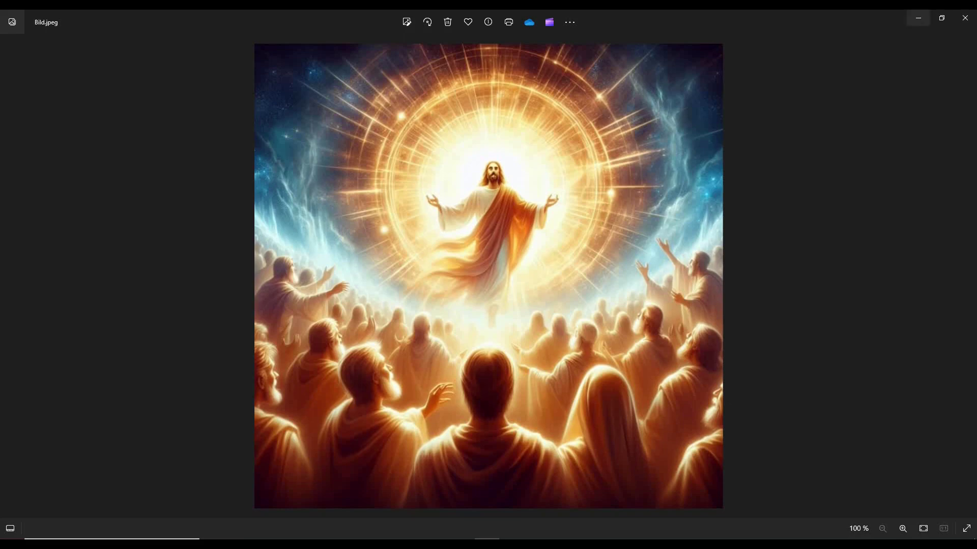
{"action": "left_click", "coordinate": [918, 18]}
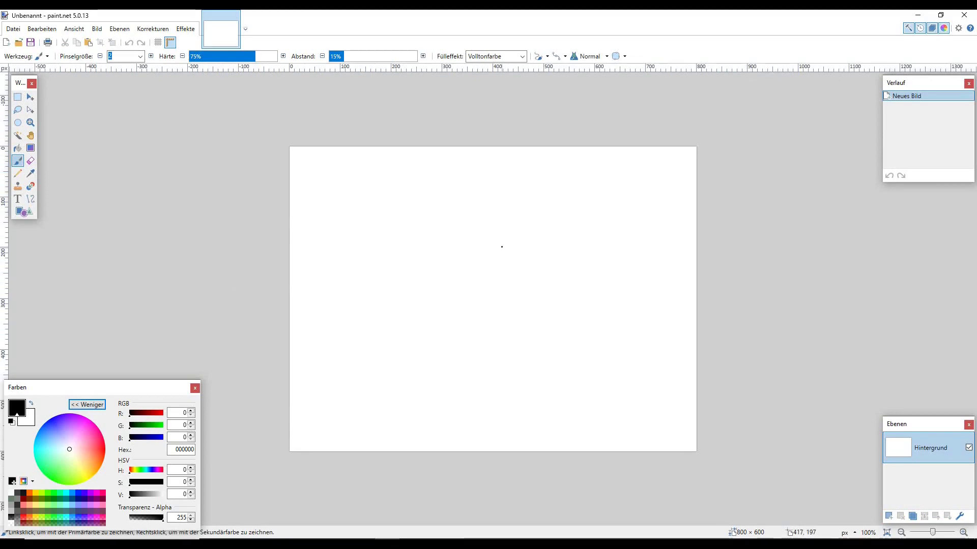
{"action": "scroll", "coordinate": [507, 246], "scroll_direction": "up", "scroll_amount": 2}
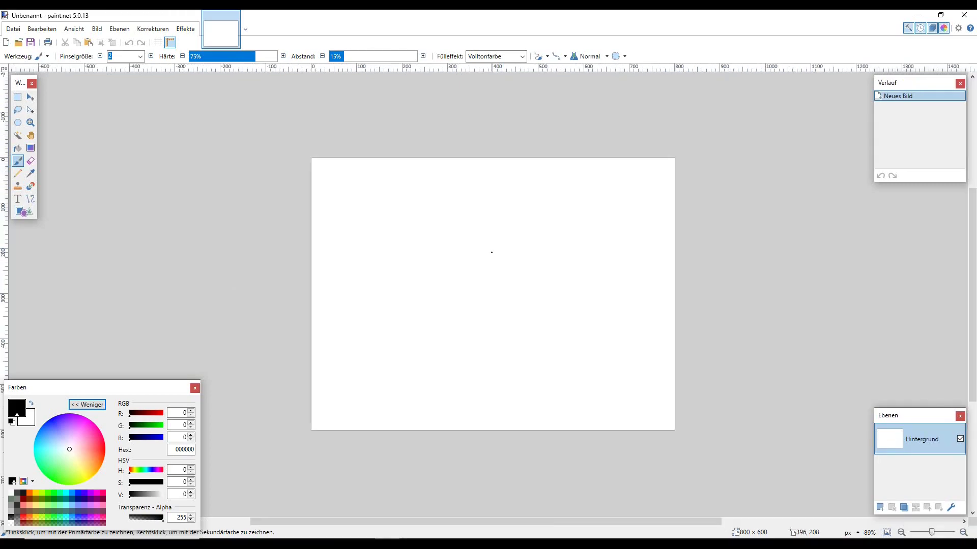
{"action": "scroll", "coordinate": [491, 251], "scroll_direction": "down", "scroll_amount": 3}
{"action": "scroll", "coordinate": [491, 250], "scroll_direction": "up", "scroll_amount": 4}
{"action": "scroll", "coordinate": [491, 251], "scroll_direction": "down", "scroll_amount": 3}
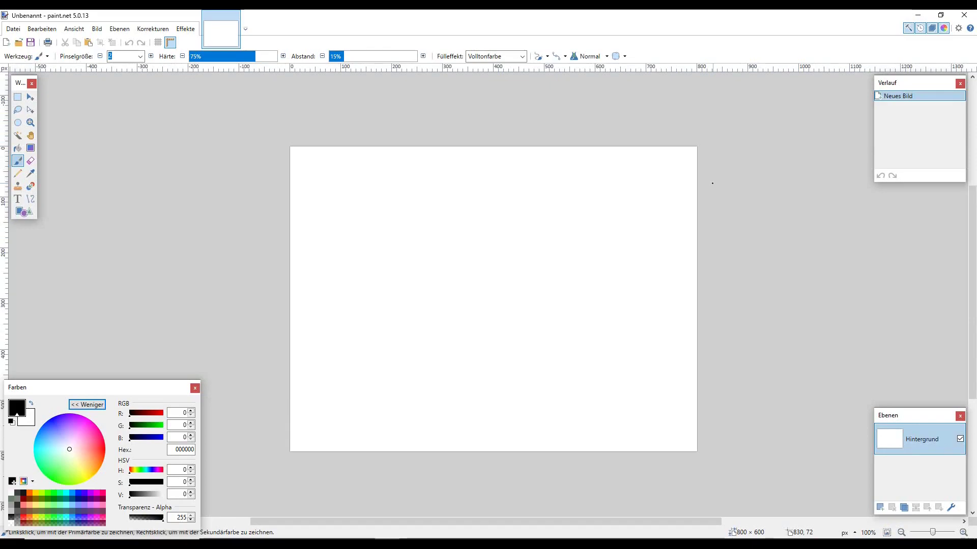
{"action": "left_click", "coordinate": [918, 15]}
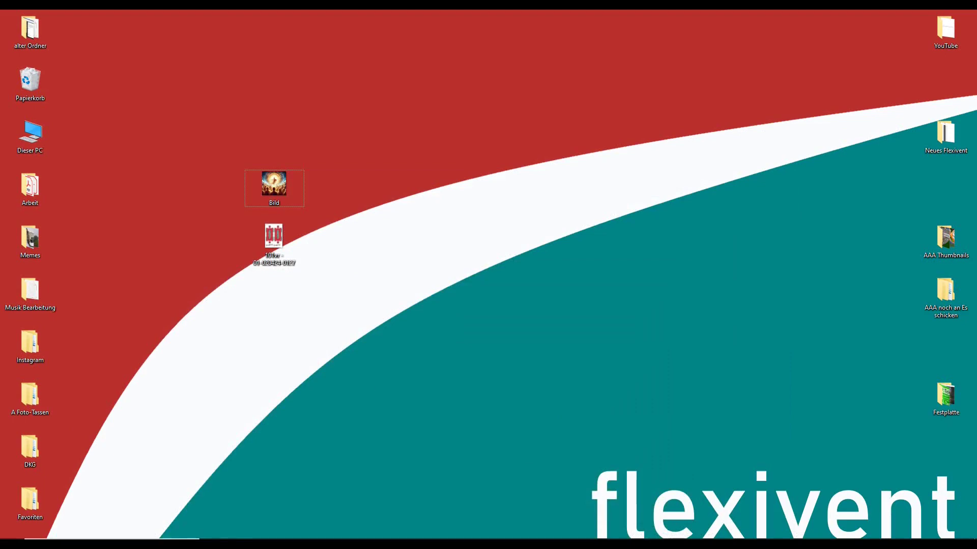
Open Bild.jpeg from the desktop in the photo viewer and move its window clear of the template file
{"action": "left_click", "coordinate": [274, 188]}
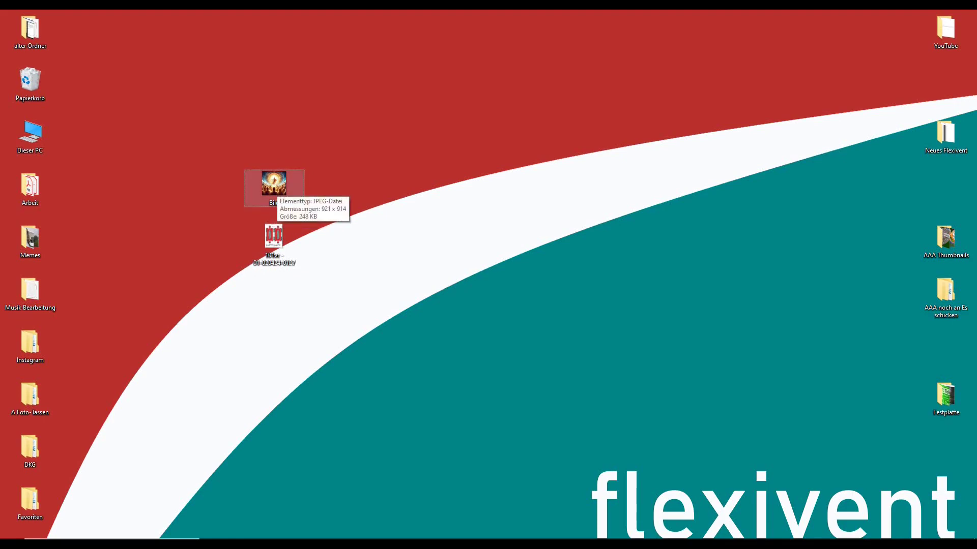
{"action": "double_click", "coordinate": [273, 185]}
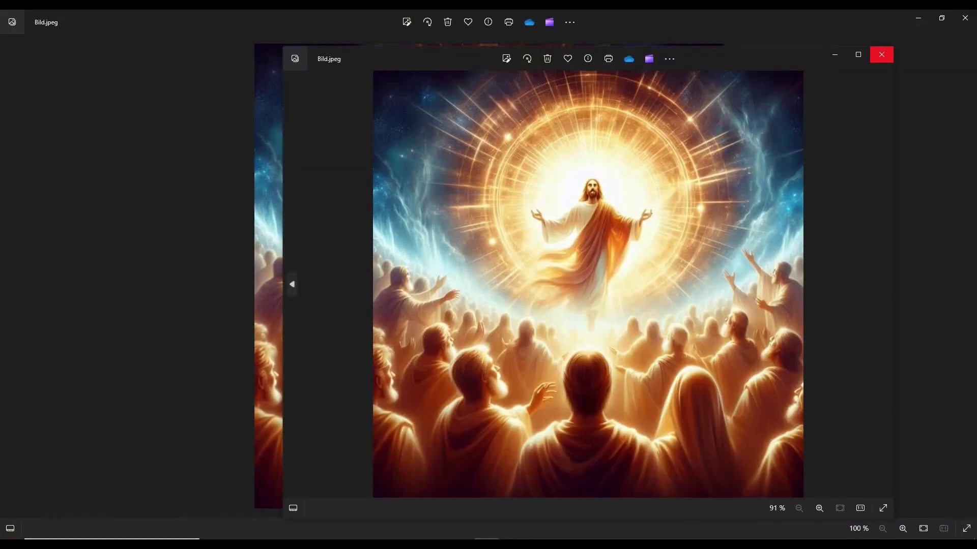
{"action": "left_click", "coordinate": [881, 55]}
{"action": "left_click_drag", "start_coordinate": [814, 22], "coordinate": [754, 52]}
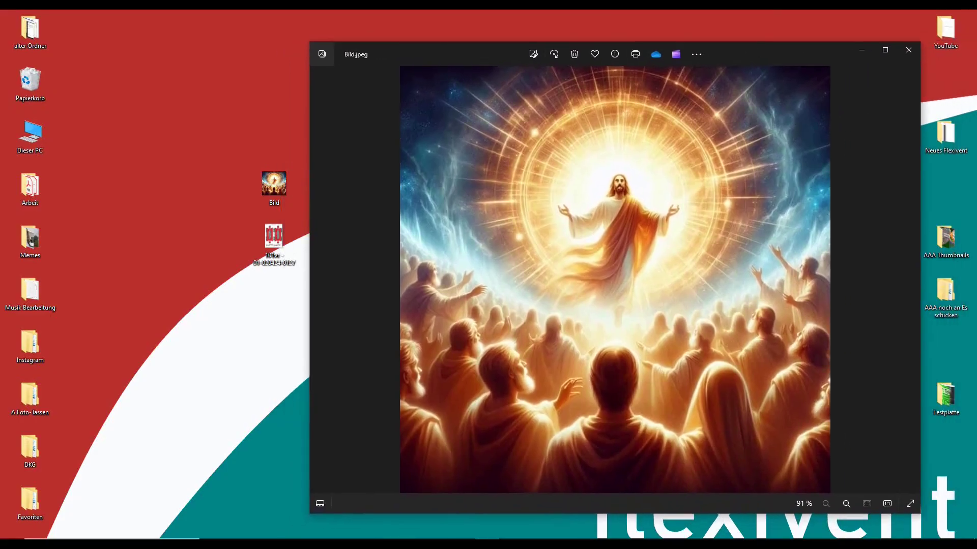
{"action": "left_click_drag", "start_coordinate": [432, 50], "coordinate": [527, 45]}
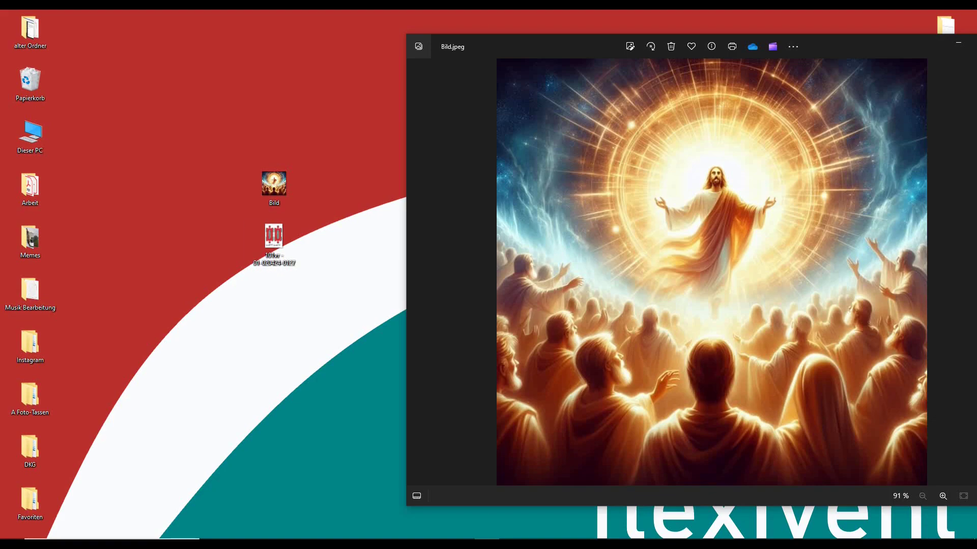
Open the template 101vr - 01-020424-0127.png in paint.net and look over both locomotive cut-out sheets
{"action": "double_click", "coordinate": [274, 245]}
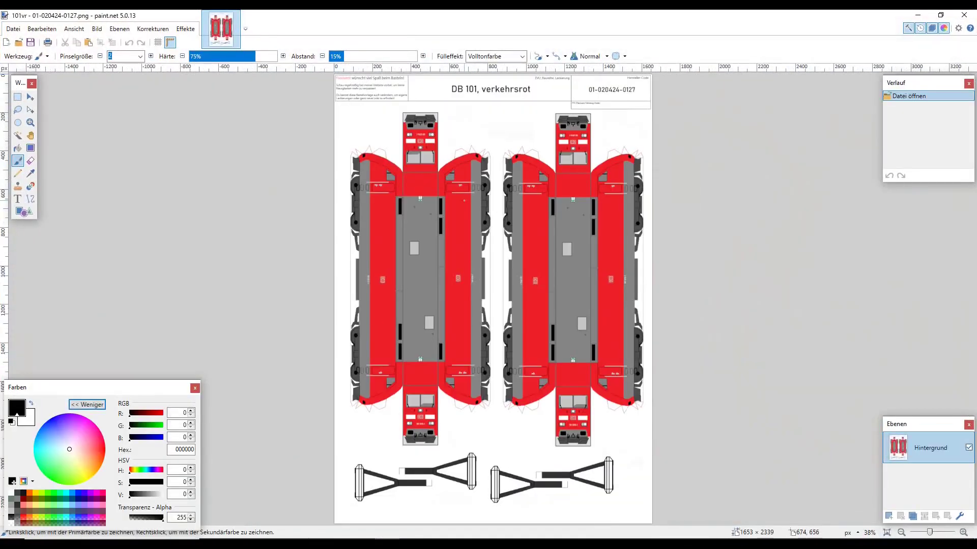
{"action": "scroll", "coordinate": [464, 200], "scroll_direction": "up", "scroll_amount": 2}
{"action": "scroll", "coordinate": [464, 200], "scroll_direction": "up", "scroll_amount": 3}
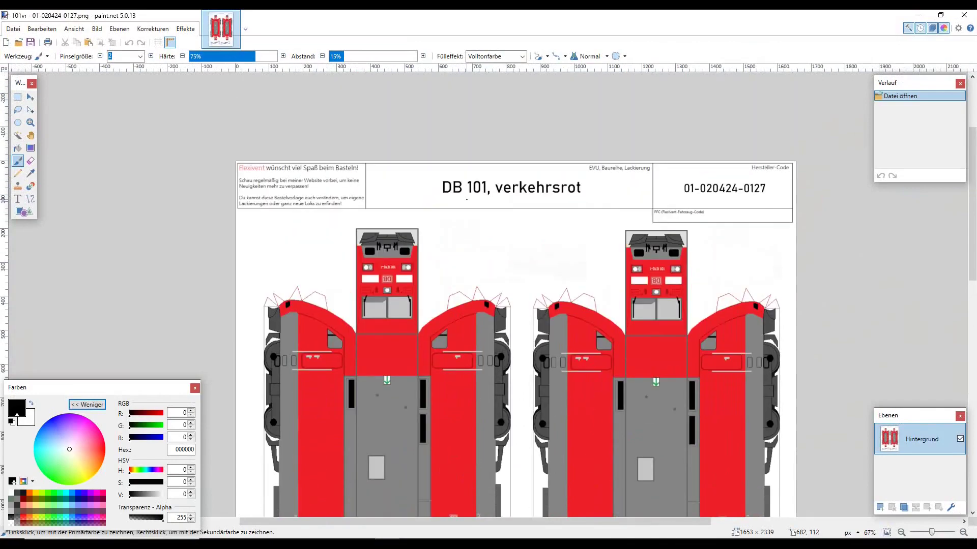
{"action": "scroll", "coordinate": [467, 200], "scroll_direction": "down", "scroll_amount": 8}
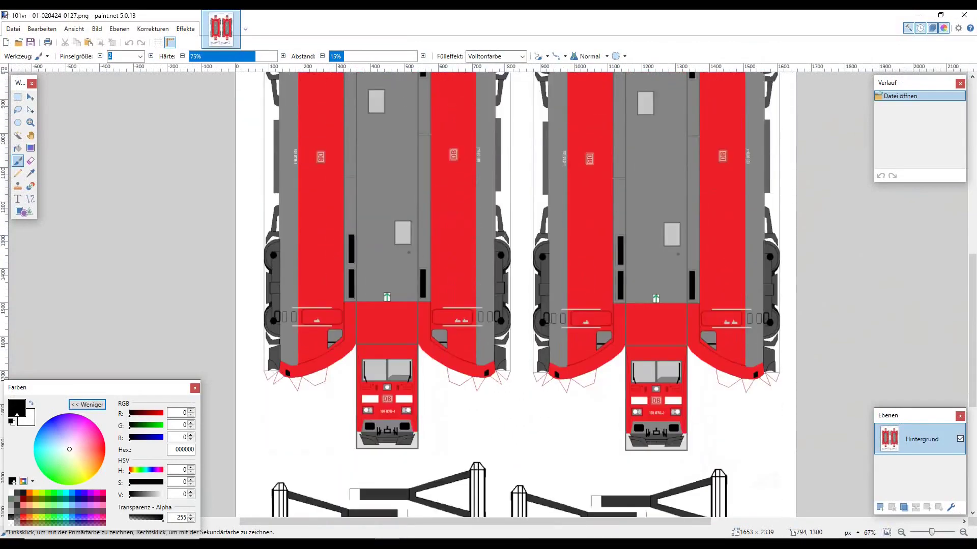
{"action": "scroll", "coordinate": [507, 236], "scroll_direction": "down", "scroll_amount": 5}
{"action": "scroll", "coordinate": [508, 236], "scroll_direction": "up", "scroll_amount": 5}
{"action": "scroll", "coordinate": [507, 237], "scroll_direction": "up", "scroll_amount": 5}
{"action": "scroll", "coordinate": [508, 237], "scroll_direction": "up", "scroll_amount": 1}
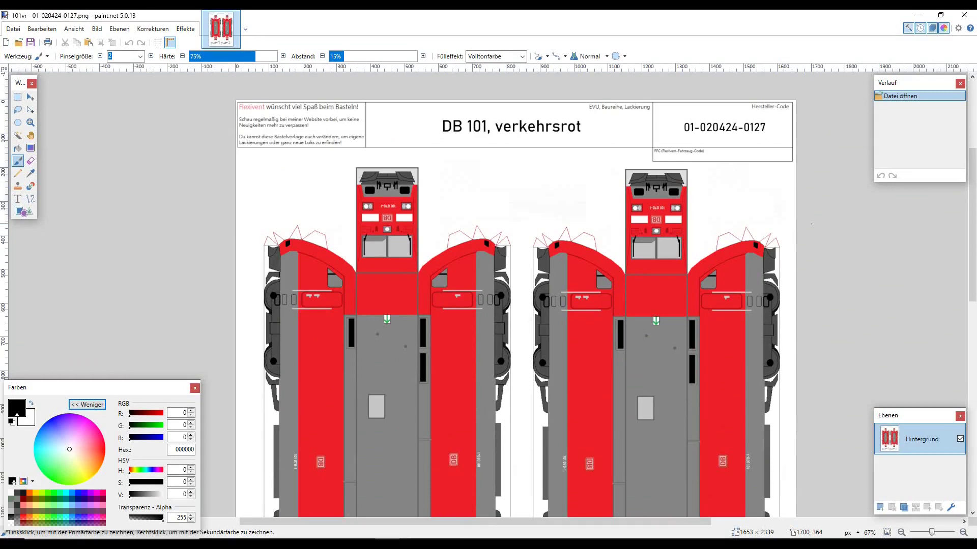
{"action": "scroll", "coordinate": [480, 477], "scroll_direction": "down", "scroll_amount": 1}
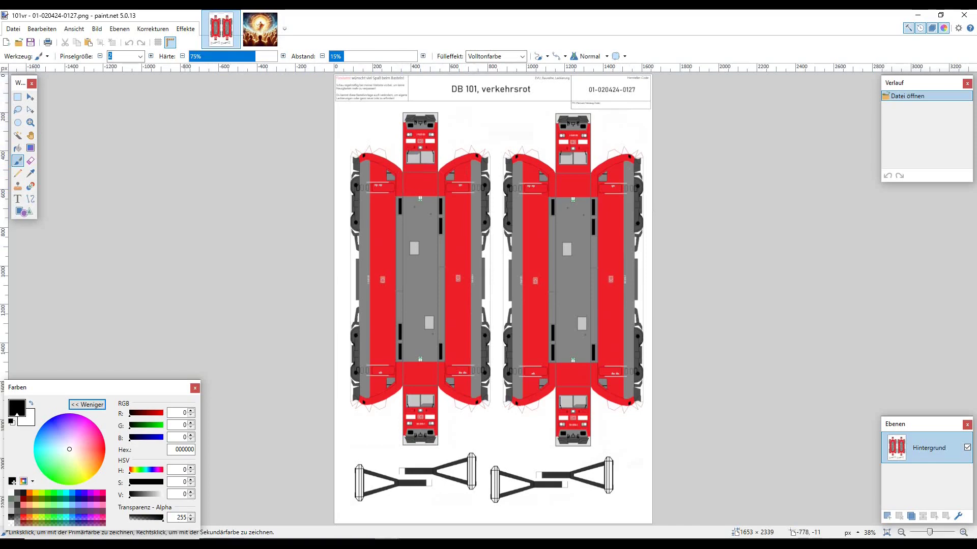
Rotate the locomotive template 90° counterclockwise so the side views lie horizontally
{"action": "left_click", "coordinate": [97, 29]}
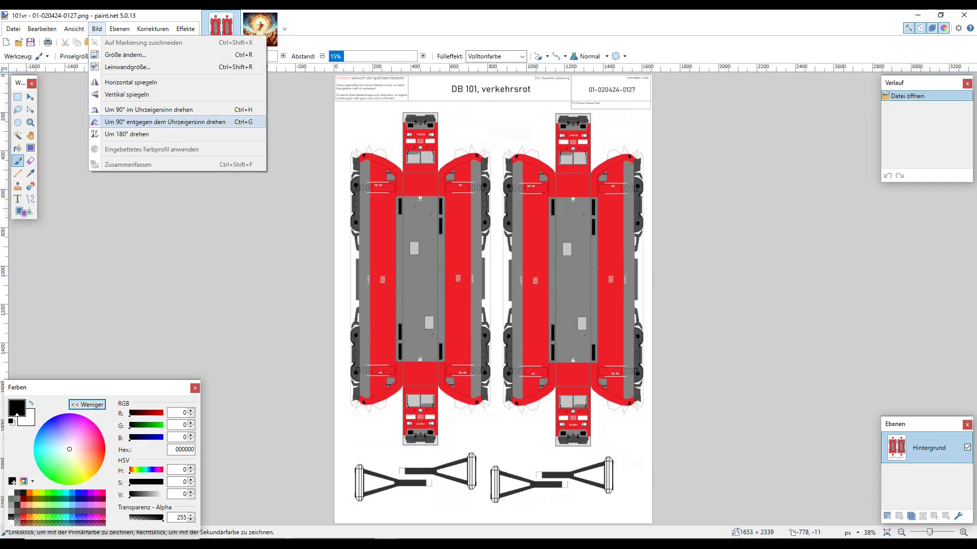
{"action": "left_click", "coordinate": [153, 122]}
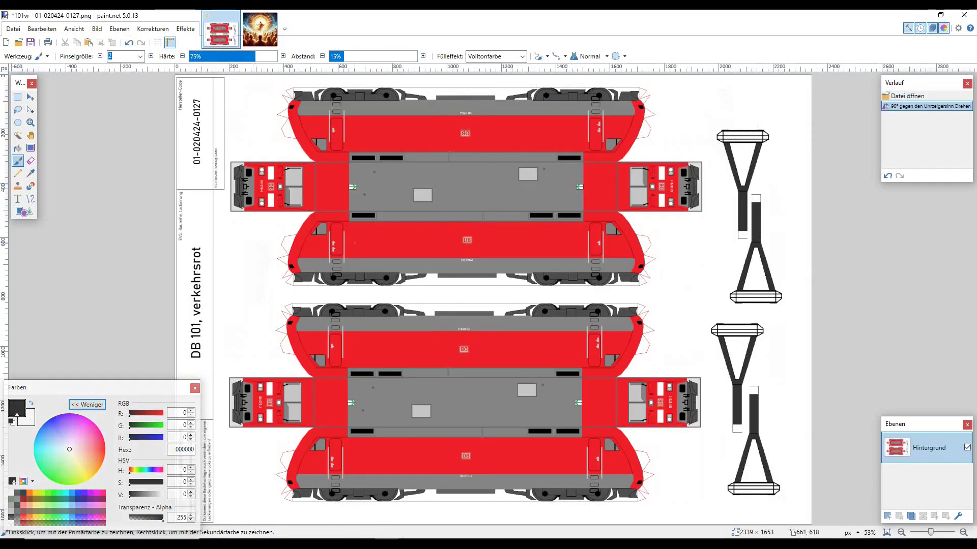
{"action": "scroll", "coordinate": [410, 445], "scroll_direction": "up", "scroll_amount": 3}
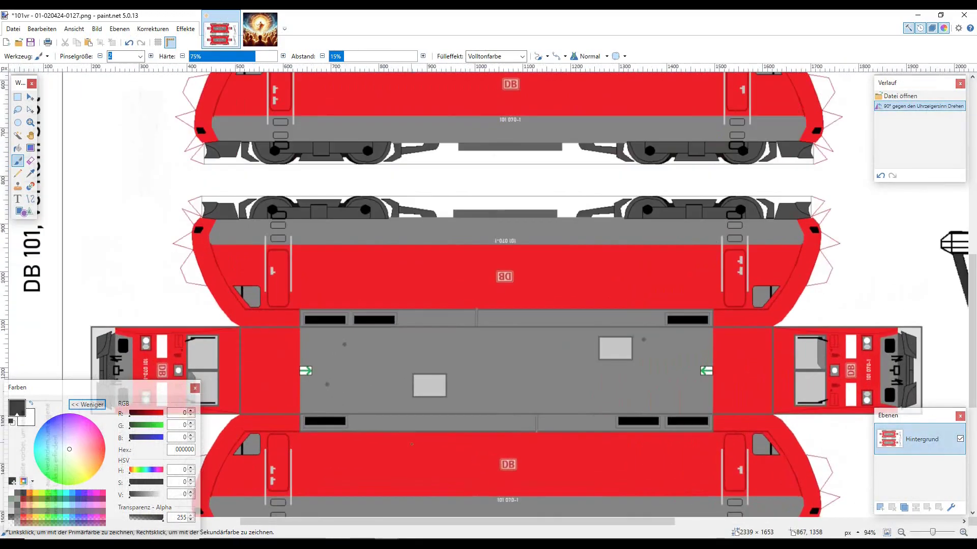
{"action": "scroll", "coordinate": [500, 332], "scroll_direction": "up", "scroll_amount": 2}
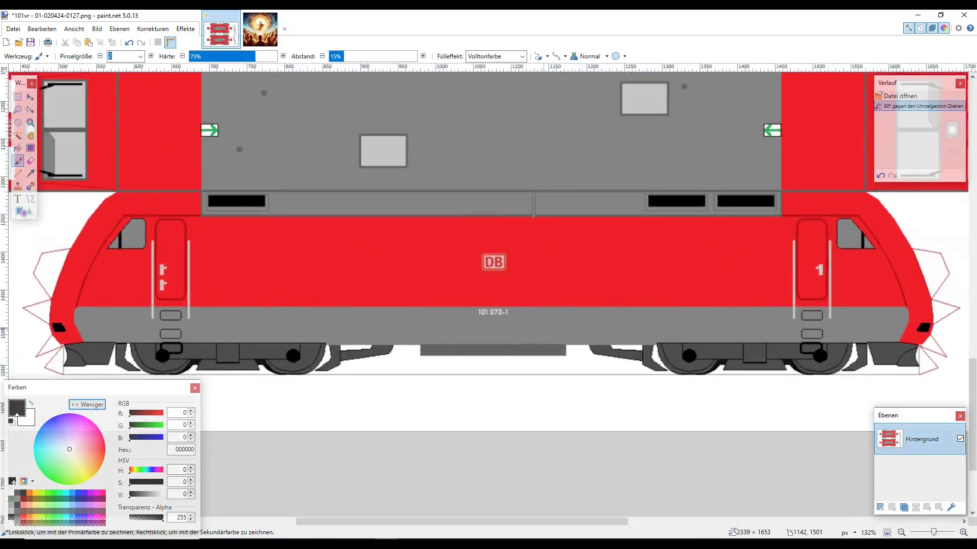
{"action": "scroll", "coordinate": [375, 243], "scroll_direction": "down", "scroll_amount": 2}
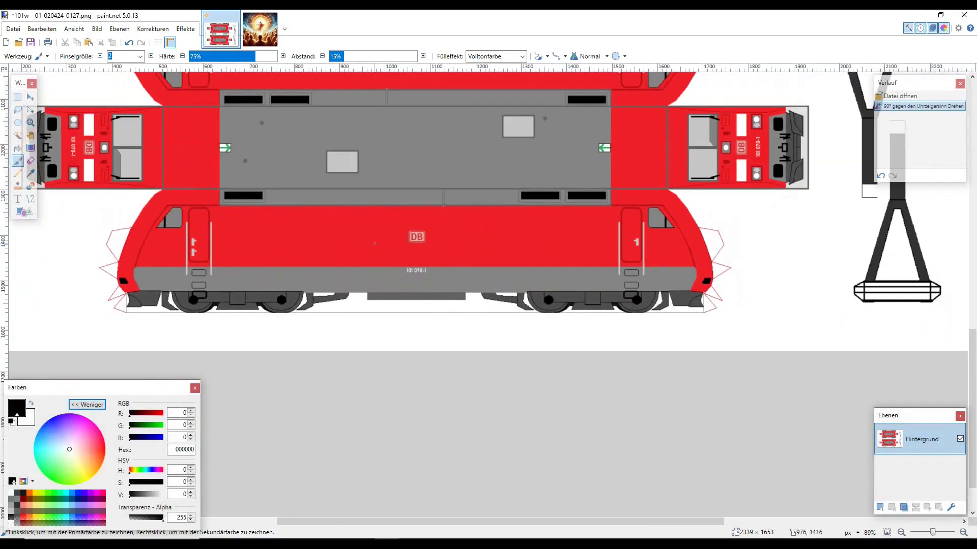
Compare the open Bild.jpeg picture with the locomotive template
{"action": "left_click", "coordinate": [260, 30]}
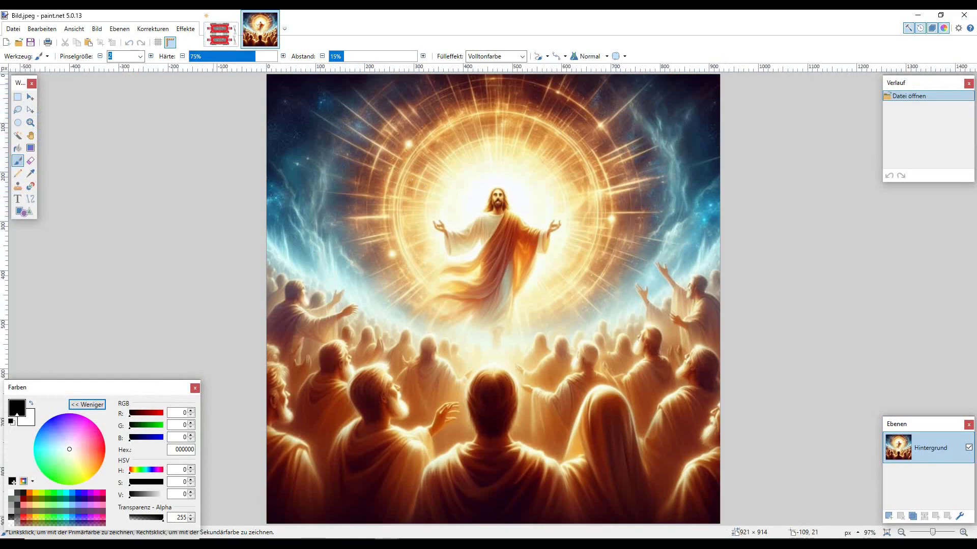
{"action": "left_click", "coordinate": [220, 29]}
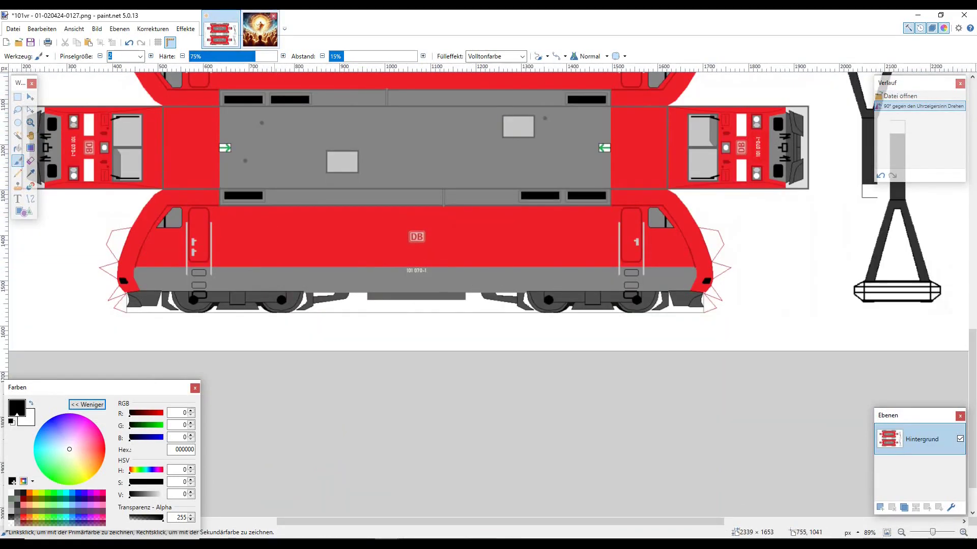
{"action": "left_click", "coordinate": [260, 29]}
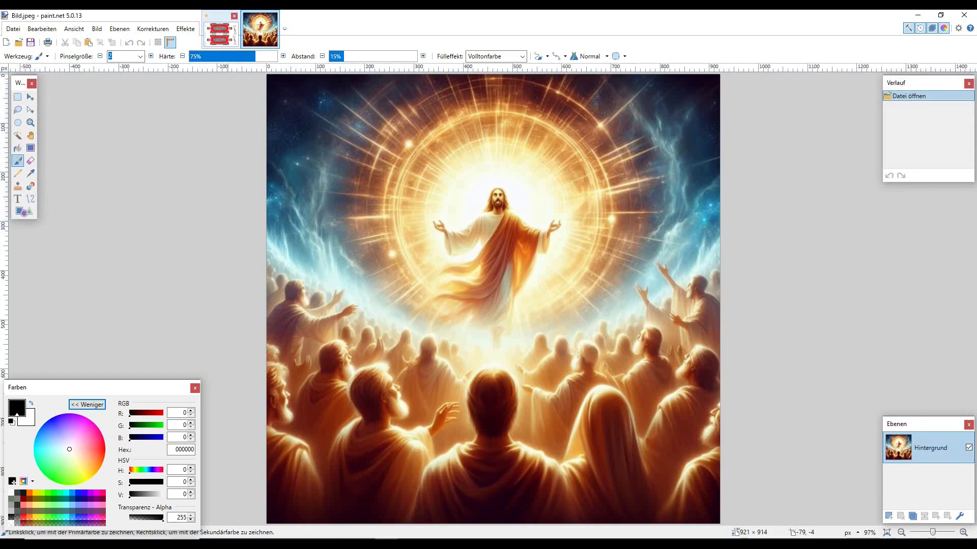
{"action": "left_click", "coordinate": [220, 28]}
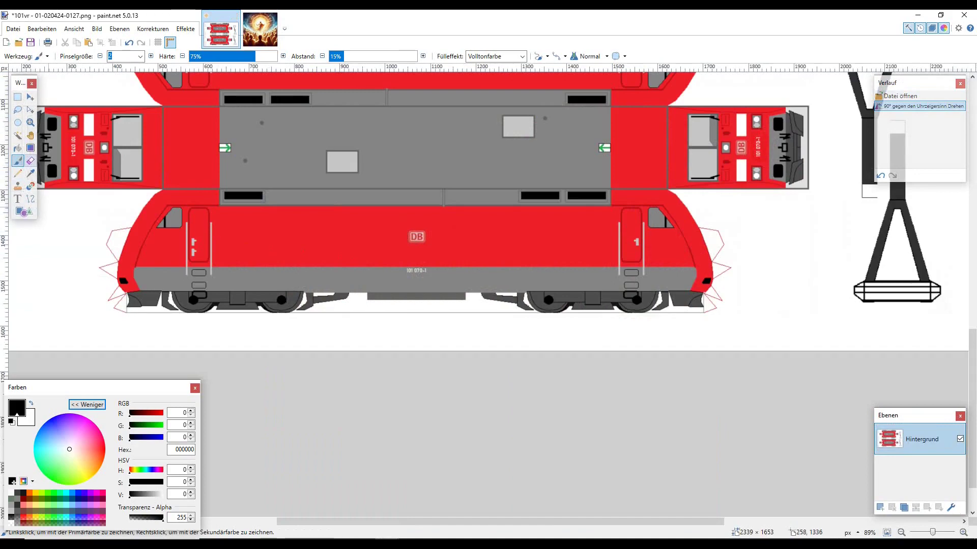
Sample dark blue 161D39 from the sky in Bild.jpeg as primary color and orange from the hooded figure as secondary
{"action": "left_click", "coordinate": [259, 30]}
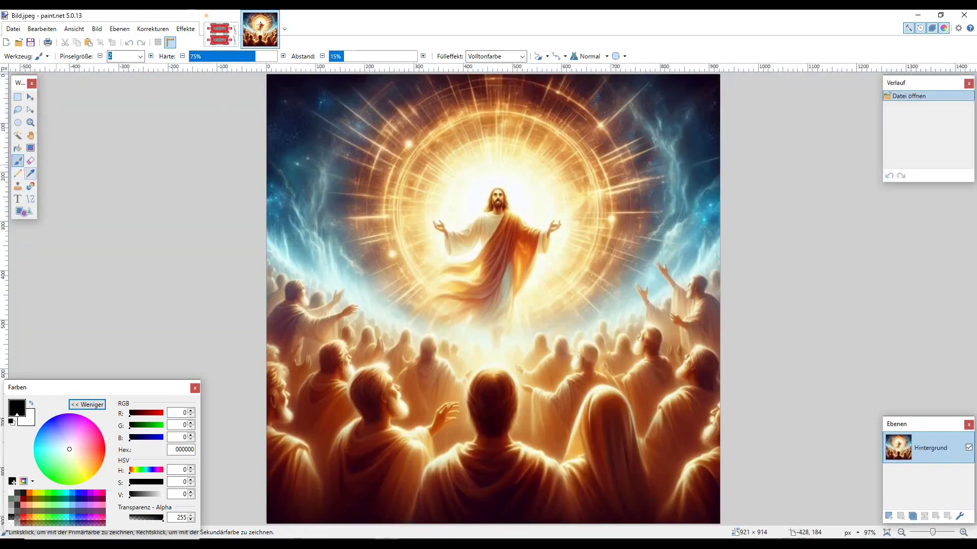
{"action": "left_click", "coordinate": [31, 174]}
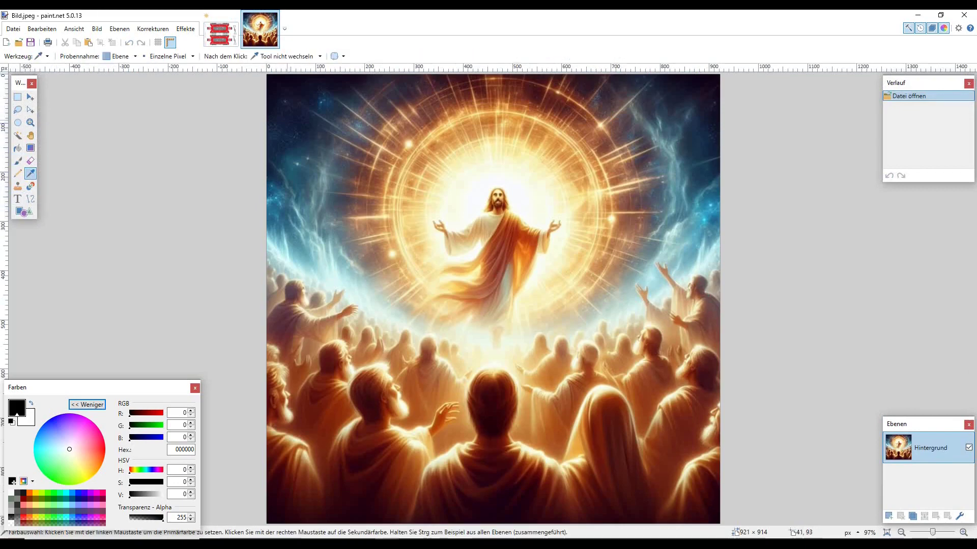
{"action": "left_click", "coordinate": [287, 124]}
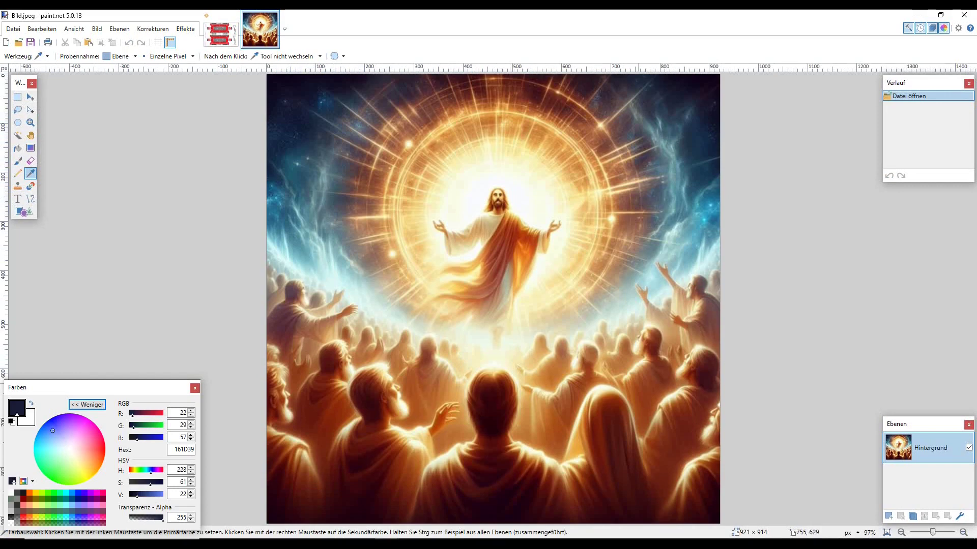
{"action": "right_click", "coordinate": [594, 392]}
Add a new layer to the locomotive template and draw a linear dark-blue-to-orange gradient about 1263 px long on it
{"action": "left_click", "coordinate": [220, 29]}
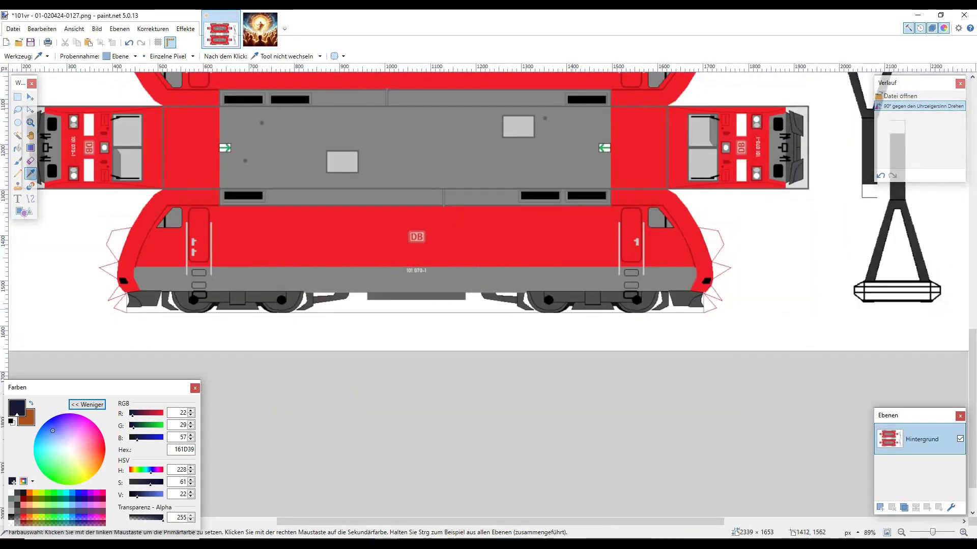
{"action": "left_click", "coordinate": [881, 507]}
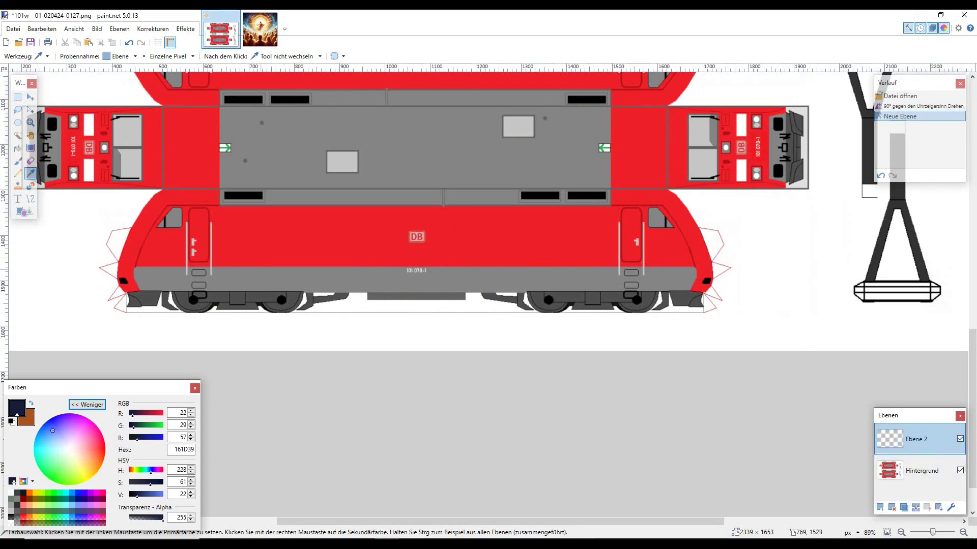
{"action": "left_click", "coordinate": [31, 147]}
{"action": "left_click_drag", "start_coordinate": [149, 132], "coordinate": [721, 175]}
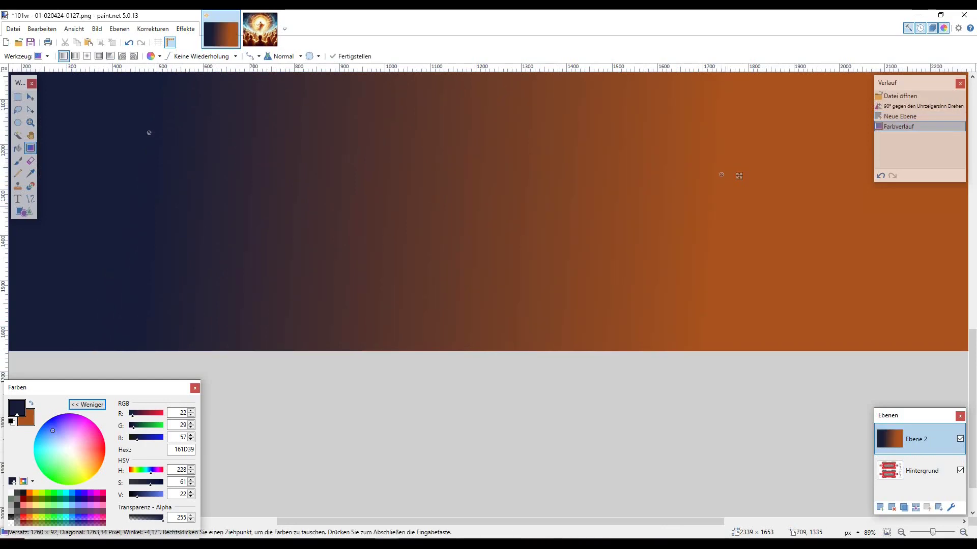
Shift the gradient's dark blue start point inward and slightly up, shortening the gradient to about 1137 px
{"action": "scroll", "coordinate": [569, 186], "scroll_direction": "down", "scroll_amount": 3}
{"action": "scroll", "coordinate": [510, 436], "scroll_direction": "down", "scroll_amount": 3}
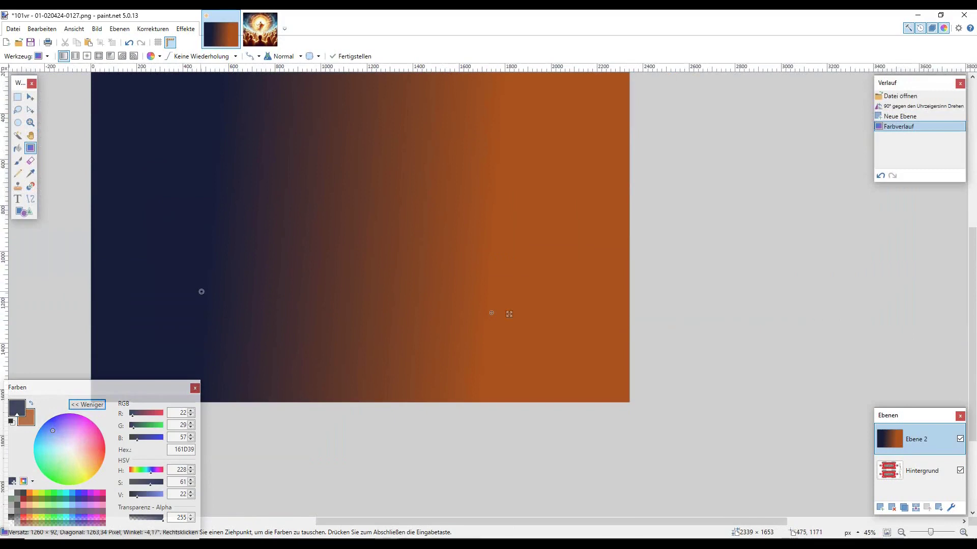
{"action": "left_click_drag", "start_coordinate": [201, 292], "coordinate": [202, 252]}
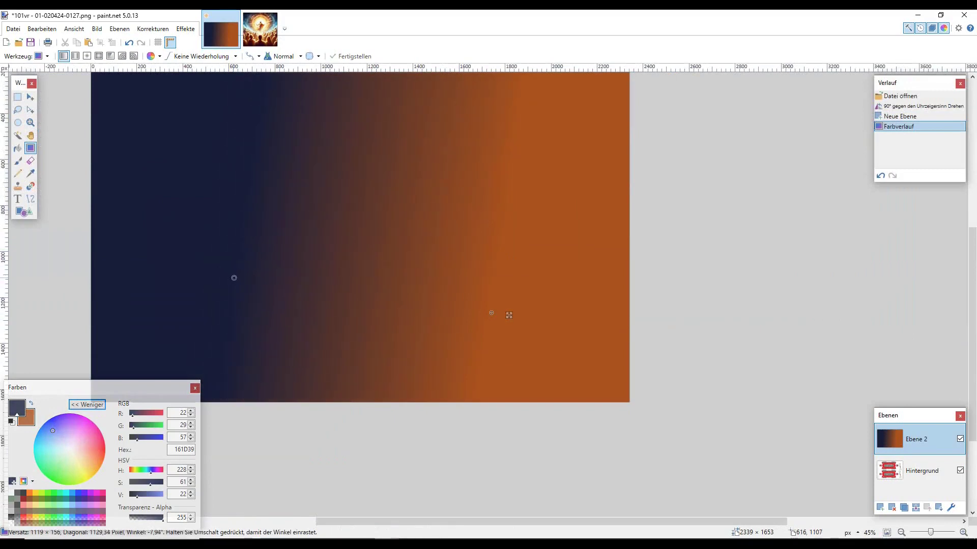
{"action": "left_click_drag", "start_coordinate": [509, 315], "coordinate": [509, 315]}
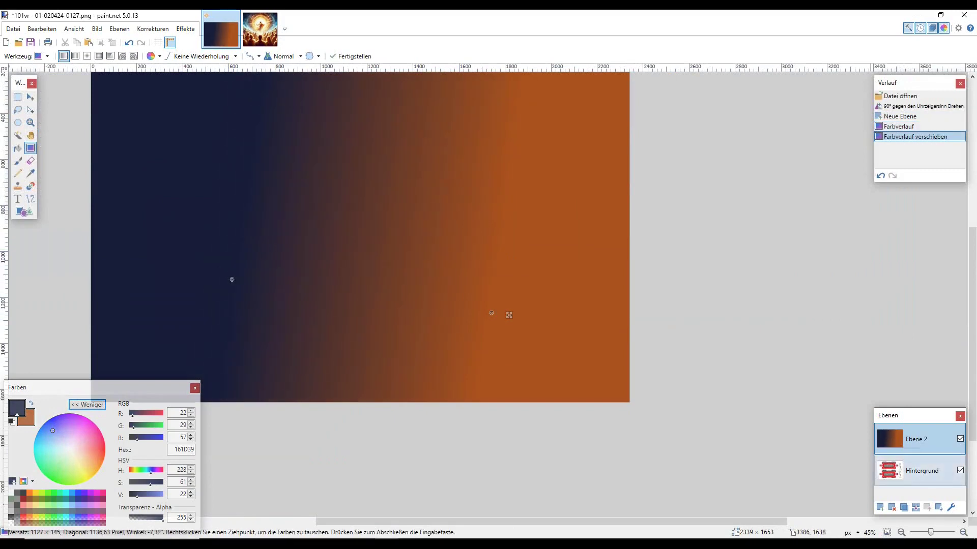
Move the gradient layer beneath the Hintergrund layer and make Hintergrund the active layer
{"action": "left_click_drag", "start_coordinate": [917, 439], "coordinate": [918, 471]}
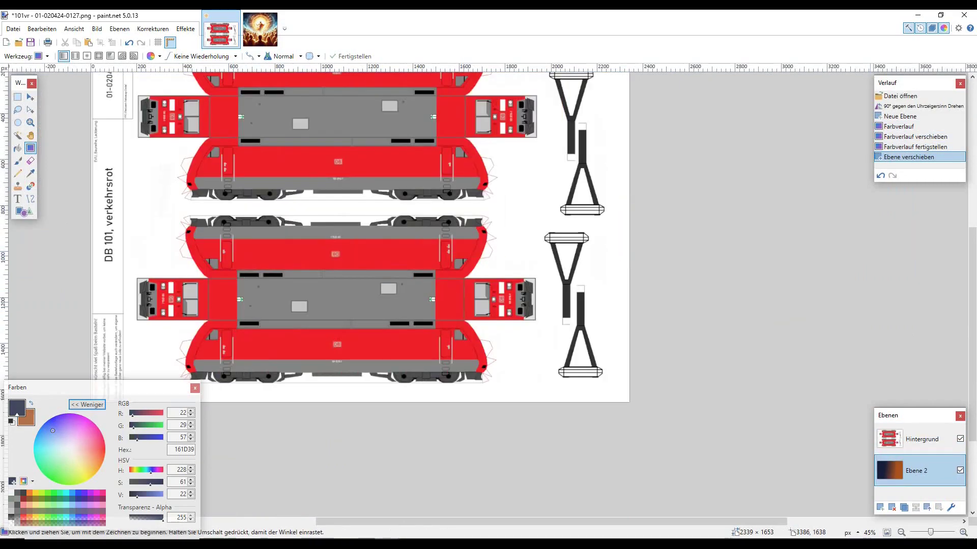
{"action": "left_click", "coordinate": [920, 439]}
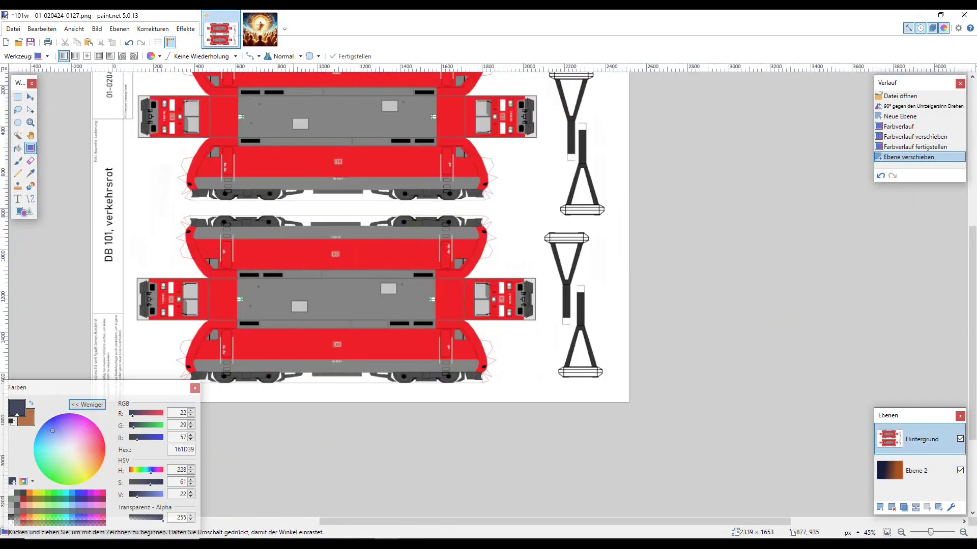
{"action": "scroll", "coordinate": [301, 275], "scroll_direction": "up", "scroll_amount": 5}
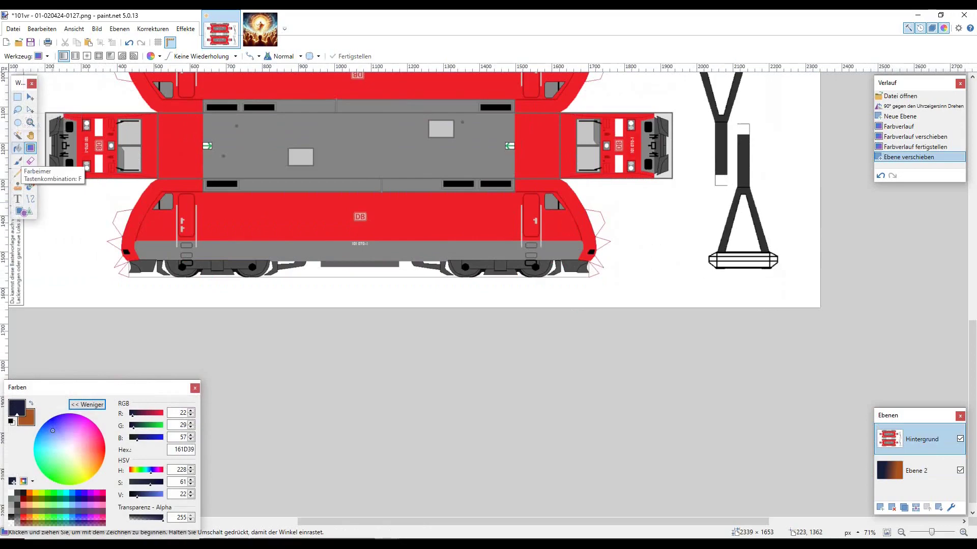
{"action": "scroll", "coordinate": [191, 198], "scroll_direction": "up", "scroll_amount": 6}
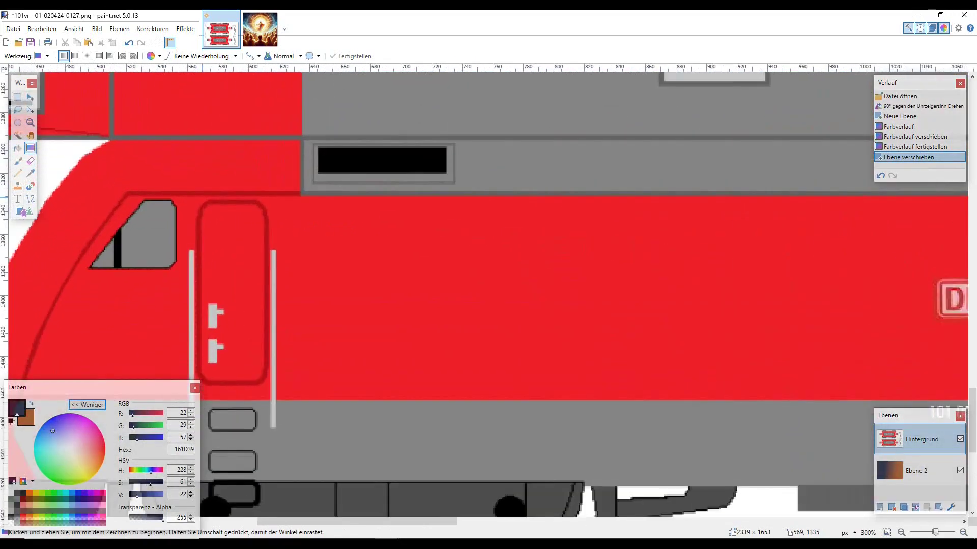
Fill the dark red trim line at the left cab of the lower side view with dark grey 404040 at 27% tolerance
{"action": "left_click", "coordinate": [18, 147]}
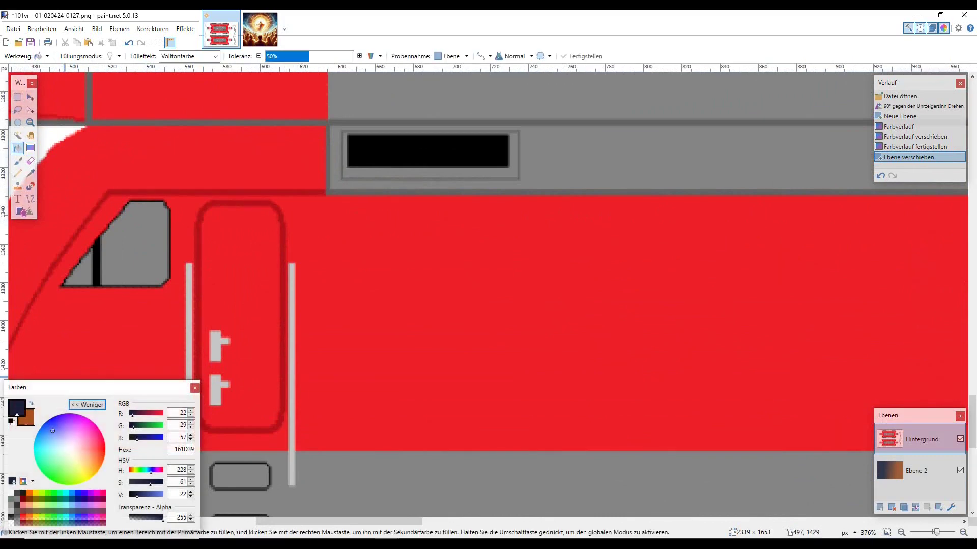
{"action": "left_click", "coordinate": [23, 498]}
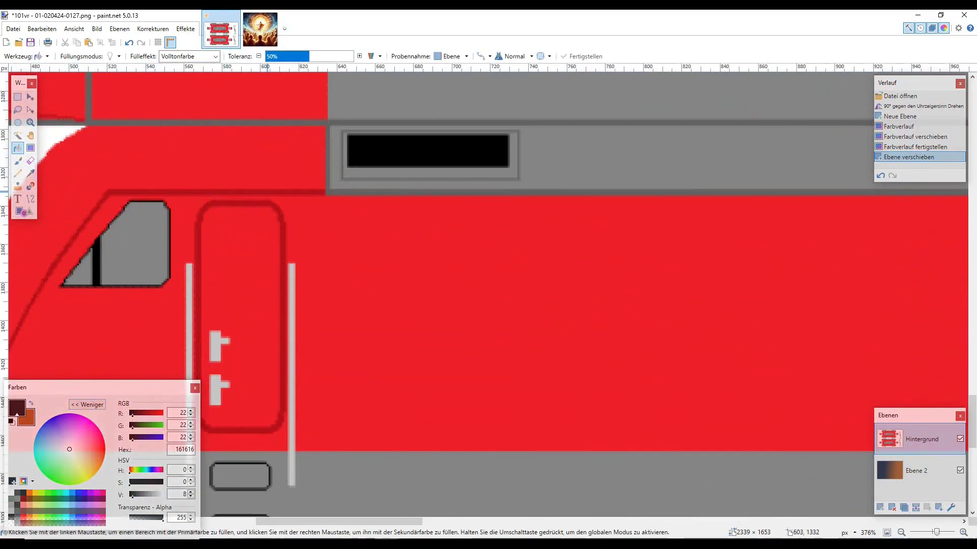
{"action": "left_click", "coordinate": [17, 492]}
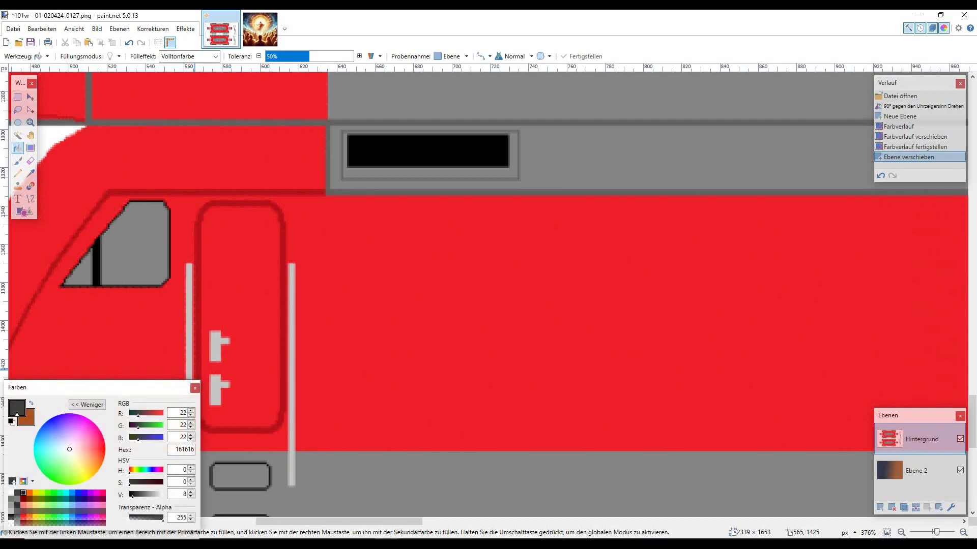
{"action": "left_click", "coordinate": [296, 198]}
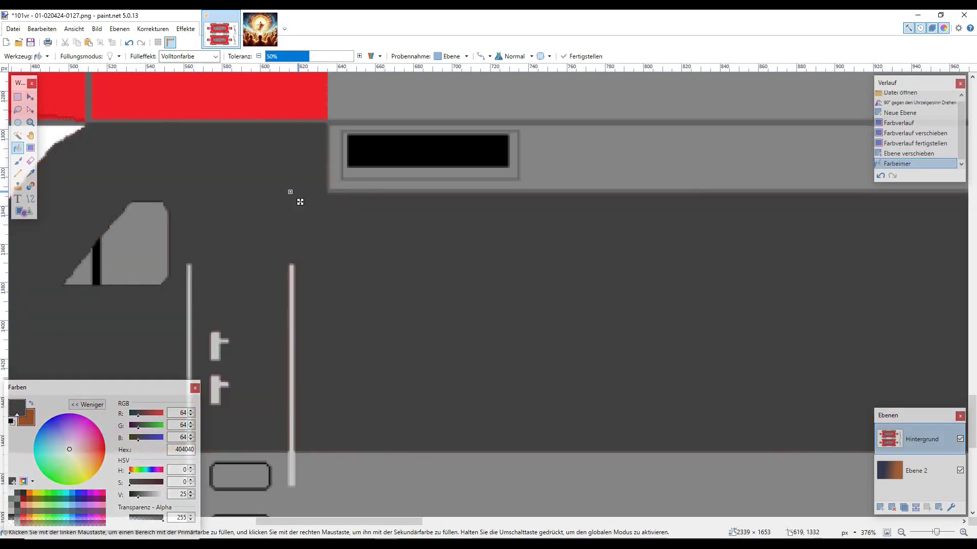
{"action": "left_click_drag", "start_coordinate": [309, 57], "coordinate": [289, 56]}
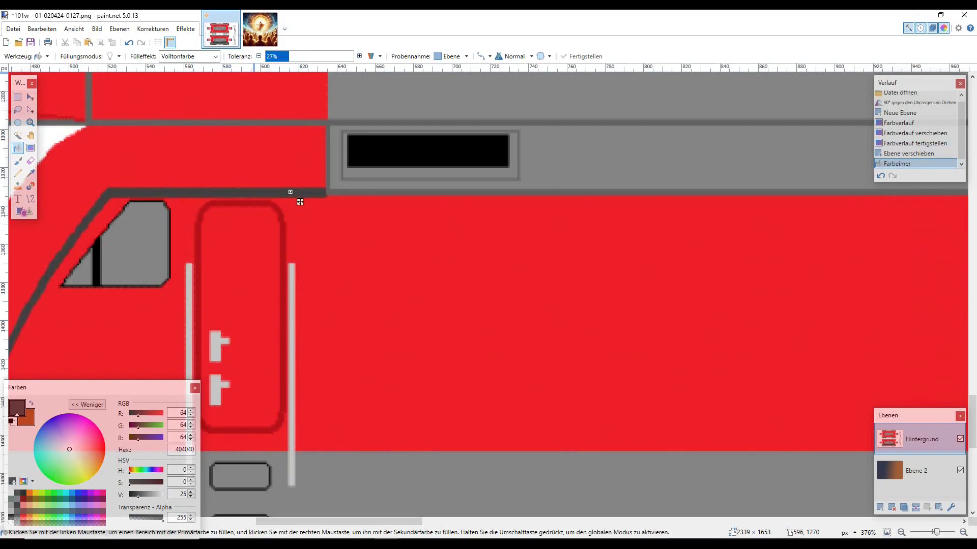
Lighten the newly filled trim line's colour to grey 606060
{"action": "scroll", "coordinate": [271, 242], "scroll_direction": "down", "scroll_amount": 5}
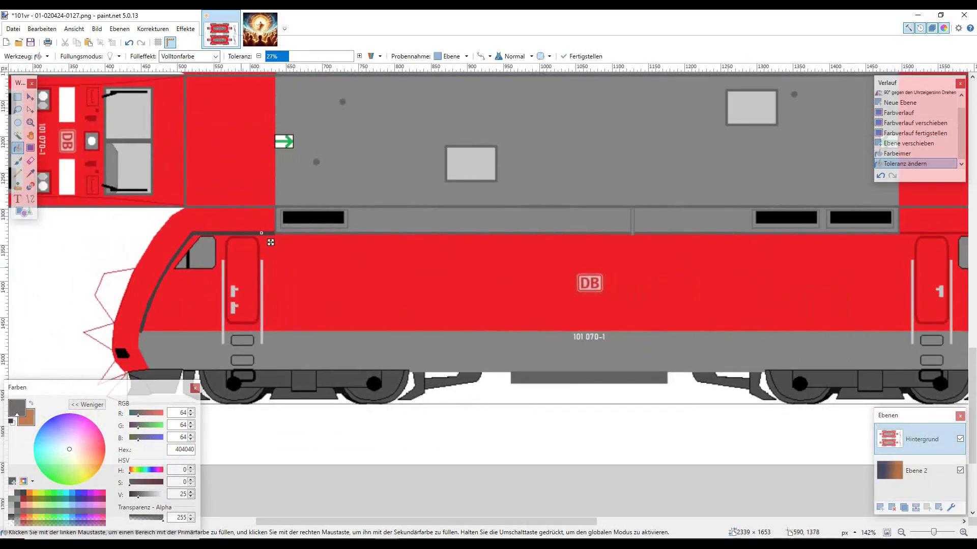
{"action": "scroll", "coordinate": [239, 278], "scroll_direction": "up", "scroll_amount": 2}
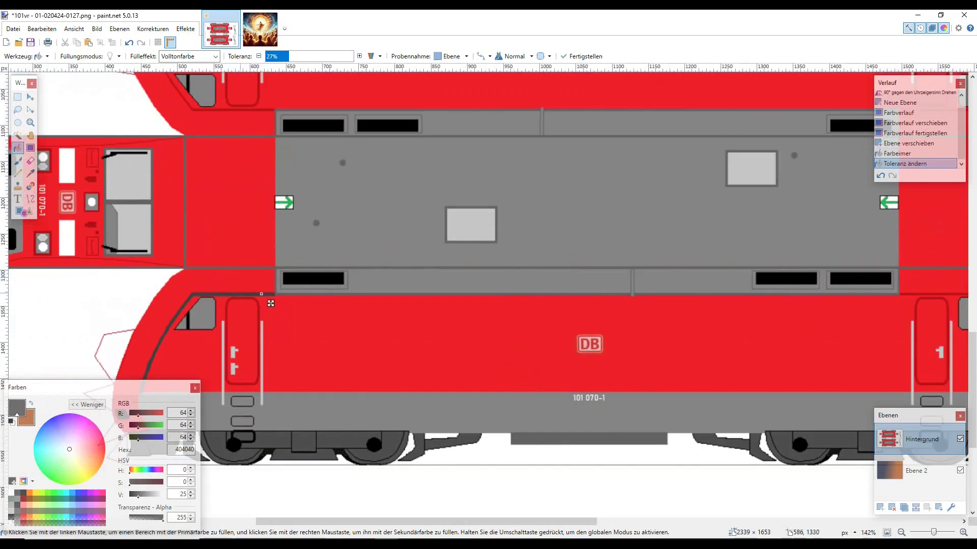
{"action": "left_click_drag", "start_coordinate": [138, 495], "coordinate": [142, 494]}
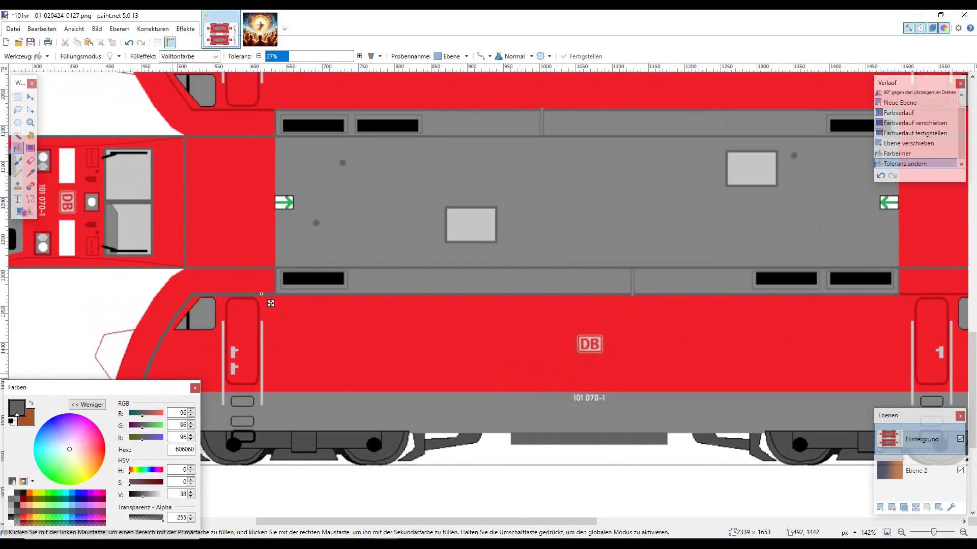
Fill the dark red trim line around the right cab of the lower side view with grey 606060
{"action": "scroll", "coordinate": [479, 325], "scroll_direction": "right", "scroll_amount": 6}
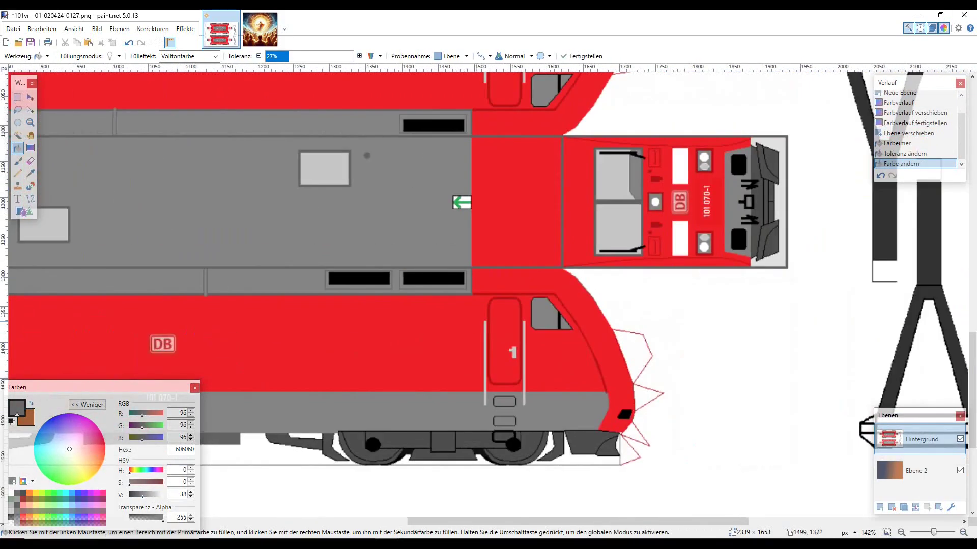
{"action": "scroll", "coordinate": [480, 326], "scroll_direction": "right", "scroll_amount": 4}
{"action": "scroll", "coordinate": [248, 281], "scroll_direction": "up", "scroll_amount": 5}
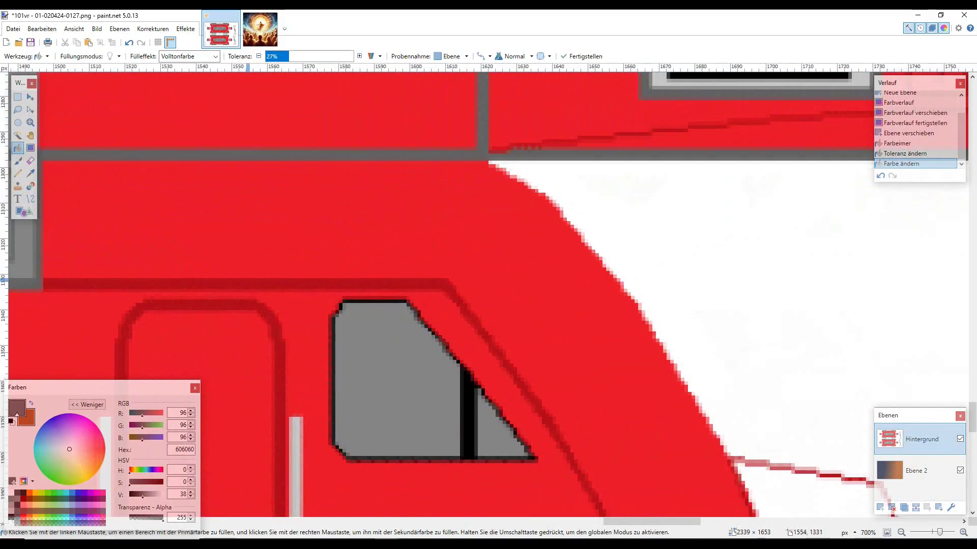
{"action": "left_click", "coordinate": [244, 283]}
{"action": "scroll", "coordinate": [247, 283], "scroll_direction": "down", "scroll_amount": 5}
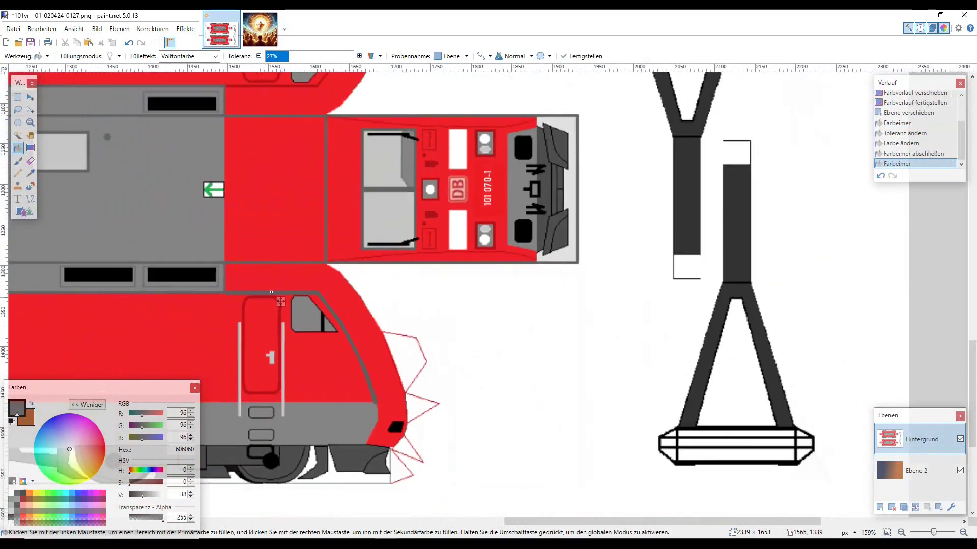
Fill only the dark red trim line around the right cab of the upper side view with grey 606060
{"action": "scroll", "coordinate": [280, 302], "scroll_direction": "up", "scroll_amount": 1}
{"action": "scroll", "coordinate": [278, 359], "scroll_direction": "up", "scroll_amount": 2}
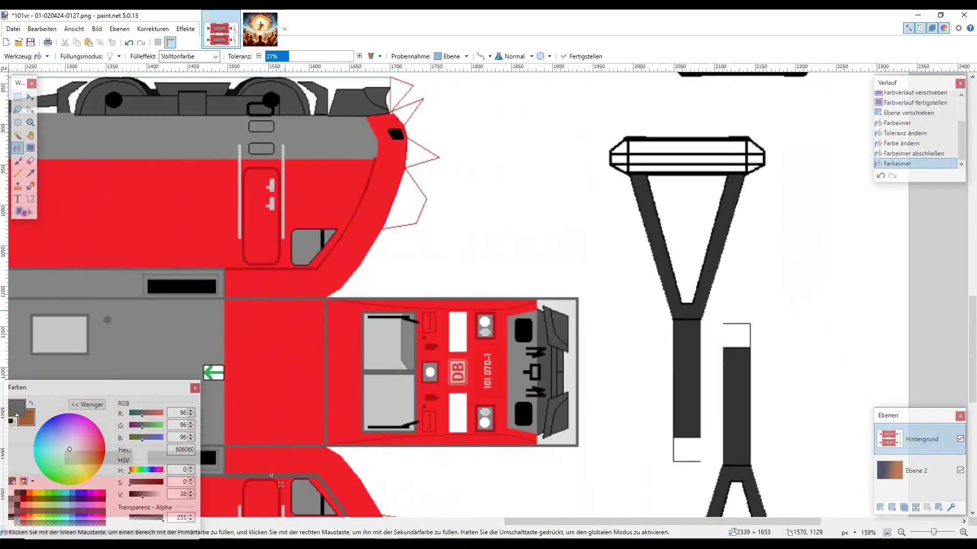
{"action": "scroll", "coordinate": [253, 310], "scroll_direction": "up", "scroll_amount": 3}
{"action": "scroll", "coordinate": [253, 272], "scroll_direction": "down", "scroll_amount": 6}
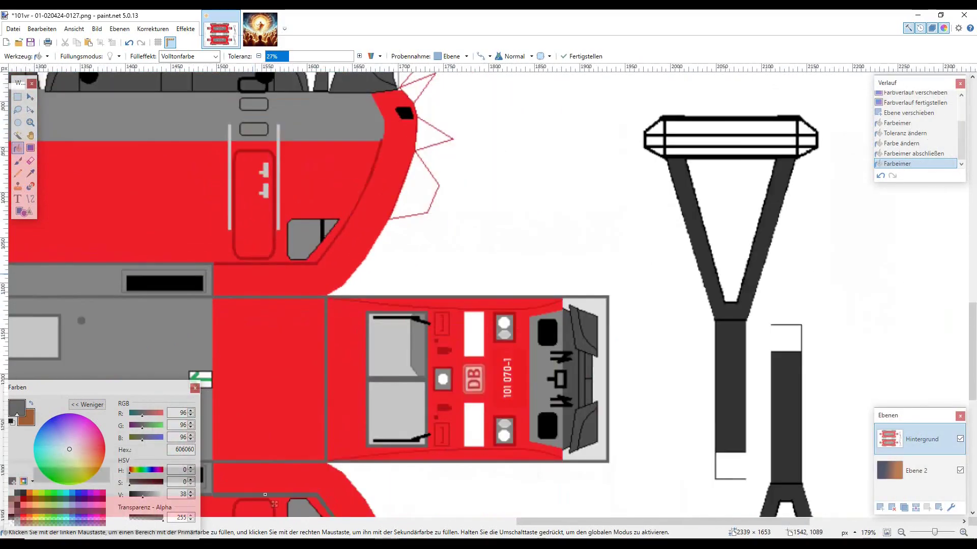
{"action": "scroll", "coordinate": [270, 306], "scroll_direction": "up", "scroll_amount": 2}
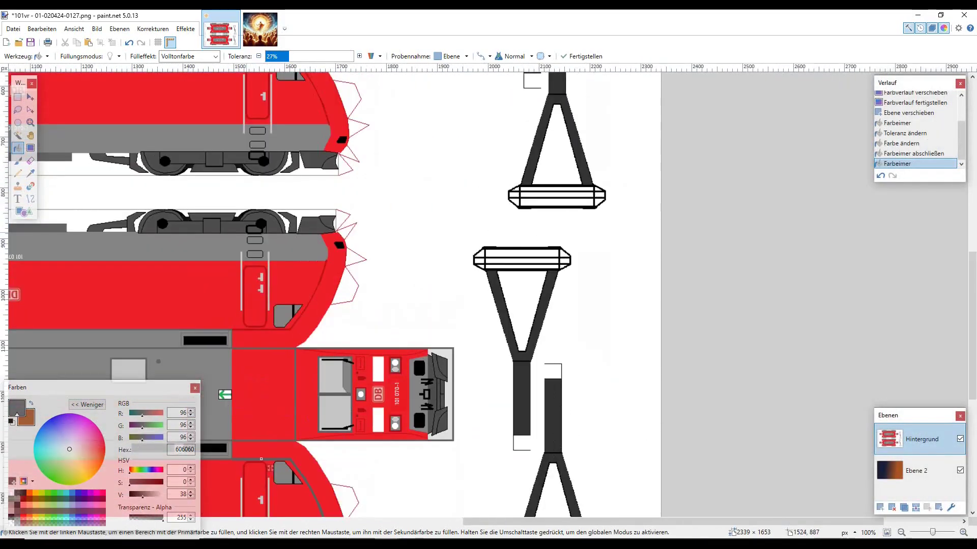
{"action": "scroll", "coordinate": [269, 342], "scroll_direction": "up", "scroll_amount": 4}
{"action": "left_click", "coordinate": [254, 313]}
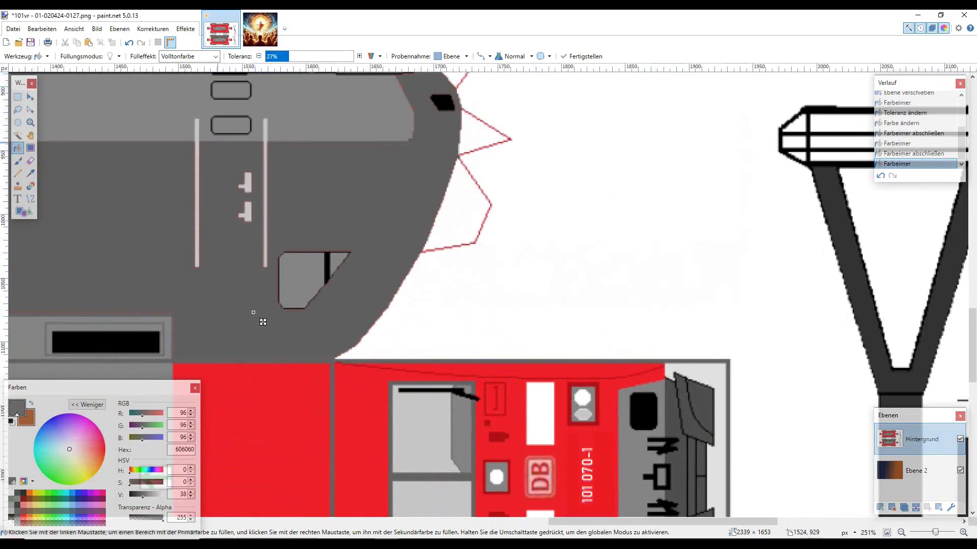
{"action": "key", "text": "ctrl+z"}
{"action": "scroll", "coordinate": [248, 312], "scroll_direction": "up", "scroll_amount": 3}
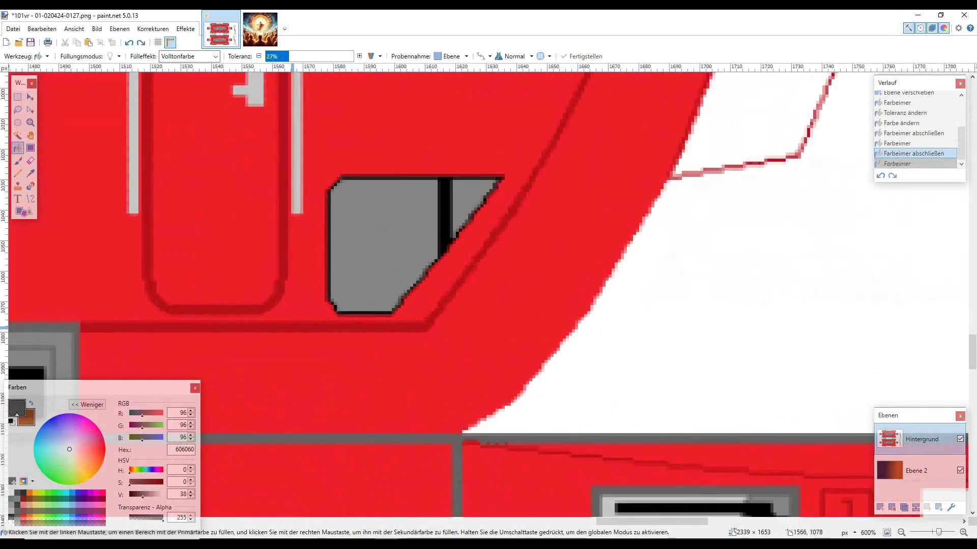
{"action": "left_click", "coordinate": [293, 328]}
{"action": "scroll", "coordinate": [326, 348], "scroll_direction": "down", "scroll_amount": 4}
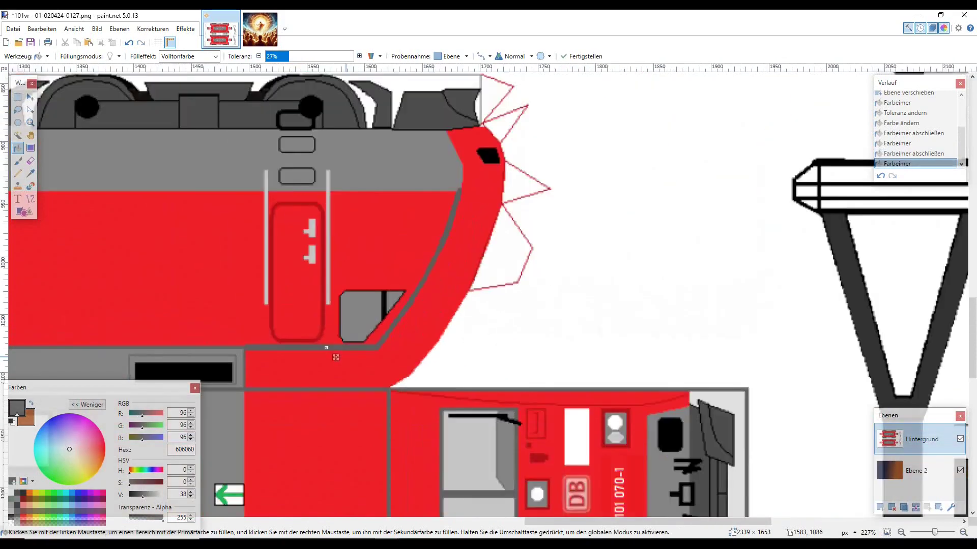
Fill the dark red trim line around the left cab of the upper side view with the same grey
{"action": "scroll", "coordinate": [326, 347], "scroll_direction": "down", "scroll_amount": 3}
{"action": "scroll", "coordinate": [304, 324], "scroll_direction": "up", "scroll_amount": 8}
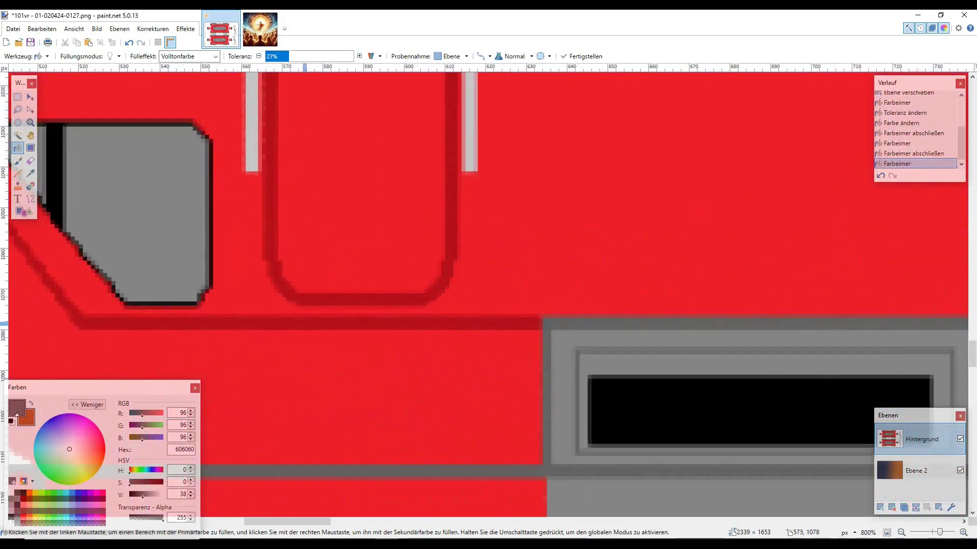
{"action": "left_click", "coordinate": [281, 324]}
{"action": "scroll", "coordinate": [281, 326], "scroll_direction": "down", "scroll_amount": 6}
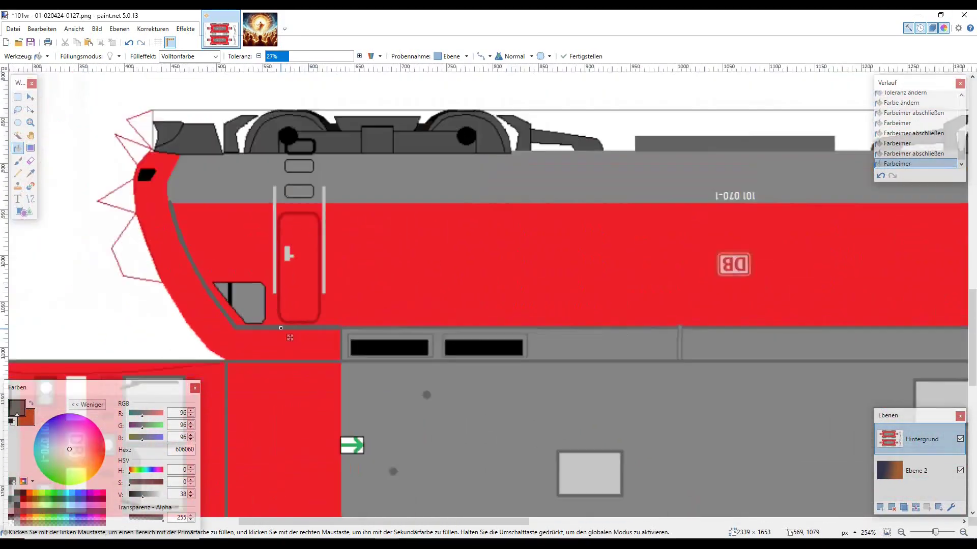
{"action": "scroll", "coordinate": [288, 336], "scroll_direction": "up", "scroll_amount": 3}
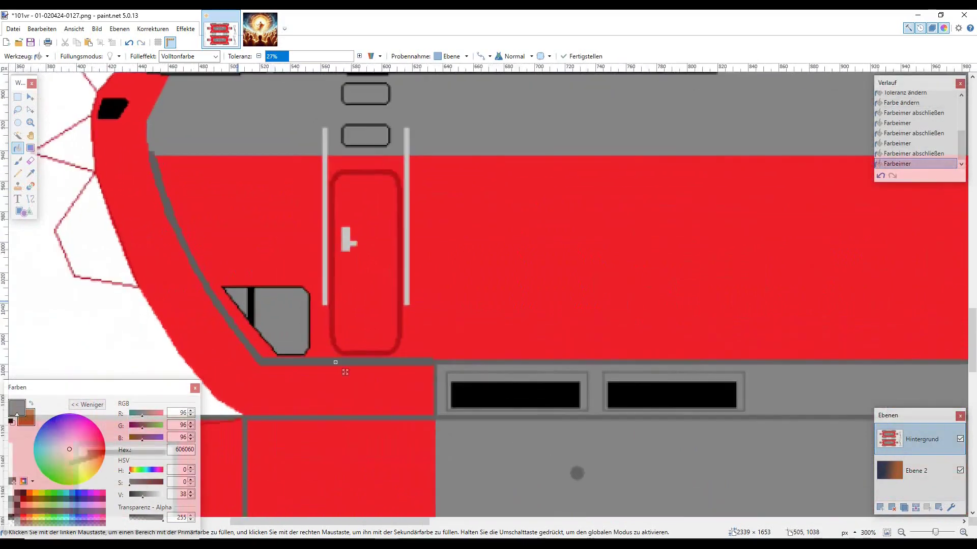
{"action": "scroll", "coordinate": [282, 285], "scroll_direction": "down", "scroll_amount": 6}
{"action": "scroll", "coordinate": [280, 272], "scroll_direction": "down", "scroll_amount": 1}
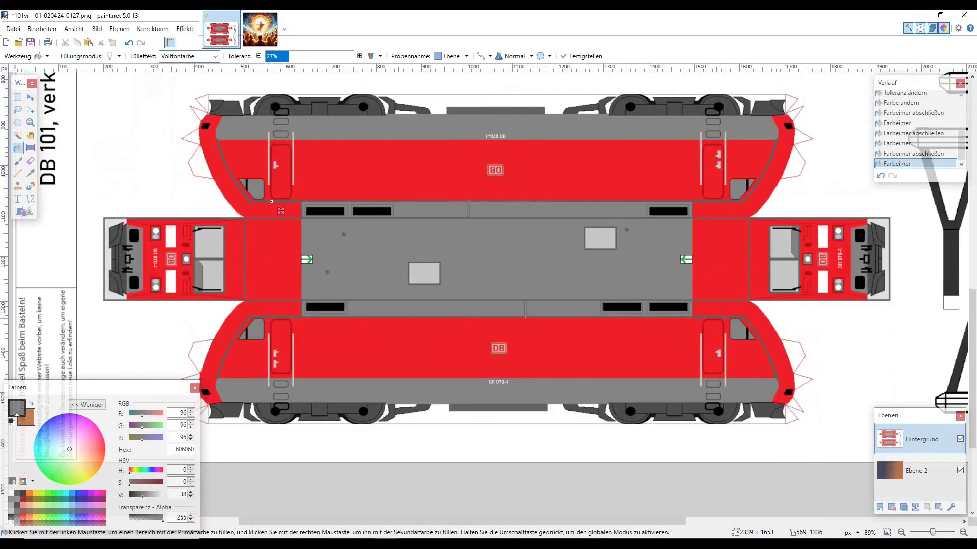
{"action": "scroll", "coordinate": [281, 211], "scroll_direction": "right", "scroll_amount": 2}
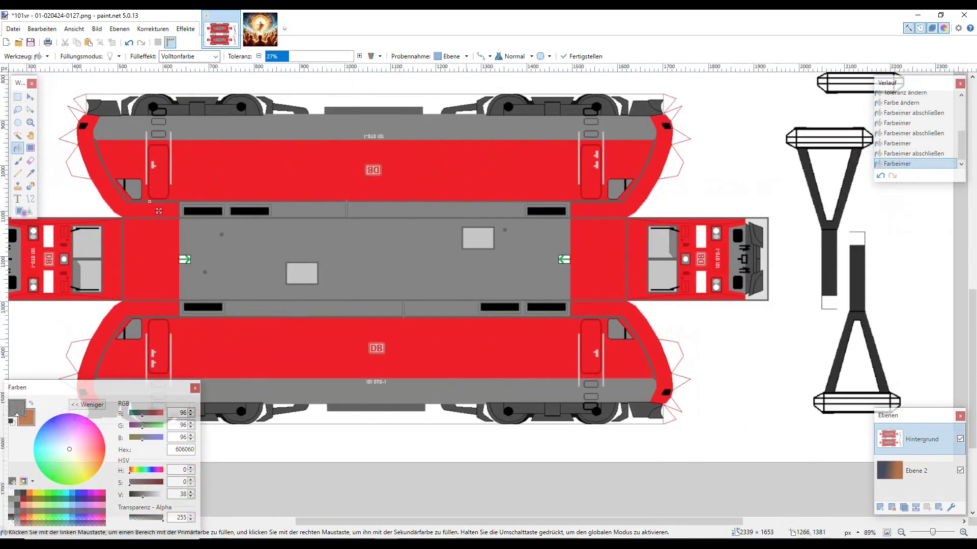
{"action": "scroll", "coordinate": [469, 342], "scroll_direction": "left", "scroll_amount": 1}
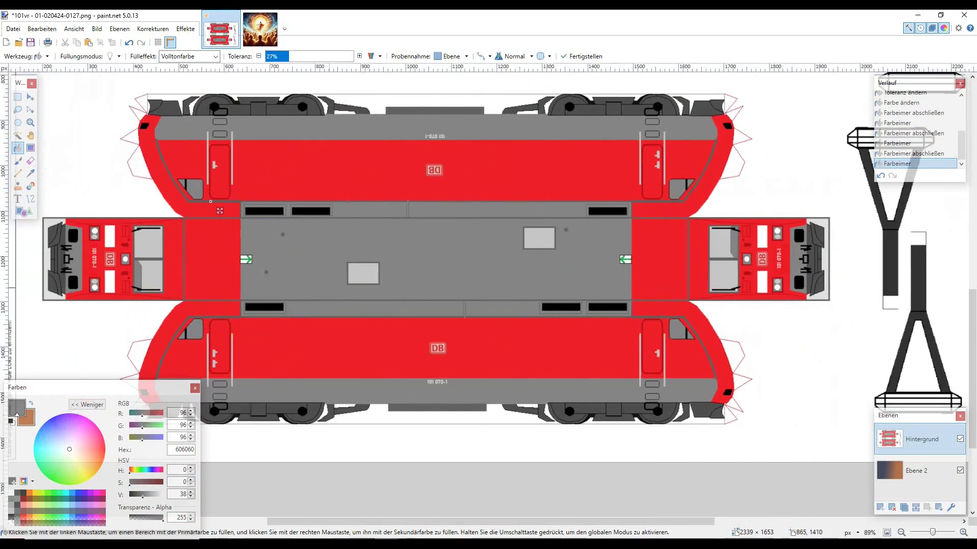
Select the large red body panel of the lower side view with the Magic Wand and delete it to expose the gradient
{"action": "left_click", "coordinate": [18, 135]}
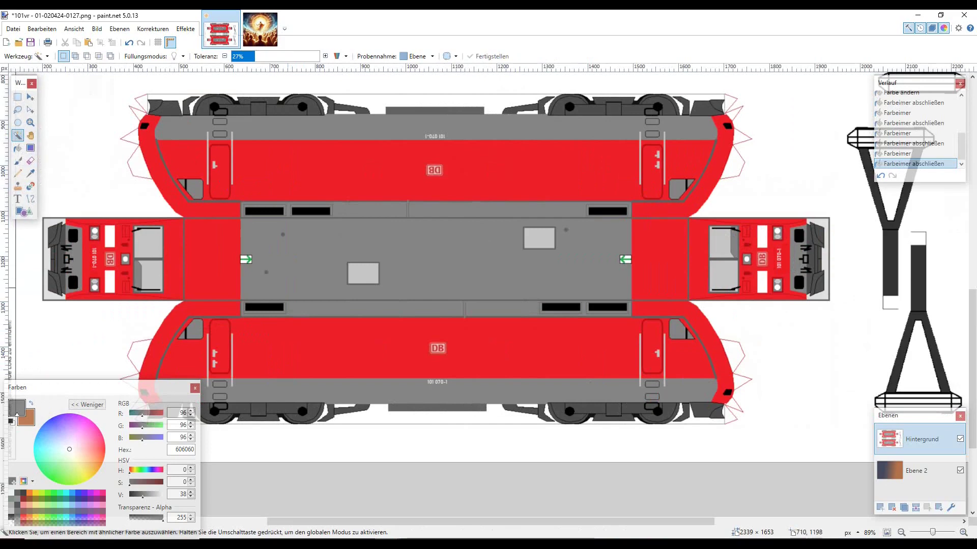
{"action": "left_click", "coordinate": [355, 347]}
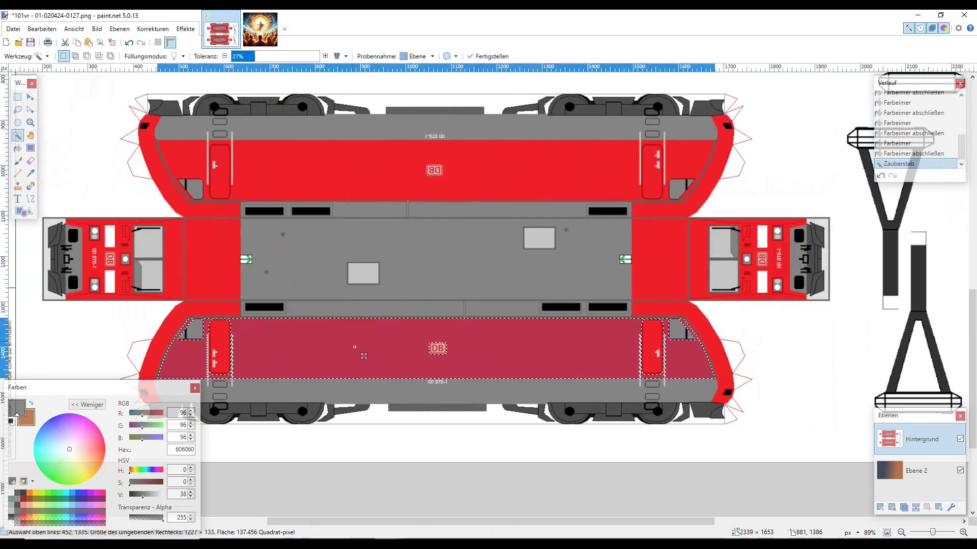
{"action": "key", "text": "Delete"}
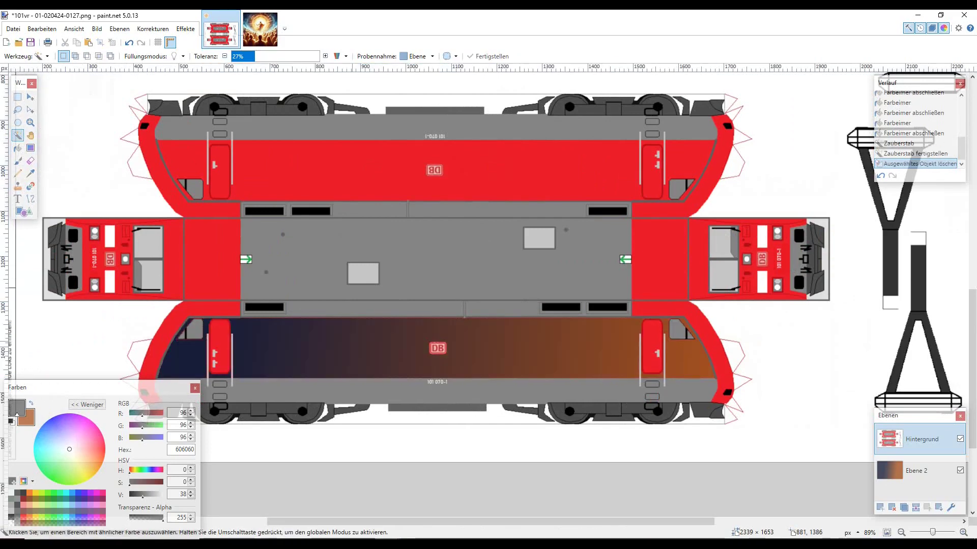
Delete the red areas of the left cab door and the left nose on the lower side view
{"action": "left_click", "coordinate": [223, 339]}
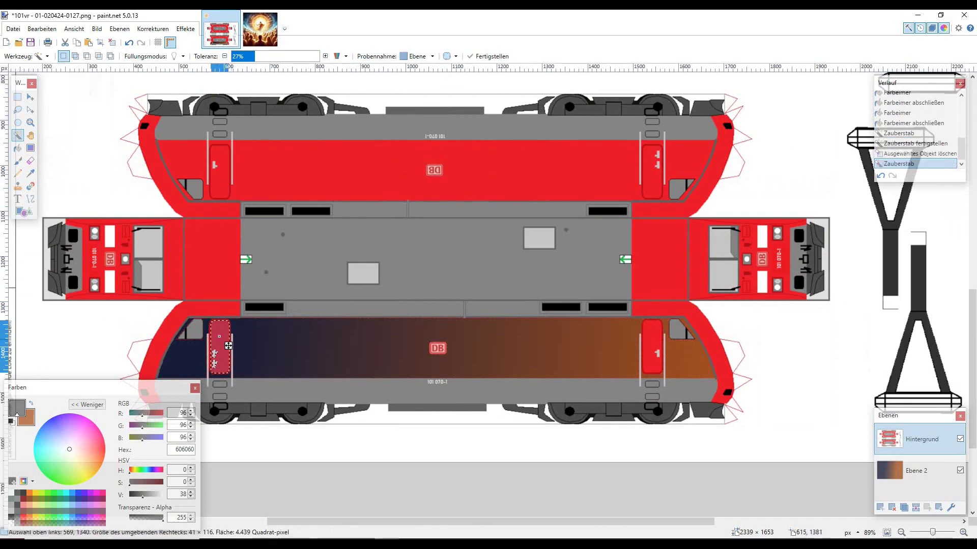
{"action": "key", "text": "Delete"}
{"action": "left_click", "coordinate": [222, 311]}
{"action": "key", "text": "Delete"}
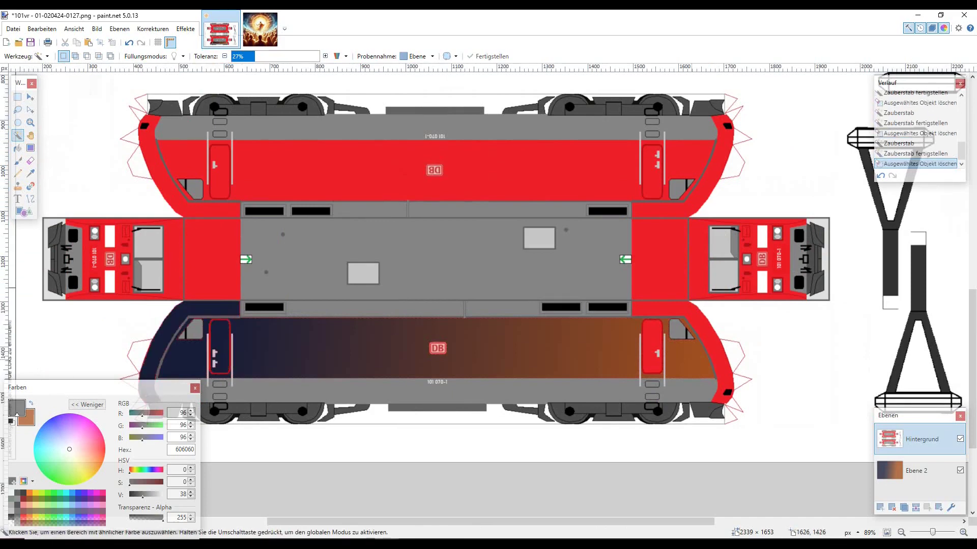
Delete the red areas of the right cab door and the right nose on the lower side view
{"action": "left_click", "coordinate": [657, 343]}
{"action": "key", "text": "Delete"}
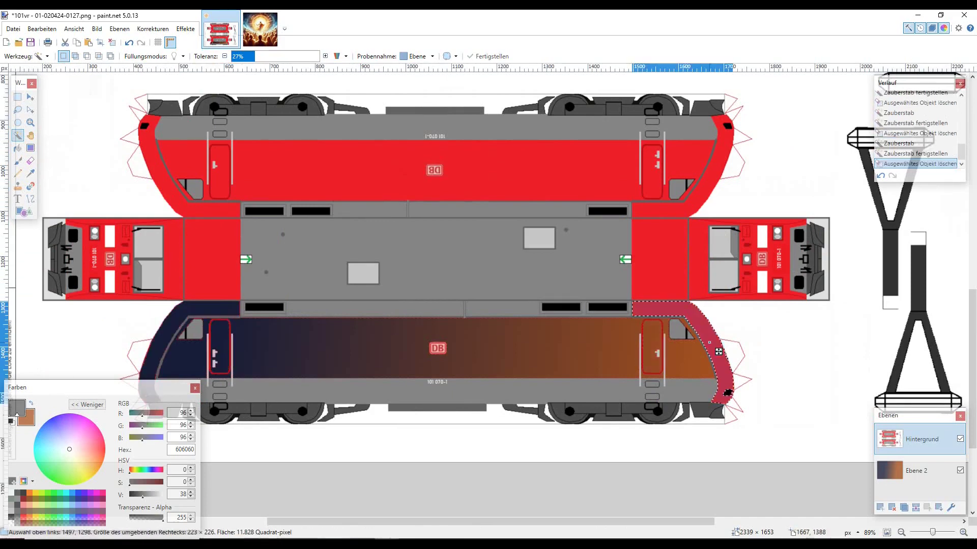
{"action": "left_click", "coordinate": [715, 345]}
{"action": "key", "text": "Delete"}
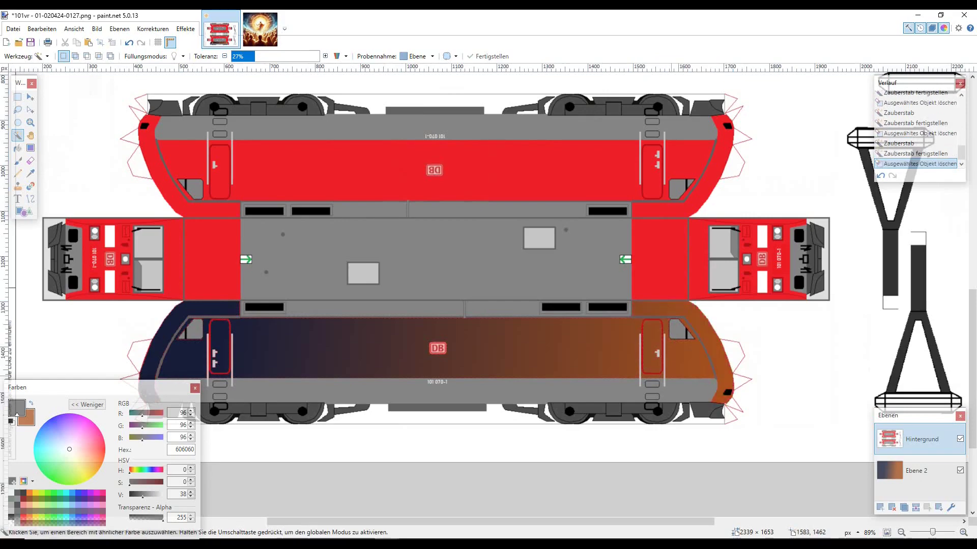
Remove the DB logo from the lower side view with a rectangular selection around it
{"action": "scroll", "coordinate": [677, 379], "scroll_direction": "down", "scroll_amount": 2}
{"action": "scroll", "coordinate": [457, 299], "scroll_direction": "up", "scroll_amount": 5}
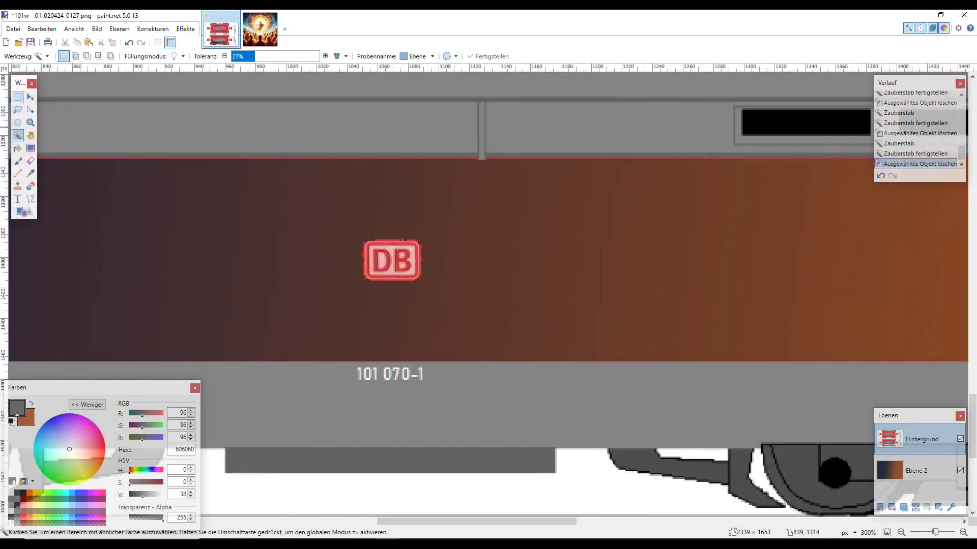
{"action": "left_click", "coordinate": [17, 96]}
{"action": "left_click_drag", "start_coordinate": [330, 222], "coordinate": [449, 302]}
{"action": "key", "text": "Delete"}
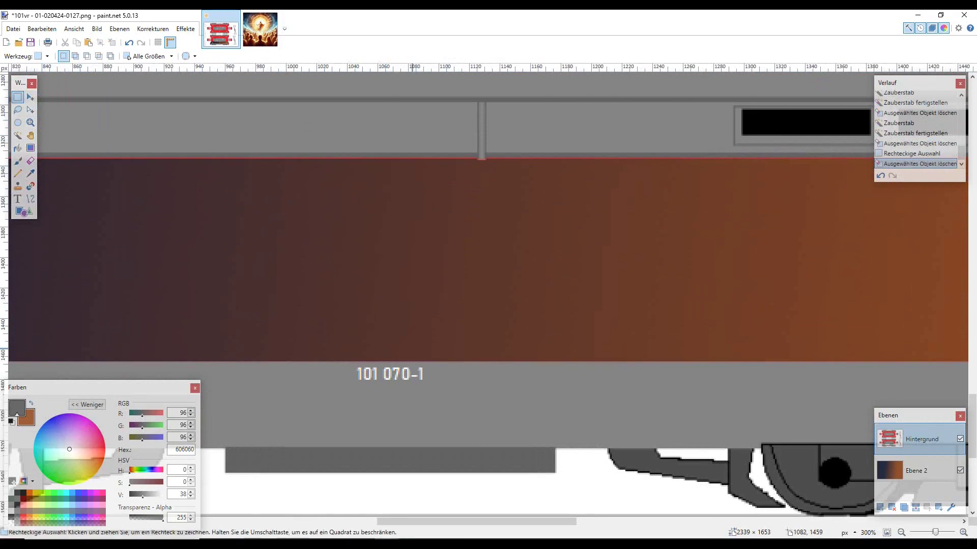
Hide the Hintergrund layer so only the gradient on Ebene 2 is shown across the whole canvas
{"action": "key", "text": "ctrl+b"}
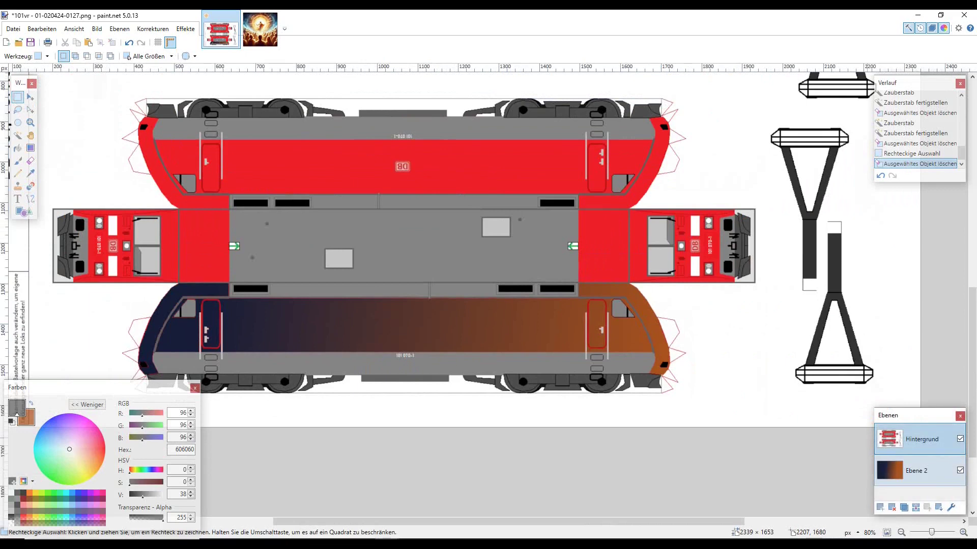
{"action": "left_click", "coordinate": [960, 439]}
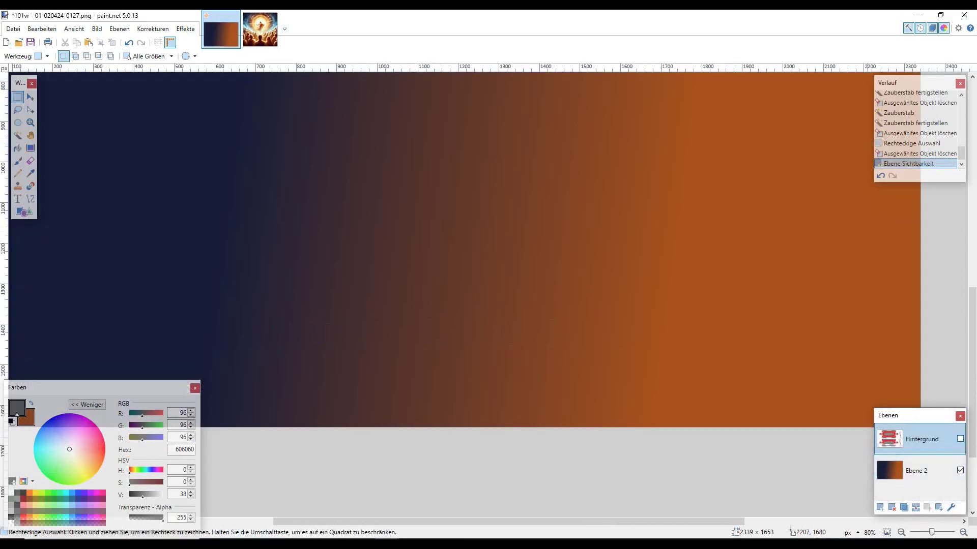
{"action": "scroll", "coordinate": [388, 337], "scroll_direction": "down", "scroll_amount": 5}
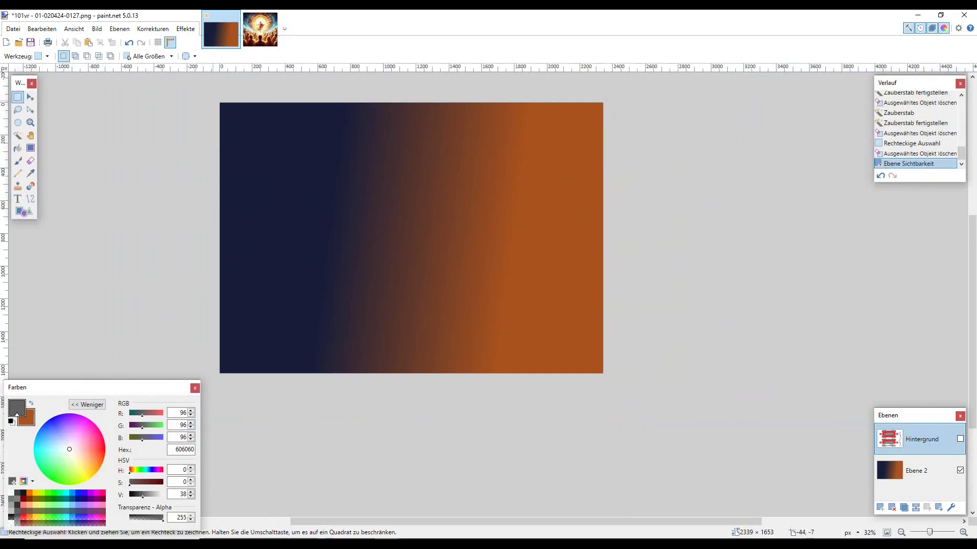
Select the entire canvas with a rectangular selection and switch to the Move Selected Pixels tool
{"action": "left_click_drag", "start_coordinate": [218, 100], "coordinate": [609, 381]}
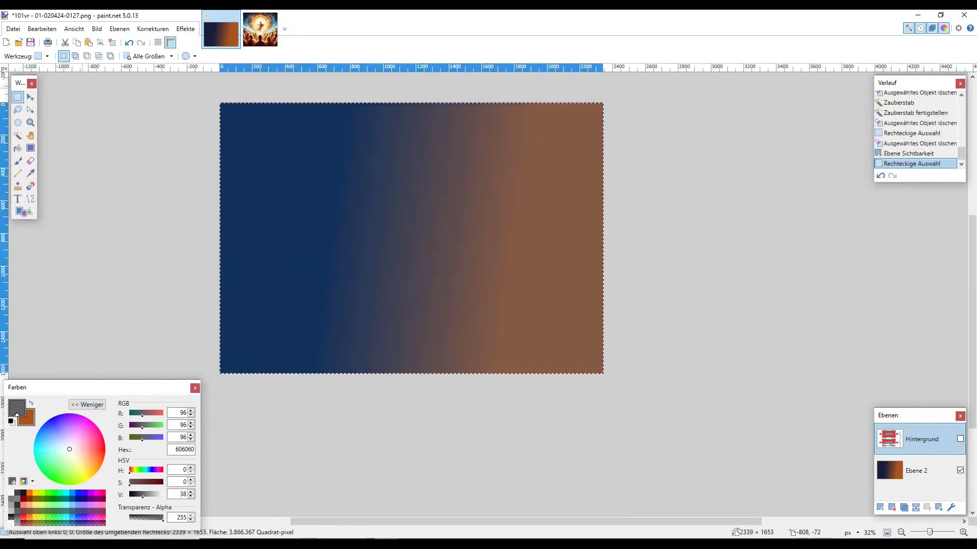
{"action": "key", "text": "m"}
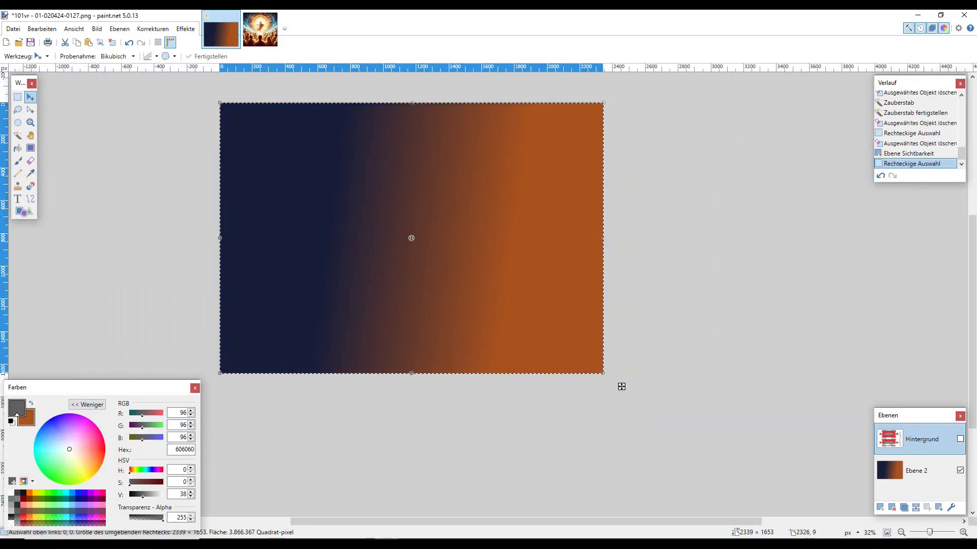
{"action": "left_click_drag", "start_coordinate": [582, 171], "coordinate": [587, 292]}
{"action": "left_click_drag", "start_coordinate": [611, 378], "coordinate": [618, 377]}
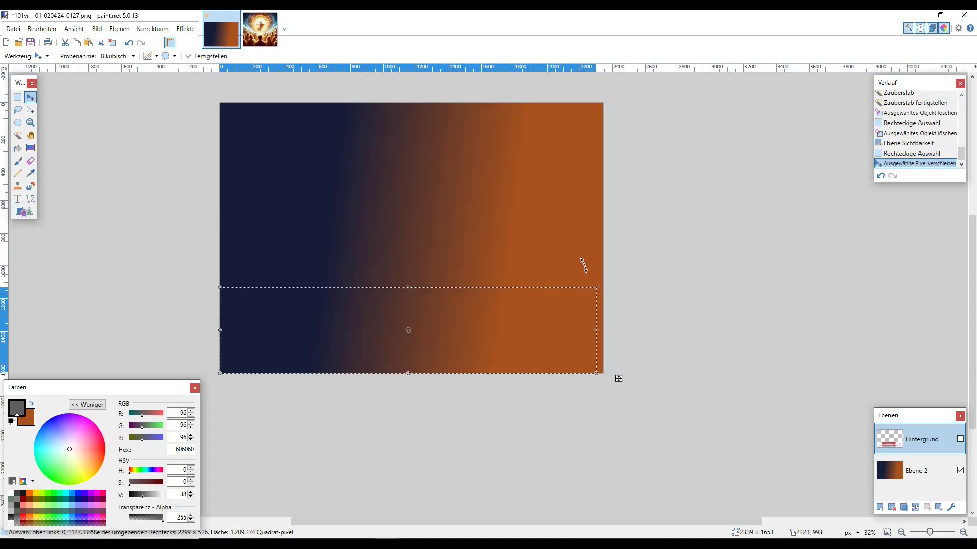
{"action": "key", "text": "Return"}
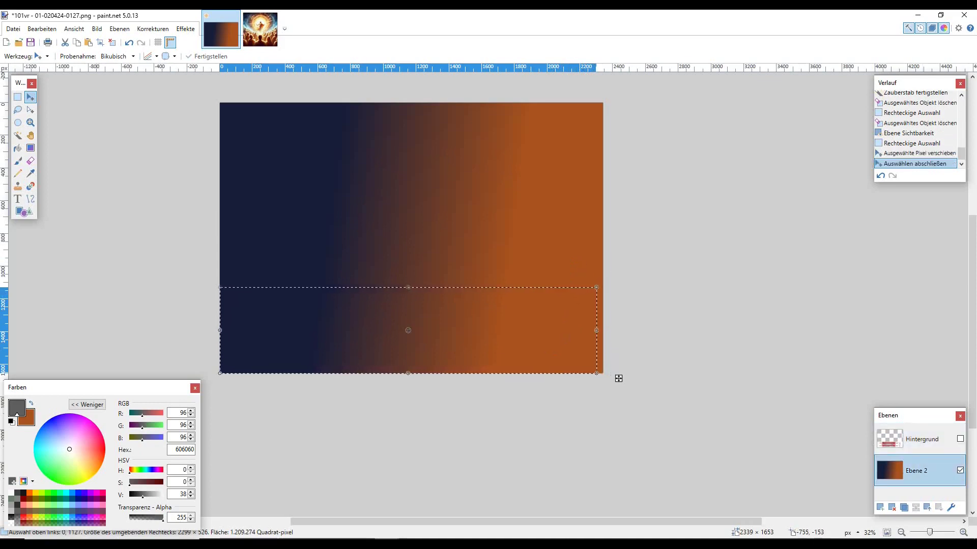
{"action": "key", "text": "ctrl+z"}
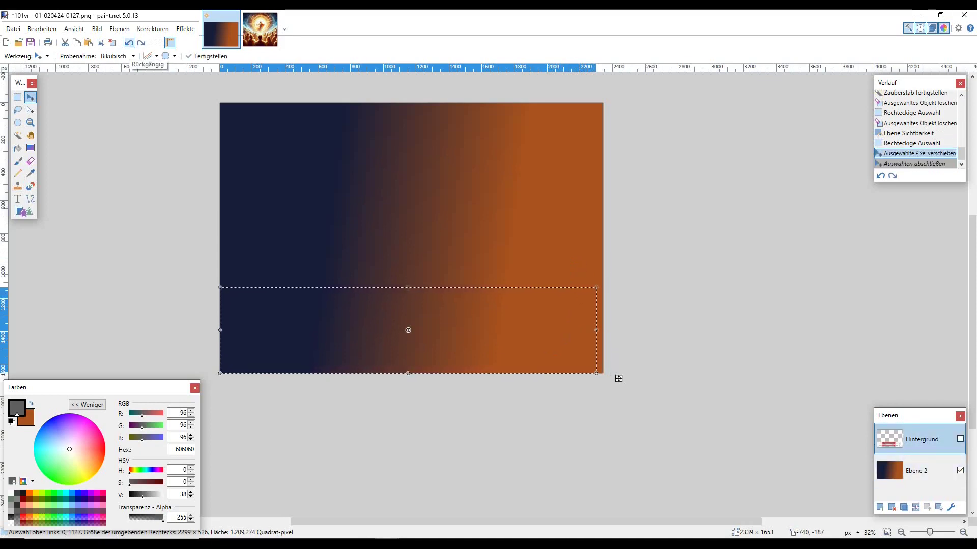
{"action": "key", "text": "ctrl+z"}
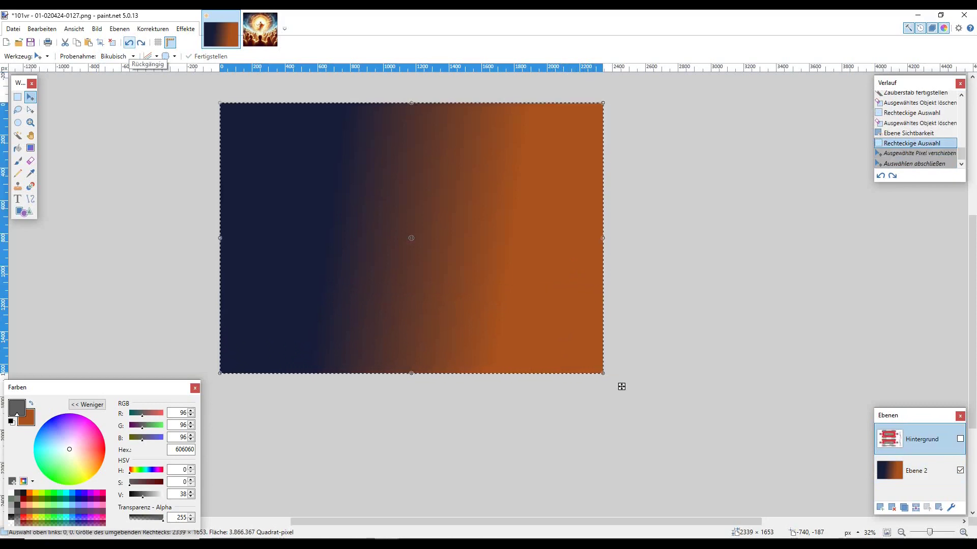
Squash the gradient on Ebene 2 to about 2376 × 1013 pixels, keeping it against the canvas's lower edge
{"action": "left_click", "coordinate": [916, 471]}
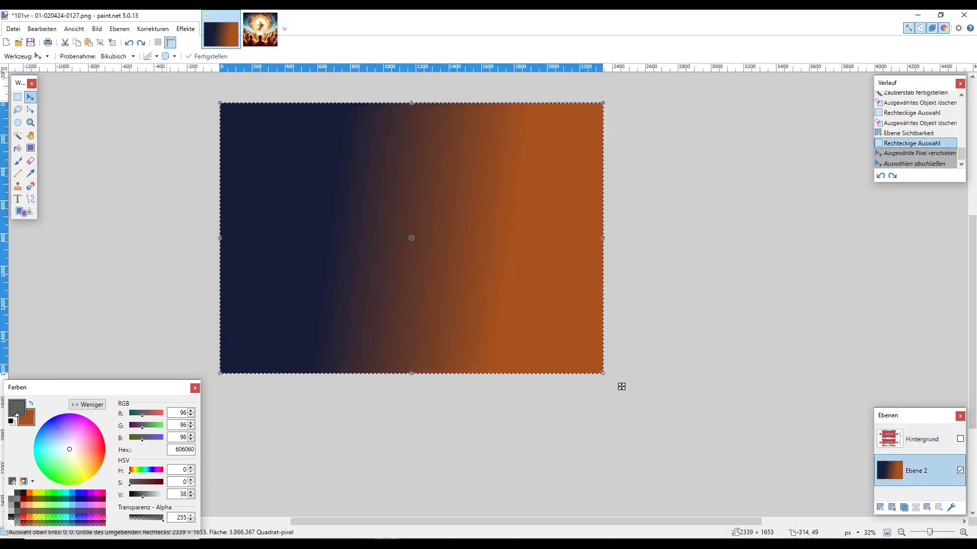
{"action": "left_click_drag", "start_coordinate": [603, 103], "coordinate": [605, 279]}
{"action": "mouse_move", "coordinate": [411, 279]}
{"action": "left_mouse_down"}
{"action": "mouse_move", "coordinate": [411, 142]}
{"action": "mouse_move", "coordinate": [411, 286]}
{"action": "left_mouse_up"}
{"action": "left_click_drag", "start_coordinate": [604, 286], "coordinate": [609, 207]}
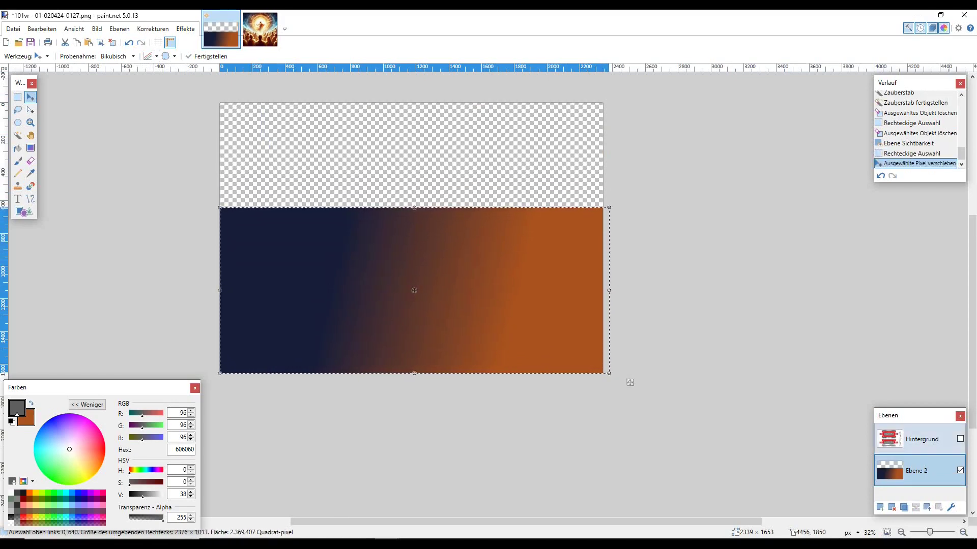
Show the Hintergrund layer again and narrow the gradient on Ebene 2 to about 2220 pixels wide
{"action": "left_click", "coordinate": [960, 439]}
{"action": "left_click", "coordinate": [922, 439]}
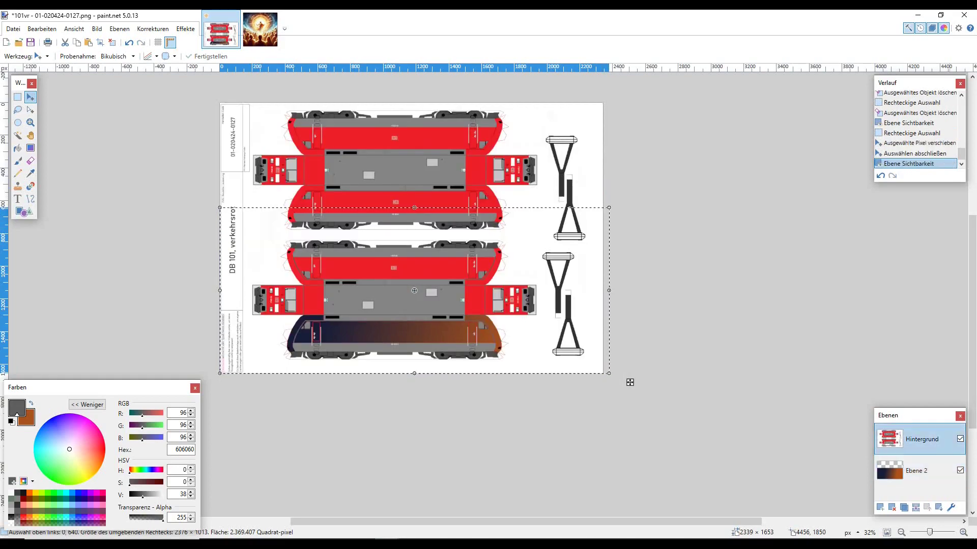
{"action": "scroll", "coordinate": [630, 382], "scroll_direction": "up", "scroll_amount": 3}
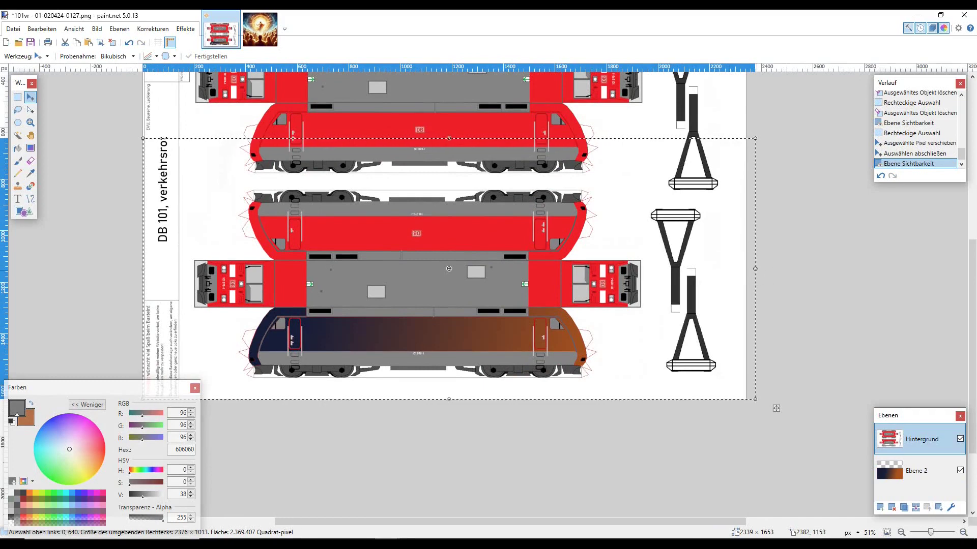
{"action": "key", "text": "alt+Page_Down"}
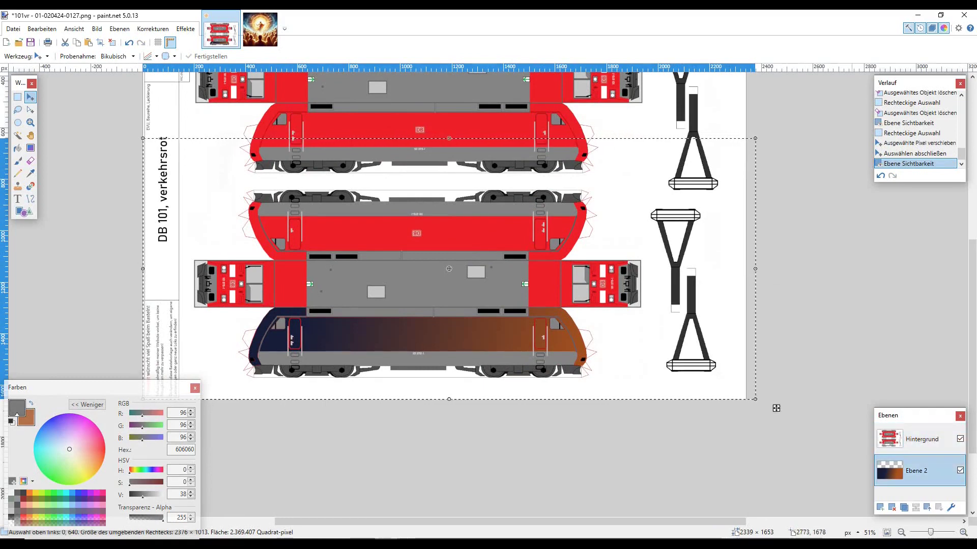
{"action": "left_click_drag", "start_coordinate": [776, 409], "coordinate": [736, 409]}
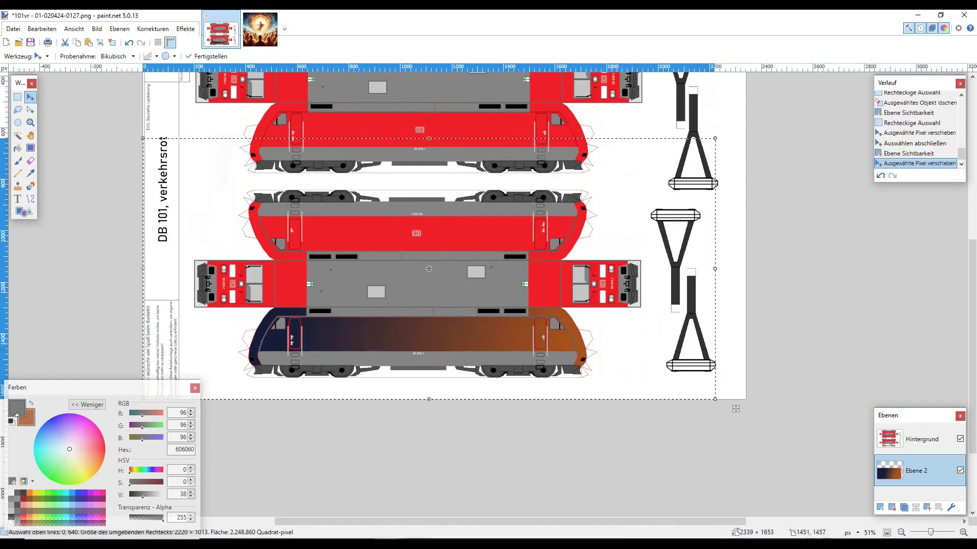
Delete the red area of the lower locomotive's right cab front on Hintergrund using the Magic Wand at 27% tolerance
{"action": "scroll", "coordinate": [636, 282], "scroll_direction": "up", "scroll_amount": 6}
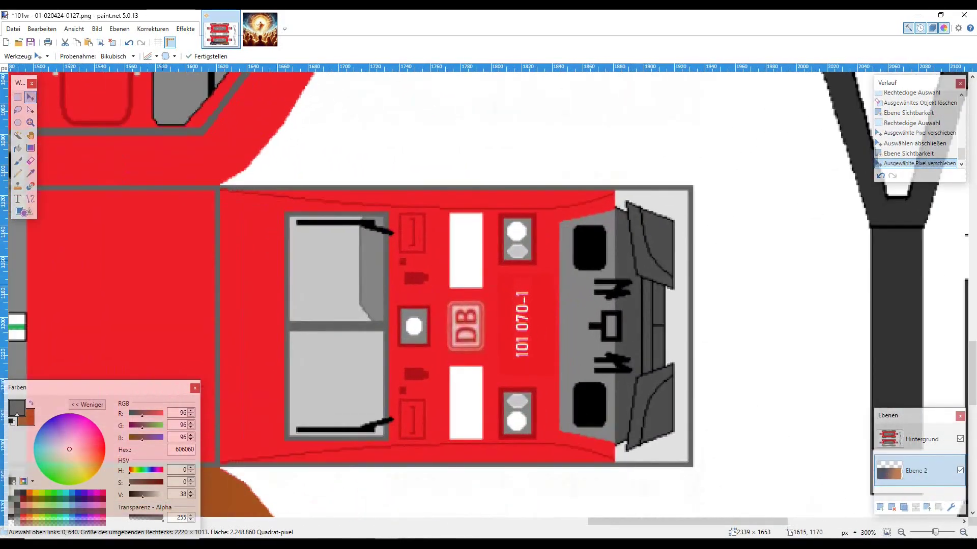
{"action": "left_click", "coordinate": [17, 135]}
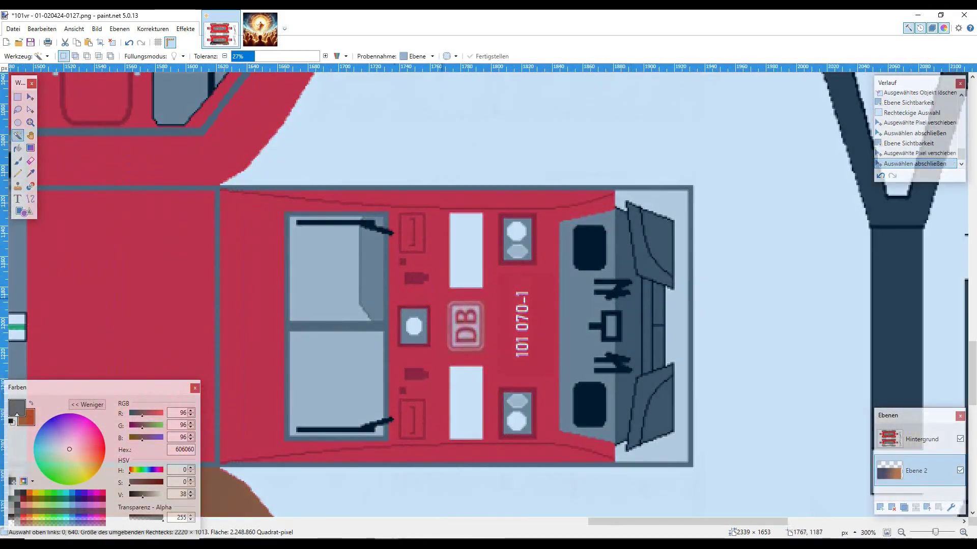
{"action": "left_click", "coordinate": [916, 439]}
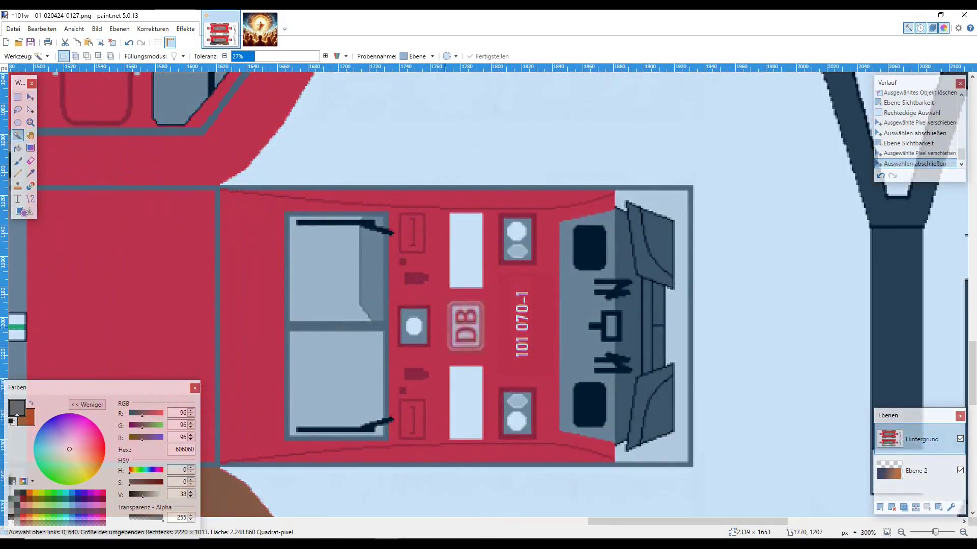
{"action": "left_click", "coordinate": [436, 320]}
{"action": "key", "text": "Delete"}
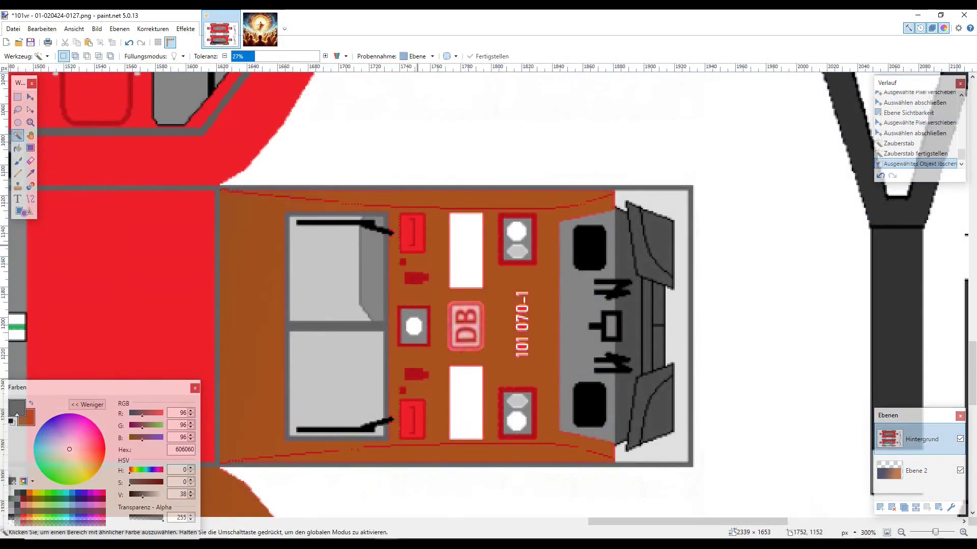
Delete the red fills of the two small outlined hatches on the right cab front at 18% tolerance
{"action": "left_click", "coordinate": [423, 247]}
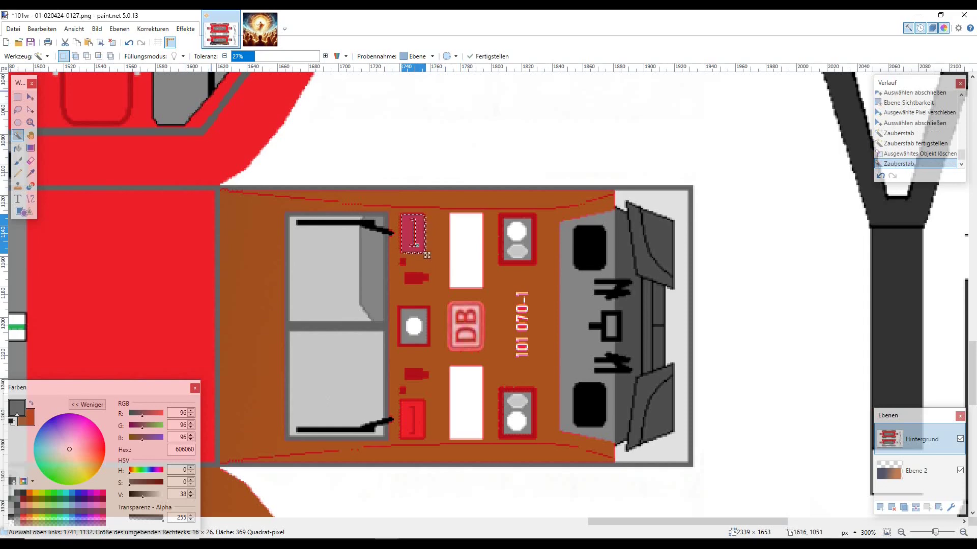
{"action": "left_click_drag", "start_coordinate": [426, 255], "coordinate": [436, 249]}
{"action": "key", "text": "Delete"}
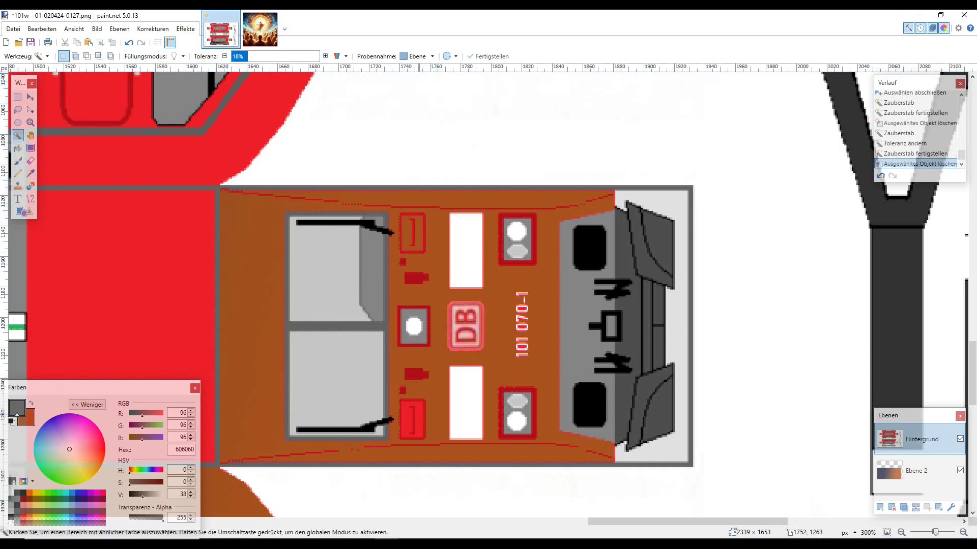
{"action": "left_click", "coordinate": [425, 422]}
{"action": "key", "text": "Delete"}
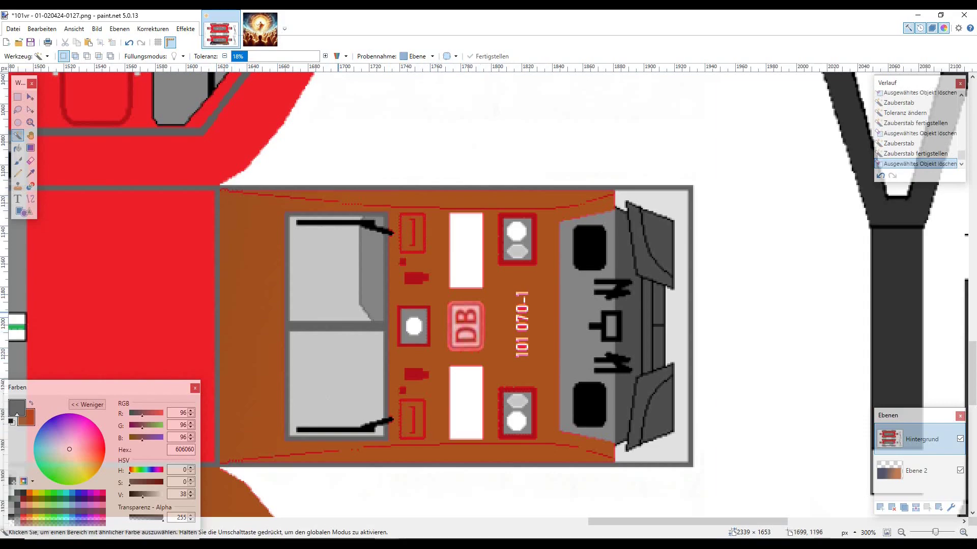
Delete the red body area of the lower locomotive's upside-down side view at 25% tolerance
{"action": "scroll", "coordinate": [344, 315], "scroll_direction": "down", "scroll_amount": 7}
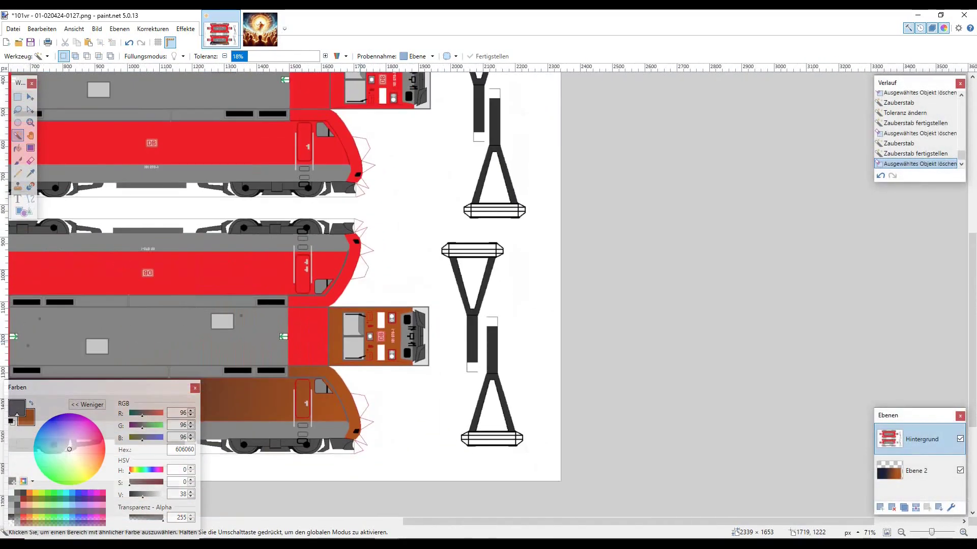
{"action": "scroll", "coordinate": [360, 342], "scroll_direction": "up", "scroll_amount": 3}
{"action": "scroll", "coordinate": [360, 342], "scroll_direction": "down", "scroll_amount": 3}
{"action": "scroll", "coordinate": [367, 342], "scroll_direction": "left", "scroll_amount": 7}
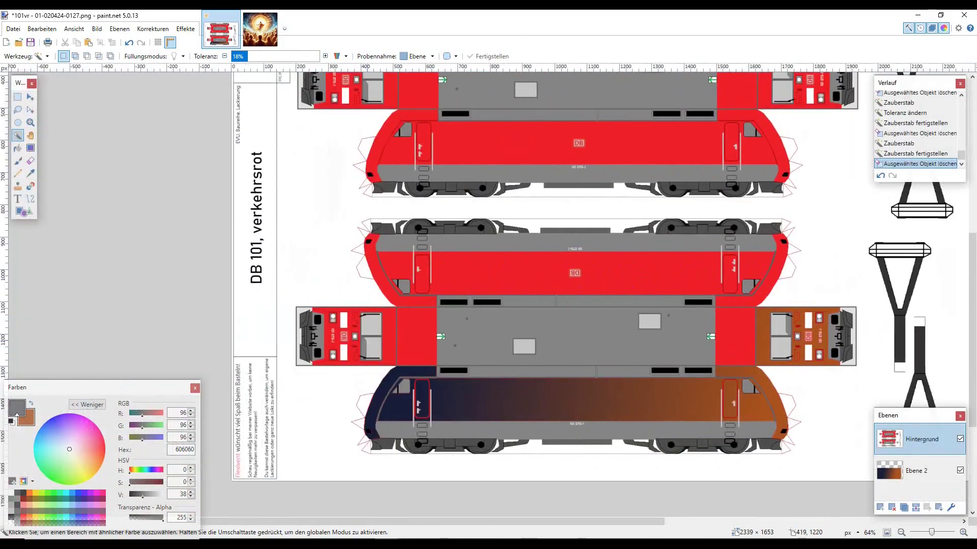
{"action": "left_click", "coordinate": [658, 285]}
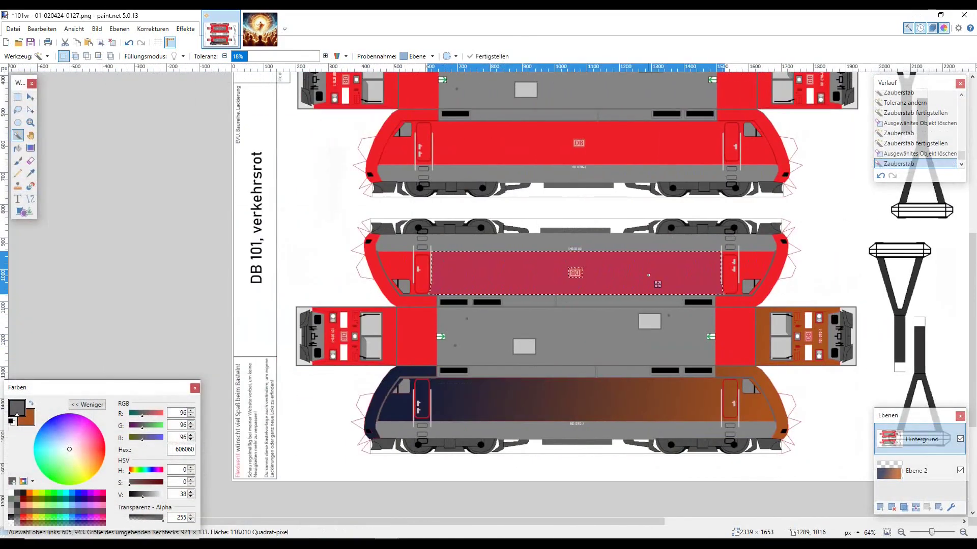
{"action": "left_click_drag", "start_coordinate": [247, 56], "coordinate": [253, 56]}
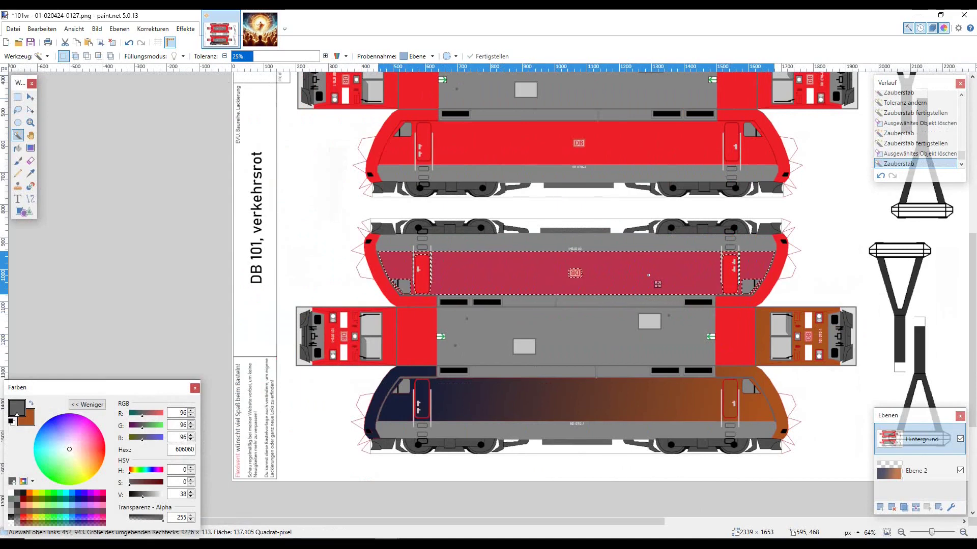
{"action": "key", "text": "Delete"}
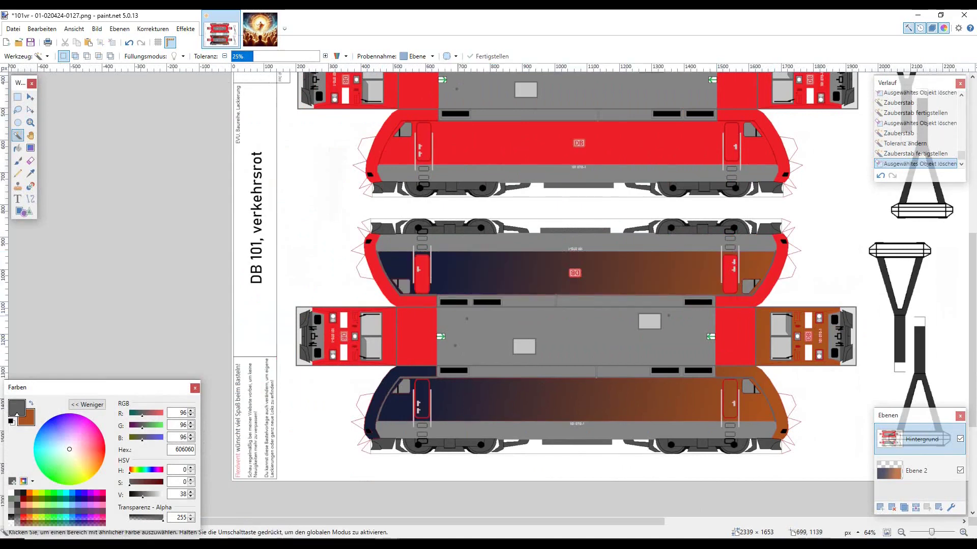
Delete the red areas of both cab doors and the right nose on the upside-down side view
{"action": "left_click", "coordinate": [423, 282]}
{"action": "key", "text": "Delete"}
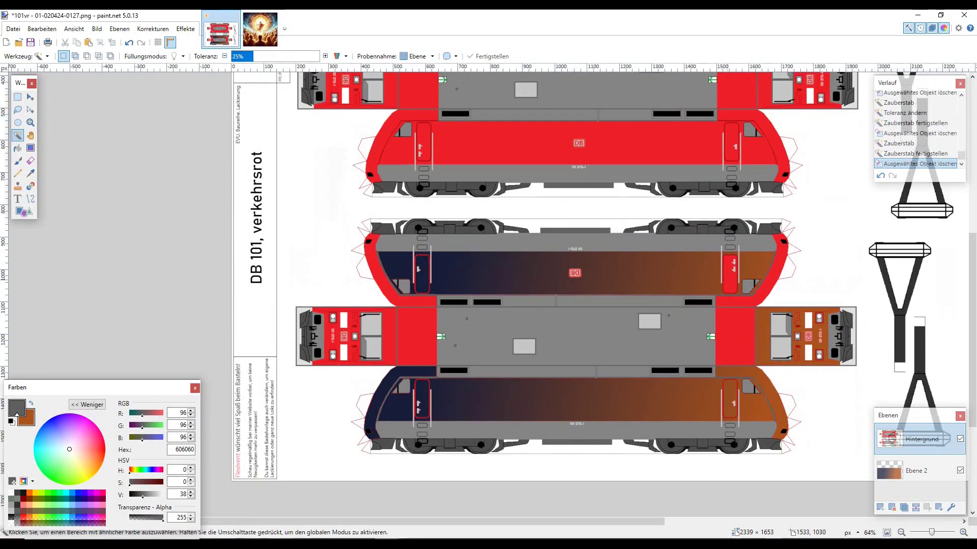
{"action": "left_click", "coordinate": [728, 280]}
{"action": "key", "text": "Delete"}
{"action": "left_click", "coordinate": [746, 301]}
{"action": "key", "text": "Delete"}
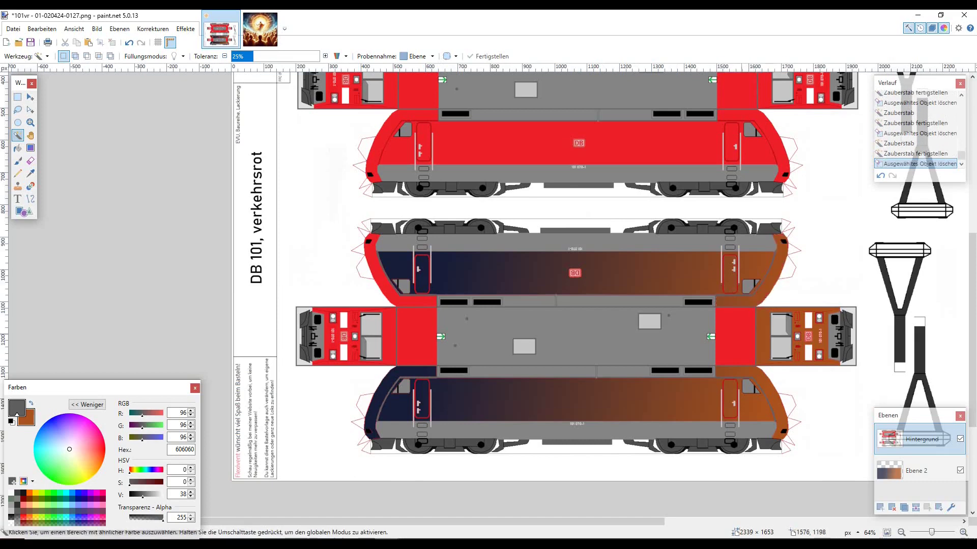
Delete the red roof-end areas of the lower locomotive and the left nose of the upside-down side view
{"action": "left_click", "coordinate": [423, 341]}
{"action": "key", "text": "Delete"}
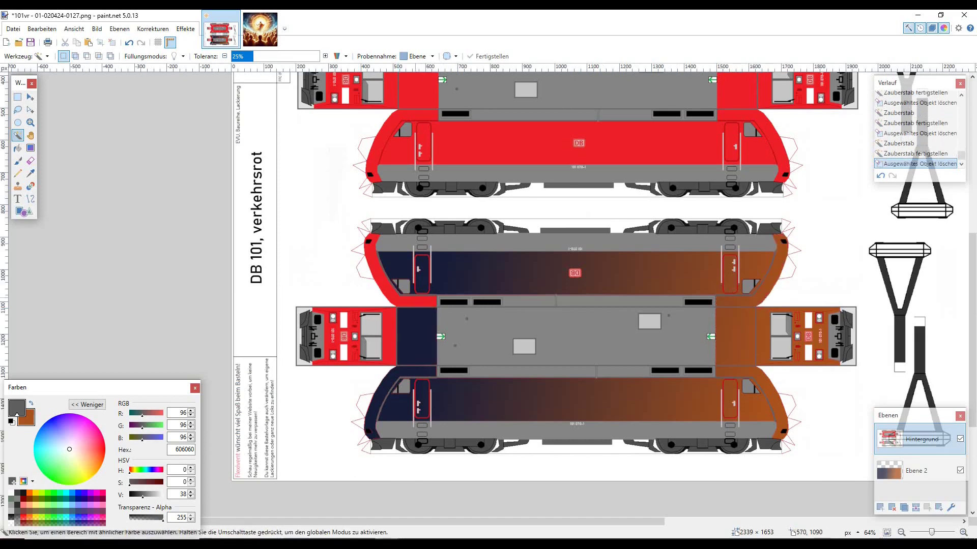
{"action": "left_click", "coordinate": [413, 301]}
{"action": "key", "text": "Delete"}
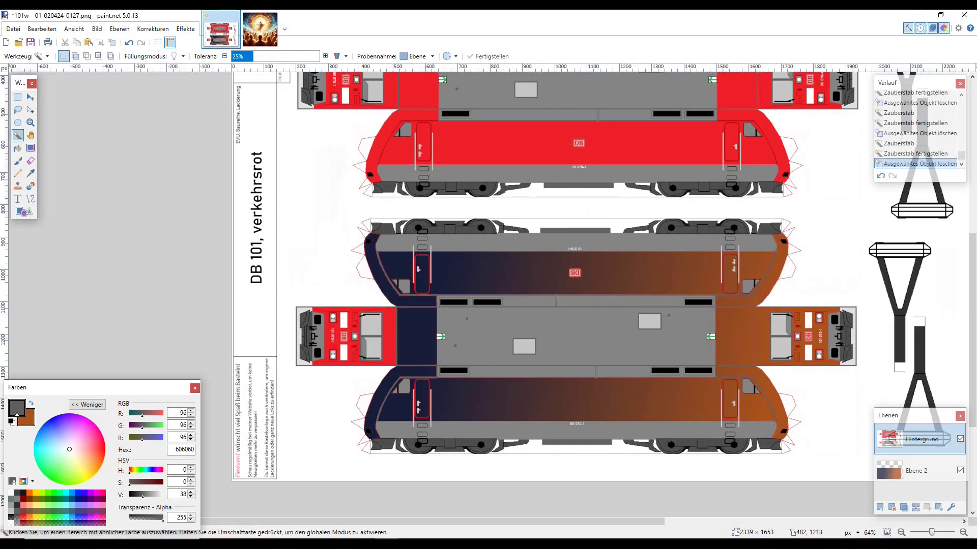
{"action": "left_click", "coordinate": [390, 343]}
{"action": "key", "text": "Delete"}
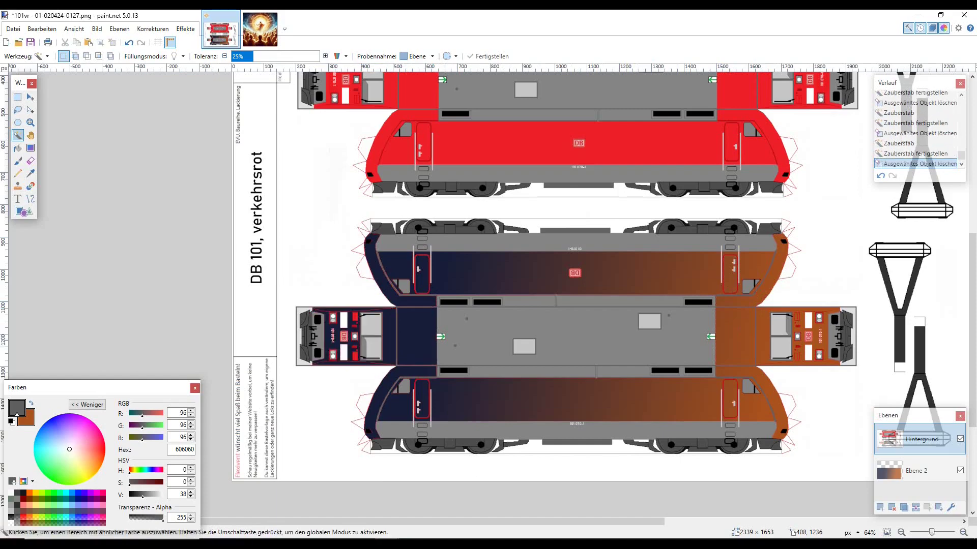
{"action": "scroll", "coordinate": [361, 352], "scroll_direction": "up", "scroll_amount": 8}
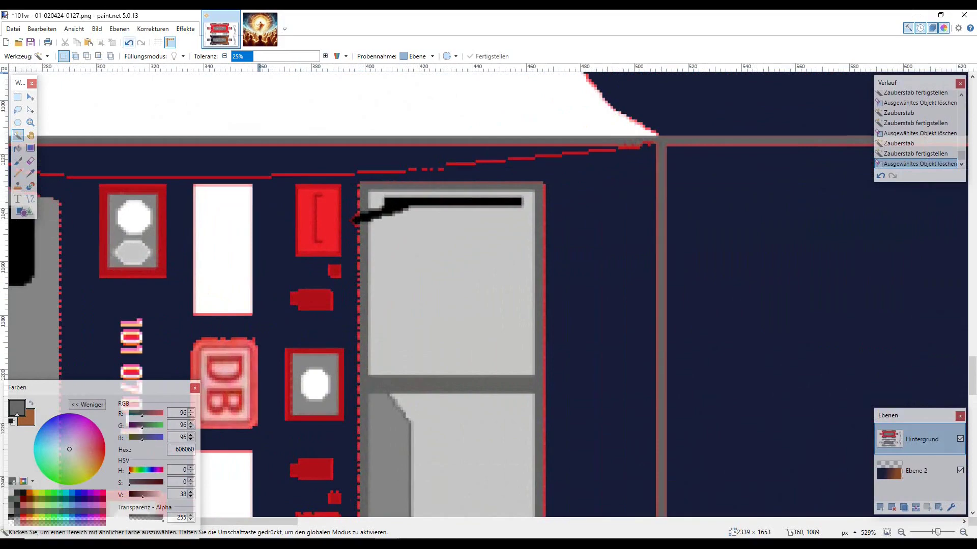
{"action": "key", "text": "ctrl+z"}
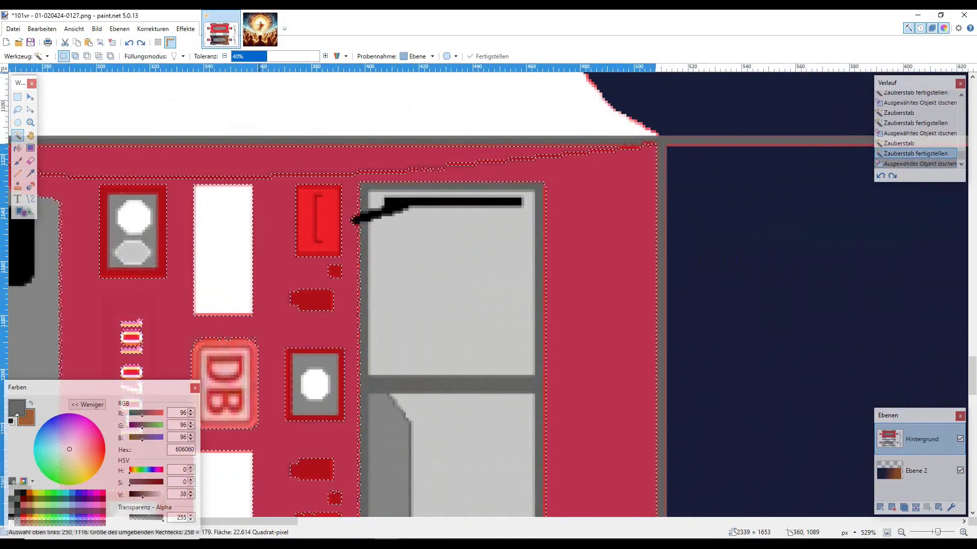
Delete the red area of the lower locomotive's left cab front, including its hatch fills, at 27% tolerance
{"action": "mouse_move", "coordinate": [266, 56]}
{"action": "left_mouse_down"}
{"action": "mouse_move", "coordinate": [318, 56]}
{"action": "mouse_move", "coordinate": [256, 55]}
{"action": "left_mouse_up"}
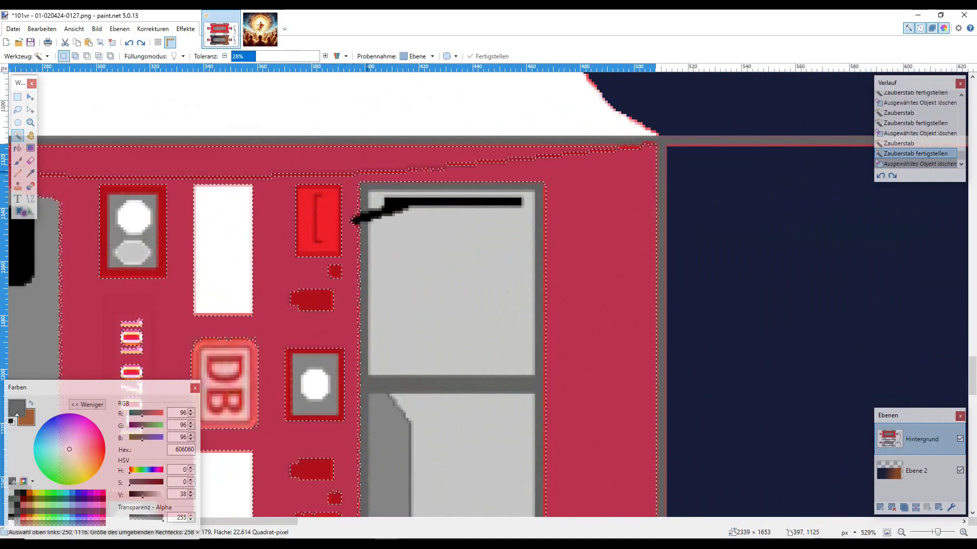
{"action": "left_click", "coordinate": [569, 188]}
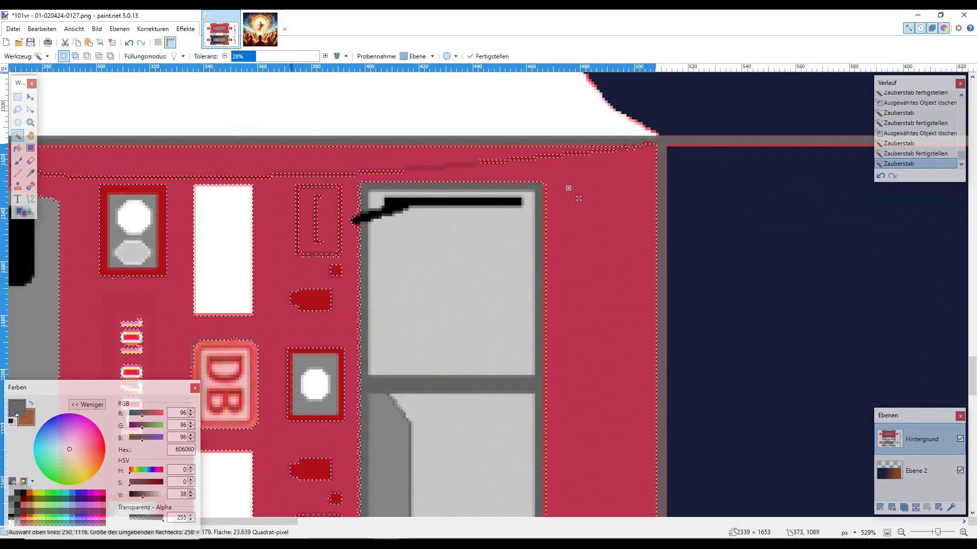
{"action": "left_click_drag", "start_coordinate": [275, 56], "coordinate": [255, 55]}
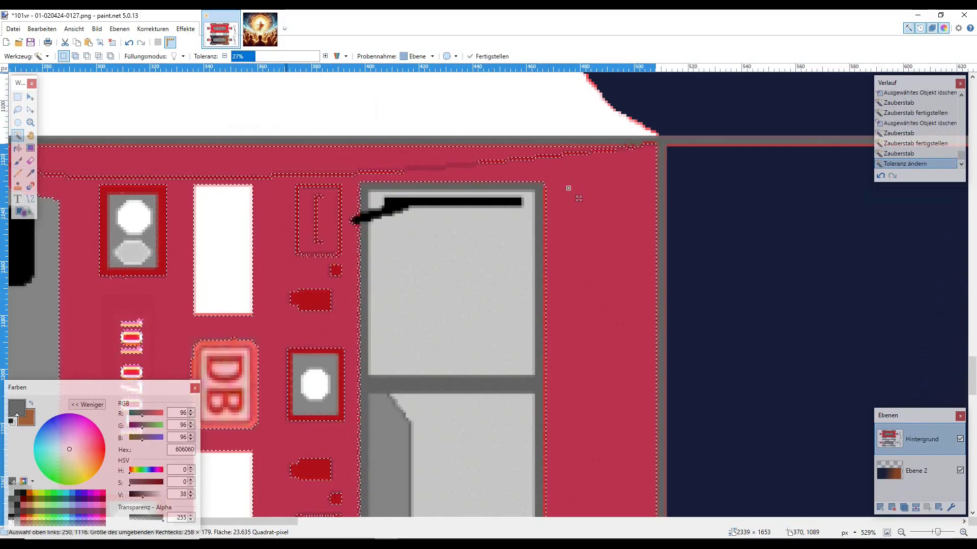
{"action": "key", "text": "Delete"}
{"action": "scroll", "coordinate": [512, 278], "scroll_direction": "down", "scroll_amount": 4}
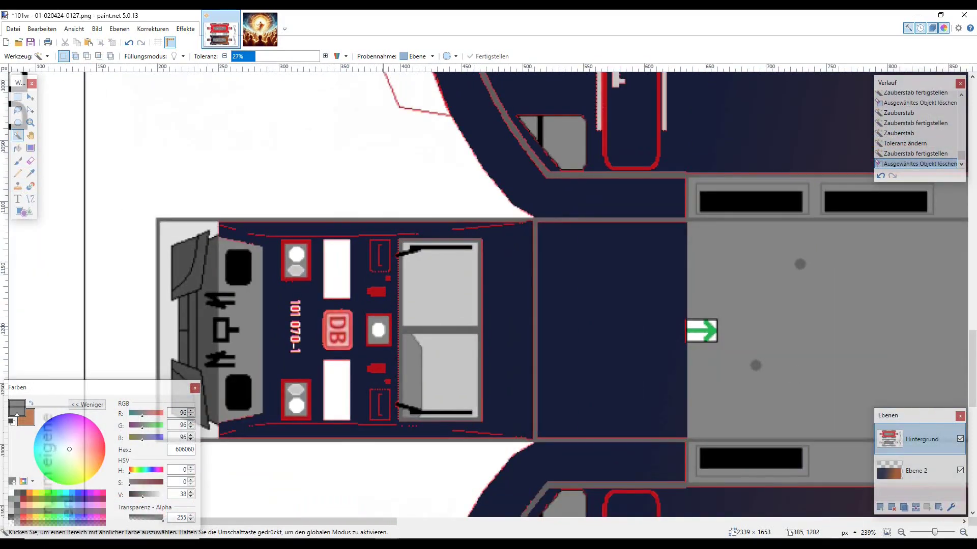
Delete the DB logo from the lower locomotive's upside-down side view using a rectangular selection of about 102 × 75 px
{"action": "scroll", "coordinate": [389, 329], "scroll_direction": "down", "scroll_amount": 2}
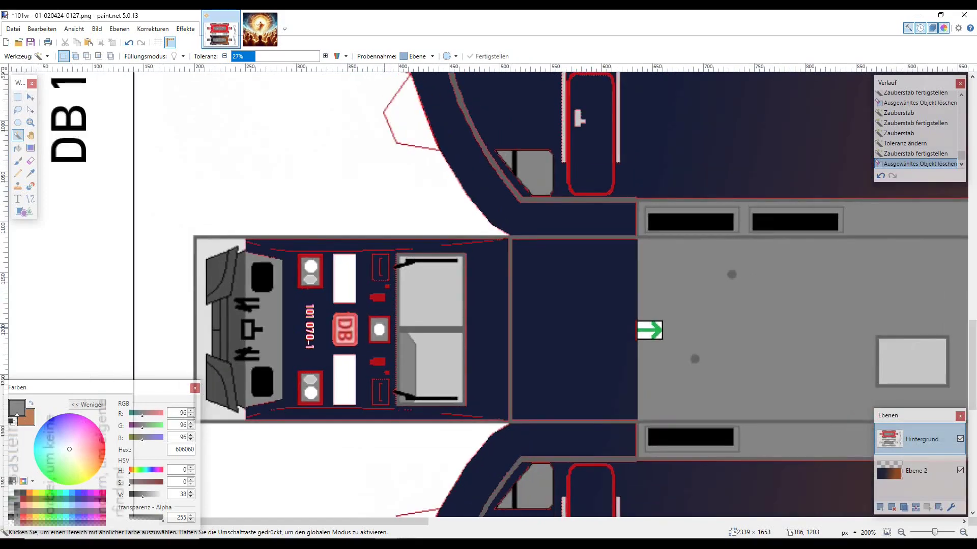
{"action": "scroll", "coordinate": [440, 337], "scroll_direction": "down", "scroll_amount": 4}
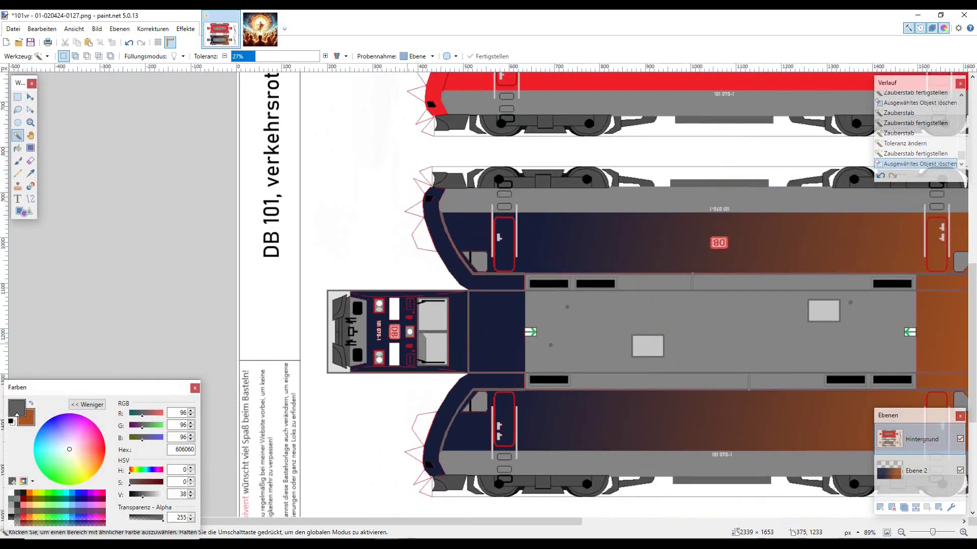
{"action": "scroll", "coordinate": [454, 356], "scroll_direction": "down", "scroll_amount": 3}
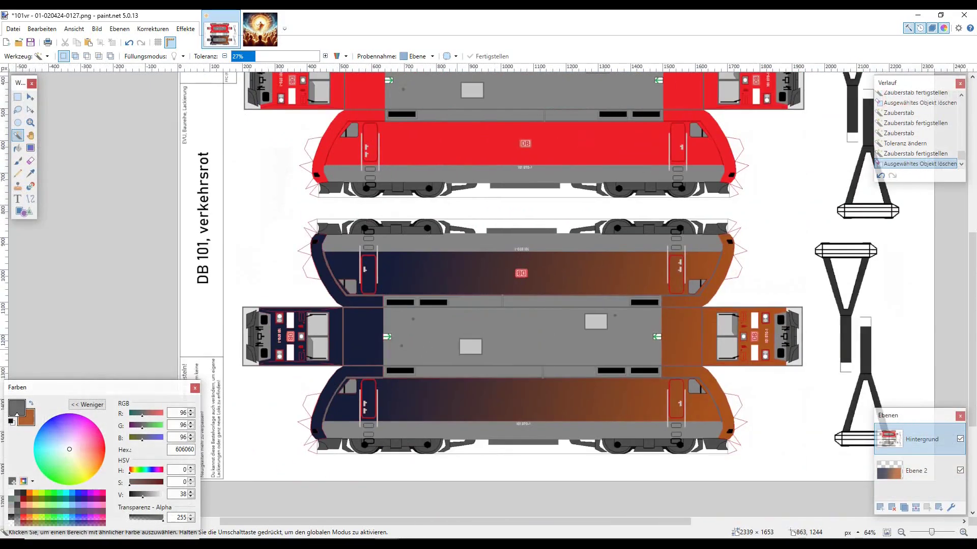
{"action": "scroll", "coordinate": [493, 283], "scroll_direction": "up", "scroll_amount": 5}
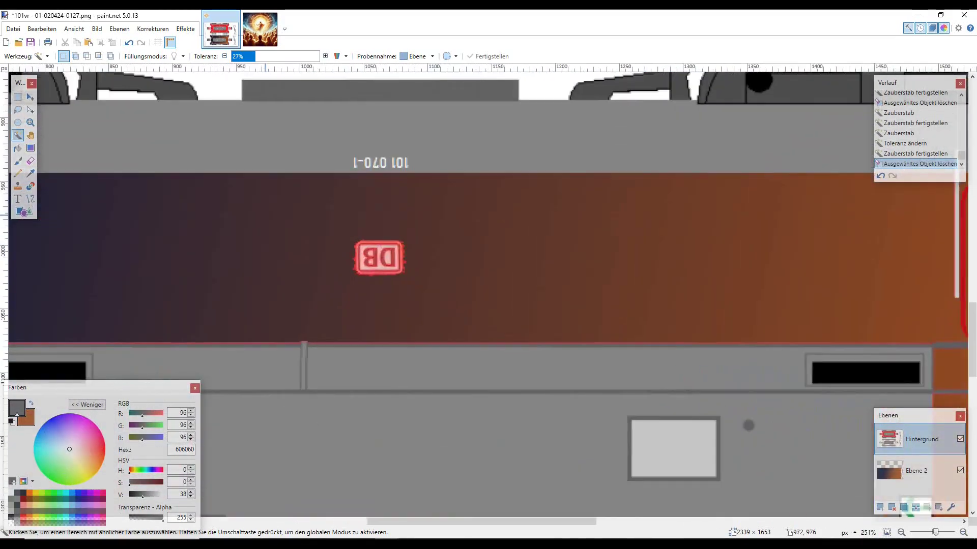
{"action": "left_click", "coordinate": [17, 96]}
{"action": "left_click_drag", "start_coordinate": [319, 219], "coordinate": [448, 314]}
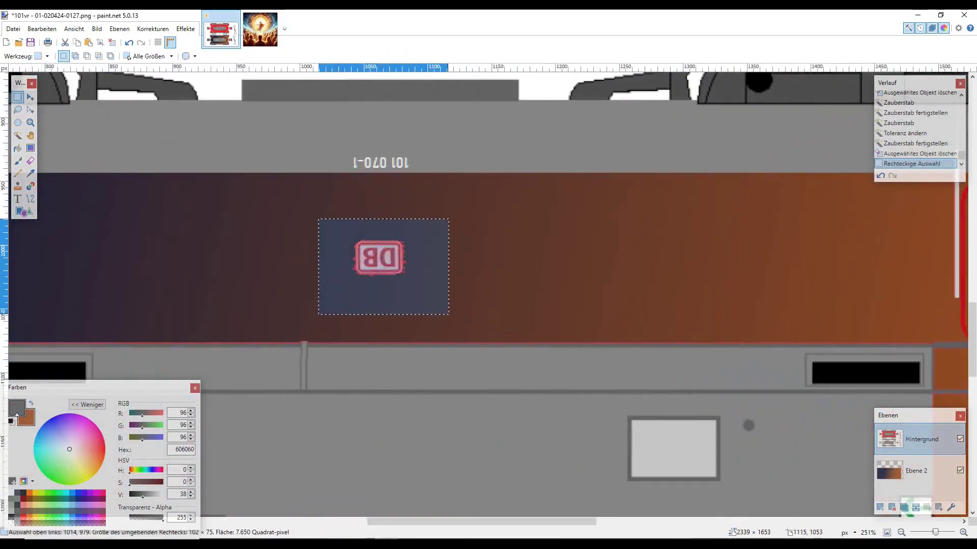
{"action": "key", "text": "Delete"}
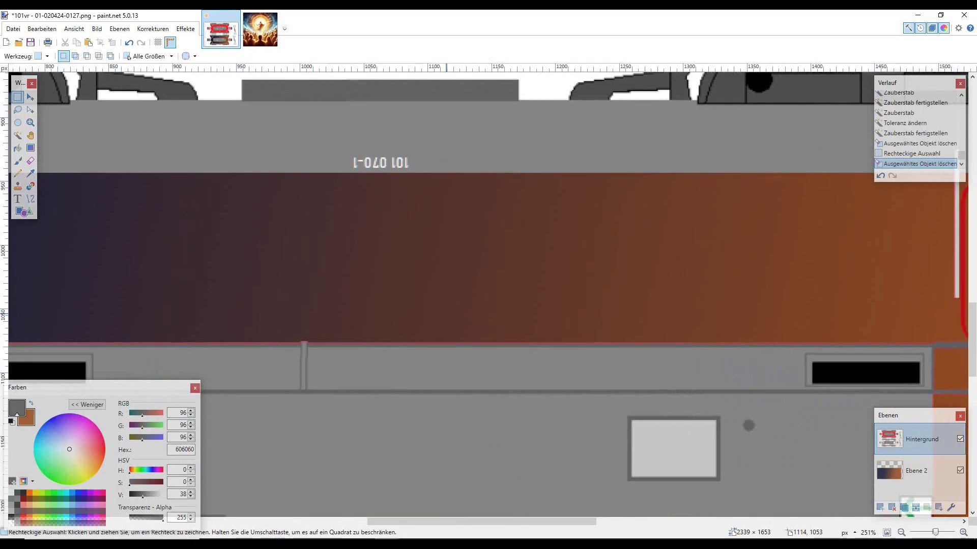
Try to sample the dark blue body colour near the left cab door of the lower locomotive's upright side view
{"action": "scroll", "coordinate": [446, 319], "scroll_direction": "down", "scroll_amount": 5}
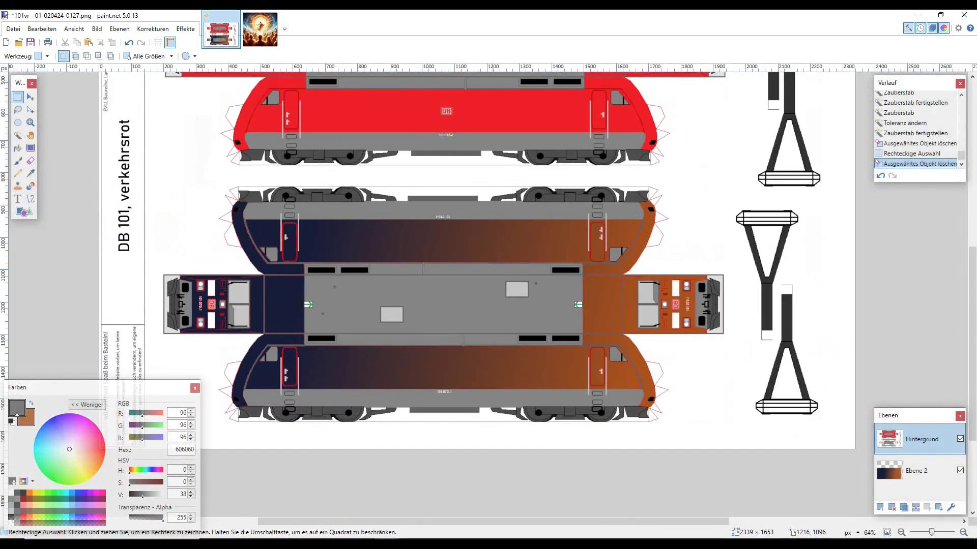
{"action": "scroll", "coordinate": [270, 368], "scroll_direction": "up", "scroll_amount": 8}
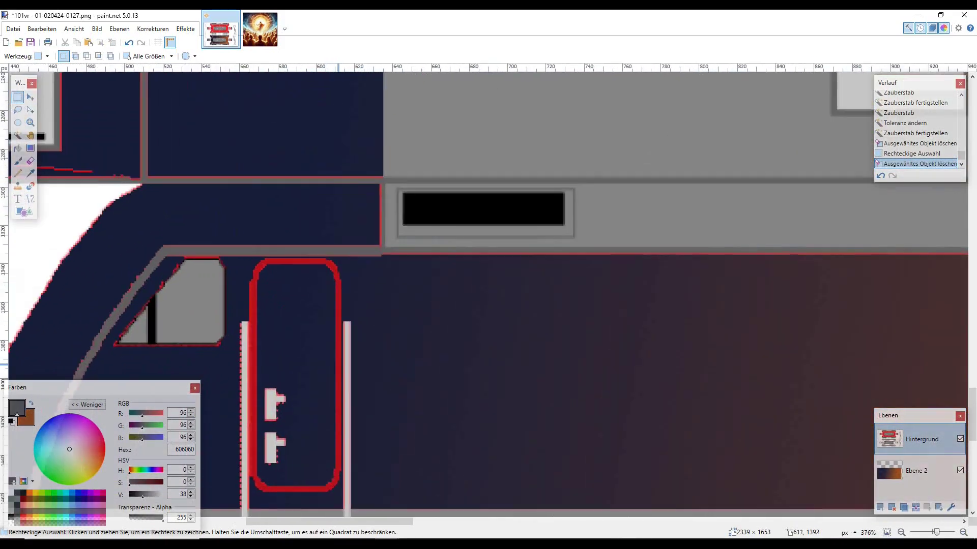
{"action": "scroll", "coordinate": [337, 368], "scroll_direction": "left", "scroll_amount": 3}
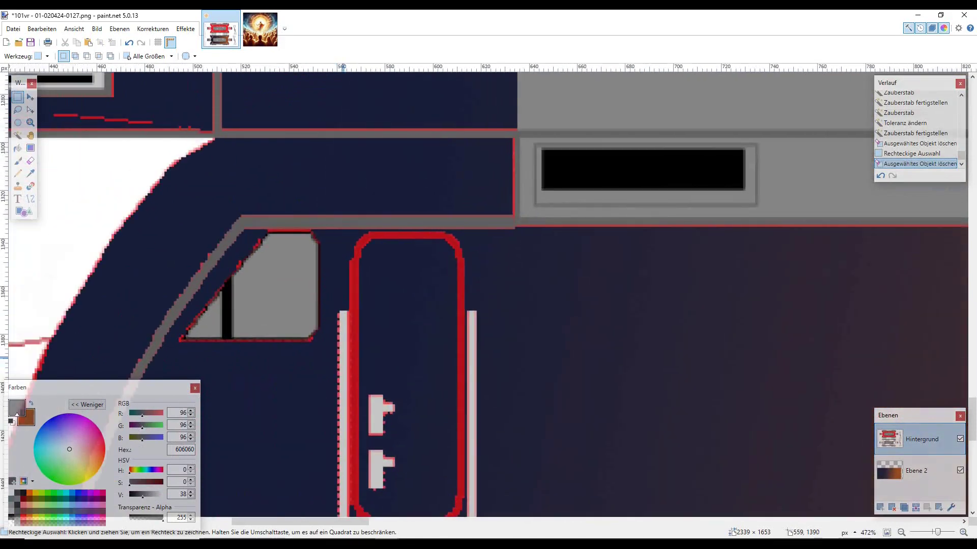
{"action": "scroll", "coordinate": [342, 358], "scroll_direction": "down", "scroll_amount": 3}
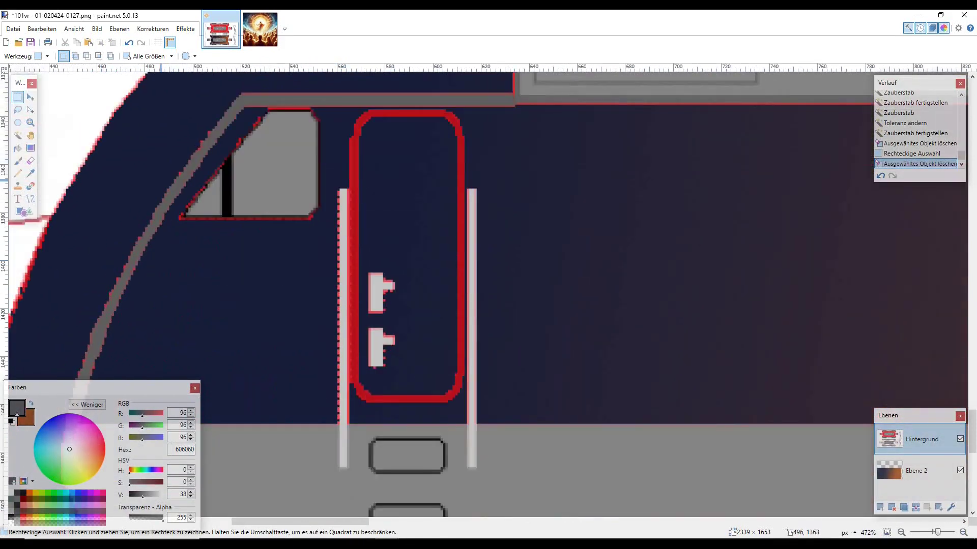
{"action": "scroll", "coordinate": [222, 149], "scroll_direction": "up", "scroll_amount": 2}
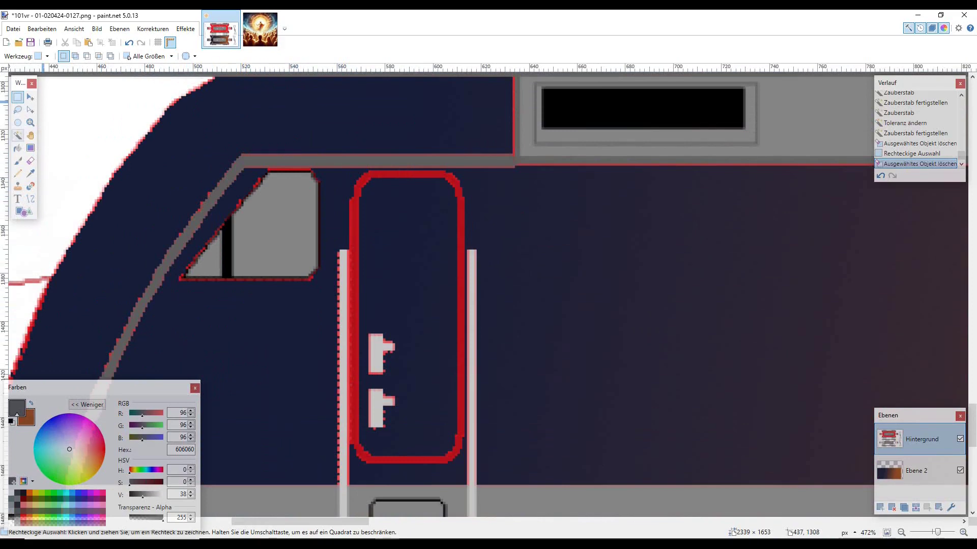
{"action": "left_click", "coordinate": [17, 147]}
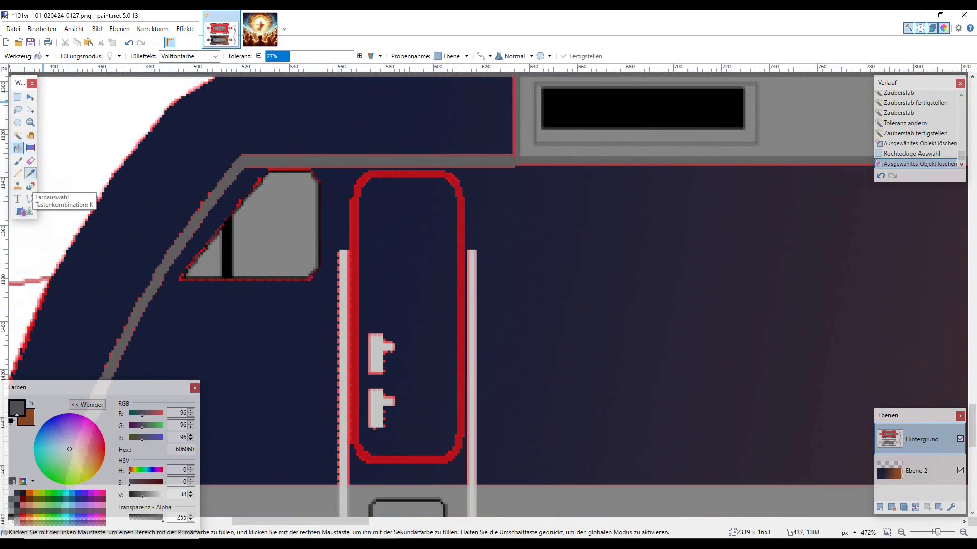
{"action": "left_click", "coordinate": [30, 173]}
{"action": "left_click", "coordinate": [211, 426]}
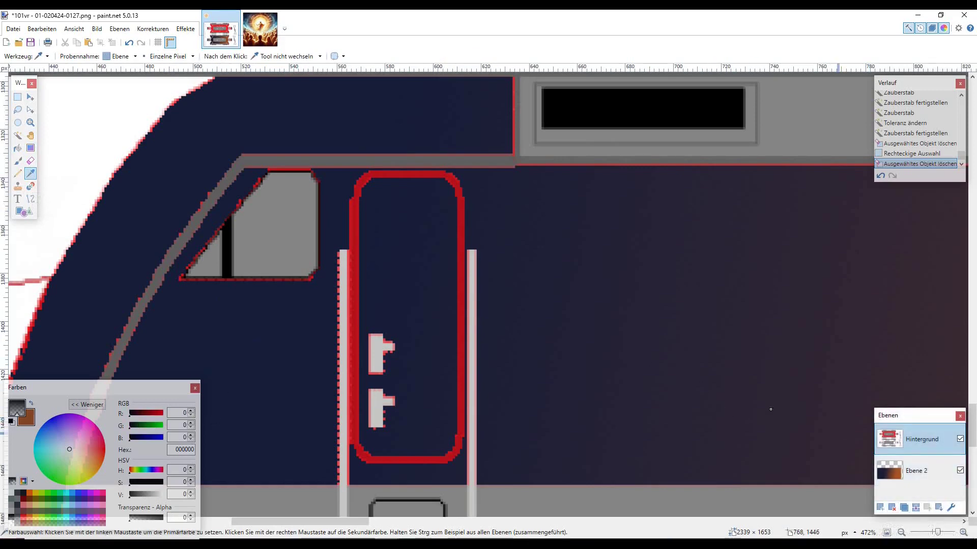
Merge the Hintergrund layer down into the gradient layer Ebene 2
{"action": "scroll", "coordinate": [396, 262], "scroll_direction": "down", "scroll_amount": 10}
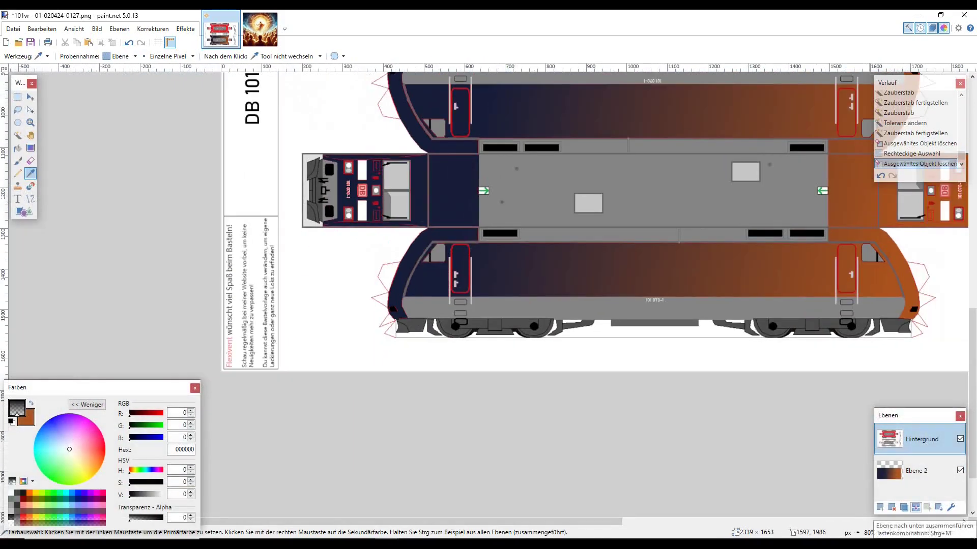
{"action": "left_click", "coordinate": [915, 507]}
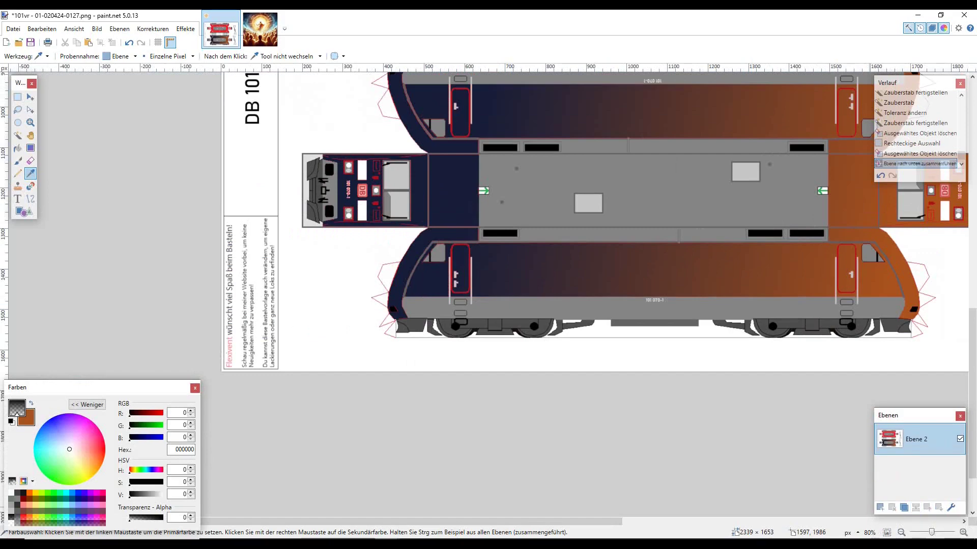
Sample the dark blue body colour, adjust it to 161D1C, and fill the left cab door's red frame on the upright side view
{"action": "scroll", "coordinate": [556, 337], "scroll_direction": "up", "scroll_amount": 3}
{"action": "scroll", "coordinate": [459, 379], "scroll_direction": "up", "scroll_amount": 10}
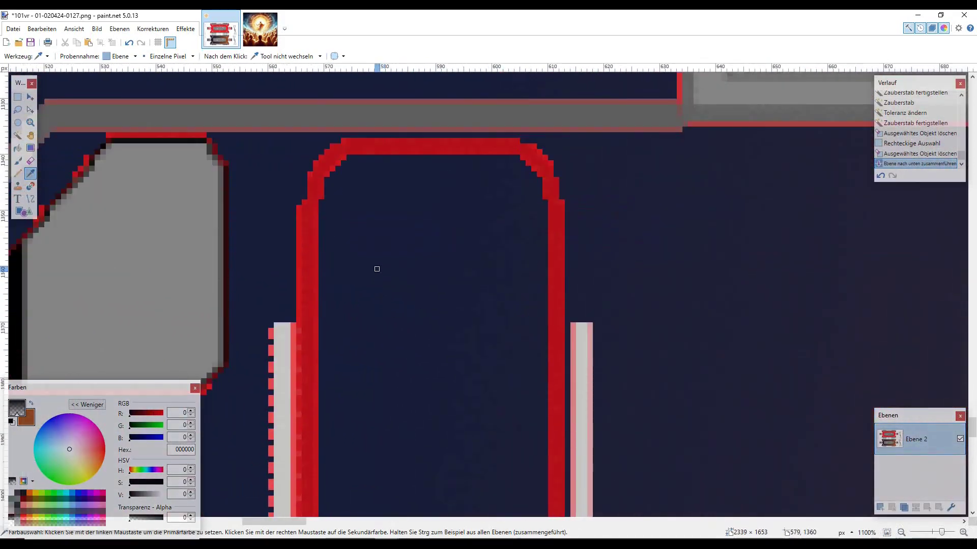
{"action": "left_click", "coordinate": [342, 246]}
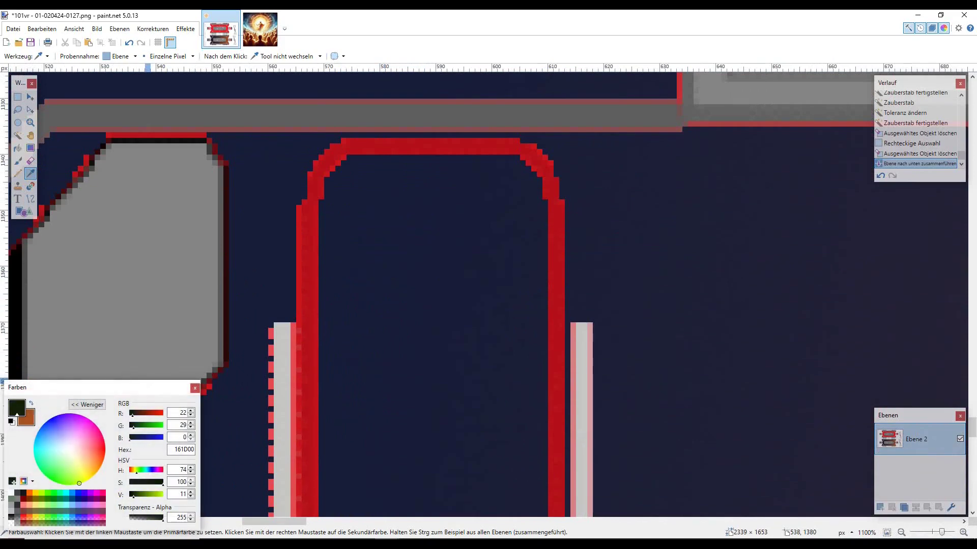
{"action": "left_click_drag", "start_coordinate": [129, 438], "coordinate": [133, 438]}
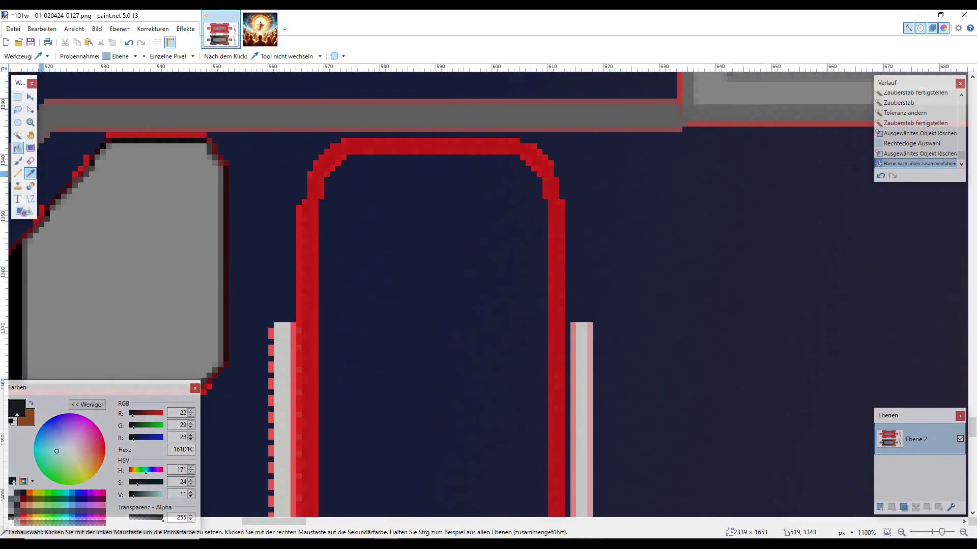
{"action": "left_click", "coordinate": [18, 148]}
{"action": "left_click", "coordinate": [310, 225]}
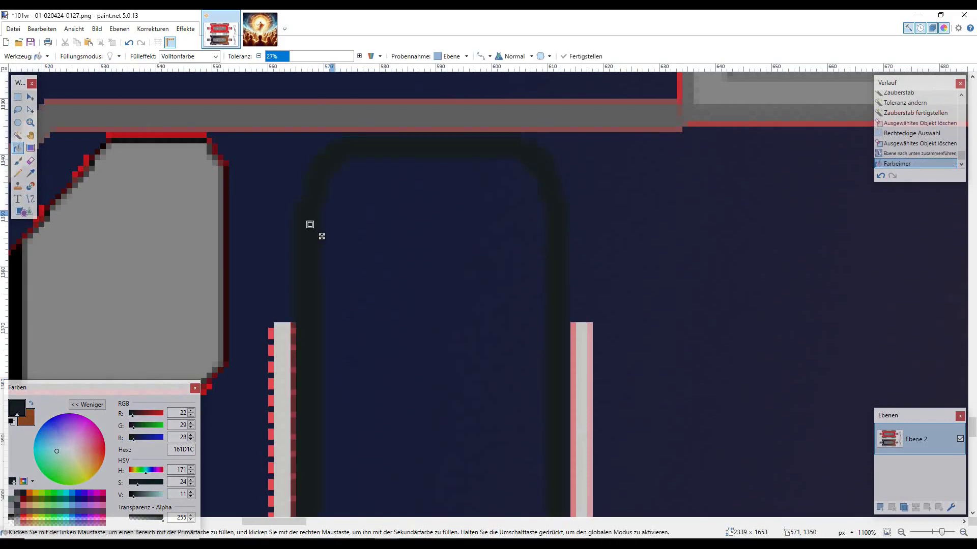
Sample the orange body colour, darken it to 602F15, and fill the right cab door's red frame on the upright side view
{"action": "scroll", "coordinate": [310, 224], "scroll_direction": "down", "scroll_amount": 5}
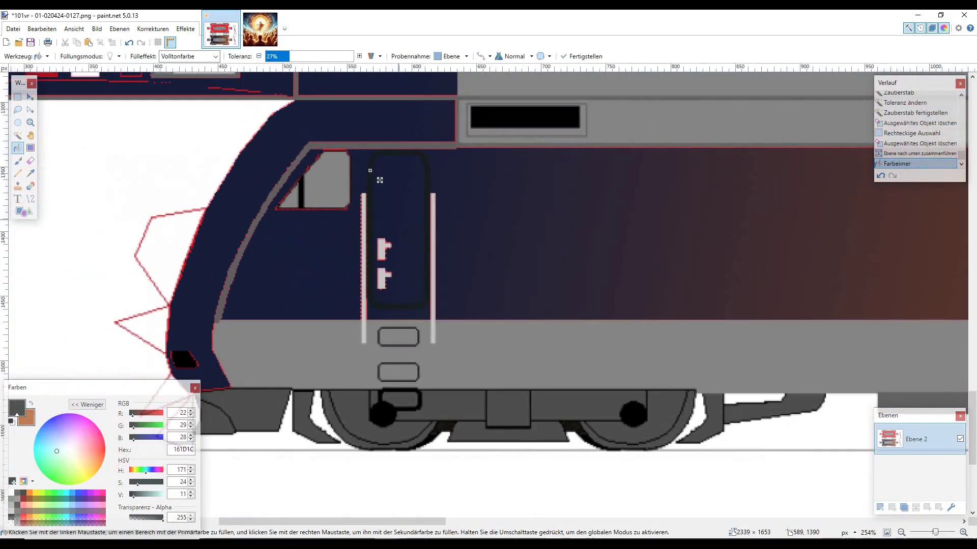
{"action": "scroll", "coordinate": [401, 213], "scroll_direction": "right", "scroll_amount": 10}
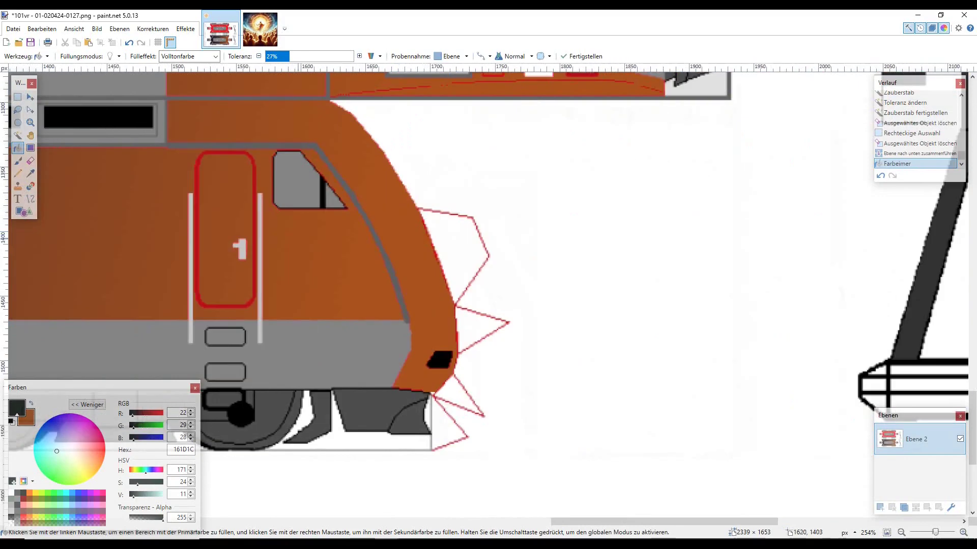
{"action": "scroll", "coordinate": [207, 193], "scroll_direction": "up", "scroll_amount": 4}
{"action": "scroll", "coordinate": [212, 195], "scroll_direction": "up", "scroll_amount": 3}
{"action": "key", "text": "k"}
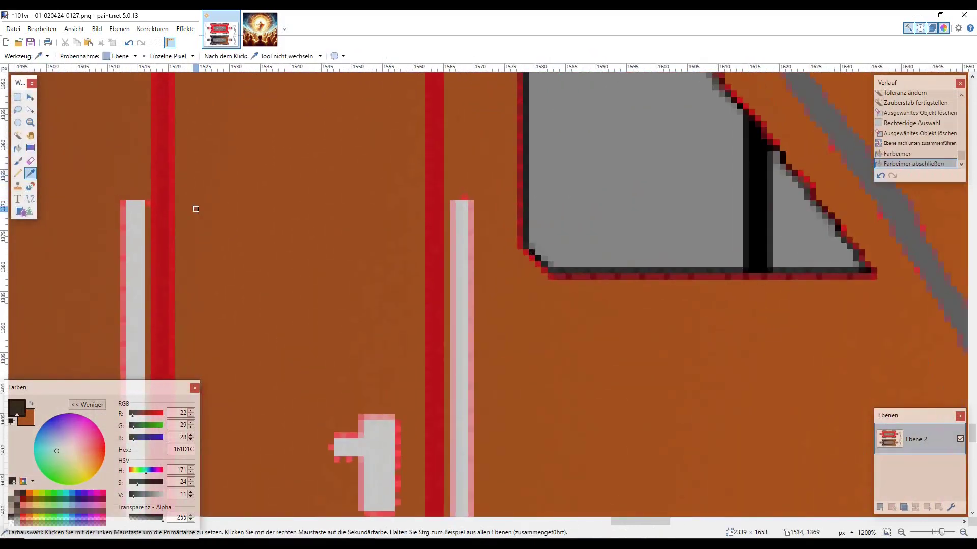
{"action": "left_click", "coordinate": [245, 215]}
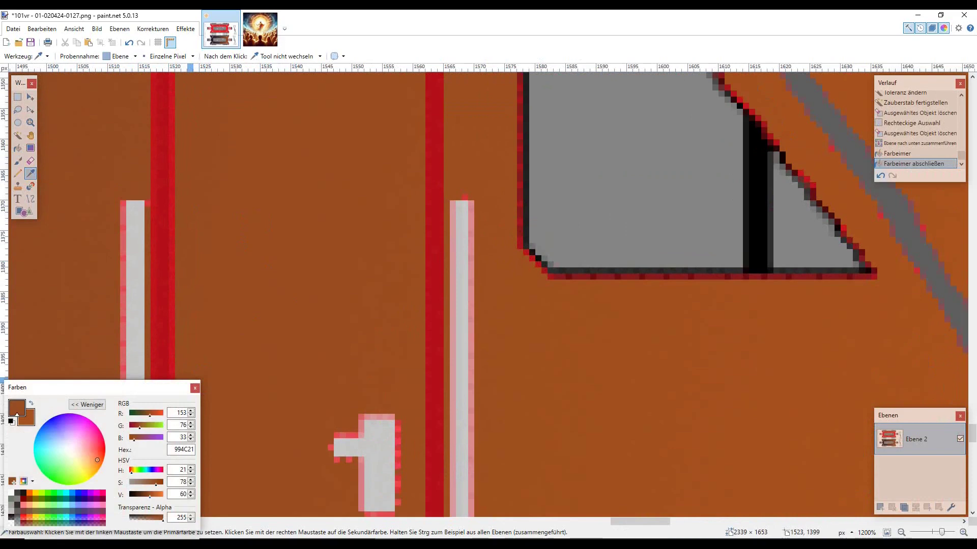
{"action": "left_click_drag", "start_coordinate": [150, 495], "coordinate": [142, 494]}
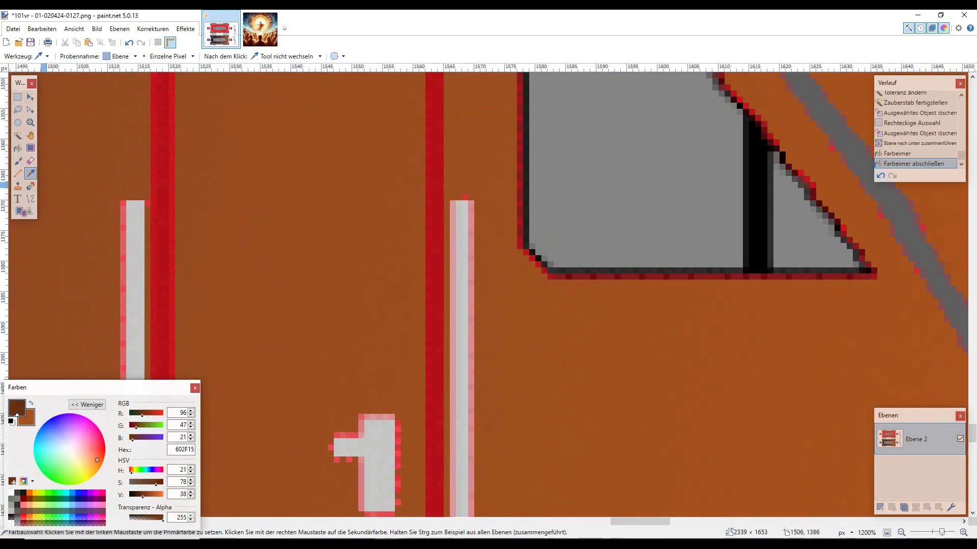
{"action": "key", "text": "f"}
{"action": "left_click", "coordinate": [159, 166]}
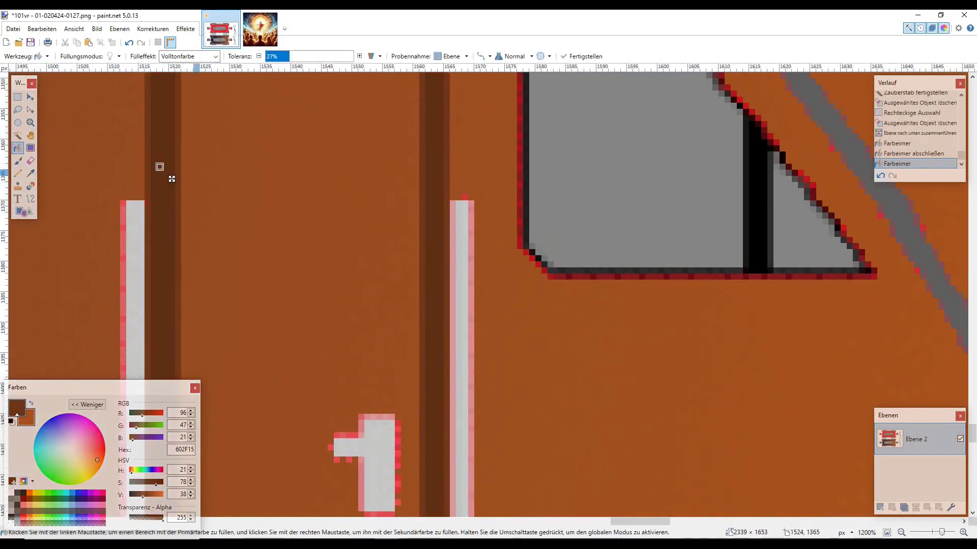
Examine the recoloured door frames and the remaining red details across the lower locomotive
{"action": "scroll", "coordinate": [190, 181], "scroll_direction": "down", "scroll_amount": 5}
{"action": "scroll", "coordinate": [202, 190], "scroll_direction": "left", "scroll_amount": 15}
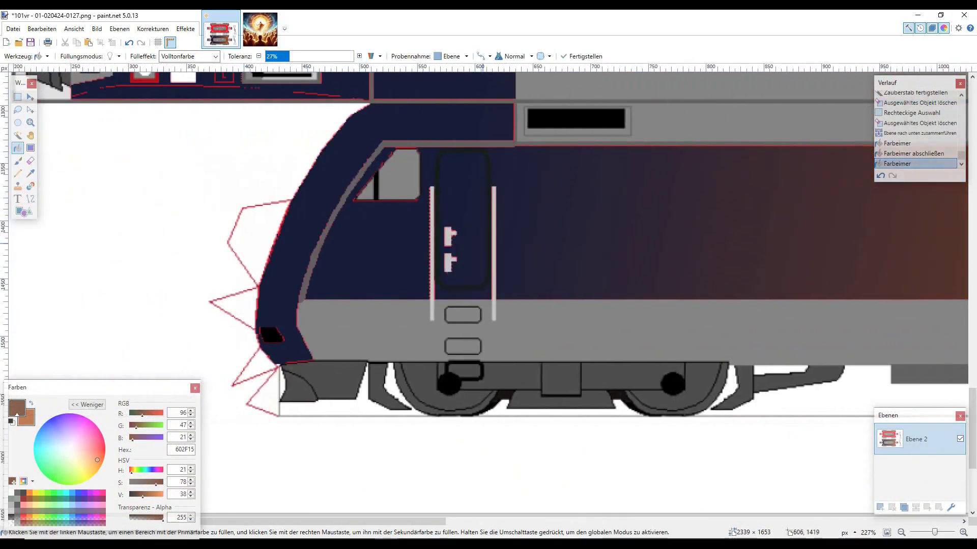
{"action": "scroll", "coordinate": [464, 252], "scroll_direction": "up", "scroll_amount": 3}
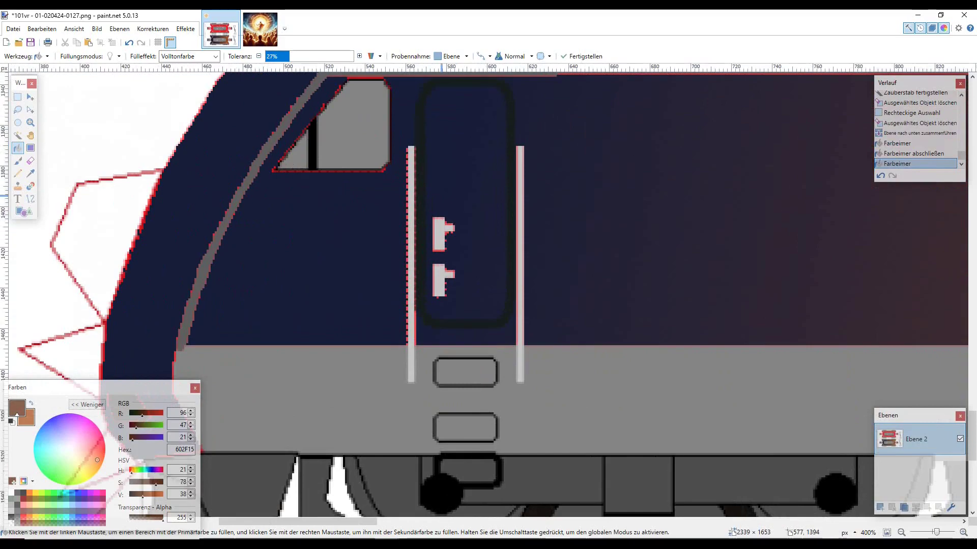
{"action": "scroll", "coordinate": [445, 198], "scroll_direction": "down", "scroll_amount": 6}
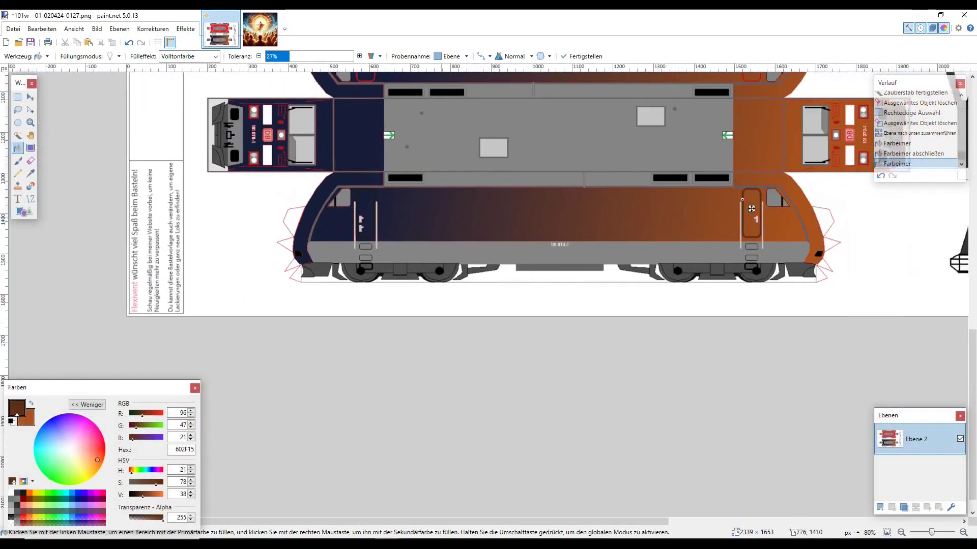
{"action": "scroll", "coordinate": [443, 218], "scroll_direction": "right", "scroll_amount": 3}
{"action": "scroll", "coordinate": [443, 224], "scroll_direction": "up", "scroll_amount": 3}
{"action": "scroll", "coordinate": [443, 231], "scroll_direction": "left", "scroll_amount": 2}
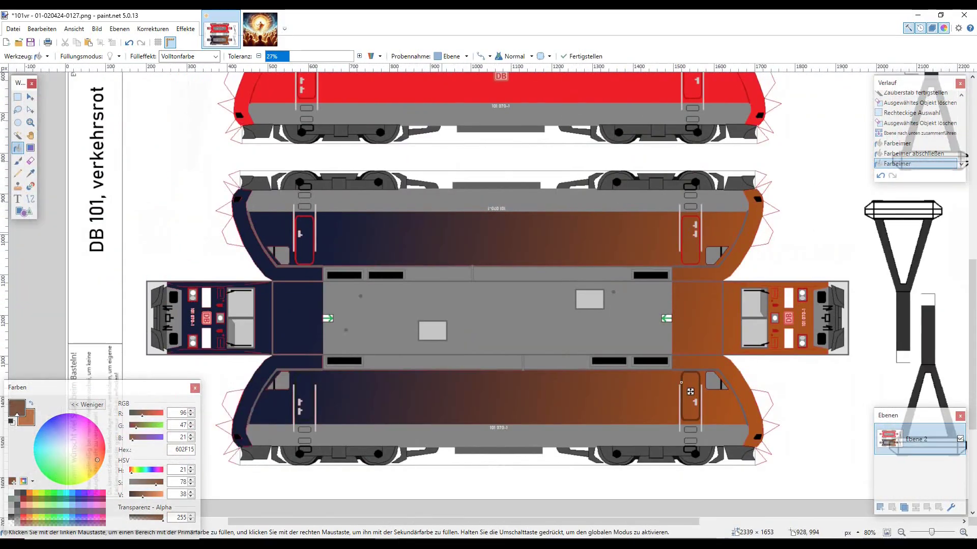
{"action": "left_click_drag", "start_coordinate": [691, 392], "coordinate": [324, 392]}
Fill the red frames of both headlights and the centre lamp on the orange cab front with dark brown 602F15
{"action": "scroll", "coordinate": [324, 391], "scroll_direction": "up", "scroll_amount": 6}
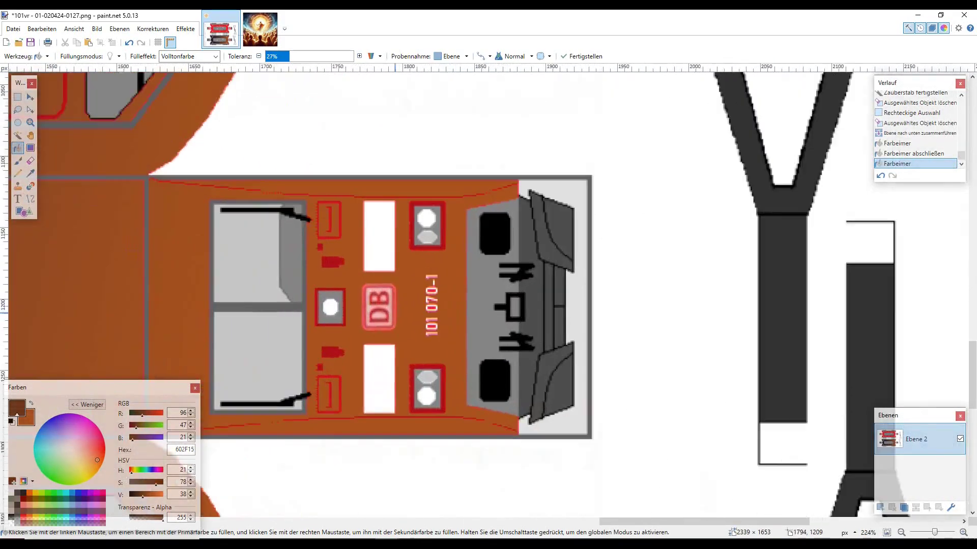
{"action": "scroll", "coordinate": [421, 255], "scroll_direction": "up", "scroll_amount": 5}
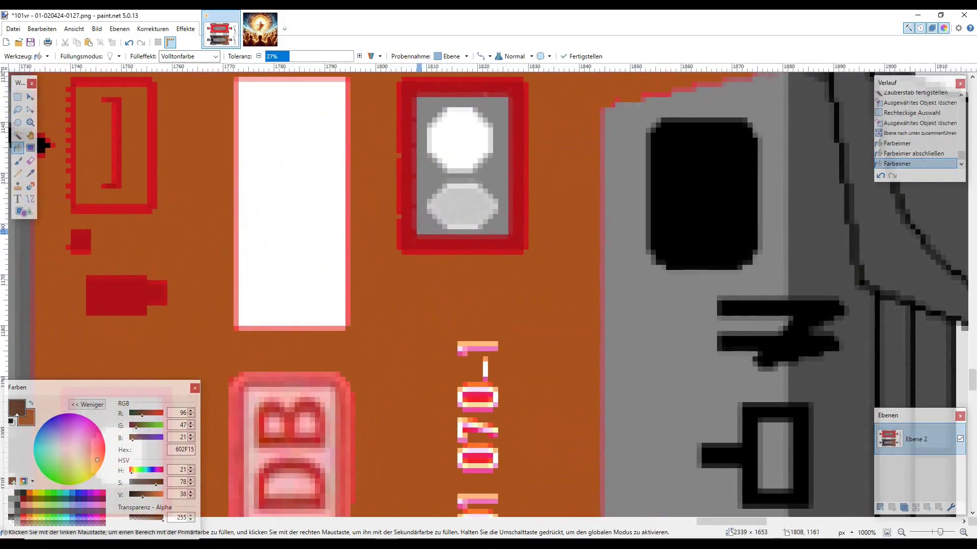
{"action": "left_click", "coordinate": [409, 216]}
{"action": "scroll", "coordinate": [409, 216], "scroll_direction": "down", "scroll_amount": 6}
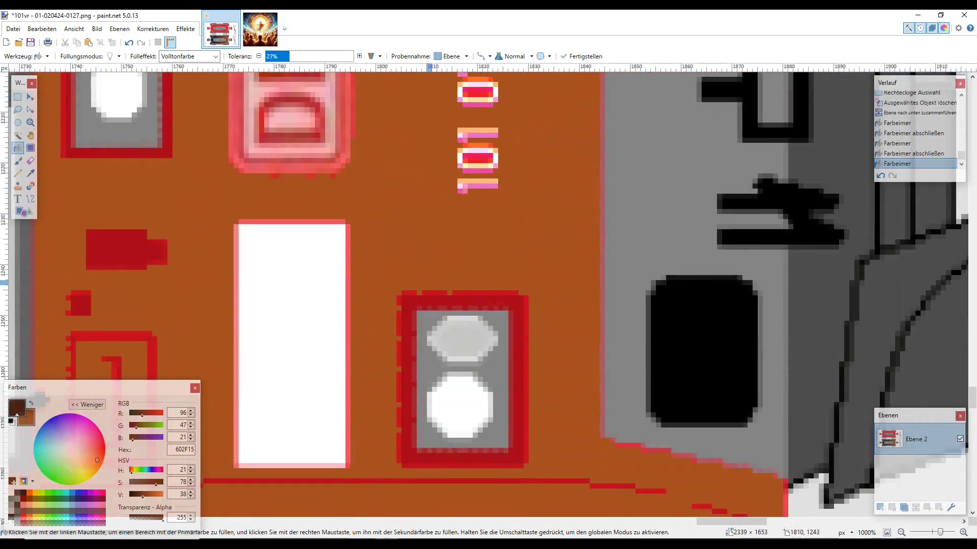
{"action": "left_click", "coordinate": [409, 301]}
{"action": "left_click_drag", "start_coordinate": [409, 301], "coordinate": [775, 424]}
{"action": "left_click", "coordinate": [433, 214]}
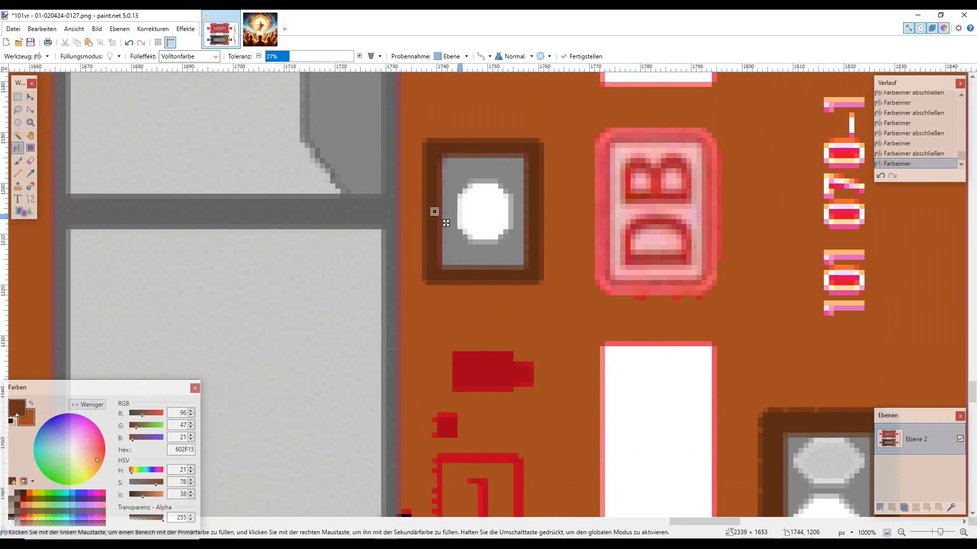
Fill the lower hatch's red outline and inner bracket on the orange cab front with dark brown 602F15
{"action": "scroll", "coordinate": [464, 252], "scroll_direction": "down", "scroll_amount": 5}
{"action": "left_click", "coordinate": [518, 201]}
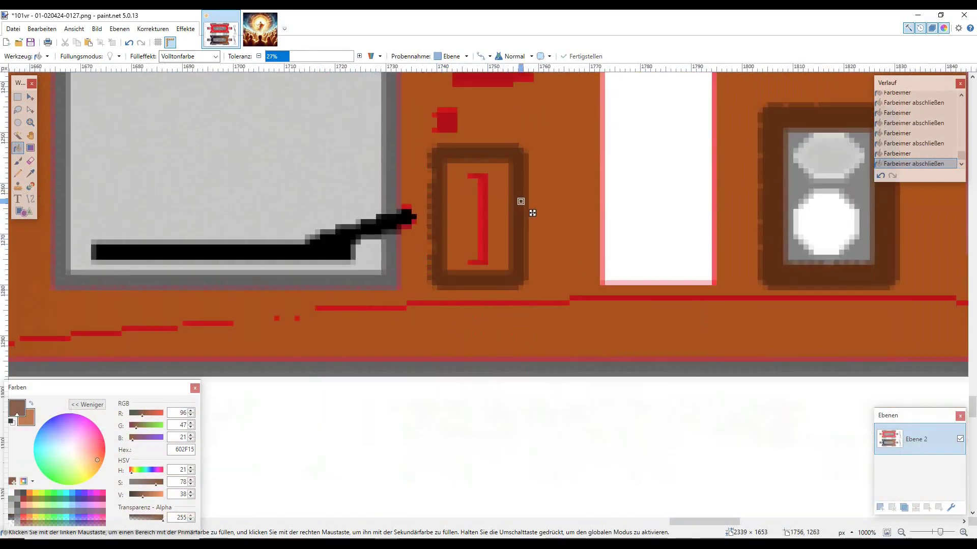
{"action": "left_click", "coordinate": [484, 206]}
{"action": "scroll", "coordinate": [485, 207], "scroll_direction": "up", "scroll_amount": 1}
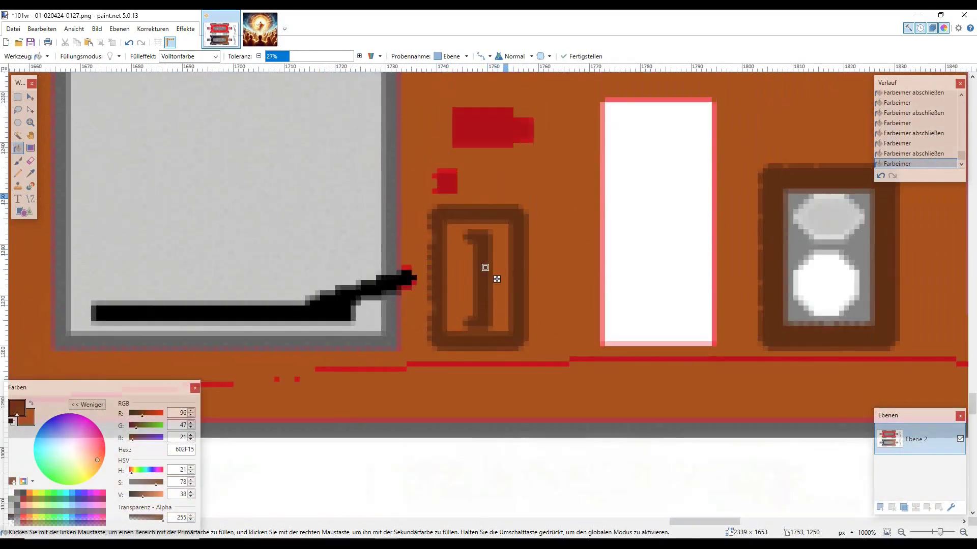
Fill the small red fittings between the two hatches on the orange cab front with dark brown 602F15
{"action": "left_click", "coordinate": [450, 181]}
{"action": "left_click", "coordinate": [479, 127]}
{"action": "scroll", "coordinate": [484, 152], "scroll_direction": "up", "scroll_amount": 6}
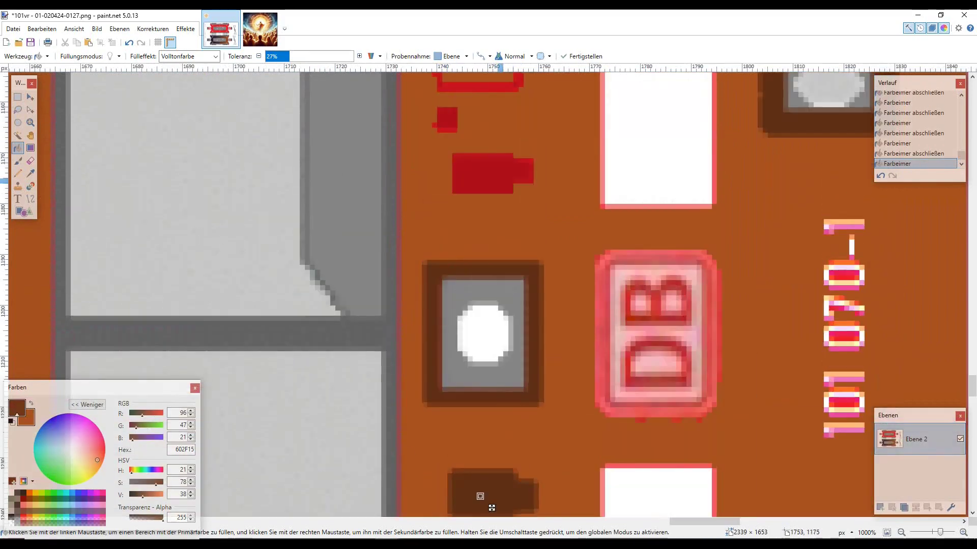
{"action": "left_click", "coordinate": [490, 176]}
{"action": "left_click", "coordinate": [446, 120]}
{"action": "scroll", "coordinate": [446, 299], "scroll_direction": "up", "scroll_amount": 4}
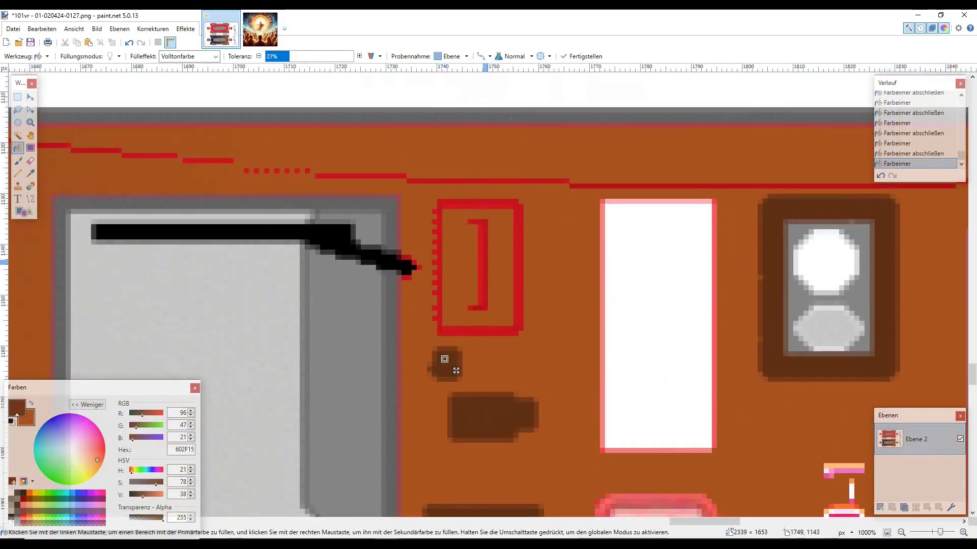
Fill the upper hatch's red outline and inner bracket on the orange cab front with dark brown 602F15
{"action": "left_click", "coordinate": [485, 258]}
{"action": "left_click", "coordinate": [519, 258]}
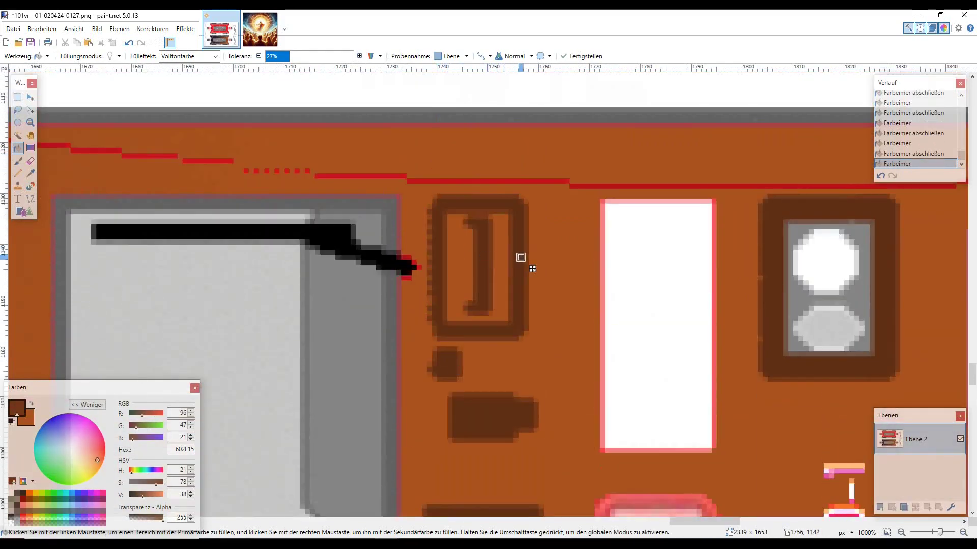
{"action": "scroll", "coordinate": [513, 262], "scroll_direction": "down", "scroll_amount": 8}
{"action": "scroll", "coordinate": [502, 272], "scroll_direction": "down", "scroll_amount": 2}
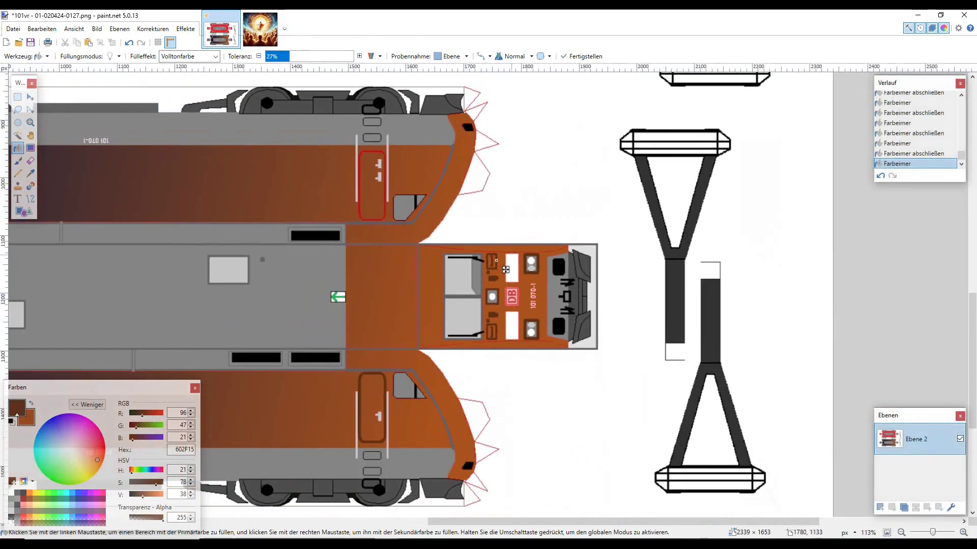
Set the Paint Bucket tolerance to 22%
{"action": "scroll", "coordinate": [505, 269], "scroll_direction": "up", "scroll_amount": 5}
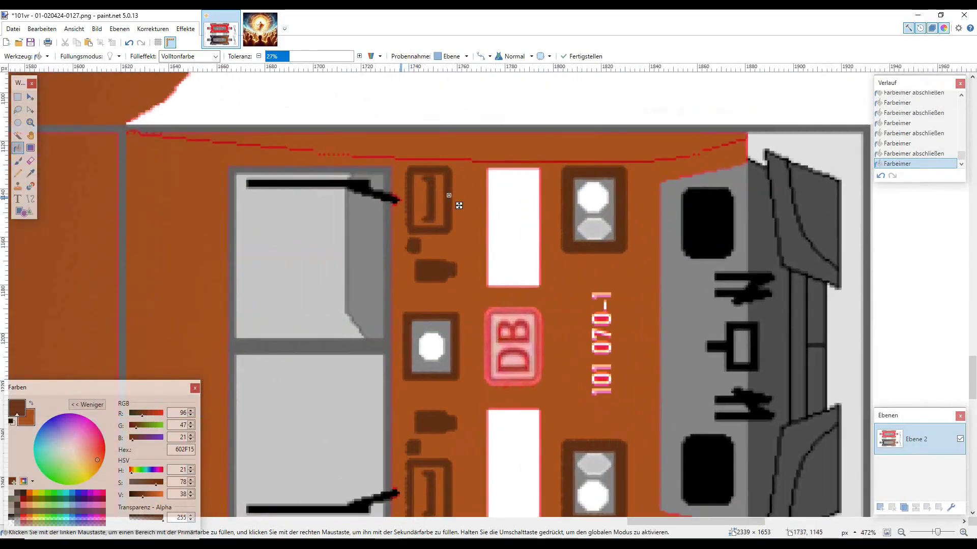
{"action": "left_click_drag", "start_coordinate": [280, 56], "coordinate": [285, 56]}
{"action": "scroll", "coordinate": [375, 342], "scroll_direction": "down", "scroll_amount": 2}
{"action": "scroll", "coordinate": [443, 235], "scroll_direction": "down", "scroll_amount": 1}
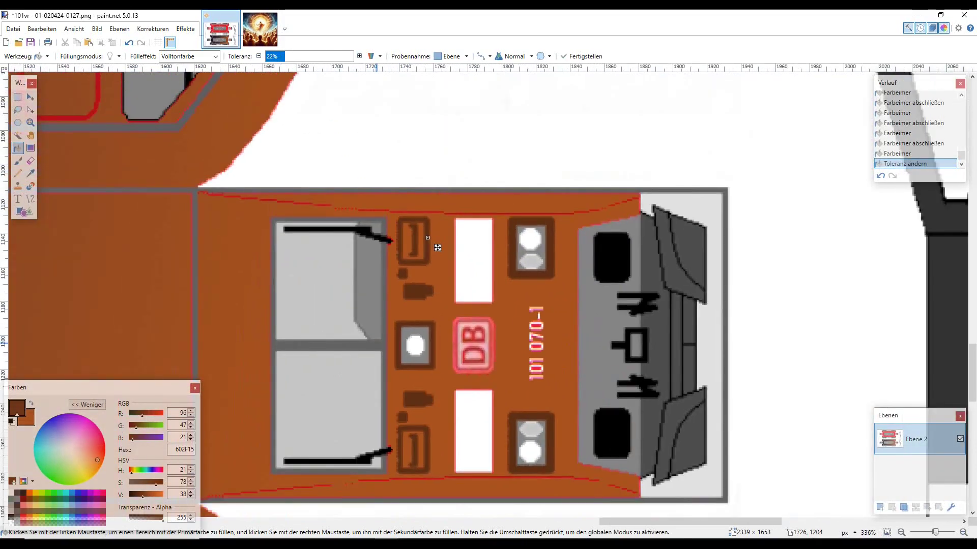
{"action": "scroll", "coordinate": [438, 248], "scroll_direction": "down", "scroll_amount": 1}
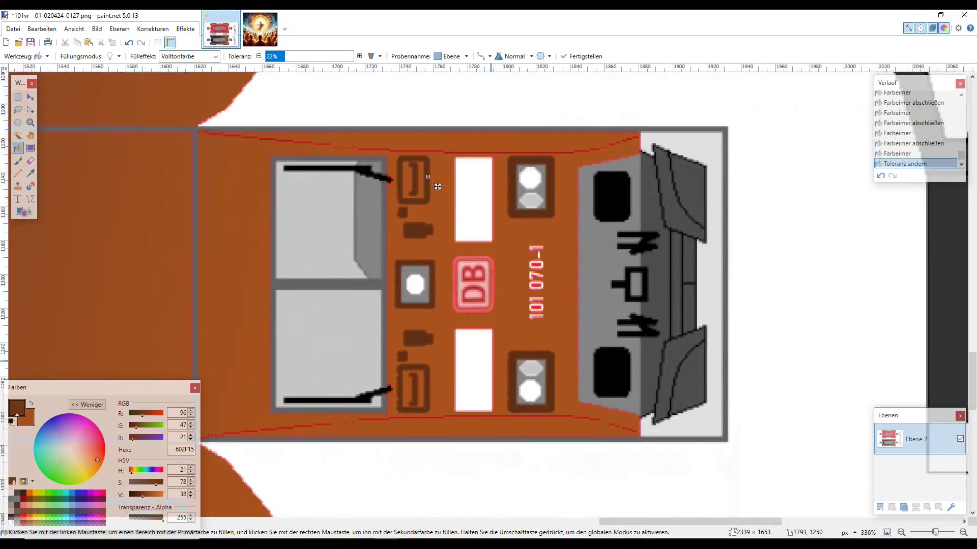
{"action": "scroll", "coordinate": [437, 186], "scroll_direction": "up", "scroll_amount": 4}
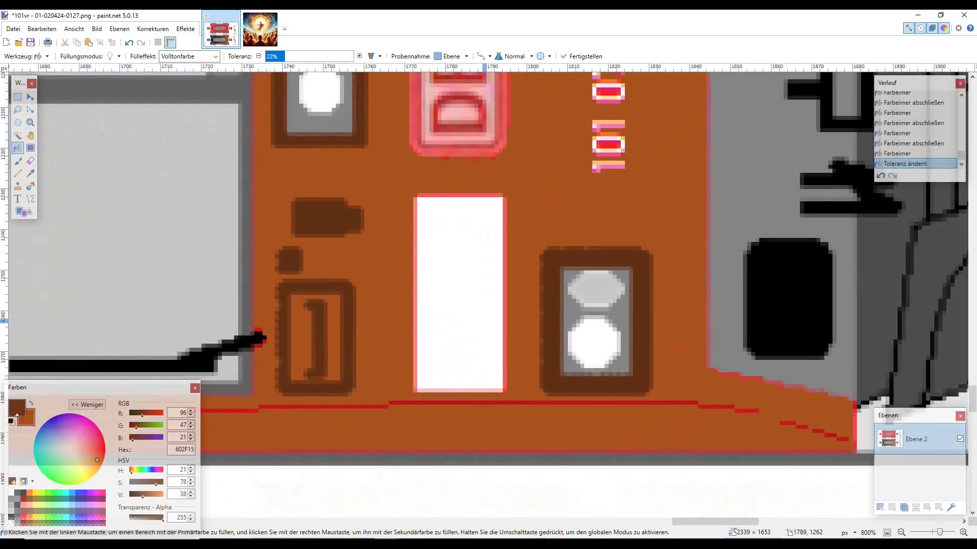
{"action": "scroll", "coordinate": [483, 319], "scroll_direction": "down", "scroll_amount": 4}
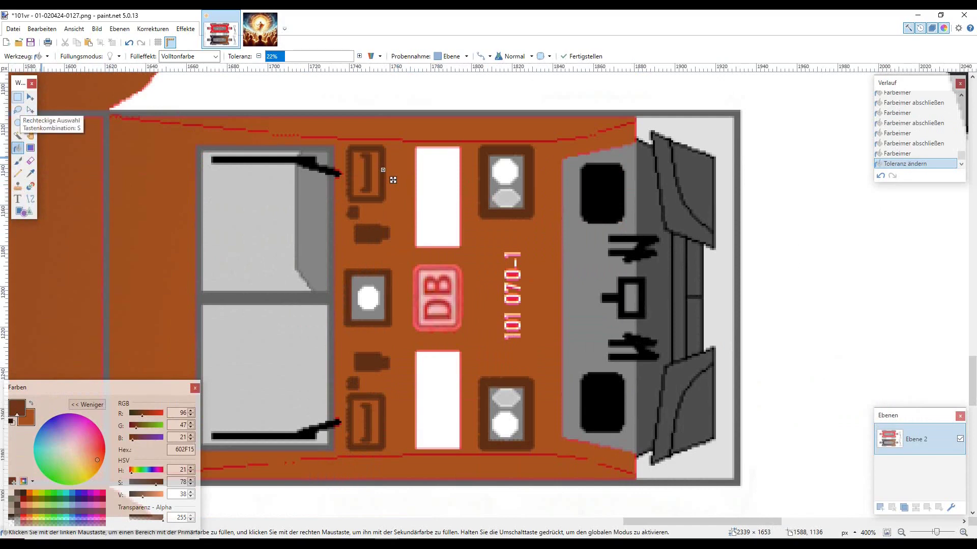
Select a 4 × 54 px orange strip beside the cab front's upper white panel and stretch its pixels to 34 px wide over the panel
{"action": "key", "text": "s"}
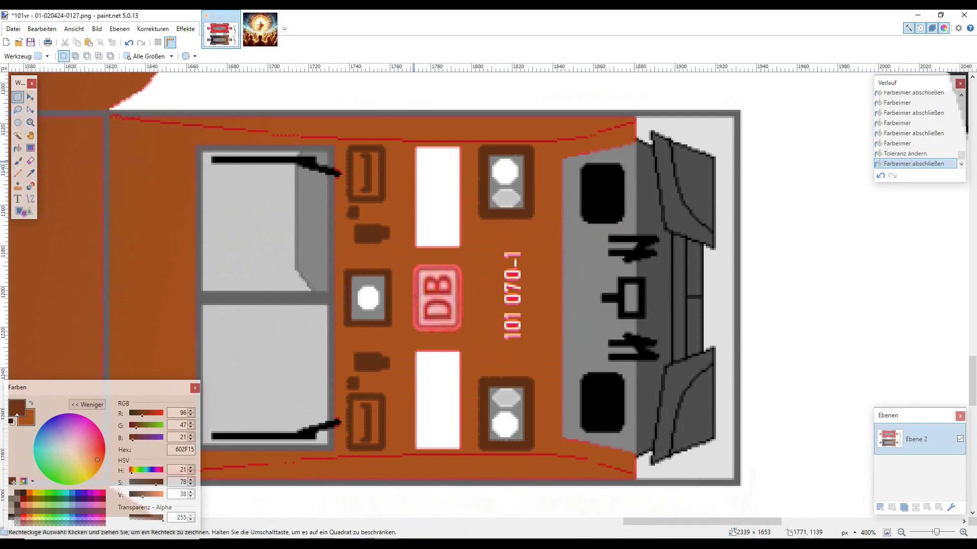
{"action": "left_click_drag", "start_coordinate": [401, 143], "coordinate": [409, 252]}
{"action": "left_click", "coordinate": [30, 109]}
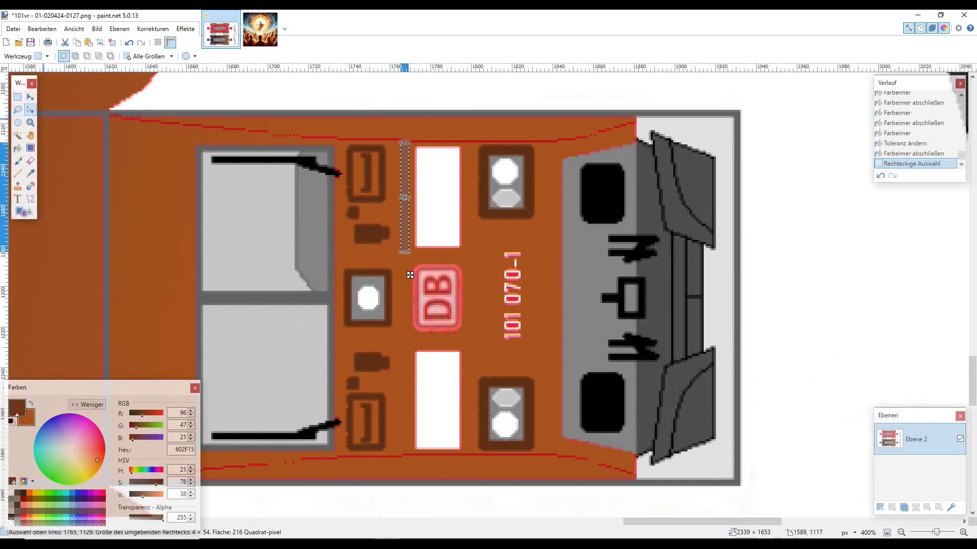
{"action": "left_click_drag", "start_coordinate": [408, 198], "coordinate": [469, 198]}
{"action": "key", "text": "m"}
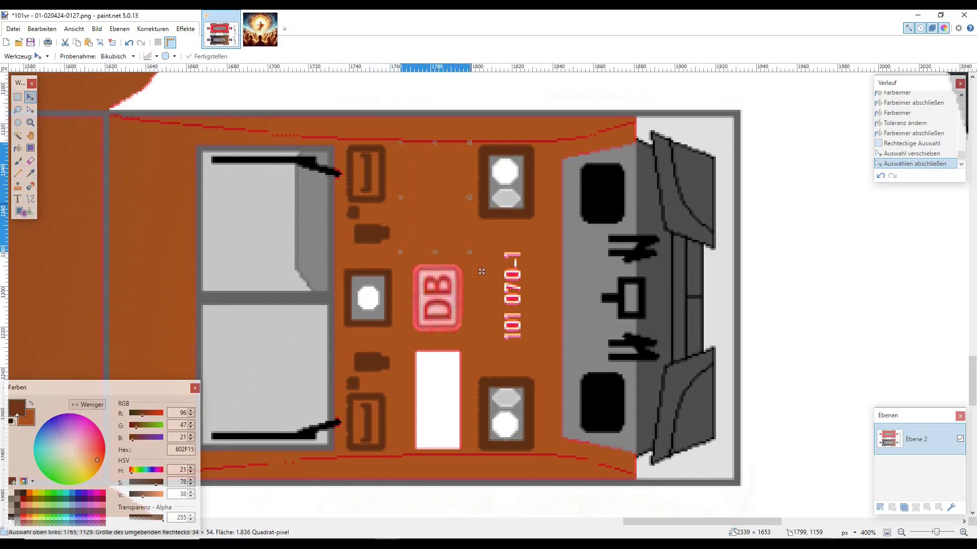
Copy the 34 × 54 px orange patch over the lower white panel on the same cab front and clear the selection
{"action": "scroll", "coordinate": [482, 272], "scroll_direction": "down", "scroll_amount": 2}
{"action": "scroll", "coordinate": [482, 150], "scroll_direction": "up", "scroll_amount": 1}
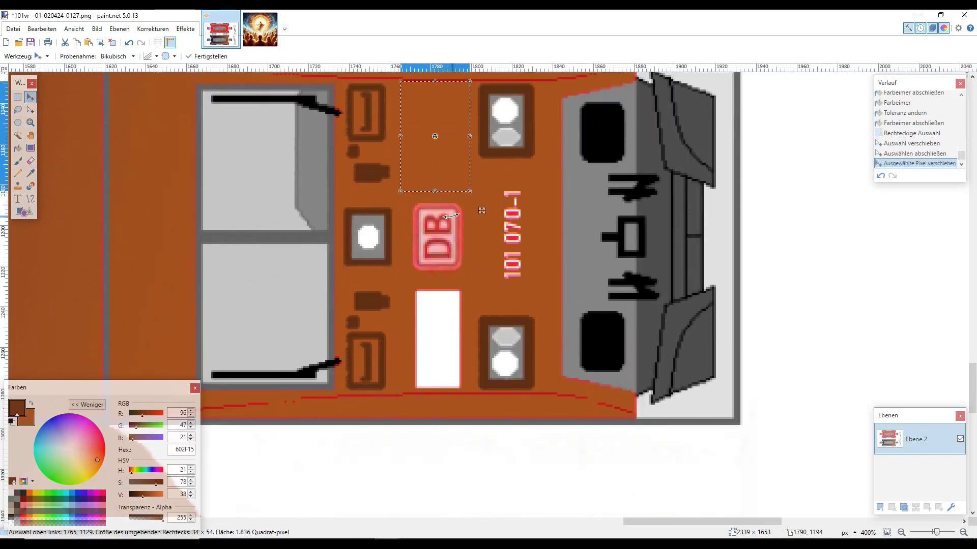
{"action": "key", "text": "ctrl+v"}
{"action": "left_click_drag", "start_coordinate": [481, 211], "coordinate": [487, 408]}
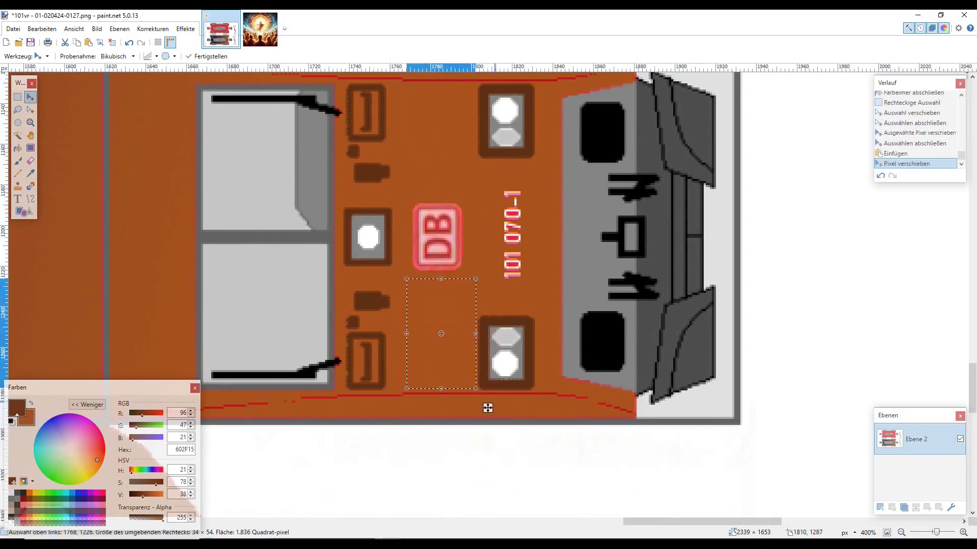
{"action": "scroll", "coordinate": [545, 282], "scroll_direction": "down", "scroll_amount": 2}
{"action": "scroll", "coordinate": [523, 354], "scroll_direction": "down", "scroll_amount": 1}
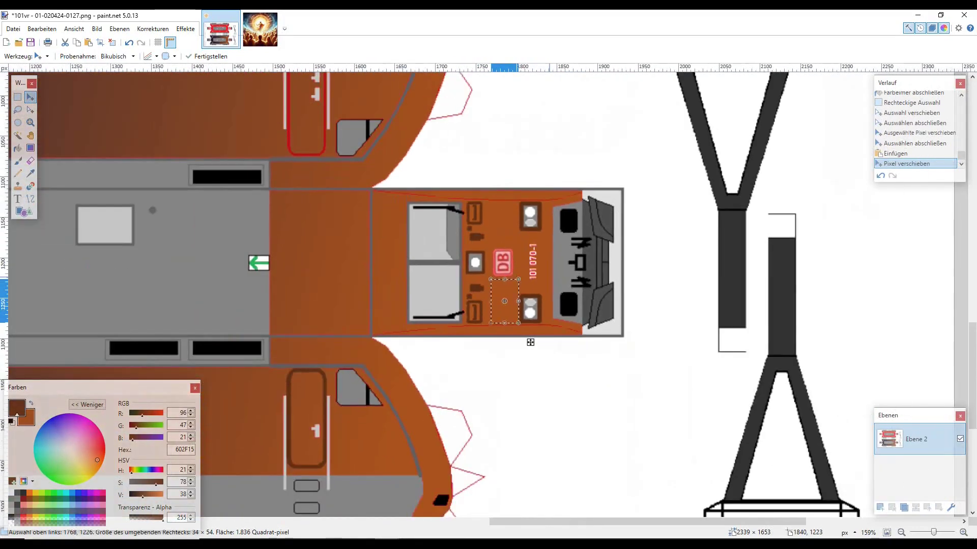
{"action": "left_click", "coordinate": [113, 42]}
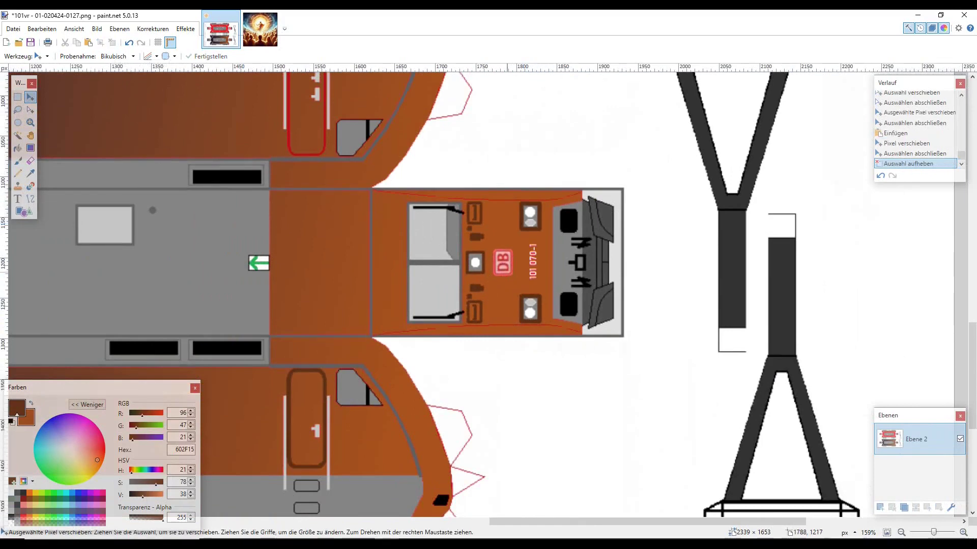
{"action": "scroll", "coordinate": [509, 276], "scroll_direction": "up", "scroll_amount": 4}
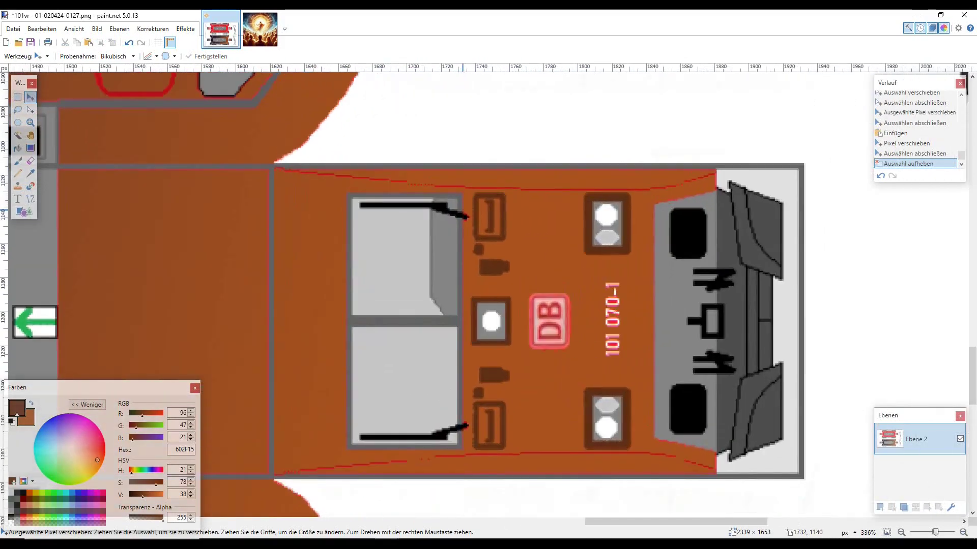
{"action": "scroll", "coordinate": [465, 211], "scroll_direction": "down", "scroll_amount": 6}
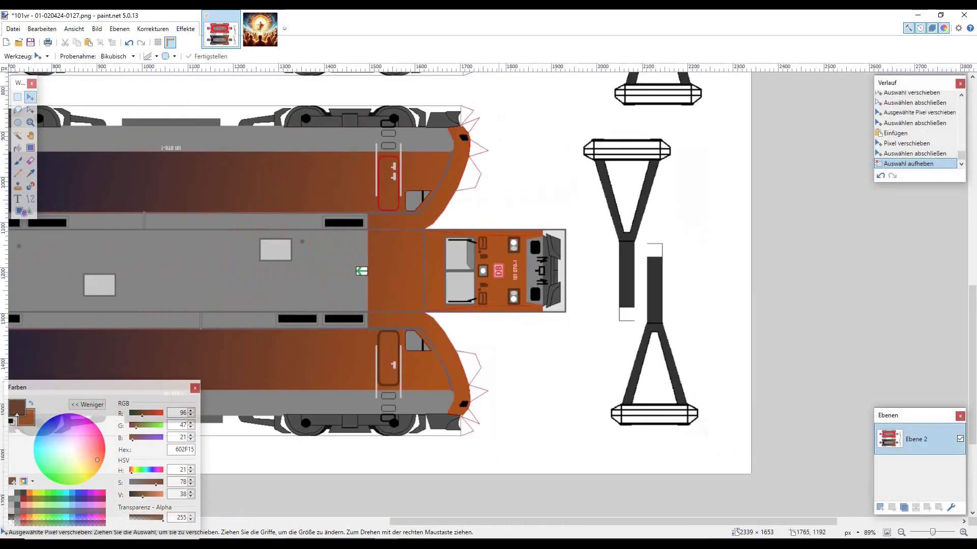
{"action": "scroll", "coordinate": [543, 335], "scroll_direction": "left", "scroll_amount": 10}
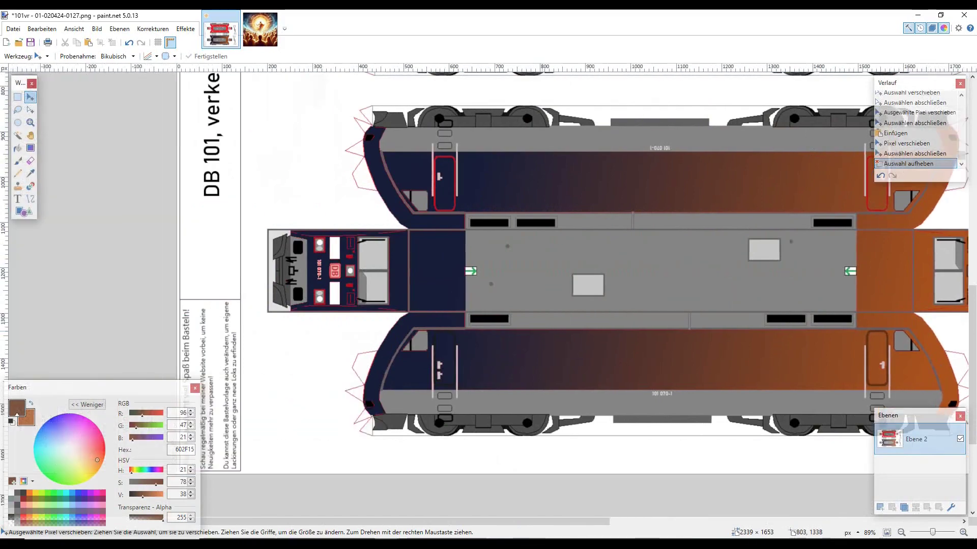
{"action": "scroll", "coordinate": [475, 237], "scroll_direction": "up", "scroll_amount": 6}
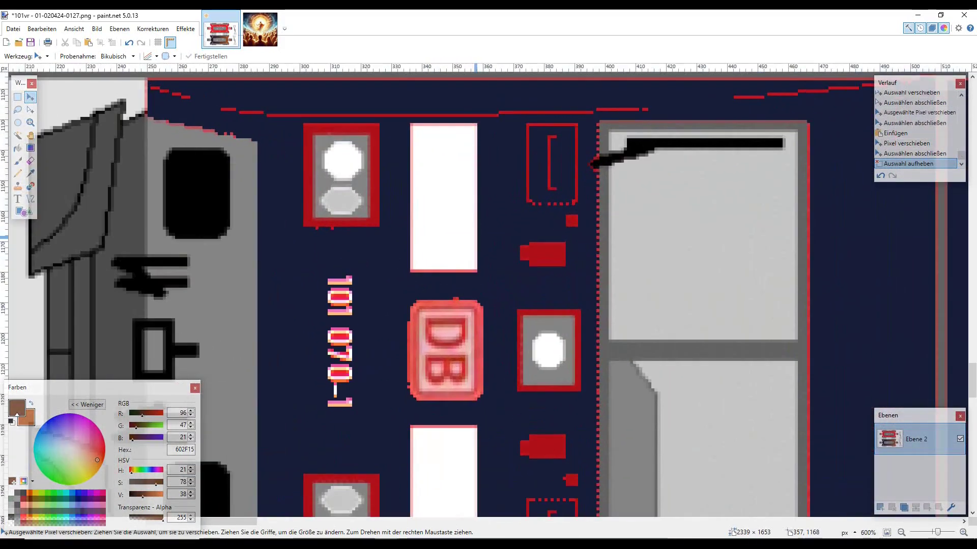
{"action": "left_click", "coordinate": [30, 173]}
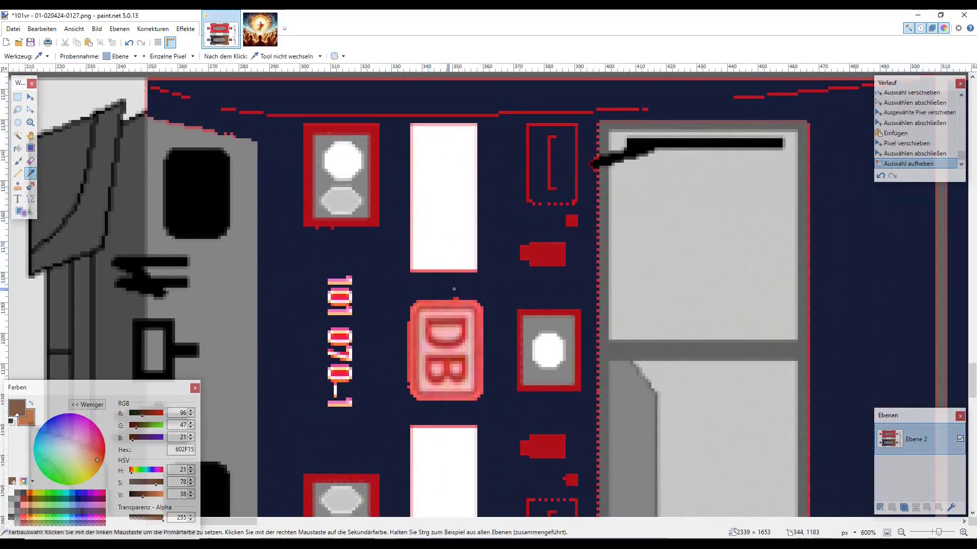
{"action": "scroll", "coordinate": [585, 292], "scroll_direction": "down", "scroll_amount": 5}
{"action": "scroll", "coordinate": [585, 292], "scroll_direction": "up", "scroll_amount": 5}
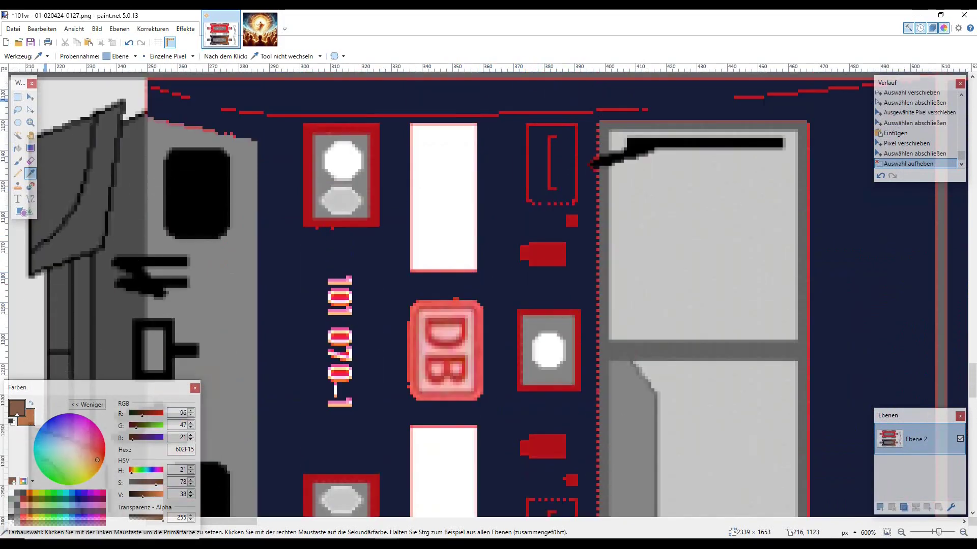
{"action": "key", "text": "s"}
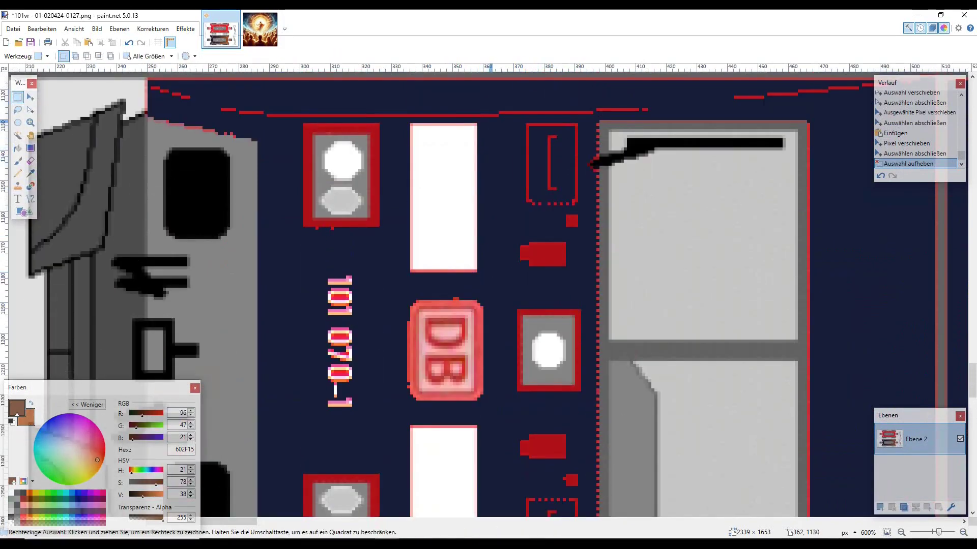
{"action": "left_click_drag", "start_coordinate": [490, 120], "coordinate": [513, 457]}
{"action": "scroll", "coordinate": [507, 381], "scroll_direction": "down", "scroll_amount": 1}
{"action": "scroll", "coordinate": [467, 201], "scroll_direction": "up", "scroll_amount": 1}
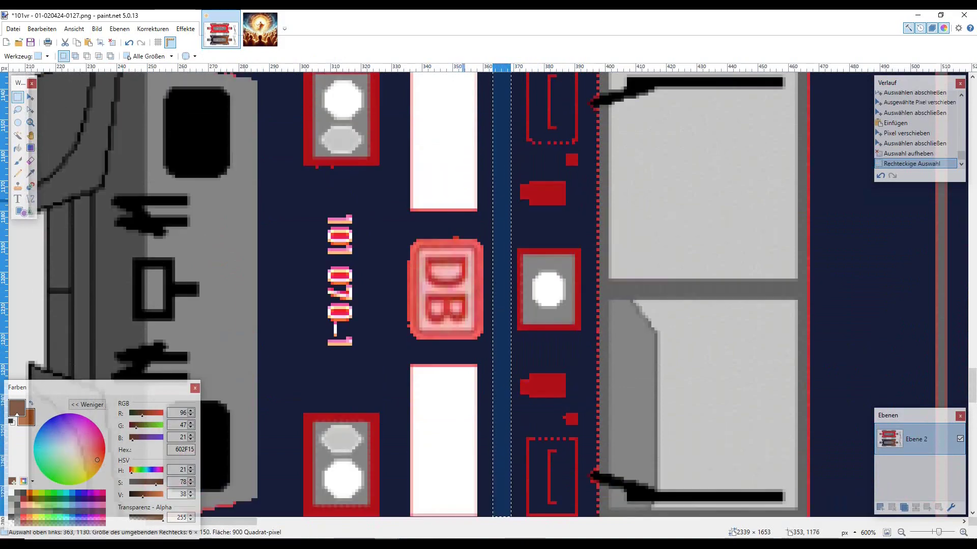
{"action": "left_click", "coordinate": [464, 201]}
Select a 5 × 53 px strip beside the dark blue cab front's upper white panel and stretch its pixels to 35 px wide over the panel
{"action": "scroll", "coordinate": [490, 225], "scroll_direction": "up", "scroll_amount": 3}
{"action": "left_click_drag", "start_coordinate": [487, 239], "coordinate": [503, 402]}
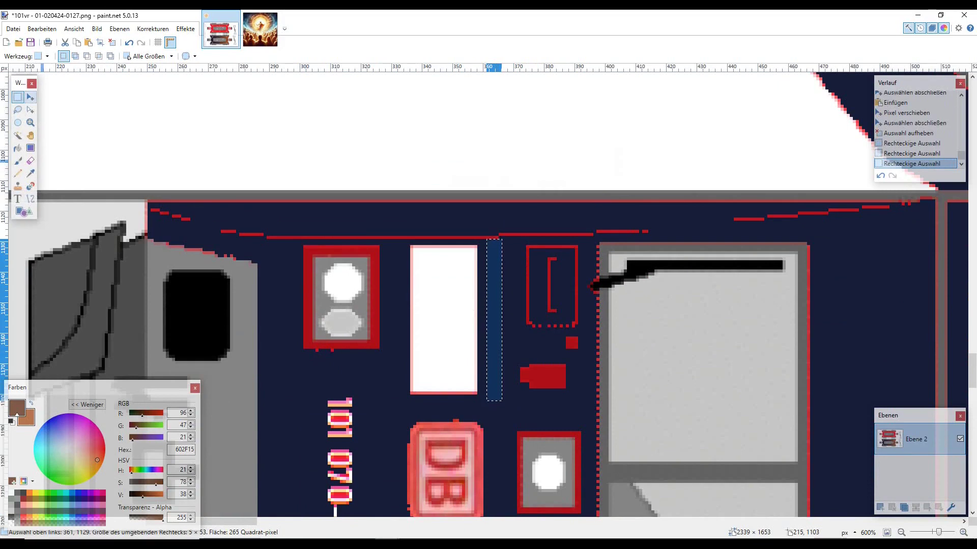
{"action": "key", "text": "m"}
{"action": "left_click_drag", "start_coordinate": [486, 320], "coordinate": [395, 320]}
Copy the 35 × 53 px dark blue patch over the cab front's lower white panel and clear the selection
{"action": "scroll", "coordinate": [514, 237], "scroll_direction": "down", "scroll_amount": 3}
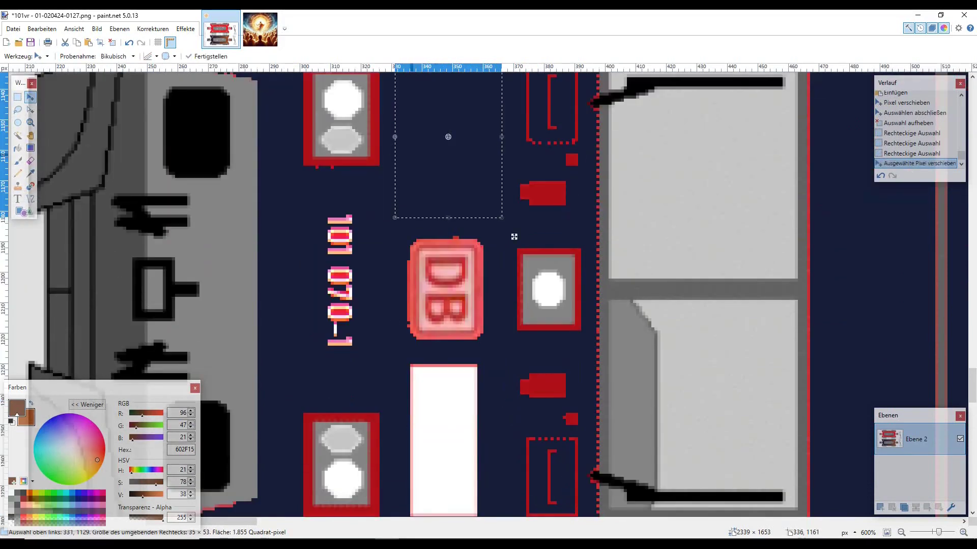
{"action": "key", "text": "ctrl+v"}
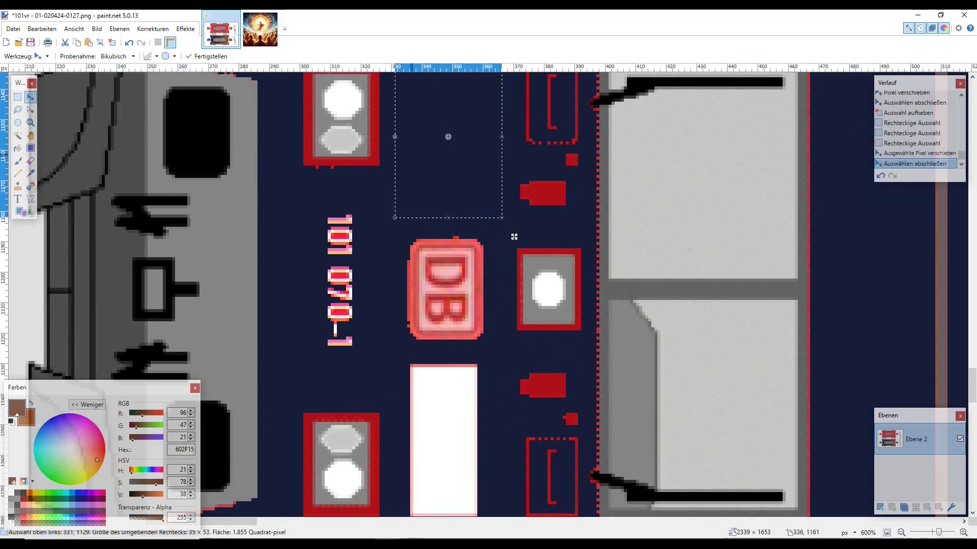
{"action": "scroll", "coordinate": [505, 375], "scroll_direction": "down", "scroll_amount": 3}
{"action": "left_click_drag", "start_coordinate": [514, 254], "coordinate": [511, 355]}
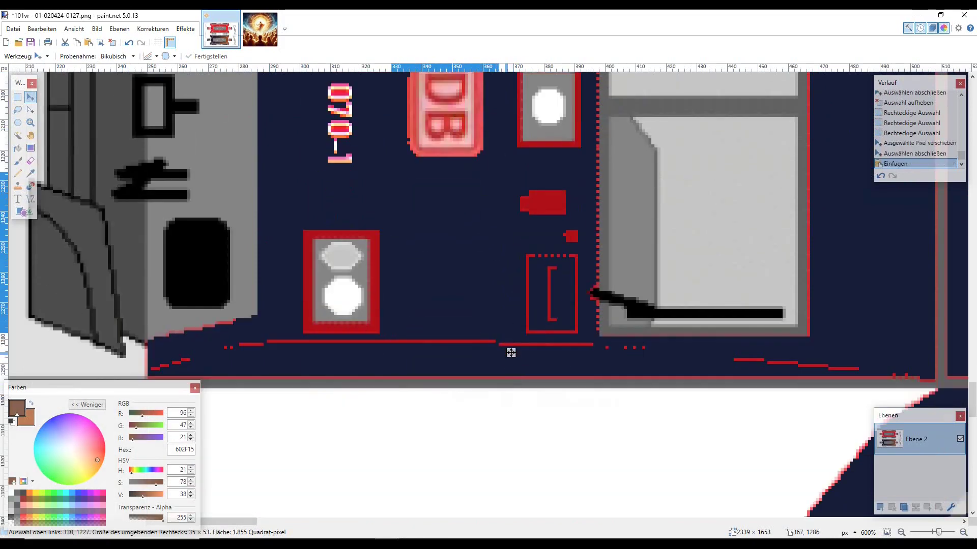
{"action": "key", "text": "ctrl+d"}
Sample the near-black colour 161D1C from the recoloured door frame on the dark blue end of the lower side view
{"action": "scroll", "coordinate": [448, 255], "scroll_direction": "down", "scroll_amount": 3}
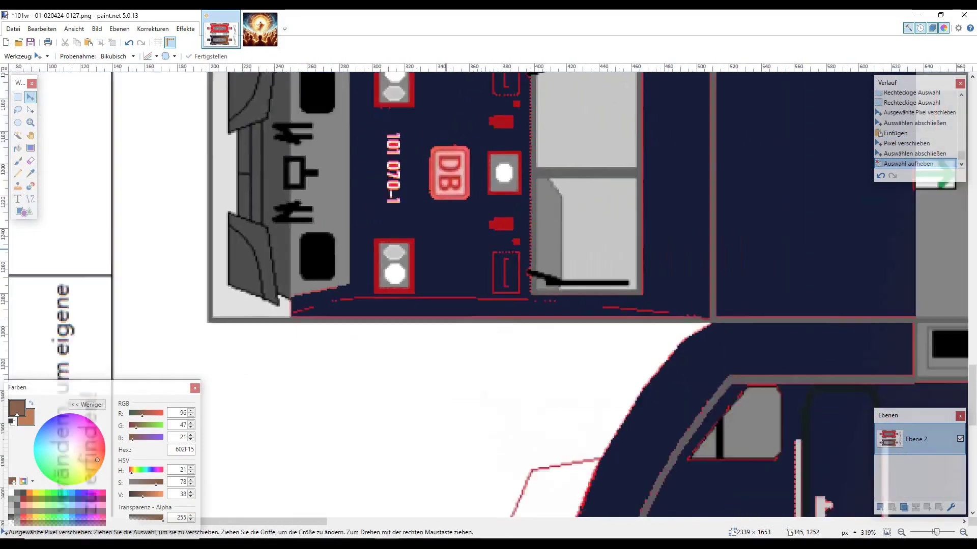
{"action": "scroll", "coordinate": [446, 249], "scroll_direction": "down", "scroll_amount": 5}
{"action": "scroll", "coordinate": [549, 216], "scroll_direction": "right", "scroll_amount": 6}
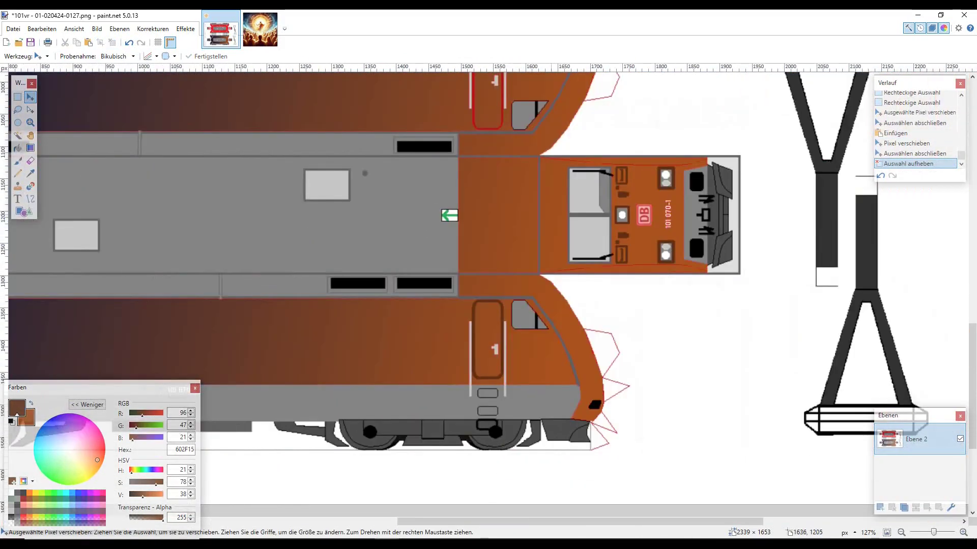
{"action": "scroll", "coordinate": [551, 271], "scroll_direction": "left", "scroll_amount": 8}
{"action": "scroll", "coordinate": [551, 272], "scroll_direction": "up", "scroll_amount": 5}
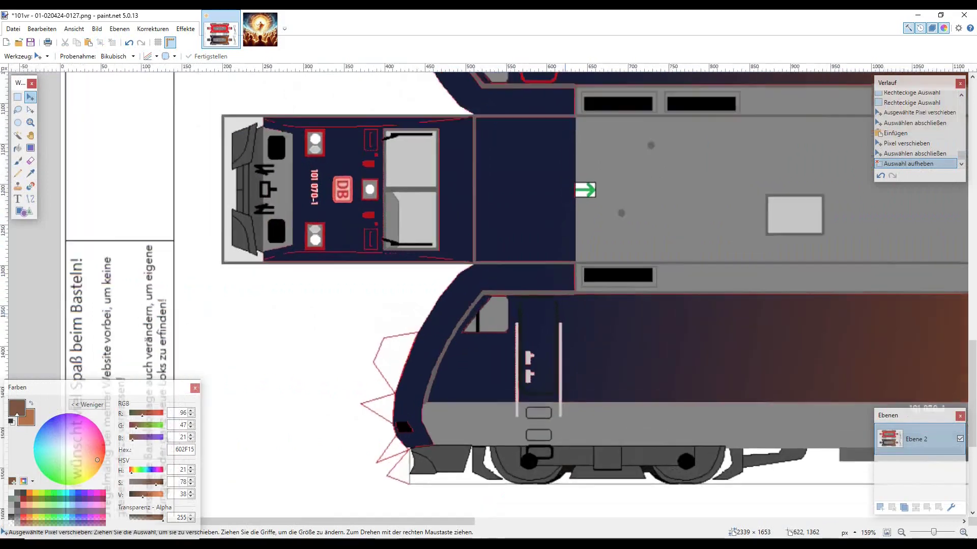
{"action": "scroll", "coordinate": [542, 306], "scroll_direction": "up", "scroll_amount": 2}
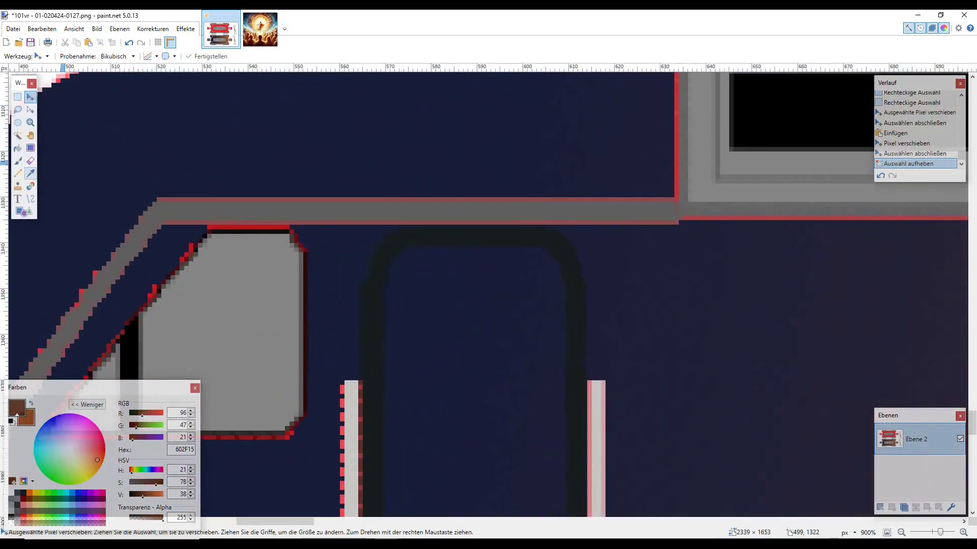
{"action": "left_click", "coordinate": [30, 173]}
{"action": "left_click", "coordinate": [372, 334]}
Fill the red frames of both twin headlights on the dark blue cab front with the near-black colour 161D1C
{"action": "scroll", "coordinate": [292, 244], "scroll_direction": "up", "scroll_amount": 5}
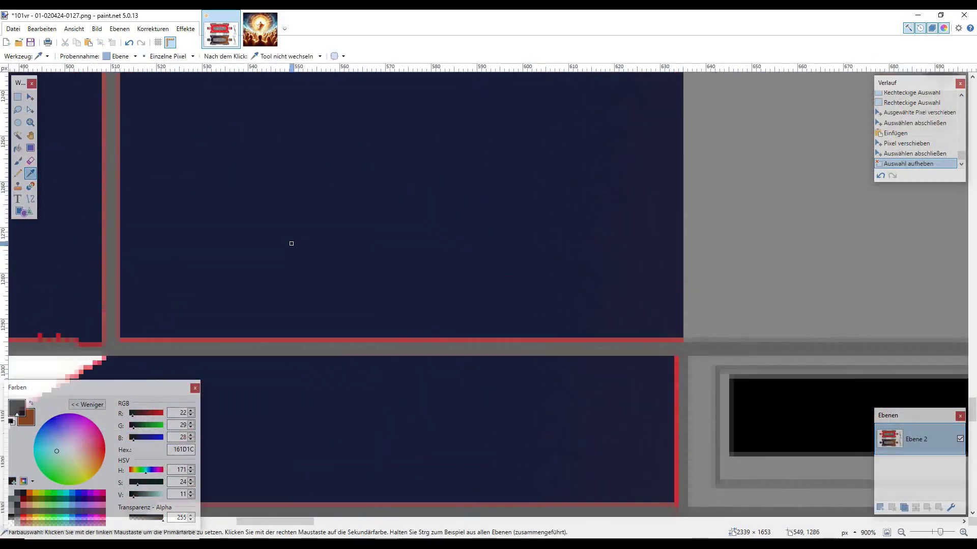
{"action": "scroll", "coordinate": [291, 244], "scroll_direction": "down", "scroll_amount": 8}
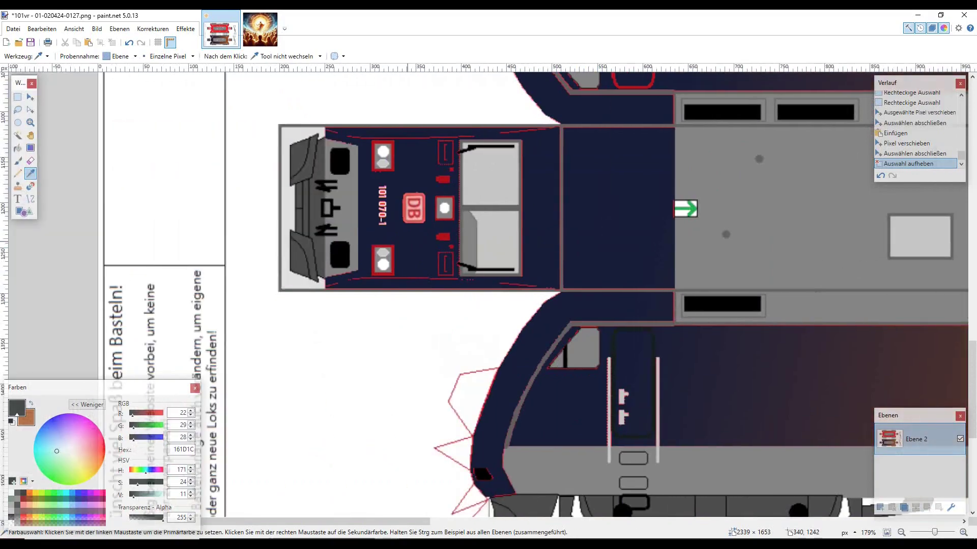
{"action": "scroll", "coordinate": [398, 248], "scroll_direction": "up", "scroll_amount": 8}
{"action": "left_click", "coordinate": [18, 148]}
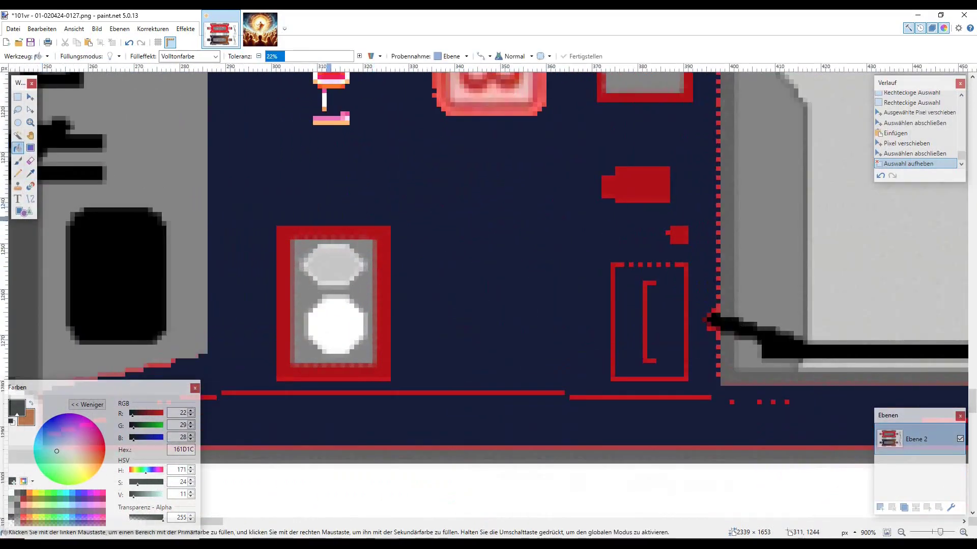
{"action": "left_click", "coordinate": [384, 242]}
{"action": "scroll", "coordinate": [392, 229], "scroll_direction": "up", "scroll_amount": 5}
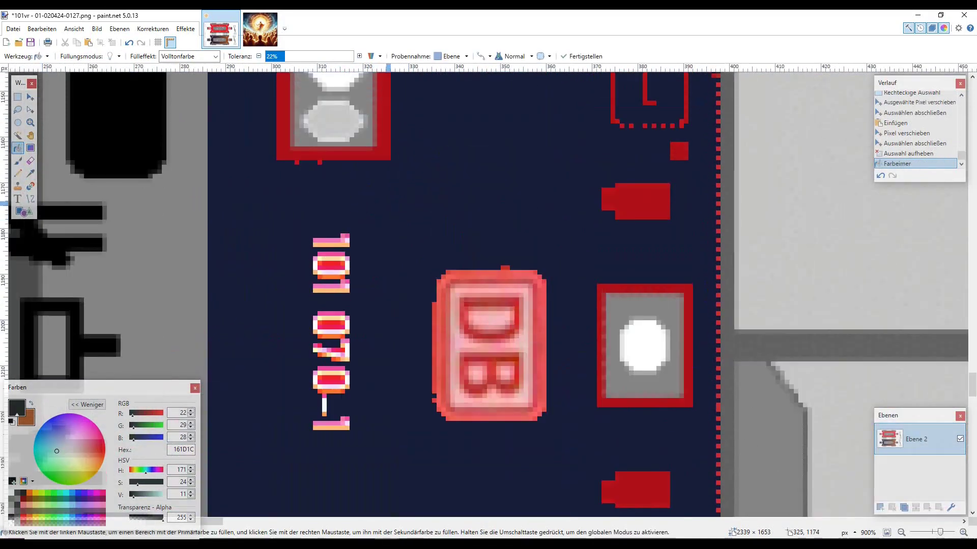
{"action": "left_click", "coordinate": [383, 149]}
Fill the red centre lamp frame and the small solid red fittings above and below it on the dark blue cab front with 161D1C
{"action": "left_click", "coordinate": [631, 199]}
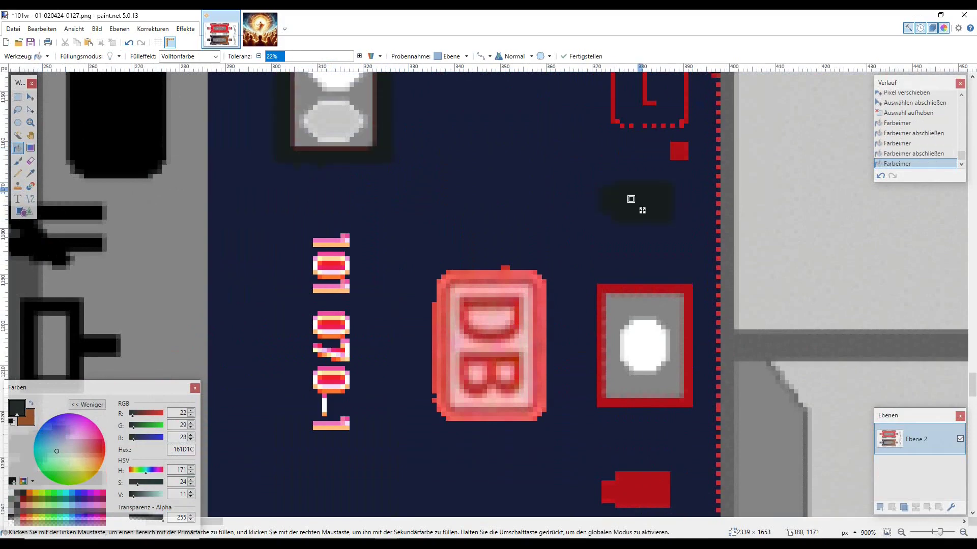
{"action": "left_click", "coordinate": [679, 151]}
{"action": "scroll", "coordinate": [681, 153], "scroll_direction": "down", "scroll_amount": 3}
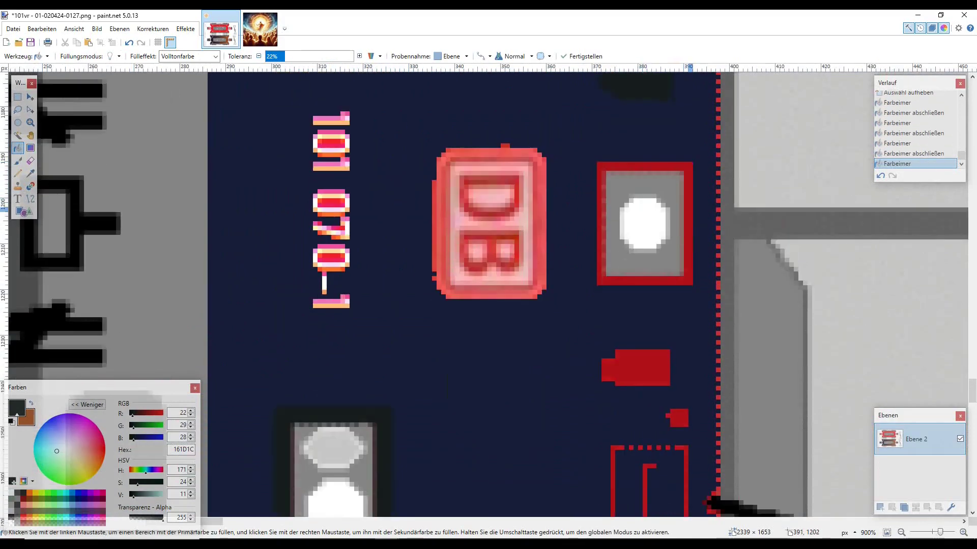
{"action": "left_click", "coordinate": [688, 209]}
{"action": "scroll", "coordinate": [689, 150], "scroll_direction": "down", "scroll_amount": 3}
{"action": "left_click", "coordinate": [645, 245]}
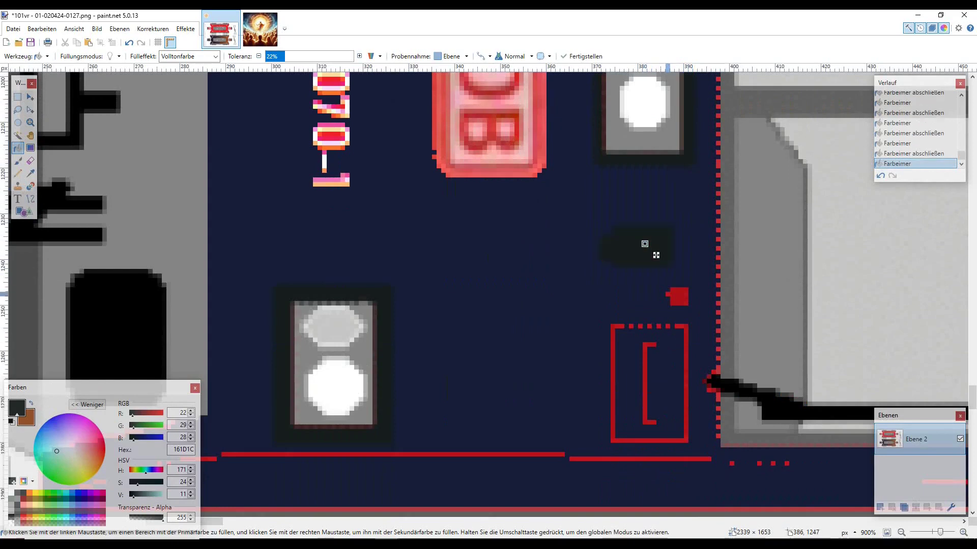
{"action": "left_click", "coordinate": [681, 289]}
Fill the red outlines and inner brackets of both rectangular hatches beside the dark blue cab front's windscreen with 161D1C
{"action": "left_click", "coordinate": [613, 326]}
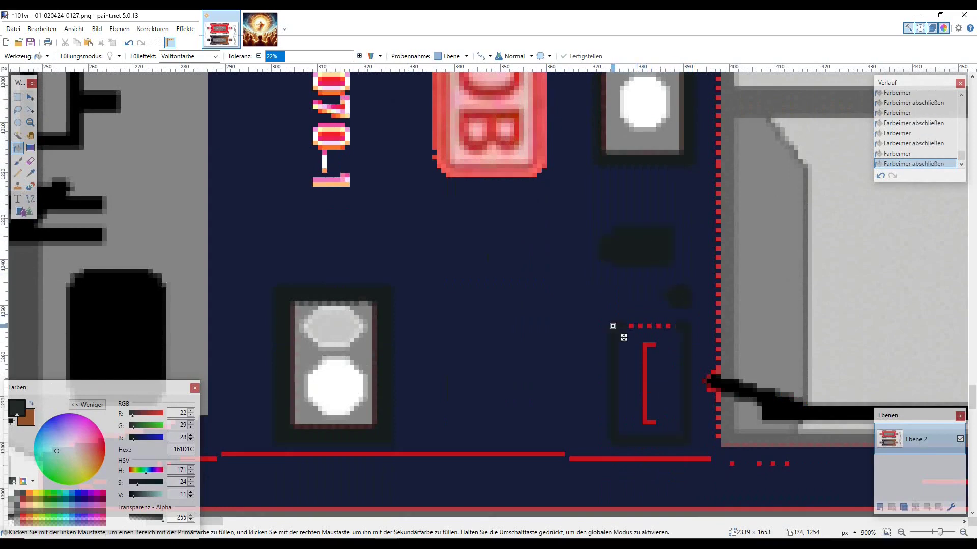
{"action": "left_click", "coordinate": [644, 349]}
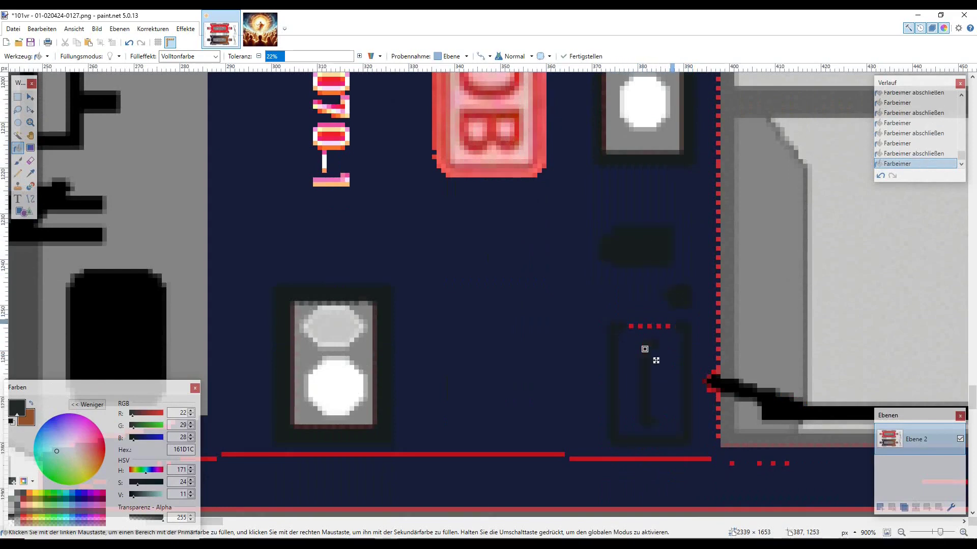
{"action": "scroll", "coordinate": [644, 349], "scroll_direction": "up", "scroll_amount": 5}
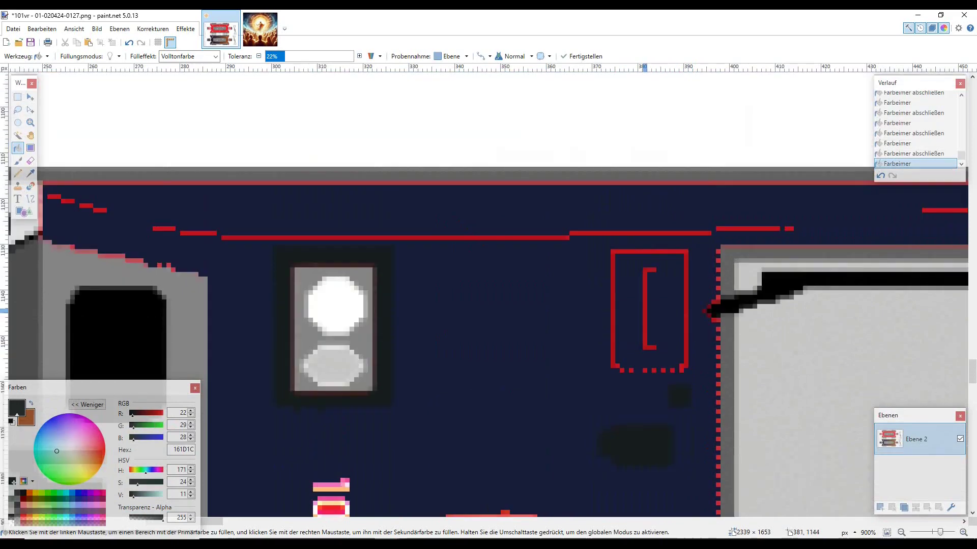
{"action": "left_click", "coordinate": [644, 310]}
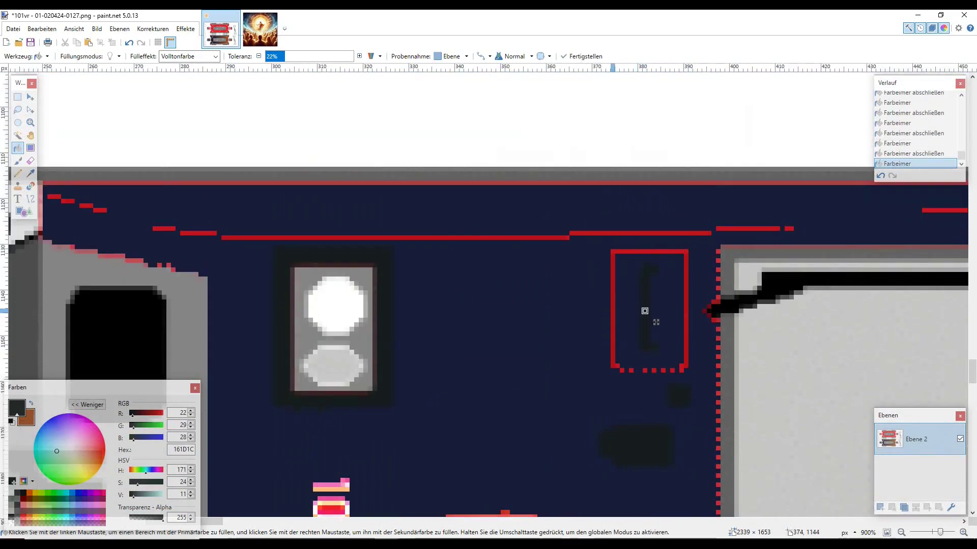
{"action": "left_click", "coordinate": [613, 310]}
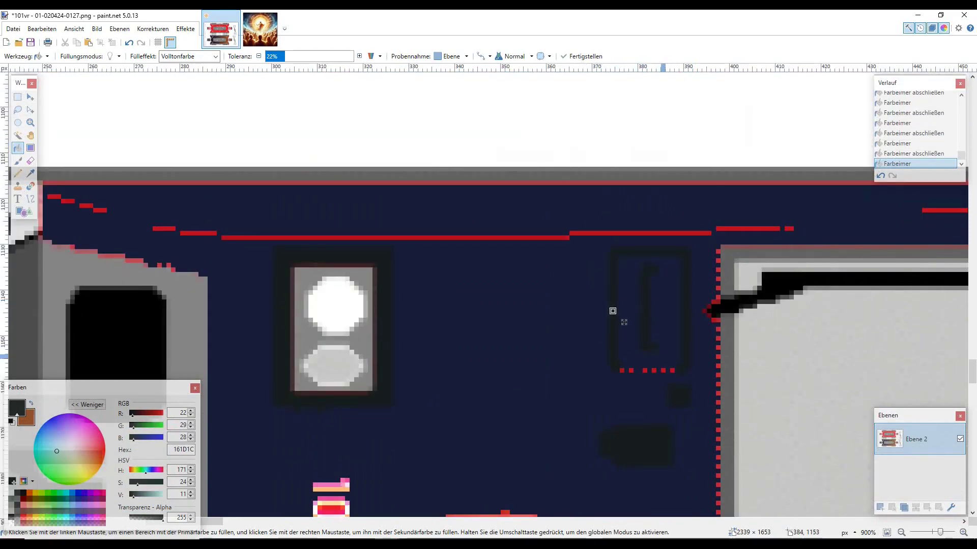
Draw 2 px near-black lines over the leftover red dots on the edges of both hatches on the dark blue cab front
{"action": "scroll", "coordinate": [613, 311], "scroll_direction": "up", "scroll_amount": 4}
{"action": "scroll", "coordinate": [690, 373], "scroll_direction": "up", "scroll_amount": 1}
{"action": "scroll", "coordinate": [690, 373], "scroll_direction": "down", "scroll_amount": 2}
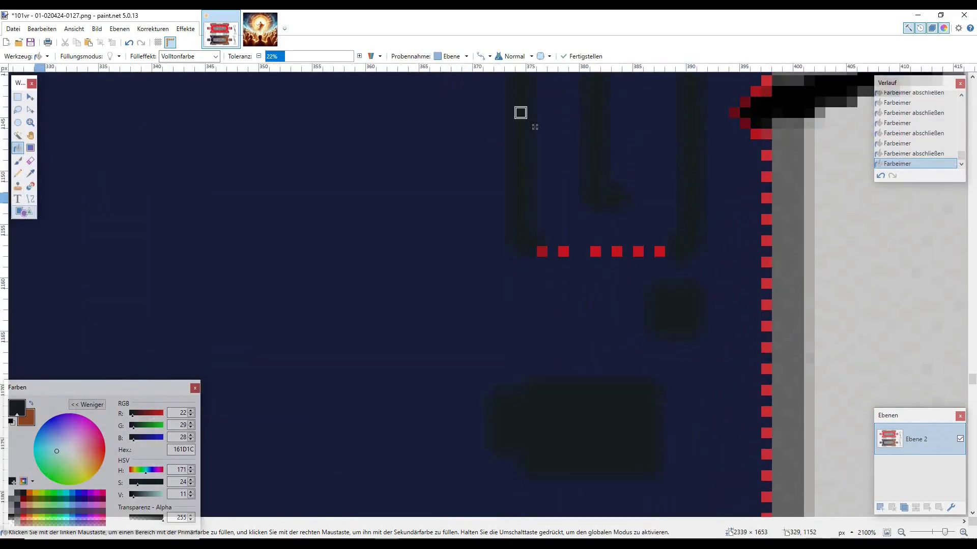
{"action": "key", "text": "o"}
{"action": "left_click_drag", "start_coordinate": [526, 252], "coordinate": [678, 251]}
{"action": "left_click", "coordinate": [446, 349]}
{"action": "scroll", "coordinate": [453, 341], "scroll_direction": "down", "scroll_amount": 10}
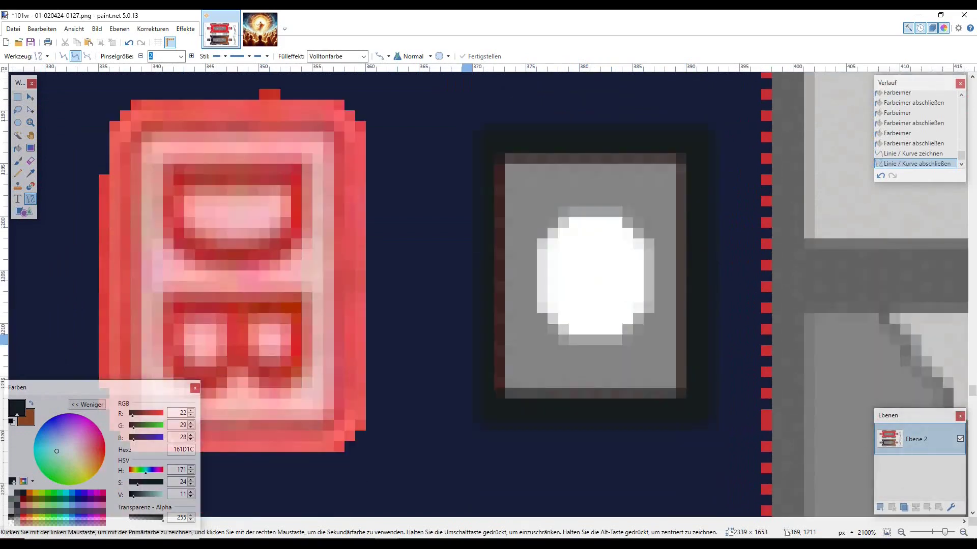
{"action": "scroll", "coordinate": [477, 318], "scroll_direction": "down", "scroll_amount": 4}
{"action": "left_click_drag", "start_coordinate": [542, 189], "coordinate": [670, 189]}
{"action": "key", "text": "Return"}
Cover the outer and middle parts of the dark blue cab front's lower red contour line with 3 px near-black lines
{"action": "scroll", "coordinate": [627, 199], "scroll_direction": "down", "scroll_amount": 8}
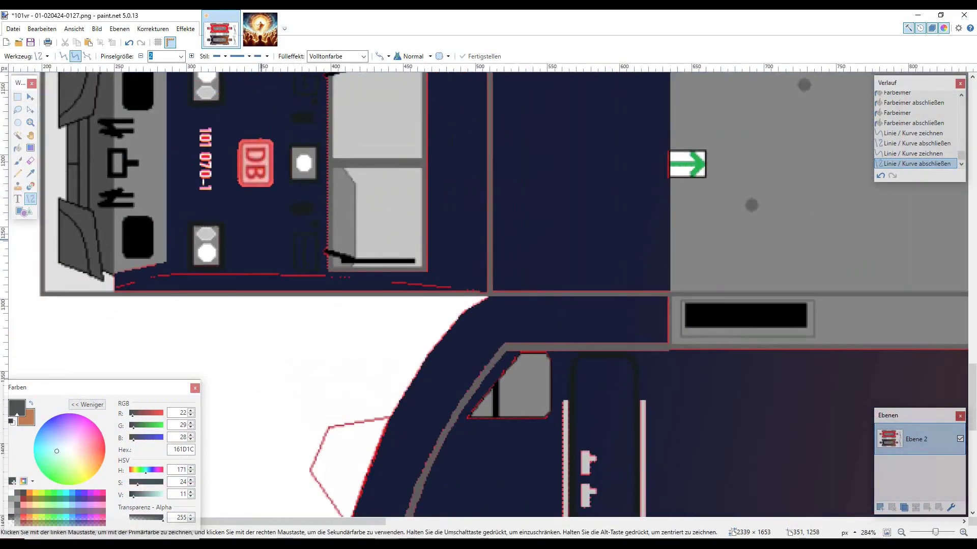
{"action": "scroll", "coordinate": [109, 297], "scroll_direction": "up", "scroll_amount": 8}
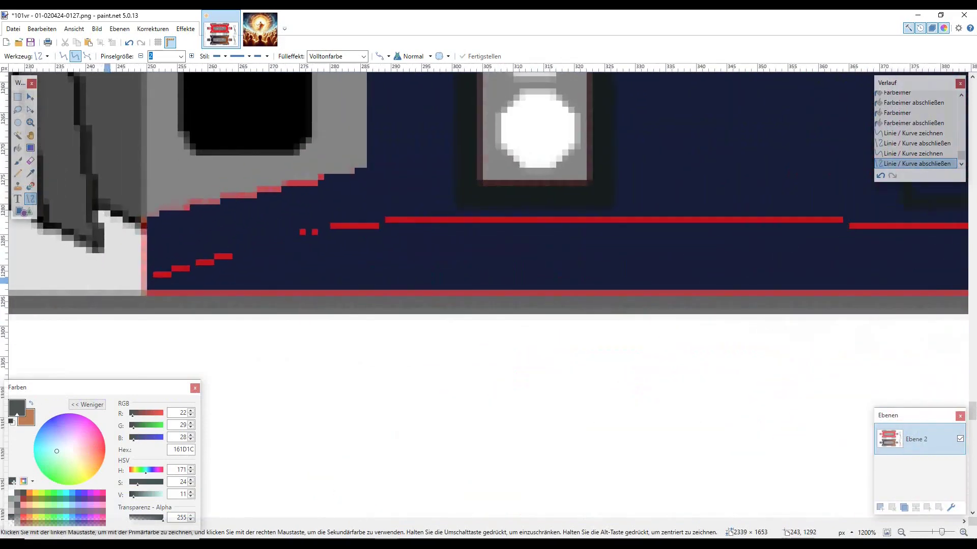
{"action": "type", "text": "6"}
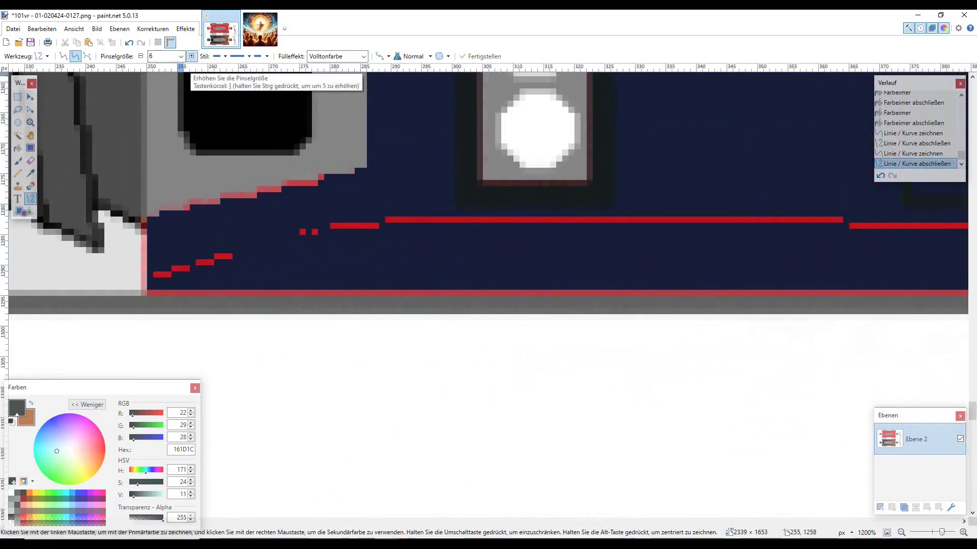
{"action": "left_click_drag", "start_coordinate": [144, 273], "coordinate": [394, 219]}
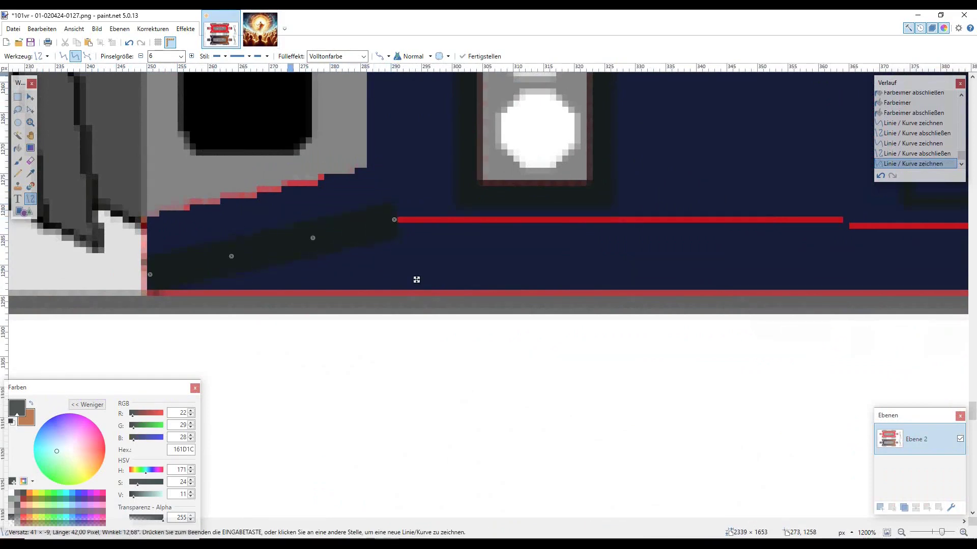
{"action": "key", "text": "bracketleft"}
{"action": "key", "text": "bracketleft"}
{"action": "key", "text": "bracketleft"}
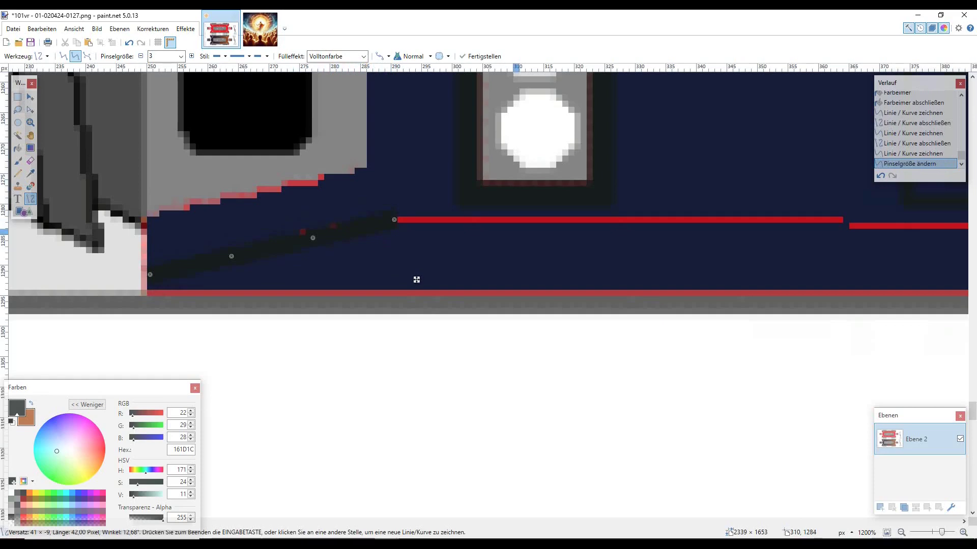
{"action": "key", "text": "Return"}
{"action": "left_click_drag", "start_coordinate": [395, 220], "coordinate": [846, 219]}
{"action": "key", "text": "Return"}
Continue the 3 px near-black line along the lower red contour beneath the windscreen to the cab roof edge
{"action": "scroll", "coordinate": [711, 287], "scroll_direction": "right", "scroll_amount": 10}
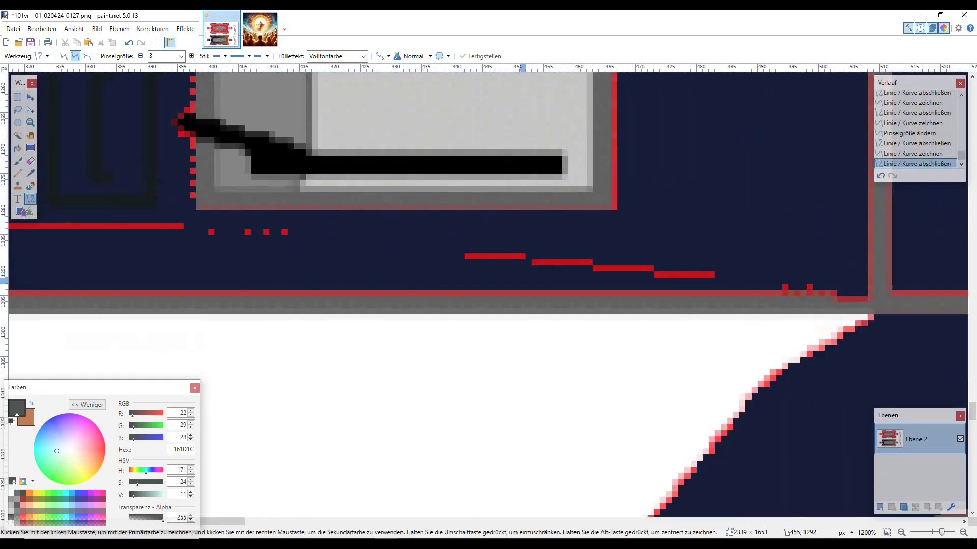
{"action": "scroll", "coordinate": [188, 246], "scroll_direction": "down", "scroll_amount": 4}
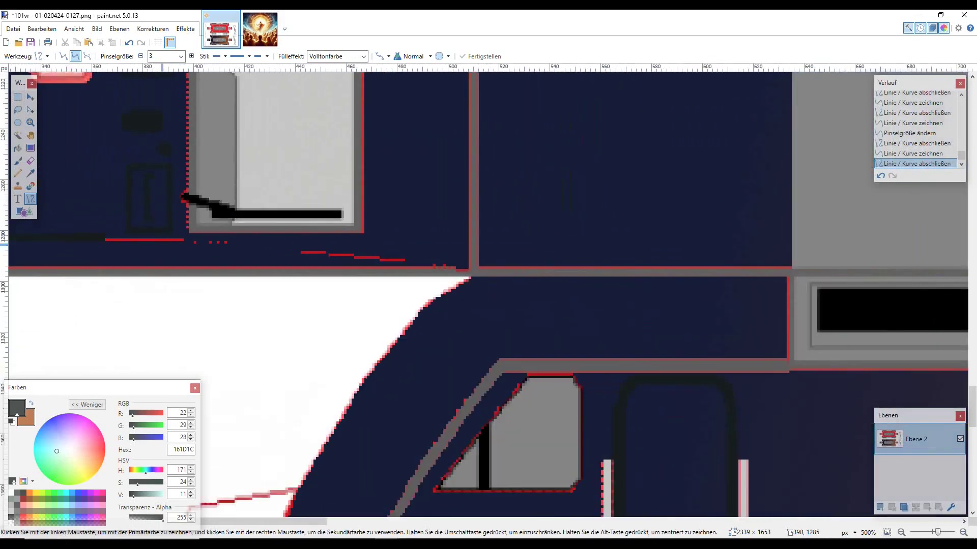
{"action": "left_click_drag", "start_coordinate": [103, 238], "coordinate": [202, 238]}
{"action": "key", "text": "Return"}
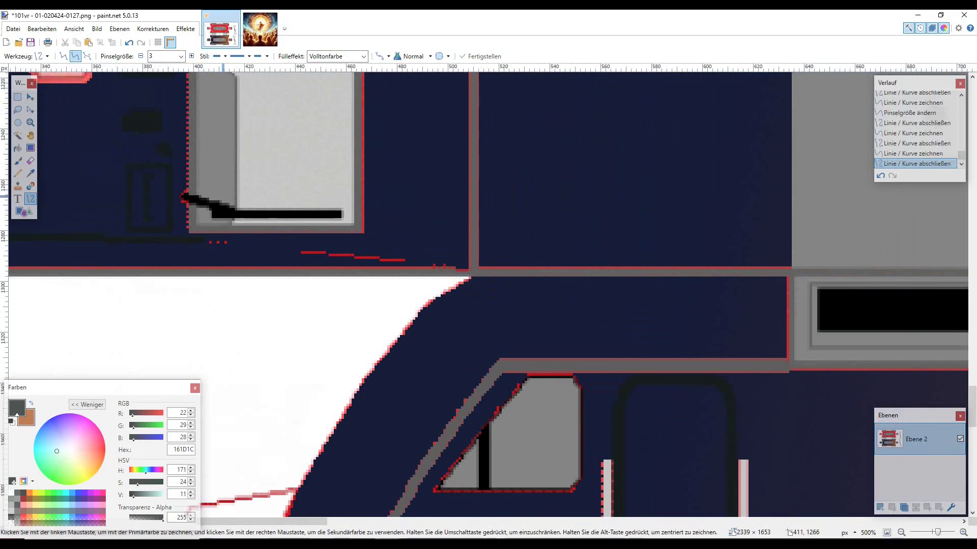
{"action": "left_click_drag", "start_coordinate": [206, 245], "coordinate": [463, 268]}
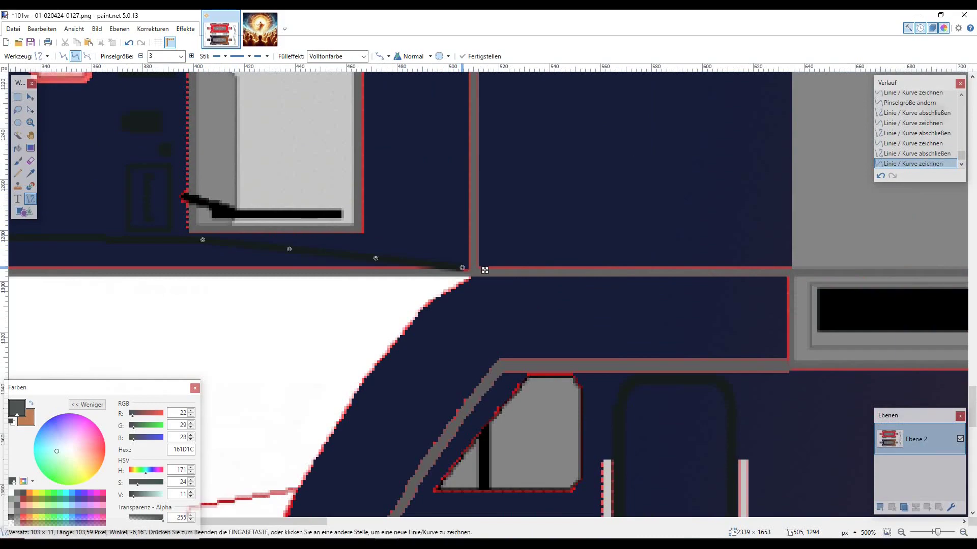
{"action": "key", "text": "Return"}
Trace the outer and middle parts of the dark blue cab front's upper red contour with 3 px near-black lines
{"action": "scroll", "coordinate": [417, 194], "scroll_direction": "down", "scroll_amount": 5}
{"action": "scroll", "coordinate": [349, 194], "scroll_direction": "up", "scroll_amount": 2}
{"action": "scroll", "coordinate": [352, 195], "scroll_direction": "up", "scroll_amount": 5}
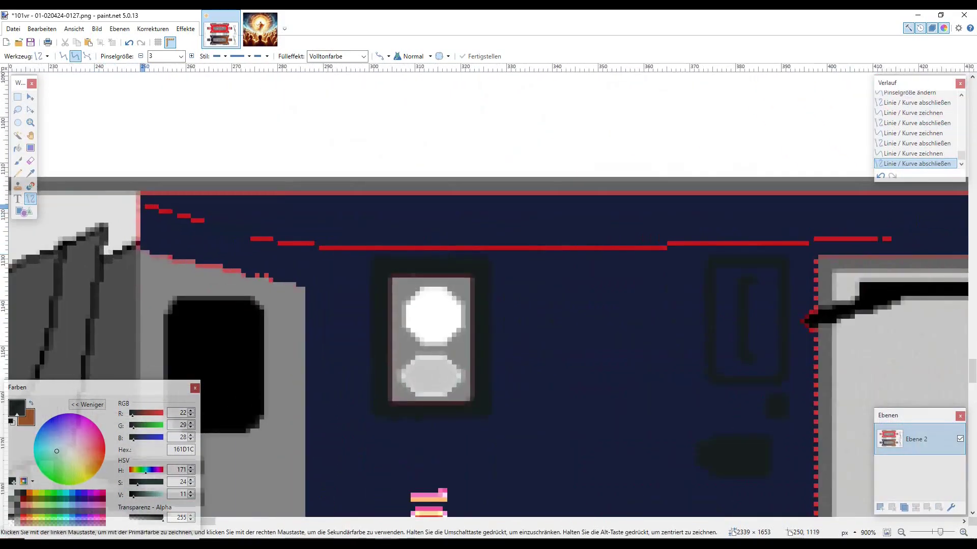
{"action": "left_click_drag", "start_coordinate": [143, 209], "coordinate": [669, 244]}
{"action": "key", "text": "Return"}
{"action": "key", "text": "Return"}
Continue the 3 px near-black line along the upper red contour above the windscreen to the cab roof edge
{"action": "scroll", "coordinate": [619, 244], "scroll_direction": "right", "scroll_amount": 5}
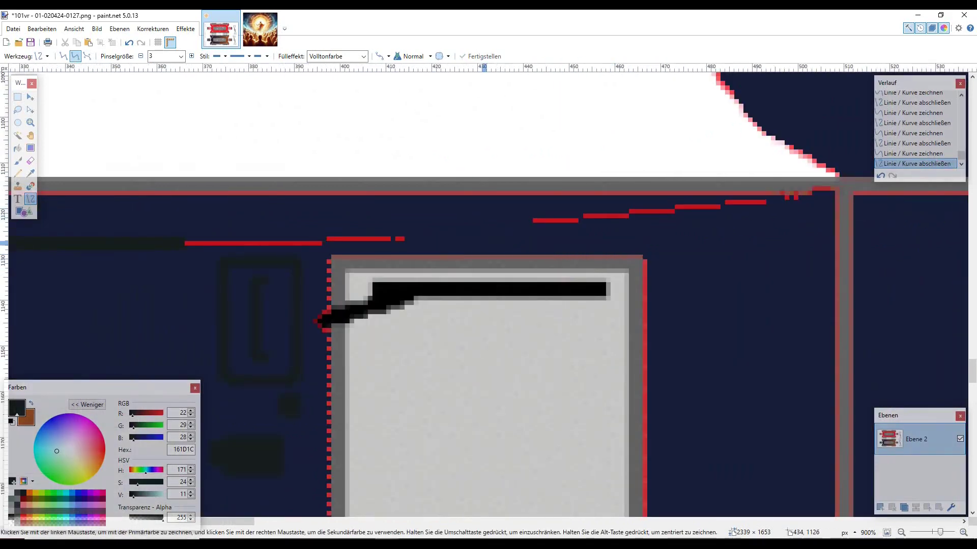
{"action": "left_click_drag", "start_coordinate": [180, 244], "coordinate": [814, 193]}
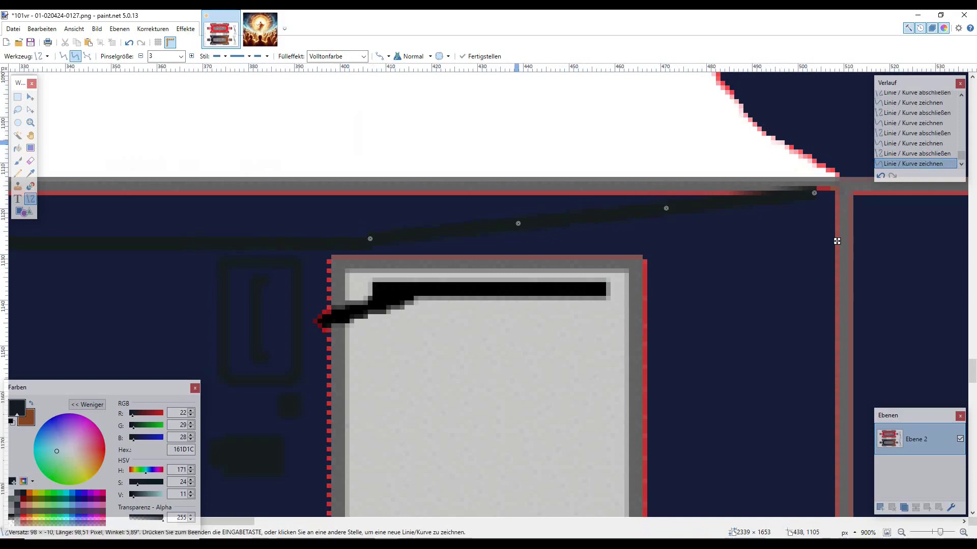
{"action": "key", "text": "Return"}
Examine the whole gradient livery sheet for red details that still need recolouring
{"action": "scroll", "coordinate": [503, 206], "scroll_direction": "down", "scroll_amount": 6}
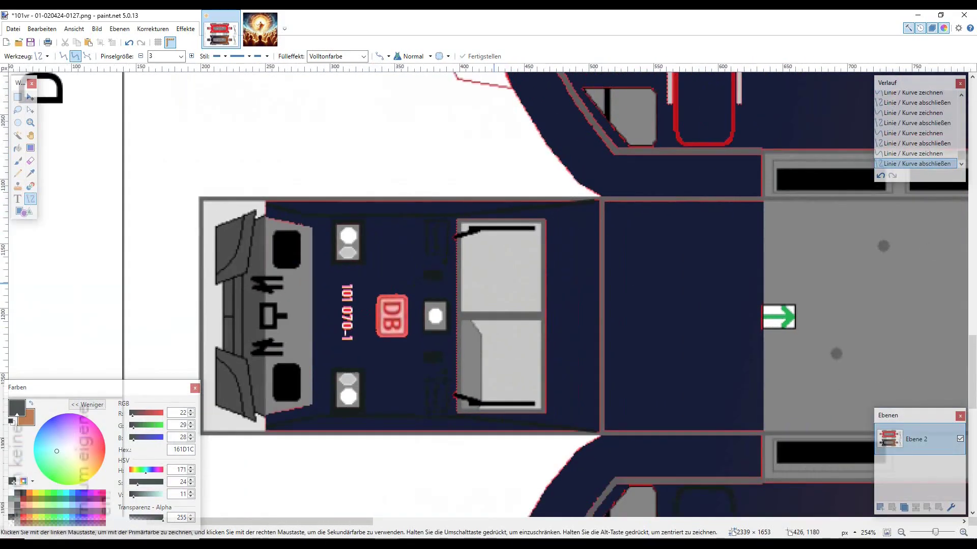
{"action": "scroll", "coordinate": [493, 285], "scroll_direction": "down", "scroll_amount": 2}
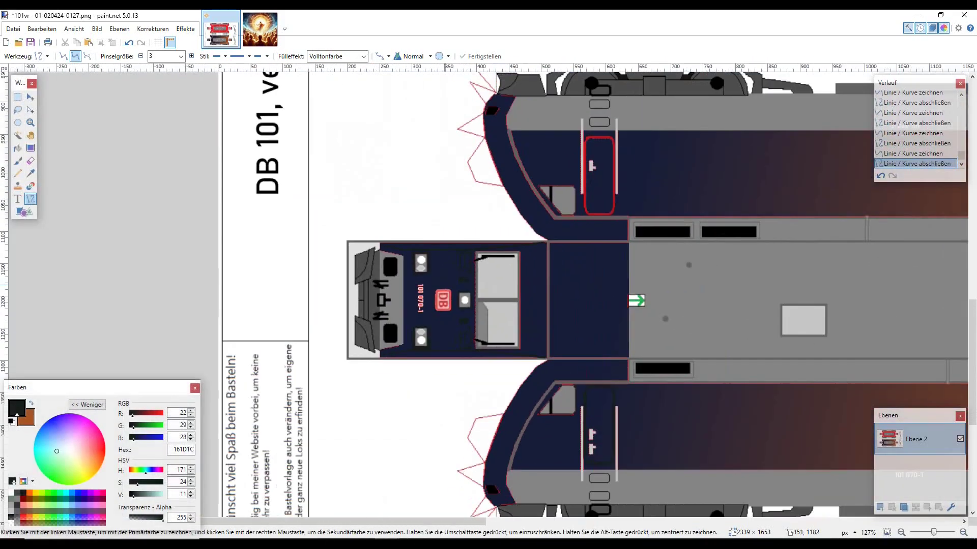
{"action": "scroll", "coordinate": [462, 294], "scroll_direction": "down", "scroll_amount": 2}
{"action": "scroll", "coordinate": [471, 285], "scroll_direction": "right", "scroll_amount": 5}
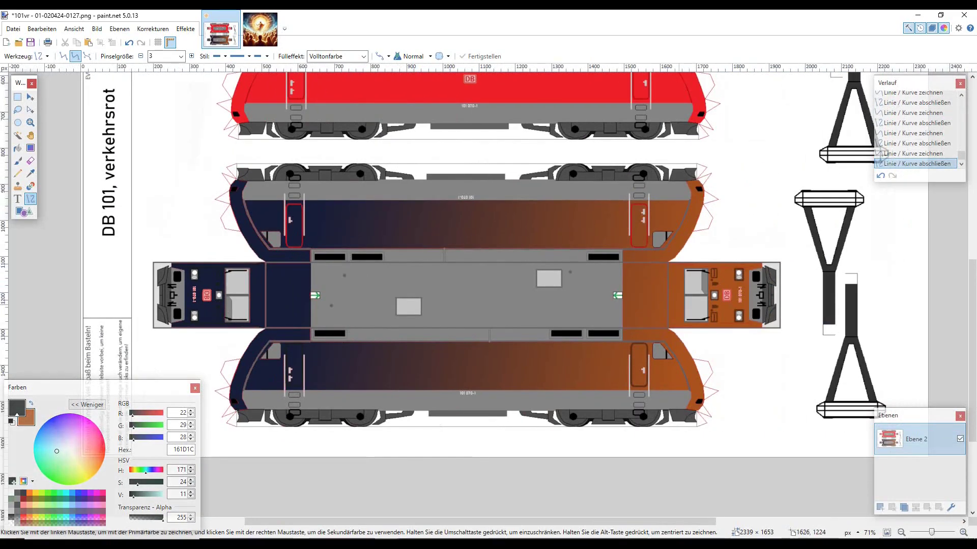
{"action": "scroll", "coordinate": [577, 314], "scroll_direction": "right", "scroll_amount": 8}
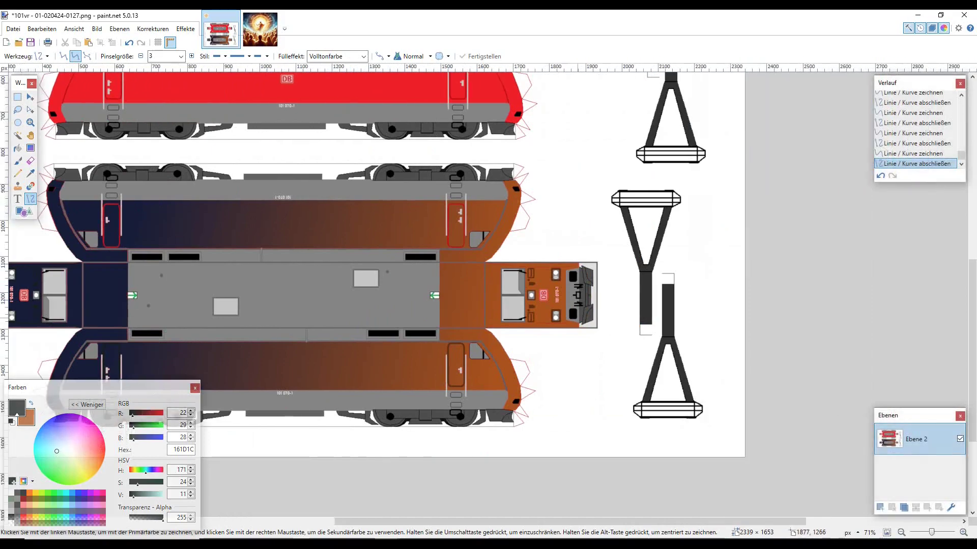
{"action": "scroll", "coordinate": [418, 305], "scroll_direction": "down", "scroll_amount": 3}
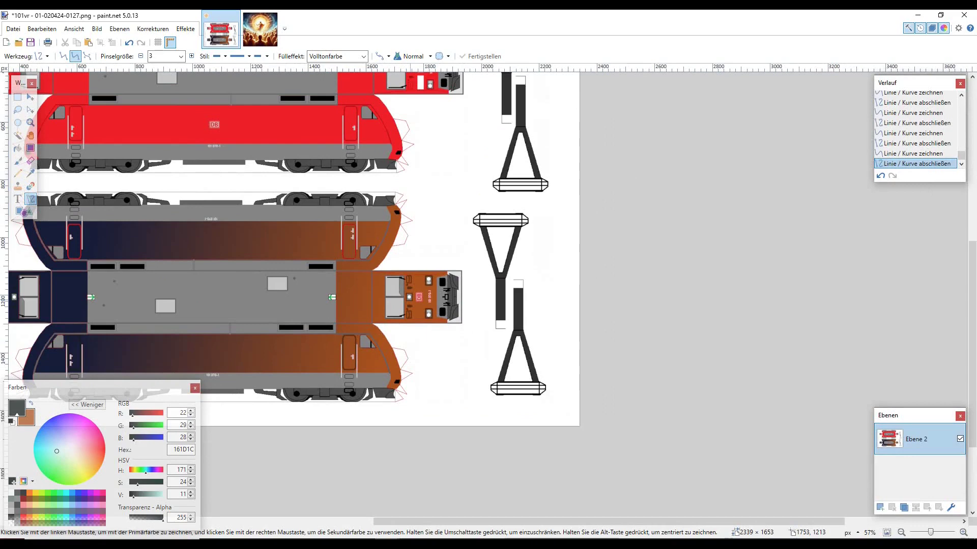
{"action": "scroll", "coordinate": [414, 303], "scroll_direction": "left", "scroll_amount": 10}
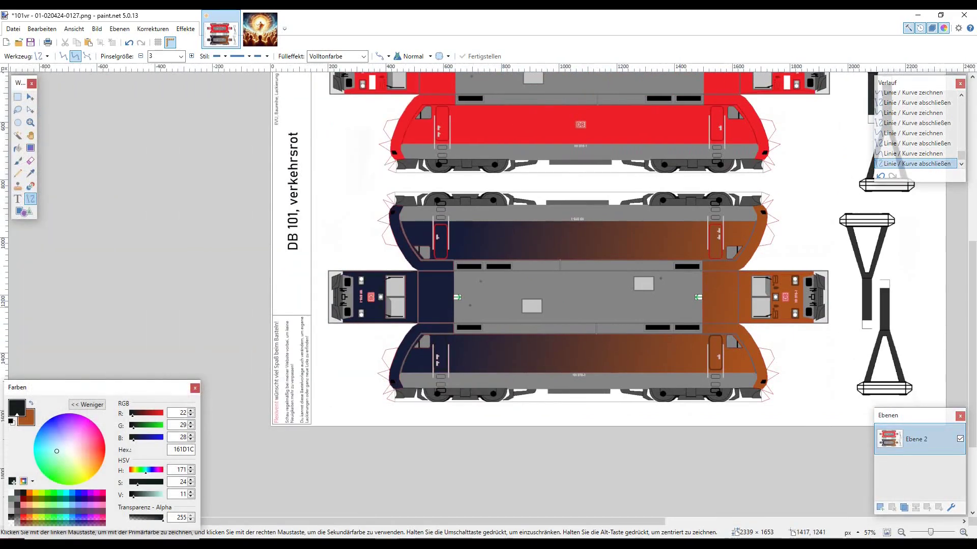
Fill the red door outline on the dark blue end of the upper side panel with near-black 161D1C
{"action": "scroll", "coordinate": [430, 320], "scroll_direction": "up", "scroll_amount": 4}
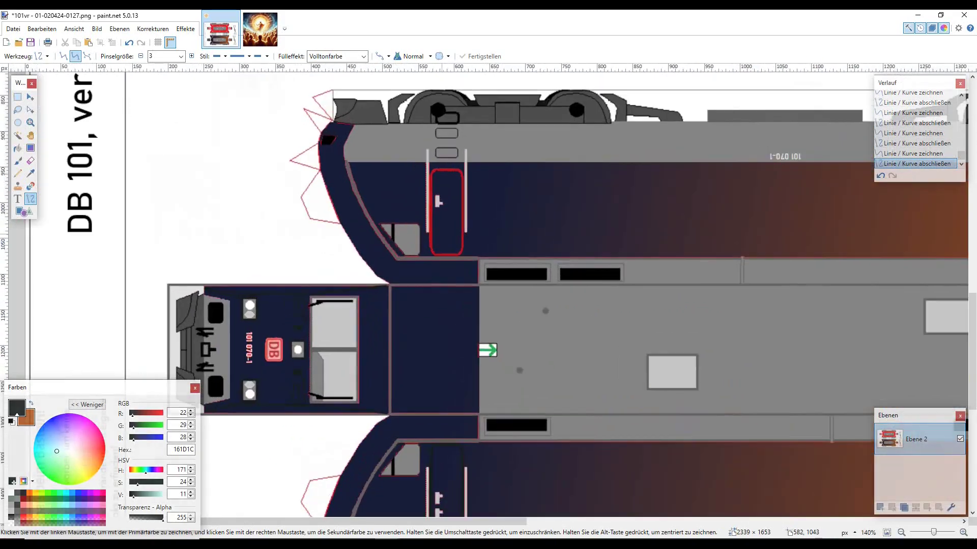
{"action": "scroll", "coordinate": [432, 209], "scroll_direction": "up", "scroll_amount": 5}
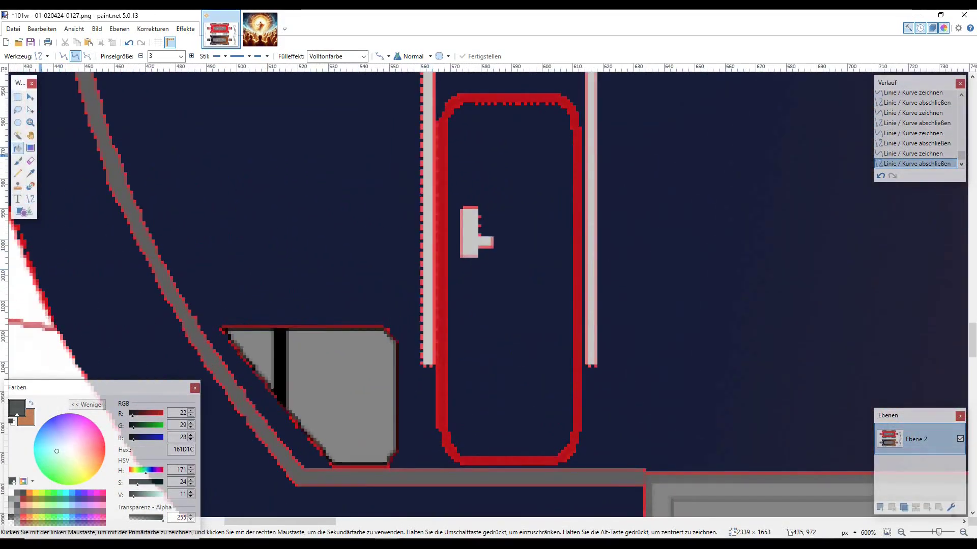
{"action": "left_click", "coordinate": [17, 148]}
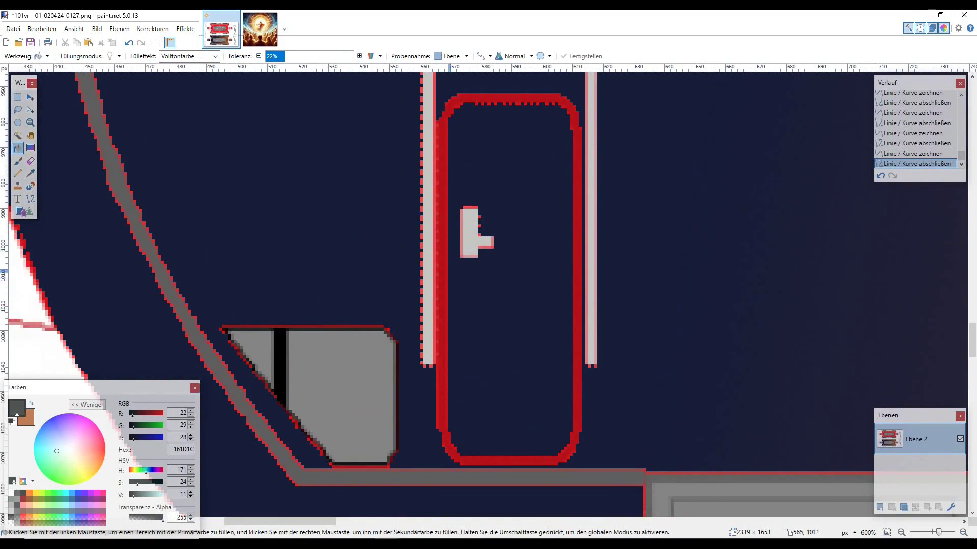
{"action": "left_click", "coordinate": [446, 269]}
{"action": "scroll", "coordinate": [444, 266], "scroll_direction": "down", "scroll_amount": 8}
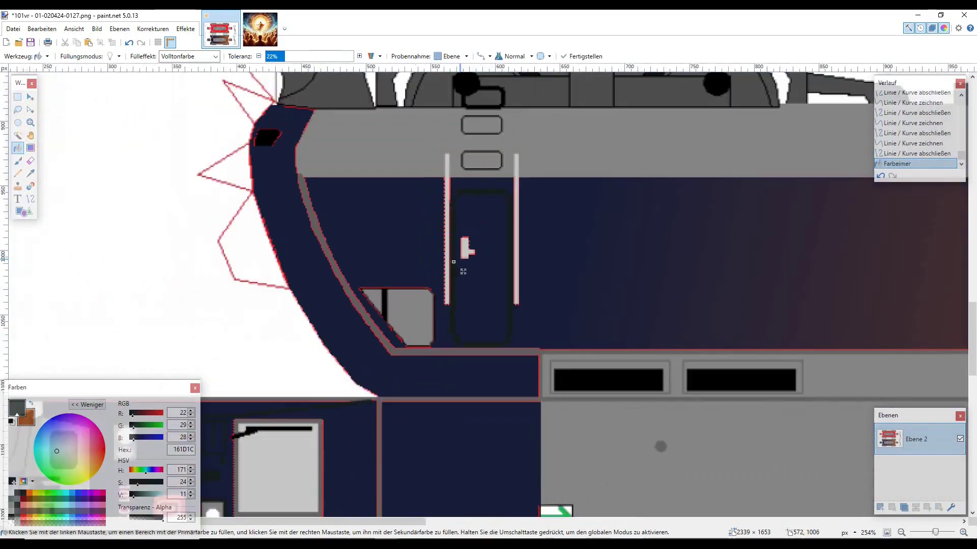
Sample dark brown 602F15 from the lower orange door's frame and fill the upper orange door's red outline with it
{"action": "scroll", "coordinate": [346, 270], "scroll_direction": "right", "scroll_amount": 5}
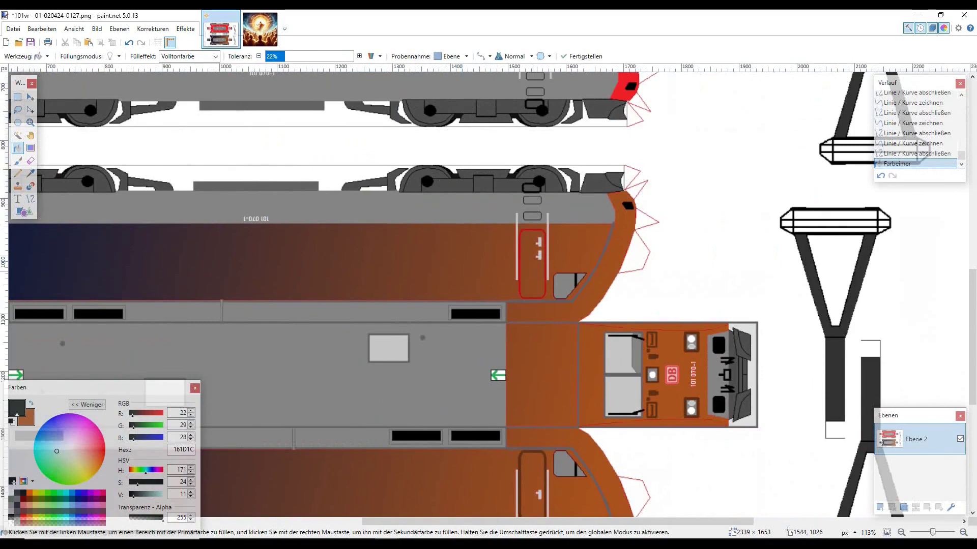
{"action": "scroll", "coordinate": [543, 334], "scroll_direction": "down", "scroll_amount": 3}
{"action": "scroll", "coordinate": [526, 308], "scroll_direction": "up", "scroll_amount": 8}
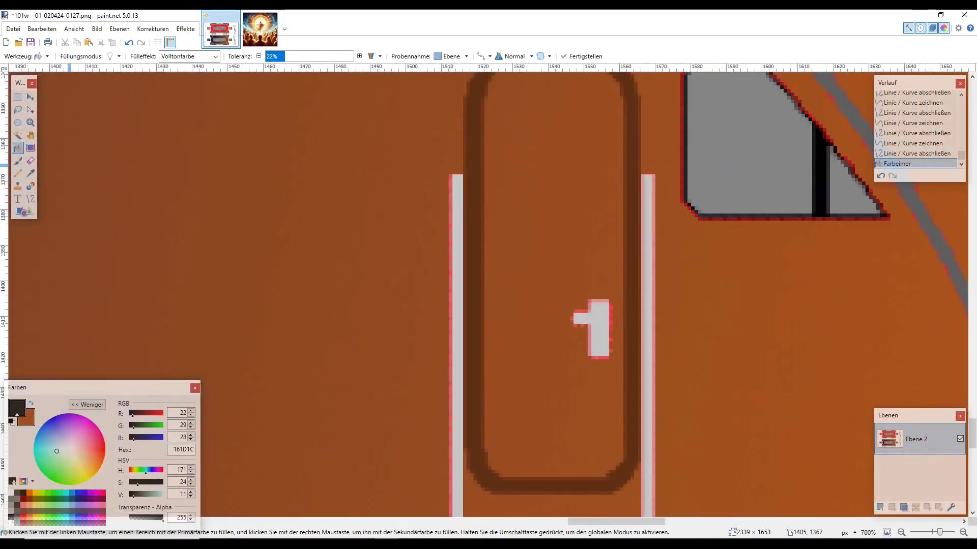
{"action": "key", "text": "k"}
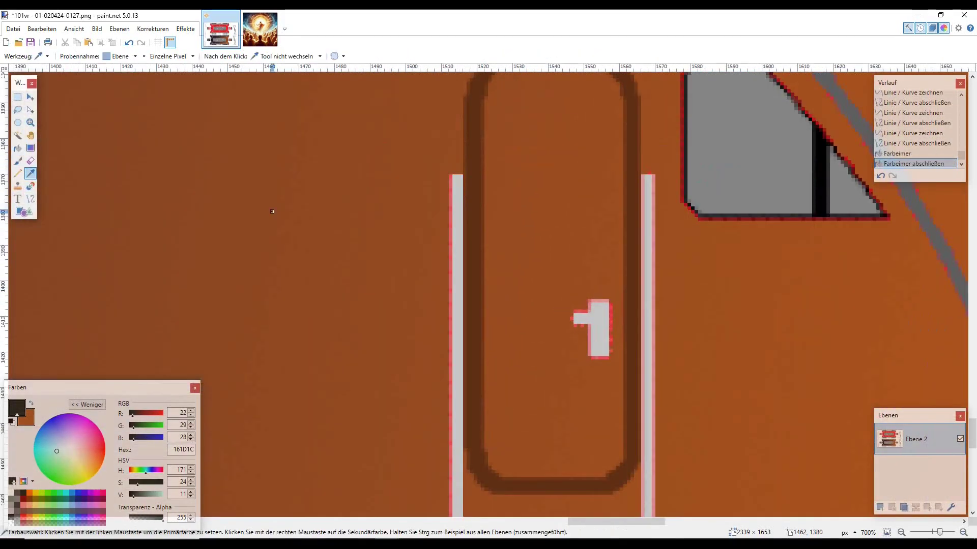
{"action": "left_click", "coordinate": [474, 223]}
{"action": "scroll", "coordinate": [509, 218], "scroll_direction": "up", "scroll_amount": 10}
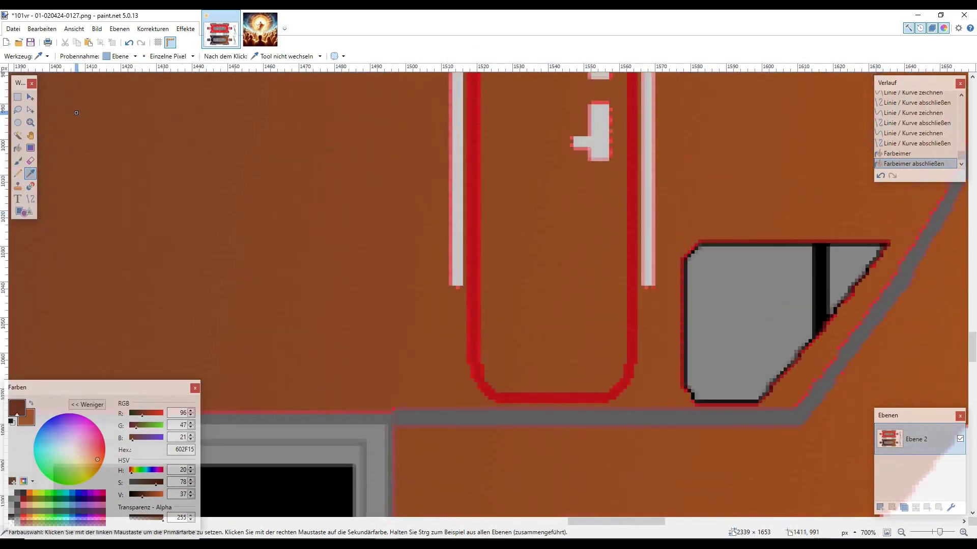
{"action": "left_click", "coordinate": [18, 148]}
{"action": "left_click", "coordinate": [475, 191]}
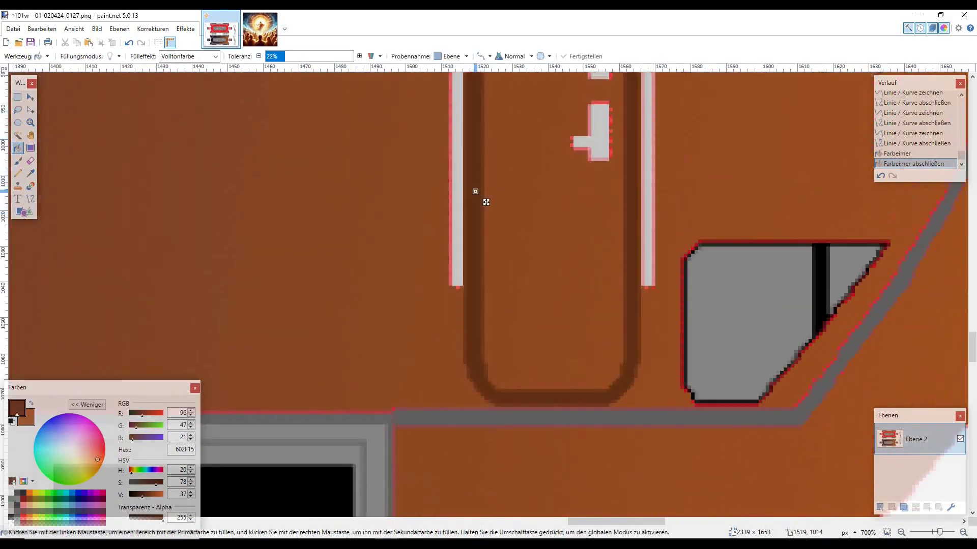
{"action": "left_click", "coordinate": [485, 202]}
{"action": "scroll", "coordinate": [487, 204], "scroll_direction": "down", "scroll_amount": 8}
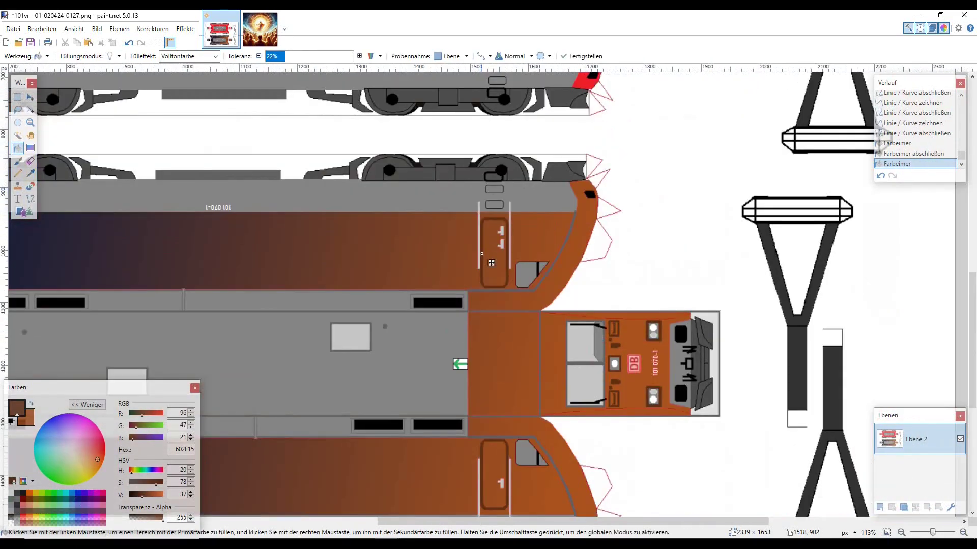
Compare the gradient locomotive with the red original and inspect both of its cab ends
{"action": "scroll", "coordinate": [491, 263], "scroll_direction": "down", "scroll_amount": 4}
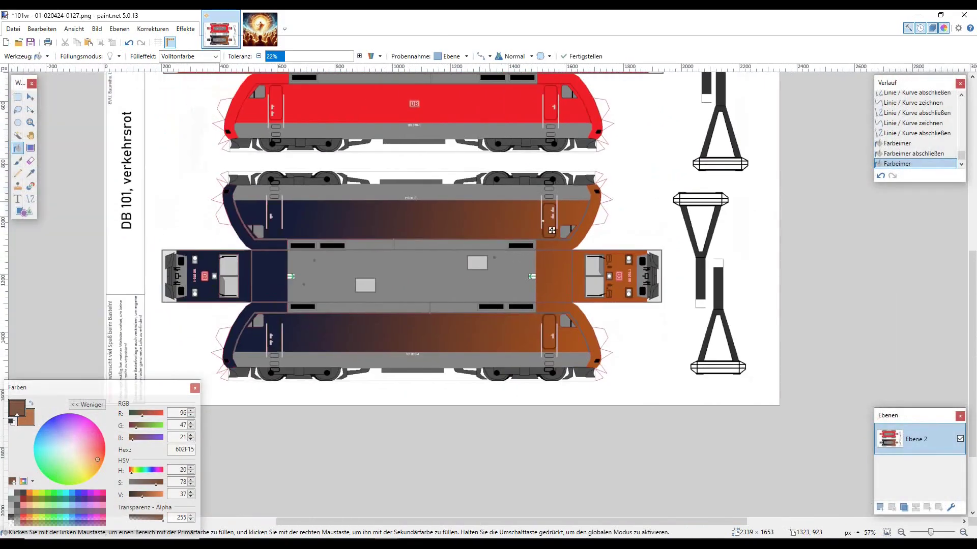
{"action": "scroll", "coordinate": [407, 275], "scroll_direction": "up", "scroll_amount": 5}
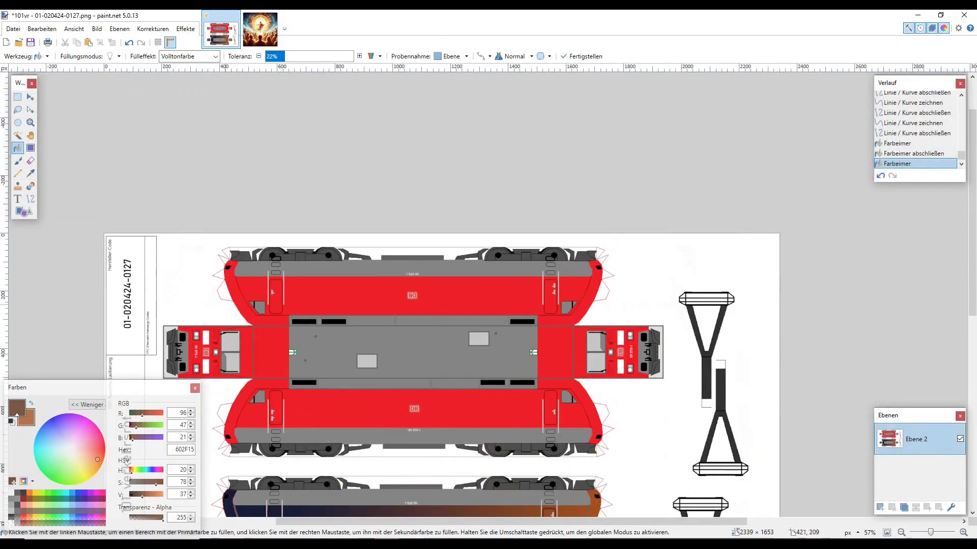
{"action": "scroll", "coordinate": [542, 221], "scroll_direction": "down", "scroll_amount": 5}
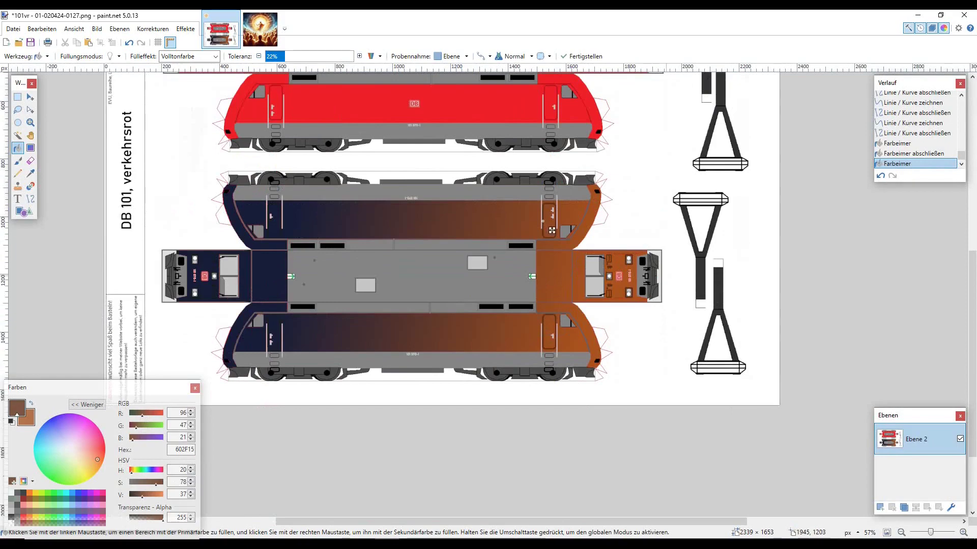
{"action": "scroll", "coordinate": [542, 221], "scroll_direction": "up", "scroll_amount": 5}
{"action": "scroll", "coordinate": [448, 185], "scroll_direction": "down", "scroll_amount": 3}
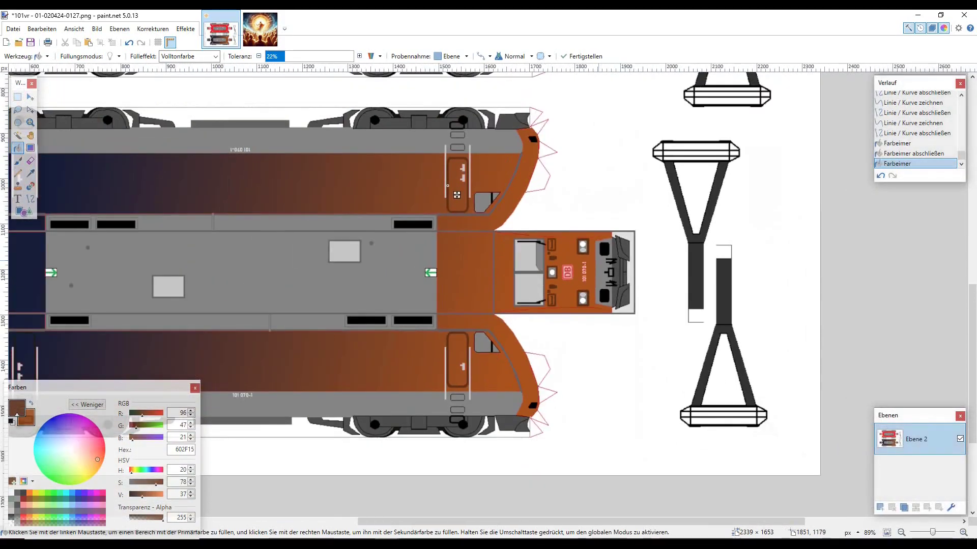
{"action": "scroll", "coordinate": [456, 195], "scroll_direction": "left", "scroll_amount": 10}
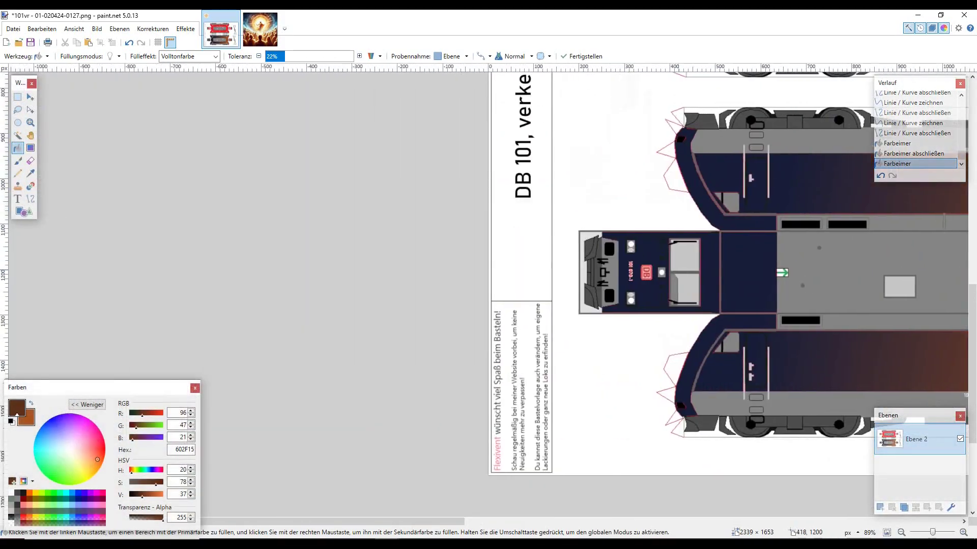
Try colouring the round lamp in the dark blue cab front's upper headlight red E40708 with a 12 px brush at 75% hardness
{"action": "scroll", "coordinate": [622, 249], "scroll_direction": "up", "scroll_amount": 10}
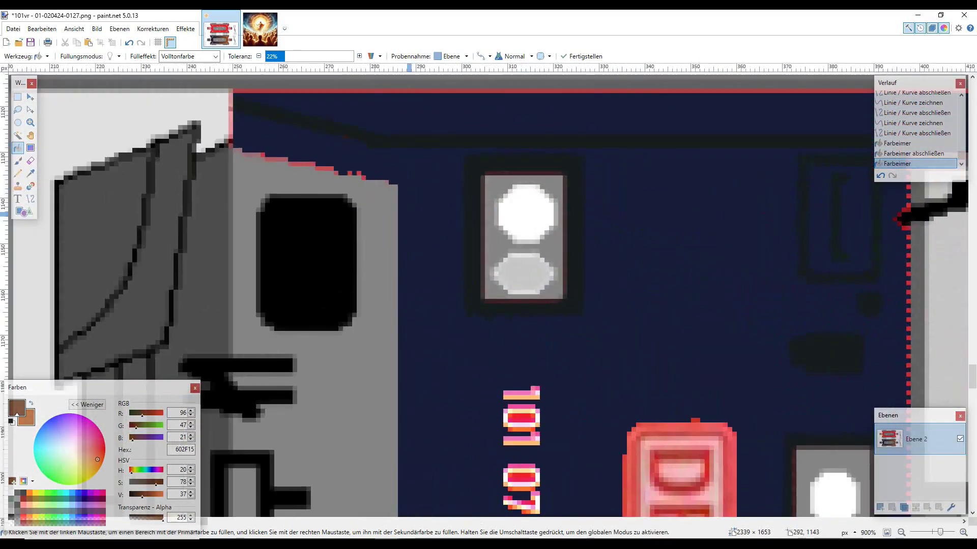
{"action": "left_click", "coordinate": [18, 161]}
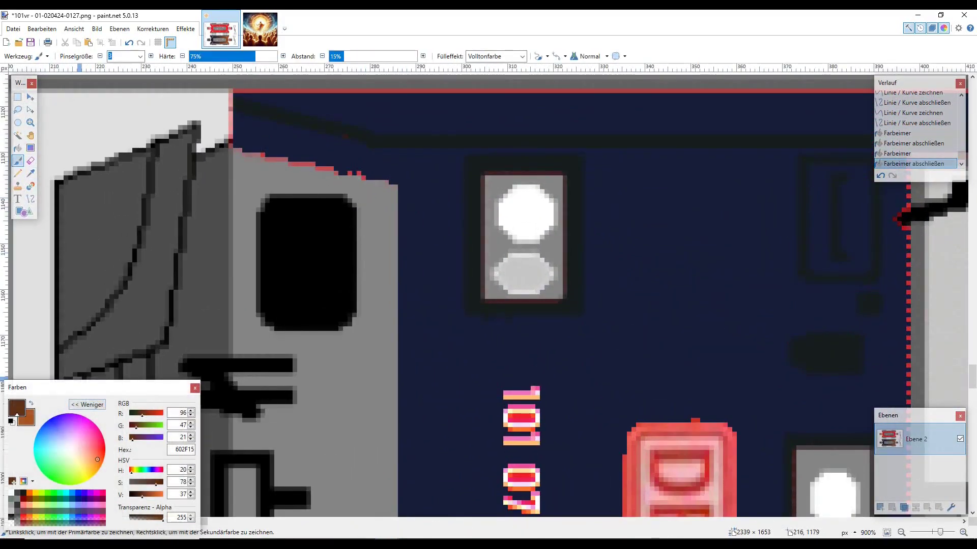
{"action": "left_click_drag", "start_coordinate": [97, 459], "coordinate": [101, 448]}
{"action": "left_click_drag", "start_coordinate": [142, 414], "coordinate": [161, 414]}
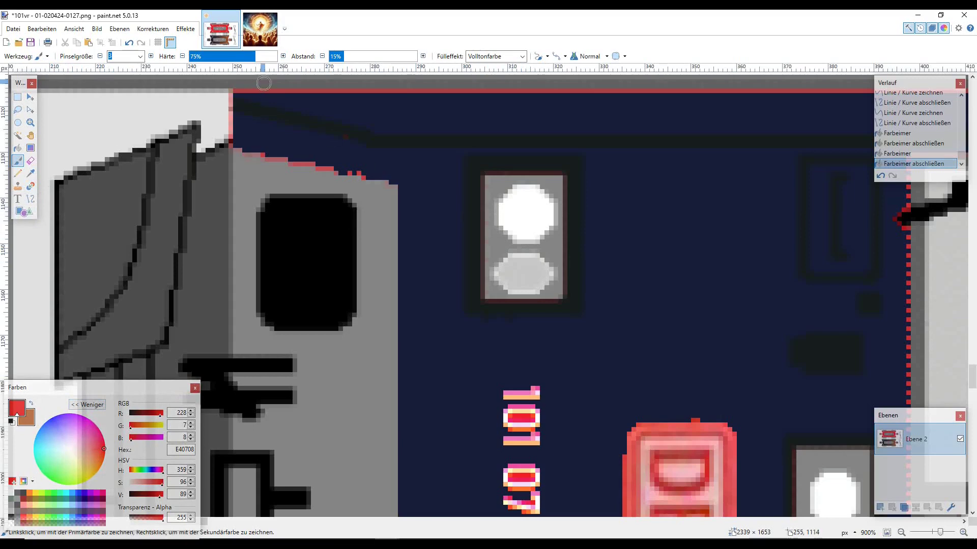
{"action": "left_click", "coordinate": [151, 56]}
{"action": "left_click", "coordinate": [151, 56]}
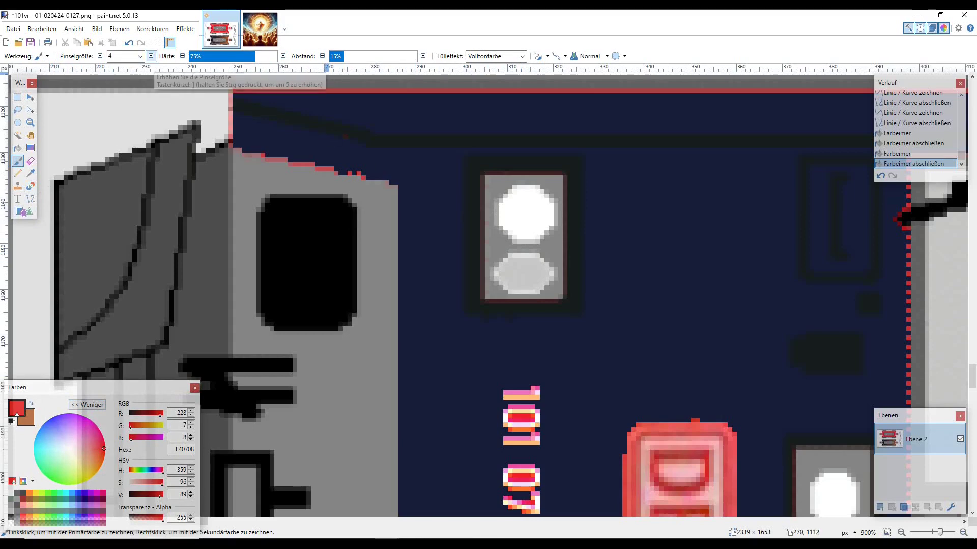
{"action": "left_click", "coordinate": [151, 56]}
{"action": "left_click", "coordinate": [150, 56]}
{"action": "left_click", "coordinate": [150, 56]}
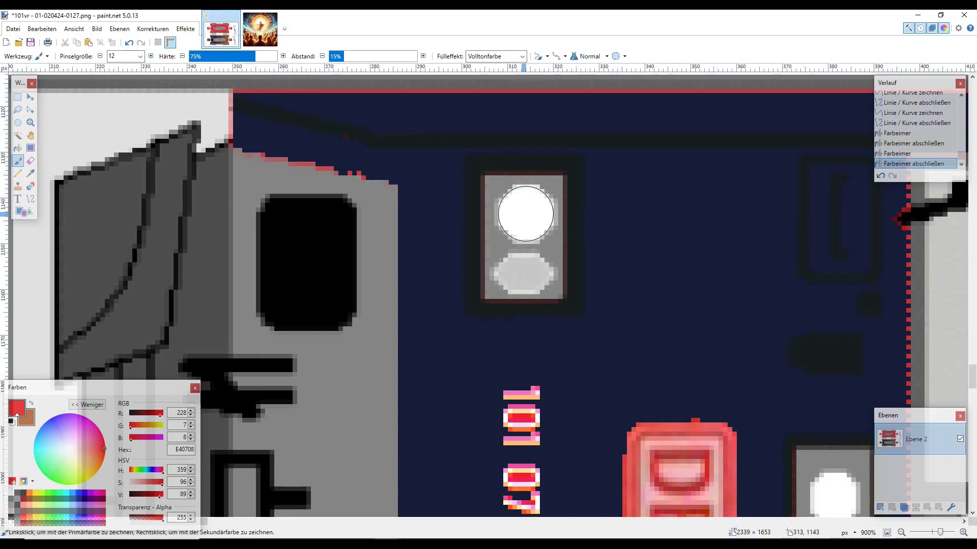
{"action": "left_click", "coordinate": [526, 213]}
{"action": "scroll", "coordinate": [477, 243], "scroll_direction": "down", "scroll_amount": 1}
{"action": "scroll", "coordinate": [478, 244], "scroll_direction": "down", "scroll_amount": 4}
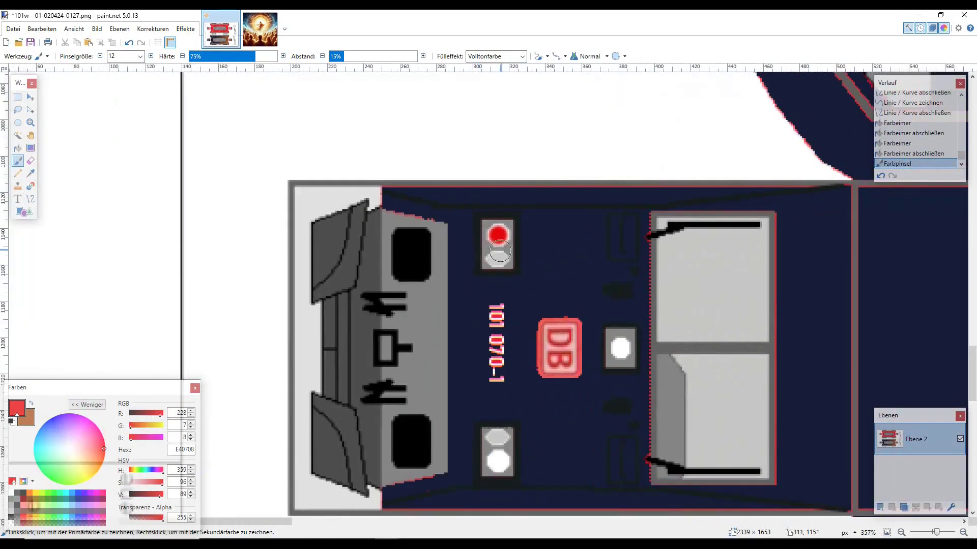
{"action": "scroll", "coordinate": [499, 242], "scroll_direction": "up", "scroll_amount": 1}
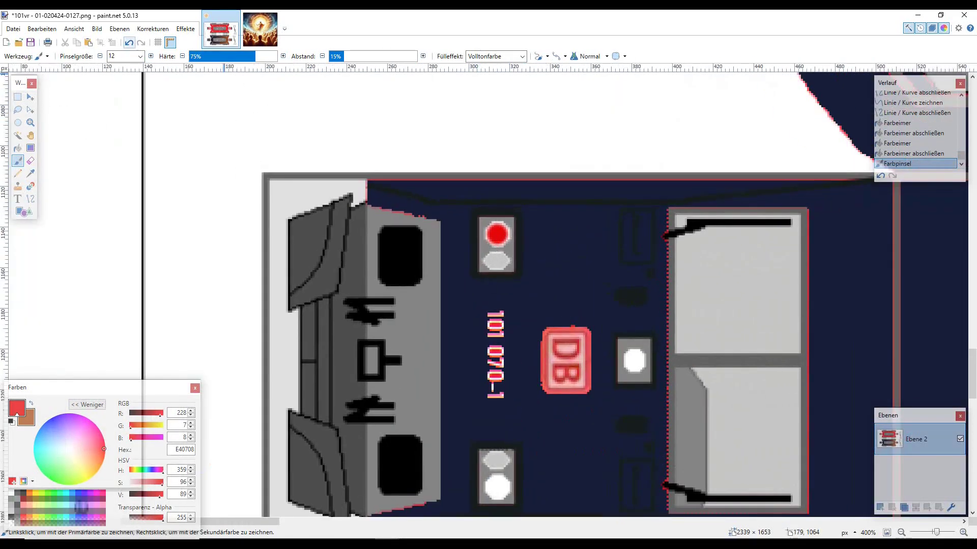
{"action": "key", "text": "ctrl+z"}
Build up a soft red glow on the same round lamp with repeated 17 px brush dabs at 20% hardness
{"action": "left_click_drag", "start_coordinate": [249, 56], "coordinate": [208, 57]}
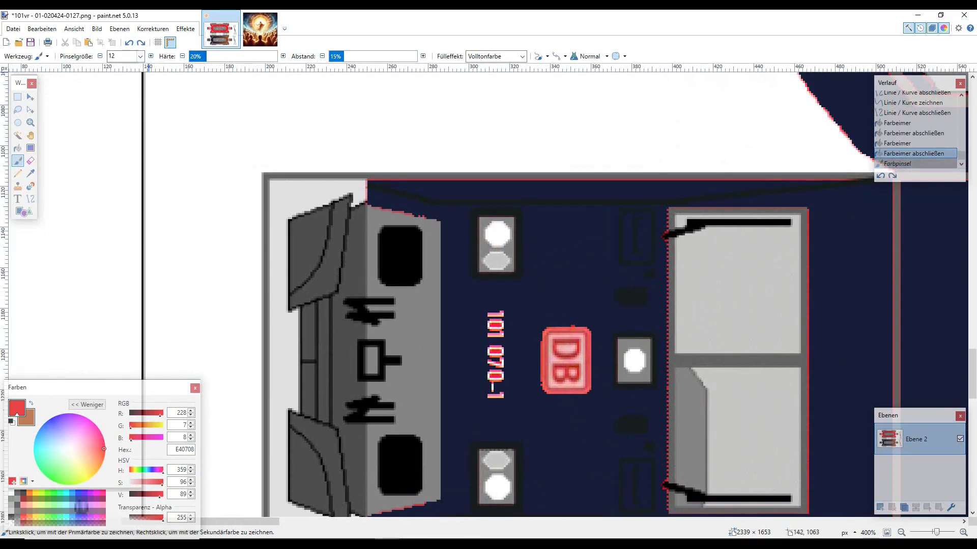
{"action": "left_click", "coordinate": [151, 57]}
{"action": "left_click", "coordinate": [151, 56]}
{"action": "left_click", "coordinate": [151, 57]}
{"action": "left_click", "coordinate": [497, 234]}
{"action": "left_click", "coordinate": [496, 234]}
{"action": "left_click", "coordinate": [496, 234]}
{"action": "left_click", "coordinate": [496, 234]}
{"action": "left_click", "coordinate": [496, 234]}
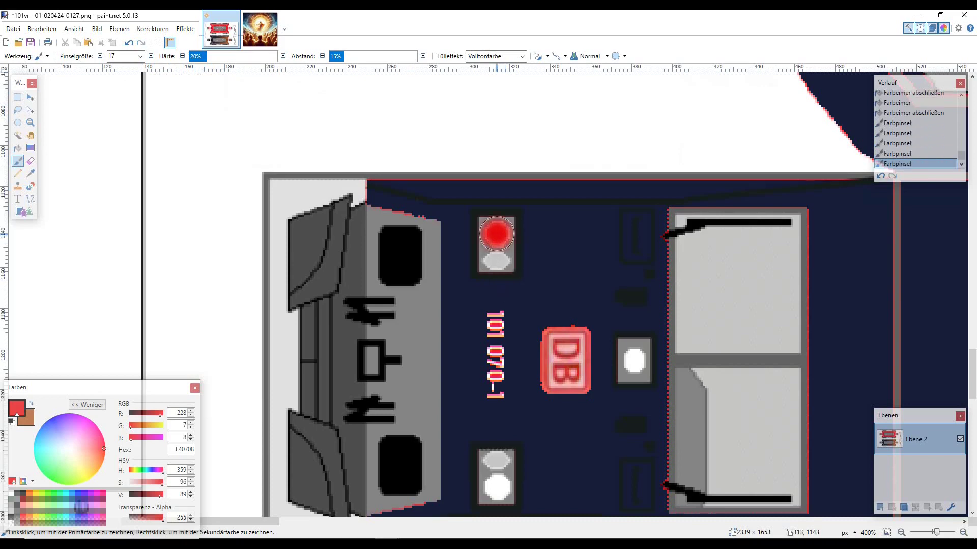
{"action": "left_click", "coordinate": [496, 234]}
{"action": "scroll", "coordinate": [597, 249], "scroll_direction": "down", "scroll_amount": 5, "text": "ctrl"}
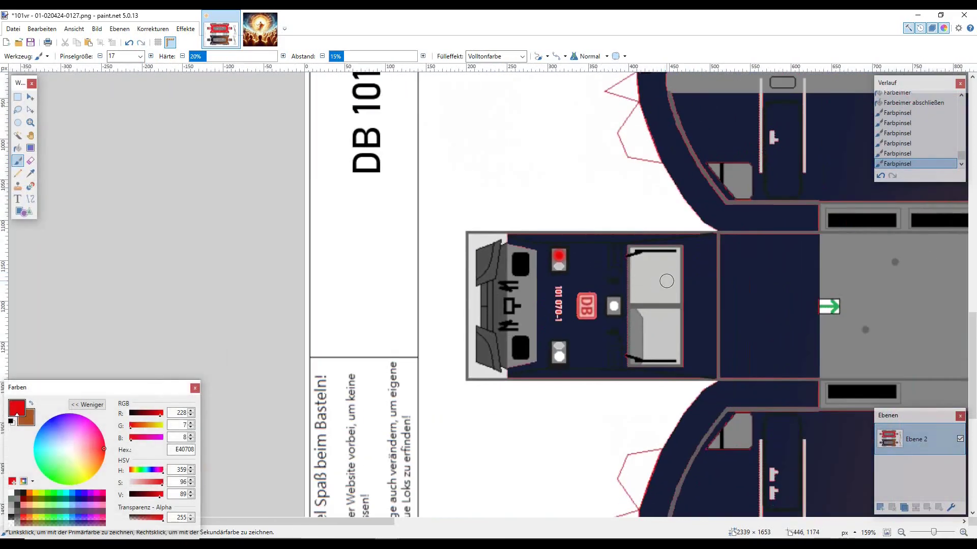
{"action": "scroll", "coordinate": [618, 299], "scroll_direction": "right", "scroll_amount": 2}
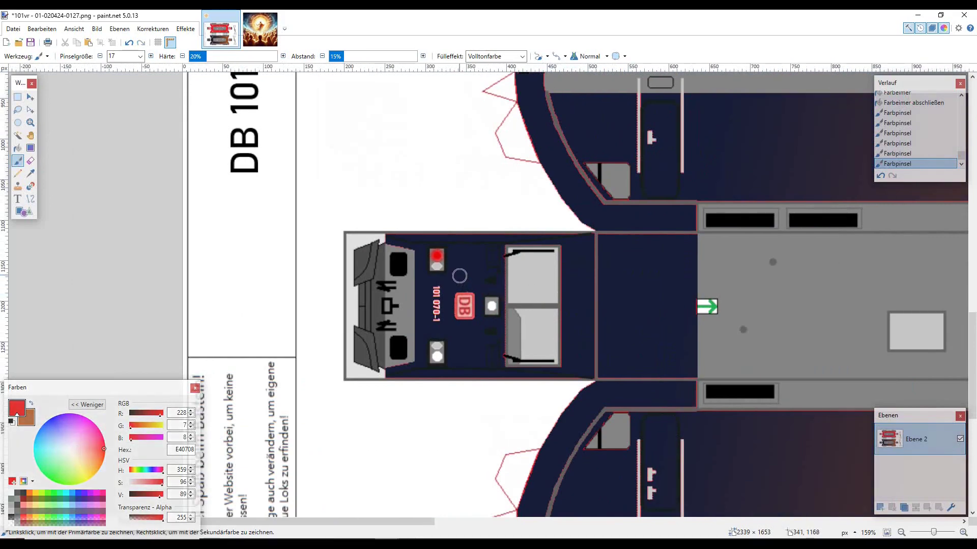
{"action": "scroll", "coordinate": [460, 277], "scroll_direction": "up", "scroll_amount": 6, "text": "ctrl"}
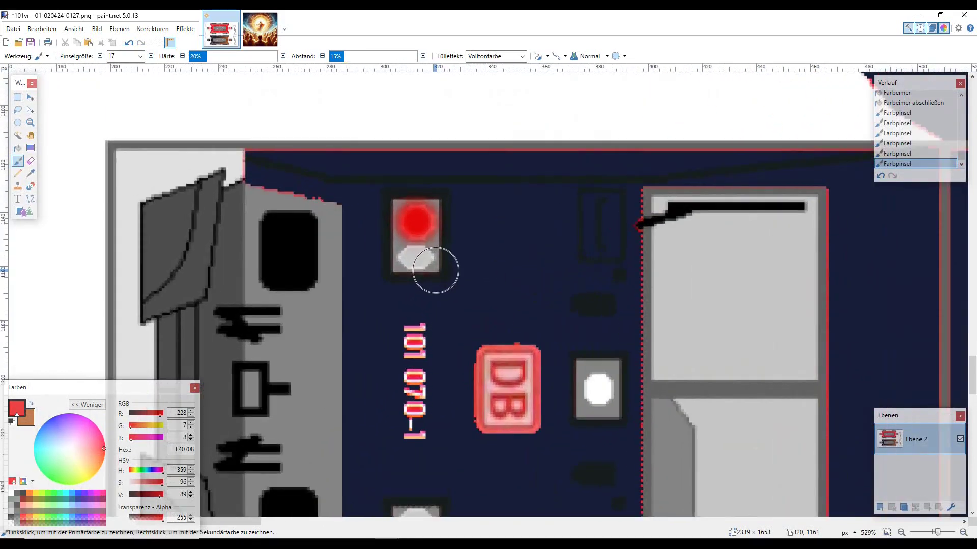
{"action": "scroll", "coordinate": [436, 270], "scroll_direction": "up", "scroll_amount": 5, "text": "ctrl"}
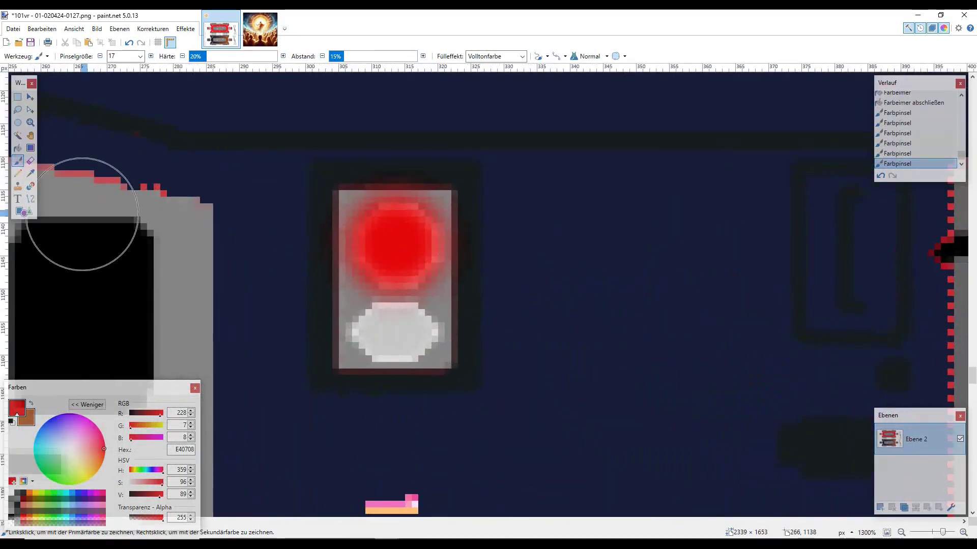
Undo all the soft red brush dabs on the upper headlight of the dark blue cab front
{"action": "left_click", "coordinate": [129, 43]}
{"action": "left_click", "coordinate": [129, 43]}
{"action": "left_click", "coordinate": [128, 43]}
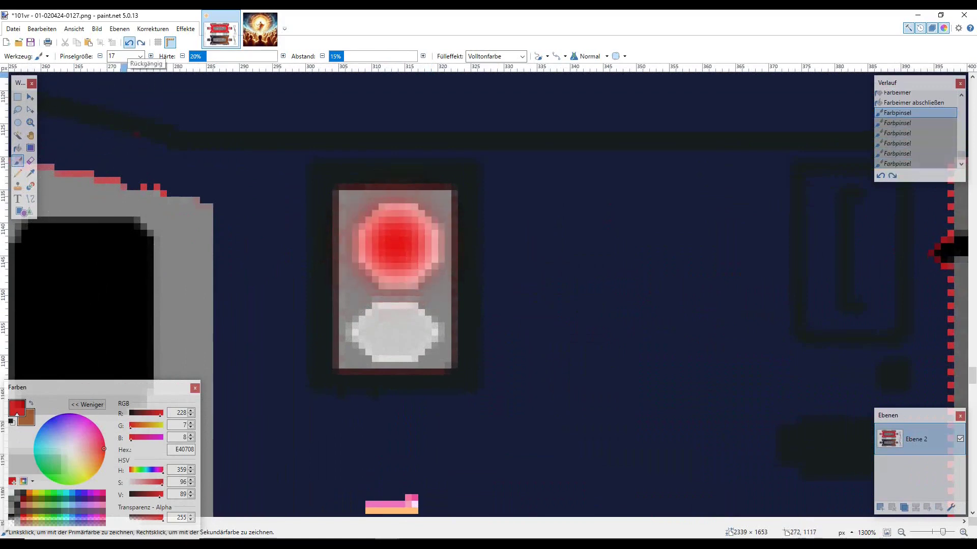
{"action": "left_click", "coordinate": [129, 43]}
{"action": "left_click", "coordinate": [128, 42]}
{"action": "left_click", "coordinate": [129, 43]}
{"action": "left_click", "coordinate": [129, 42]}
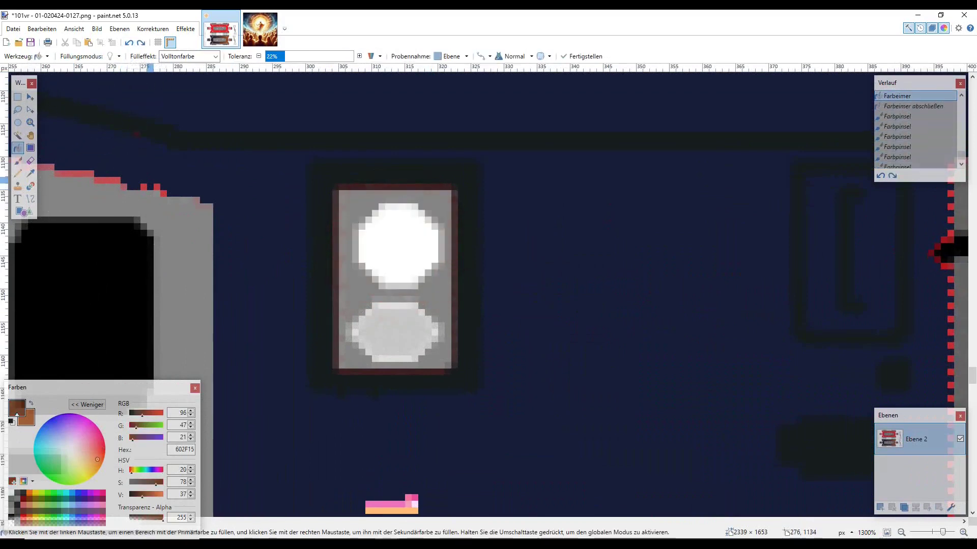
Cover both lamps of the dark blue cab front's upper headlight by stretching its grey housing pixels to 17 × 26 px
{"action": "left_click", "coordinate": [18, 97]}
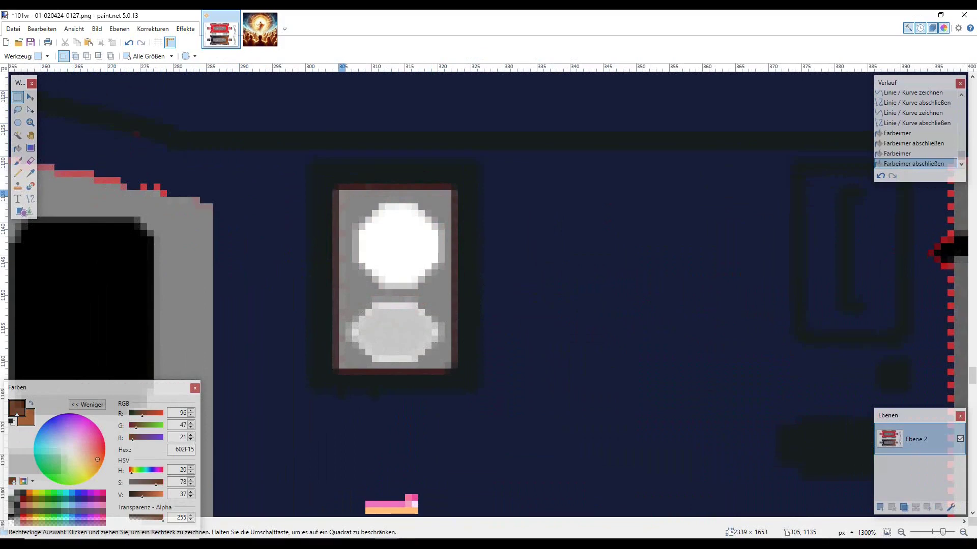
{"action": "left_click_drag", "start_coordinate": [342, 193], "coordinate": [464, 381]}
{"action": "left_click", "coordinate": [30, 96]}
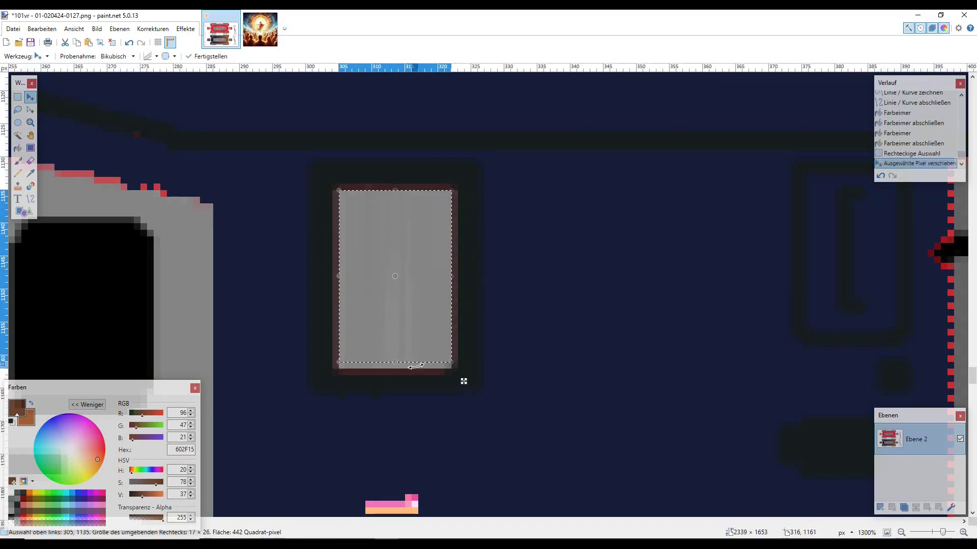
{"action": "key", "text": "ctrl+d"}
{"action": "scroll", "coordinate": [425, 265], "scroll_direction": "down", "scroll_amount": 10}
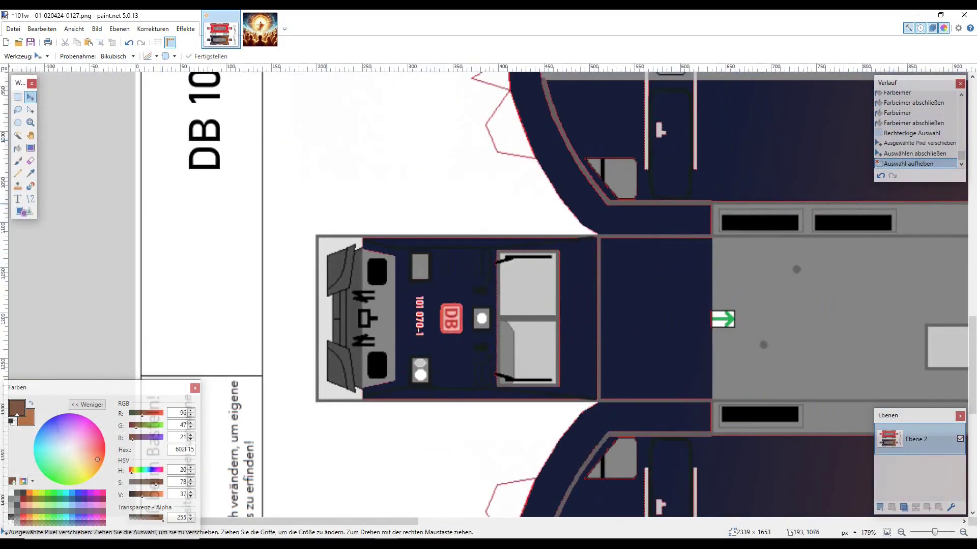
Rotate the whole image 90° counterclockwise and choose dark grey 404040 as the primary colour
{"action": "scroll", "coordinate": [326, 214], "scroll_direction": "down", "scroll_amount": 3, "text": "ctrl"}
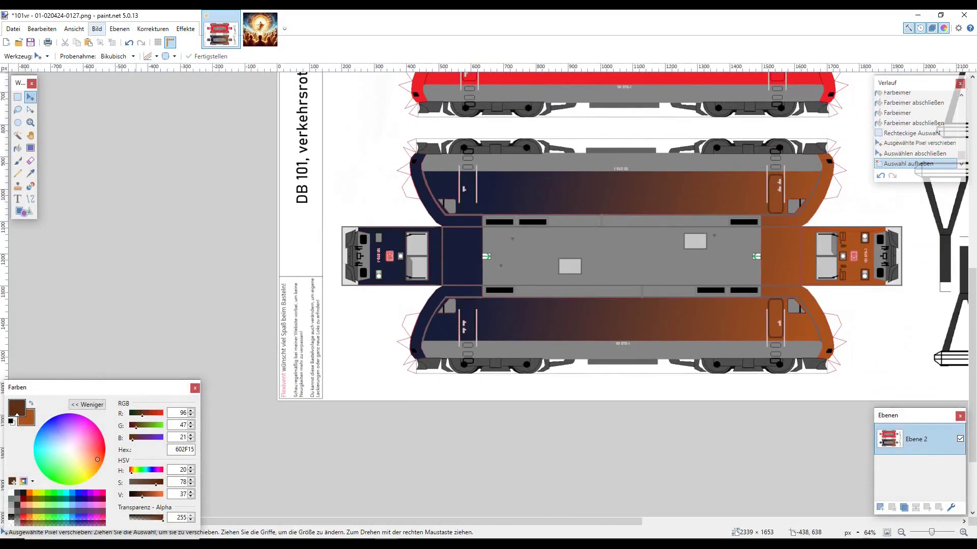
{"action": "left_click", "coordinate": [96, 29]}
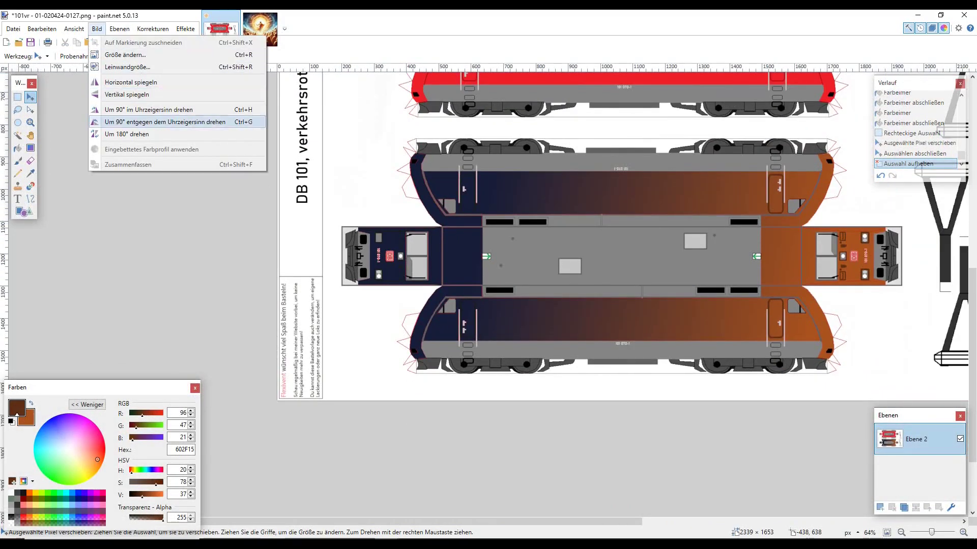
{"action": "left_click", "coordinate": [158, 122]}
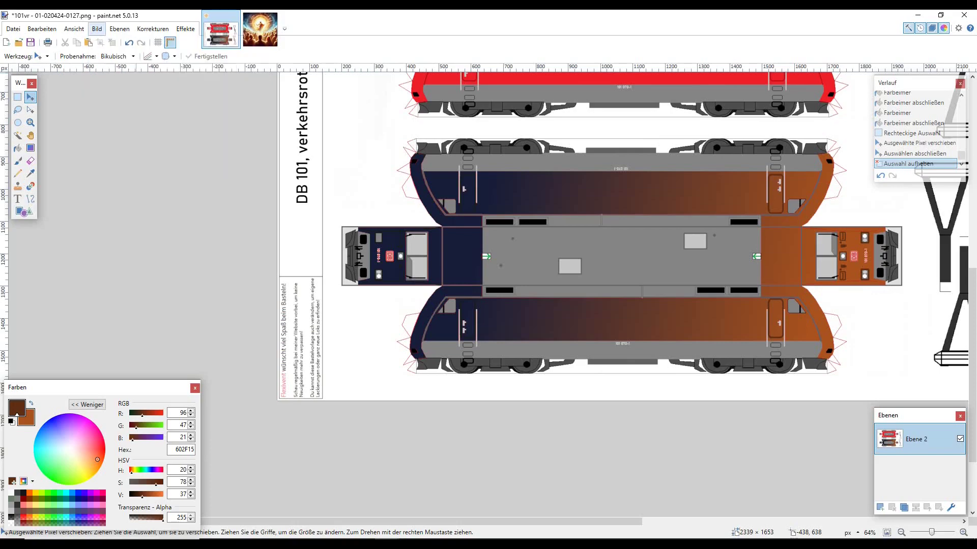
{"action": "scroll", "coordinate": [759, 304], "scroll_direction": "down", "scroll_amount": 4}
{"action": "scroll", "coordinate": [759, 304], "scroll_direction": "up", "scroll_amount": 2}
{"action": "scroll", "coordinate": [615, 261], "scroll_direction": "up", "scroll_amount": 6}
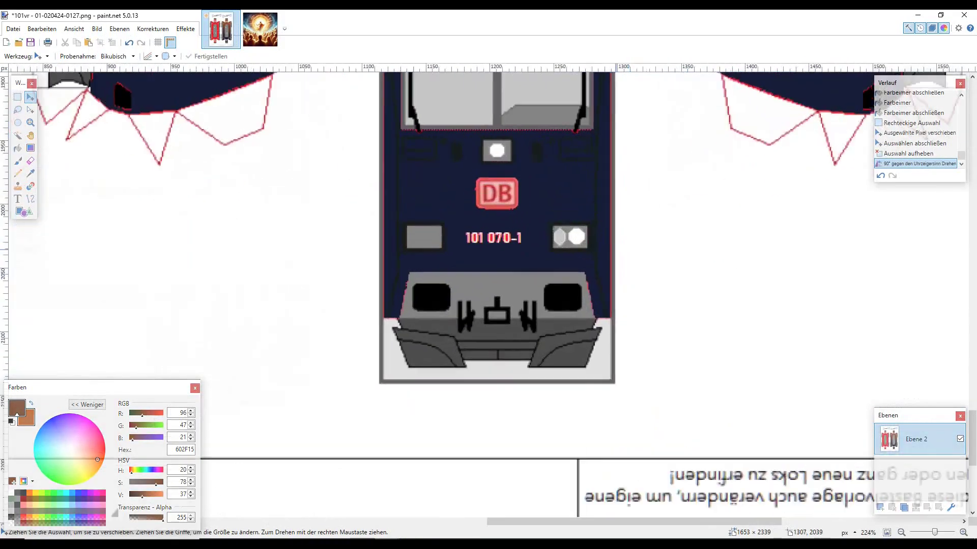
{"action": "scroll", "coordinate": [636, 267], "scroll_direction": "up", "scroll_amount": 3}
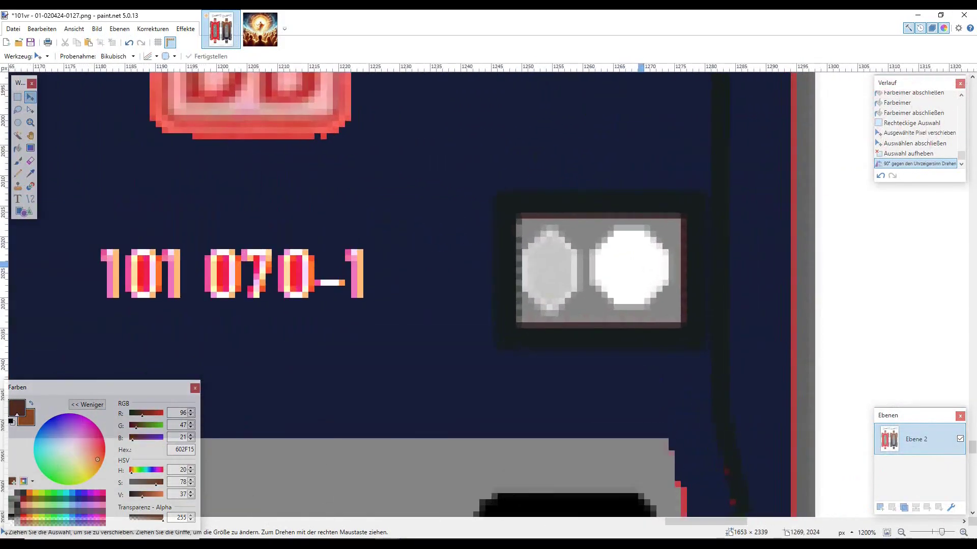
{"action": "scroll", "coordinate": [305, 260], "scroll_direction": "left", "scroll_amount": 5}
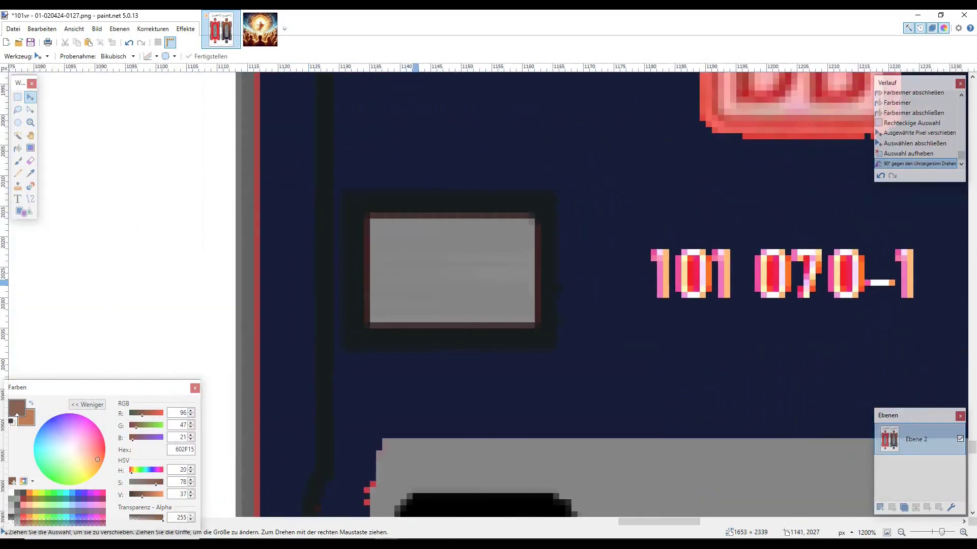
{"action": "scroll", "coordinate": [305, 259], "scroll_direction": "up", "scroll_amount": 2}
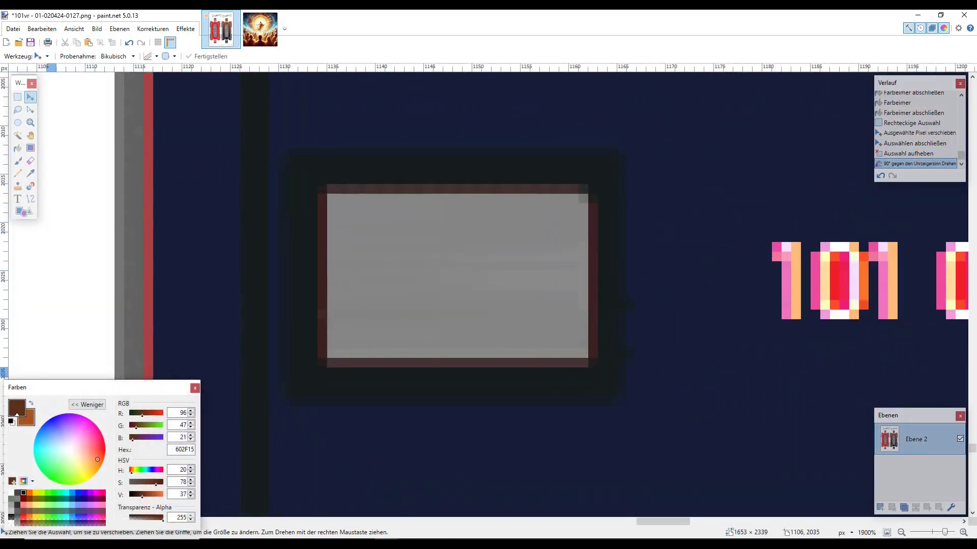
{"action": "left_click", "coordinate": [18, 493]}
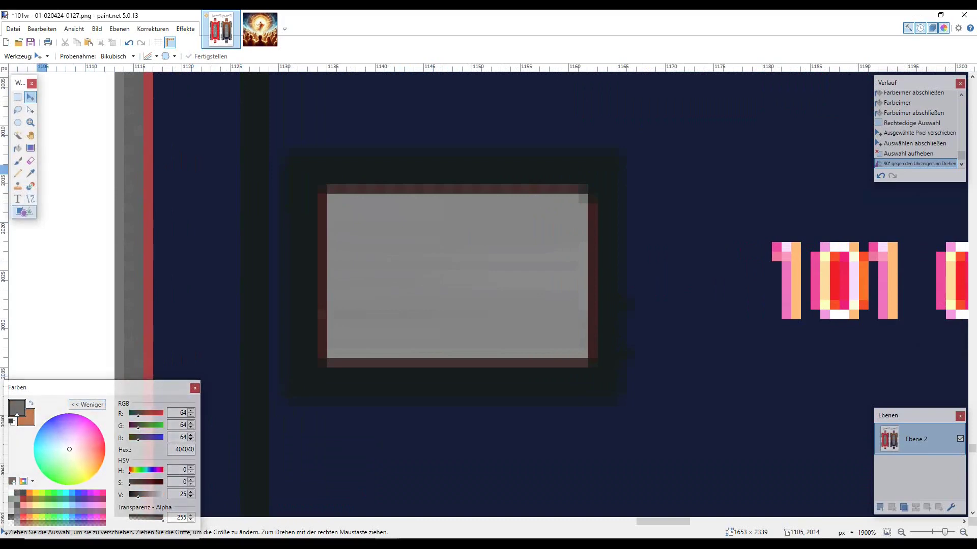
{"action": "left_click", "coordinate": [24, 212]}
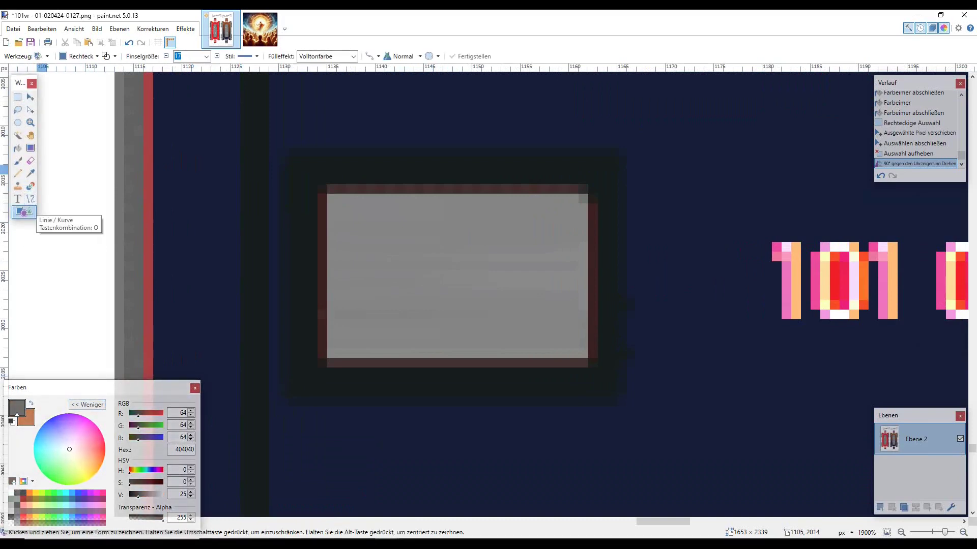
{"action": "key", "text": "b"}
{"action": "left_click", "coordinate": [390, 269]}
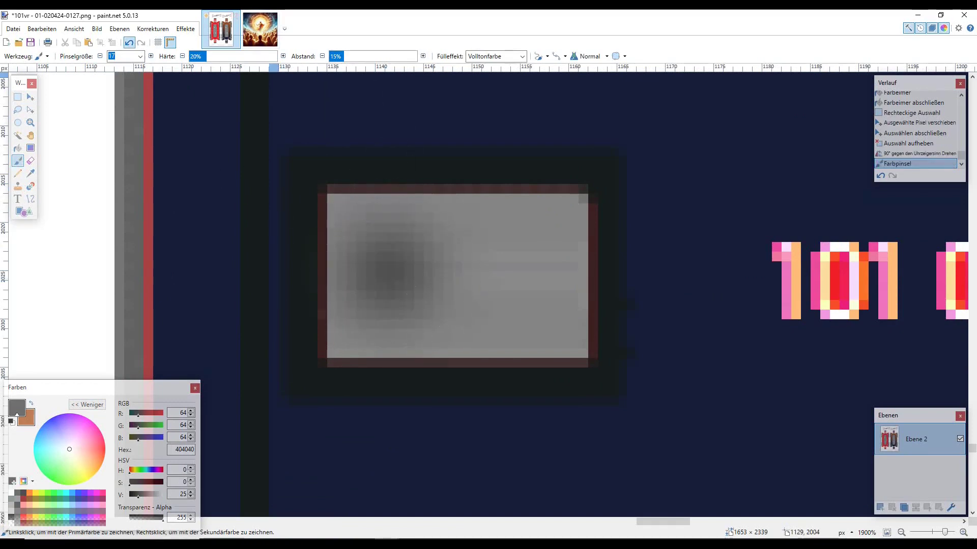
{"action": "left_click", "coordinate": [129, 42]}
{"action": "left_click", "coordinate": [140, 56]}
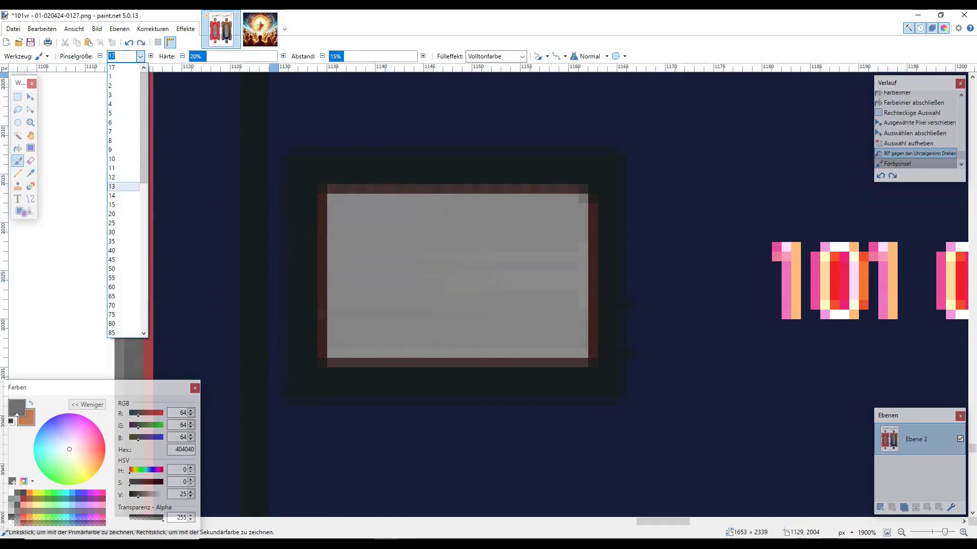
Switch to the Shapes tool and set it to draw ellipses
{"action": "left_click", "coordinate": [25, 212]}
{"action": "left_click", "coordinate": [26, 212]}
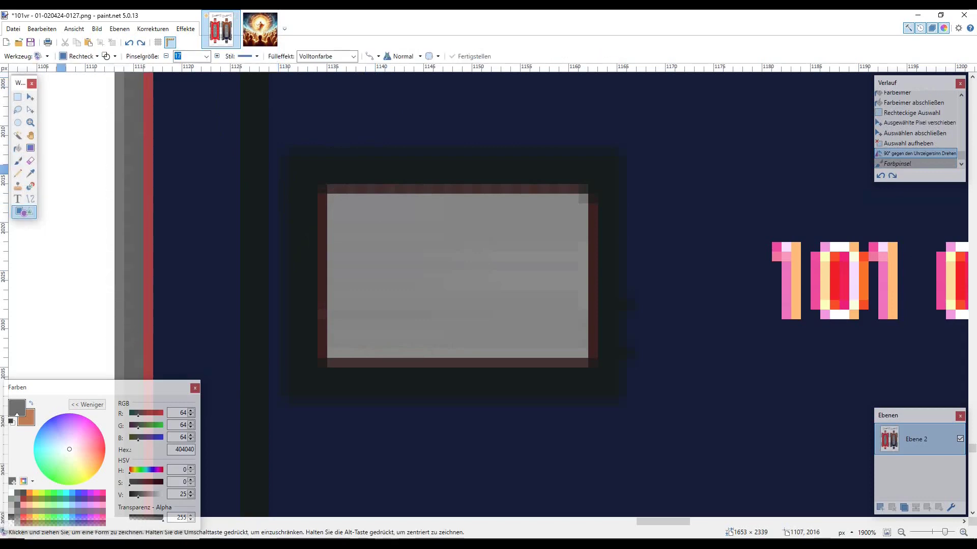
{"action": "left_click", "coordinate": [79, 56]}
{"action": "left_click", "coordinate": [101, 81]}
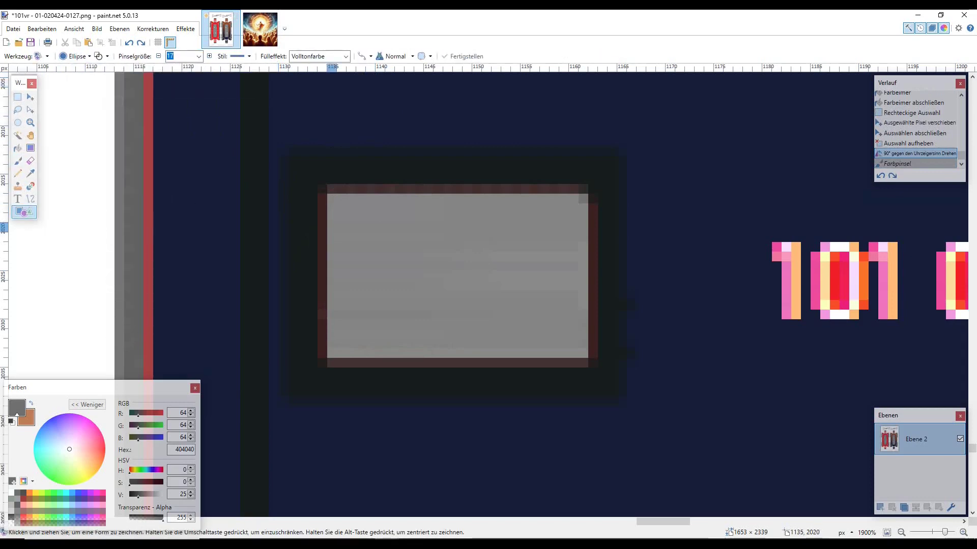
Try drawing a dark grey ellipse as the left lamp of the blank headlight, reducing its outline width to 9 px
{"action": "left_click_drag", "start_coordinate": [341, 227], "coordinate": [362, 258]}
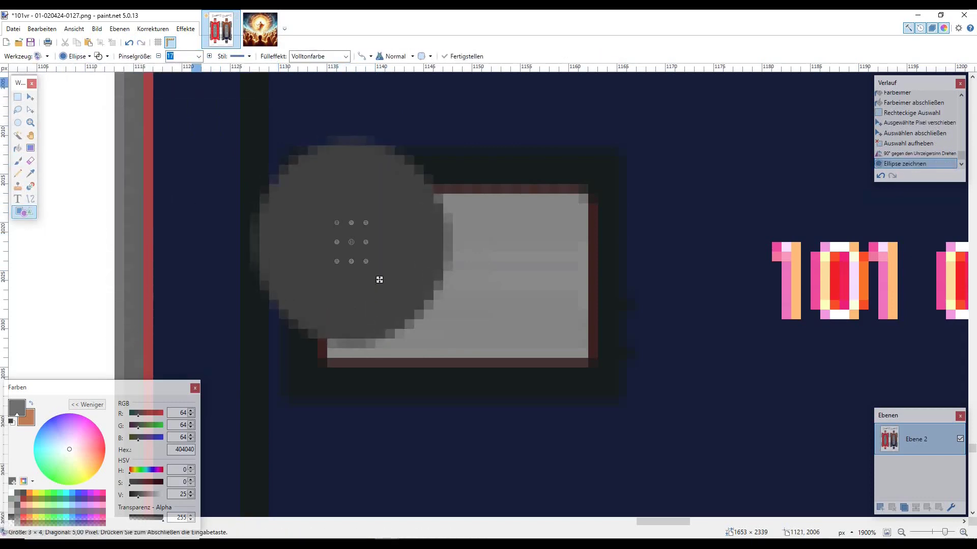
{"action": "key", "text": "bracketleft"}
{"action": "key", "text": "bracketleft"}
{"action": "key", "text": "bracketleft"}
{"action": "key", "text": "bracketleft"}
{"action": "key", "text": "bracketleft"}
{"action": "key", "text": "bracketleft"}
{"action": "key", "text": "bracketleft"}
{"action": "key", "text": "bracketleft"}
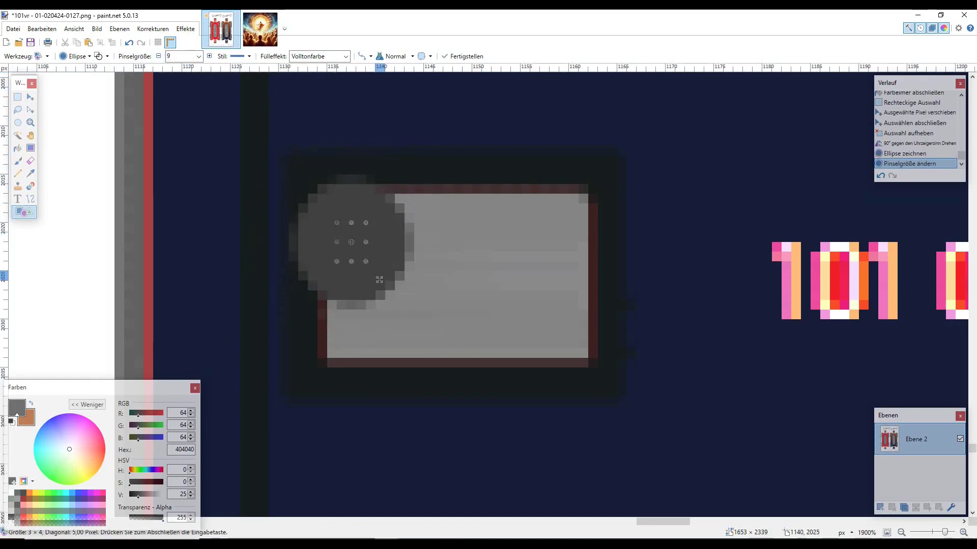
{"action": "left_click_drag", "start_coordinate": [379, 280], "coordinate": [429, 318]}
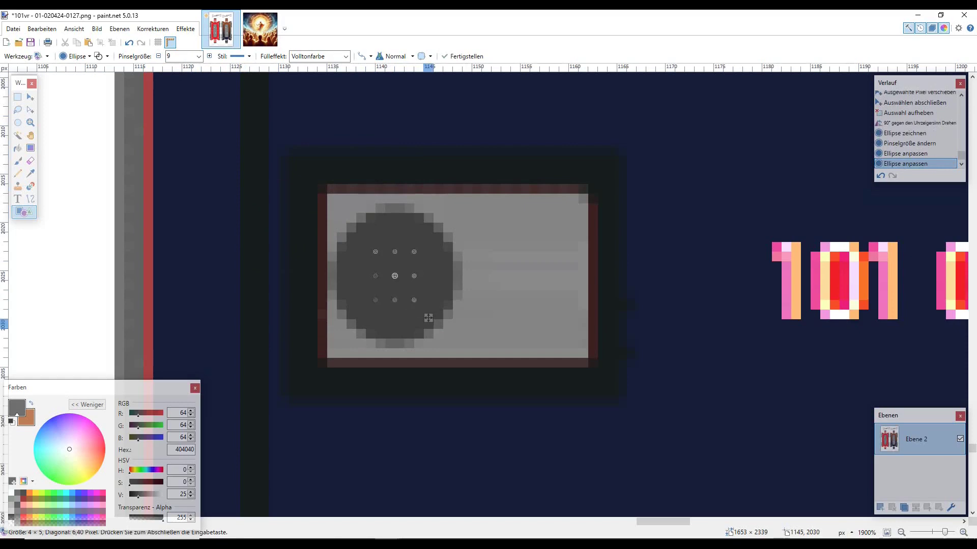
{"action": "mouse_move", "coordinate": [428, 318]}
{"action": "left_mouse_down"}
{"action": "mouse_move", "coordinate": [409, 318]}
{"action": "mouse_move", "coordinate": [428, 318]}
{"action": "left_mouse_up"}
Undo the thick-outlined dark grey ellipse in the blank headlight, including its resizing and placement
{"action": "left_click", "coordinate": [129, 42]}
{"action": "left_click", "coordinate": [128, 42]}
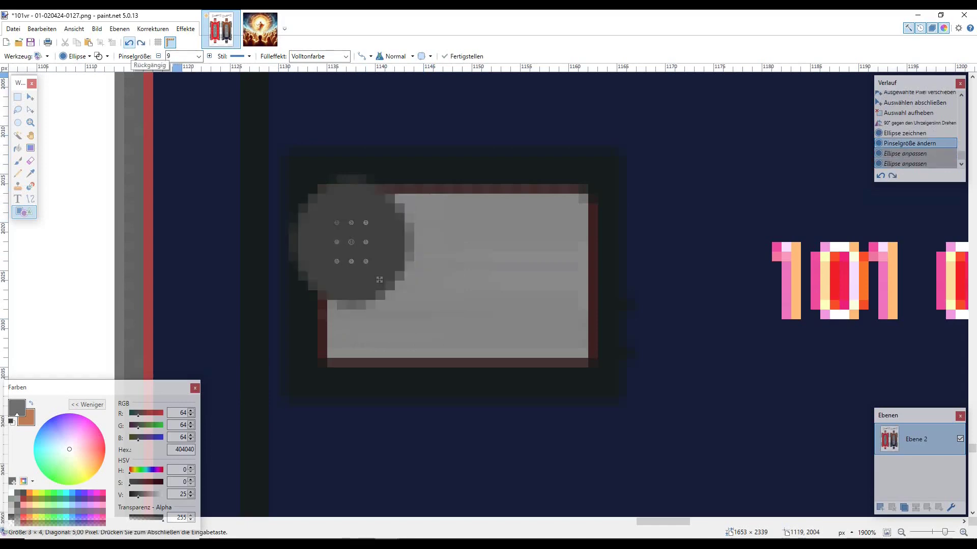
{"action": "left_click", "coordinate": [129, 42]}
{"action": "left_click", "coordinate": [129, 42]}
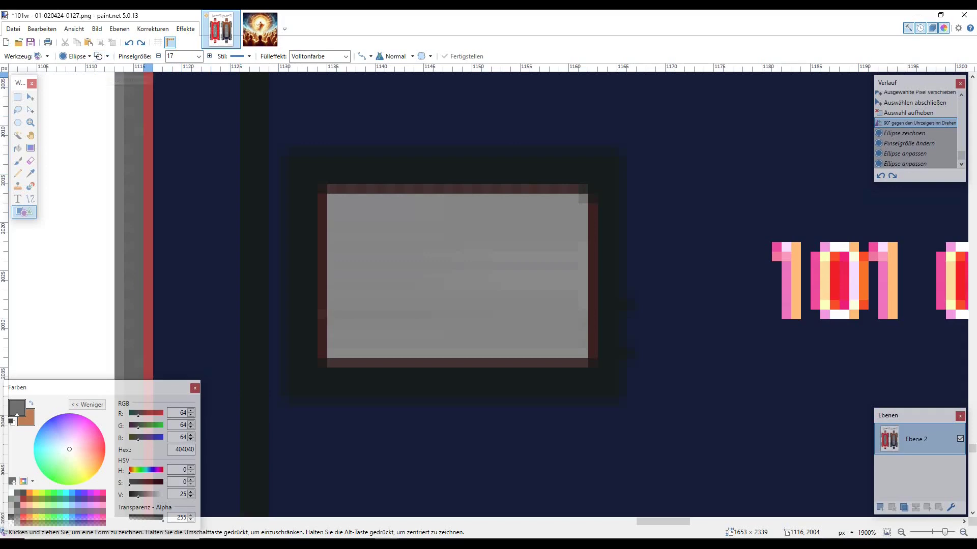
Draw two side-by-side dark grey lamp circles, about 12 × 12 px with a 1 px outline, inside the blank headlight
{"action": "left_click", "coordinate": [199, 56]}
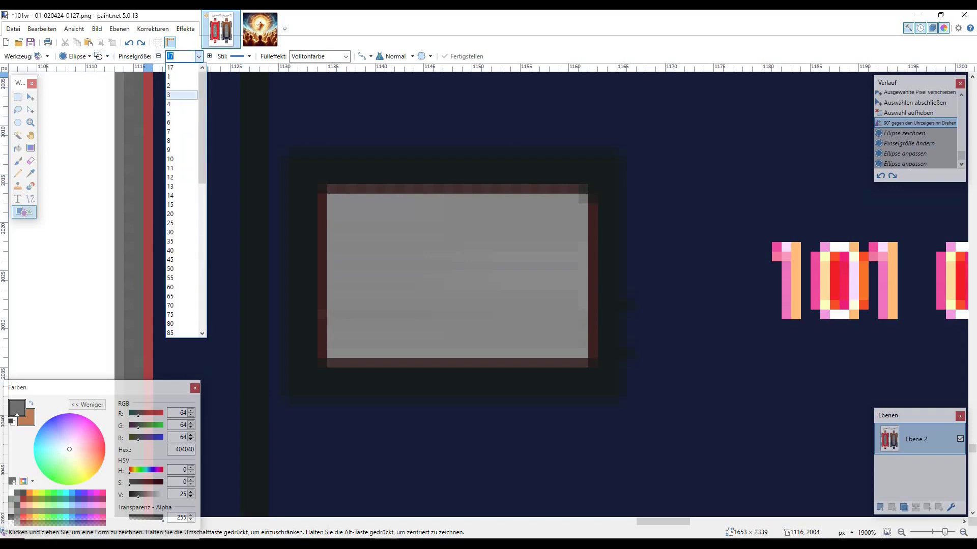
{"action": "left_click", "coordinate": [173, 77]}
{"action": "mouse_move", "coordinate": [340, 206]}
{"action": "left_mouse_down"}
{"action": "mouse_move", "coordinate": [477, 352]}
{"action": "mouse_move", "coordinate": [438, 324]}
{"action": "mouse_move", "coordinate": [468, 342]}
{"action": "mouse_move", "coordinate": [459, 354]}
{"action": "left_mouse_up"}
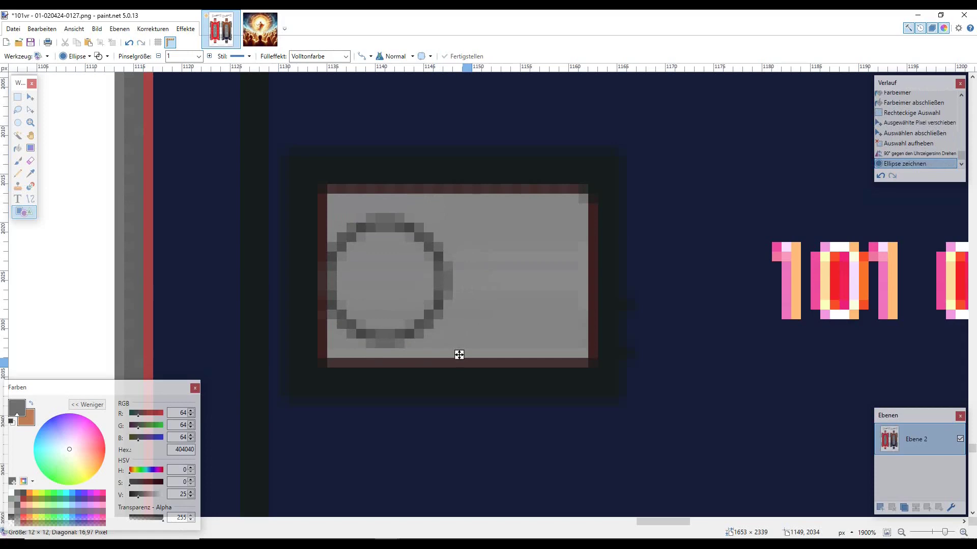
{"action": "left_click_drag", "start_coordinate": [459, 354], "coordinate": [459, 345]}
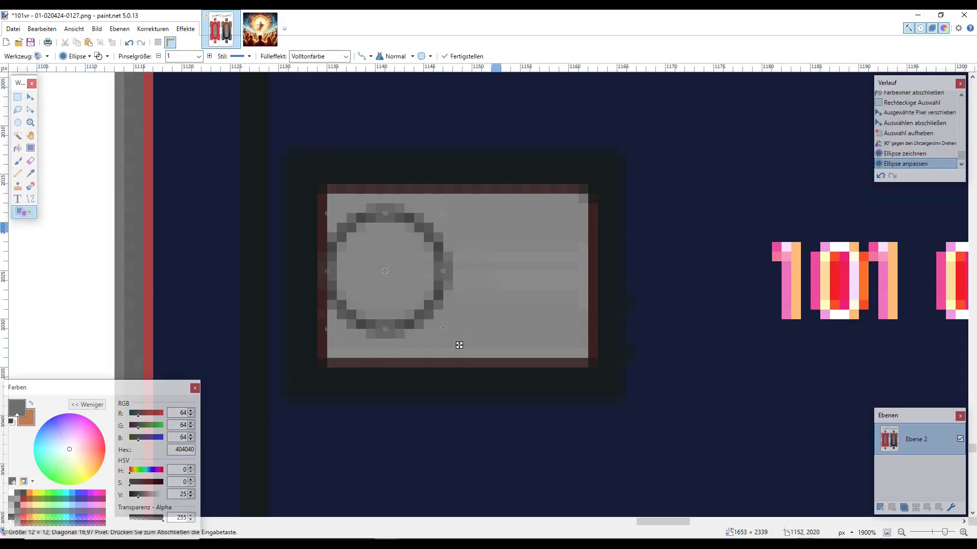
{"action": "key", "text": "Return"}
{"action": "left_click_drag", "start_coordinate": [332, 209], "coordinate": [594, 346]}
{"action": "left_click", "coordinate": [294, 169]}
Examine the outlined lamps on the dark blue cab front against the opposite headlight and the centre lamp below the windscreen
{"action": "scroll", "coordinate": [294, 169], "scroll_direction": "down", "scroll_amount": 10}
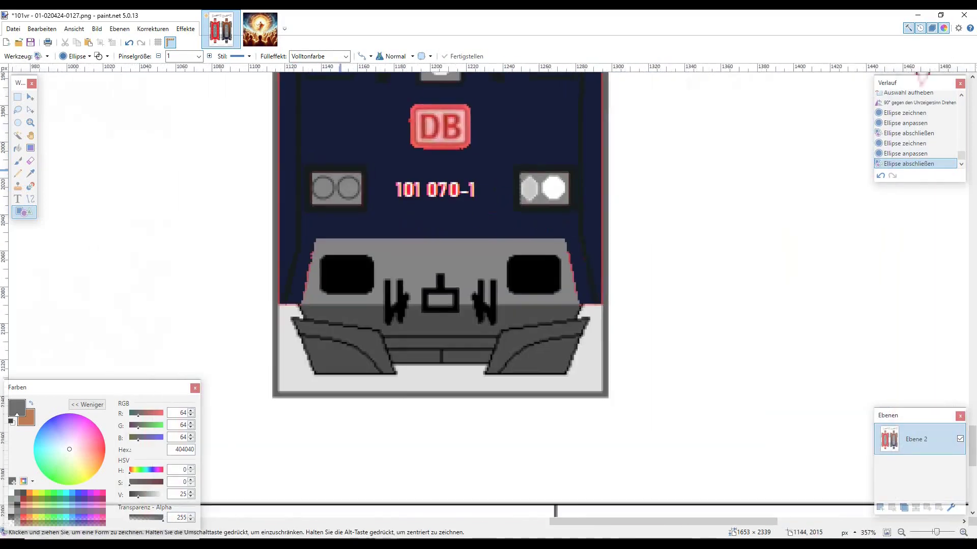
{"action": "scroll", "coordinate": [392, 184], "scroll_direction": "up", "scroll_amount": 2}
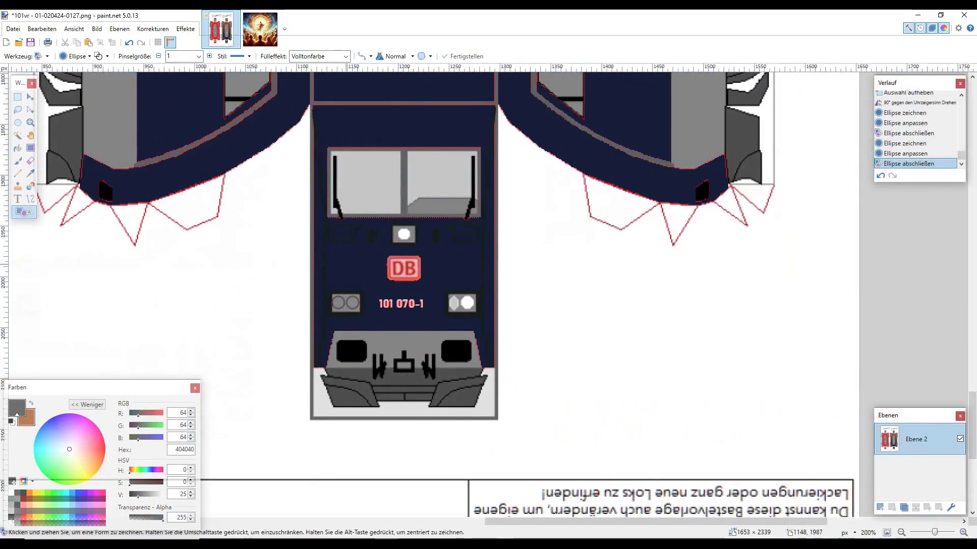
{"action": "scroll", "coordinate": [350, 300], "scroll_direction": "up", "scroll_amount": 5}
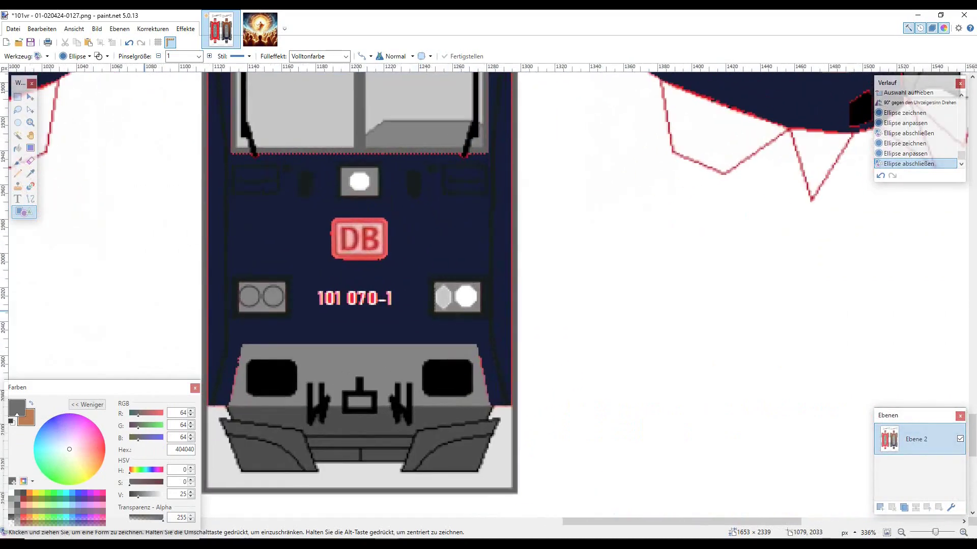
{"action": "scroll", "coordinate": [219, 290], "scroll_direction": "up", "scroll_amount": 3}
{"action": "scroll", "coordinate": [355, 276], "scroll_direction": "down", "scroll_amount": 4}
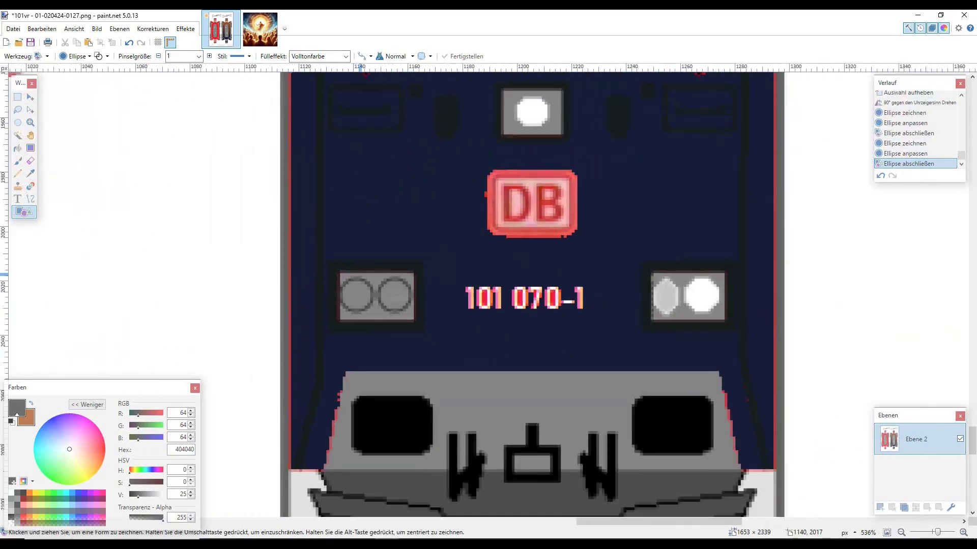
{"action": "scroll", "coordinate": [526, 259], "scroll_direction": "right", "scroll_amount": 3}
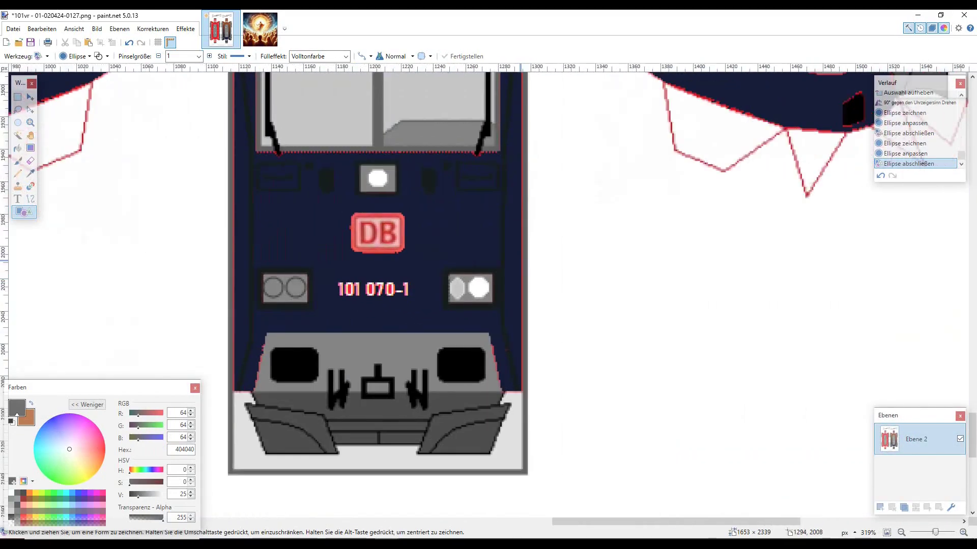
{"action": "scroll", "coordinate": [285, 297], "scroll_direction": "up", "scroll_amount": 2}
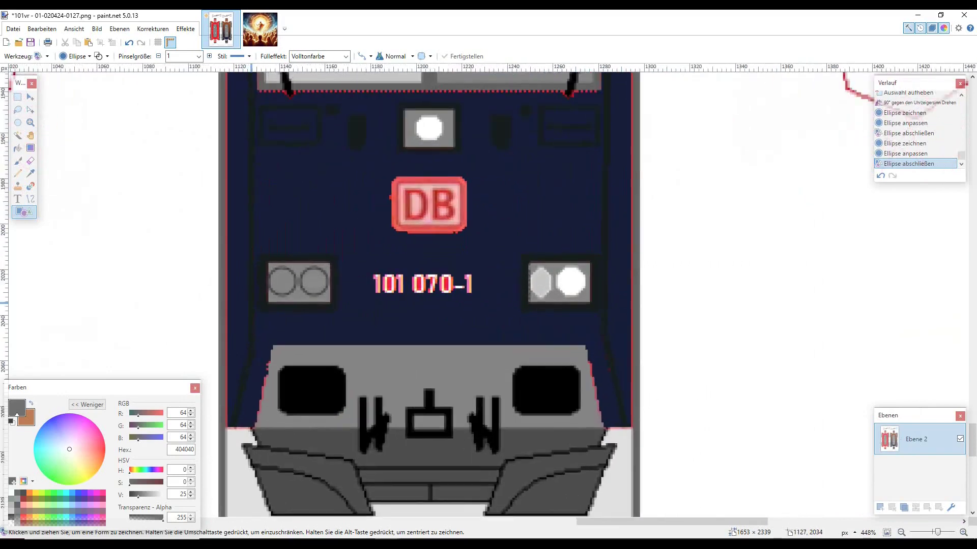
{"action": "scroll", "coordinate": [294, 260], "scroll_direction": "up", "scroll_amount": 3}
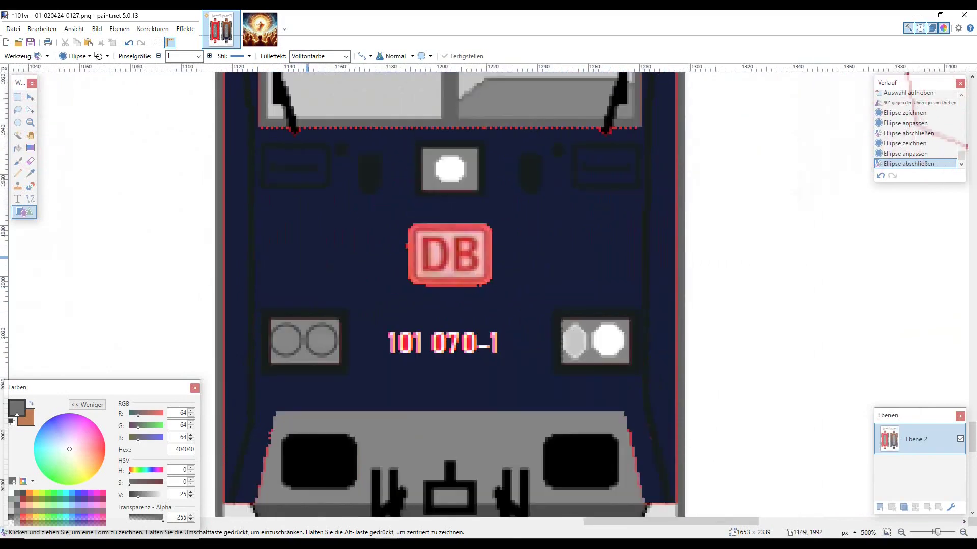
{"action": "scroll", "coordinate": [435, 307], "scroll_direction": "up", "scroll_amount": 1}
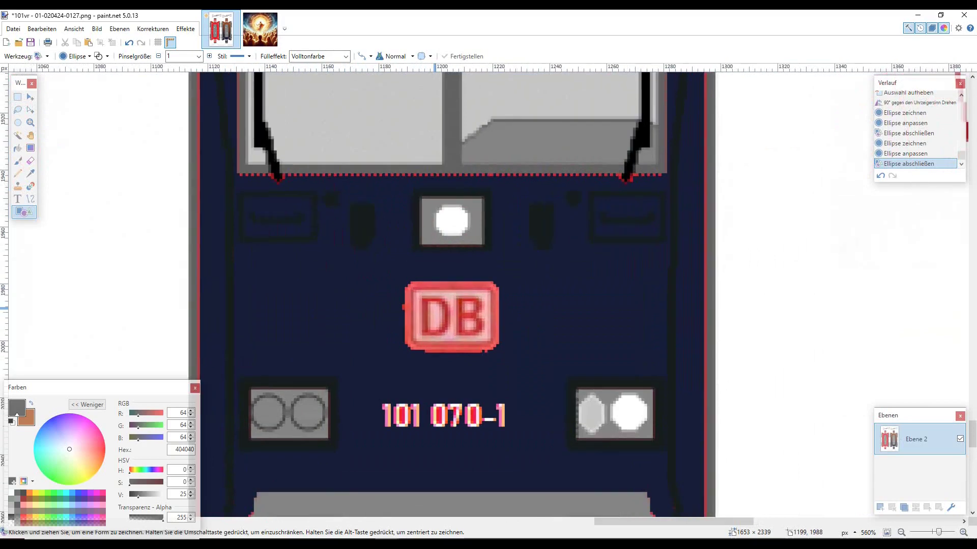
{"action": "scroll", "coordinate": [438, 333], "scroll_direction": "up", "scroll_amount": 5}
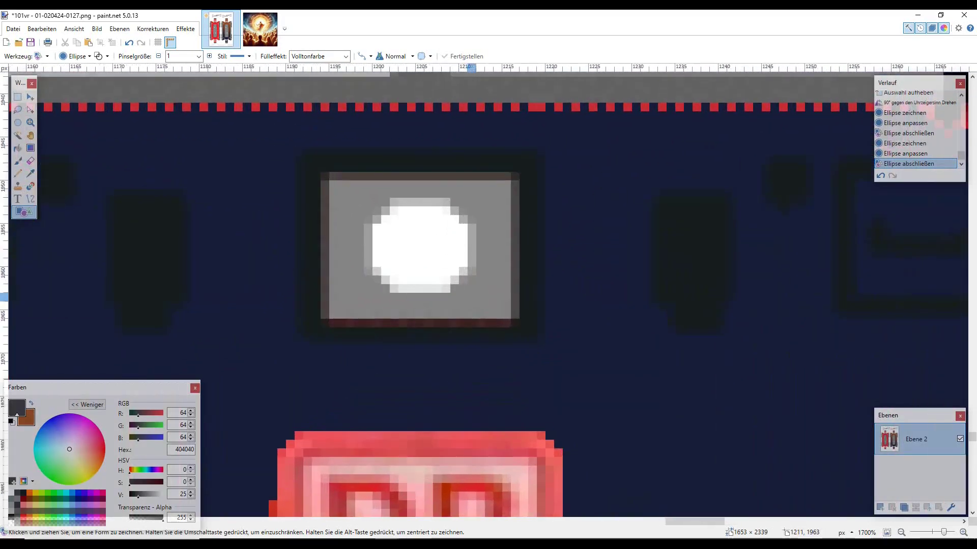
Cover the white centre lamp below the dark blue cab's windscreen by stretching its grey housing pixels to 21 × 16 px
{"action": "left_click", "coordinate": [18, 96]}
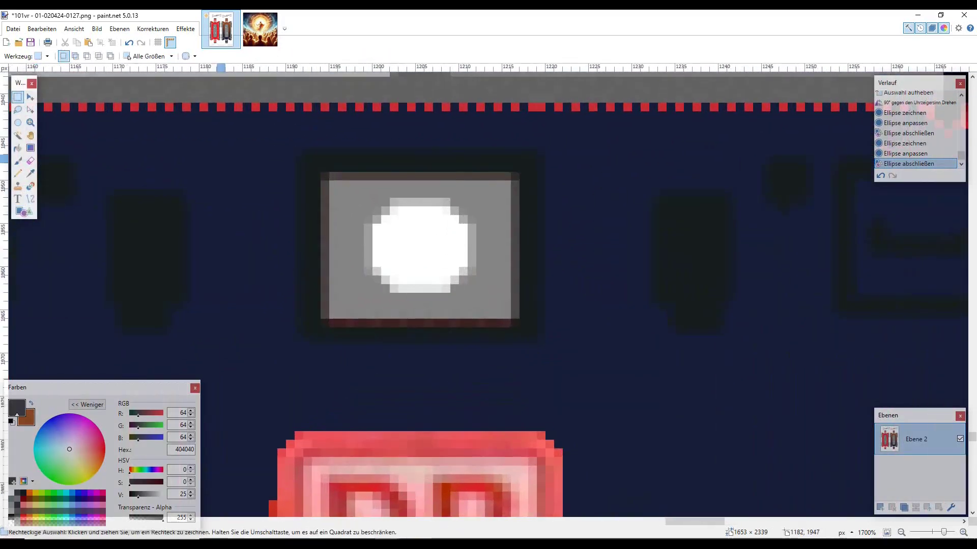
{"action": "left_click_drag", "start_coordinate": [331, 181], "coordinate": [529, 332]}
{"action": "key", "text": "m"}
{"action": "key", "text": "ctrl+d"}
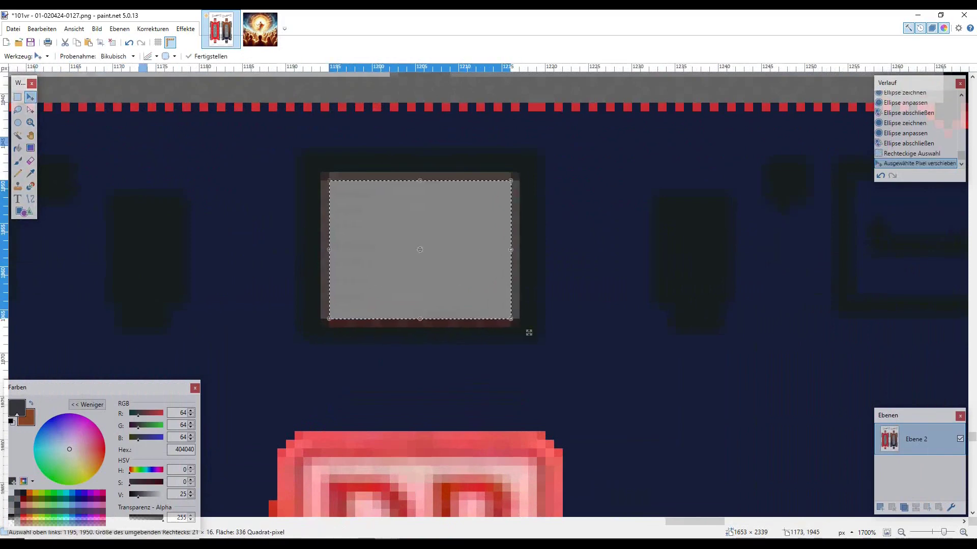
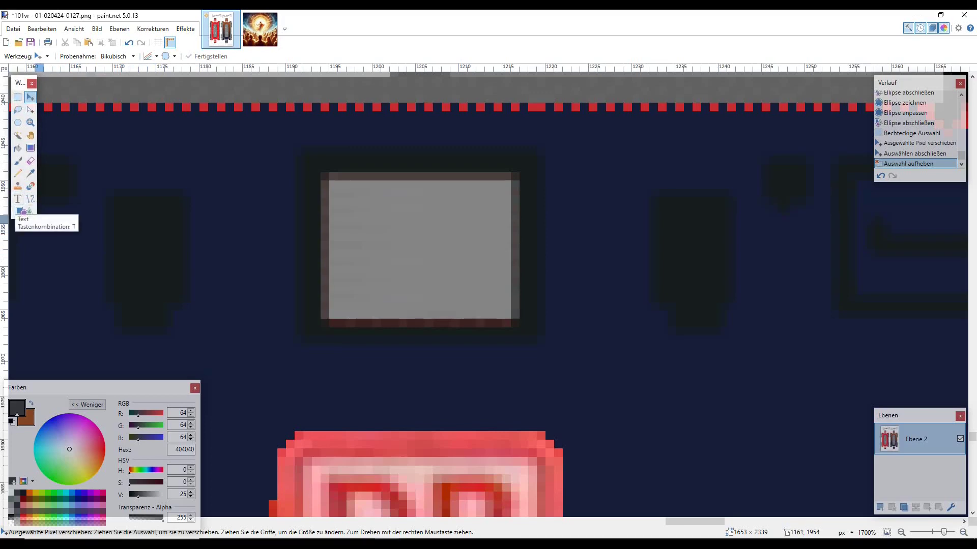
Draw a dark grey circle of 14 × 14 px with a 1 px outline inside the grey lamp housing below the windscreen
{"action": "left_click", "coordinate": [25, 213]}
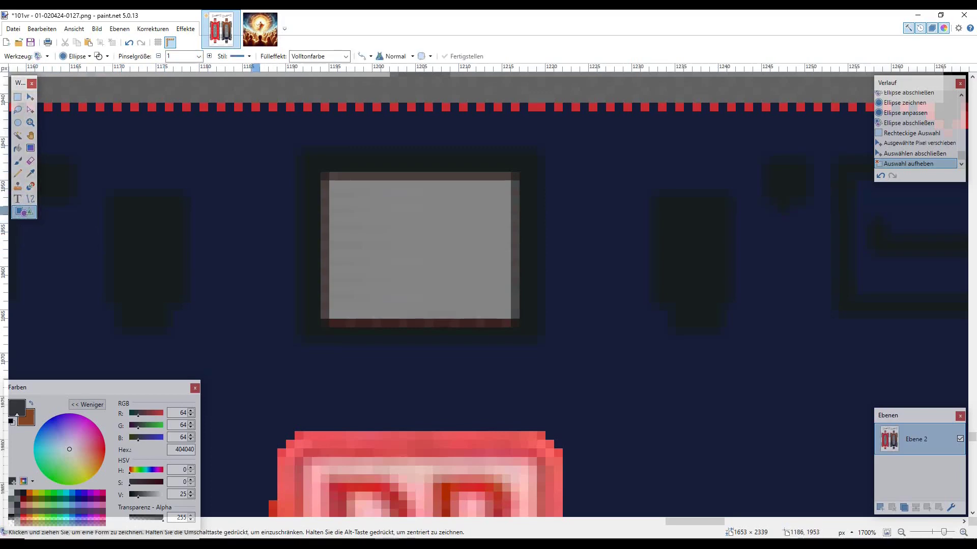
{"action": "mouse_move", "coordinate": [341, 184]}
{"action": "left_mouse_down"}
{"action": "mouse_move", "coordinate": [448, 295]}
{"action": "mouse_move", "coordinate": [479, 305]}
{"action": "mouse_move", "coordinate": [475, 326]}
{"action": "mouse_move", "coordinate": [492, 326]}
{"action": "left_mouse_up"}
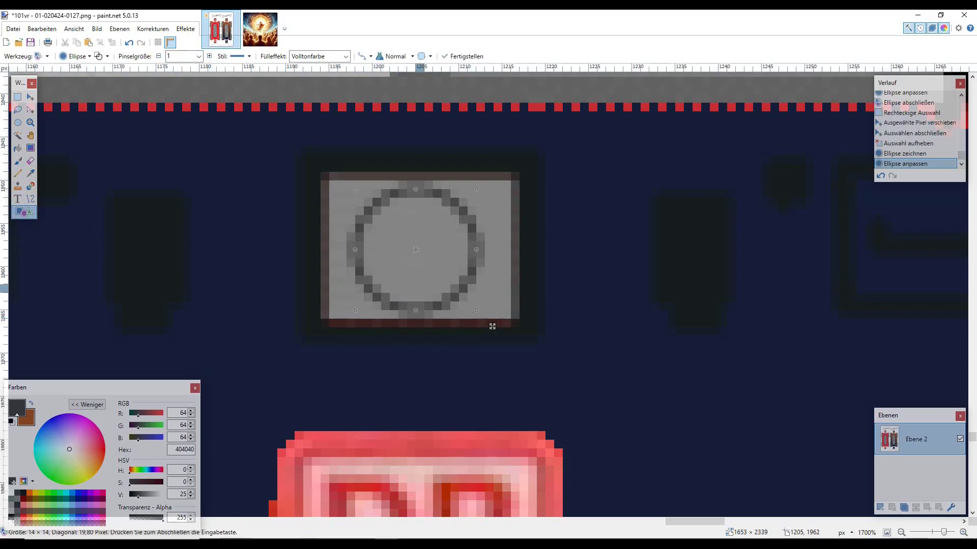
{"action": "key", "text": "Return"}
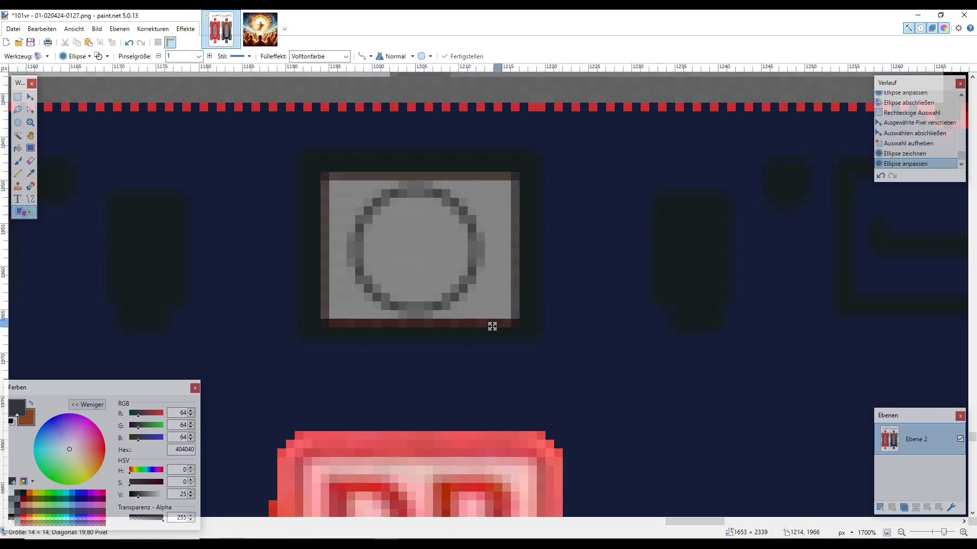
{"action": "left_click_drag", "start_coordinate": [495, 326], "coordinate": [495, 325]}
{"action": "left_click_drag", "start_coordinate": [477, 248], "coordinate": [482, 249]}
{"action": "key", "text": "Return"}
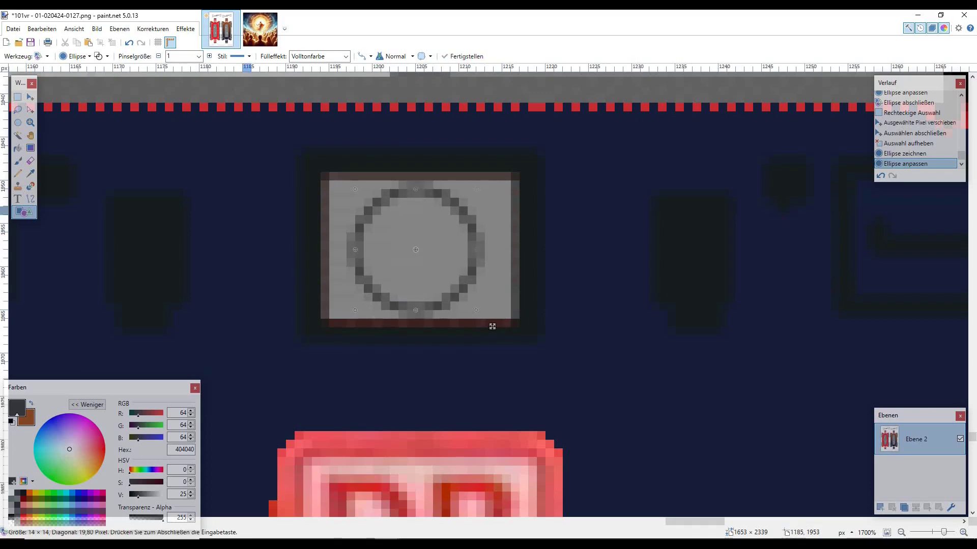
{"action": "scroll", "coordinate": [290, 268], "scroll_direction": "down", "scroll_amount": 5}
{"action": "scroll", "coordinate": [290, 267], "scroll_direction": "down", "scroll_amount": 3}
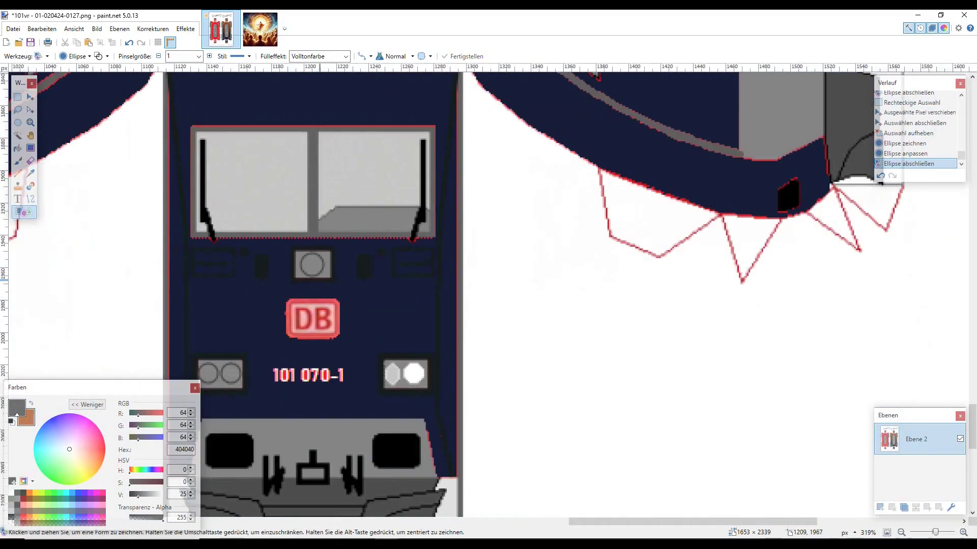
{"action": "scroll", "coordinate": [328, 270], "scroll_direction": "up", "scroll_amount": 7}
{"action": "key", "text": "ctrl+z"}
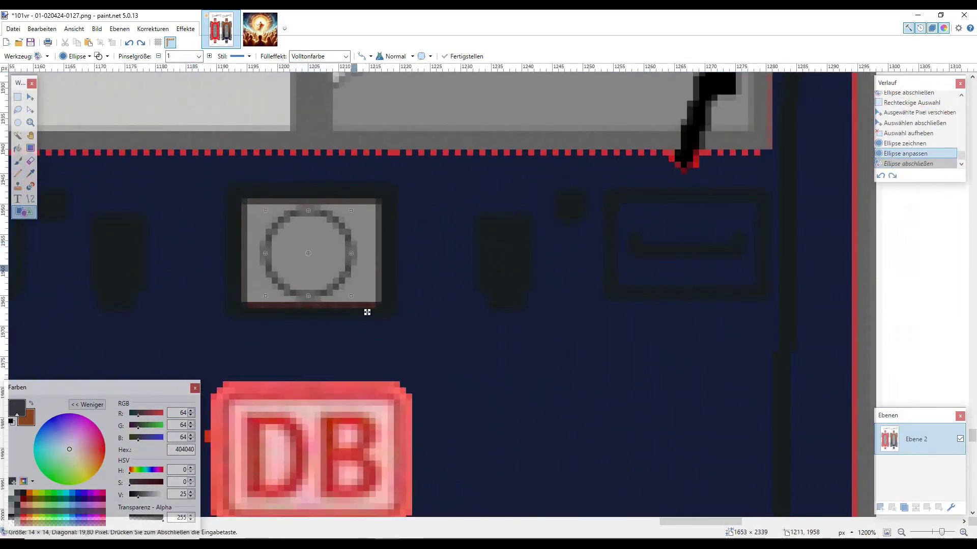
{"action": "left_click_drag", "start_coordinate": [367, 312], "coordinate": [367, 312]}
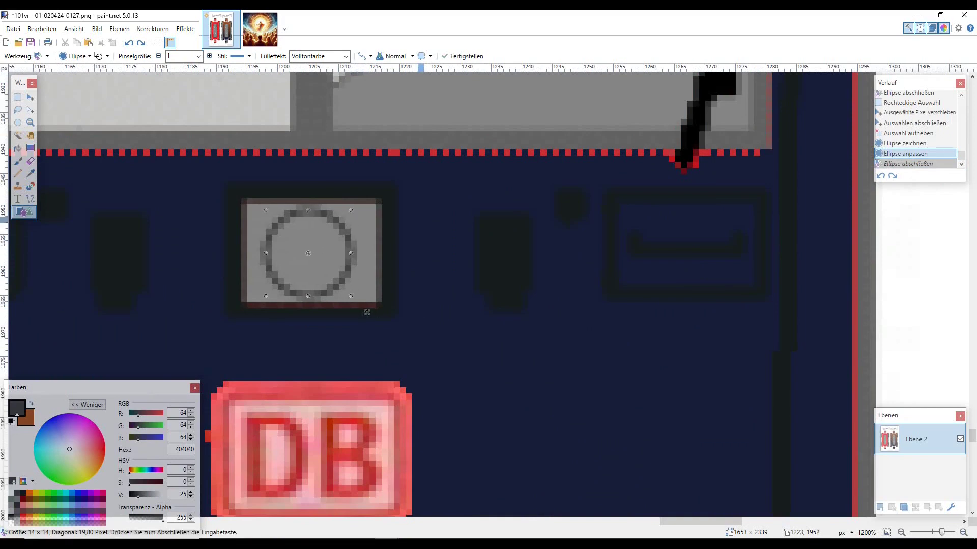
{"action": "key", "text": "Return"}
Shift an 8 × 24 px strip covering the right edge of the centre lamp housing 1 px to the left
{"action": "left_click", "coordinate": [17, 97]}
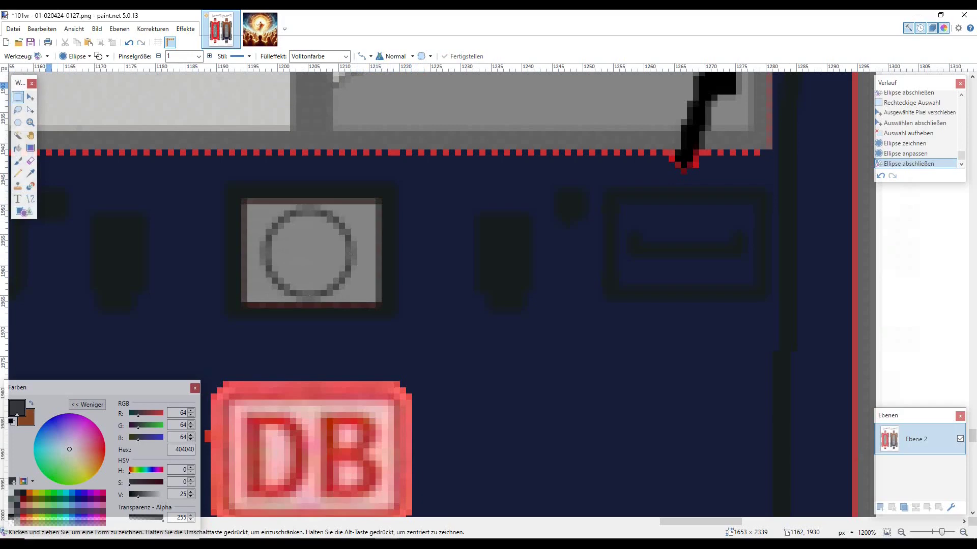
{"action": "left_click_drag", "start_coordinate": [419, 183], "coordinate": [370, 327]}
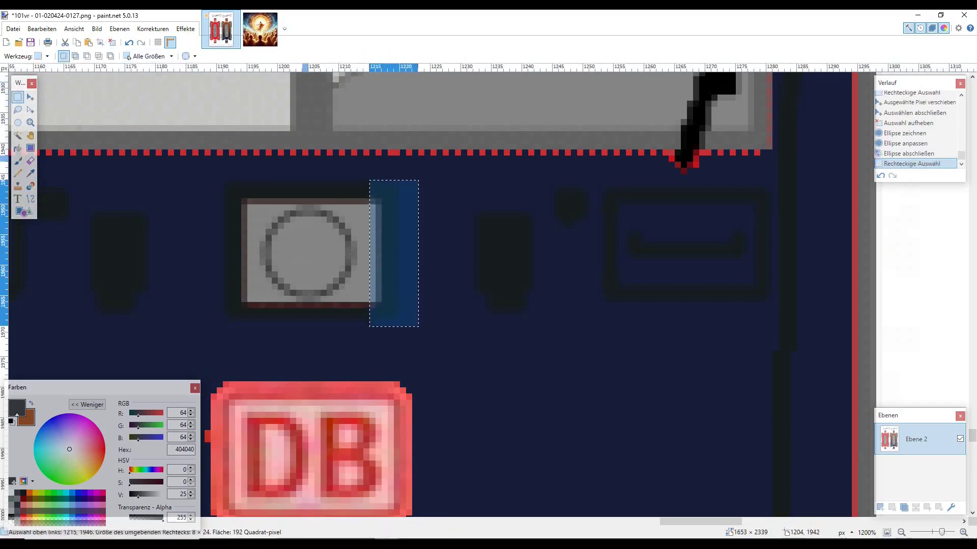
{"action": "left_click", "coordinate": [30, 97]}
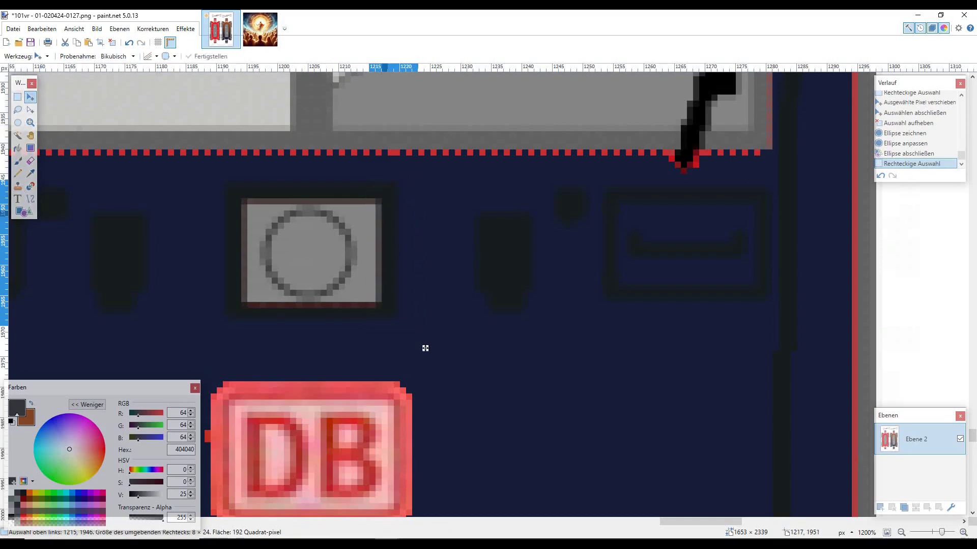
{"action": "left_click_drag", "start_coordinate": [426, 348], "coordinate": [419, 349]}
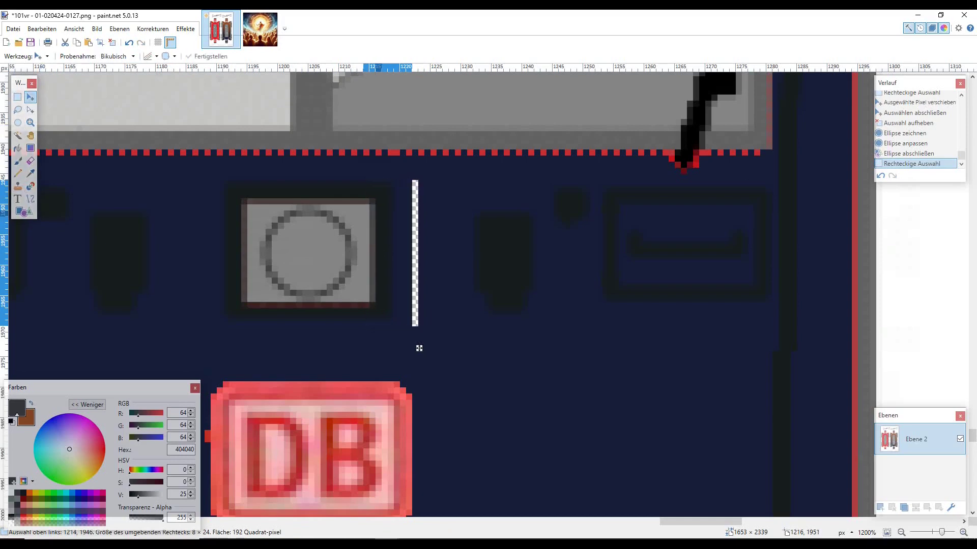
{"action": "scroll", "coordinate": [640, 429], "scroll_direction": "up", "scroll_amount": 3}
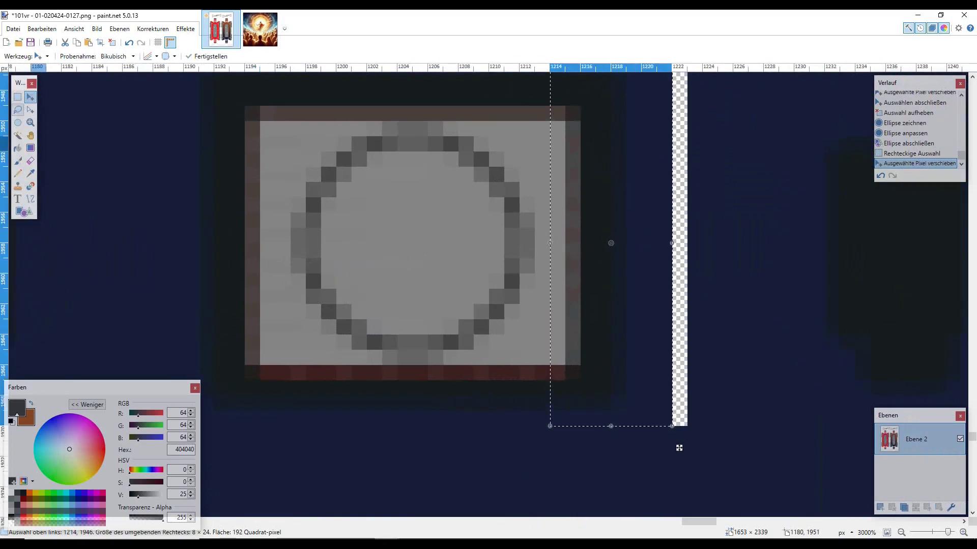
{"action": "key", "text": "s"}
{"action": "left_click_drag", "start_coordinate": [261, 229], "coordinate": [581, 274]}
{"action": "key", "text": "m"}
{"action": "key", "text": "m"}
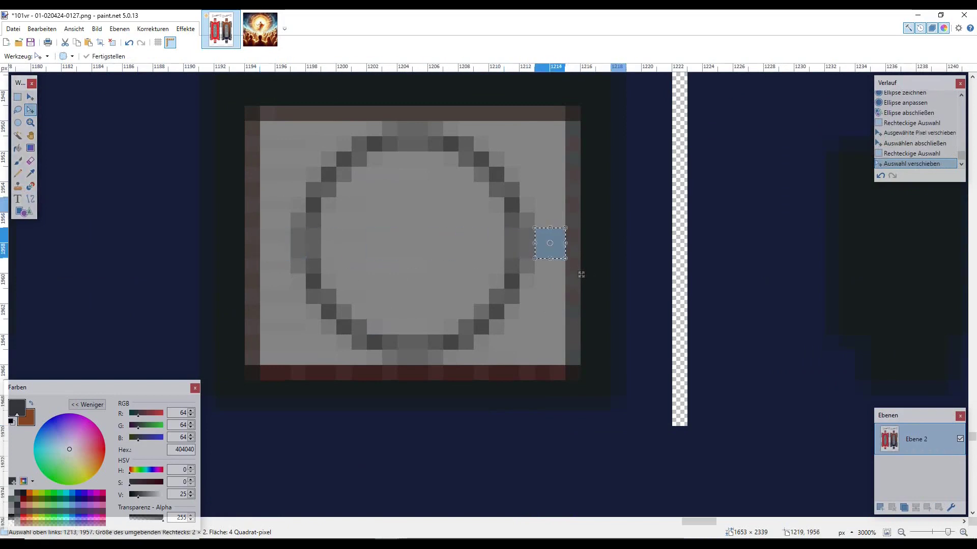
{"action": "key", "text": "ctrl+minus"}
{"action": "scroll", "coordinate": [549, 181], "scroll_direction": "down", "scroll_amount": 1}
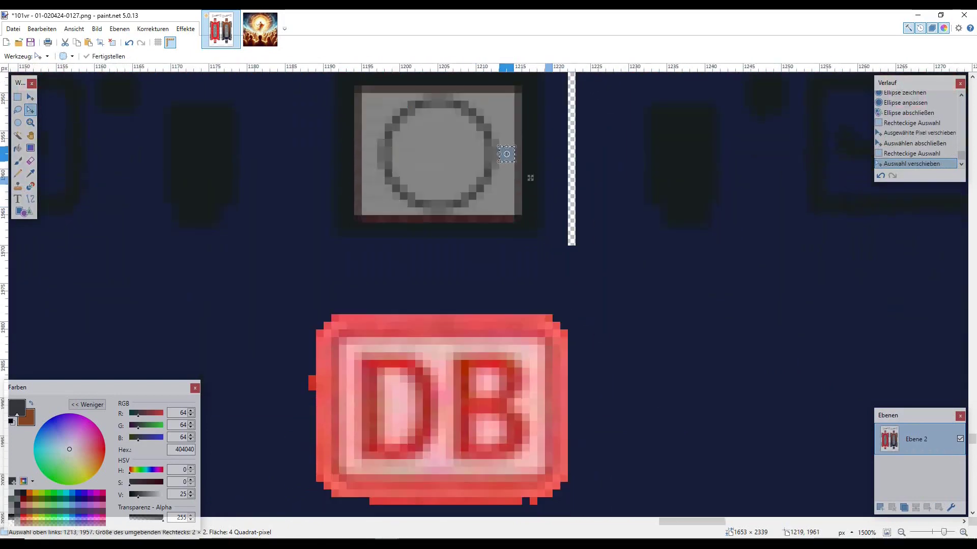
{"action": "scroll", "coordinate": [549, 180], "scroll_direction": "right", "scroll_amount": 3}
{"action": "scroll", "coordinate": [549, 181], "scroll_direction": "up", "scroll_amount": 1}
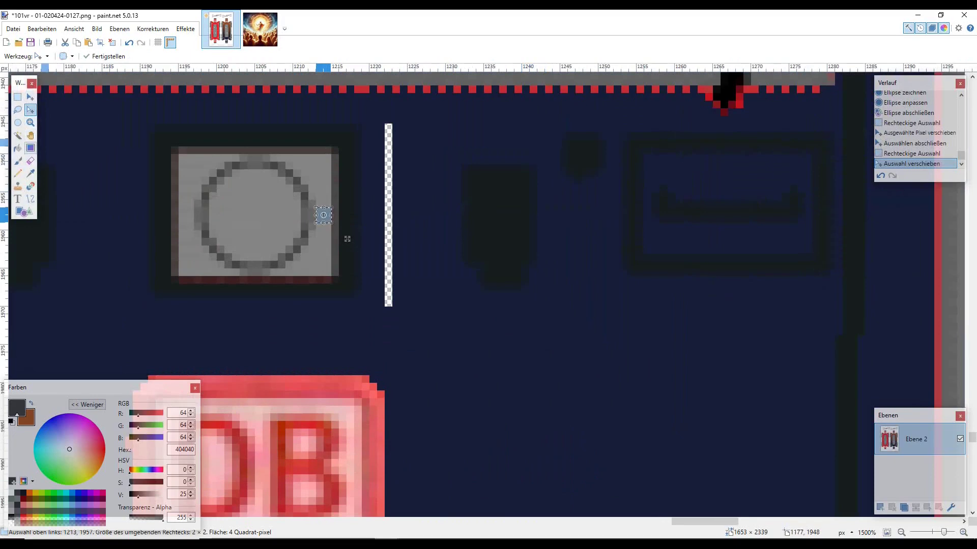
{"action": "key", "text": "ctrl+d"}
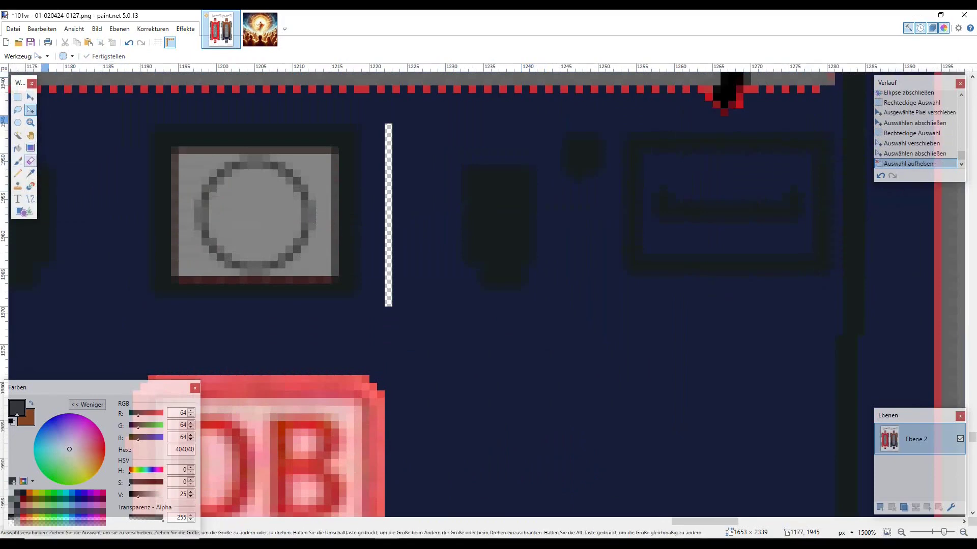
Fill the transparent gap beside the centre lamp housing with the surrounding dark blue, sampled as 161D39
{"action": "left_click", "coordinate": [30, 173]}
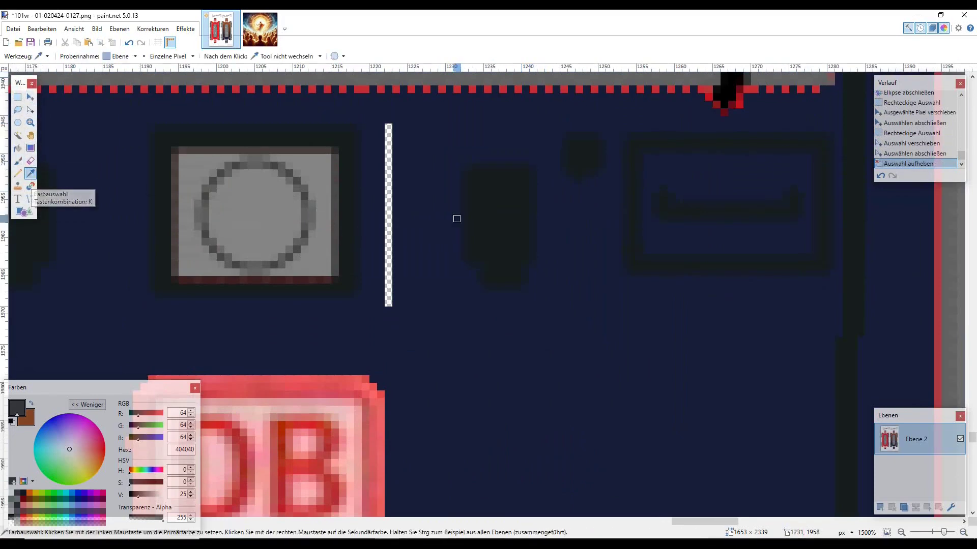
{"action": "left_click", "coordinate": [411, 203]}
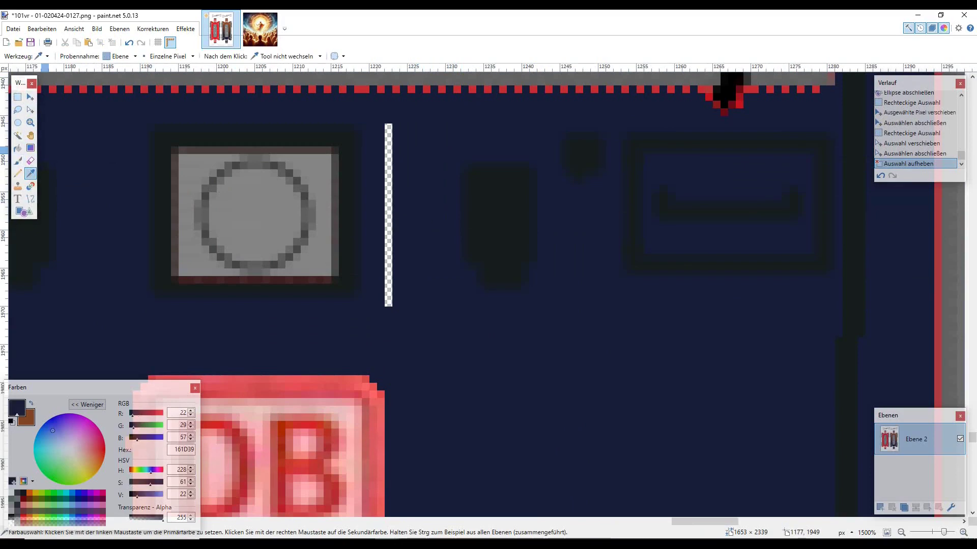
{"action": "left_click", "coordinate": [18, 147]}
{"action": "left_click", "coordinate": [388, 173]}
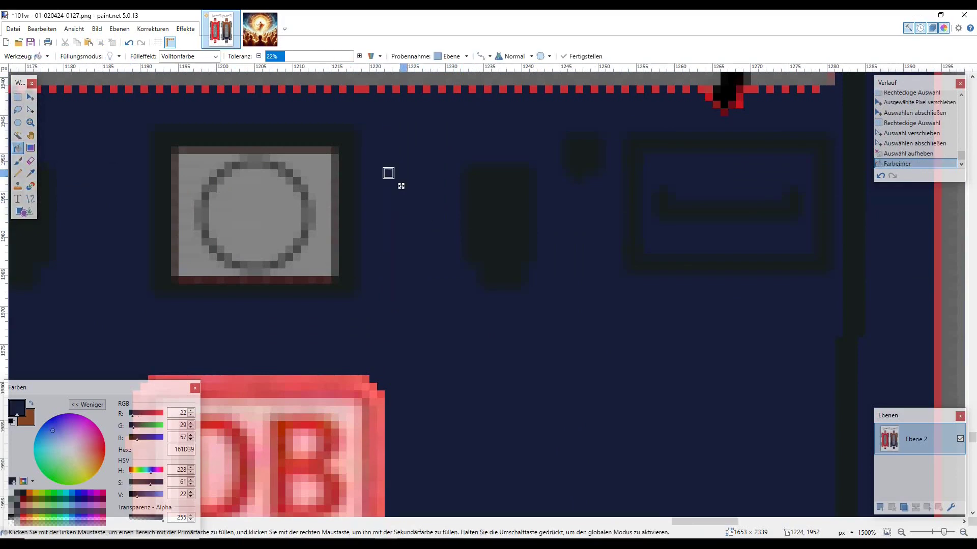
{"action": "scroll", "coordinate": [388, 172], "scroll_direction": "down", "scroll_amount": 5}
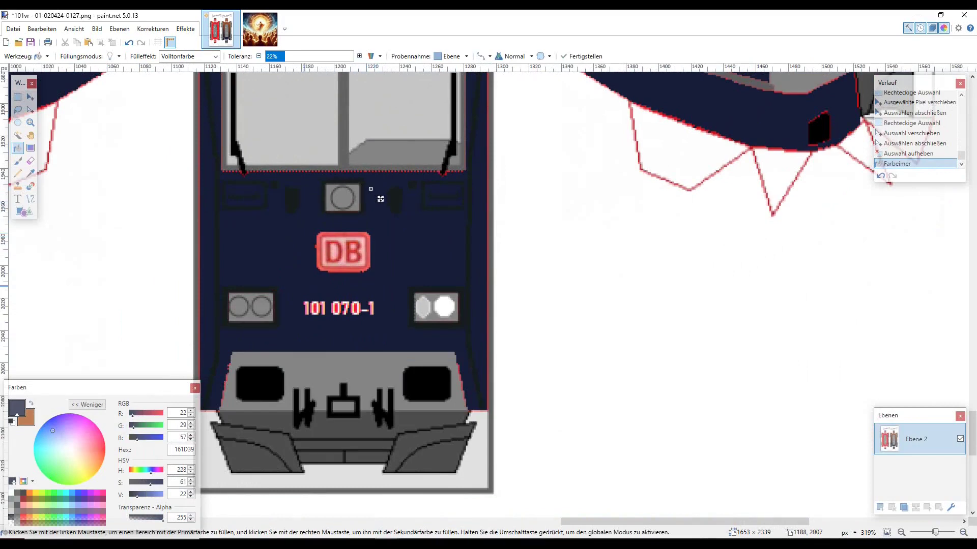
Copy the right circle of the redrawn headlight as a 14 × 16 px area and place it centred in the centre lamp housing
{"action": "scroll", "coordinate": [380, 198], "scroll_direction": "up", "scroll_amount": 1}
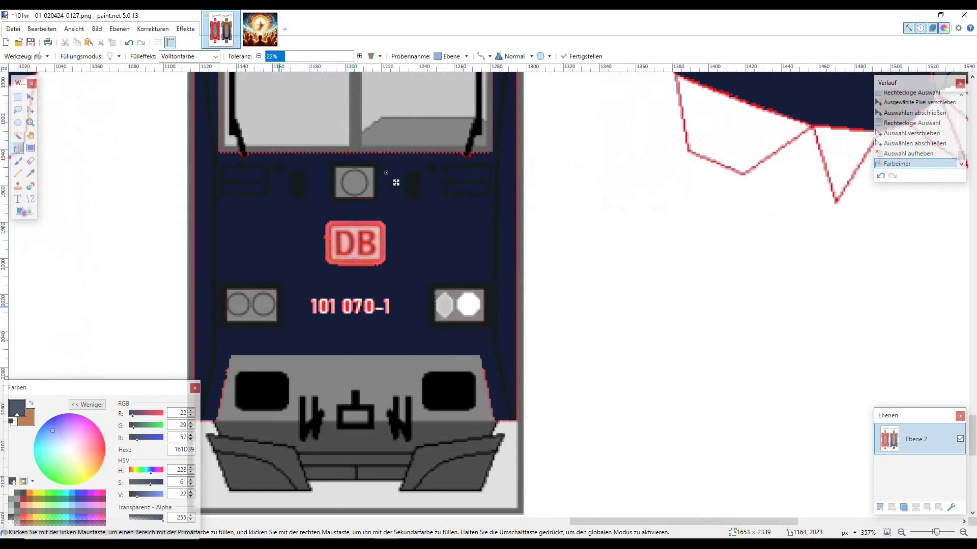
{"action": "scroll", "coordinate": [264, 306], "scroll_direction": "up", "scroll_amount": 5}
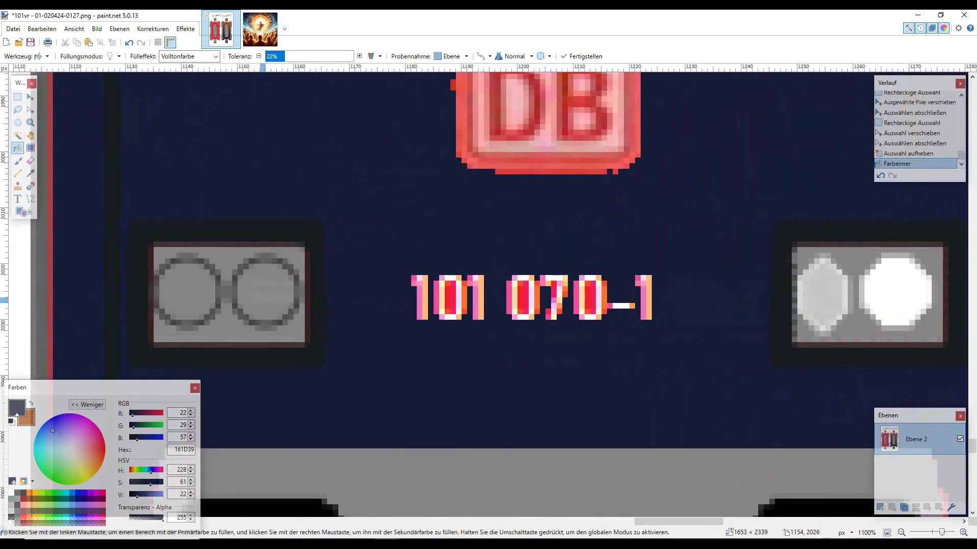
{"action": "left_click", "coordinate": [17, 97]}
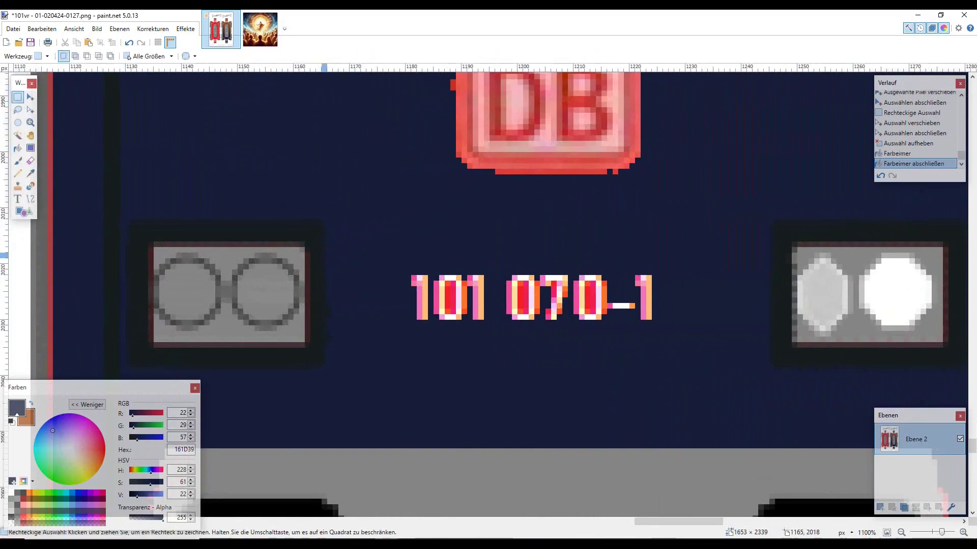
{"action": "mouse_move", "coordinate": [227, 249]}
{"action": "left_mouse_down"}
{"action": "mouse_move", "coordinate": [266, 305]}
{"action": "mouse_move", "coordinate": [302, 329]}
{"action": "left_mouse_up"}
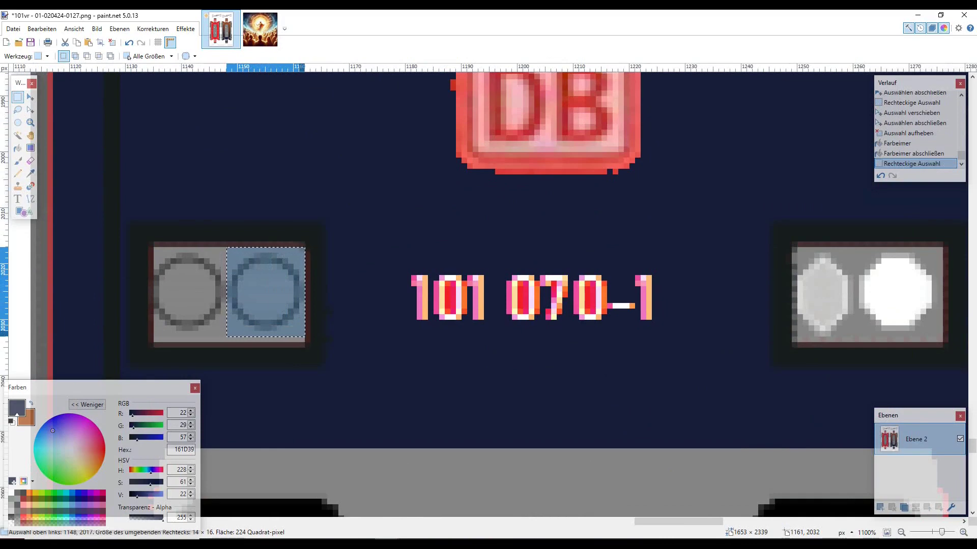
{"action": "key", "text": "ctrl+v"}
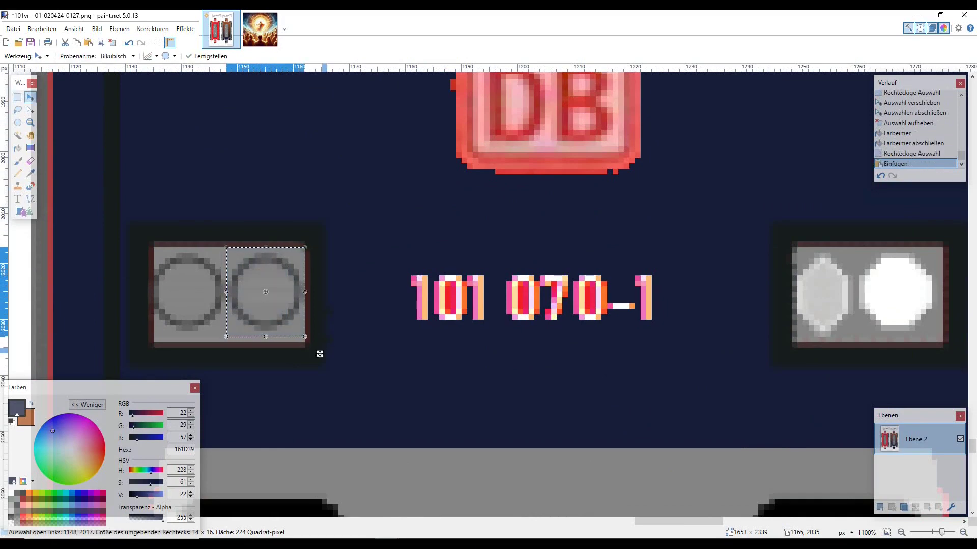
{"action": "left_click_drag", "start_coordinate": [319, 352], "coordinate": [600, 220]}
{"action": "scroll", "coordinate": [532, 254], "scroll_direction": "up", "scroll_amount": 4}
{"action": "scroll", "coordinate": [593, 232], "scroll_direction": "down", "scroll_amount": 1}
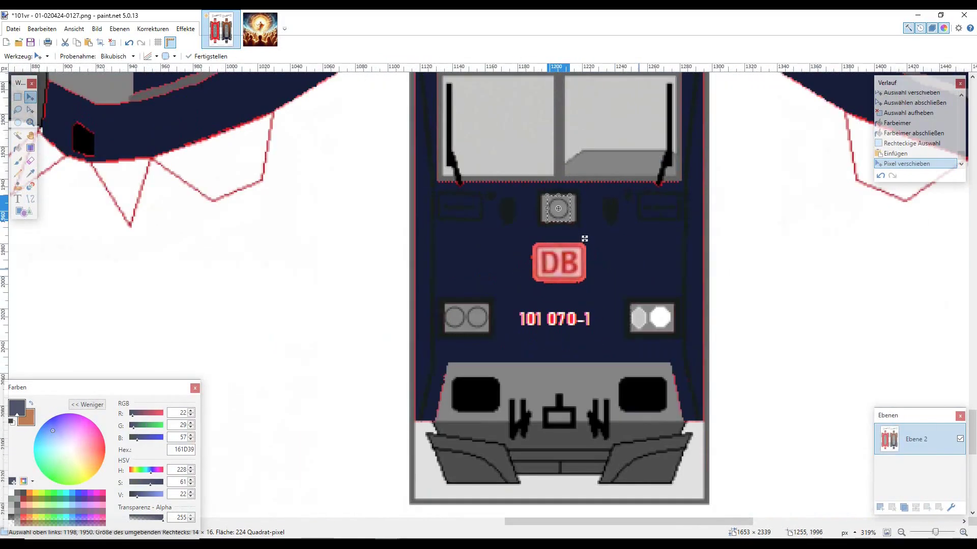
{"action": "key", "text": "ctrl+d"}
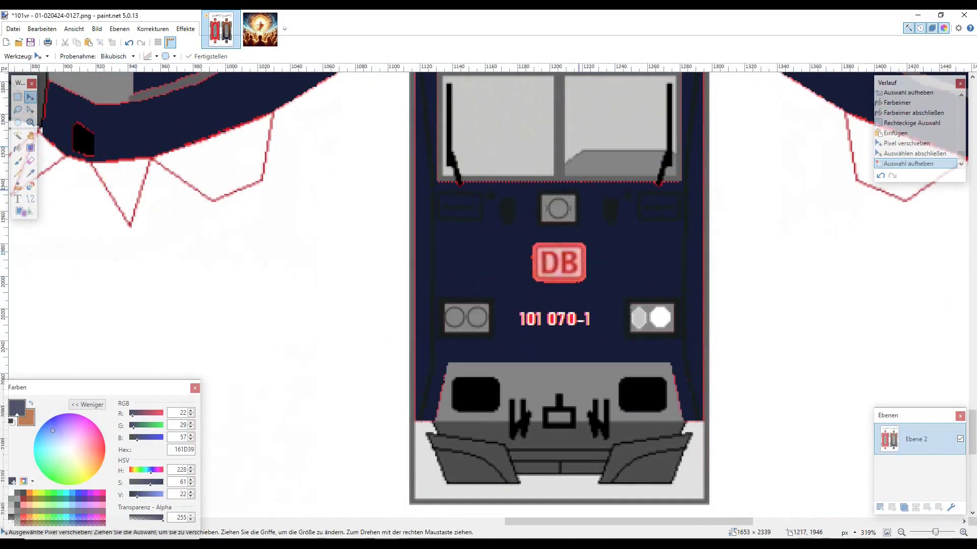
Shift a strip covering the left edge of the centre lamp housing, 25 px high, 2 px to the right
{"action": "scroll", "coordinate": [576, 221], "scroll_direction": "up", "scroll_amount": 3}
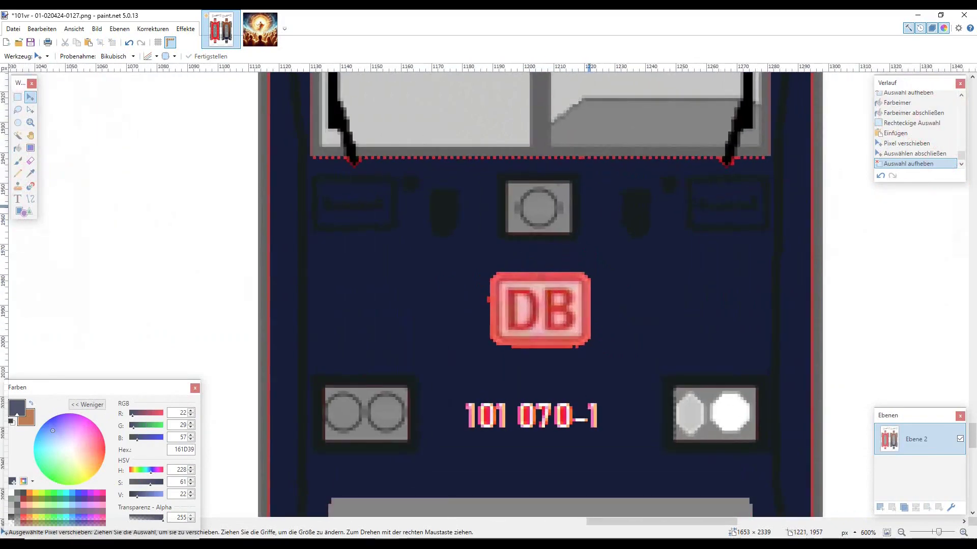
{"action": "scroll", "coordinate": [590, 213], "scroll_direction": "up", "scroll_amount": 4}
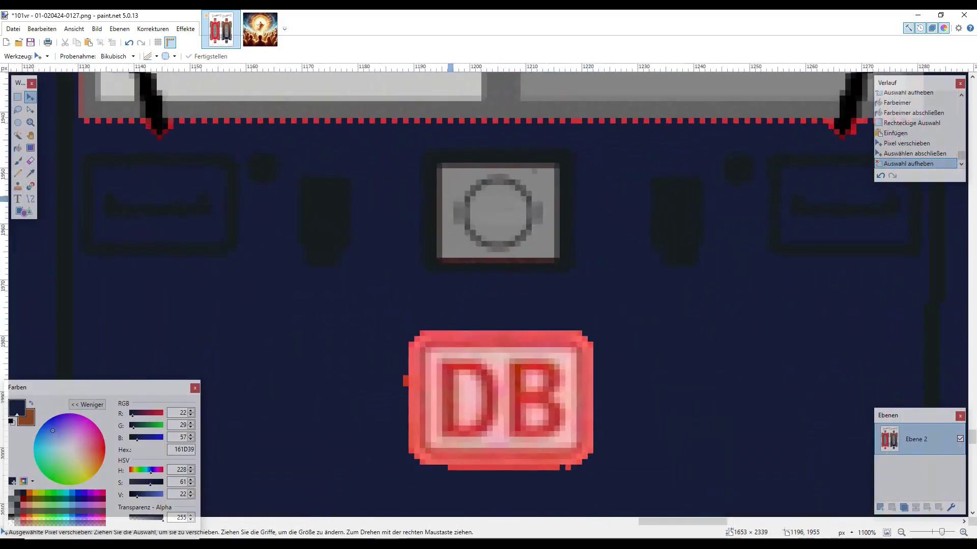
{"action": "left_click", "coordinate": [17, 96]}
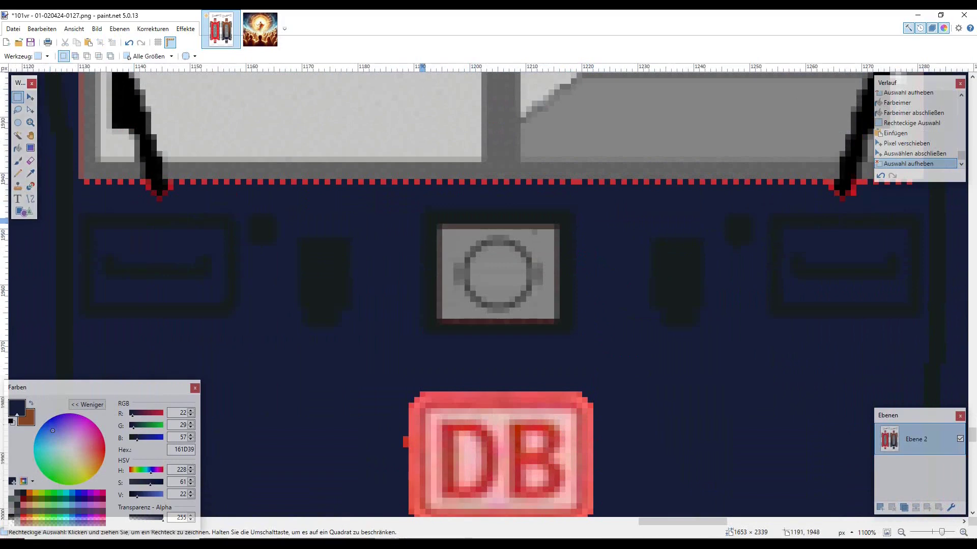
{"action": "left_click_drag", "start_coordinate": [403, 202], "coordinate": [459, 364]}
{"action": "left_click", "coordinate": [30, 97]}
Shift an 8 × 26 px strip covering the right edge of the centre lamp housing 2 px to the left and deselect it
{"action": "key", "text": "s"}
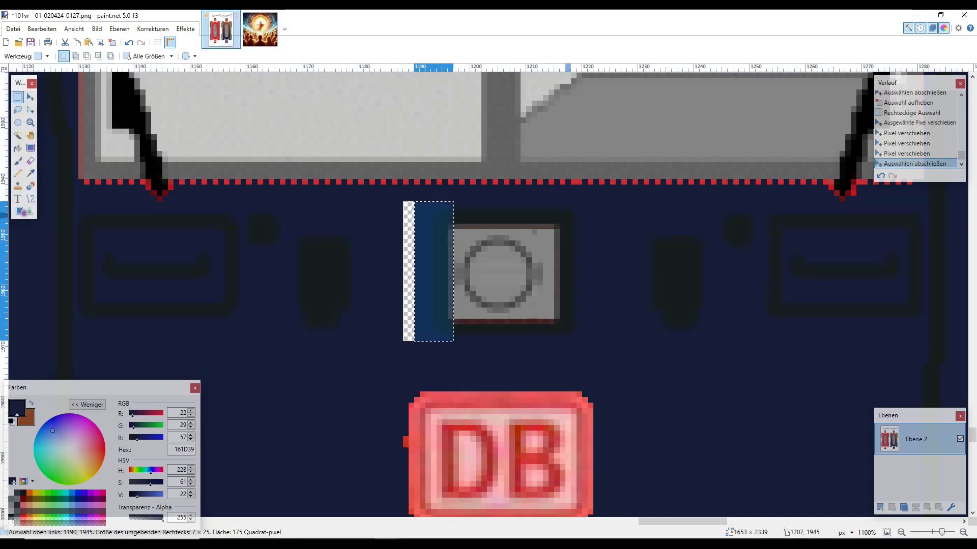
{"action": "mouse_move", "coordinate": [592, 197]}
{"action": "left_mouse_down"}
{"action": "mouse_move", "coordinate": [579, 301]}
{"action": "mouse_move", "coordinate": [550, 340]}
{"action": "left_mouse_up"}
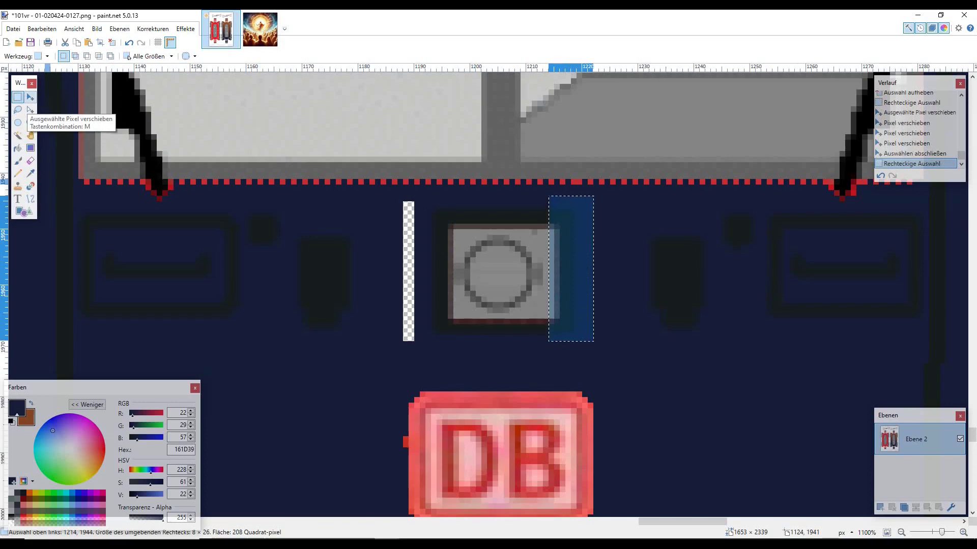
{"action": "left_click", "coordinate": [30, 96]}
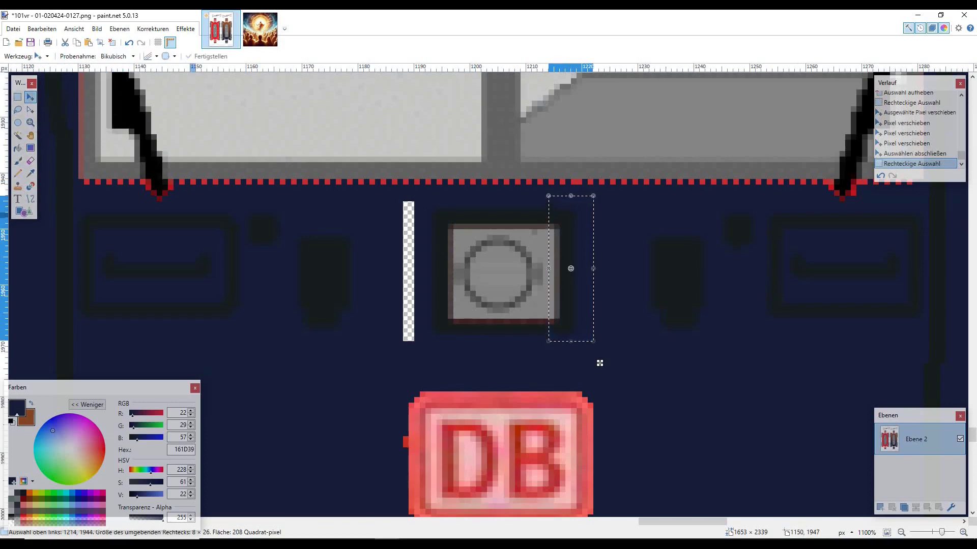
{"action": "left_click_drag", "start_coordinate": [599, 363], "coordinate": [588, 363]}
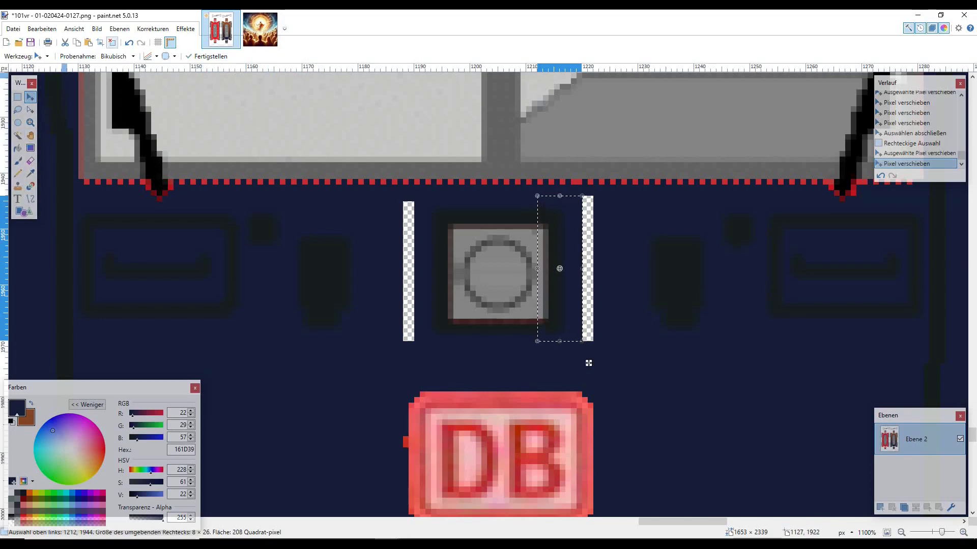
{"action": "left_click", "coordinate": [112, 43]}
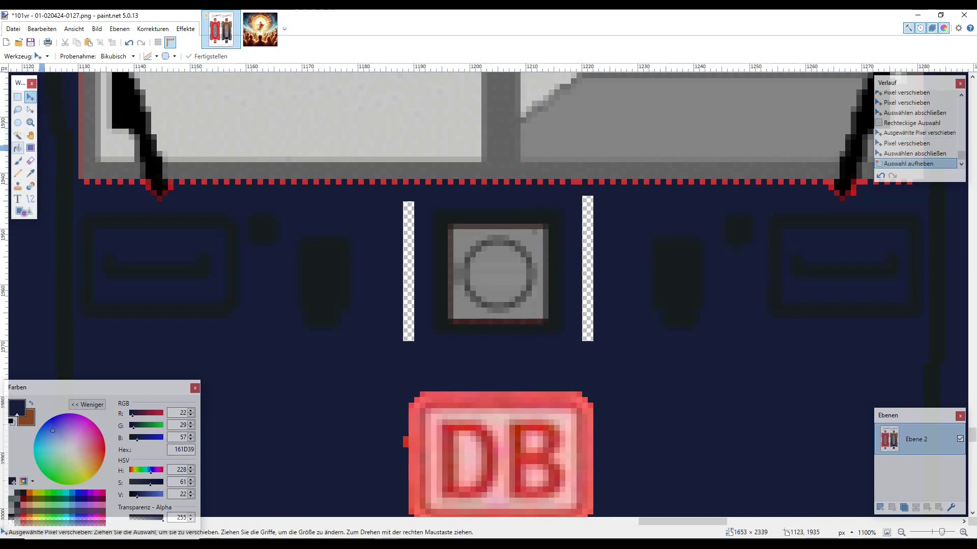
Fill the two transparent strips on either side of the centre lamp housing with the dark blue 161D39
{"action": "left_click", "coordinate": [30, 174]}
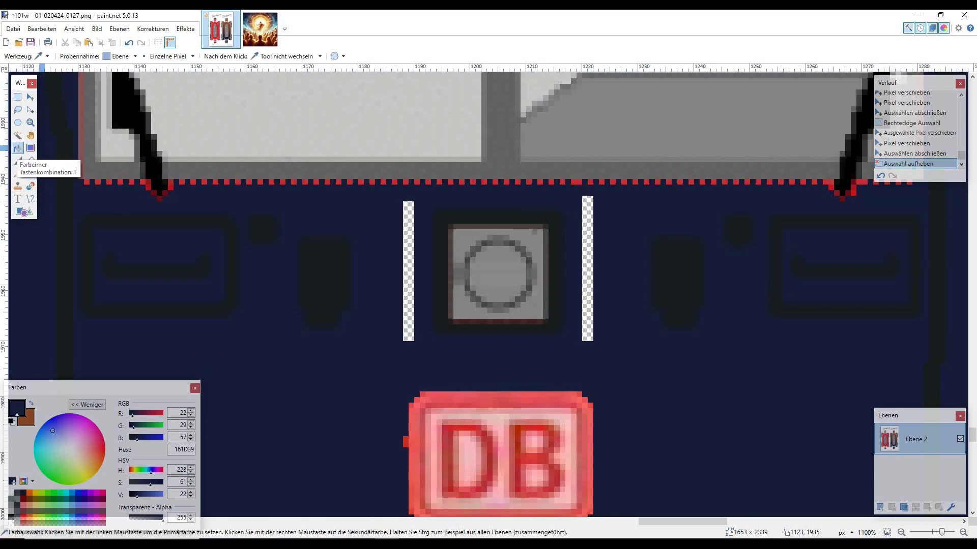
{"action": "left_click", "coordinate": [18, 148]}
{"action": "left_click", "coordinate": [411, 237]}
{"action": "left_click", "coordinate": [587, 234]}
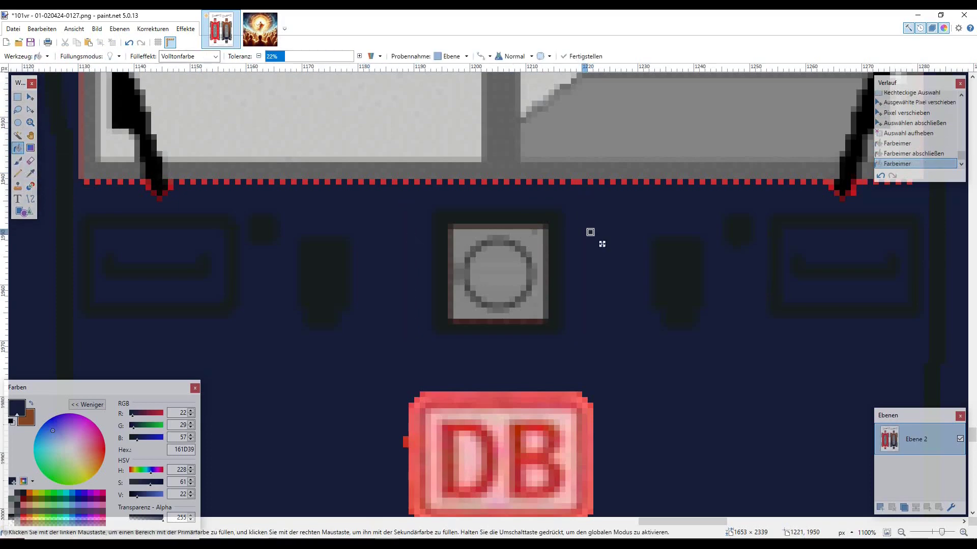
Cover the dark stub beside the left edge of the centre lamp's circle with a 1 × 3 px patch of the adjacent grey and deselect it
{"action": "scroll", "coordinate": [590, 232], "scroll_direction": "up", "scroll_amount": 5, "text": "ctrl"}
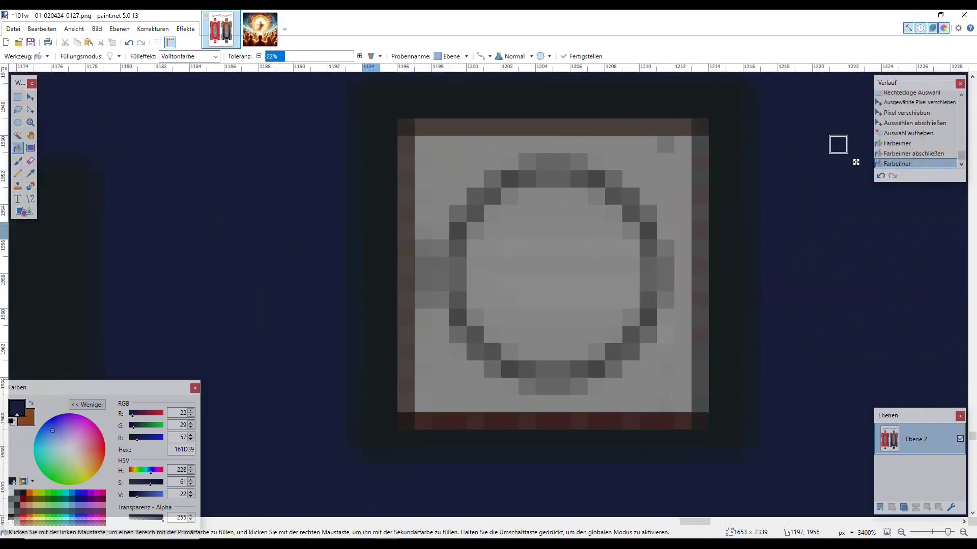
{"action": "key", "text": "s"}
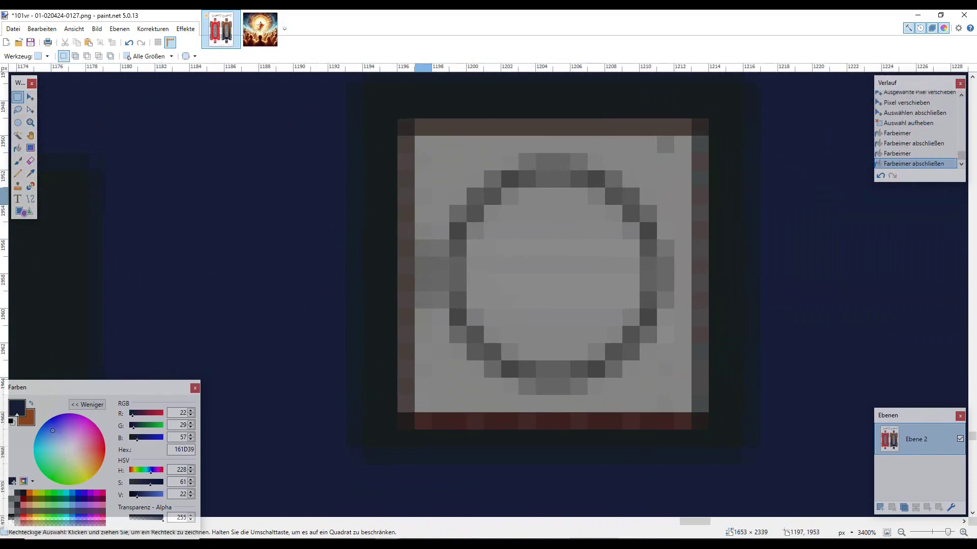
{"action": "left_click_drag", "start_coordinate": [423, 196], "coordinate": [424, 232]}
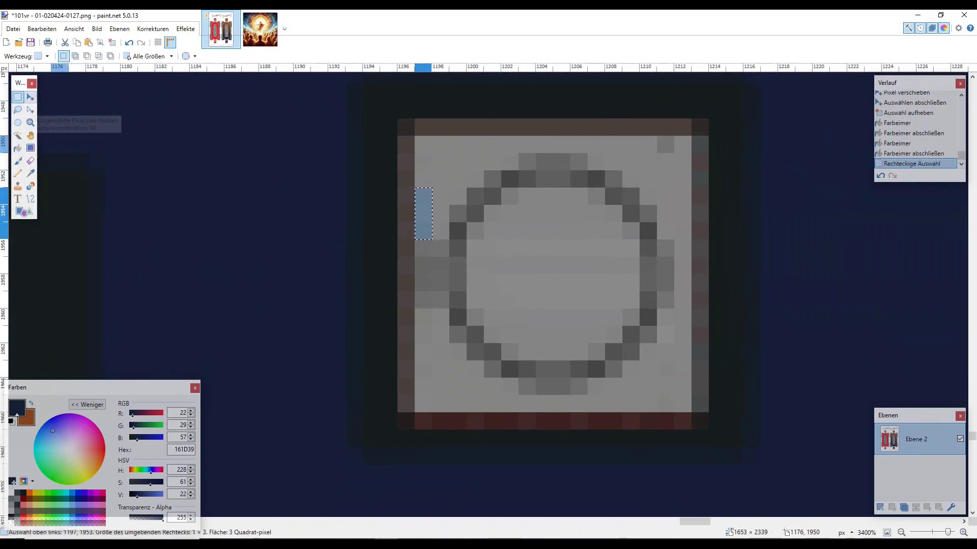
{"action": "left_click", "coordinate": [30, 97]}
{"action": "left_click_drag", "start_coordinate": [423, 239], "coordinate": [423, 326]}
{"action": "left_click", "coordinate": [129, 43]}
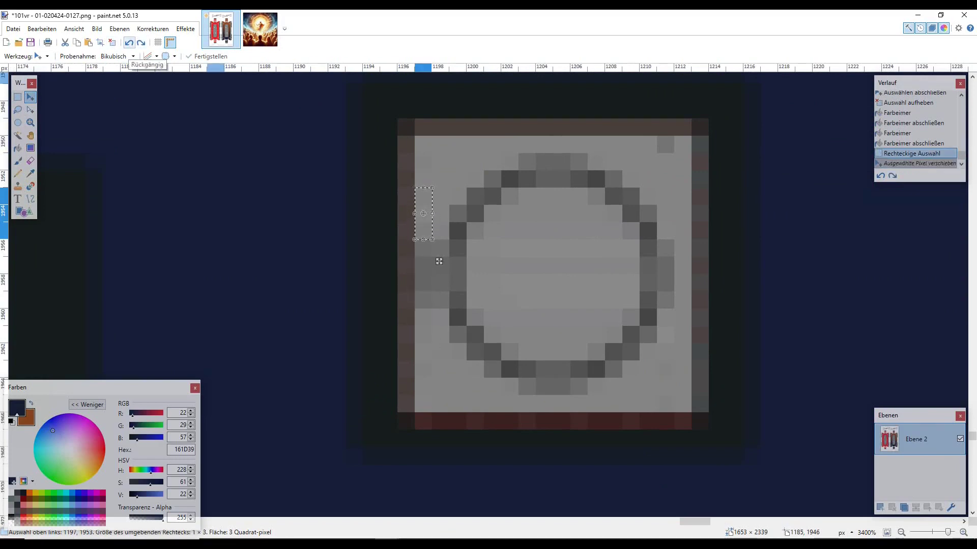
{"action": "left_click_drag", "start_coordinate": [439, 261], "coordinate": [434, 383]}
{"action": "left_click", "coordinate": [112, 43]}
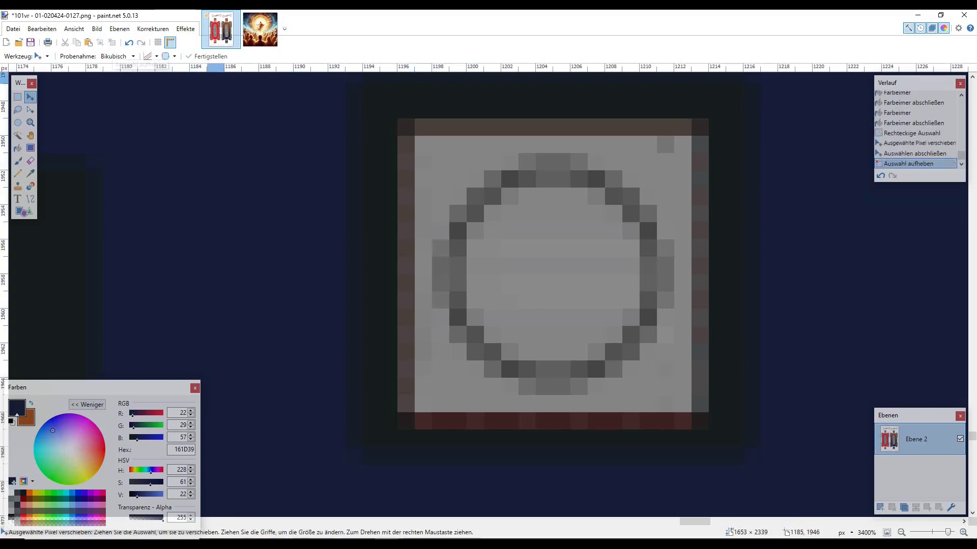
Cover the stray dark pixel in the centre lamp's upper-right corner with a 2 × 2 px patch copied 2 px to the right and deselect it
{"action": "scroll", "coordinate": [217, 178], "scroll_direction": "down", "scroll_amount": 5}
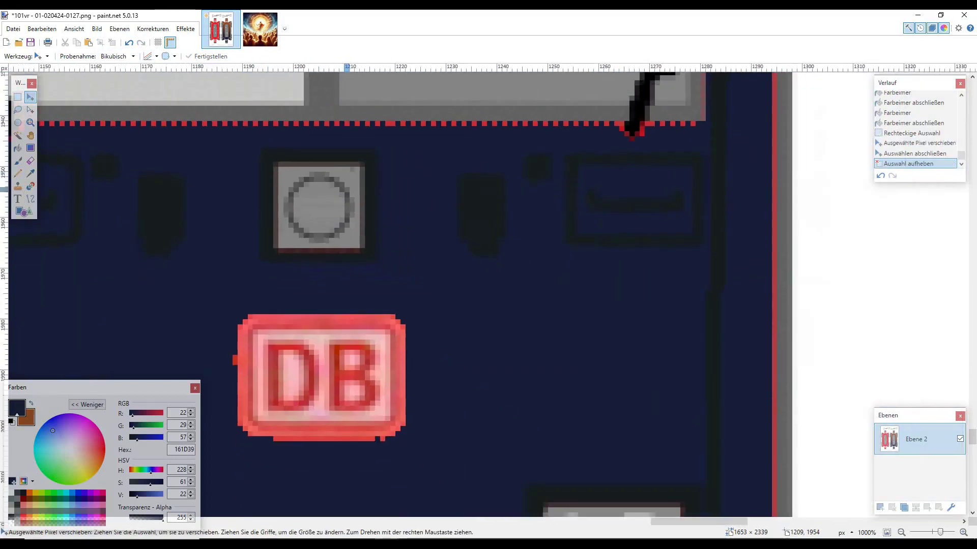
{"action": "scroll", "coordinate": [341, 190], "scroll_direction": "up", "scroll_amount": 5}
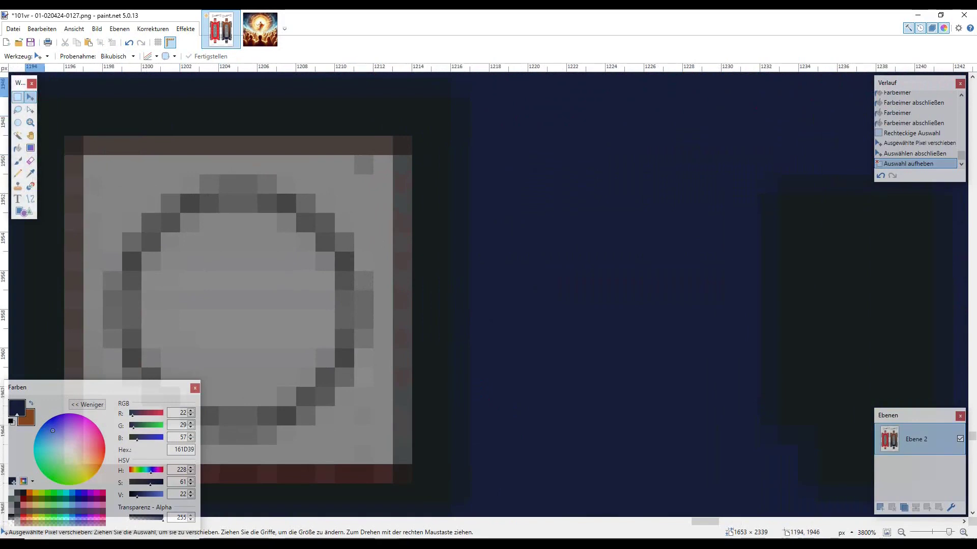
{"action": "left_click", "coordinate": [18, 97]}
{"action": "left_click_drag", "start_coordinate": [320, 142], "coordinate": [348, 168]}
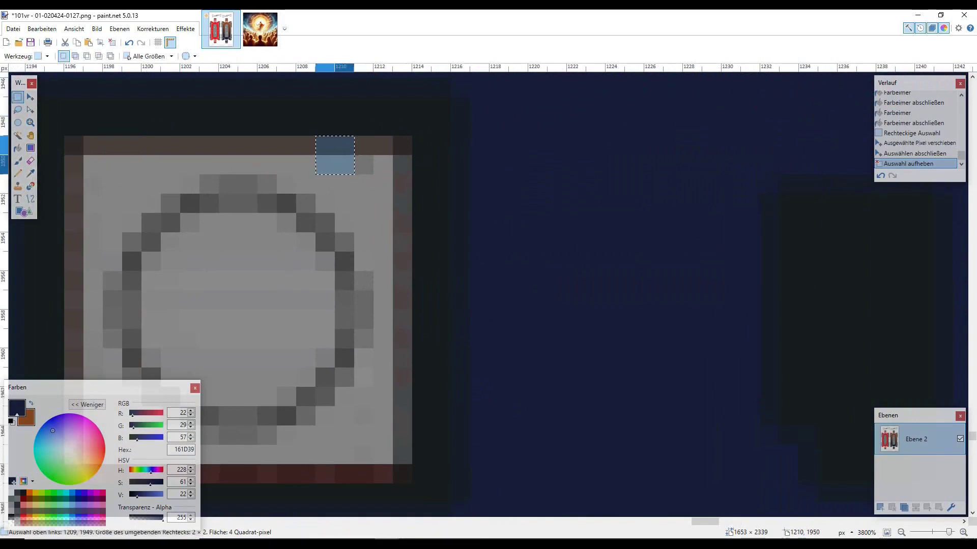
{"action": "left_click", "coordinate": [30, 97]}
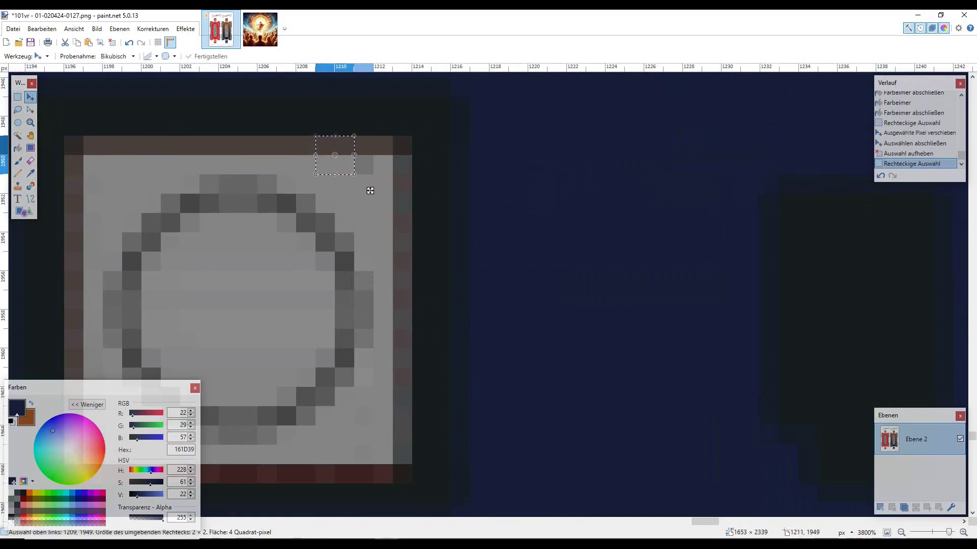
{"action": "left_click_drag", "start_coordinate": [374, 155], "coordinate": [393, 156]}
{"action": "left_click", "coordinate": [112, 42]}
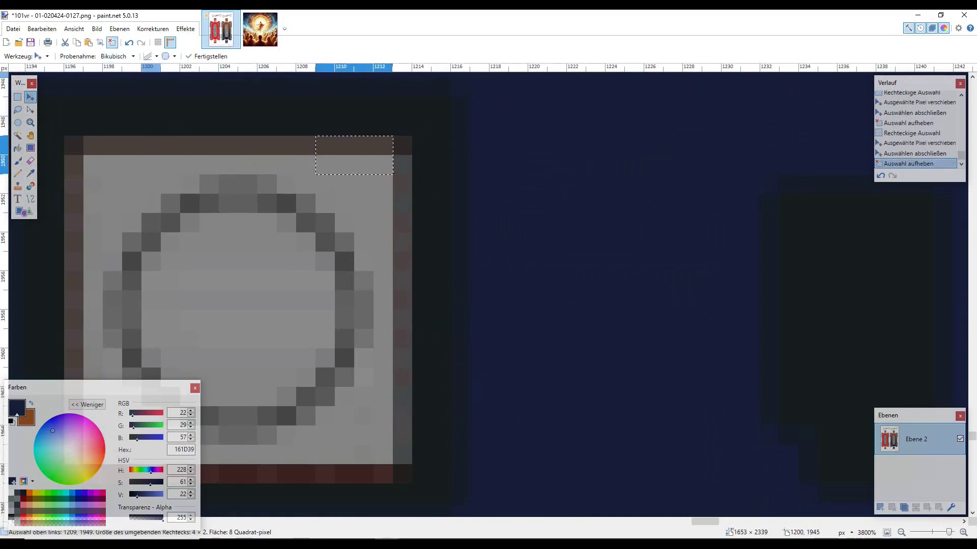
Copy the redrawn left headlight with its dark frame as a 43 × 31 px area and paste it onto a new layer
{"action": "scroll", "coordinate": [302, 190], "scroll_direction": "down", "scroll_amount": 2}
{"action": "scroll", "coordinate": [304, 189], "scroll_direction": "down", "scroll_amount": 5}
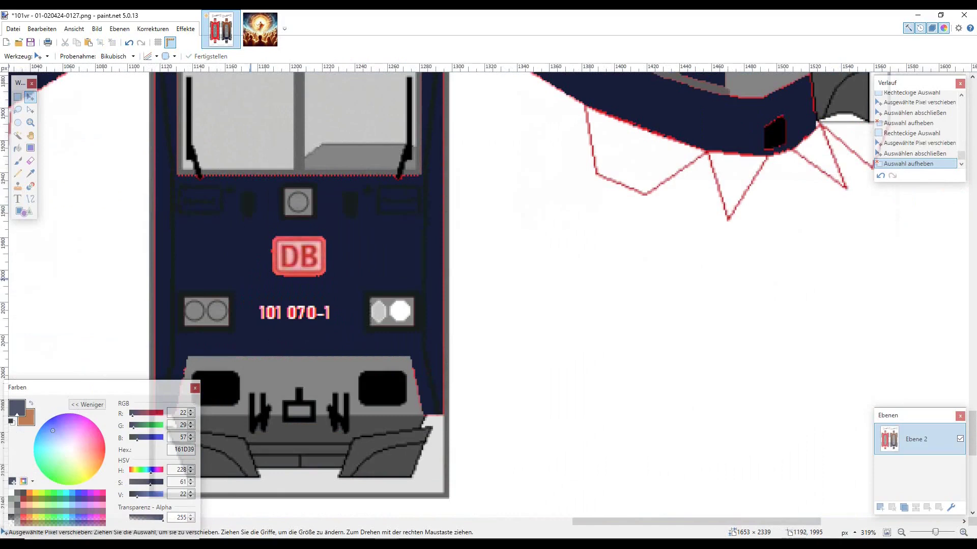
{"action": "scroll", "coordinate": [184, 326], "scroll_direction": "up", "scroll_amount": 7}
{"action": "left_click", "coordinate": [17, 97]}
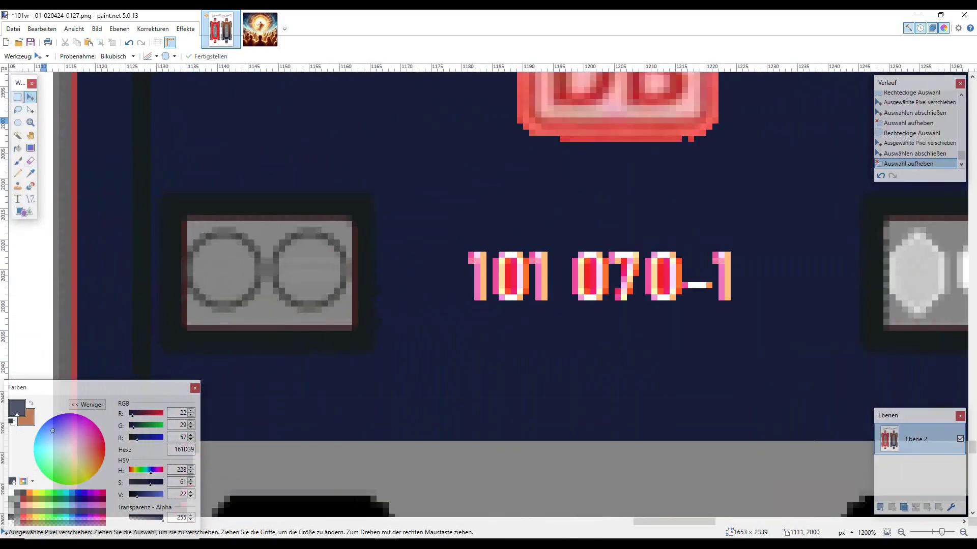
{"action": "left_click_drag", "start_coordinate": [151, 185], "coordinate": [369, 348]}
{"action": "left_click", "coordinate": [398, 336]}
{"action": "left_click_drag", "start_coordinate": [381, 183], "coordinate": [120, 307]}
{"action": "scroll", "coordinate": [204, 296], "scroll_direction": "down", "scroll_amount": 1}
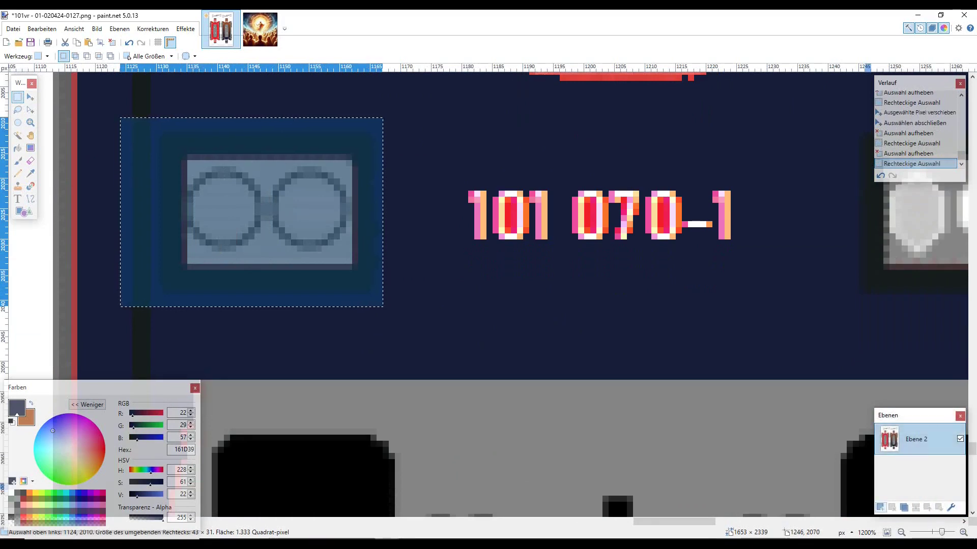
{"action": "left_click", "coordinate": [880, 507]}
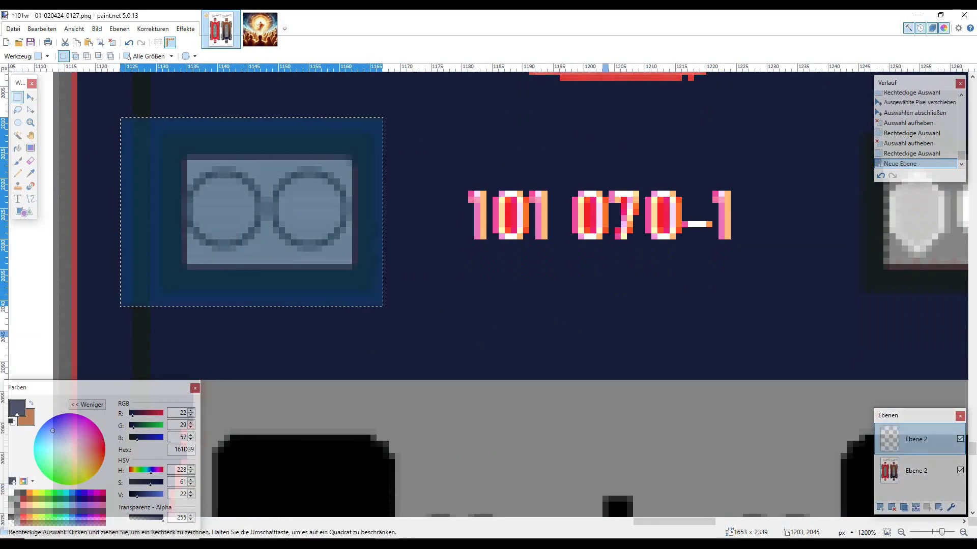
{"action": "key", "text": "ctrl+v"}
Flip the new layer with the pasted headlight horizontally
{"action": "scroll", "coordinate": [393, 301], "scroll_direction": "down", "scroll_amount": 4}
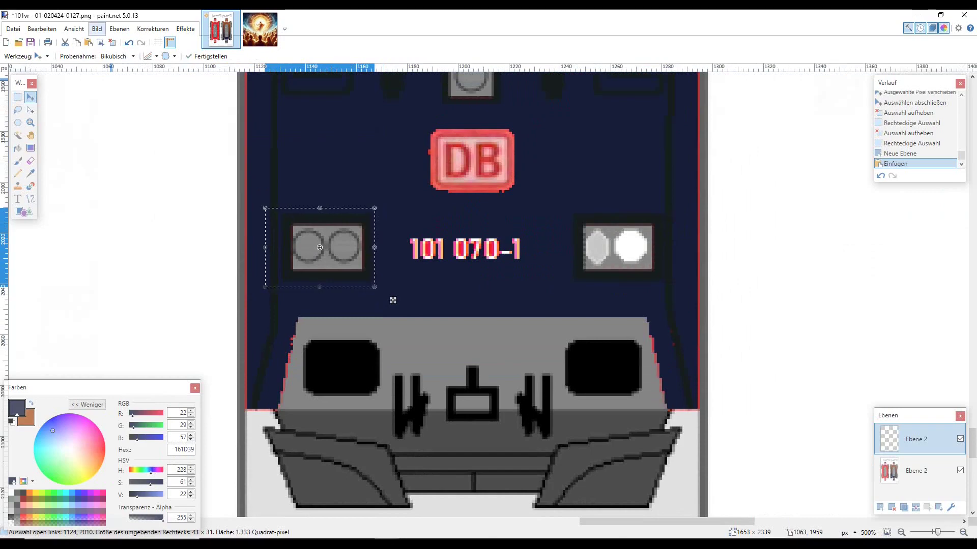
{"action": "key", "text": "Right"}
{"action": "key", "text": "Down"}
{"action": "key", "text": "Down"}
{"action": "key", "text": "Down"}
{"action": "key", "text": "Down"}
{"action": "key", "text": "Down"}
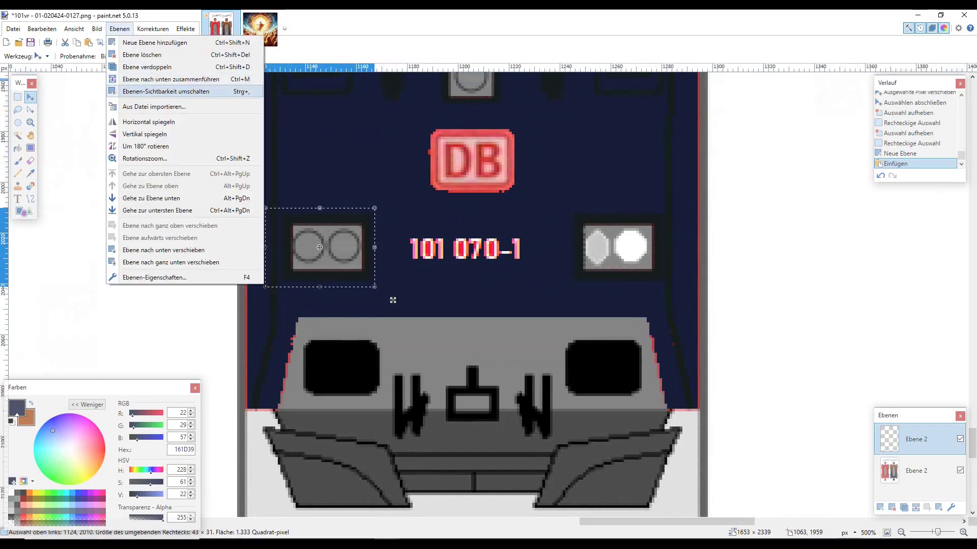
{"action": "key", "text": "Down"}
{"action": "key", "text": "Down"}
{"action": "key", "text": "Down"}
{"action": "key", "text": "Up"}
{"action": "key", "text": "Return"}
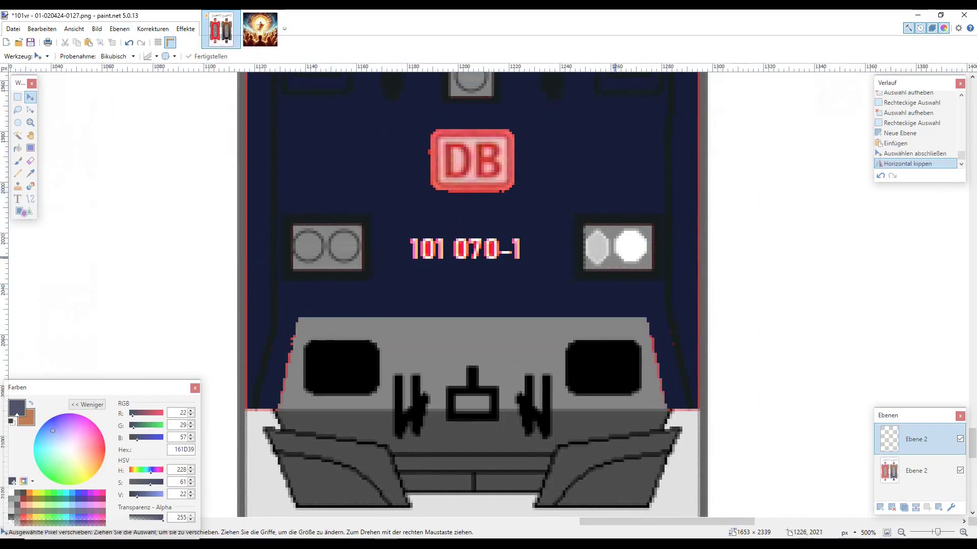
Move the mirrored headlight over the old right headlight of the blue cab front, aligned level with the left one, and deselect it
{"action": "scroll", "coordinate": [689, 305], "scroll_direction": "down", "scroll_amount": 8}
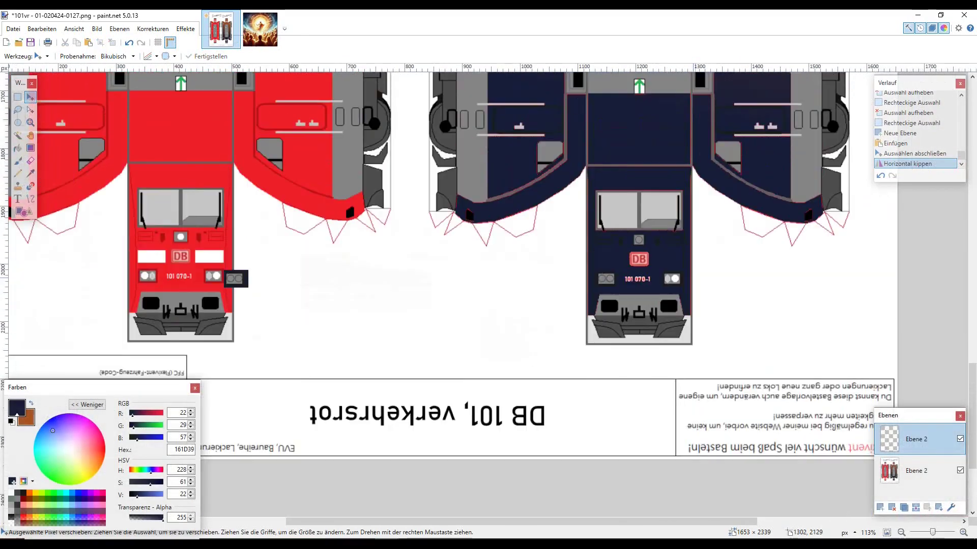
{"action": "scroll", "coordinate": [369, 304], "scroll_direction": "left", "scroll_amount": 3}
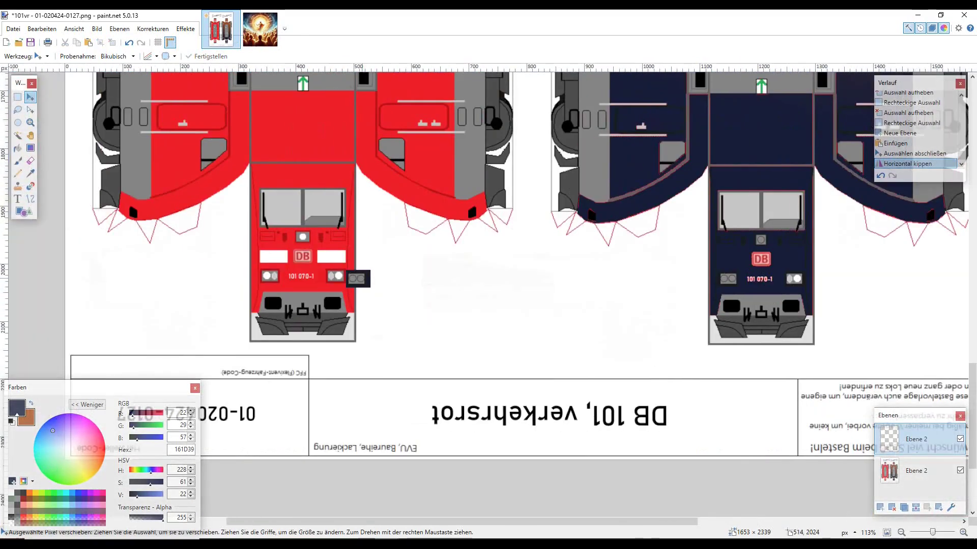
{"action": "key", "text": "ctrl+a"}
{"action": "scroll", "coordinate": [809, 279], "scroll_direction": "up", "scroll_amount": 5}
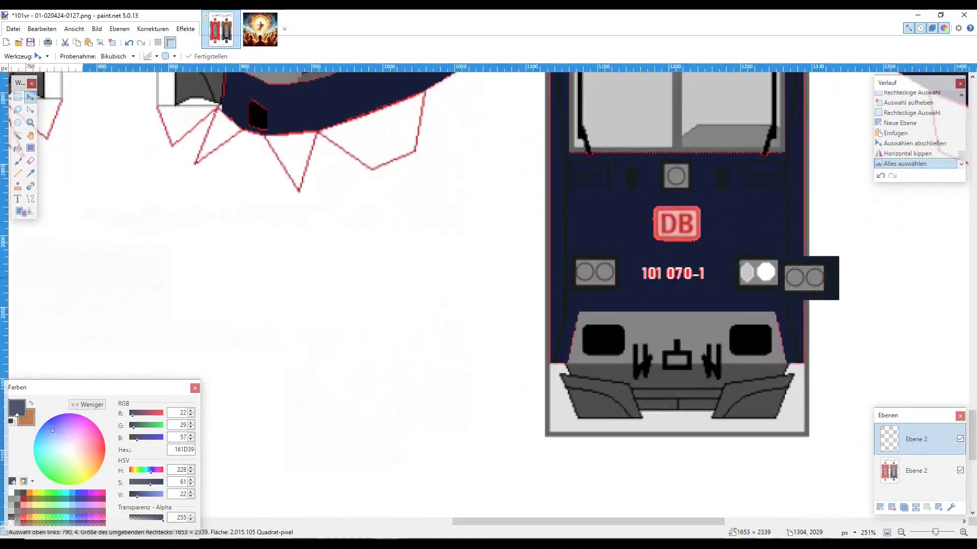
{"action": "scroll", "coordinate": [814, 280], "scroll_direction": "up", "scroll_amount": 5}
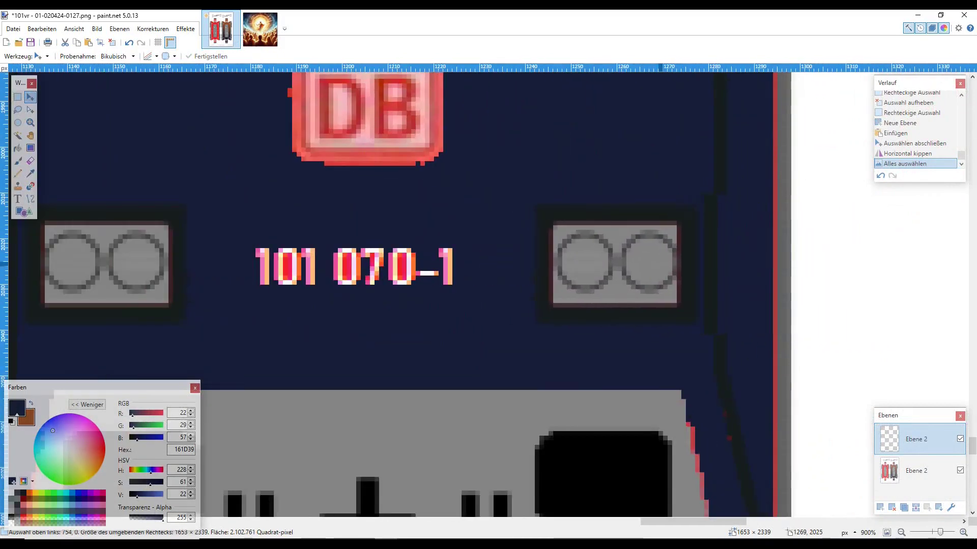
{"action": "mouse_move", "coordinate": [659, 267]}
{"action": "left_mouse_down"}
{"action": "mouse_move", "coordinate": [722, 267]}
{"action": "mouse_move", "coordinate": [673, 267]}
{"action": "left_mouse_up"}
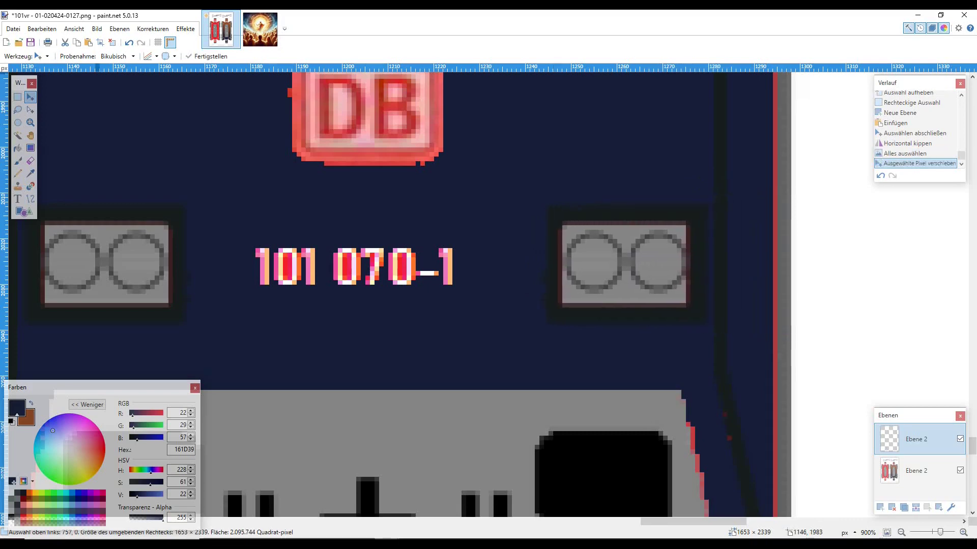
{"action": "left_click", "coordinate": [112, 43]}
Select the grey interior of the left headlight on the blue cab front as a 27 × 17 px area for copying
{"action": "scroll", "coordinate": [250, 178], "scroll_direction": "down", "scroll_amount": 5}
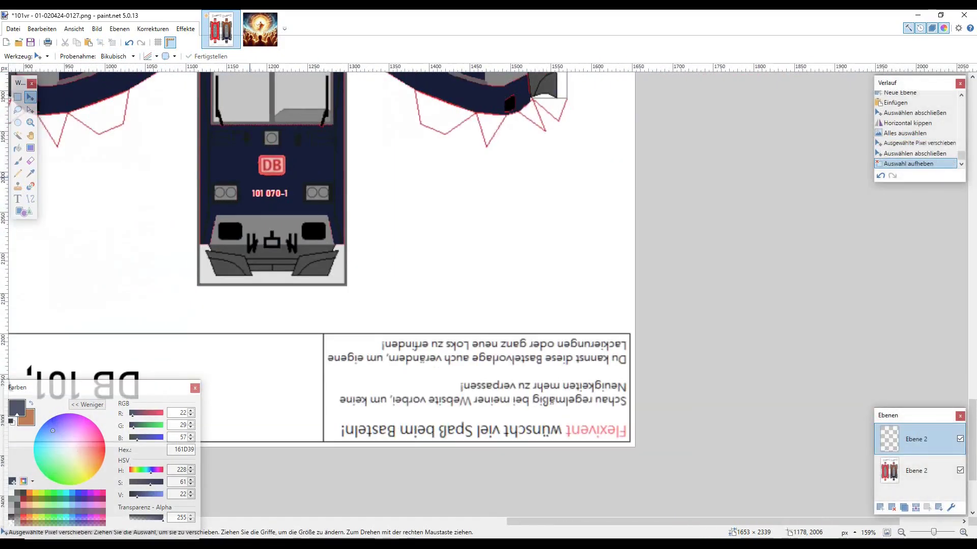
{"action": "scroll", "coordinate": [254, 182], "scroll_direction": "down", "scroll_amount": 4}
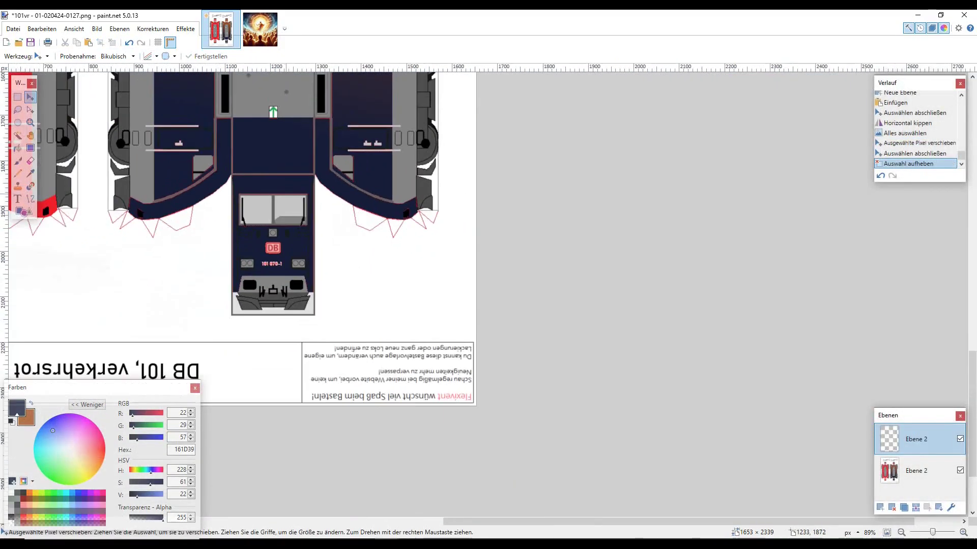
{"action": "scroll", "coordinate": [292, 198], "scroll_direction": "left", "scroll_amount": 3}
{"action": "scroll", "coordinate": [351, 283], "scroll_direction": "up", "scroll_amount": 5}
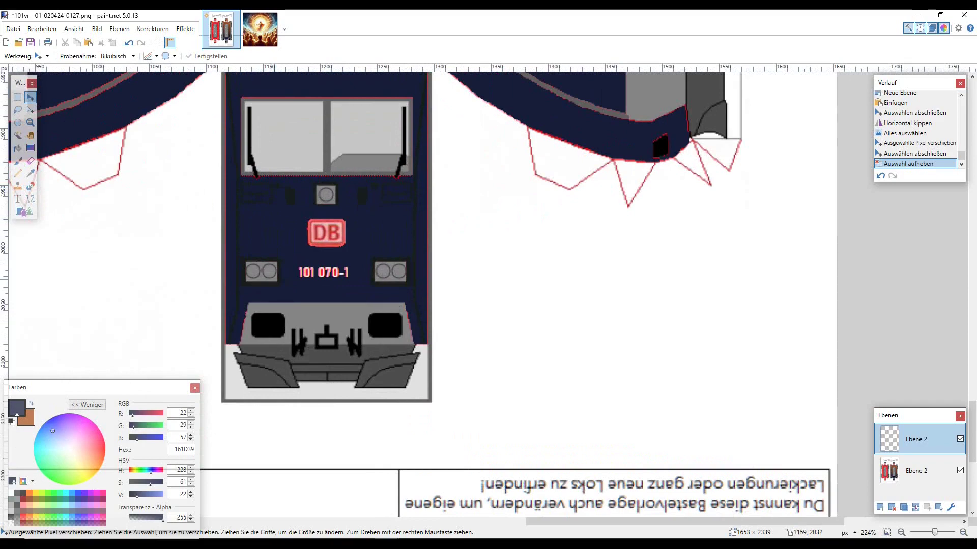
{"action": "scroll", "coordinate": [323, 272], "scroll_direction": "up", "scroll_amount": 6}
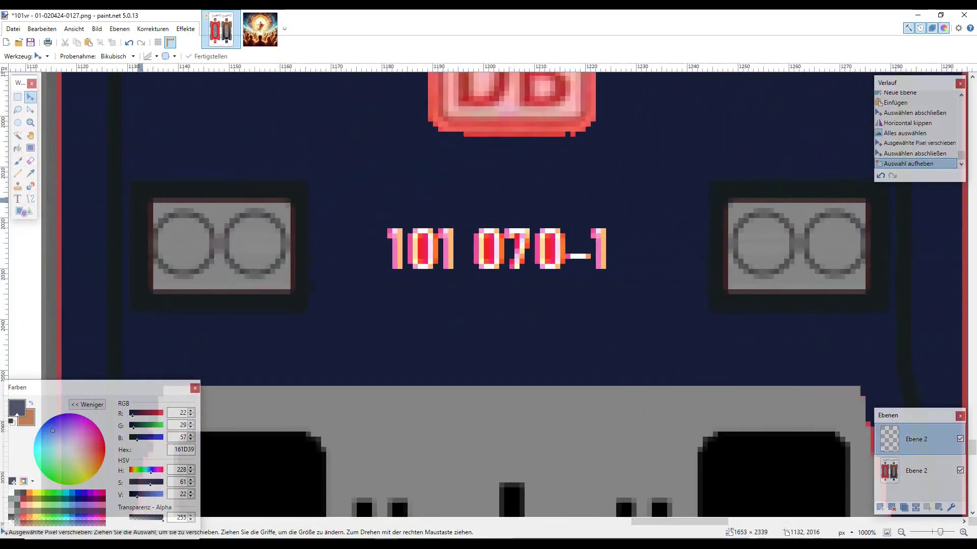
{"action": "scroll", "coordinate": [44, 145], "scroll_direction": "up", "scroll_amount": 1}
{"action": "key", "text": "s"}
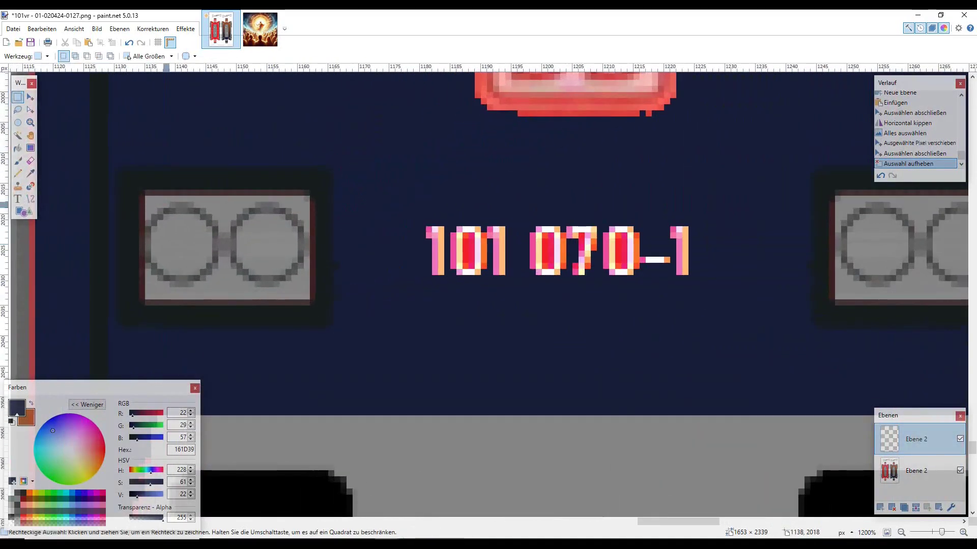
{"action": "left_click_drag", "start_coordinate": [148, 192], "coordinate": [193, 250]}
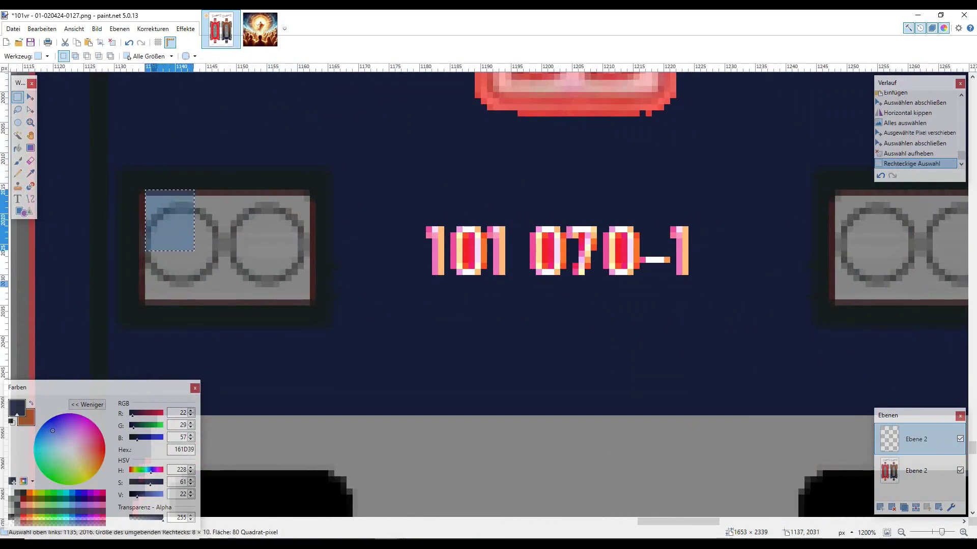
{"action": "left_click", "coordinate": [148, 296]}
{"action": "left_click_drag", "start_coordinate": [148, 296], "coordinate": [310, 195]}
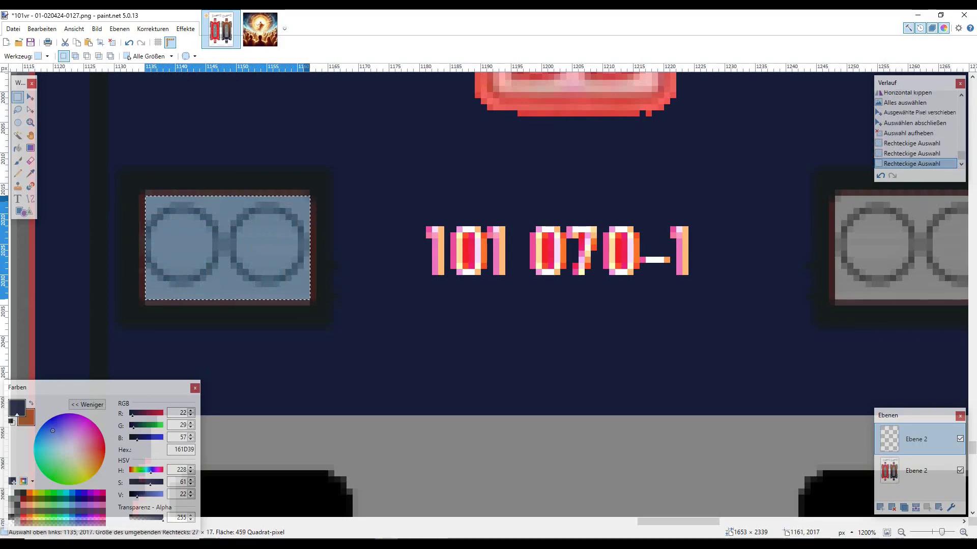
Try to paste the copied 27 × 17 px headlight interior and move it beside the orange cab front
{"action": "scroll", "coordinate": [308, 197], "scroll_direction": "down", "scroll_amount": 8}
{"action": "scroll", "coordinate": [316, 208], "scroll_direction": "up", "scroll_amount": 17}
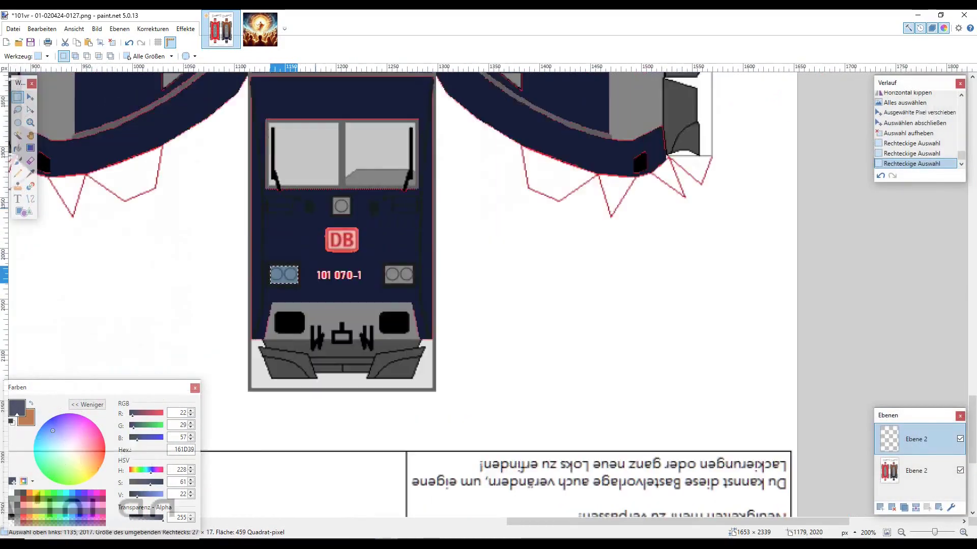
{"action": "scroll", "coordinate": [320, 212], "scroll_direction": "up", "scroll_amount": 7}
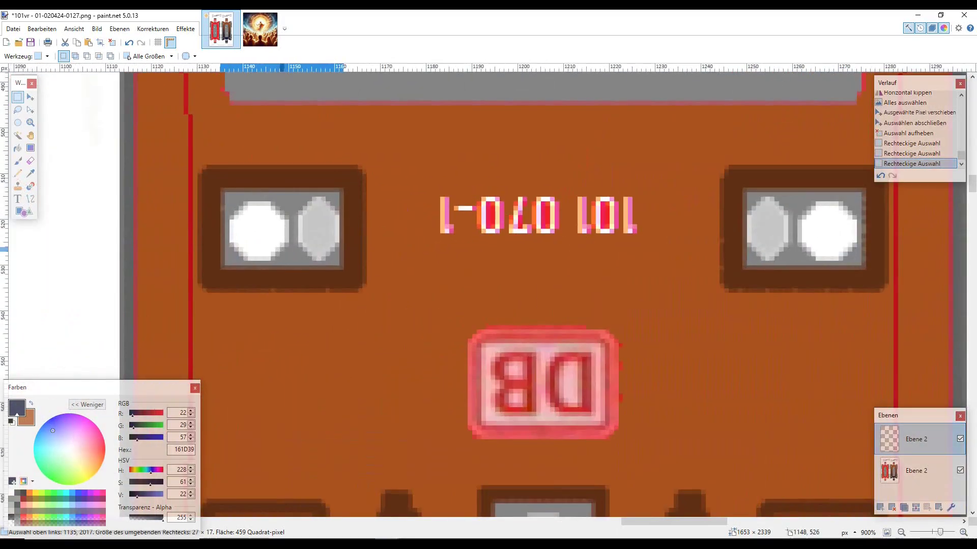
{"action": "key", "text": "ctrl+v"}
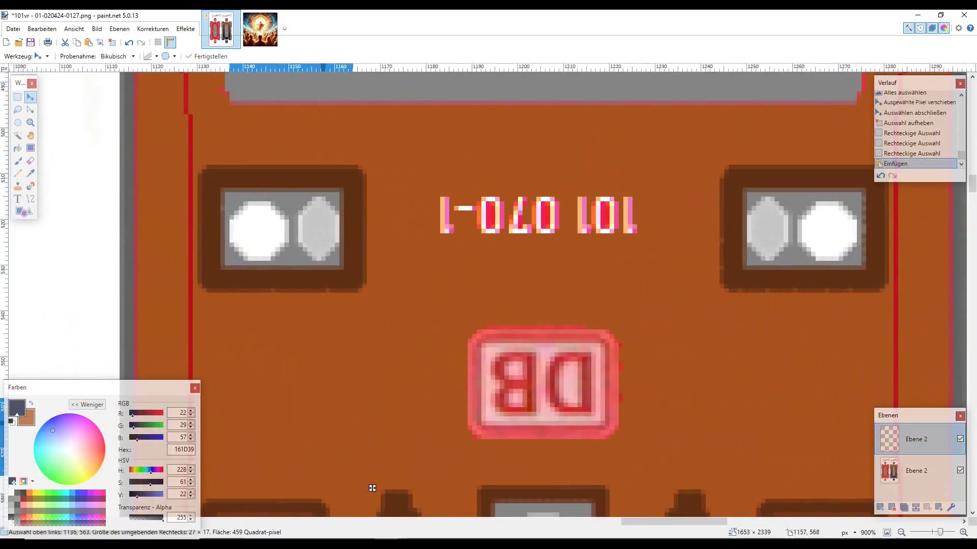
{"action": "left_click_drag", "start_coordinate": [371, 490], "coordinate": [376, 273]}
{"action": "left_click_drag", "start_coordinate": [332, 199], "coordinate": [396, 254]}
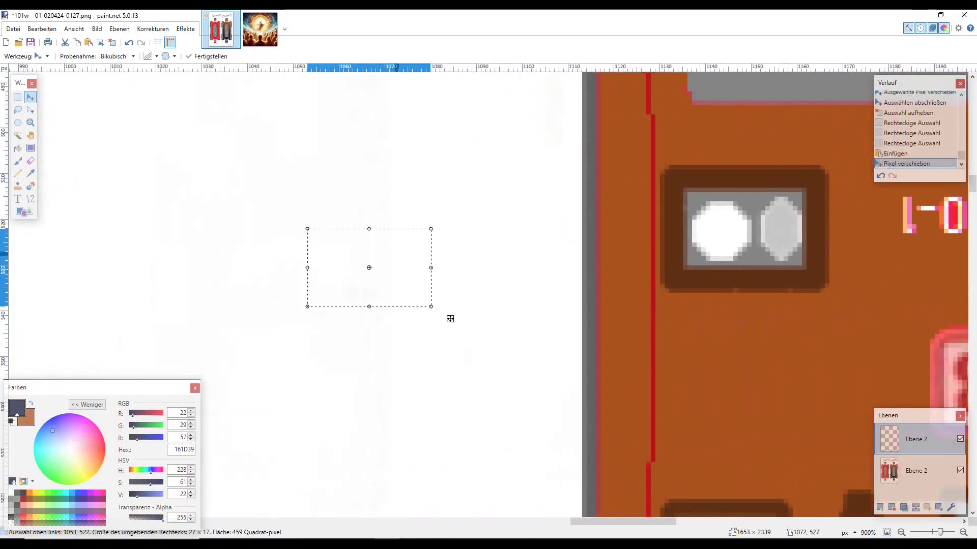
Merge the upper layer with the redrawn headlights down into the locomotive sheet layer
{"action": "key", "text": "ctrl+m"}
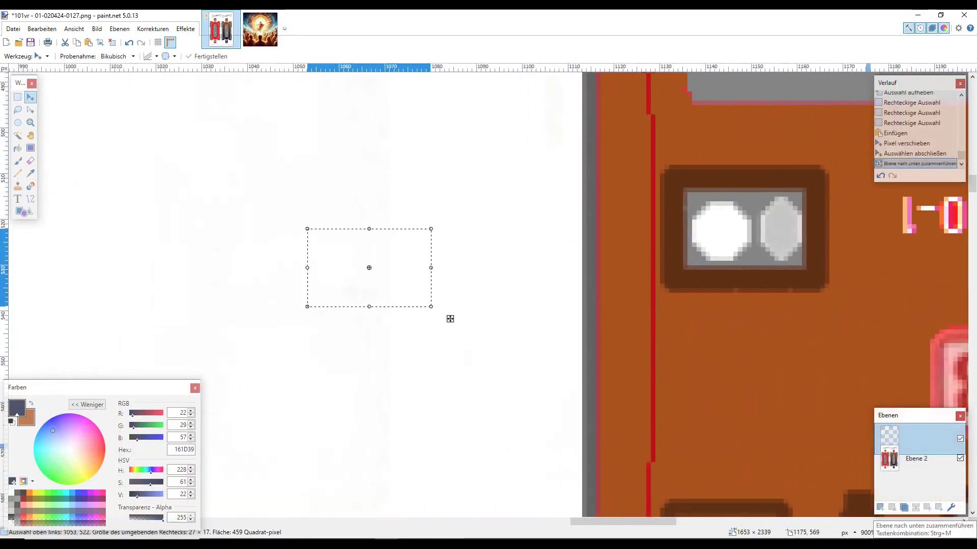
{"action": "scroll", "coordinate": [678, 366], "scroll_direction": "down", "scroll_amount": 12}
{"action": "scroll", "coordinate": [677, 367], "scroll_direction": "down", "scroll_amount": 6}
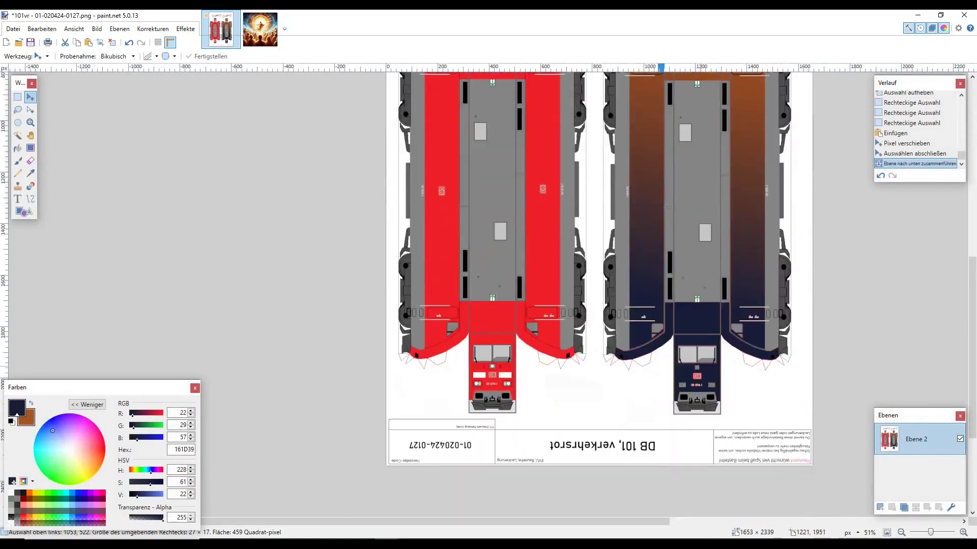
Lasso a bell-shaped area about 155 × 101 px around the lamps, DB logo and number on the blue cab front and copy it
{"action": "scroll", "coordinate": [706, 366], "scroll_direction": "up", "scroll_amount": 5}
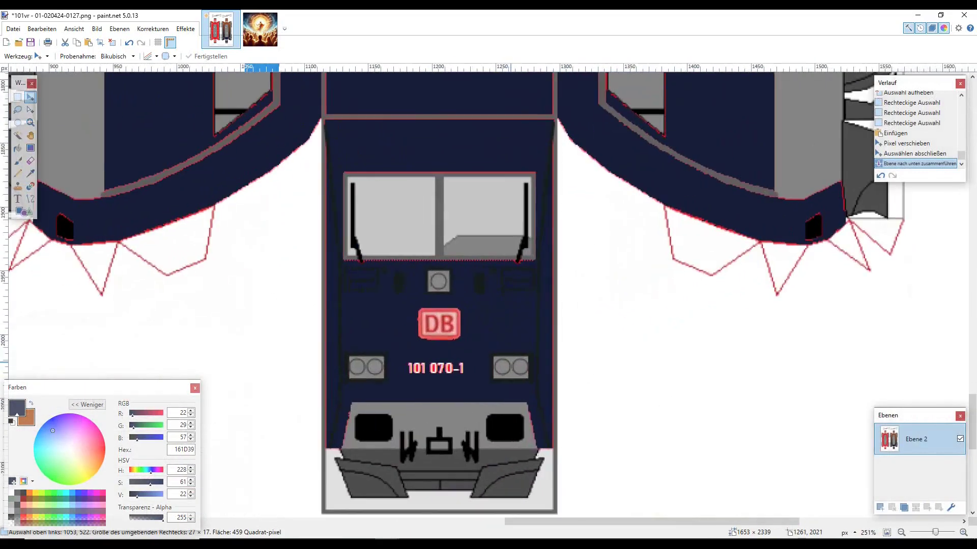
{"action": "scroll", "coordinate": [474, 367], "scroll_direction": "up", "scroll_amount": 2}
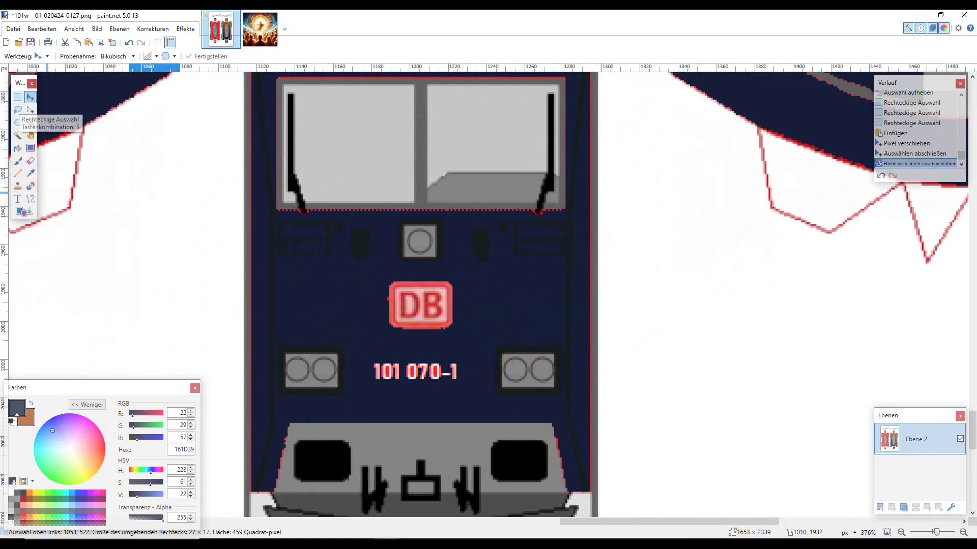
{"action": "left_click", "coordinate": [18, 109]}
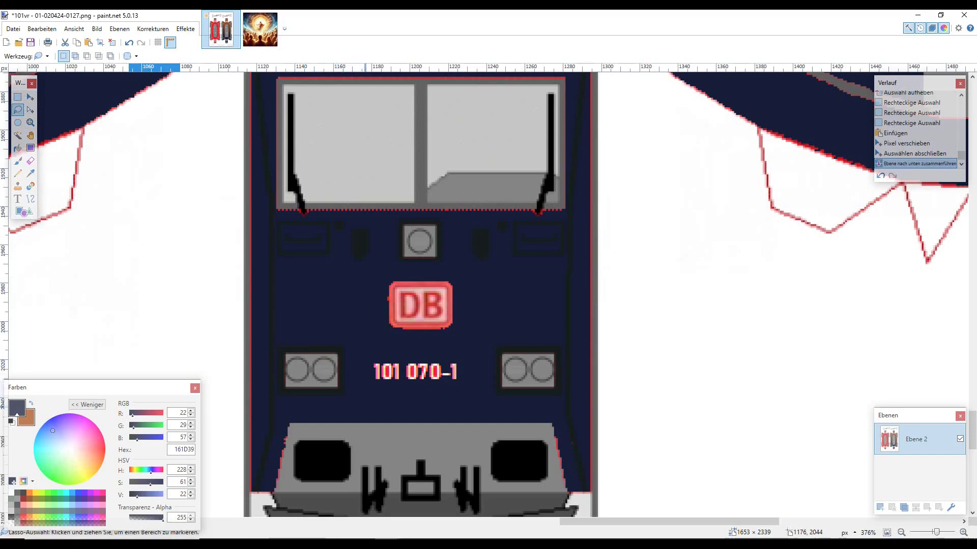
{"action": "left_click_drag", "start_coordinate": [353, 404], "coordinate": [305, 403]}
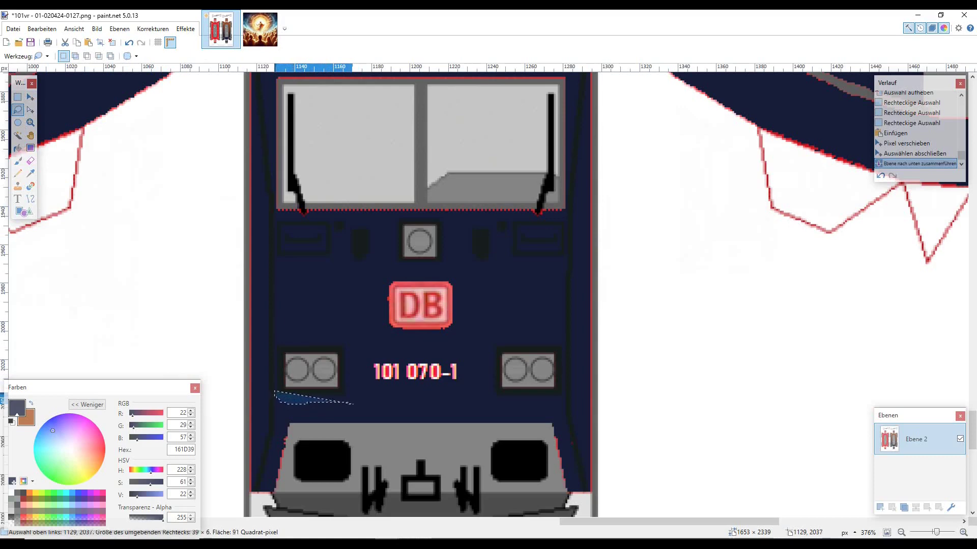
{"action": "mouse_move", "coordinate": [275, 388]}
{"action": "left_mouse_down"}
{"action": "mouse_move", "coordinate": [275, 331]}
{"action": "mouse_move", "coordinate": [385, 265]}
{"action": "mouse_move", "coordinate": [398, 217]}
{"action": "mouse_move", "coordinate": [417, 213]}
{"action": "mouse_move", "coordinate": [439, 218]}
{"action": "mouse_move", "coordinate": [483, 321]}
{"action": "mouse_move", "coordinate": [539, 346]}
{"action": "mouse_move", "coordinate": [565, 381]}
{"action": "mouse_move", "coordinate": [565, 351]}
{"action": "mouse_move", "coordinate": [565, 392]}
{"action": "mouse_move", "coordinate": [529, 405]}
{"action": "mouse_move", "coordinate": [351, 405]}
{"action": "left_mouse_up"}
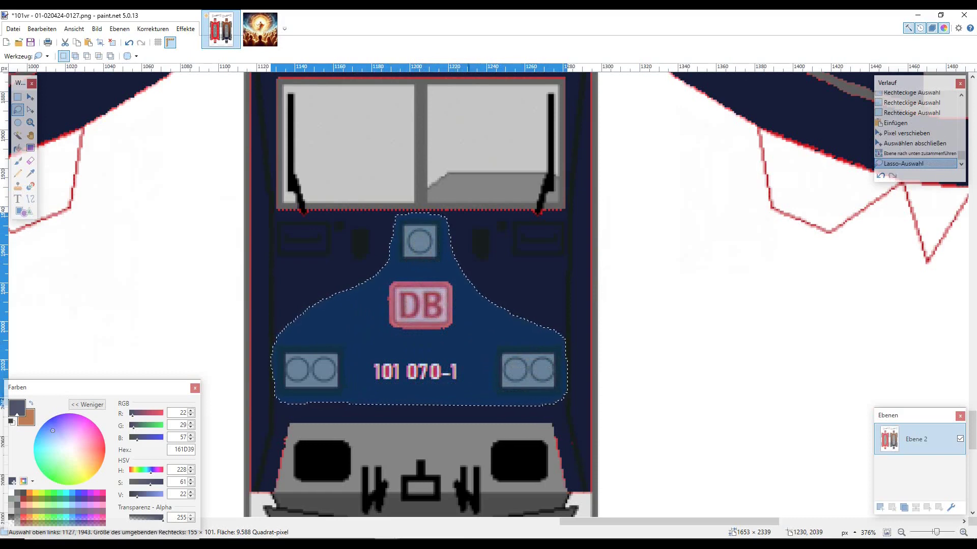
{"action": "scroll", "coordinate": [501, 347], "scroll_direction": "down", "scroll_amount": 5, "text": "ctrl"}
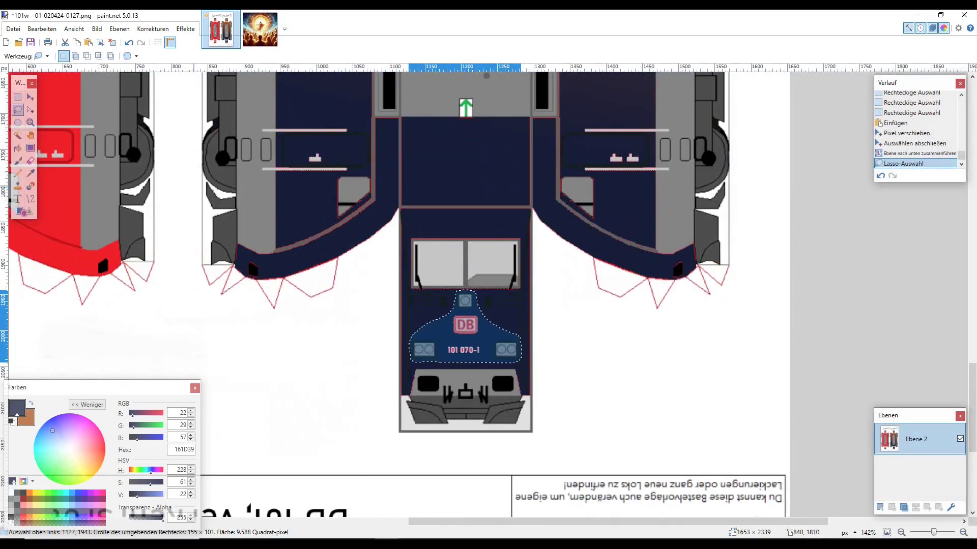
Clear the selection and rotate the whole image by 180° so the orange cab front stands upright
{"action": "key", "text": "ctrl+d"}
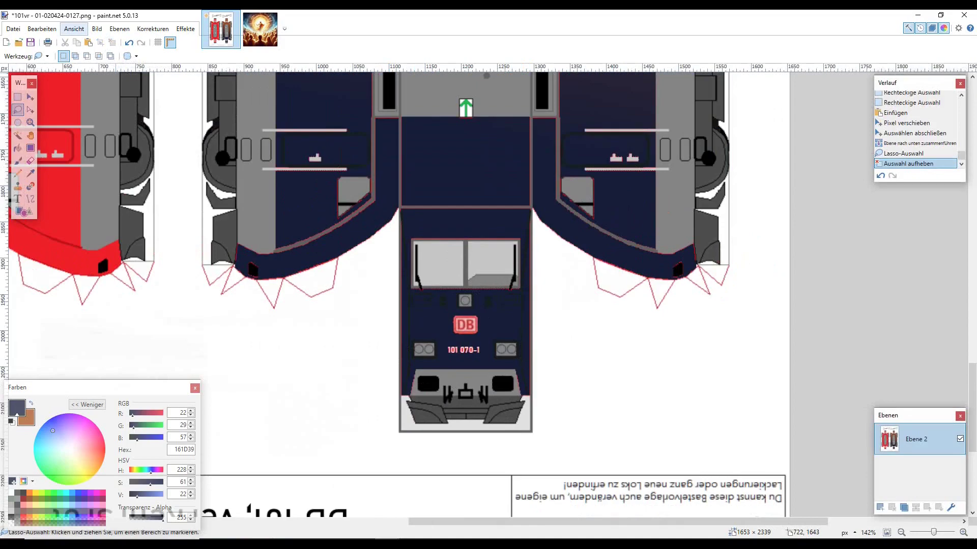
{"action": "left_click", "coordinate": [96, 29]}
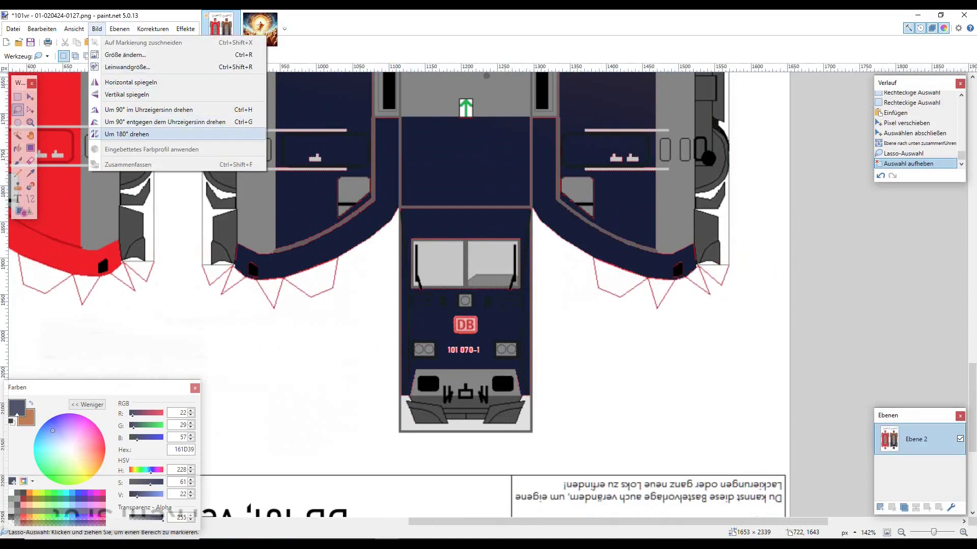
{"action": "left_click", "coordinate": [127, 134]}
Paste the copied blue area onto the orange cab front, align it over the old lamps, logo and number, and deselect it
{"action": "scroll", "coordinate": [408, 256], "scroll_direction": "up", "scroll_amount": 6}
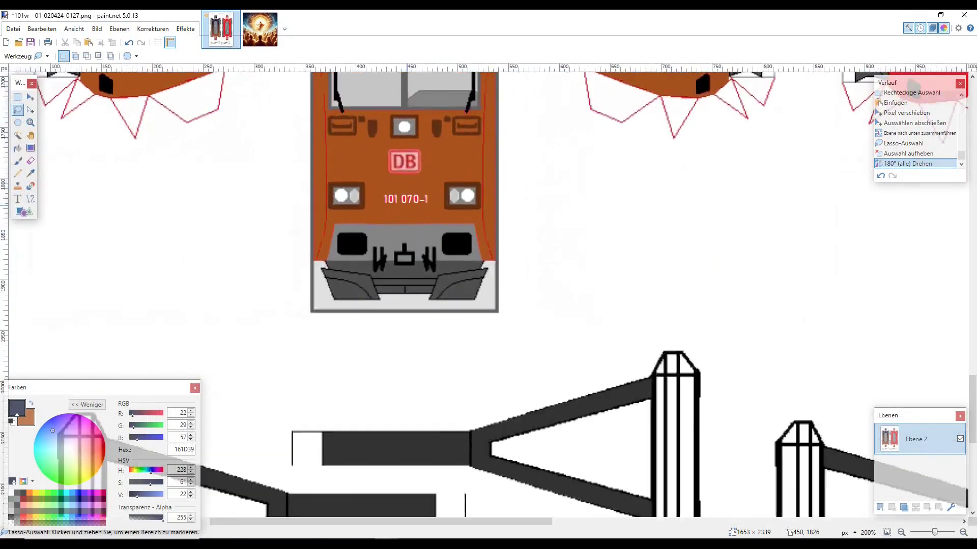
{"action": "key", "text": "ctrl+v"}
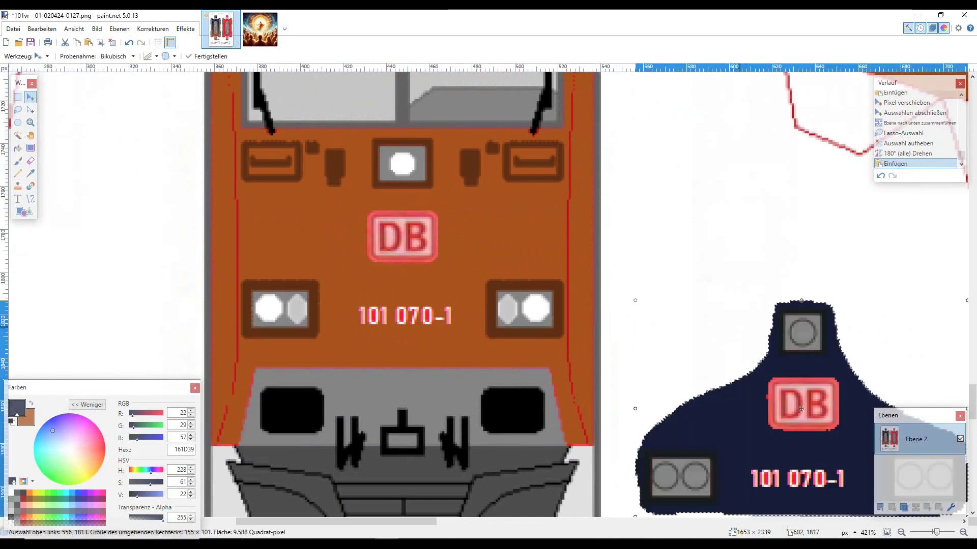
{"action": "left_click_drag", "start_coordinate": [801, 409], "coordinate": [403, 263]}
{"action": "left_click_drag", "start_coordinate": [587, 383], "coordinate": [588, 364]}
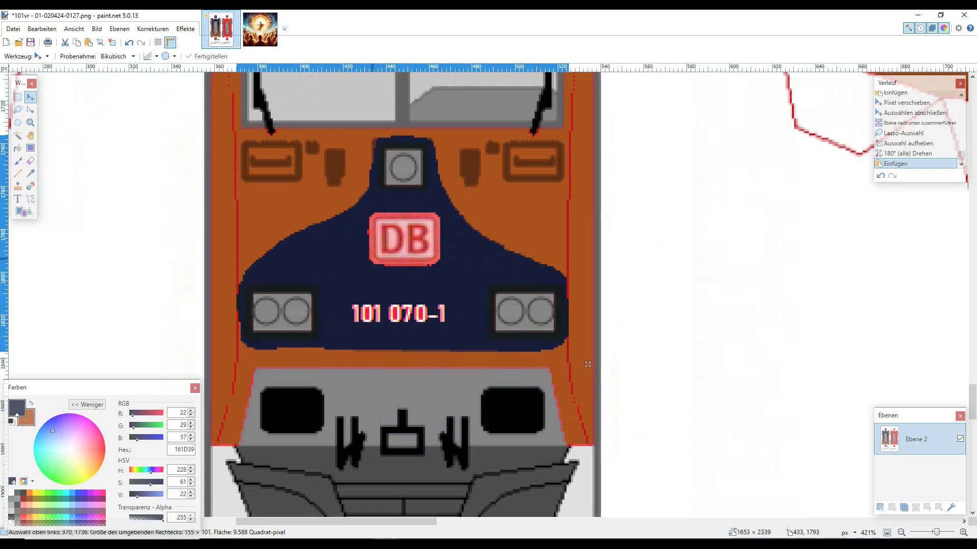
{"action": "mouse_move", "coordinate": [588, 364]}
{"action": "left_mouse_down"}
{"action": "mouse_move", "coordinate": [619, 363]}
{"action": "mouse_move", "coordinate": [588, 362]}
{"action": "left_mouse_up"}
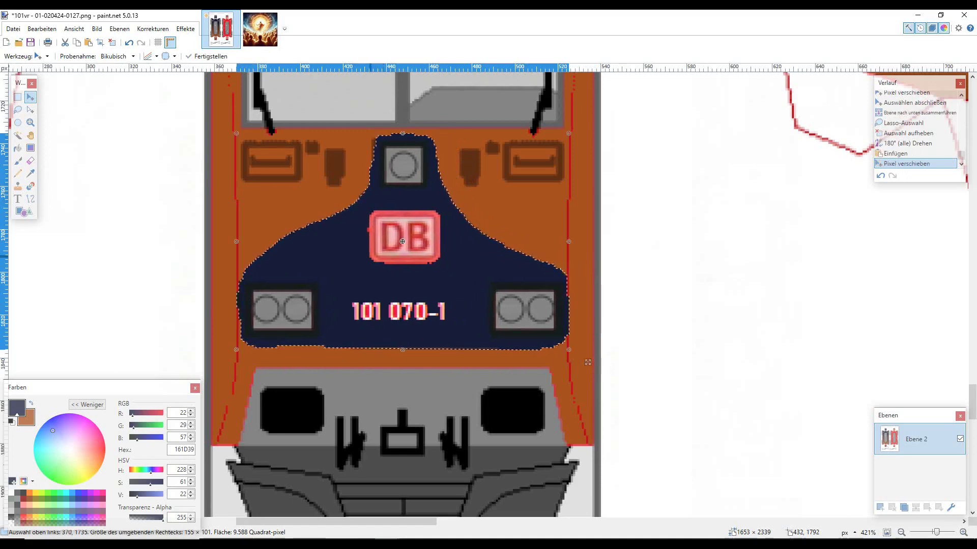
{"action": "left_click", "coordinate": [112, 42]}
Examine the pasted blue area on the orange cab front and the overall livery on the sheet
{"action": "scroll", "coordinate": [295, 184], "scroll_direction": "down", "scroll_amount": 8}
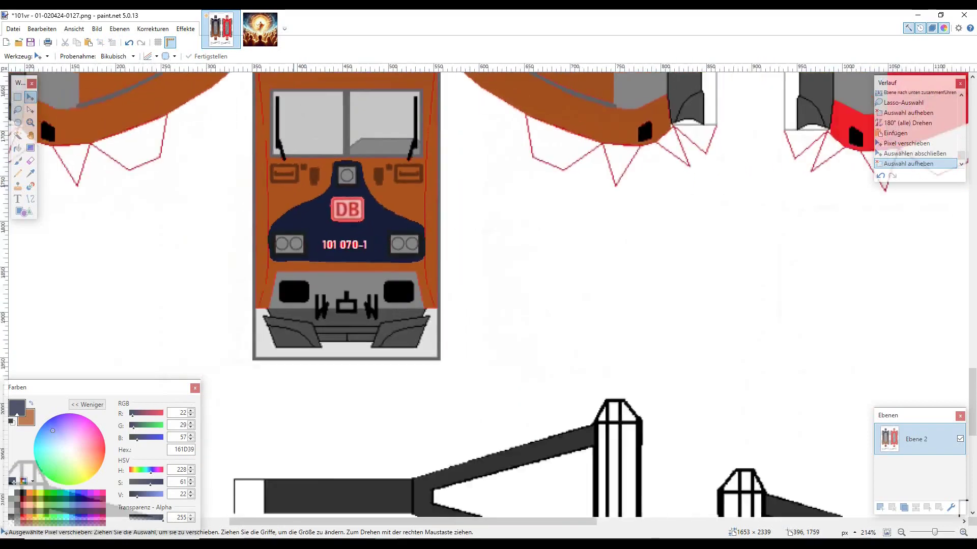
{"action": "scroll", "coordinate": [307, 199], "scroll_direction": "up", "scroll_amount": 1}
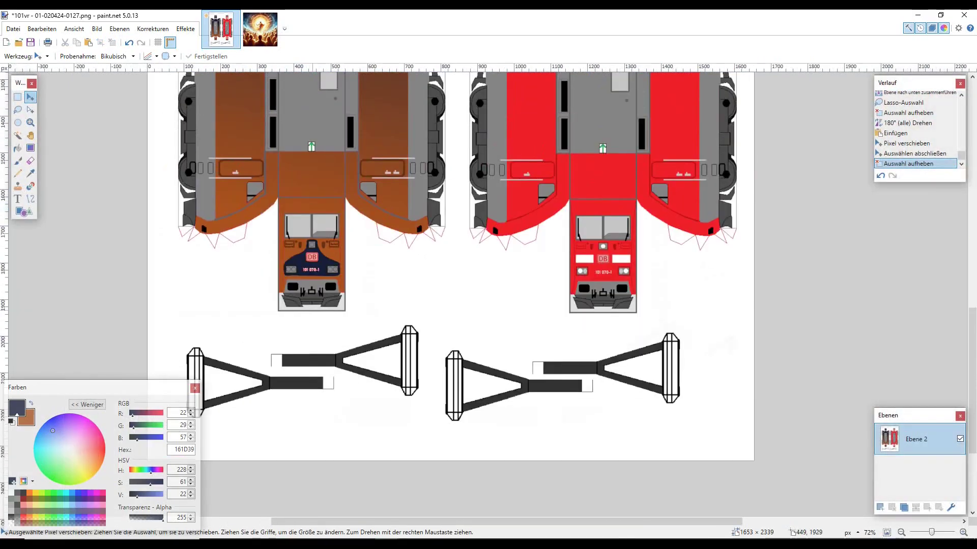
{"action": "scroll", "coordinate": [287, 275], "scroll_direction": "up", "scroll_amount": 6}
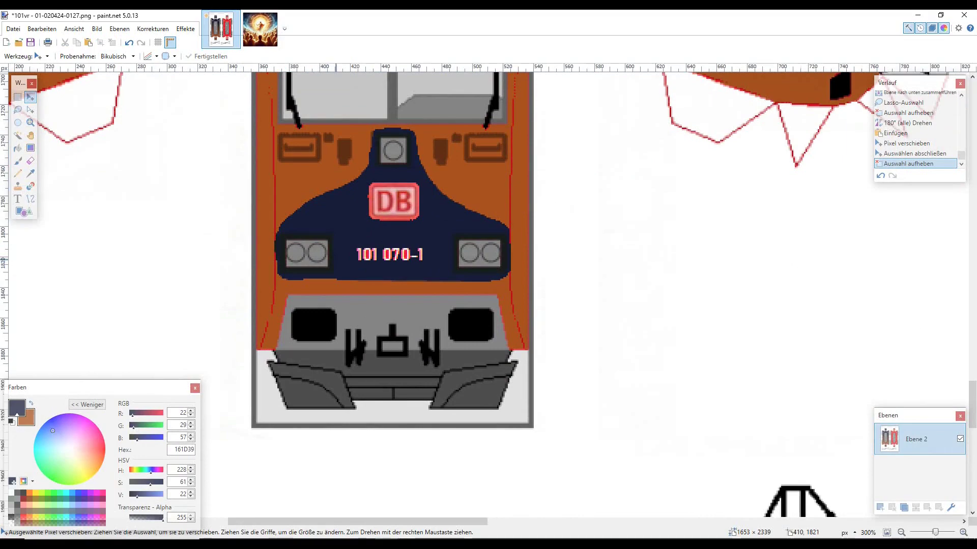
{"action": "scroll", "coordinate": [339, 264], "scroll_direction": "down", "scroll_amount": 6}
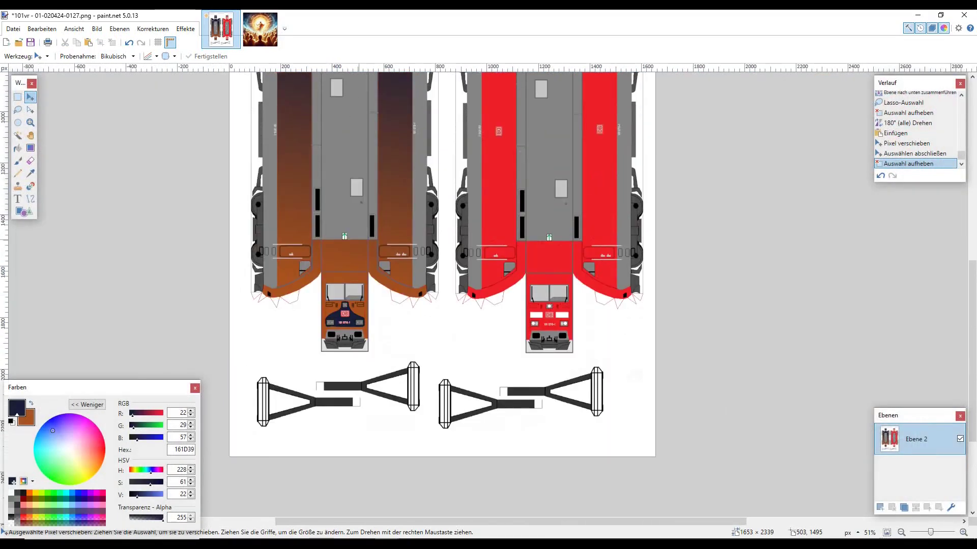
{"action": "scroll", "coordinate": [361, 244], "scroll_direction": "up", "scroll_amount": 3}
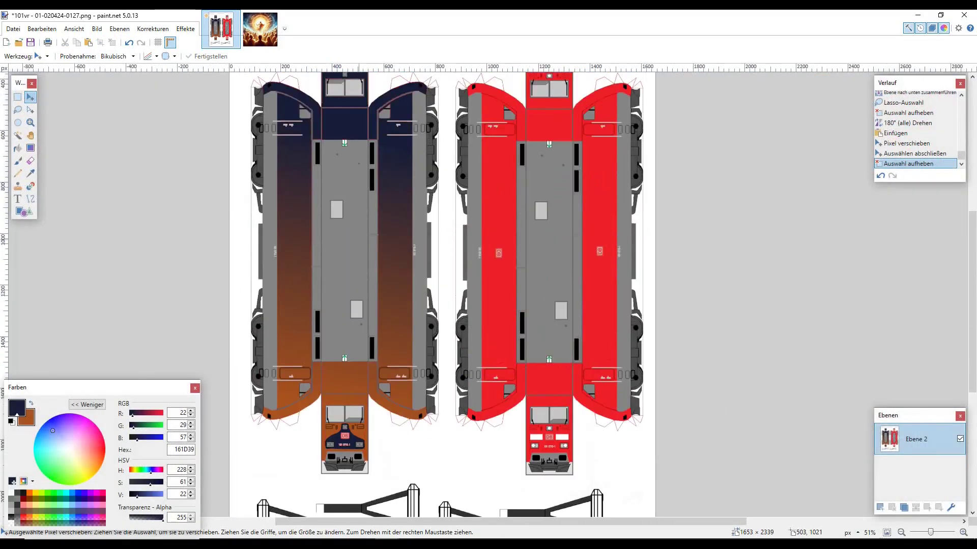
{"action": "scroll", "coordinate": [361, 244], "scroll_direction": "up", "scroll_amount": 3}
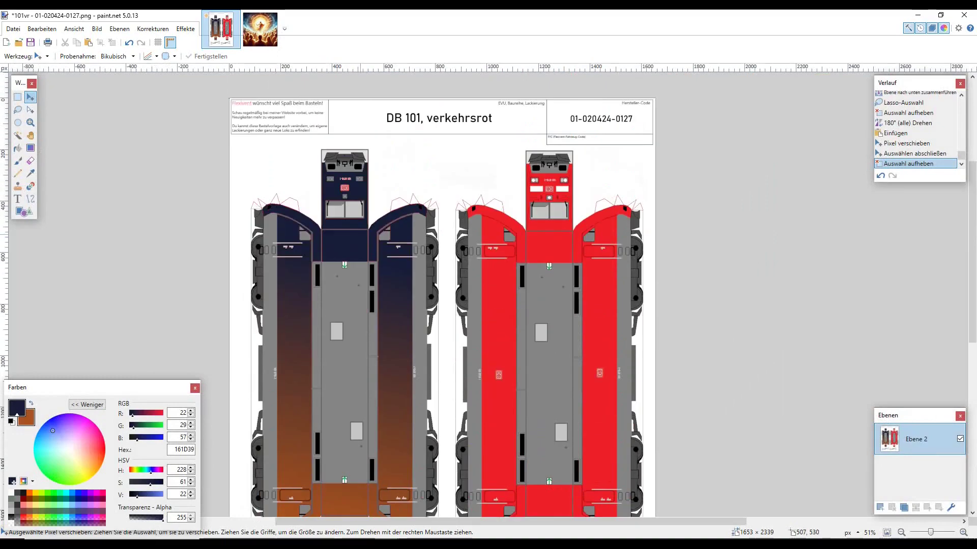
{"action": "scroll", "coordinate": [362, 231], "scroll_direction": "down", "scroll_amount": 6}
{"action": "scroll", "coordinate": [344, 261], "scroll_direction": "up", "scroll_amount": 5, "text": "ctrl"}
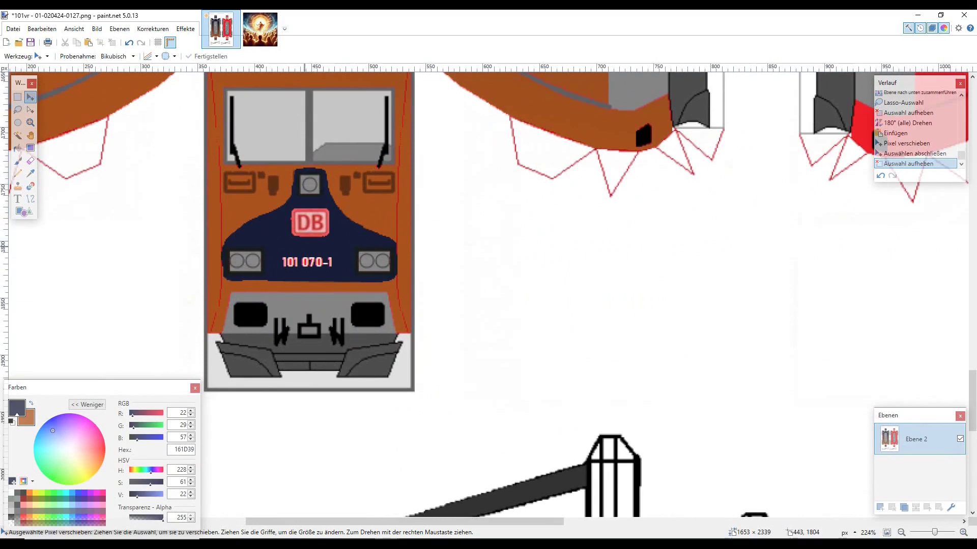
{"action": "scroll", "coordinate": [308, 251], "scroll_direction": "up", "scroll_amount": 2}
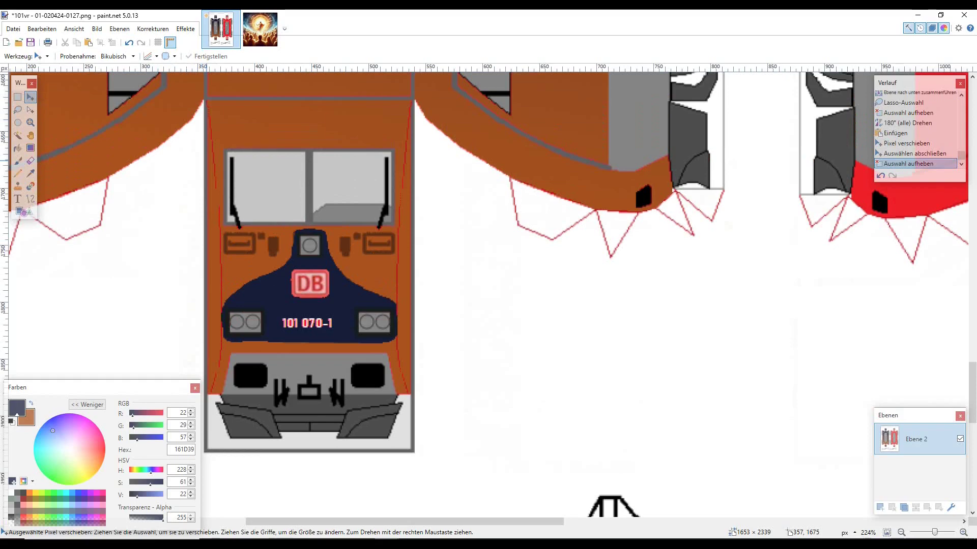
{"action": "scroll", "coordinate": [240, 221], "scroll_direction": "down", "scroll_amount": 7}
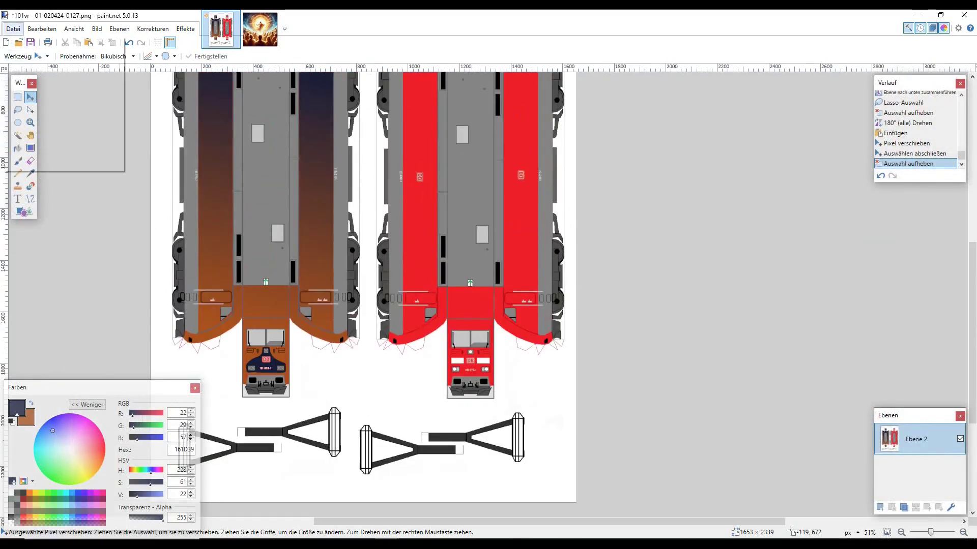
{"action": "left_click", "coordinate": [14, 29]}
{"action": "left_click", "coordinate": [43, 106]}
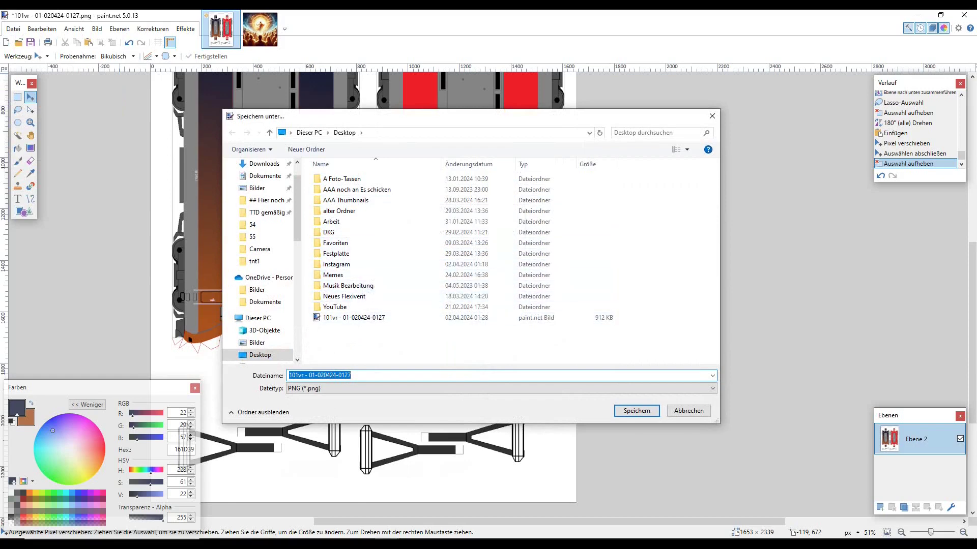
{"action": "left_click", "coordinate": [352, 376]}
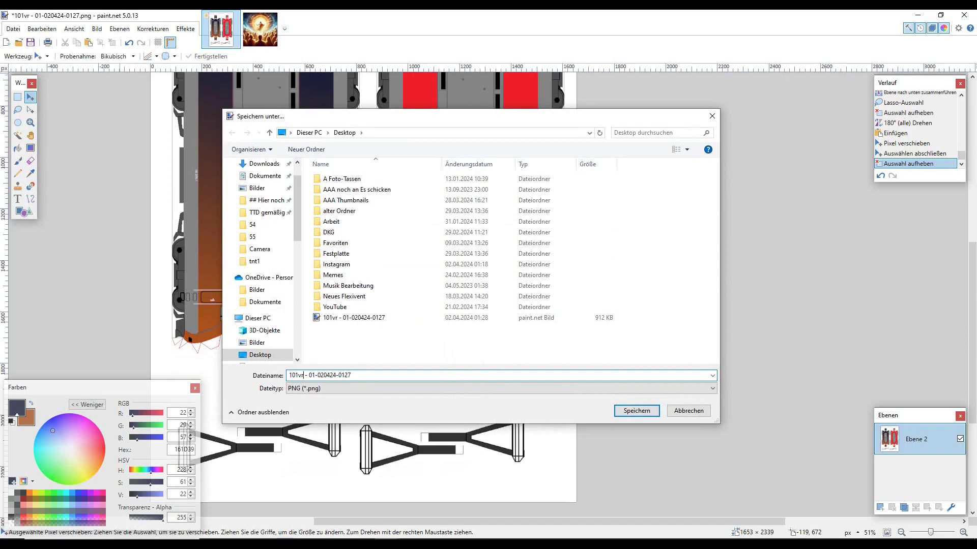
{"action": "key", "text": "BackSpace"}
{"action": "key", "text": "BackSpace"}
{"action": "type", "text": "ostern0"}
{"action": "key", "text": "Right"}
{"action": "key", "text": "Delete"}
{"action": "key", "text": "Delete"}
{"action": "key", "text": "Delete"}
{"action": "key", "text": "Delete"}
{"action": "key", "text": "Delete"}
{"action": "key", "text": "Delete"}
{"action": "key", "text": "Delete"}
{"action": "key", "text": "Delete"}
{"action": "key", "text": "Delete"}
{"action": "key", "text": "Delete"}
{"action": "key", "text": "Delete"}
{"action": "type", "text": "0"}
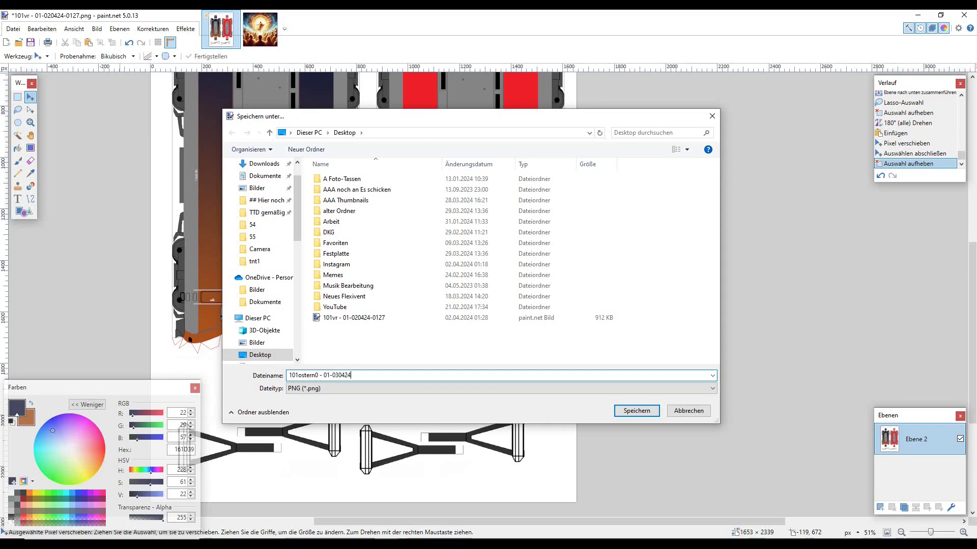
{"action": "type", "text": "30424-0130"}
{"action": "key", "text": "Return"}
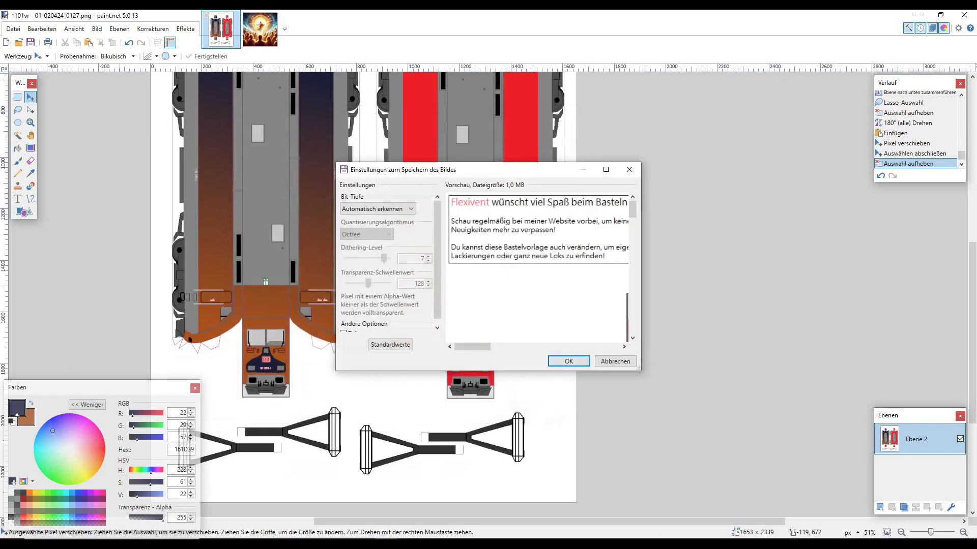
{"action": "key", "text": "Return"}
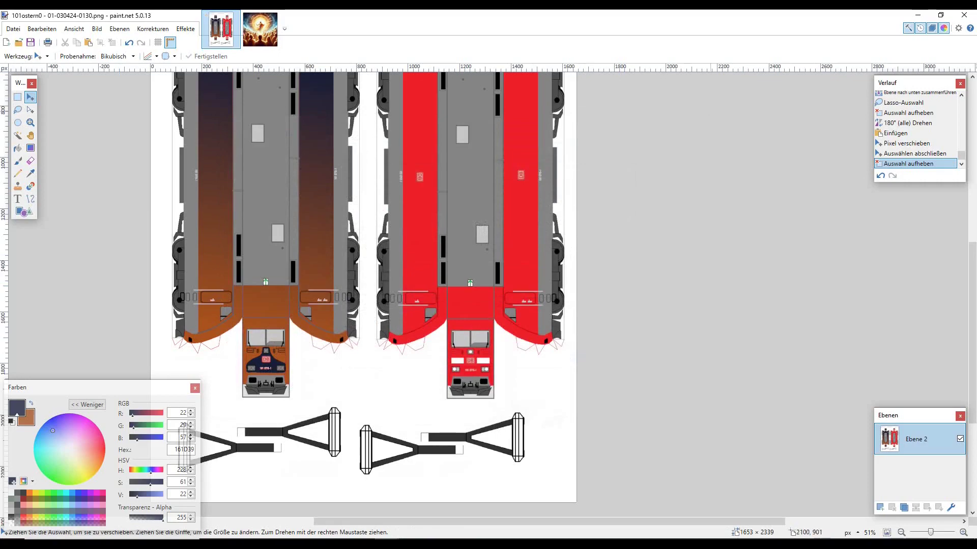
{"action": "left_click", "coordinate": [917, 15]}
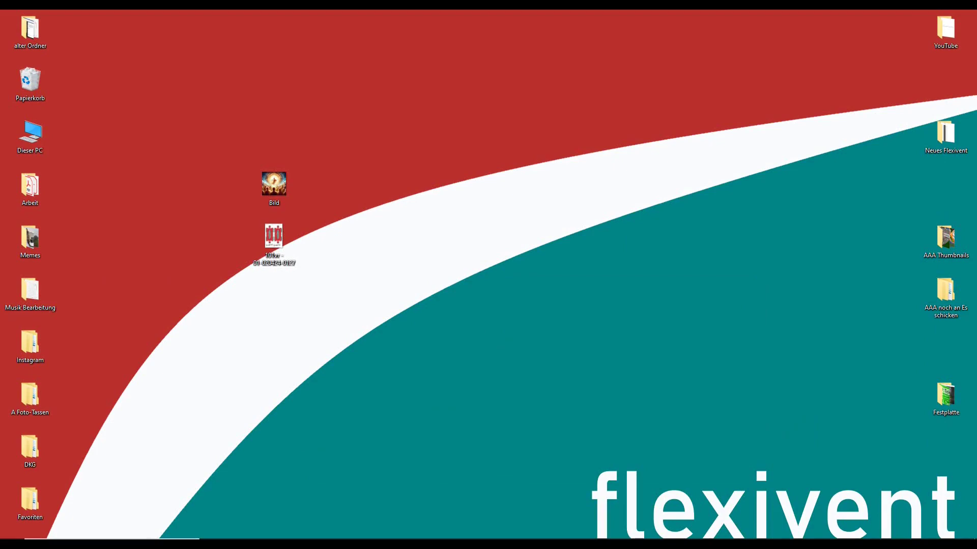
{"action": "right_click", "coordinate": [248, 331]}
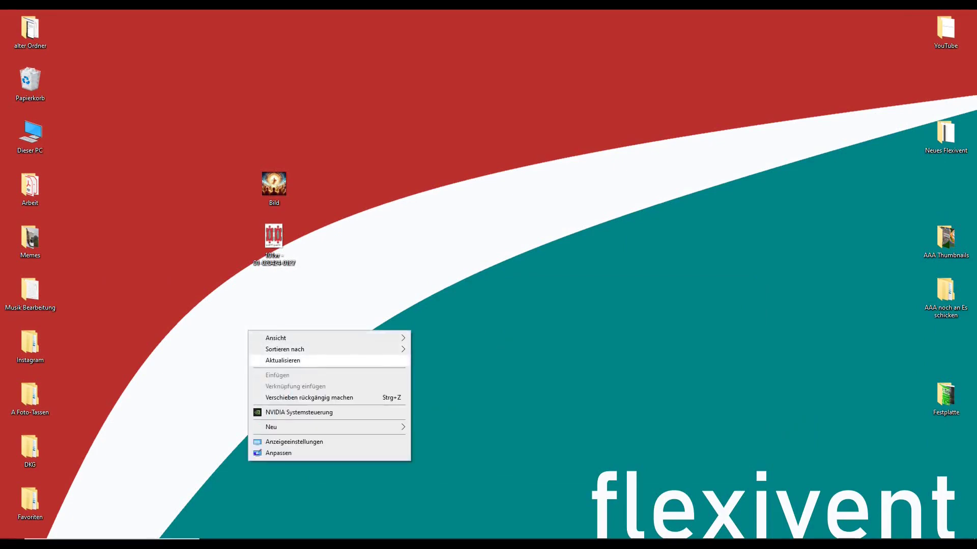
{"action": "left_click", "coordinate": [275, 361]}
{"action": "left_click", "coordinate": [91, 33]}
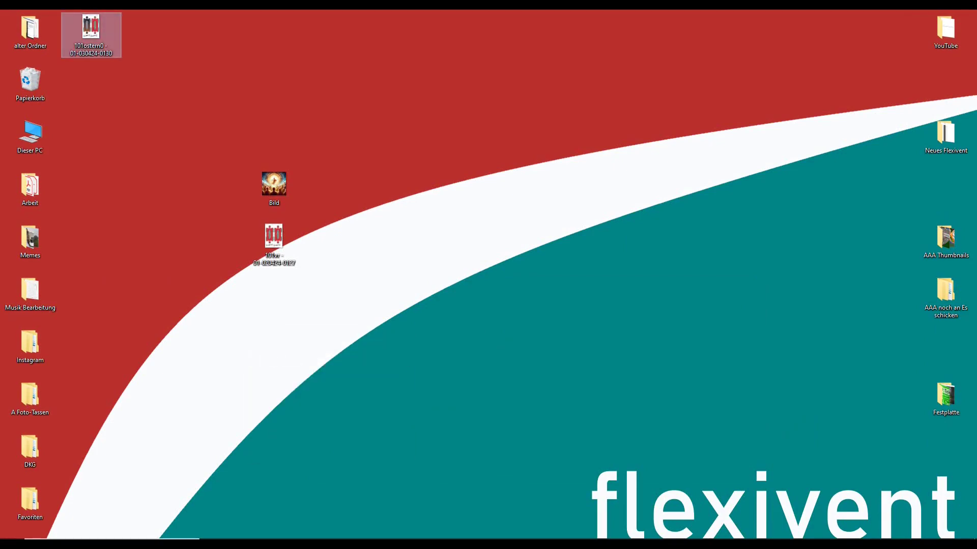
{"action": "double_click", "coordinate": [91, 33]}
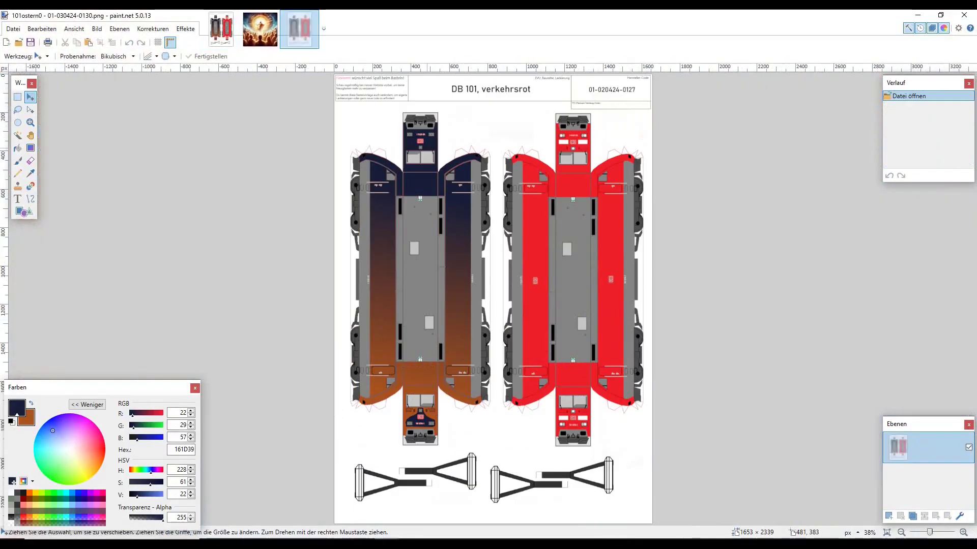
{"action": "left_click", "coordinate": [13, 29]}
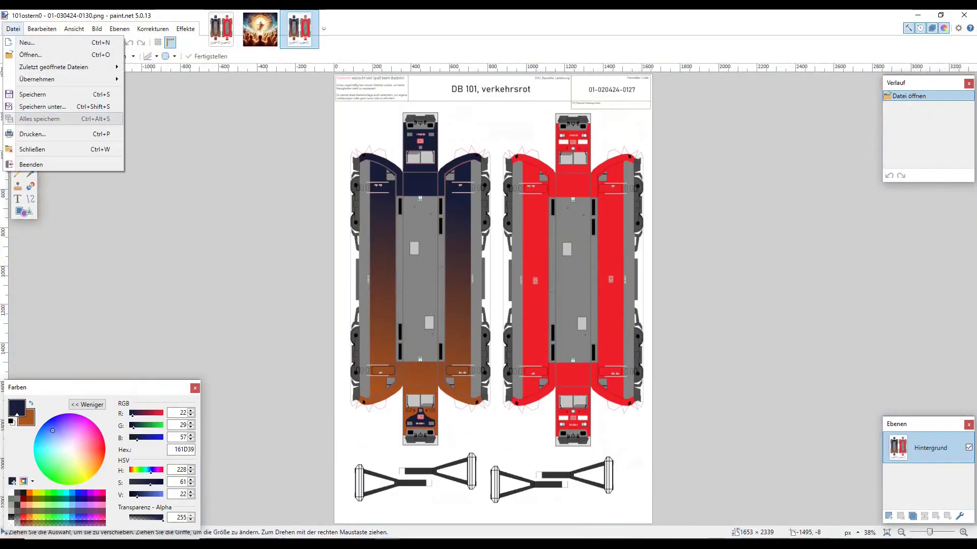
{"action": "left_click", "coordinate": [33, 133]}
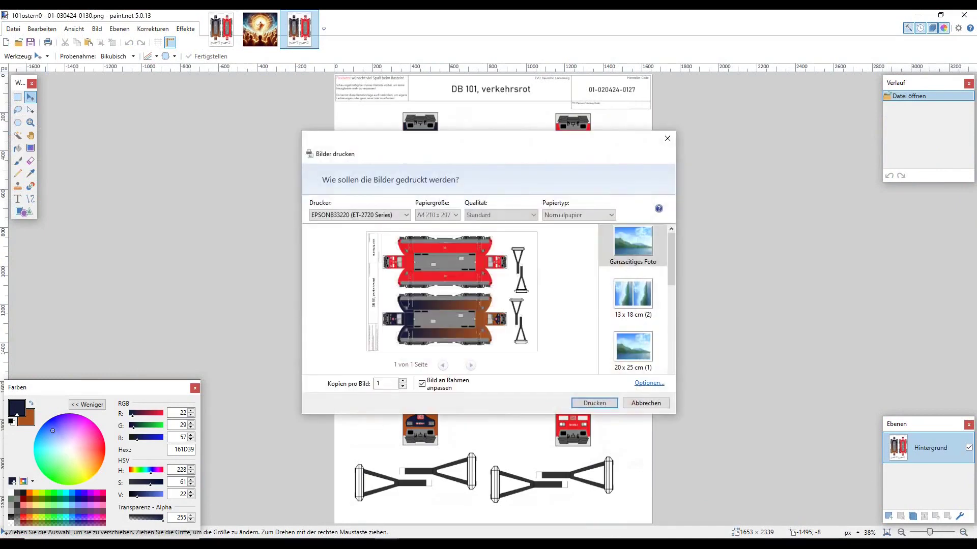
{"action": "key", "text": "Return"}
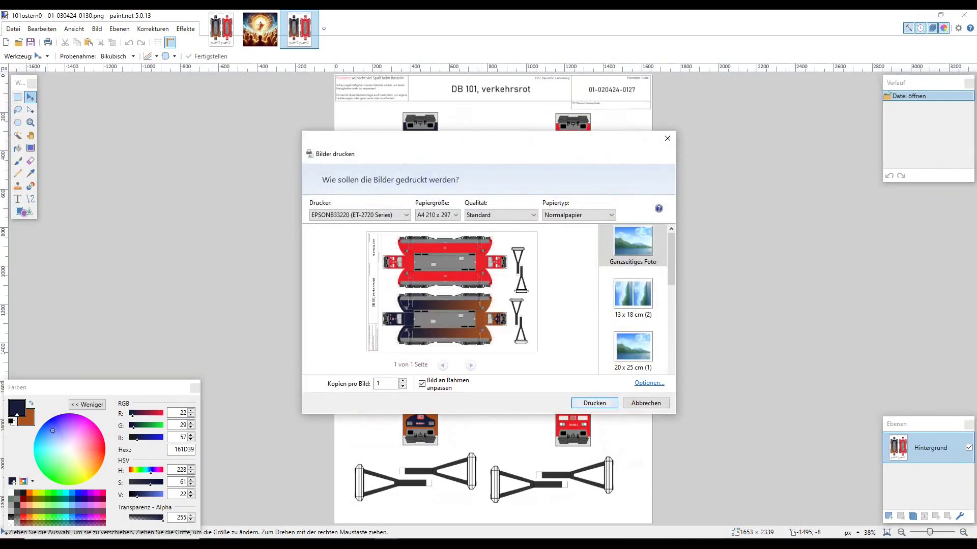
{"action": "left_click", "coordinate": [963, 15]}
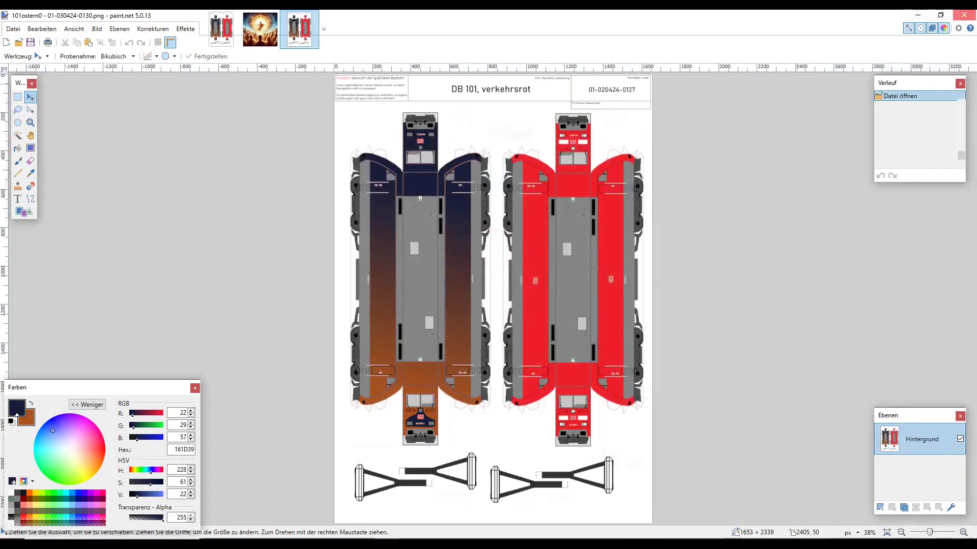
{"action": "left_click", "coordinate": [712, 153]}
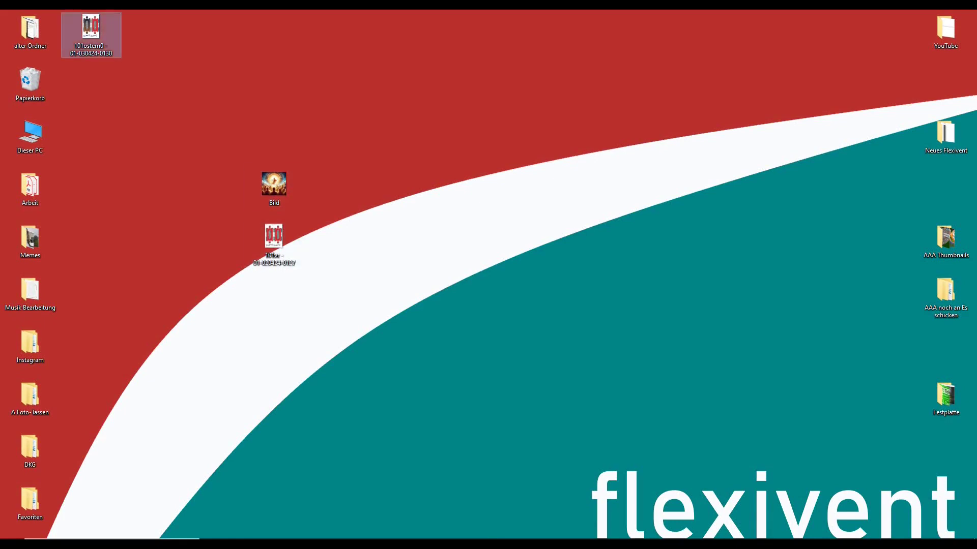
{"action": "double_click", "coordinate": [91, 32]}
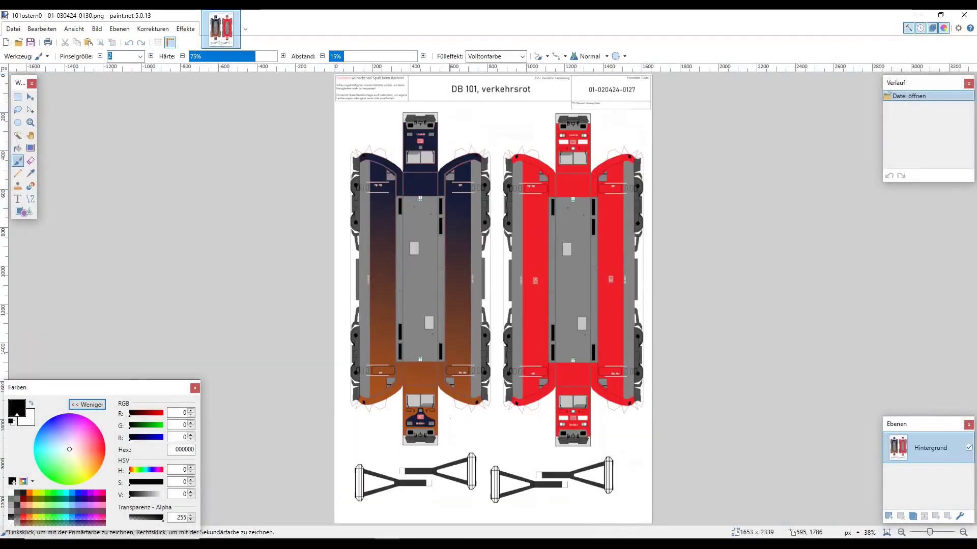
Sample the orange from the upper part of the orange cab front and bucket-fill the dark-blue area around the logo with it
{"action": "scroll", "coordinate": [450, 419], "scroll_direction": "up", "scroll_amount": 5}
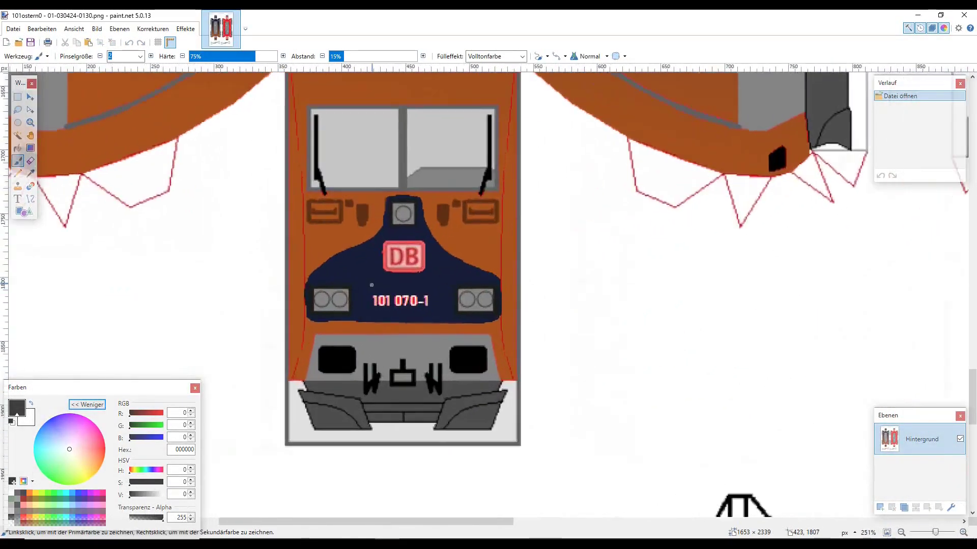
{"action": "scroll", "coordinate": [371, 285], "scroll_direction": "up", "scroll_amount": 3}
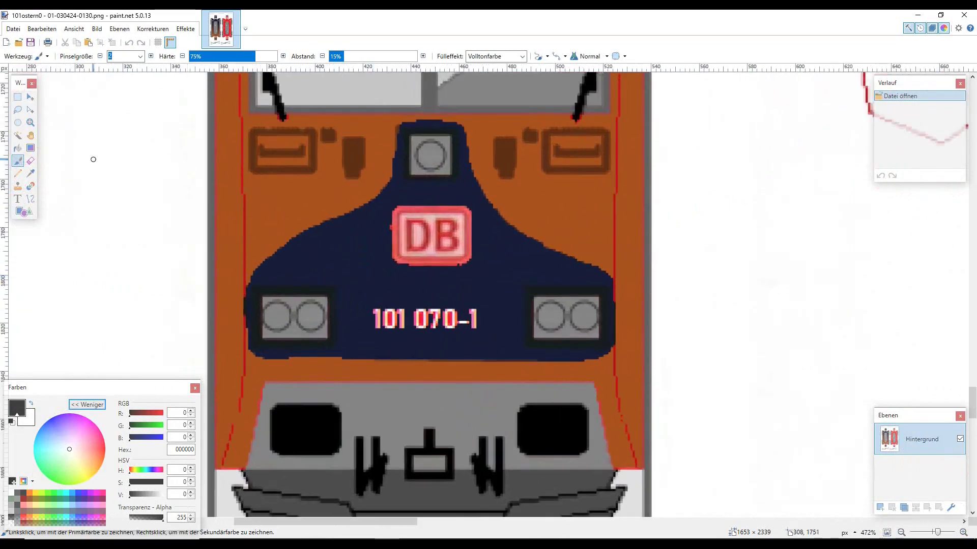
{"action": "left_click", "coordinate": [30, 174]}
{"action": "left_click", "coordinate": [229, 196]}
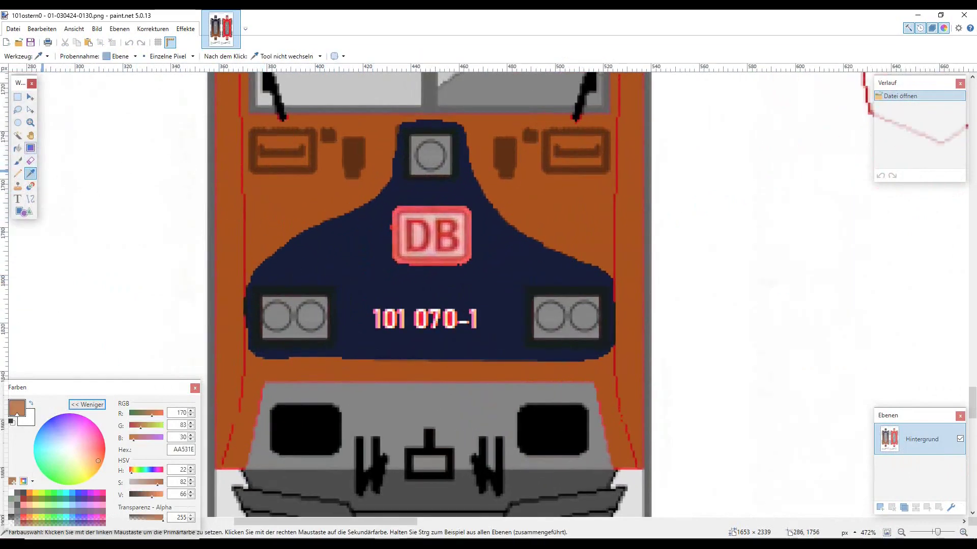
{"action": "left_click", "coordinate": [18, 148]}
{"action": "left_click", "coordinate": [326, 250]}
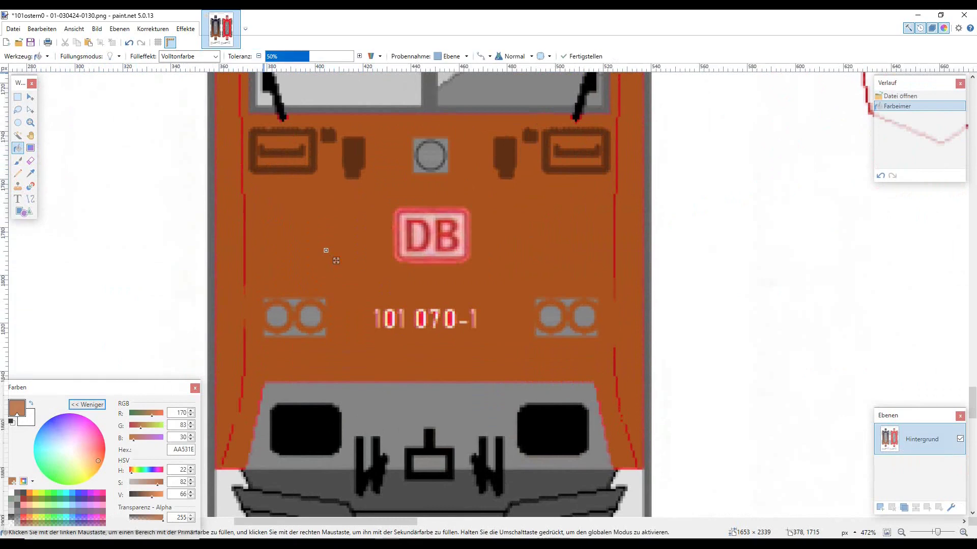
Lower the orange fill's tolerance to about 7% so the black lamp frames are spared
{"action": "left_click_drag", "start_coordinate": [303, 57], "coordinate": [276, 57]}
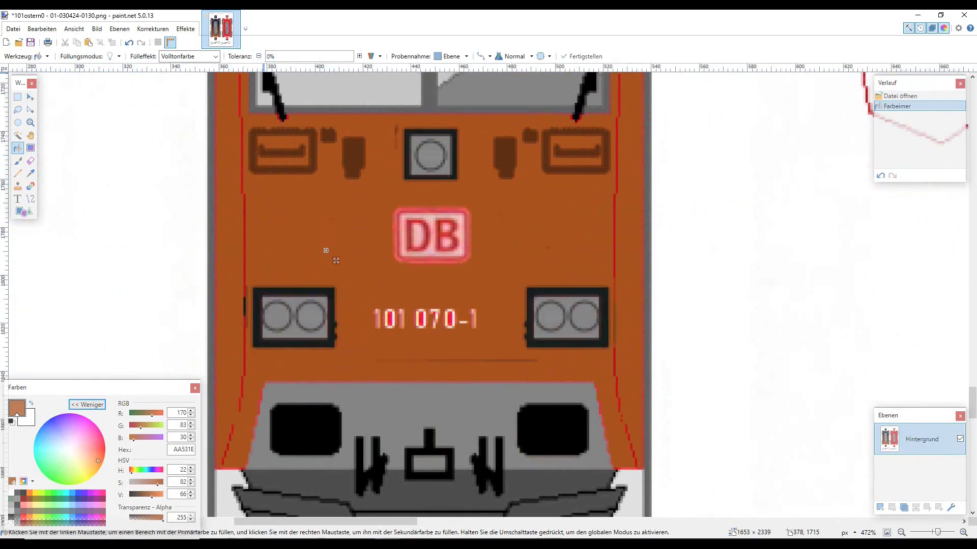
{"action": "type", "text": "21"}
{"action": "key", "text": "Return"}
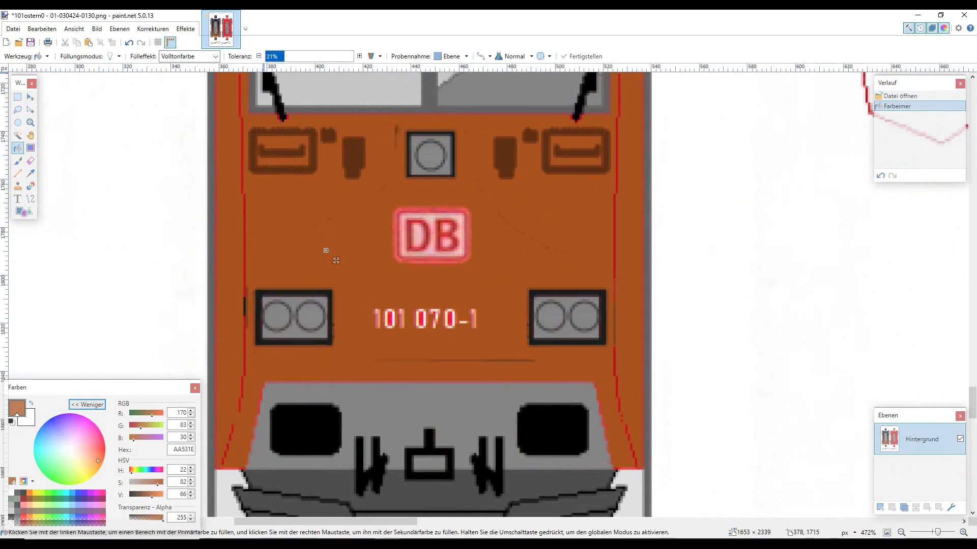
{"action": "type", "text": "13"}
{"action": "key", "text": "Return"}
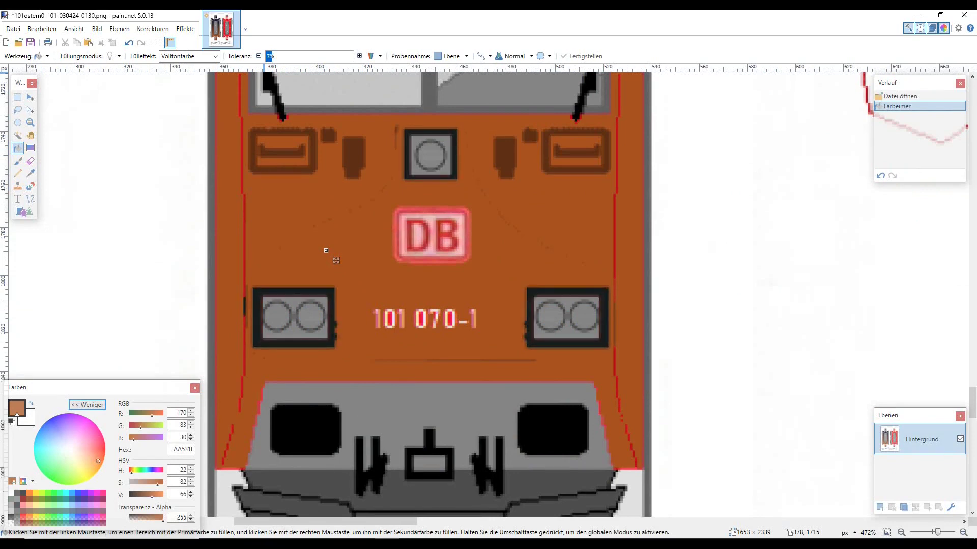
{"action": "left_click_drag", "start_coordinate": [272, 56], "coordinate": [272, 56]}
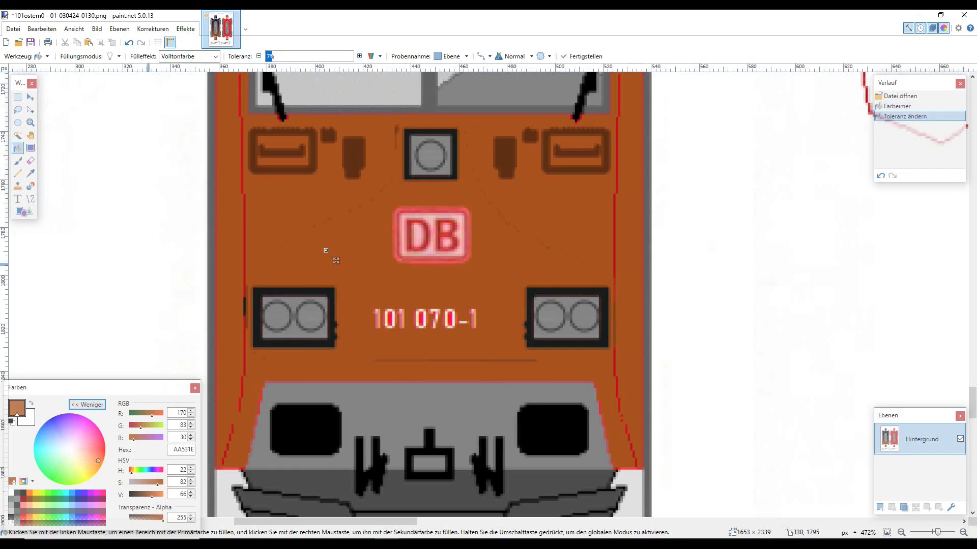
Sample the dark brown 602F15 from the door outline on the orange side wall as the primary colour
{"action": "scroll", "coordinate": [327, 254], "scroll_direction": "up", "scroll_amount": 5}
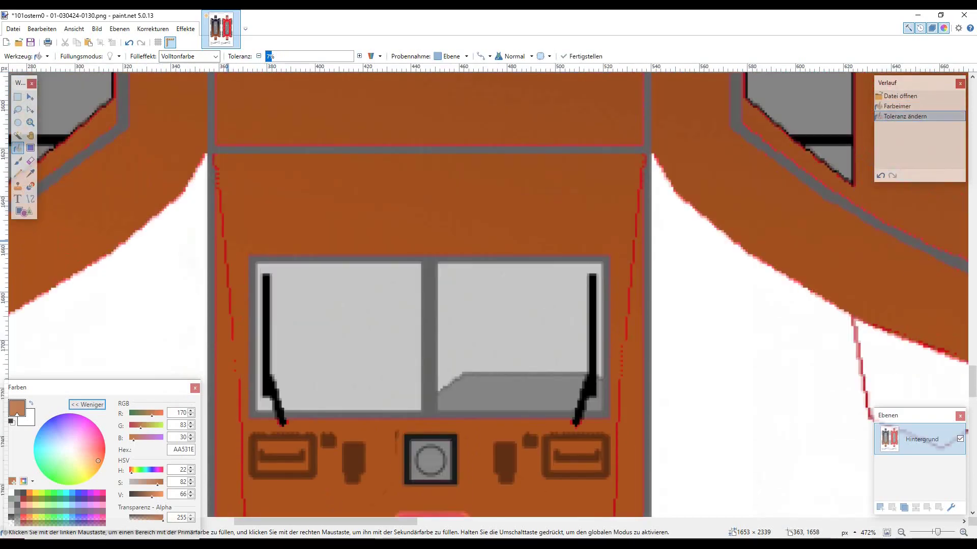
{"action": "scroll", "coordinate": [235, 244], "scroll_direction": "down", "scroll_amount": 3}
{"action": "scroll", "coordinate": [290, 214], "scroll_direction": "up", "scroll_amount": 2}
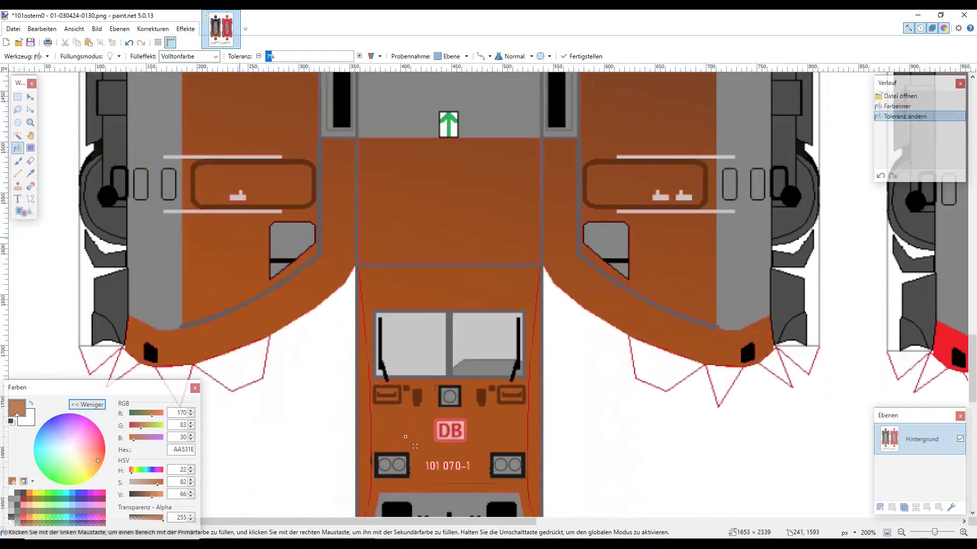
{"action": "scroll", "coordinate": [290, 215], "scroll_direction": "up", "scroll_amount": 5}
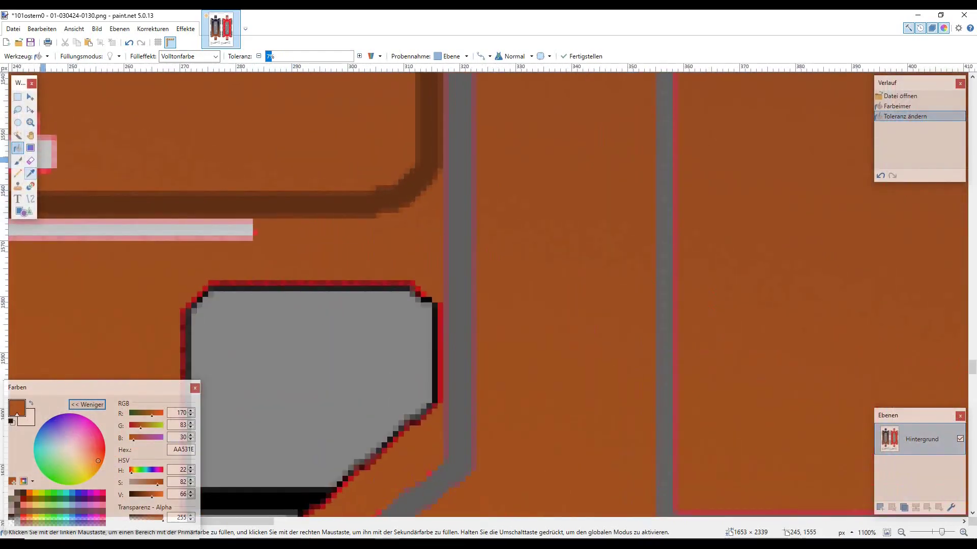
{"action": "key", "text": "k"}
{"action": "left_click", "coordinate": [205, 204]}
Trace the red edge line left of the orange cab's windscreen with dark-brown size 2 straight lines, from the roof corner to below the windscreen
{"action": "scroll", "coordinate": [205, 204], "scroll_direction": "down", "scroll_amount": 8}
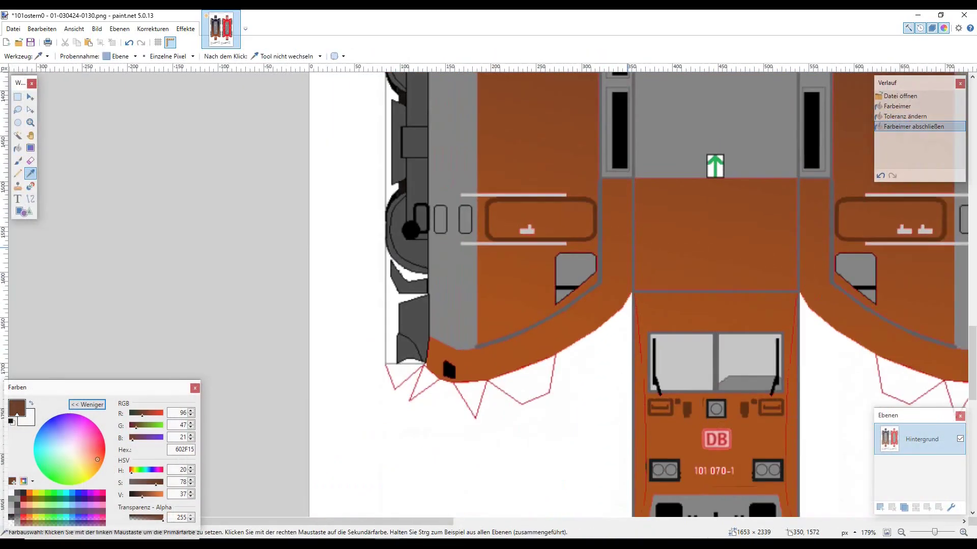
{"action": "scroll", "coordinate": [585, 295], "scroll_direction": "up", "scroll_amount": 6}
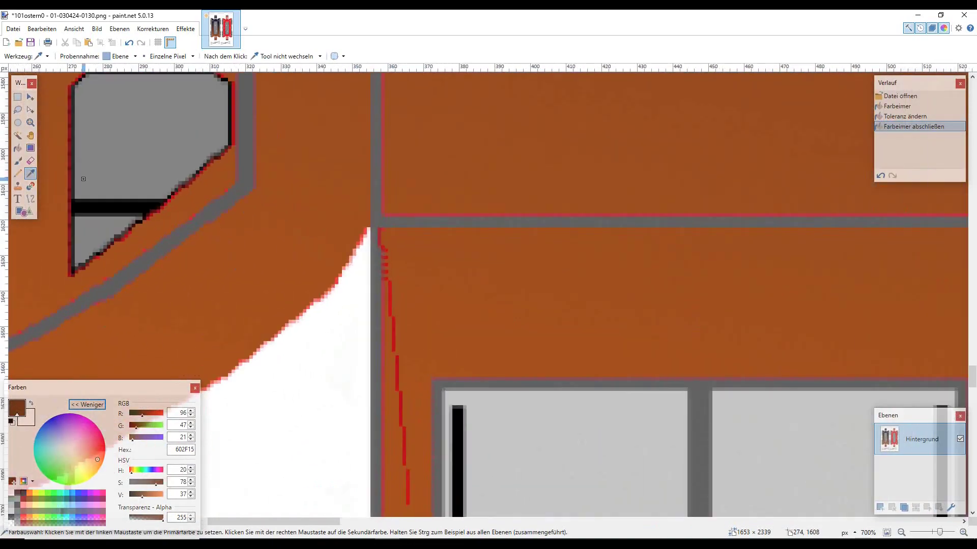
{"action": "left_click", "coordinate": [30, 199]}
{"action": "left_click_drag", "start_coordinate": [379, 226], "coordinate": [426, 316]}
{"action": "scroll", "coordinate": [395, 331], "scroll_direction": "down", "scroll_amount": 2}
{"action": "scroll", "coordinate": [400, 279], "scroll_direction": "down", "scroll_amount": 2}
{"action": "left_click", "coordinate": [461, 269]}
{"action": "scroll", "coordinate": [420, 283], "scroll_direction": "down", "scroll_amount": 3}
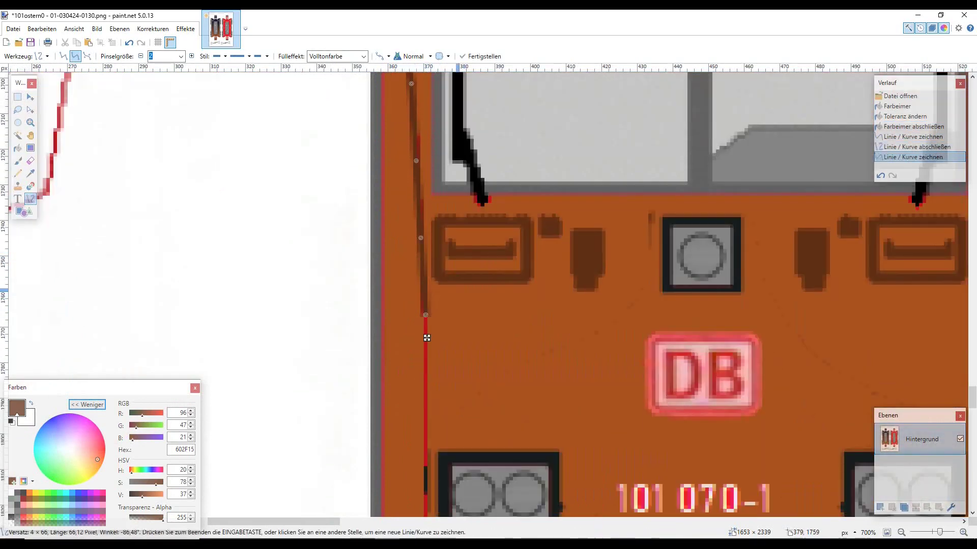
{"action": "left_click", "coordinate": [445, 249]}
Continue the brown edge line down past the left lamps and add a slanted segment about 41 px long to the lower left corner
{"action": "scroll", "coordinate": [445, 247], "scroll_direction": "down", "scroll_amount": 3}
{"action": "left_click_drag", "start_coordinate": [424, 134], "coordinate": [429, 410]}
{"action": "key", "text": "Return"}
{"action": "scroll", "coordinate": [428, 410], "scroll_direction": "down", "scroll_amount": 3}
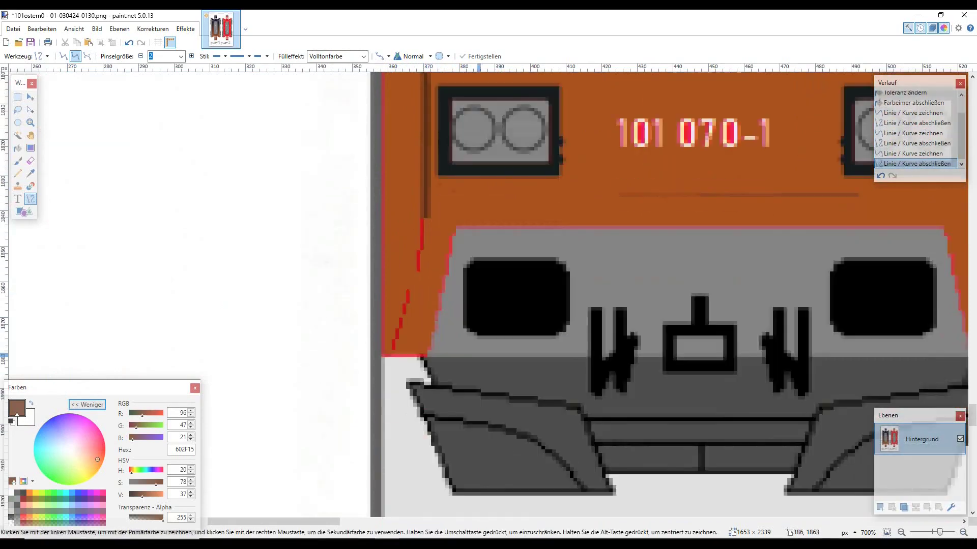
{"action": "left_click_drag", "start_coordinate": [425, 216], "coordinate": [393, 355]}
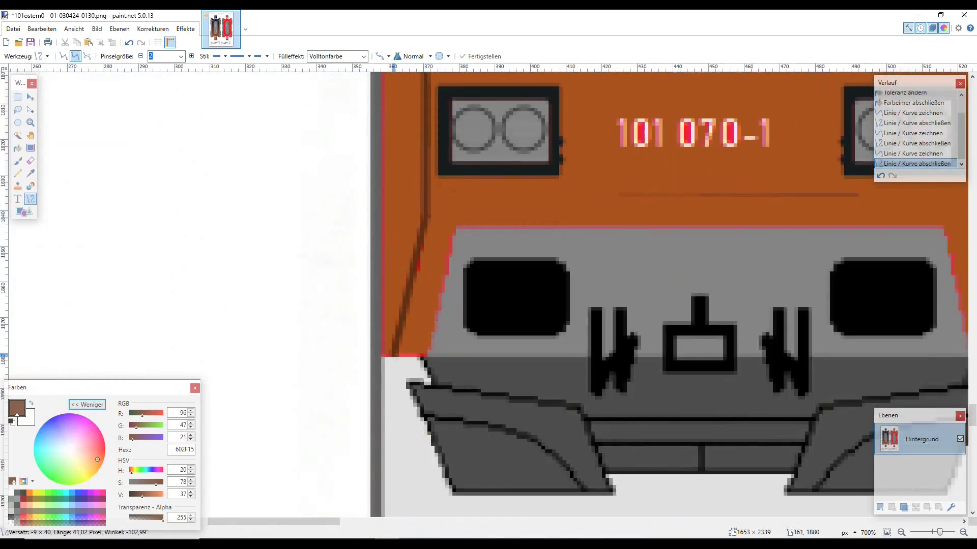
{"action": "key", "text": "Return"}
Trace the orange cab's right red edge line in dark brown from the lower corner, adding a vertical segment about 64 px long past the lamps
{"action": "scroll", "coordinate": [430, 377], "scroll_direction": "right", "scroll_amount": 8}
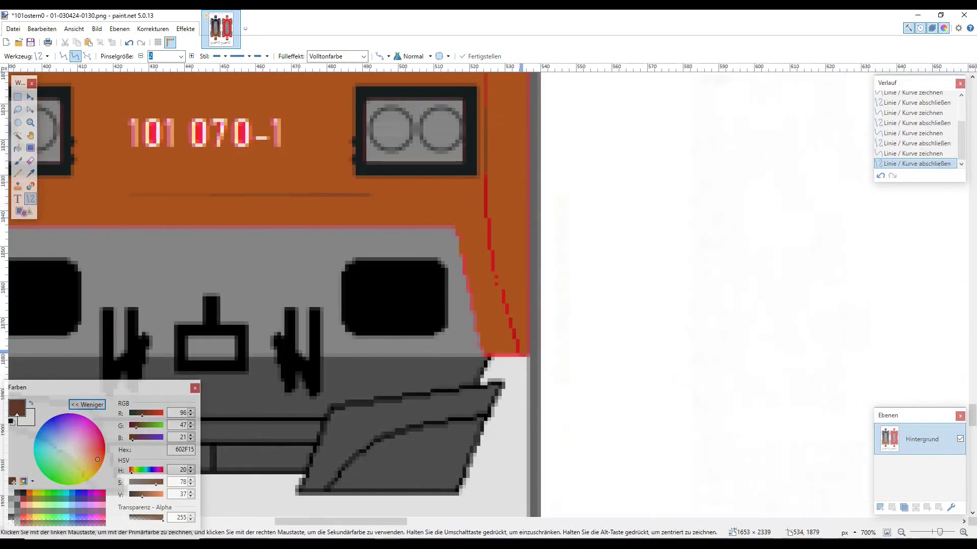
{"action": "left_click_drag", "start_coordinate": [497, 297], "coordinate": [485, 173]}
{"action": "key", "text": "Return"}
{"action": "scroll", "coordinate": [485, 175], "scroll_direction": "up", "scroll_amount": 3}
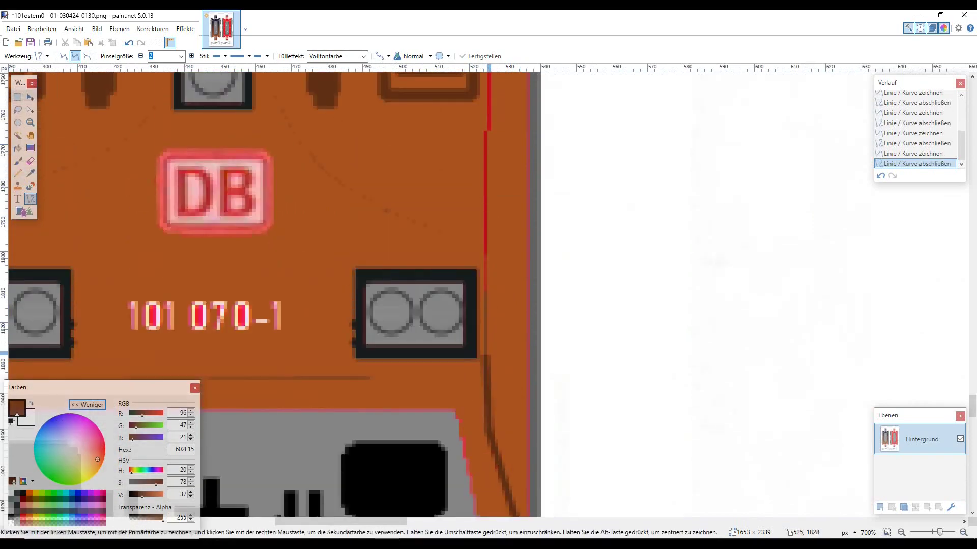
{"action": "left_click_drag", "start_coordinate": [485, 358], "coordinate": [487, 131]}
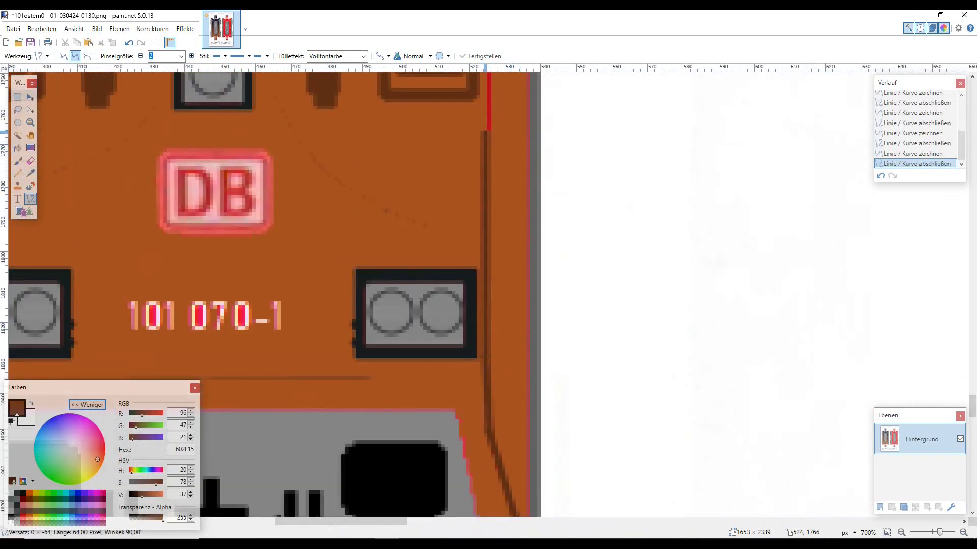
Extend the right brown edge line up beside the windscreen, with a slanted segment about 80 px long ending at the roof corner
{"action": "scroll", "coordinate": [524, 151], "scroll_direction": "up", "scroll_amount": 2}
{"action": "left_click_drag", "start_coordinate": [486, 254], "coordinate": [532, 107]}
{"action": "scroll", "coordinate": [488, 163], "scroll_direction": "up", "scroll_amount": 3}
{"action": "scroll", "coordinate": [516, 157], "scroll_direction": "up", "scroll_amount": 2}
{"action": "scroll", "coordinate": [520, 150], "scroll_direction": "up", "scroll_amount": 1}
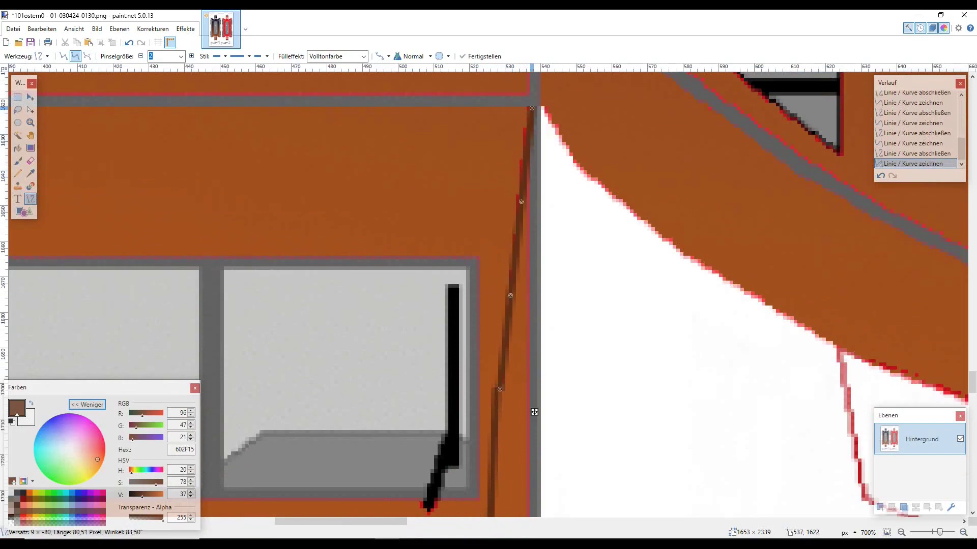
Try shifting the lower end of the slanted windscreen-side line slightly inward, examine the cab front, and undo the shift
{"action": "left_click_drag", "start_coordinate": [500, 389], "coordinate": [498, 389]}
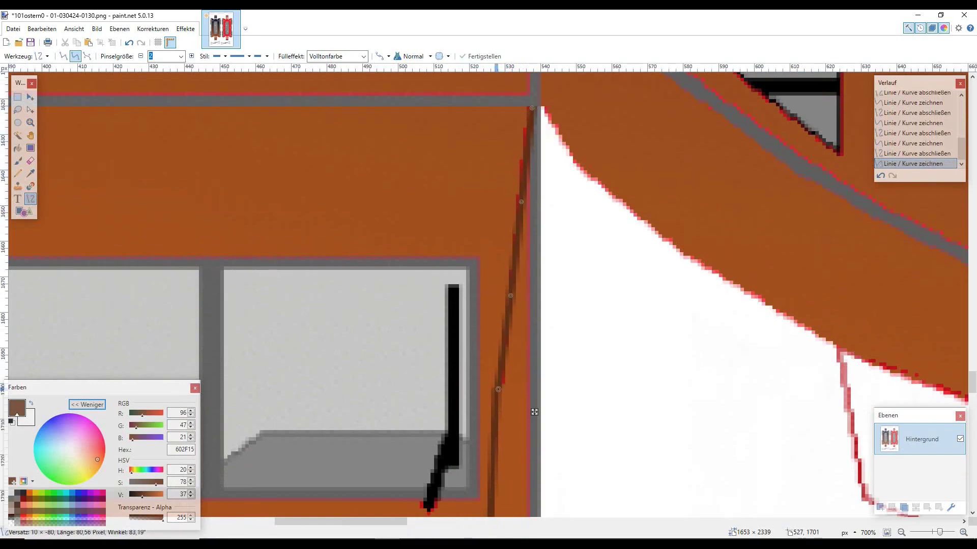
{"action": "left_click", "coordinate": [564, 342]}
{"action": "scroll", "coordinate": [524, 346], "scroll_direction": "down", "scroll_amount": 8}
{"action": "scroll", "coordinate": [522, 336], "scroll_direction": "down", "scroll_amount": 1}
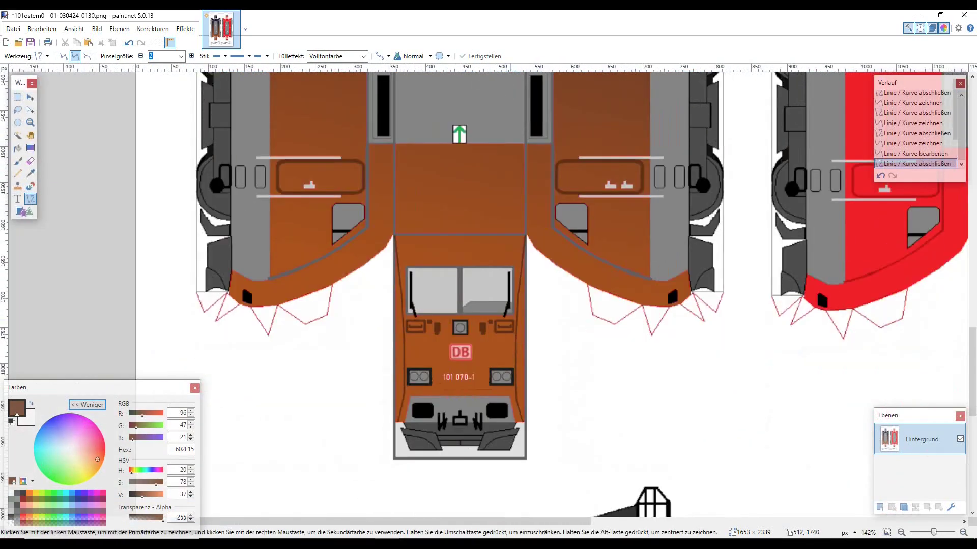
{"action": "scroll", "coordinate": [534, 304], "scroll_direction": "up", "scroll_amount": 7}
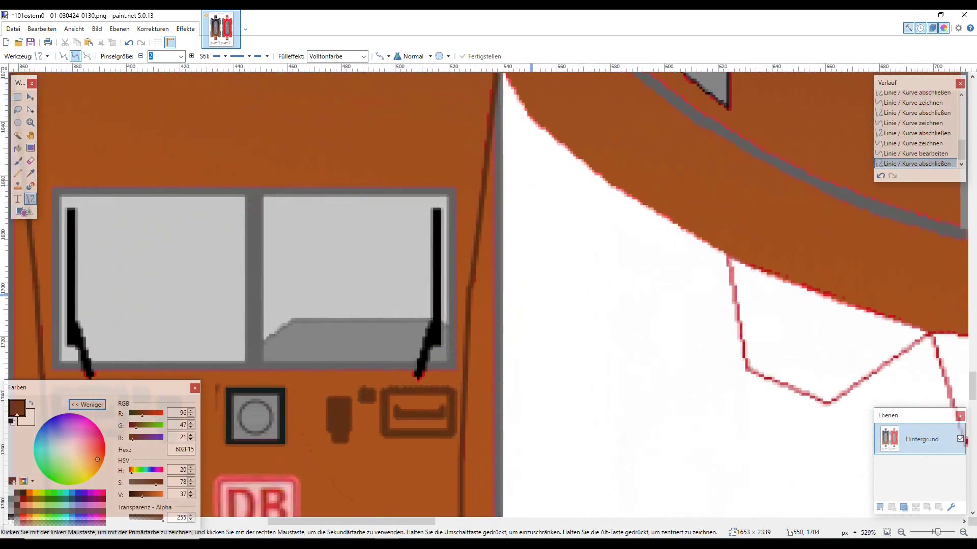
{"action": "scroll", "coordinate": [357, 306], "scroll_direction": "down", "scroll_amount": 4}
{"action": "scroll", "coordinate": [359, 306], "scroll_direction": "up", "scroll_amount": 3}
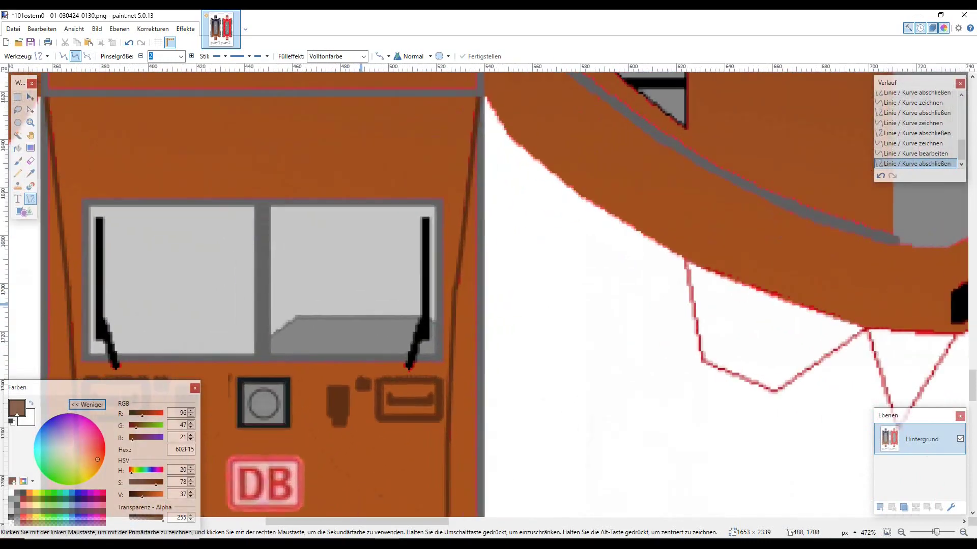
{"action": "left_click", "coordinate": [130, 42]}
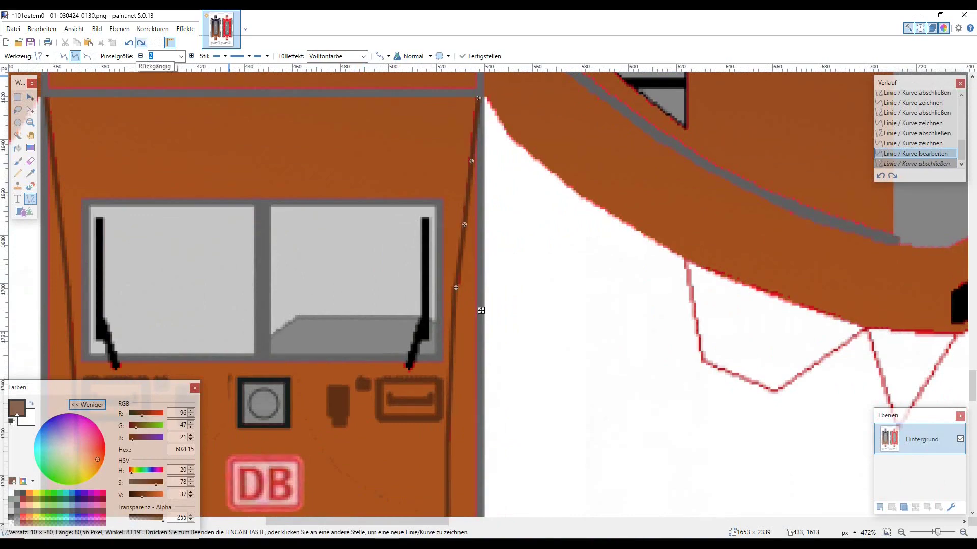
{"action": "left_click", "coordinate": [130, 43]}
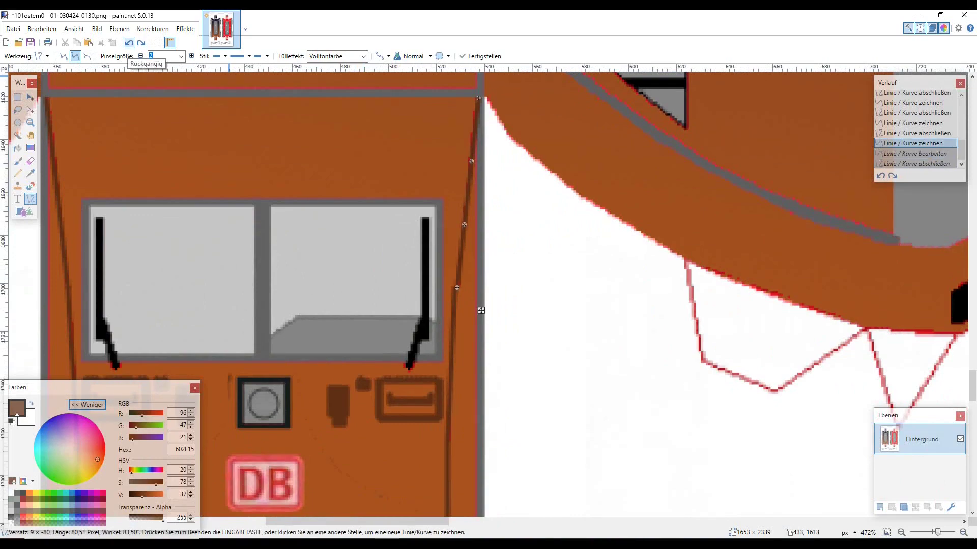
Finalise the slanted brown line right of the windscreen and inspect the edge lines on the orange cab front
{"action": "key", "text": "Return"}
{"action": "scroll", "coordinate": [481, 310], "scroll_direction": "down", "scroll_amount": 3}
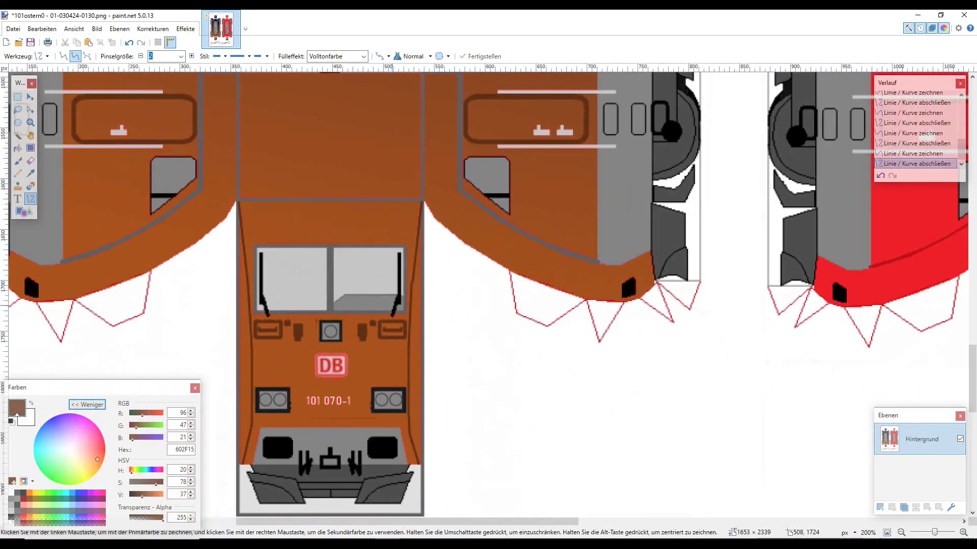
{"action": "scroll", "coordinate": [446, 266], "scroll_direction": "up", "scroll_amount": 3}
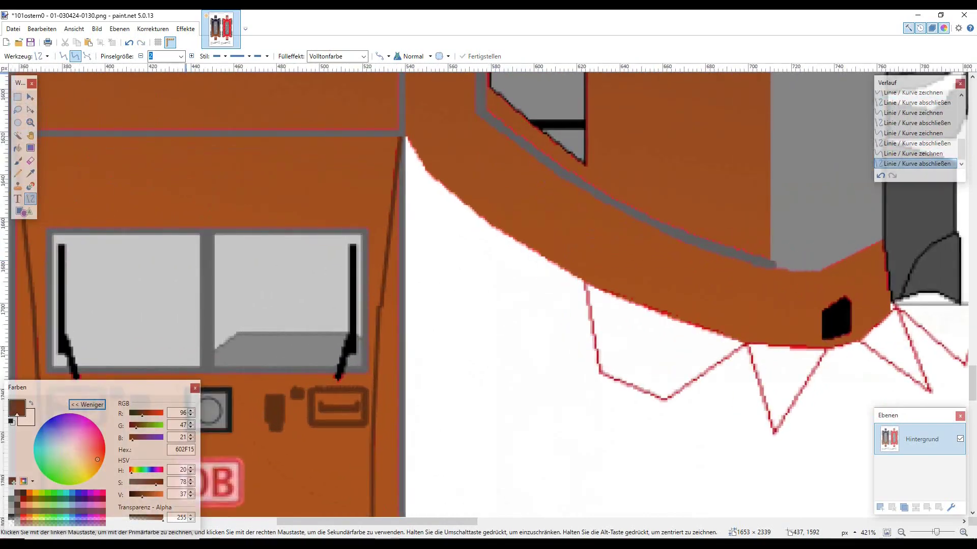
Reopen the slanted brown line beside the windscreen's right edge, shift its lower end slightly inward, and finalise it
{"action": "left_click", "coordinate": [129, 42]}
{"action": "left_click_drag", "start_coordinate": [402, 329], "coordinate": [400, 330]}
{"action": "left_click", "coordinate": [484, 251]}
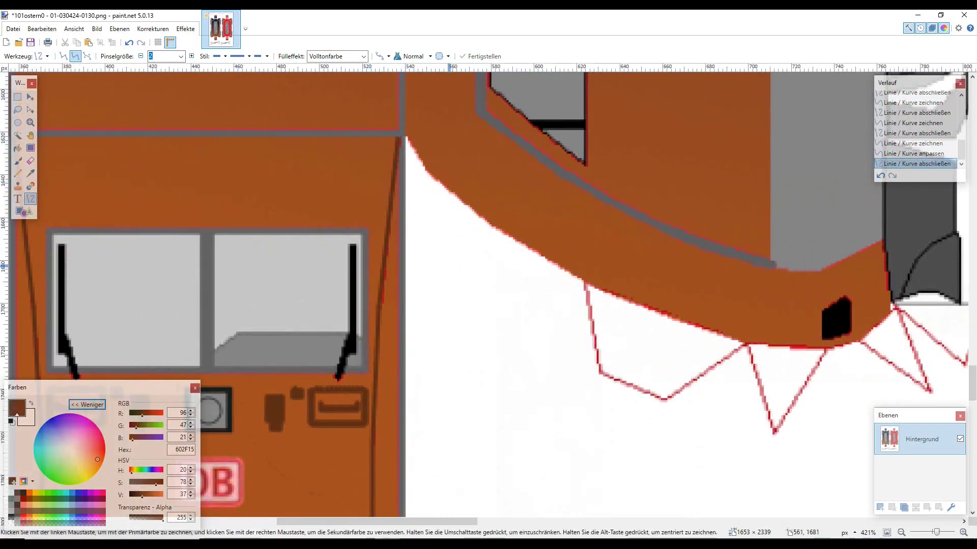
{"action": "scroll", "coordinate": [450, 265], "scroll_direction": "down", "scroll_amount": 5}
{"action": "scroll", "coordinate": [451, 291], "scroll_direction": "up", "scroll_amount": 7}
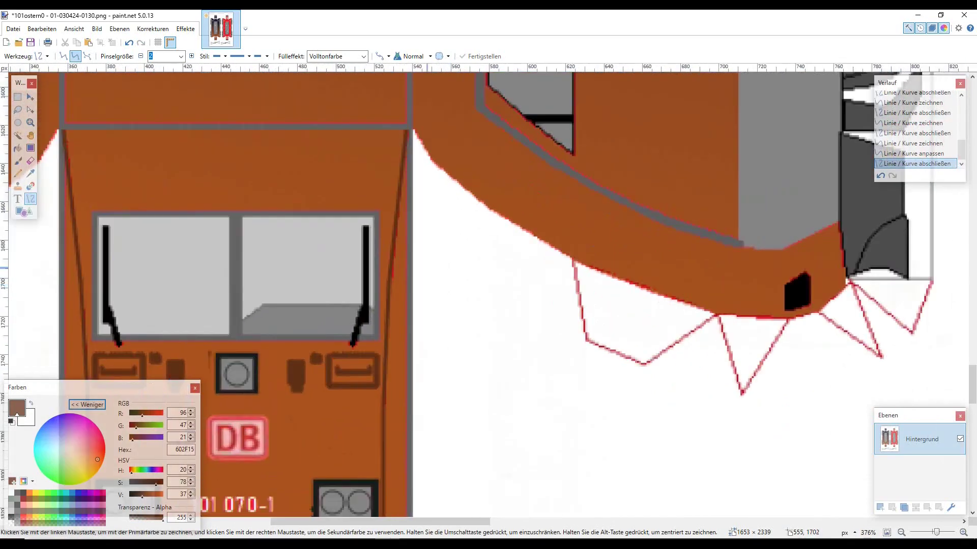
Cover the red remnants beside the slanted brown line with an orange A8531E line about 38 px long
{"action": "key", "text": "k"}
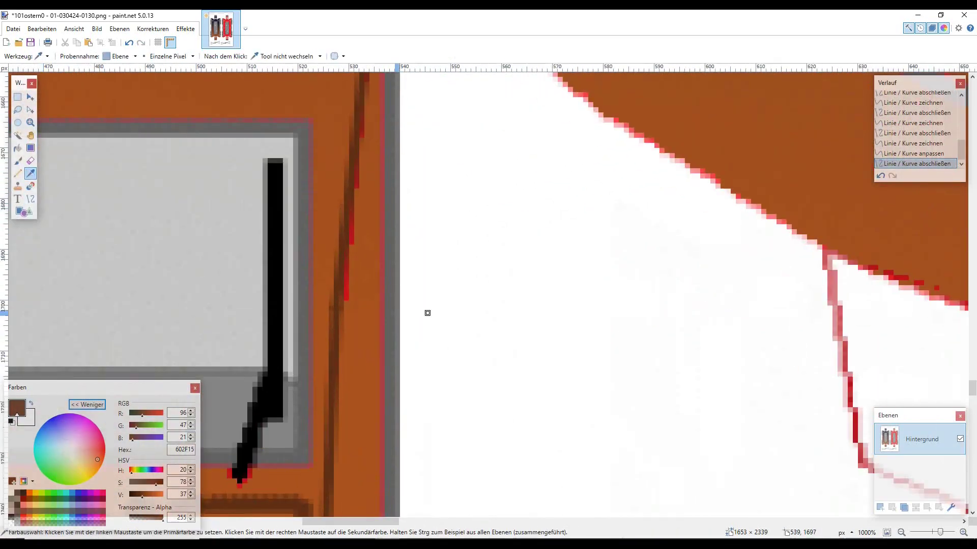
{"action": "left_click", "coordinate": [362, 308]}
{"action": "key", "text": "o"}
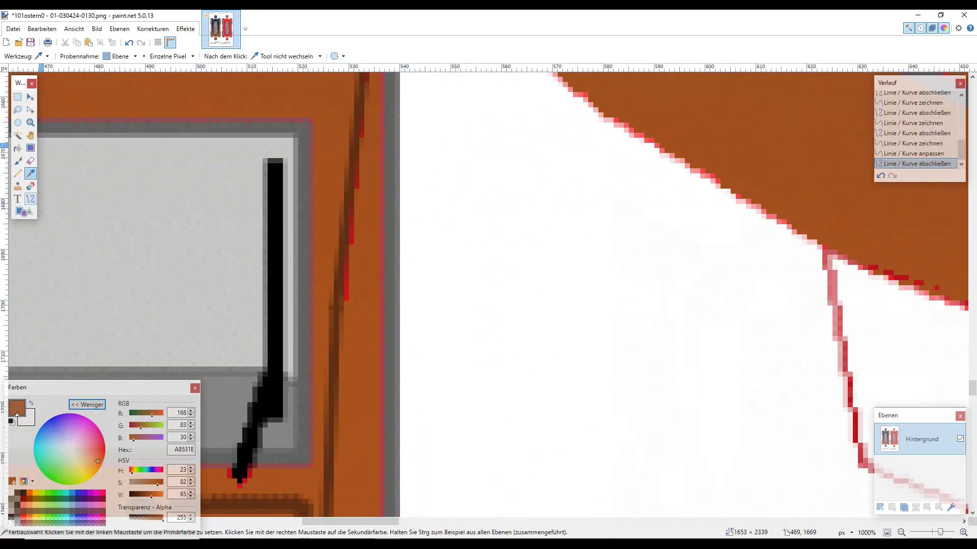
{"action": "left_click_drag", "start_coordinate": [347, 306], "coordinate": [367, 114]}
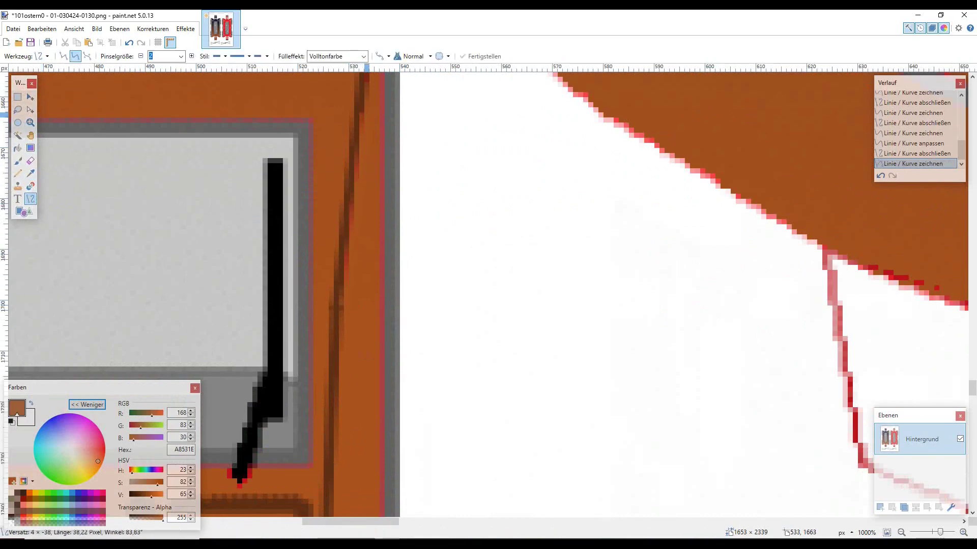
{"action": "key", "text": "Return"}
{"action": "scroll", "coordinate": [257, 251], "scroll_direction": "down", "scroll_amount": 6}
{"action": "scroll", "coordinate": [278, 263], "scroll_direction": "left", "scroll_amount": 5}
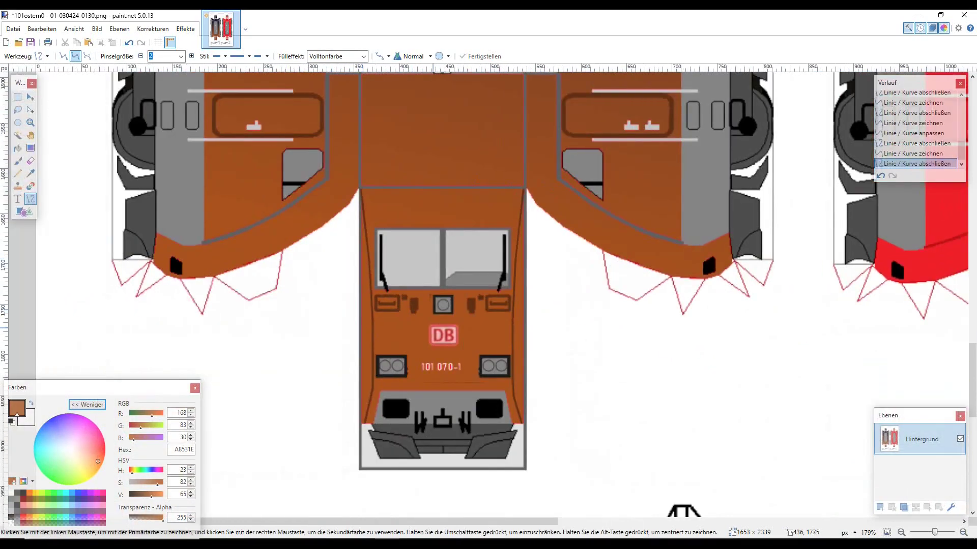
Paint over the faint marks between the DB logo's left side and the upper lamp with a 10 px orange brush
{"action": "scroll", "coordinate": [428, 378], "scroll_direction": "up", "scroll_amount": 5}
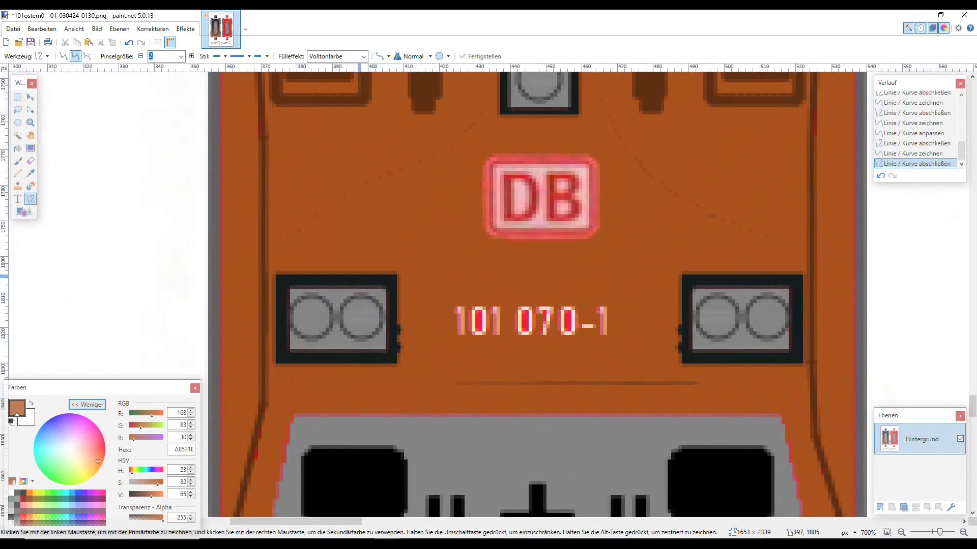
{"action": "scroll", "coordinate": [359, 277], "scroll_direction": "down", "scroll_amount": 3}
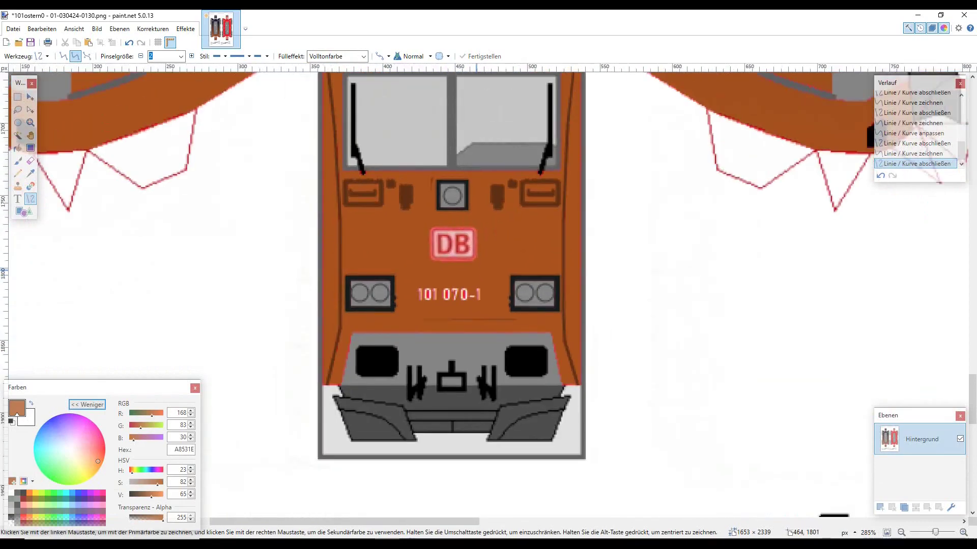
{"action": "scroll", "coordinate": [480, 269], "scroll_direction": "up", "scroll_amount": 3}
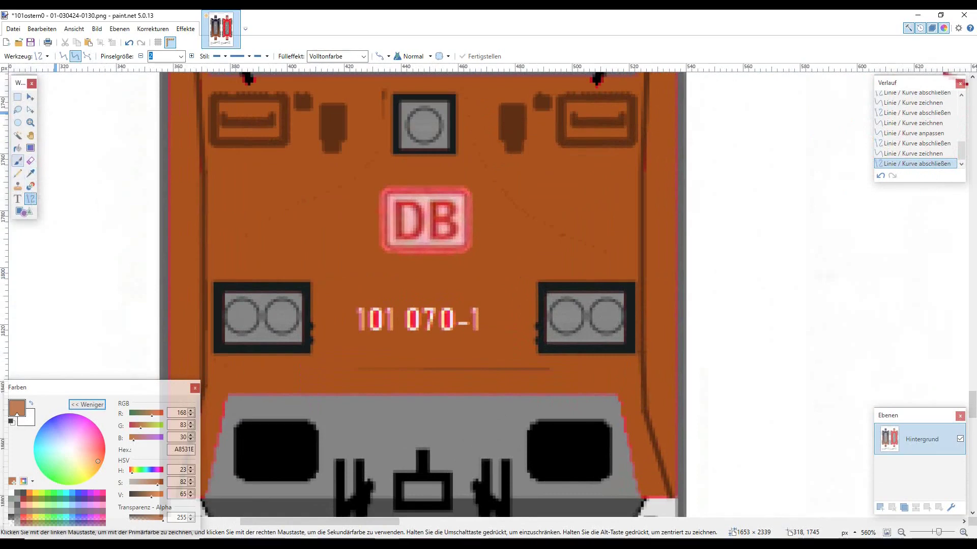
{"action": "left_click", "coordinate": [17, 161]}
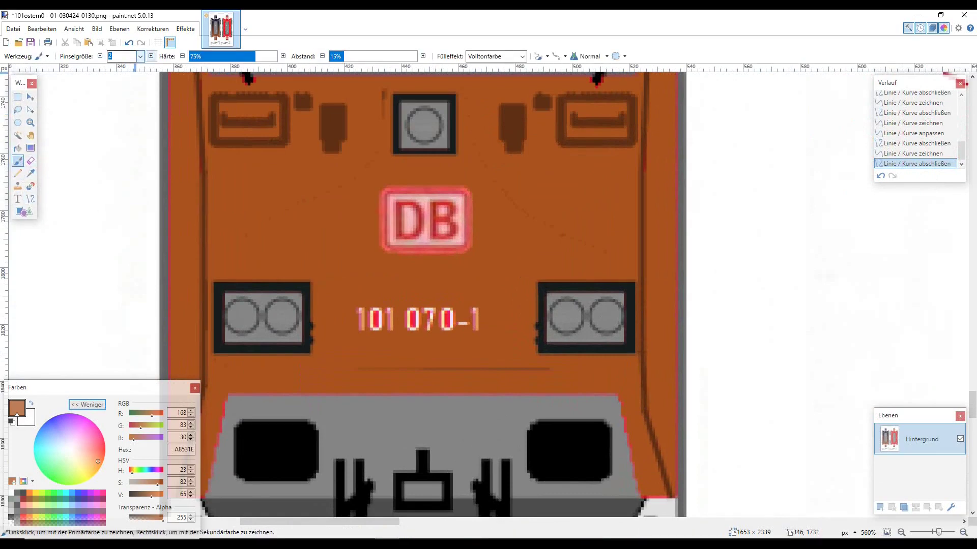
{"action": "type", "text": "10"}
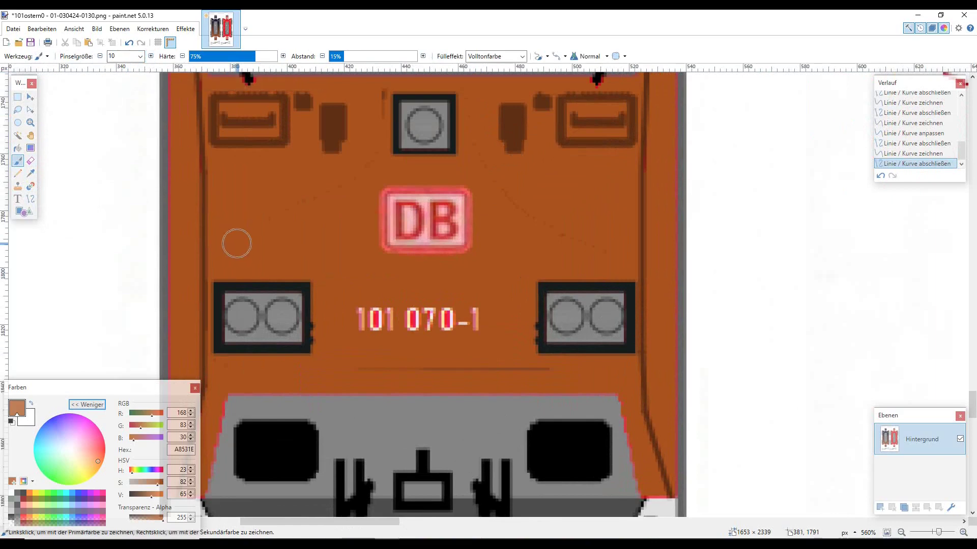
{"action": "left_click_drag", "start_coordinate": [283, 212], "coordinate": [366, 158]}
{"action": "scroll", "coordinate": [366, 158], "scroll_direction": "up", "scroll_amount": 2}
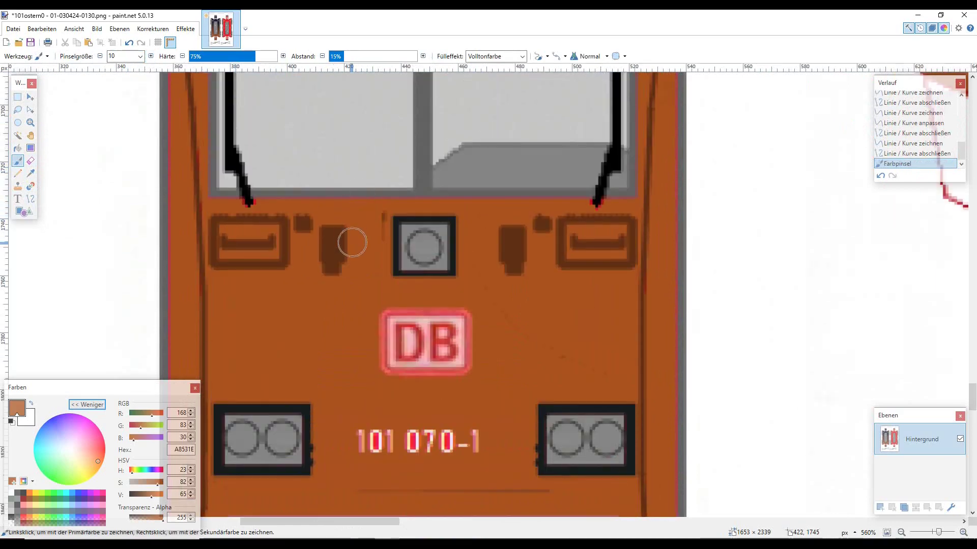
{"action": "mouse_move", "coordinate": [352, 243]}
{"action": "left_mouse_down"}
{"action": "mouse_move", "coordinate": [366, 272]}
{"action": "mouse_move", "coordinate": [375, 219]}
{"action": "left_mouse_up"}
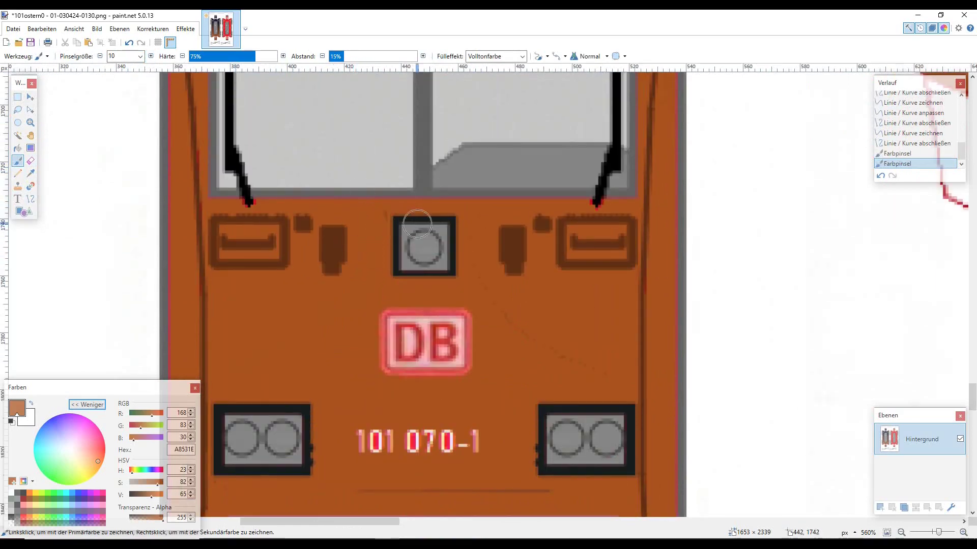
Paint over the faint dotted line to the right of the DB logo and the leftover mark beside the upper lamp in orange
{"action": "mouse_move", "coordinate": [473, 220]}
{"action": "left_mouse_down"}
{"action": "mouse_move", "coordinate": [484, 271]}
{"action": "mouse_move", "coordinate": [550, 338]}
{"action": "mouse_move", "coordinate": [521, 325]}
{"action": "mouse_move", "coordinate": [606, 366]}
{"action": "left_mouse_up"}
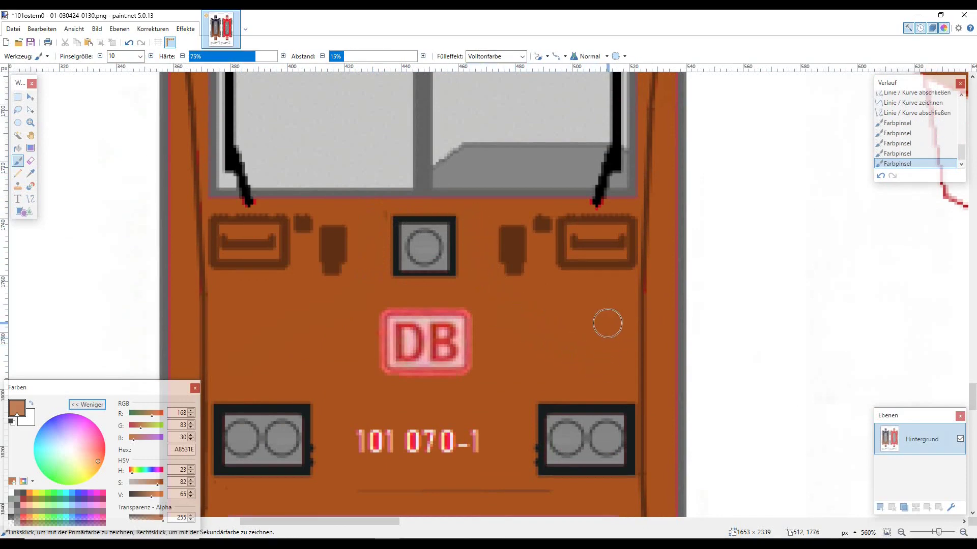
{"action": "left_click_drag", "start_coordinate": [608, 323], "coordinate": [605, 309]}
{"action": "left_click_drag", "start_coordinate": [560, 340], "coordinate": [527, 359]}
{"action": "left_click_drag", "start_coordinate": [369, 223], "coordinate": [374, 217]}
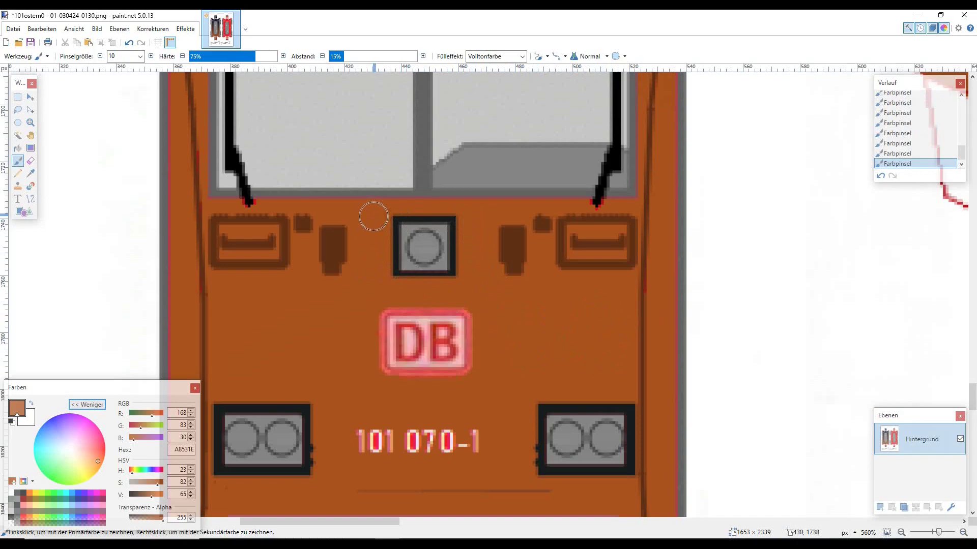
{"action": "scroll", "coordinate": [373, 275], "scroll_direction": "down", "scroll_amount": 4}
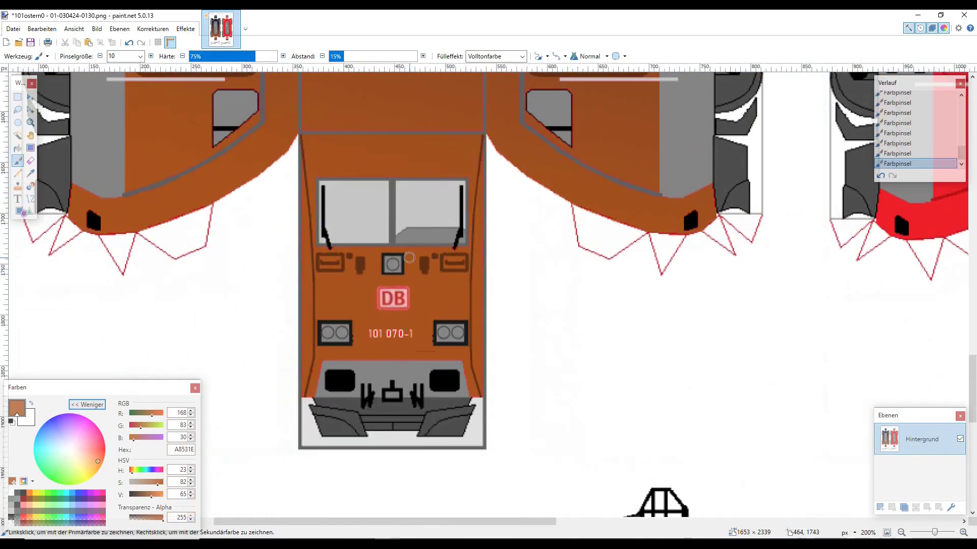
Cover the 101 070-1 number between the two headlights with a filled FCFDFF rectangle of 80 × 25 px
{"action": "scroll", "coordinate": [419, 323], "scroll_direction": "up", "scroll_amount": 5}
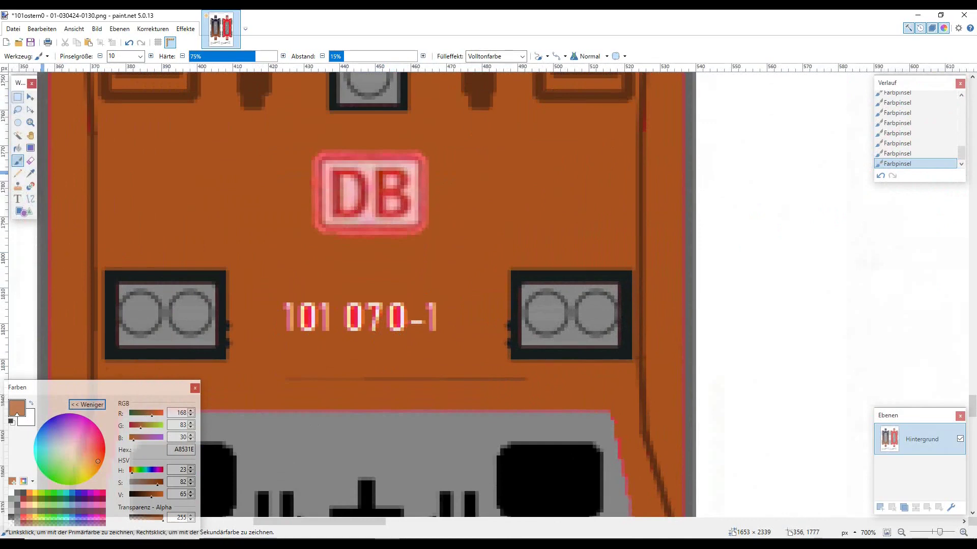
{"action": "left_click", "coordinate": [23, 211]}
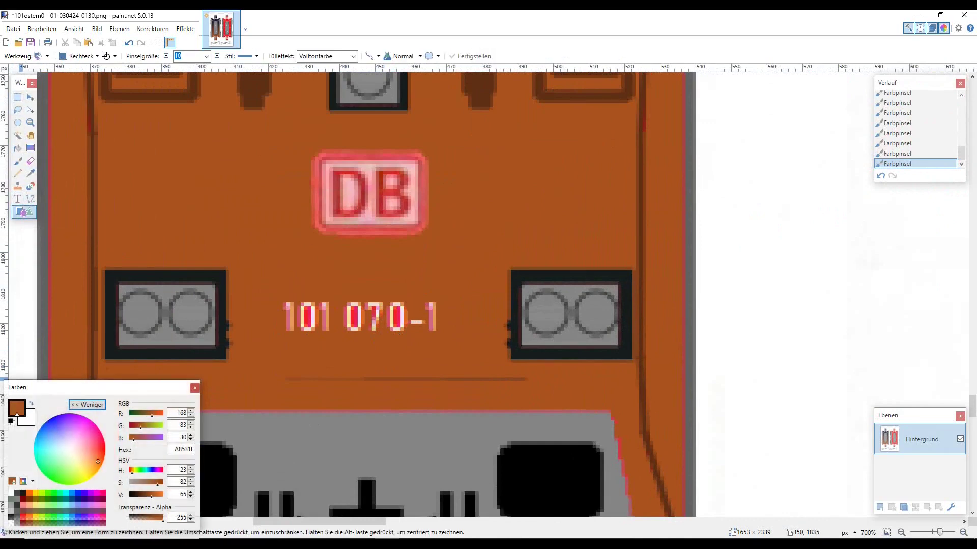
{"action": "left_click", "coordinate": [11, 493]}
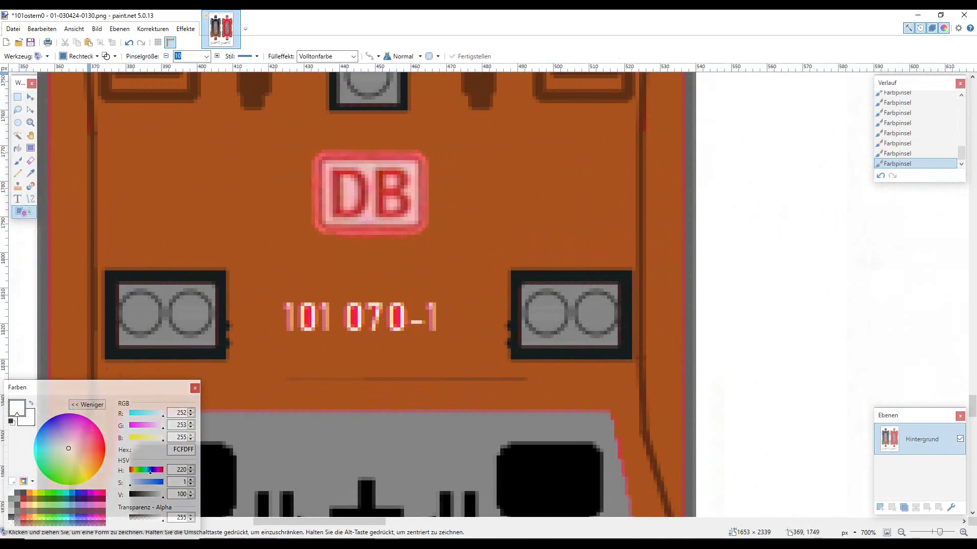
{"action": "left_click", "coordinate": [106, 56]}
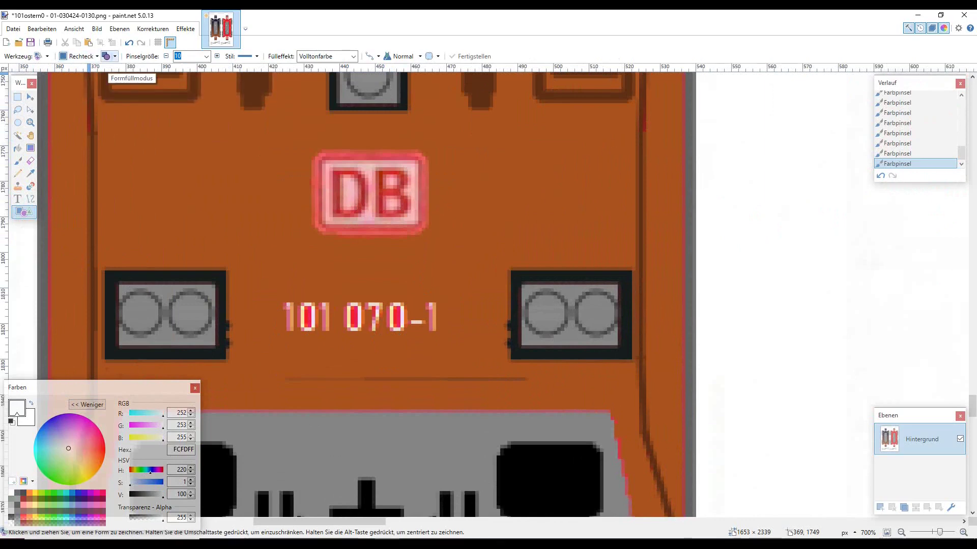
{"action": "left_click_drag", "start_coordinate": [232, 273], "coordinate": [509, 360]}
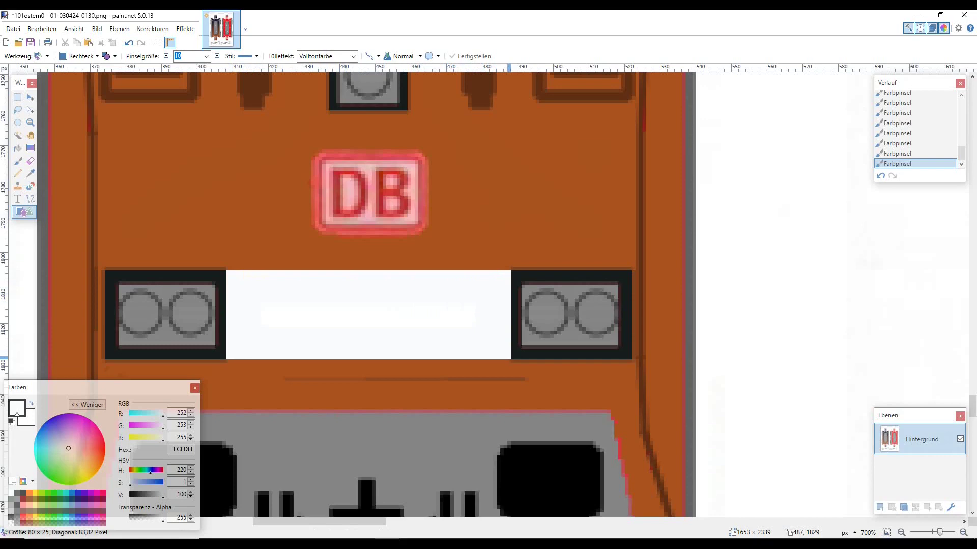
{"action": "key", "text": "Return"}
{"action": "scroll", "coordinate": [483, 218], "scroll_direction": "down", "scroll_amount": 8}
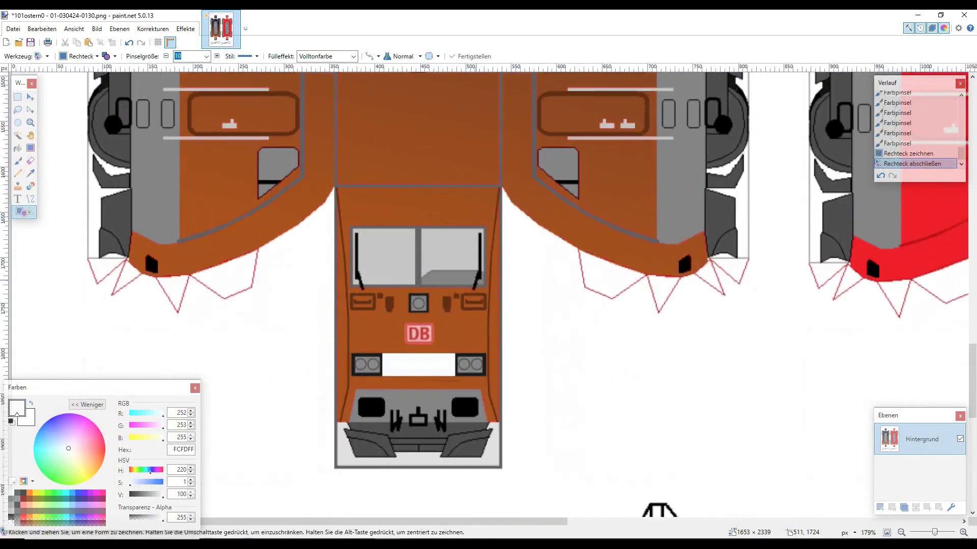
Reopen the white rectangle and narrow it from both sides to 74 × 25 px, leaving orange gaps beside the headlights
{"action": "scroll", "coordinate": [464, 397], "scroll_direction": "up", "scroll_amount": 2}
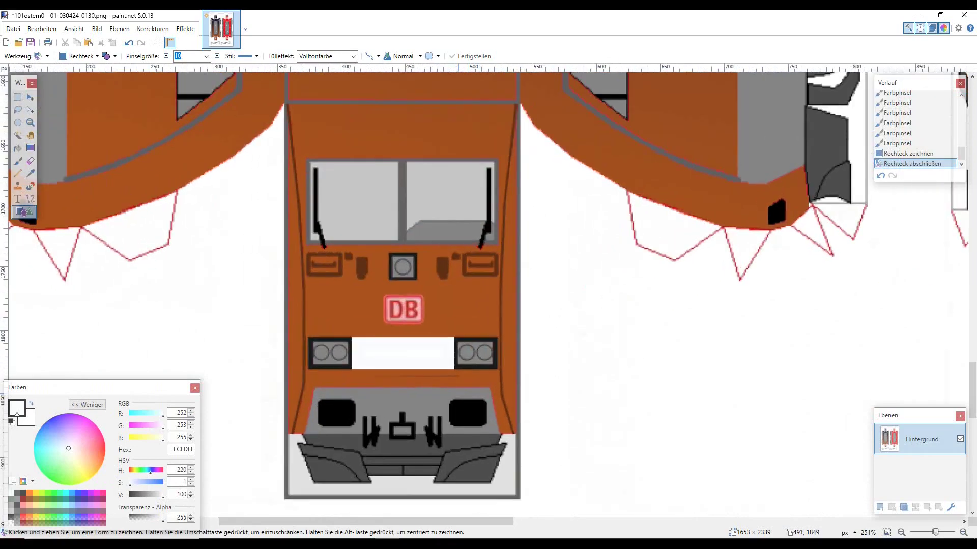
{"action": "scroll", "coordinate": [453, 394], "scroll_direction": "up", "scroll_amount": 3}
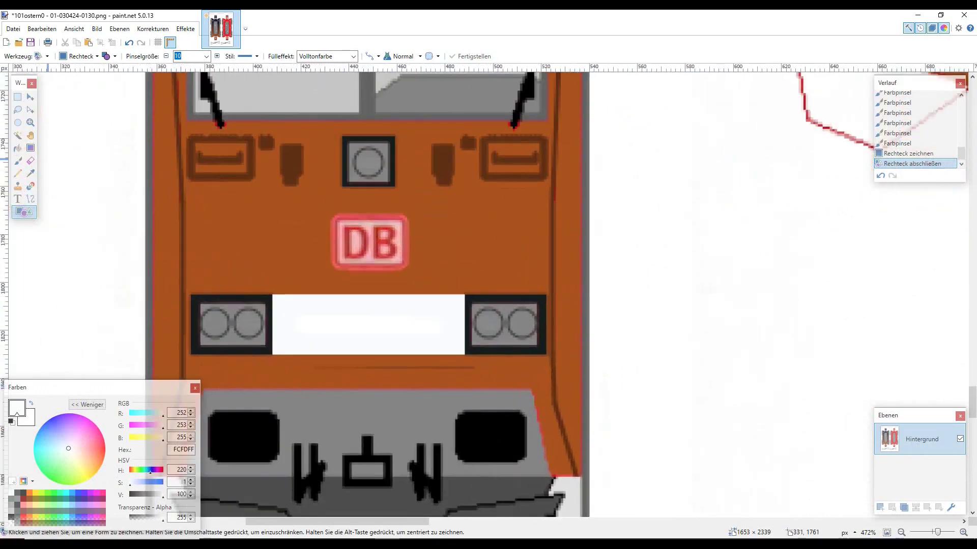
{"action": "left_click", "coordinate": [129, 42]}
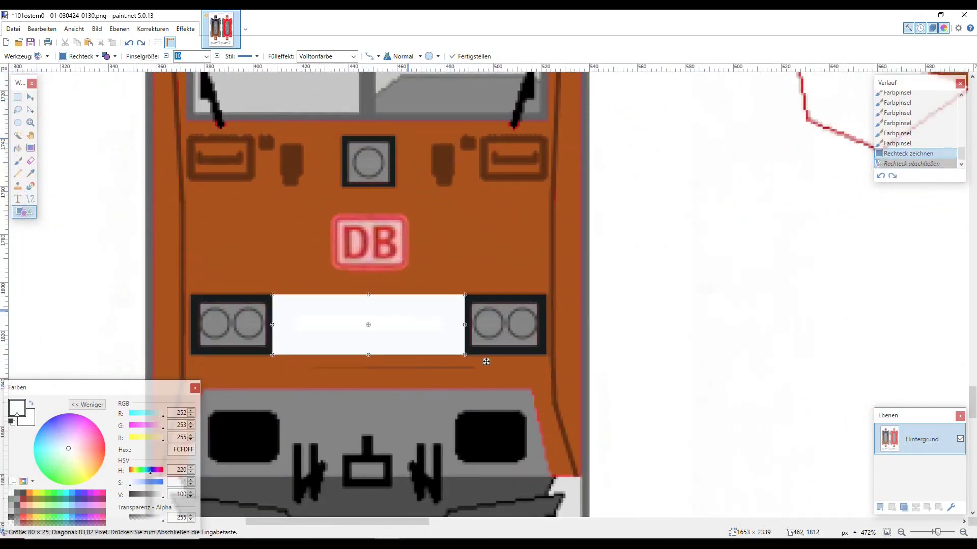
{"action": "left_click_drag", "start_coordinate": [487, 362], "coordinate": [478, 361]}
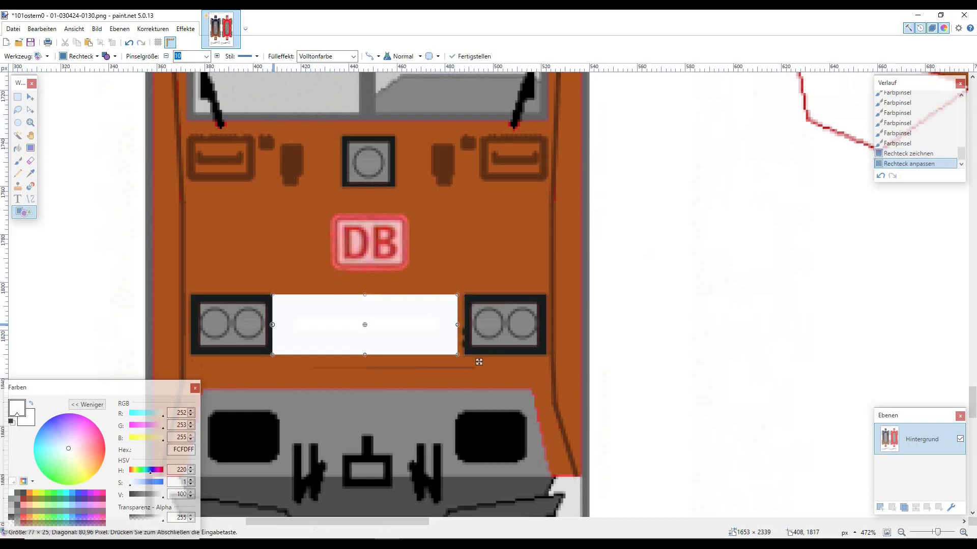
{"action": "left_click_drag", "start_coordinate": [272, 324], "coordinate": [278, 324]}
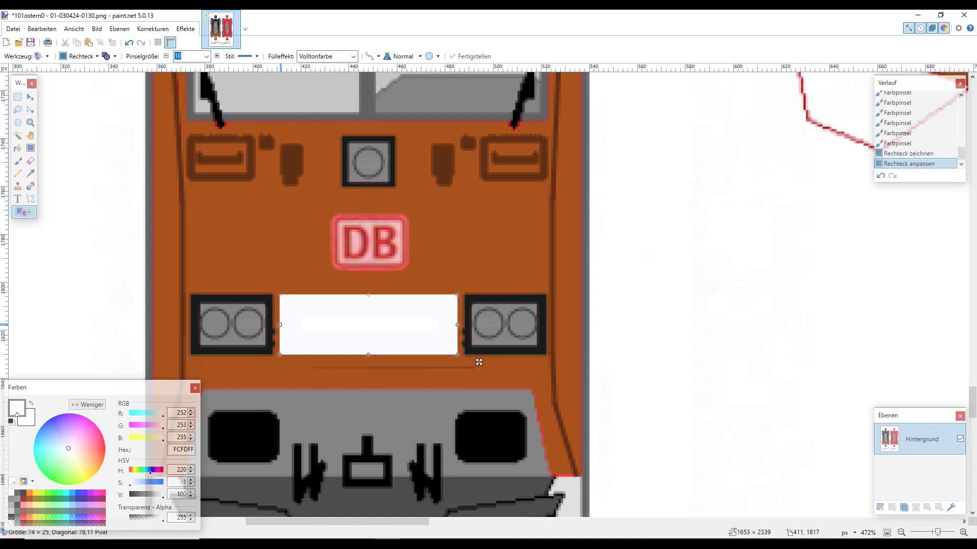
{"action": "key", "text": "Return"}
Move the DB logo with its 40 × 30 px surround onto the middle of the white panel, scaled down to 29 × 22 px
{"action": "scroll", "coordinate": [378, 258], "scroll_direction": "up", "scroll_amount": 4}
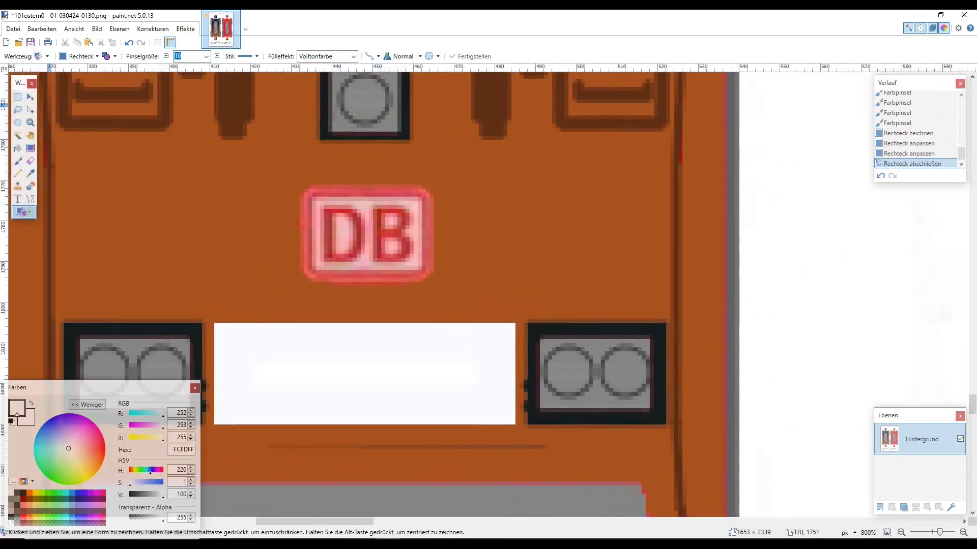
{"action": "left_click", "coordinate": [18, 96]}
{"action": "left_click_drag", "start_coordinate": [288, 178], "coordinate": [353, 209]}
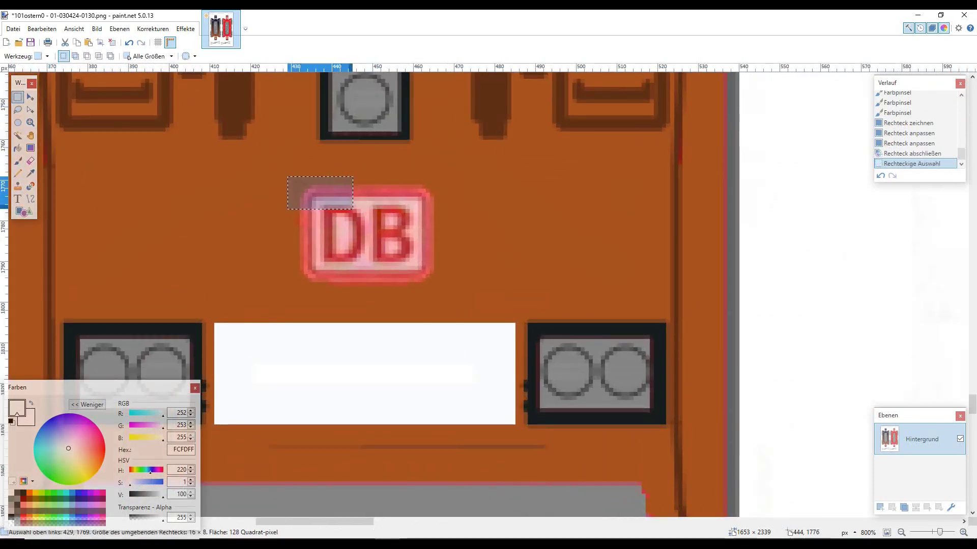
{"action": "left_click", "coordinate": [358, 213]}
{"action": "left_click_drag", "start_coordinate": [285, 175], "coordinate": [424, 294]}
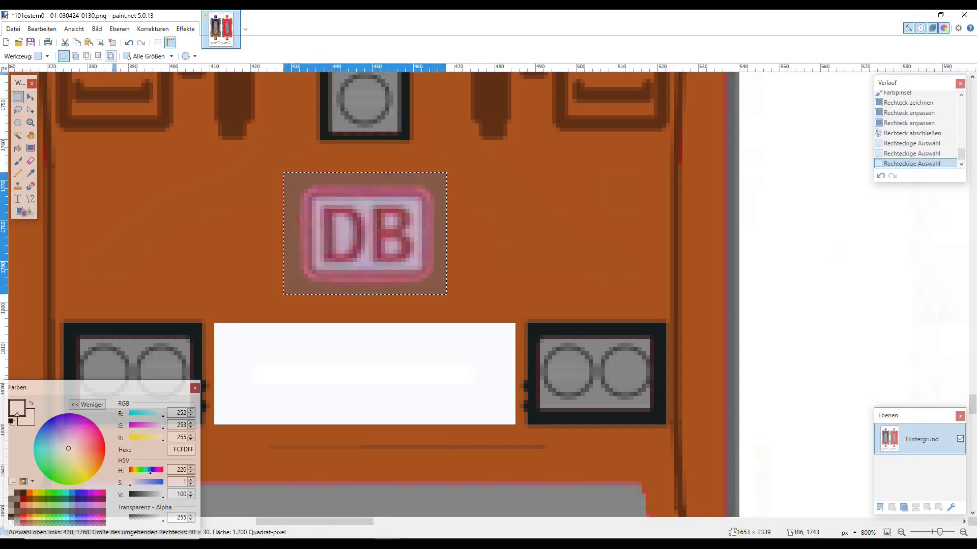
{"action": "key", "text": "m"}
{"action": "left_click_drag", "start_coordinate": [464, 308], "coordinate": [477, 455]}
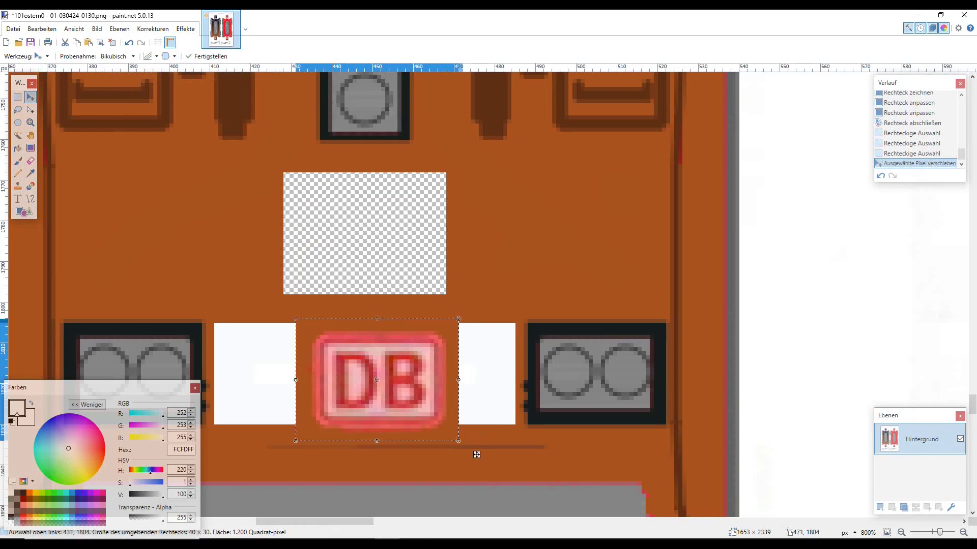
{"action": "left_click_drag", "start_coordinate": [477, 455], "coordinate": [443, 430]}
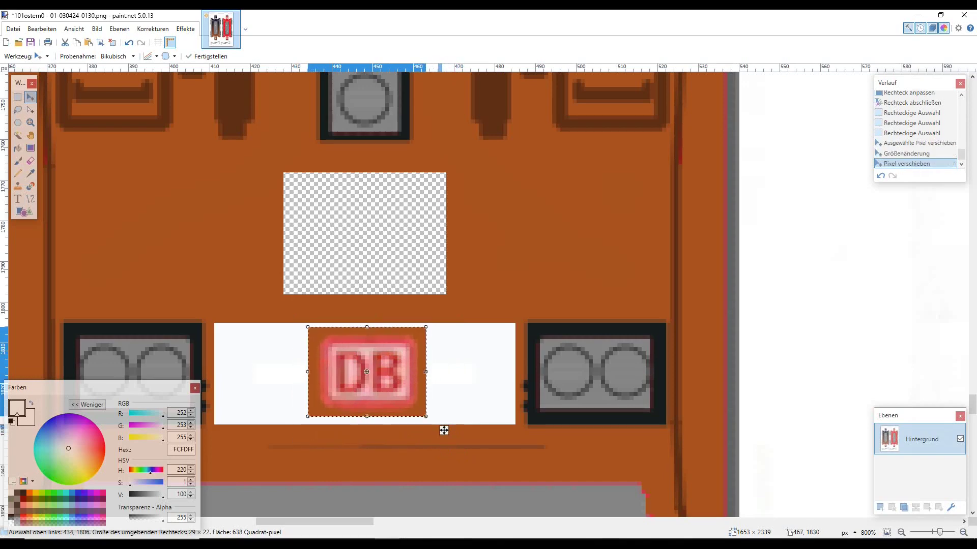
{"action": "key", "text": "ctrl+d"}
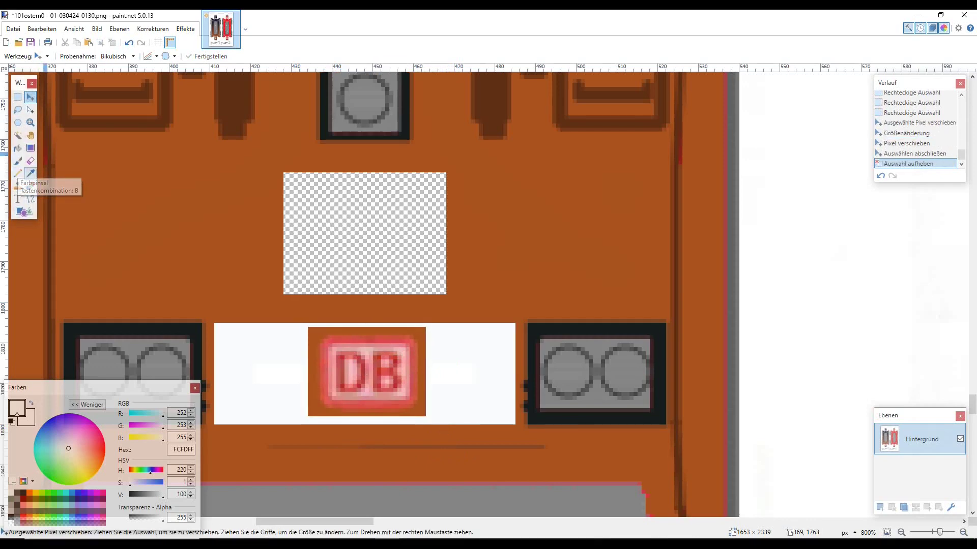
Fill the transparent gap above the white panel with the cab front's orange A8531E
{"action": "left_click", "coordinate": [31, 173]}
{"action": "left_click", "coordinate": [41, 158]}
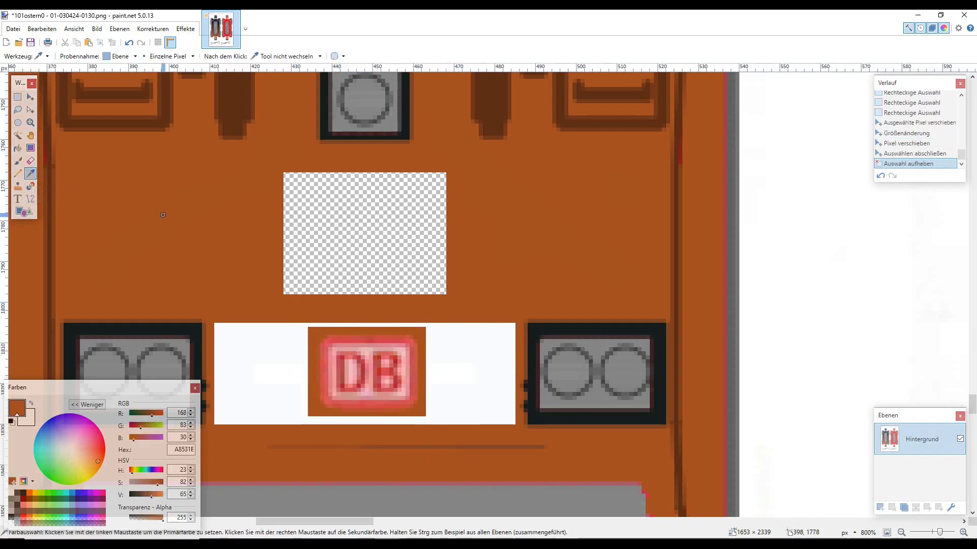
{"action": "key", "text": "f"}
{"action": "left_click", "coordinate": [365, 230]}
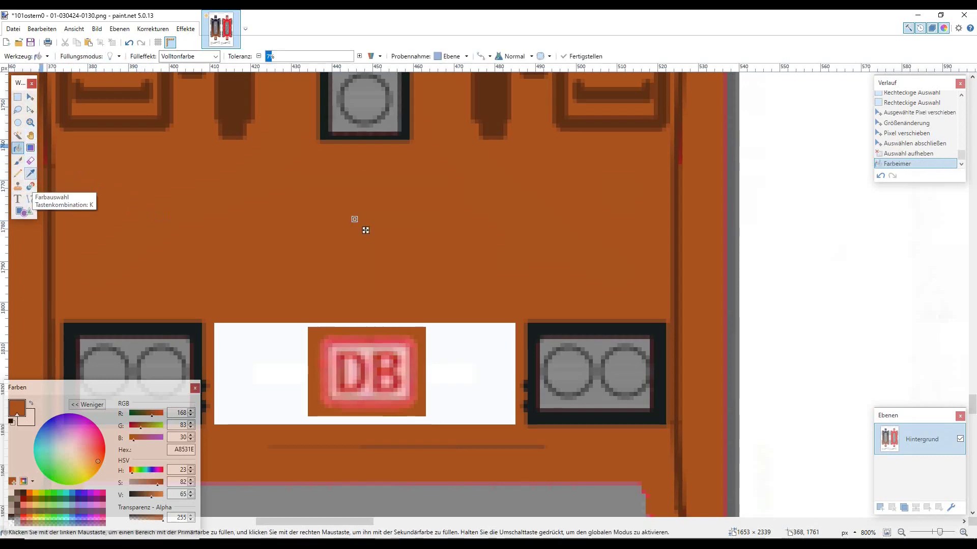
Select the orange surround of the DB logo on the white panel with the Magic Wand at 24% tolerance and delete it
{"action": "key", "text": "s"}
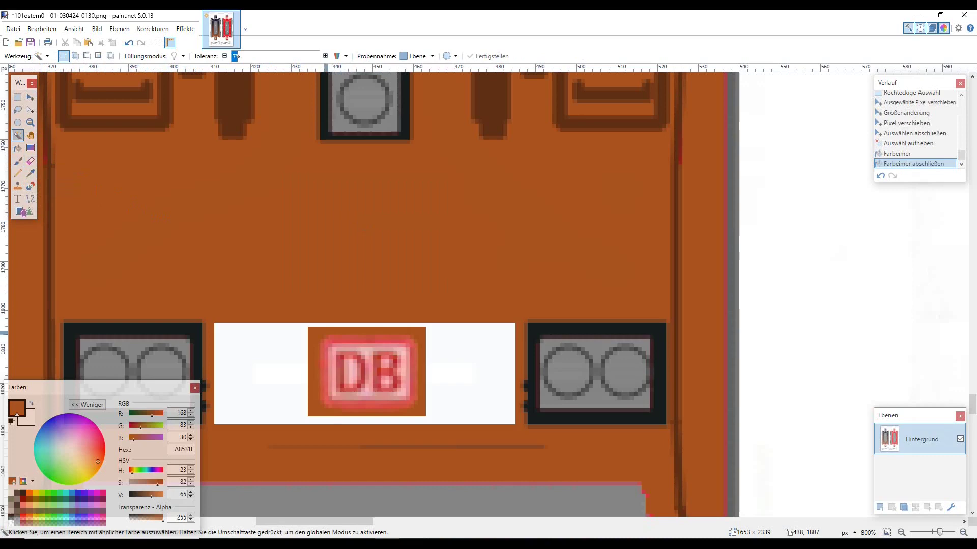
{"action": "left_click", "coordinate": [321, 346]}
{"action": "left_click_drag", "start_coordinate": [238, 56], "coordinate": [257, 56]}
{"action": "key", "text": "Down"}
{"action": "key", "text": "Down"}
{"action": "key", "text": "Down"}
{"action": "key", "text": "Down"}
{"action": "key", "text": "Down"}
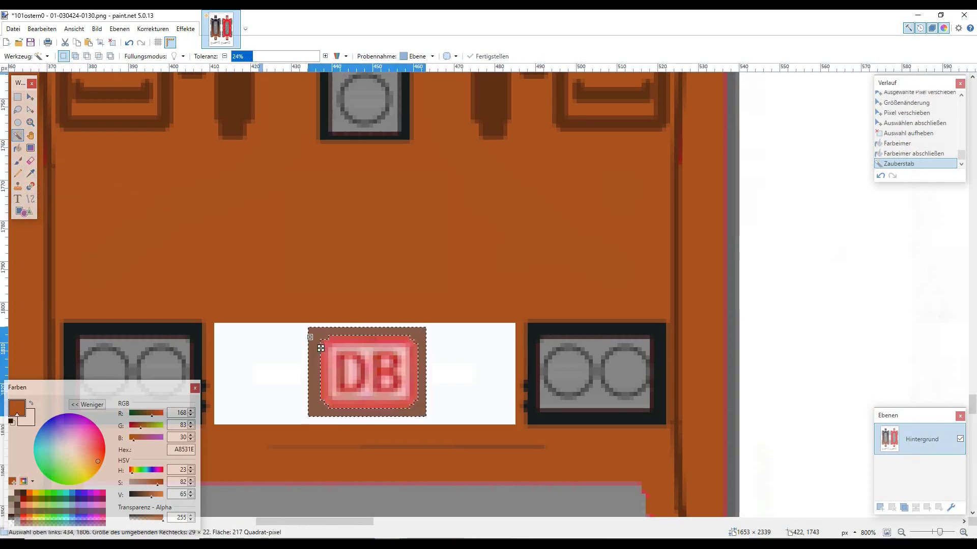
{"action": "key", "text": "Delete"}
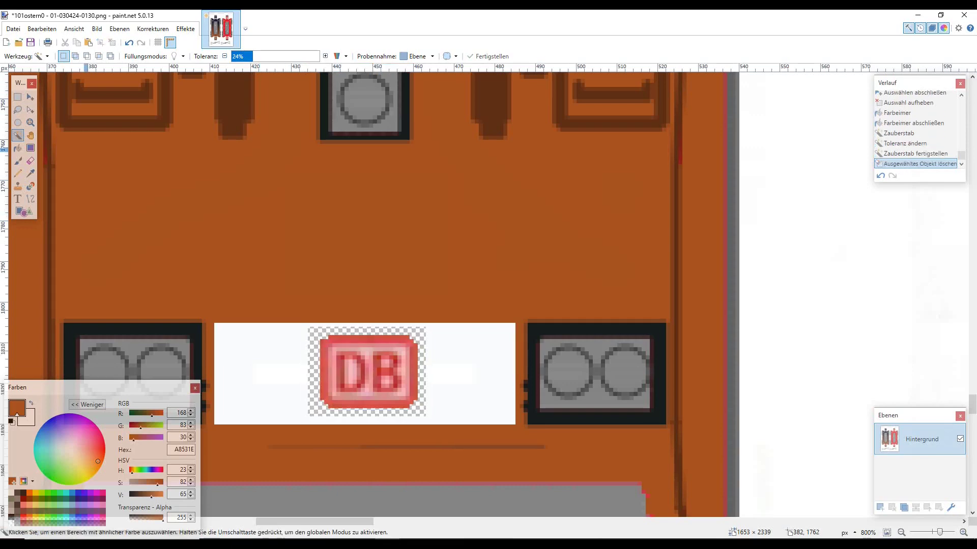
Fill the transparent area around the DB logo with the secondary white so it blends into the panel
{"action": "left_click", "coordinate": [18, 148]}
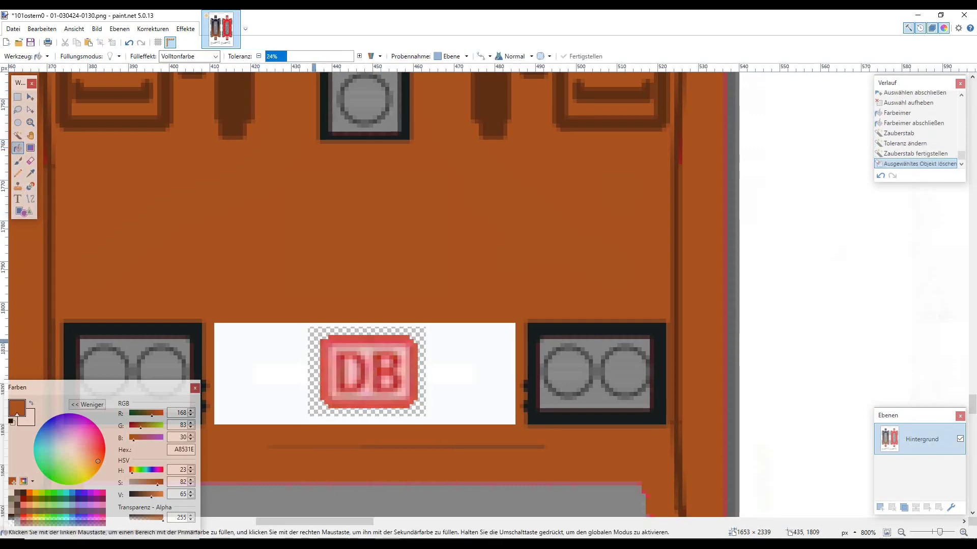
{"action": "right_click", "coordinate": [316, 344]}
{"action": "scroll", "coordinate": [316, 344], "scroll_direction": "down", "scroll_amount": 6}
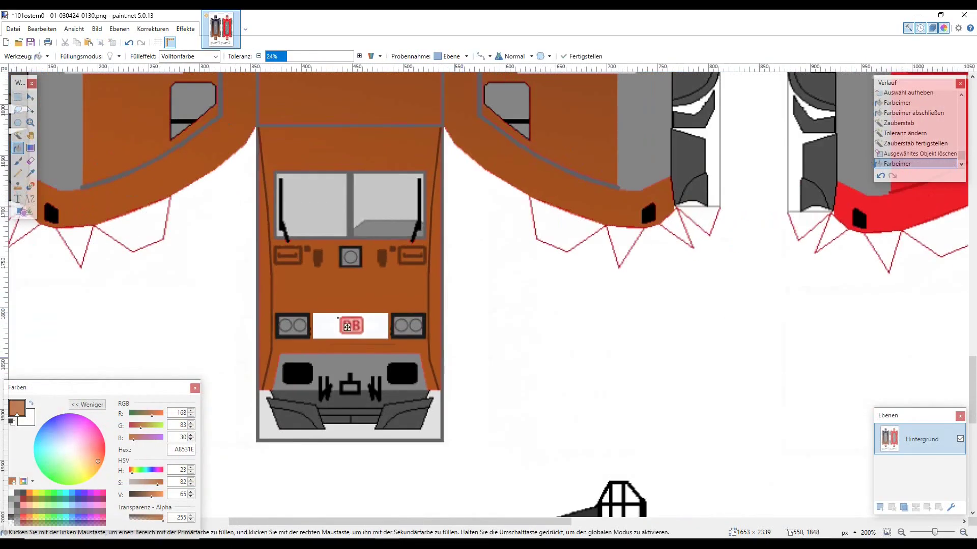
Stretch a 3 × 4 px orange patch between the left headlight and the white panel down to 3 × 26 px over the black marks
{"action": "left_click", "coordinate": [18, 96]}
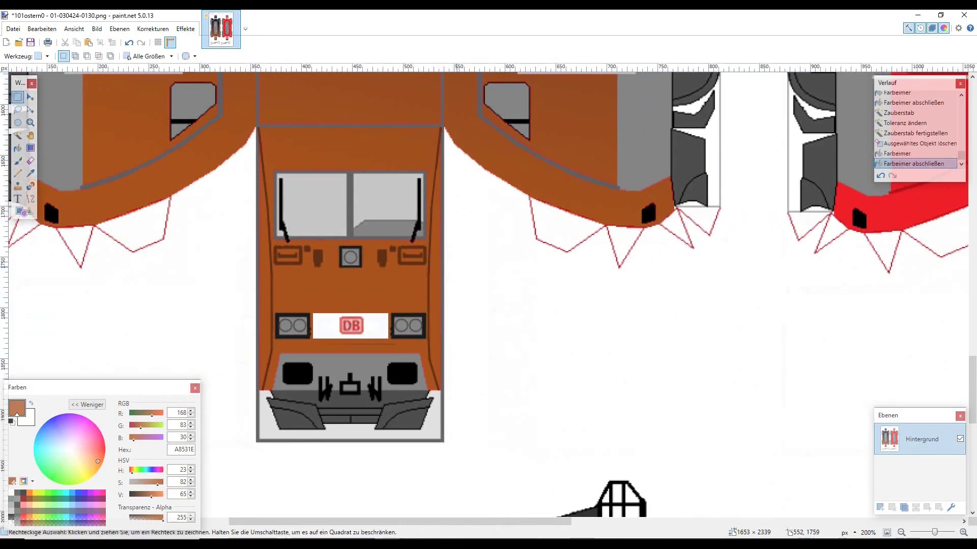
{"action": "scroll", "coordinate": [408, 302], "scroll_direction": "up", "scroll_amount": 2}
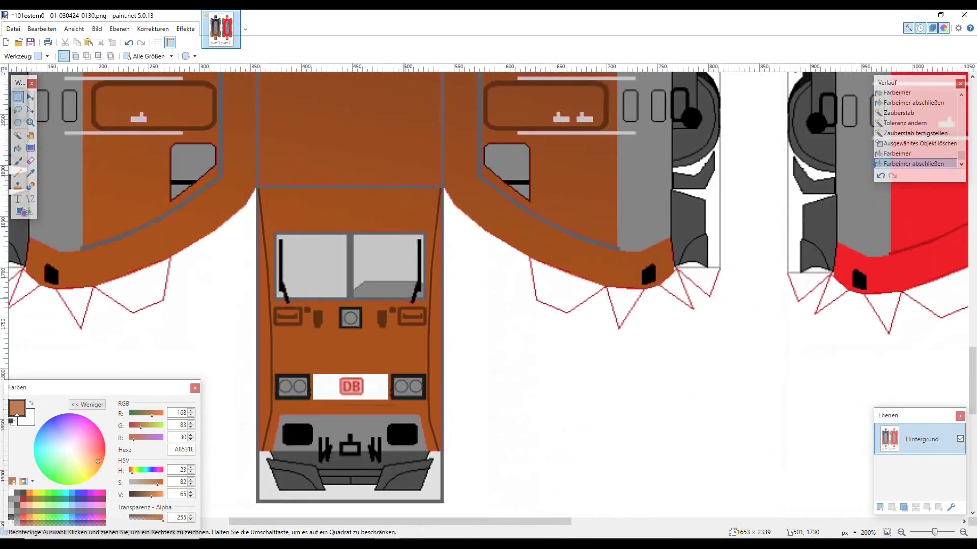
{"action": "scroll", "coordinate": [272, 432], "scroll_direction": "up", "scroll_amount": 5}
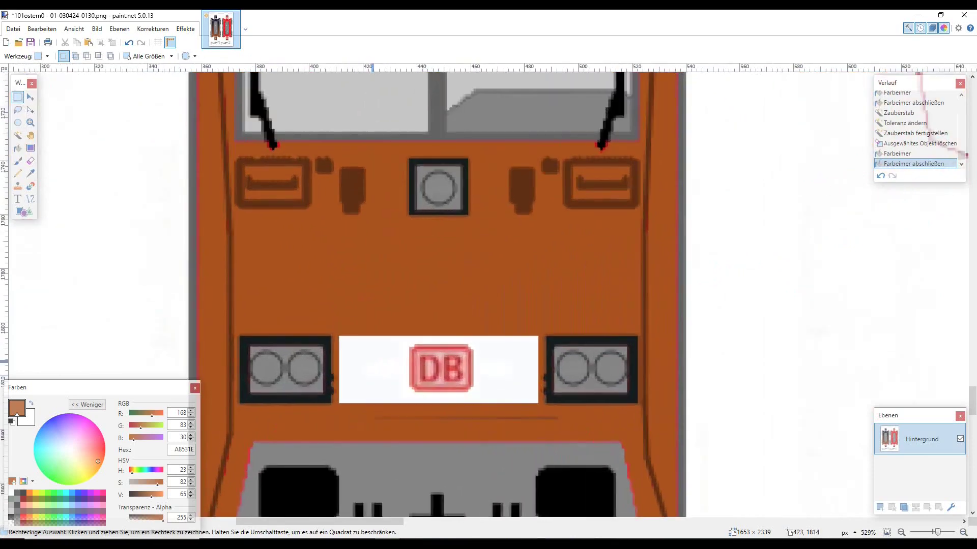
{"action": "scroll", "coordinate": [373, 361], "scroll_direction": "up", "scroll_amount": 4}
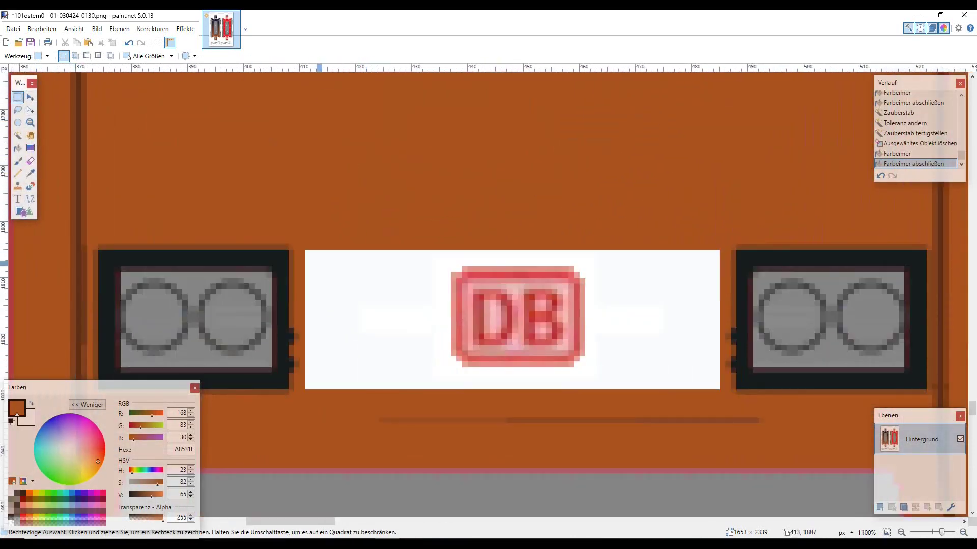
{"action": "left_click_drag", "start_coordinate": [293, 232], "coordinate": [305, 271]}
{"action": "key", "text": "m"}
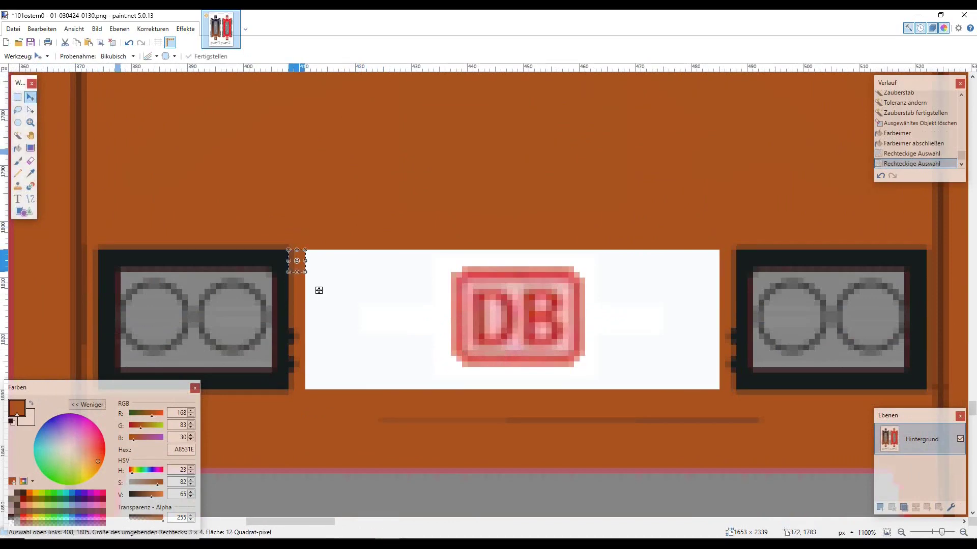
{"action": "left_click_drag", "start_coordinate": [296, 273], "coordinate": [302, 403]}
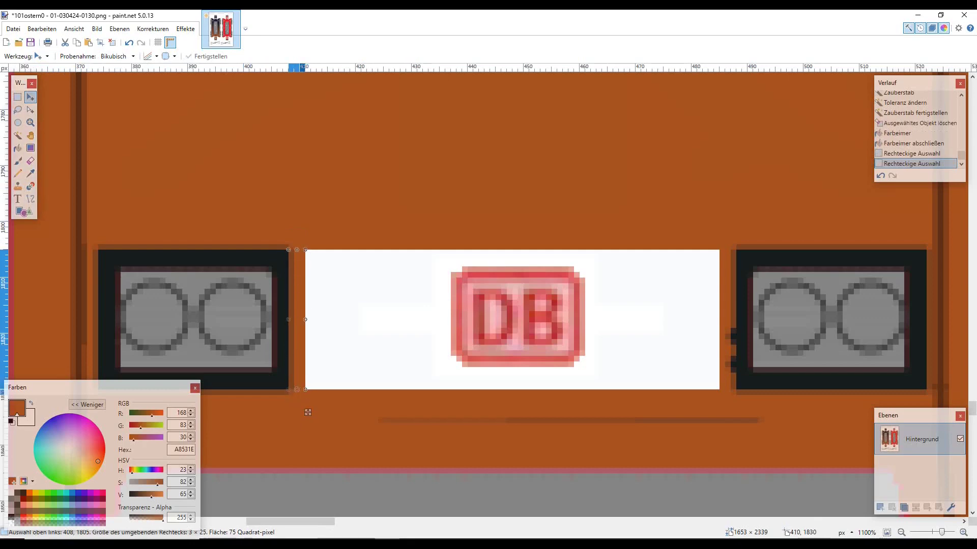
Stretch a 3 × 3 px orange patch between the white panel and the right headlight down to 3 × 24 px and deselect
{"action": "scroll", "coordinate": [305, 414], "scroll_direction": "right", "scroll_amount": 5}
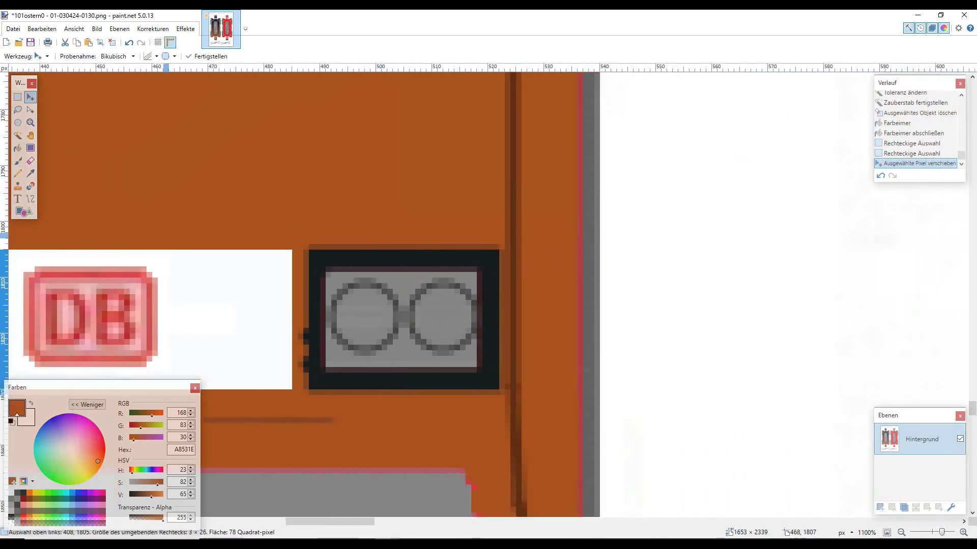
{"action": "left_click", "coordinate": [18, 97]}
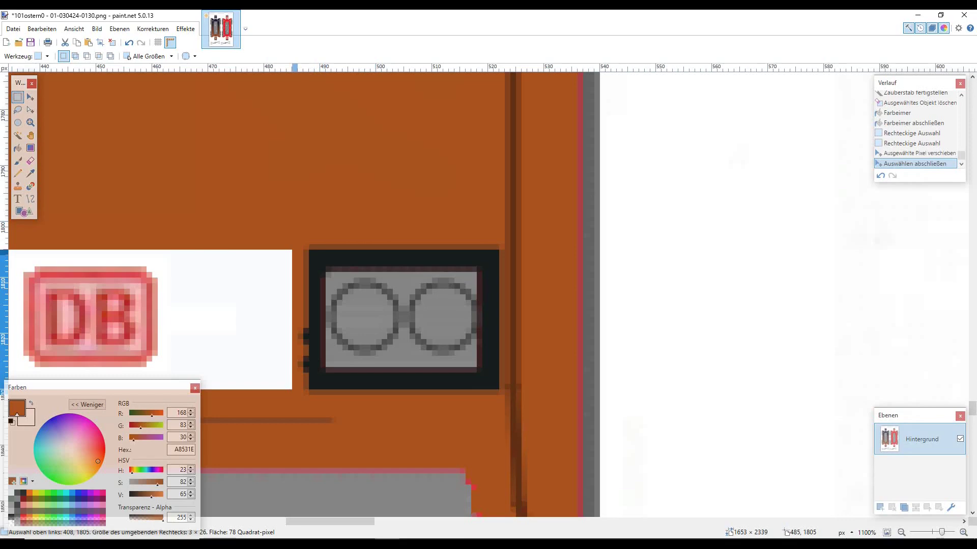
{"action": "left_click_drag", "start_coordinate": [294, 252], "coordinate": [300, 264]}
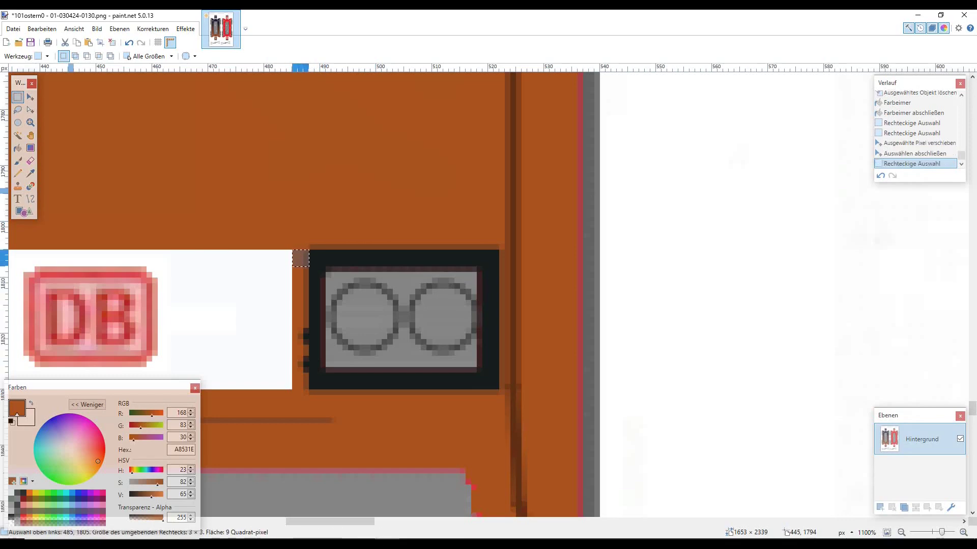
{"action": "left_click", "coordinate": [30, 96]}
{"action": "left_click_drag", "start_coordinate": [301, 270], "coordinate": [300, 385]}
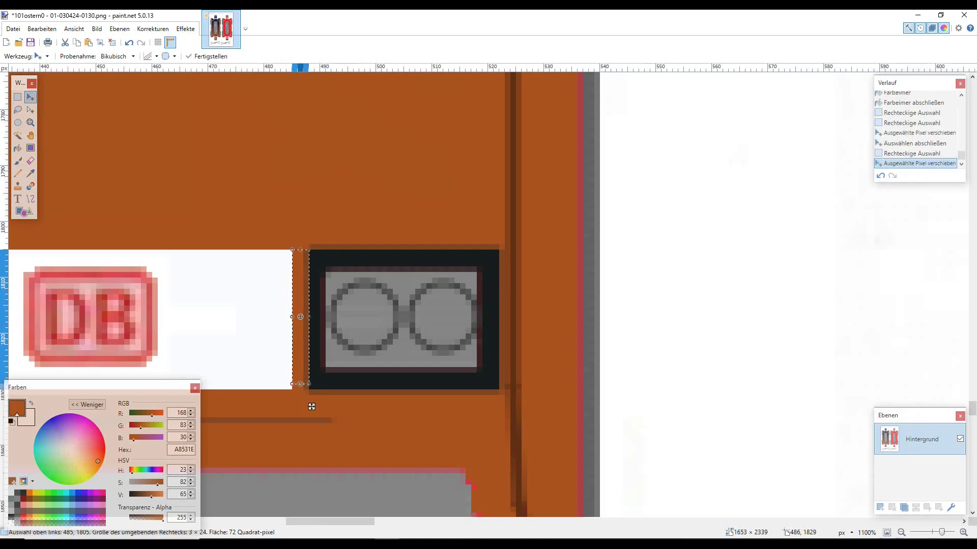
{"action": "key", "text": "ctrl+d"}
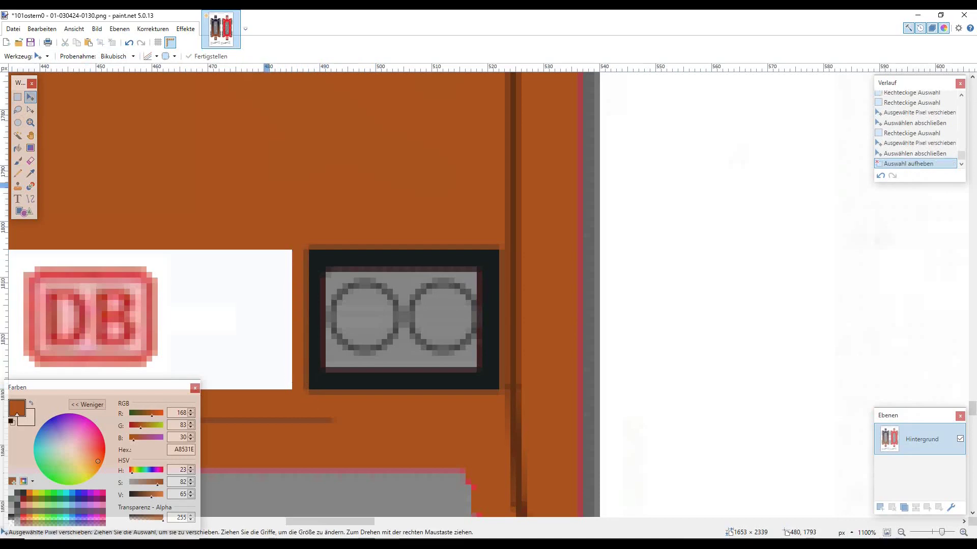
Rotate the whole image by 180° so the dark-blue cab front stands upright
{"action": "scroll", "coordinate": [276, 195], "scroll_direction": "down", "scroll_amount": 7}
{"action": "scroll", "coordinate": [275, 196], "scroll_direction": "up", "scroll_amount": 1}
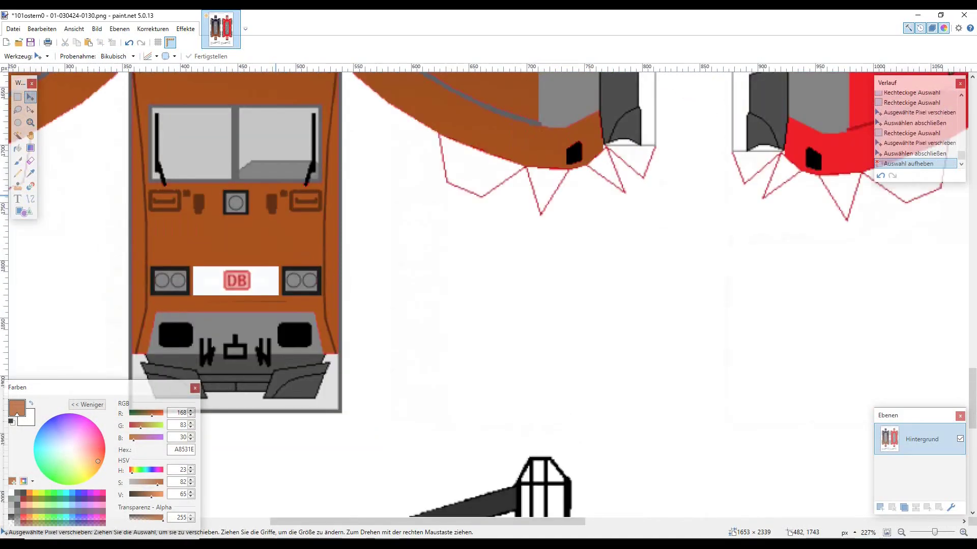
{"action": "scroll", "coordinate": [292, 233], "scroll_direction": "down", "scroll_amount": 5}
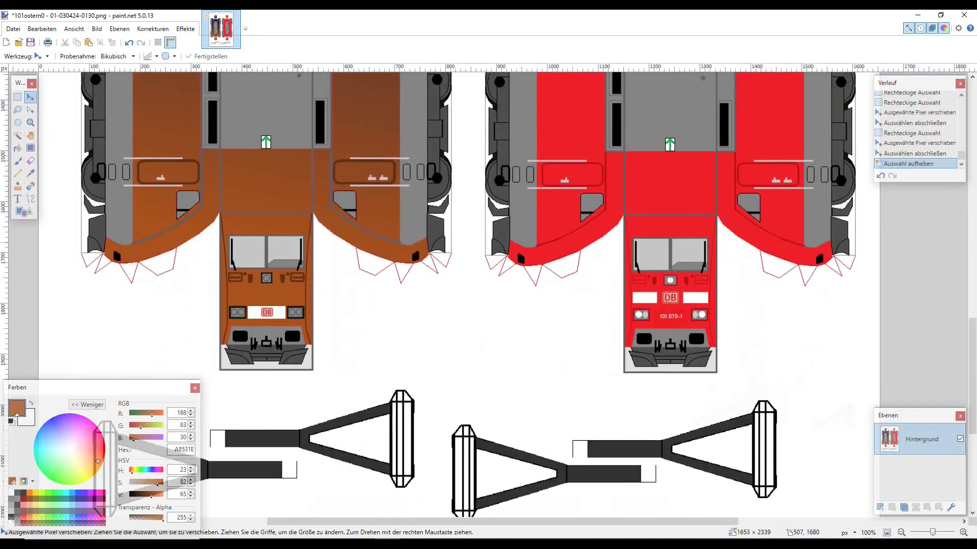
{"action": "scroll", "coordinate": [273, 257], "scroll_direction": "up", "scroll_amount": 8}
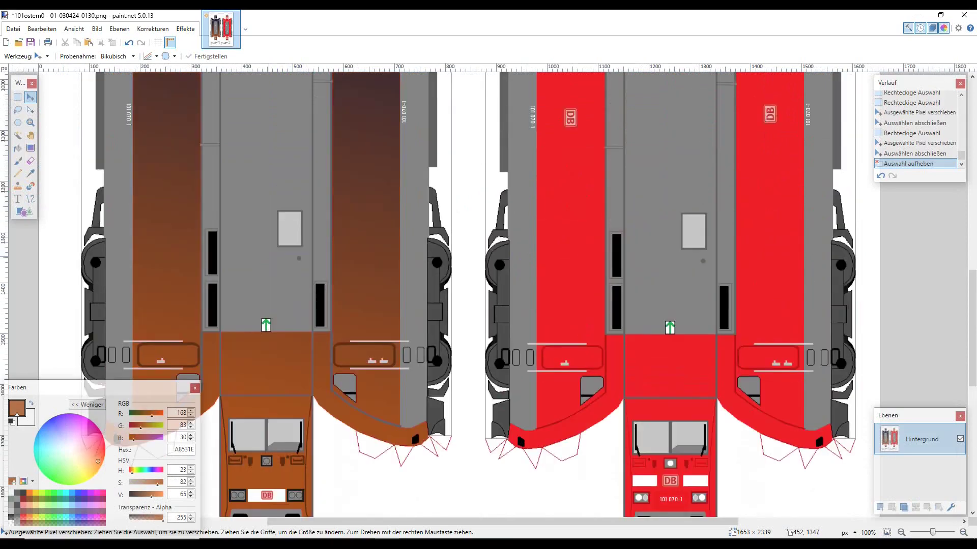
{"action": "scroll", "coordinate": [274, 201], "scroll_direction": "down", "scroll_amount": 7}
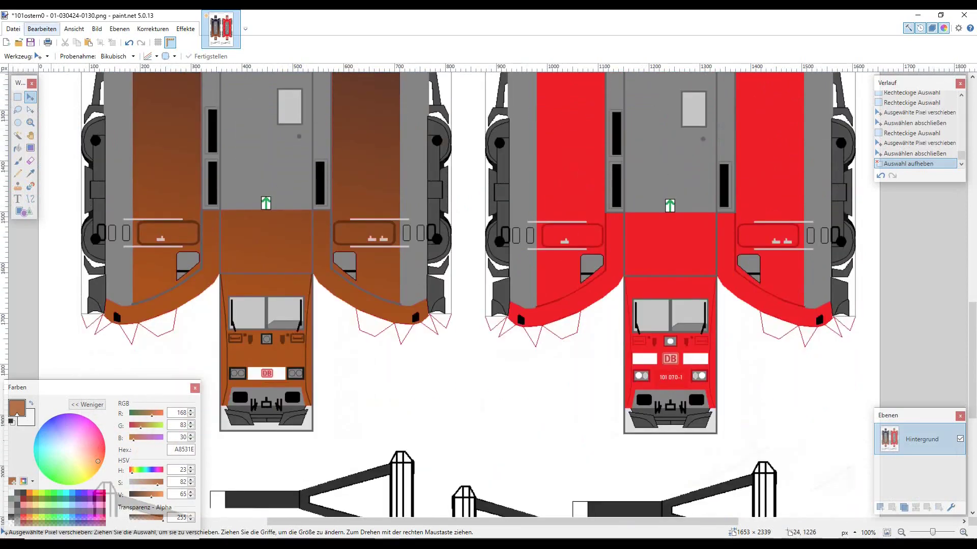
{"action": "left_click", "coordinate": [96, 29]}
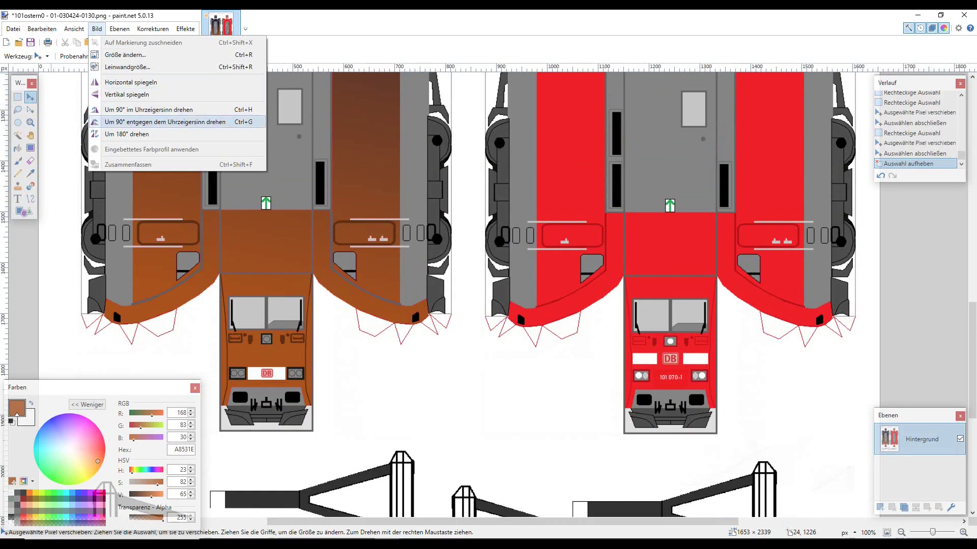
{"action": "left_click", "coordinate": [126, 134]}
Compare the dark-blue cab front's logo, number and headlight area with the finished orange cab front at the opposite end
{"action": "scroll", "coordinate": [441, 254], "scroll_direction": "right", "scroll_amount": 5}
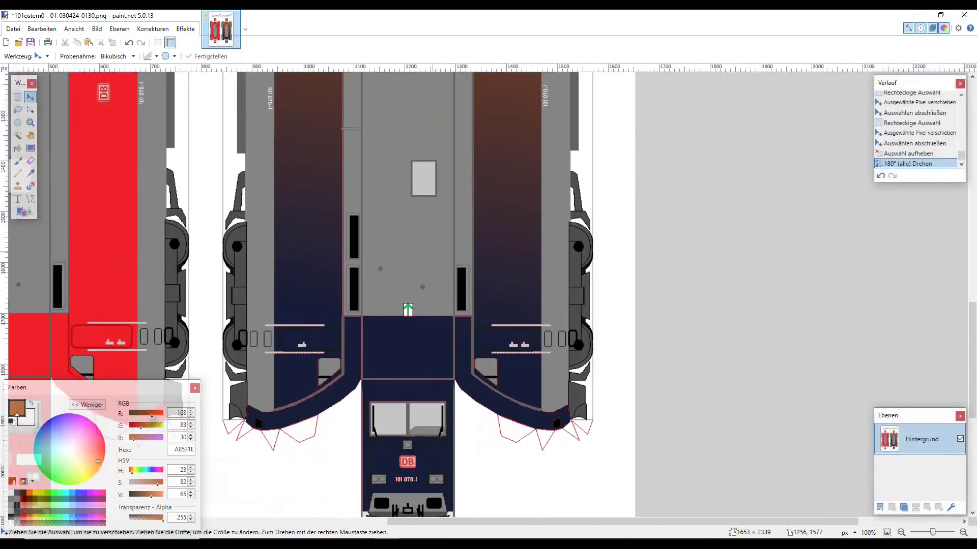
{"action": "scroll", "coordinate": [359, 242], "scroll_direction": "down", "scroll_amount": 4}
{"action": "scroll", "coordinate": [358, 243], "scroll_direction": "up", "scroll_amount": 1}
{"action": "scroll", "coordinate": [373, 245], "scroll_direction": "up", "scroll_amount": 6}
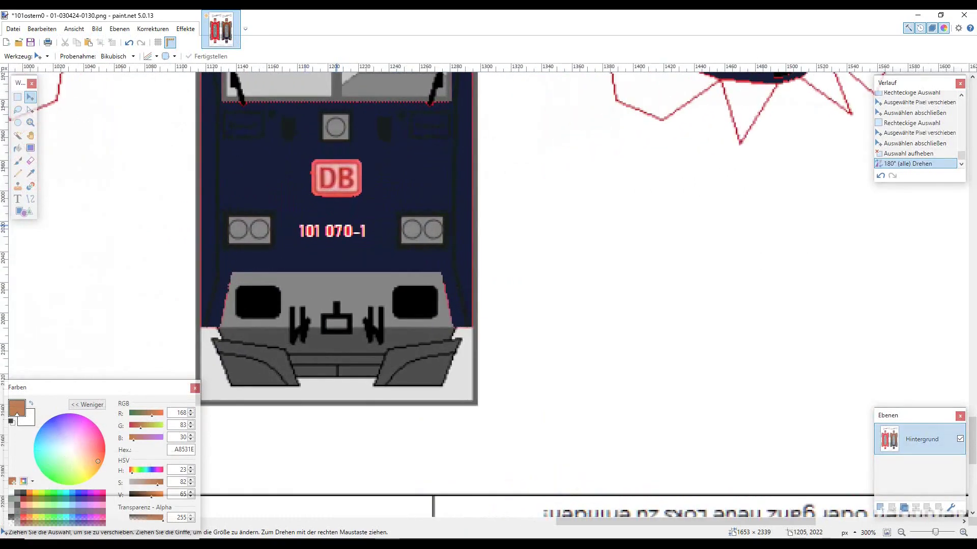
{"action": "scroll", "coordinate": [336, 225], "scroll_direction": "up", "scroll_amount": 2}
{"action": "scroll", "coordinate": [336, 225], "scroll_direction": "down", "scroll_amount": 5}
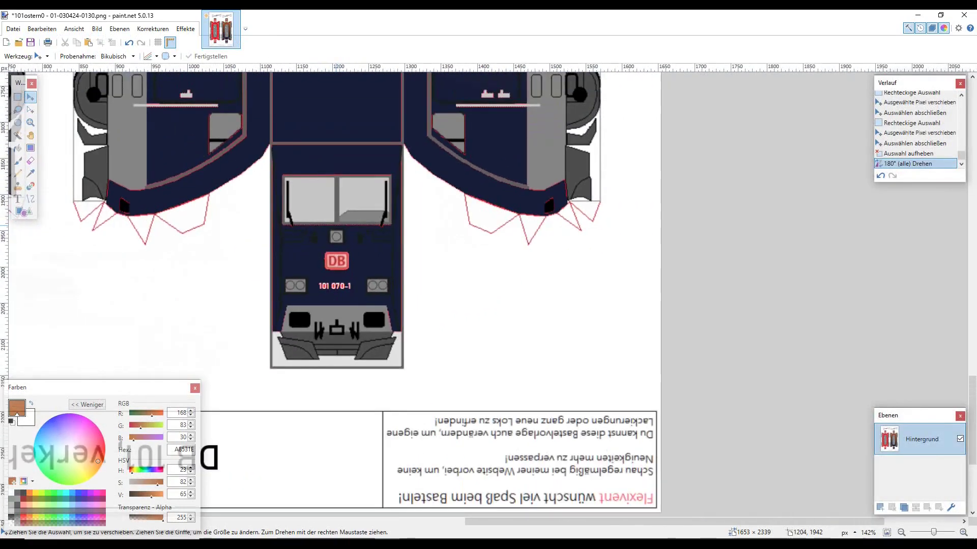
{"action": "scroll", "coordinate": [336, 226], "scroll_direction": "up", "scroll_amount": 6}
{"action": "scroll", "coordinate": [336, 347], "scroll_direction": "up", "scroll_amount": 10}
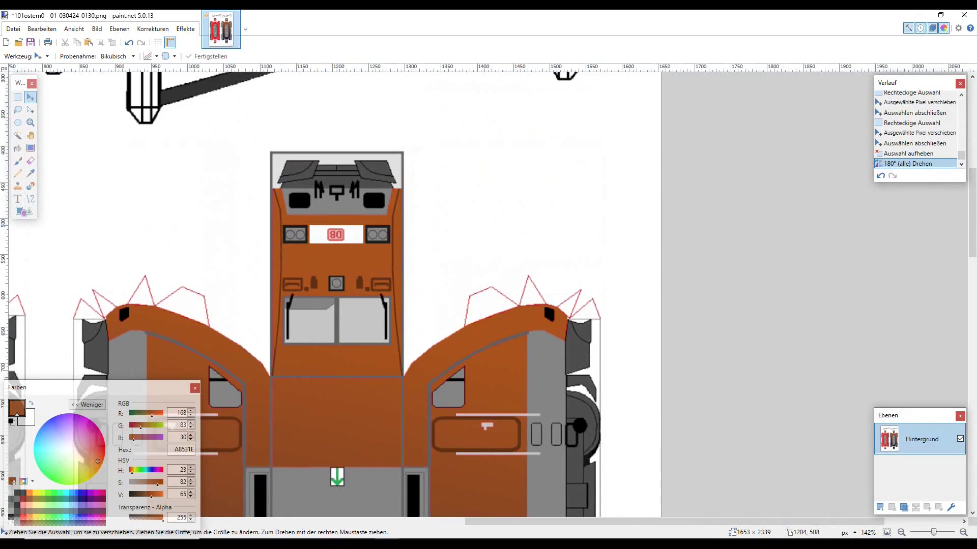
{"action": "scroll", "coordinate": [340, 229], "scroll_direction": "down", "scroll_amount": 15}
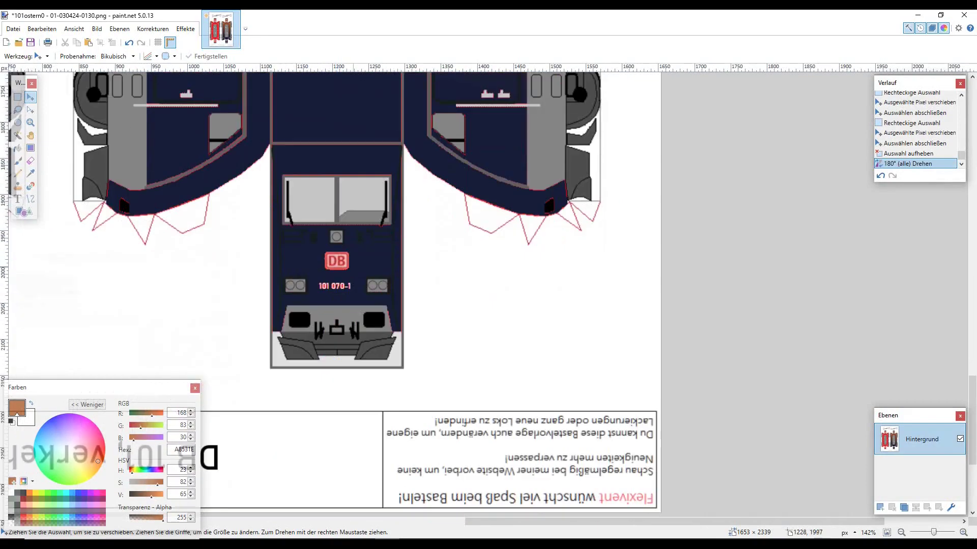
Cover the 101 070-1 number between the blue cab front's headlights with a filled FCFDFF rectangle of about 74 × 24 px
{"action": "scroll", "coordinate": [343, 297], "scroll_direction": "up", "scroll_amount": 8, "text": "ctrl"}
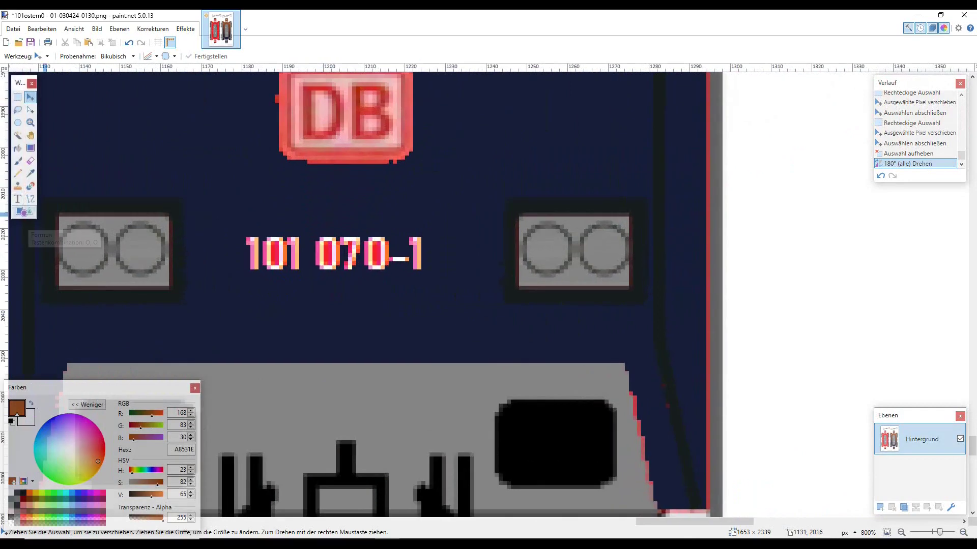
{"action": "left_click", "coordinate": [23, 211]}
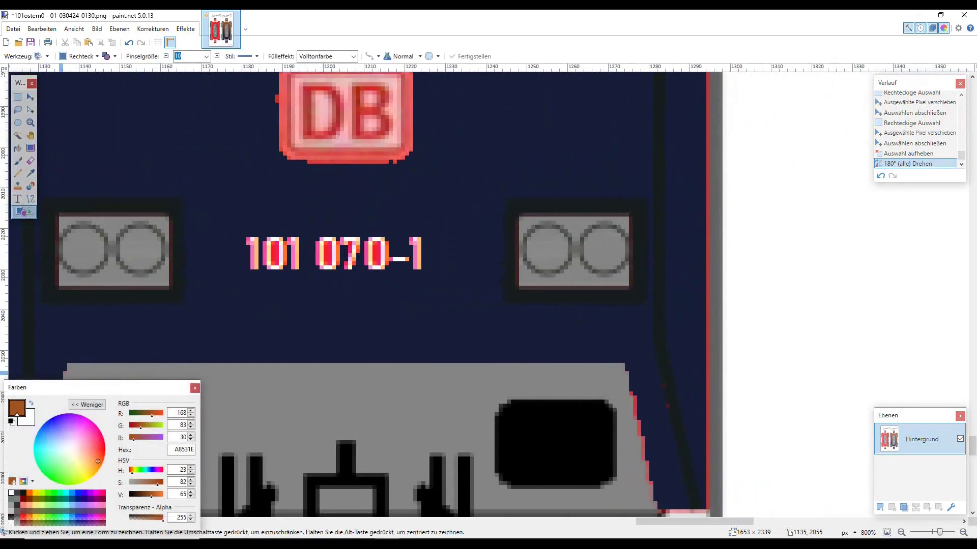
{"action": "left_click", "coordinate": [11, 493]}
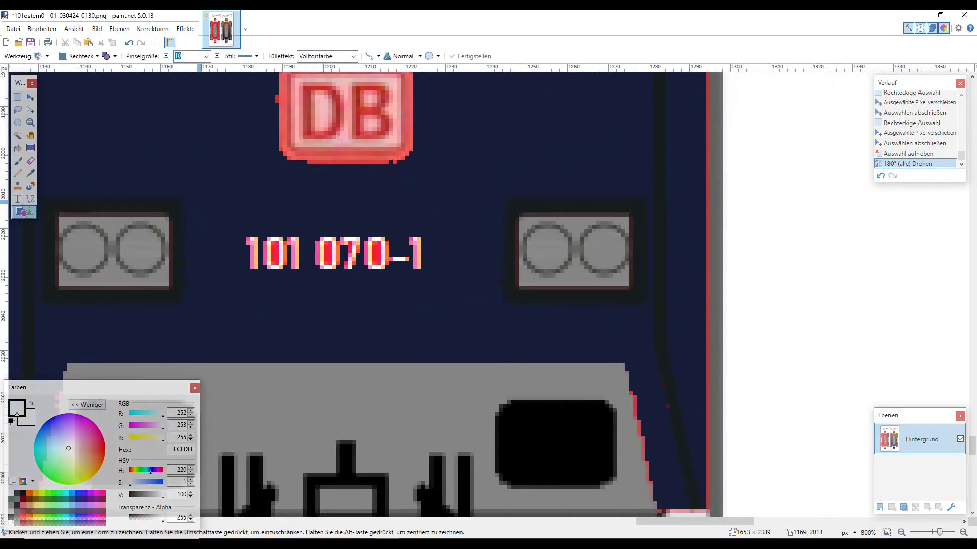
{"action": "left_click_drag", "start_coordinate": [194, 200], "coordinate": [492, 296]}
{"action": "left_click", "coordinate": [101, 113]}
{"action": "scroll", "coordinate": [272, 189], "scroll_direction": "down", "scroll_amount": 7}
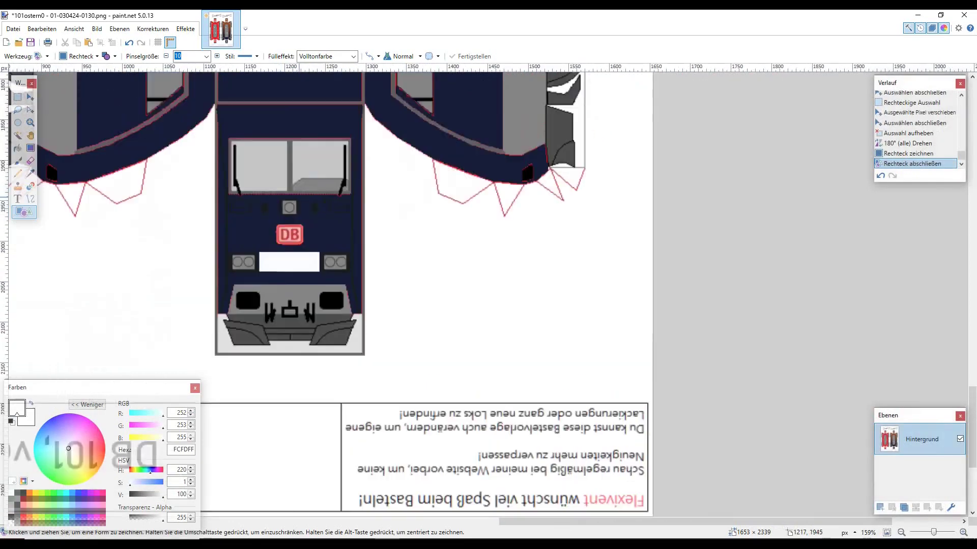
{"action": "scroll", "coordinate": [308, 203], "scroll_direction": "up", "scroll_amount": 1}
{"action": "scroll", "coordinate": [297, 361], "scroll_direction": "up", "scroll_amount": 5}
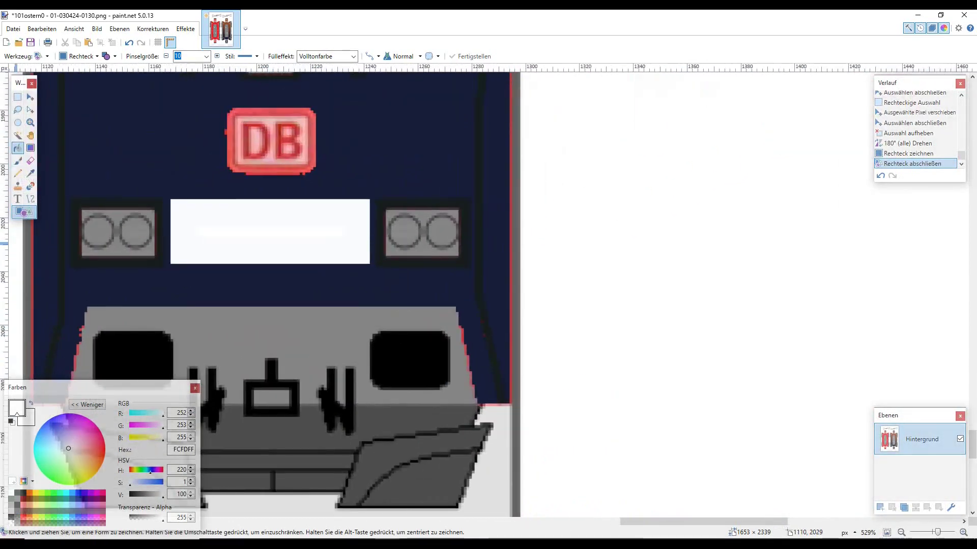
Fill the white rectangle between the blue front's headlights with light grey D1D2D3 at 12% tolerance
{"action": "left_click", "coordinate": [18, 148]}
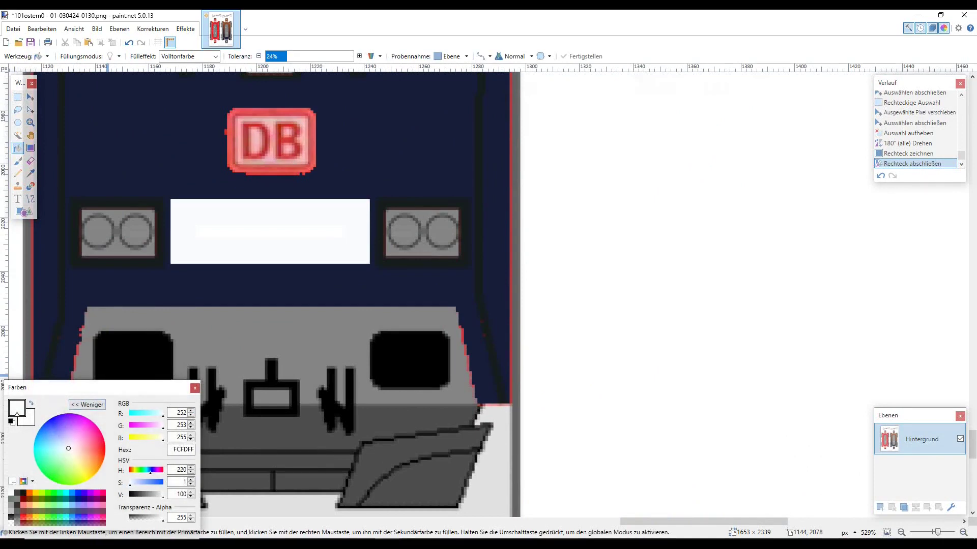
{"action": "left_click_drag", "start_coordinate": [163, 495], "coordinate": [159, 495]}
{"action": "left_click", "coordinate": [250, 238]}
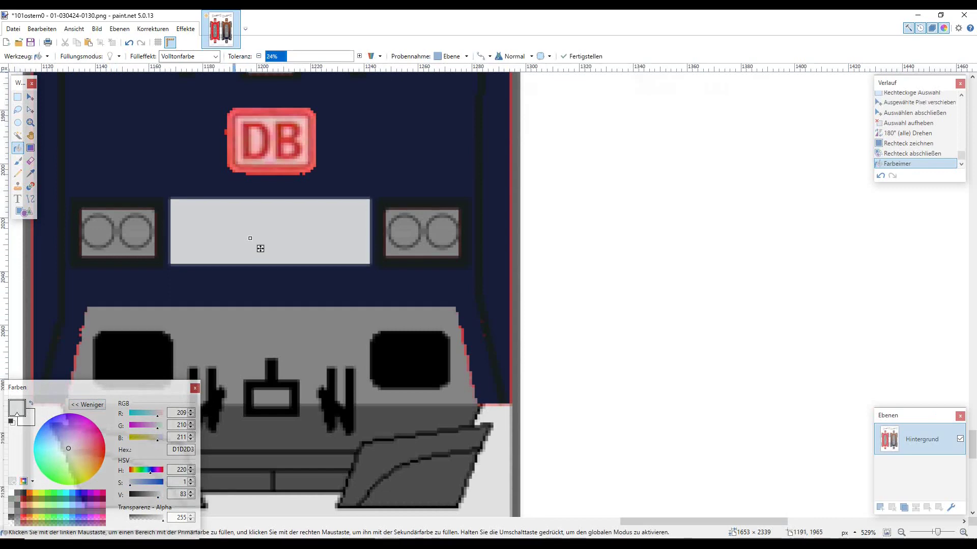
{"action": "mouse_move", "coordinate": [287, 56]}
{"action": "left_mouse_down"}
{"action": "mouse_move", "coordinate": [265, 57]}
{"action": "mouse_move", "coordinate": [276, 57]}
{"action": "left_mouse_up"}
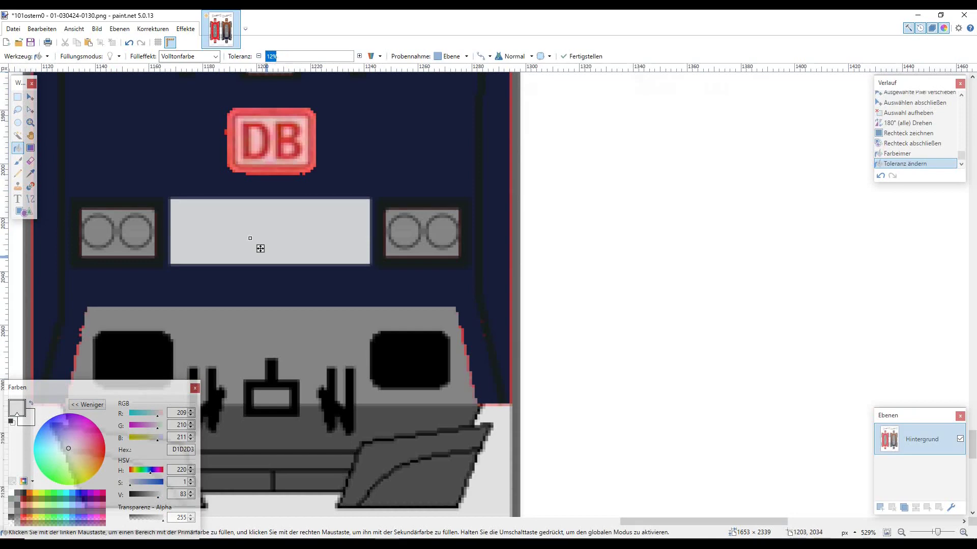
{"action": "mouse_move", "coordinate": [261, 248]}
{"action": "left_mouse_down"}
{"action": "mouse_move", "coordinate": [585, 275]}
{"action": "mouse_move", "coordinate": [327, 245]}
{"action": "left_mouse_up"}
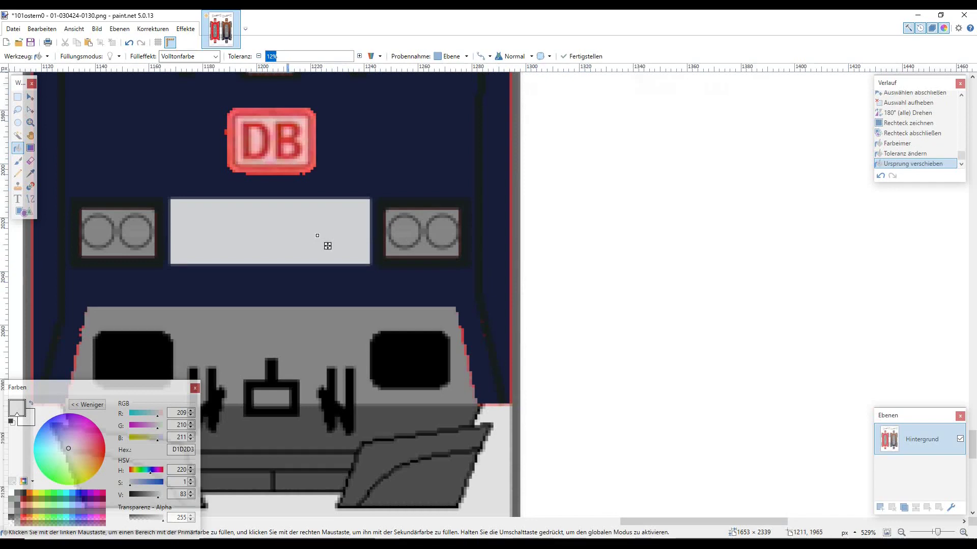
Try recolouring the panel between the blue front's headlights with a darker grey B3B3B5 bucket fill at 13% tolerance
{"action": "left_click", "coordinate": [271, 57]}
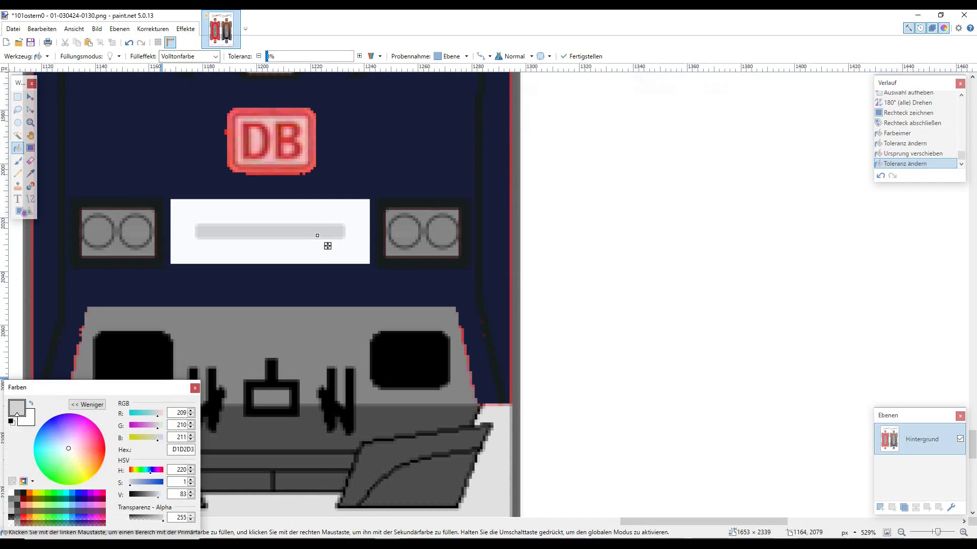
{"action": "left_click_drag", "start_coordinate": [158, 495], "coordinate": [154, 495]}
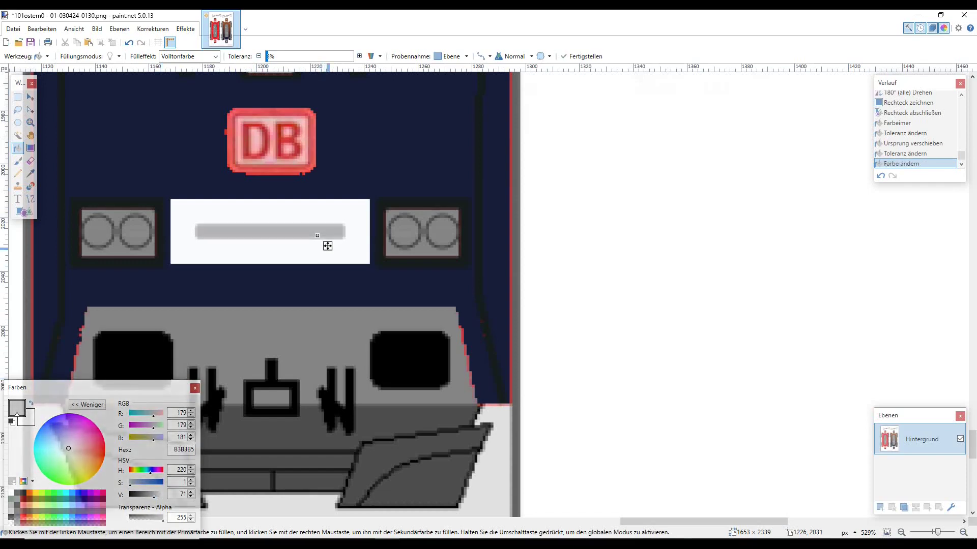
{"action": "left_click_drag", "start_coordinate": [328, 246], "coordinate": [330, 256]}
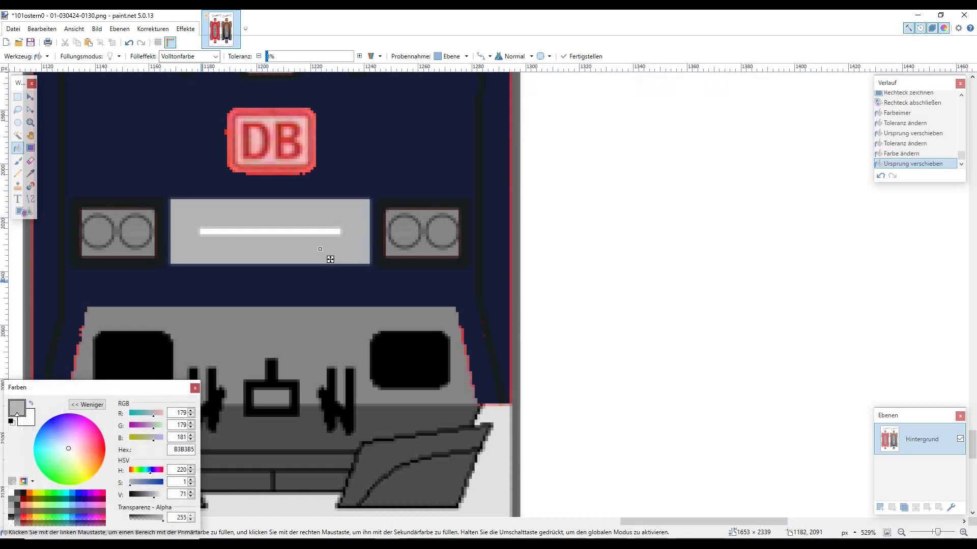
{"action": "left_click", "coordinate": [267, 56]}
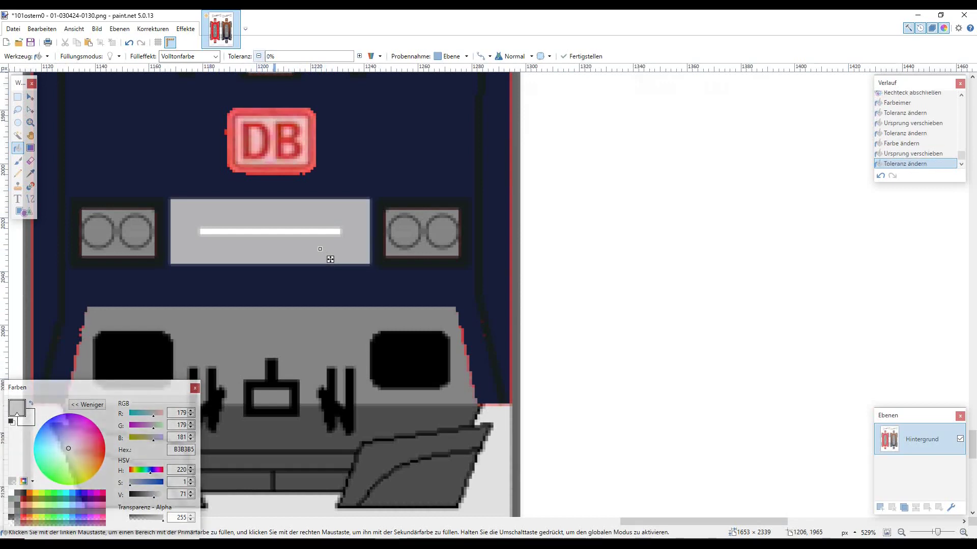
{"action": "left_click", "coordinate": [274, 57]}
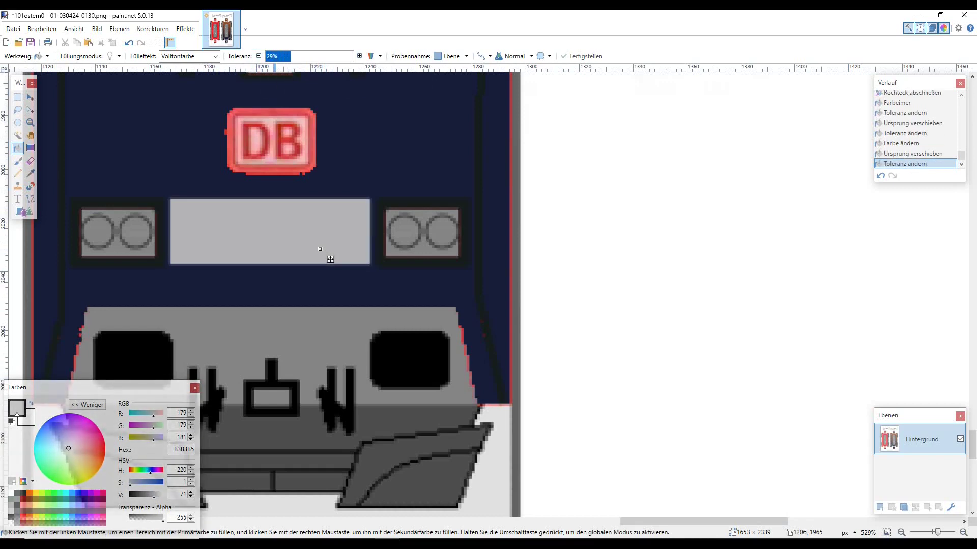
{"action": "type", "text": "13"}
{"action": "key", "text": "Return"}
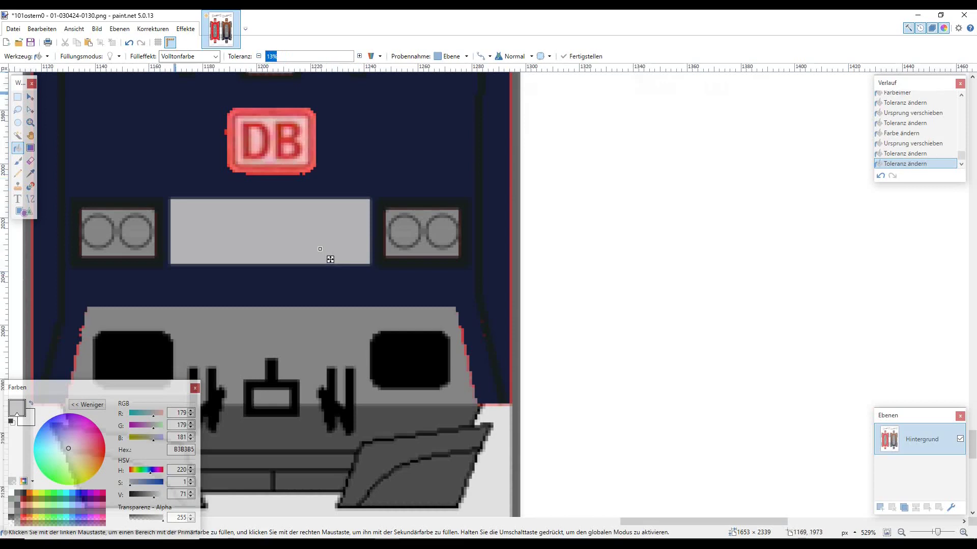
Undo all bucket fills, colour changes and tolerance changes back to the plain white headlight panel
{"action": "left_click", "coordinate": [129, 43]}
{"action": "left_click", "coordinate": [128, 43]}
{"action": "left_click", "coordinate": [129, 43]}
{"action": "left_click", "coordinate": [129, 43]}
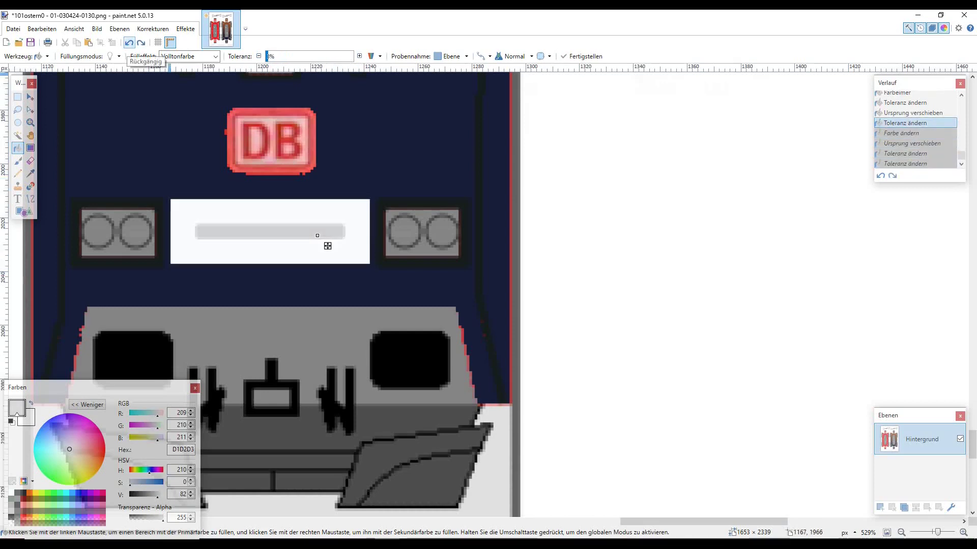
{"action": "left_click", "coordinate": [129, 43]}
{"action": "left_click", "coordinate": [129, 42]}
{"action": "left_click", "coordinate": [129, 42]}
{"action": "left_click", "coordinate": [129, 43]}
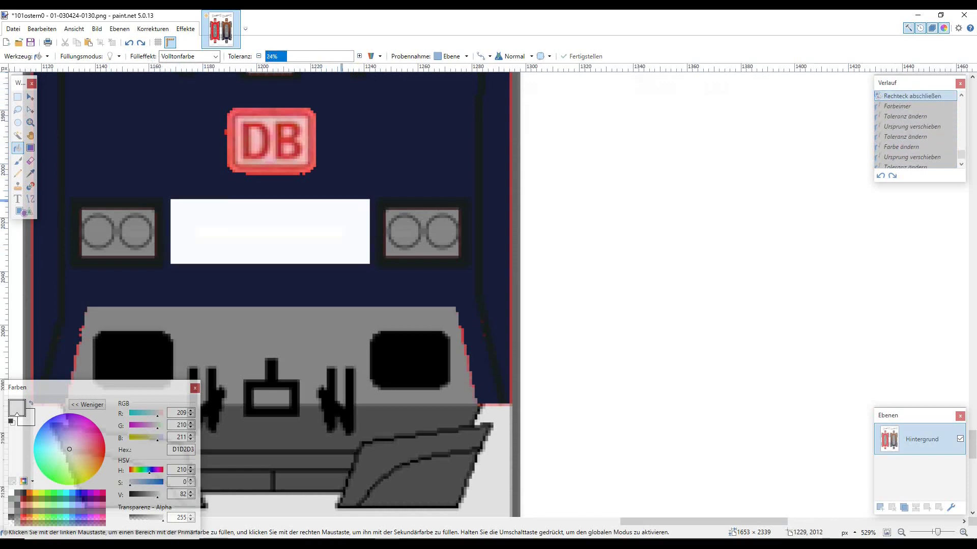
Cover the white panel between the headlights with a filled D1D2D3 rectangle of about 74 × 24 px
{"action": "left_click", "coordinate": [24, 212]}
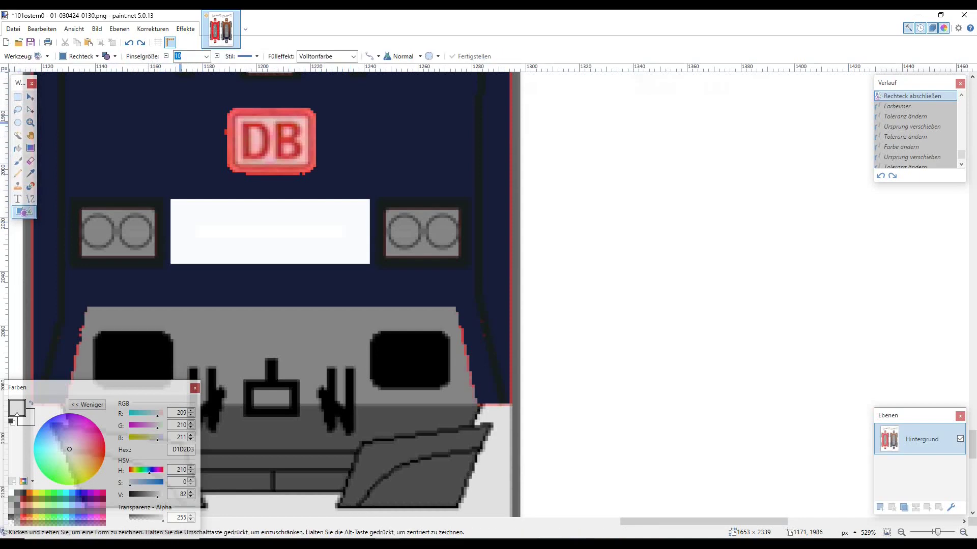
{"action": "type", "text": "4"}
{"action": "left_click_drag", "start_coordinate": [172, 200], "coordinate": [370, 264]}
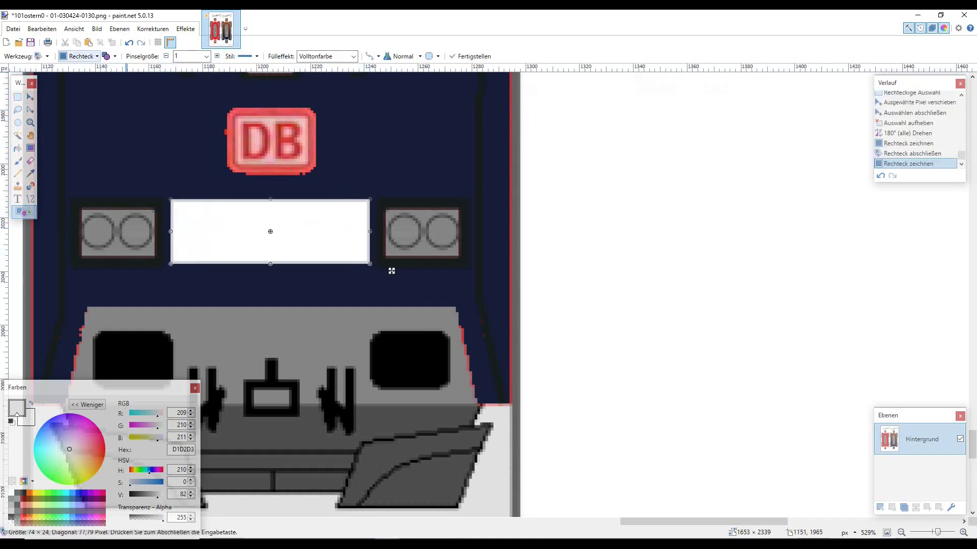
{"action": "left_click", "coordinate": [110, 56]}
{"action": "left_click", "coordinate": [127, 83]}
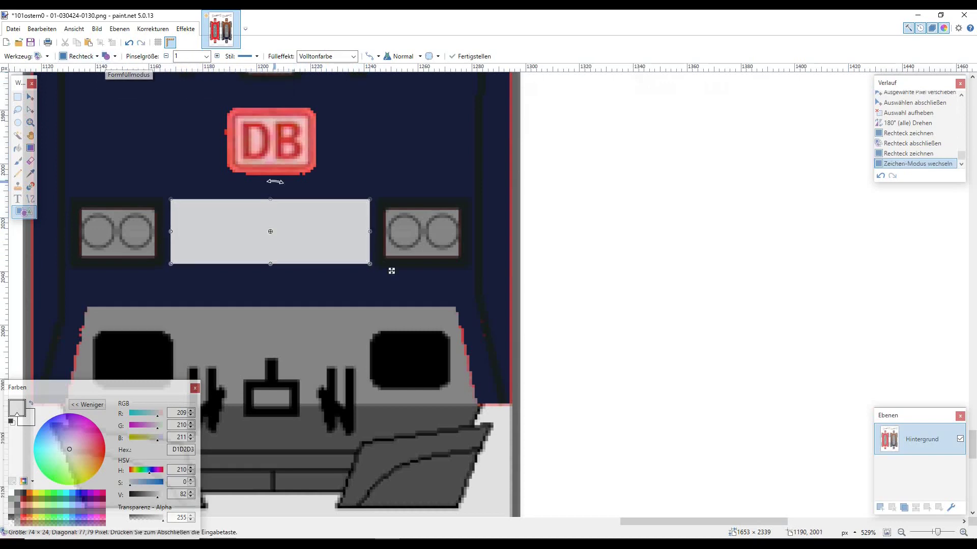
{"action": "left_click", "coordinate": [468, 173]}
Examine the blue cab front's grey panel in context, along with the body gradient and the orange end
{"action": "scroll", "coordinate": [392, 245], "scroll_direction": "down", "scroll_amount": 4}
{"action": "scroll", "coordinate": [392, 246], "scroll_direction": "down", "scroll_amount": 2}
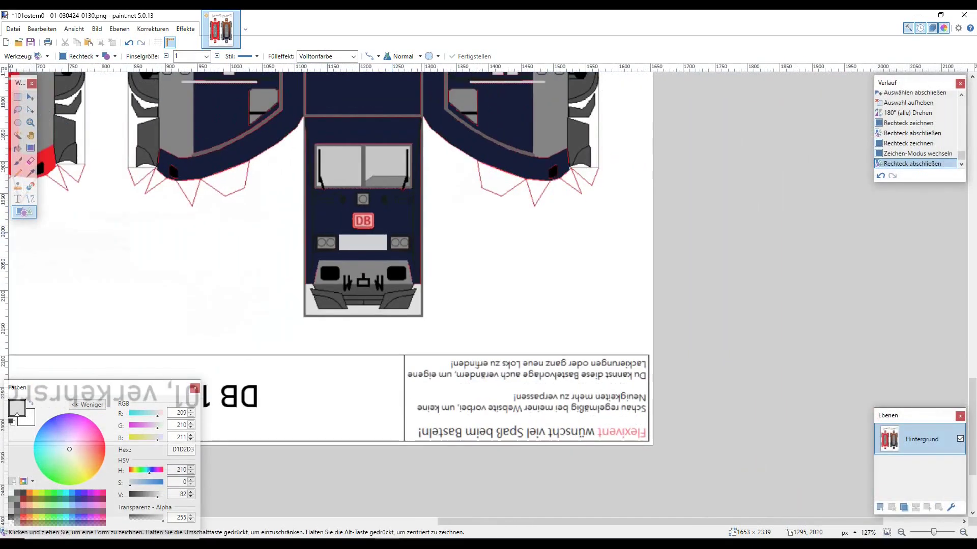
{"action": "scroll", "coordinate": [421, 232], "scroll_direction": "up", "scroll_amount": 1}
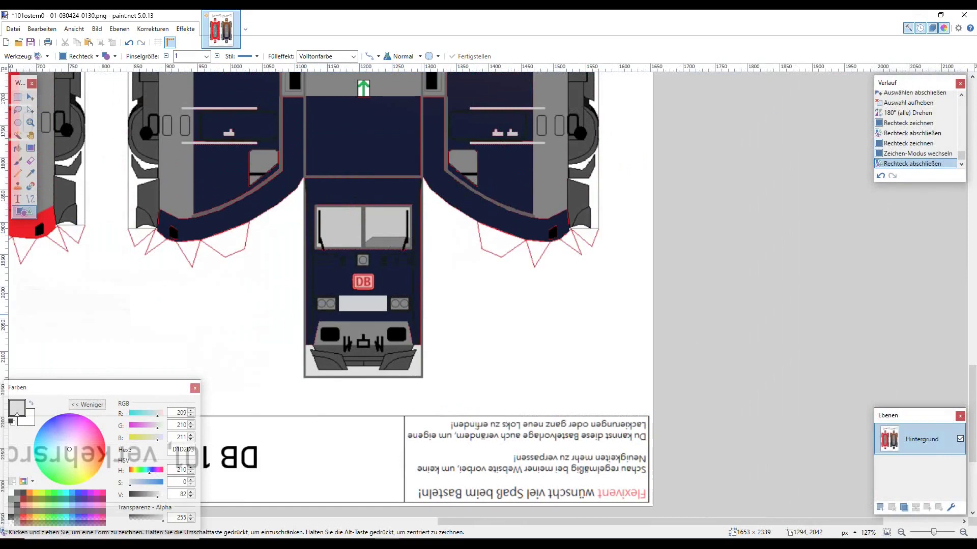
{"action": "scroll", "coordinate": [426, 320], "scroll_direction": "up", "scroll_amount": 15}
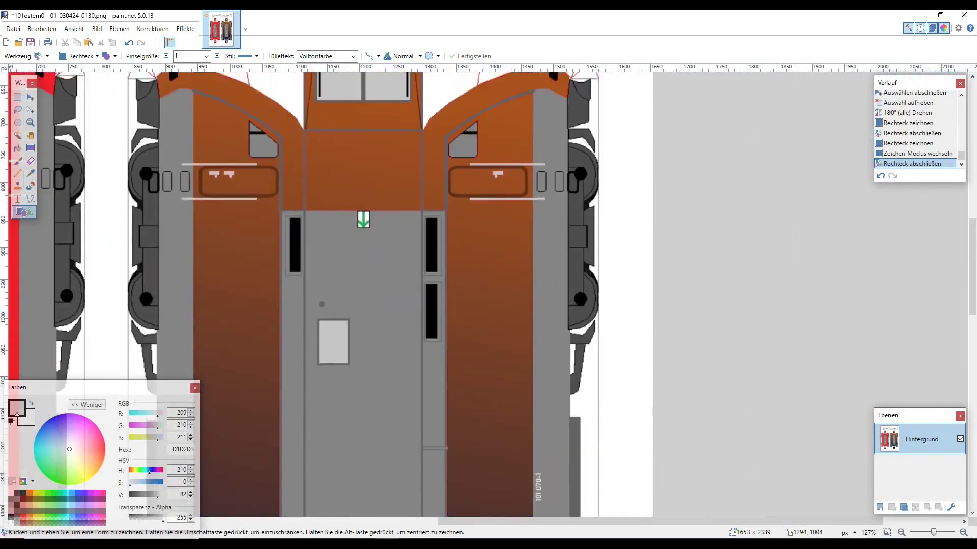
{"action": "scroll", "coordinate": [426, 319], "scroll_direction": "down", "scroll_amount": 10}
{"action": "scroll", "coordinate": [426, 319], "scroll_direction": "down", "scroll_amount": 3}
{"action": "scroll", "coordinate": [426, 319], "scroll_direction": "up", "scroll_amount": 5}
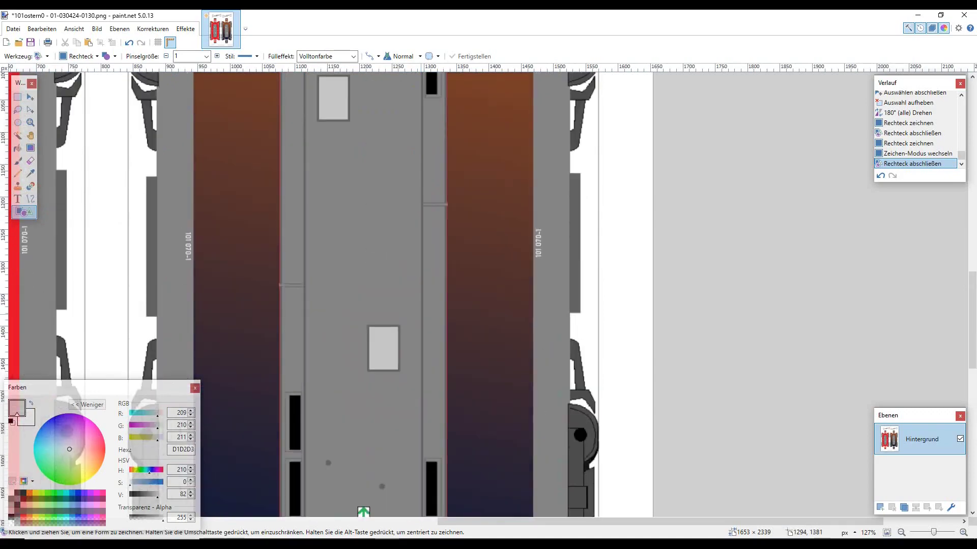
{"action": "scroll", "coordinate": [426, 319], "scroll_direction": "down", "scroll_amount": 5}
{"action": "scroll", "coordinate": [427, 319], "scroll_direction": "down", "scroll_amount": 3}
Reopen the grey headlight panel rectangle for editing, darken its colour to 9E9E9E and finalize it
{"action": "scroll", "coordinate": [393, 305], "scroll_direction": "up", "scroll_amount": 5}
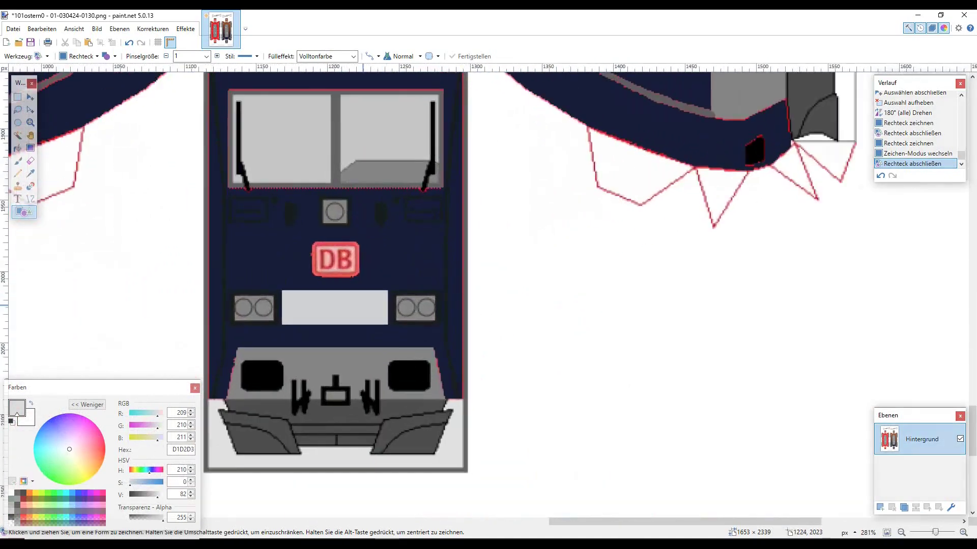
{"action": "key", "text": "ctrl+z"}
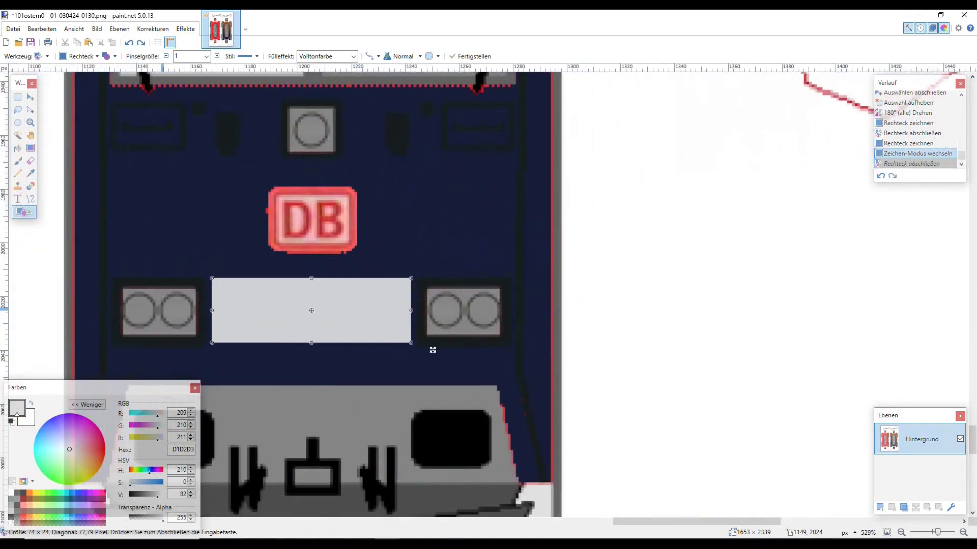
{"action": "left_click_drag", "start_coordinate": [157, 495], "coordinate": [150, 495]}
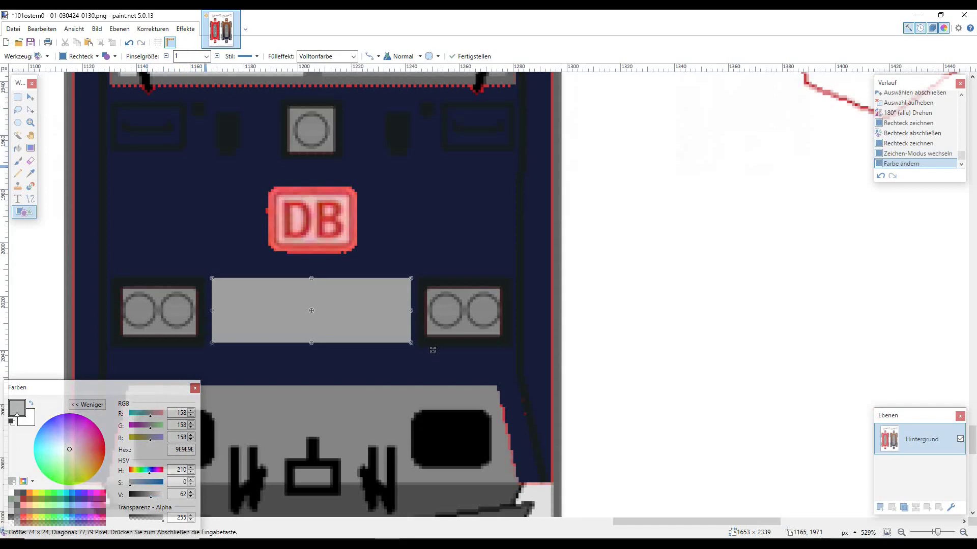
{"action": "key", "text": "Return"}
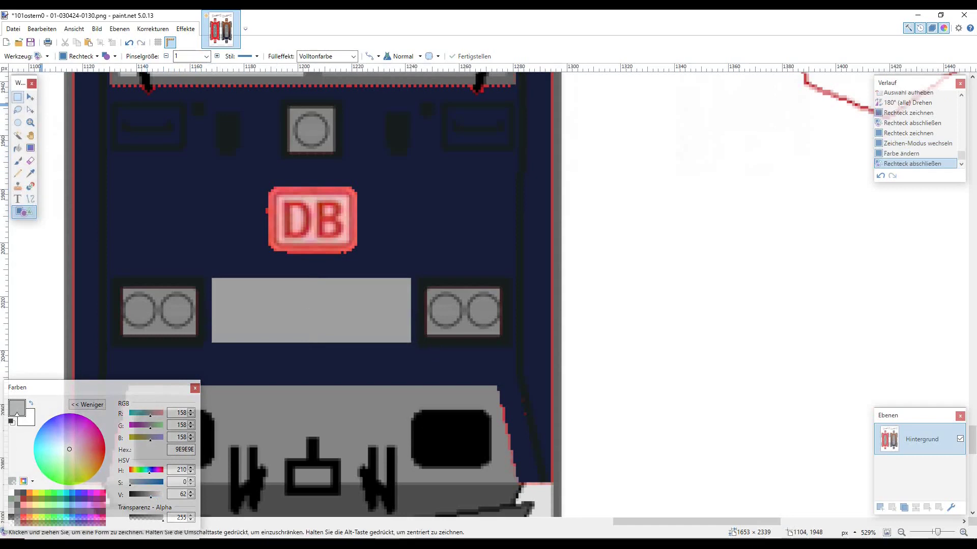
Cover the stray red pixels on the DB logo's left edge by stretching a 7 × 30 px dark-blue strip to 12 × 30 px
{"action": "left_click", "coordinate": [17, 97]}
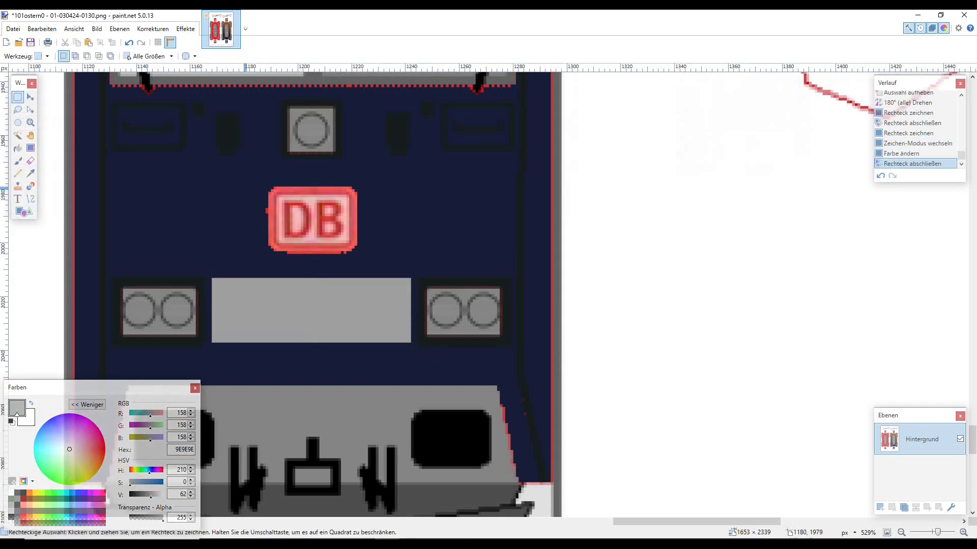
{"action": "left_click_drag", "start_coordinate": [236, 181], "coordinate": [255, 262]}
{"action": "key", "text": "m"}
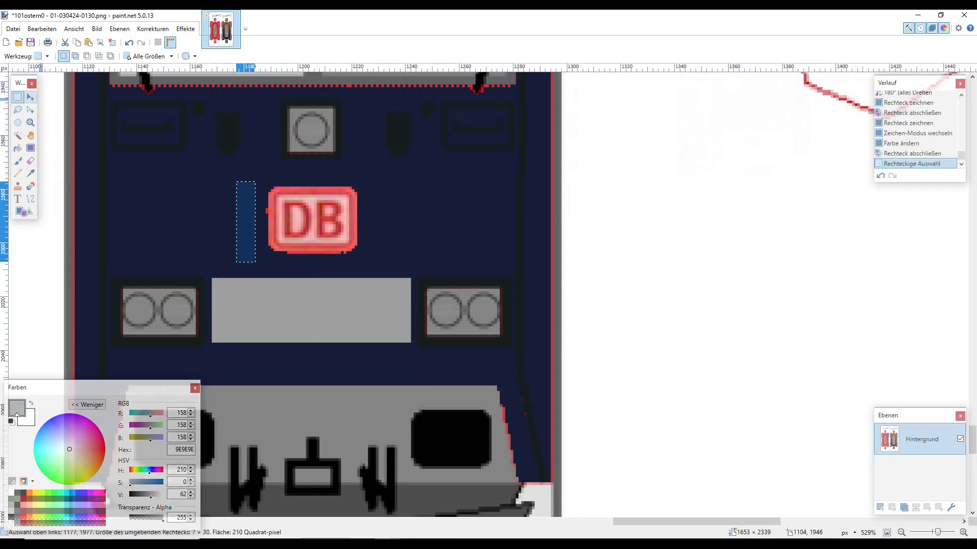
{"action": "left_click_drag", "start_coordinate": [255, 221], "coordinate": [263, 222]}
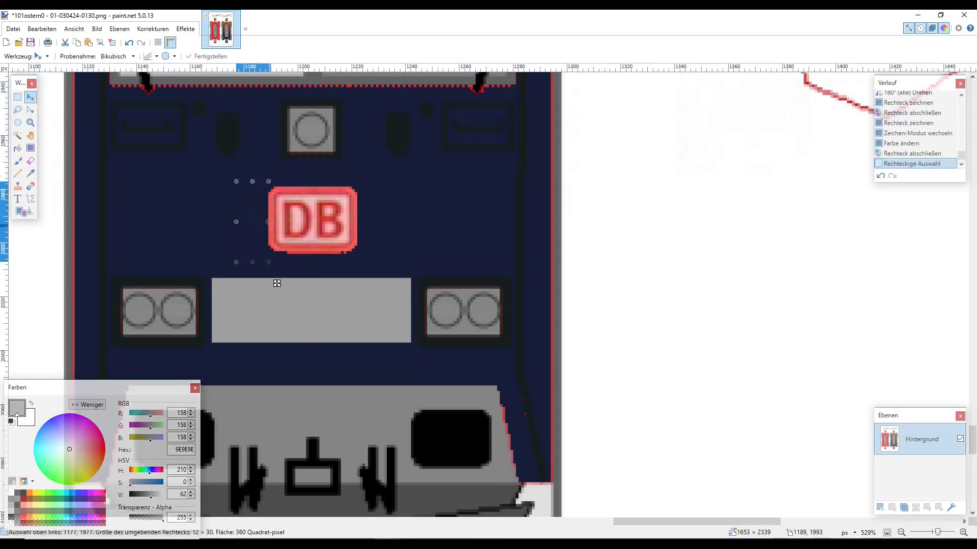
{"action": "left_click_drag", "start_coordinate": [277, 283], "coordinate": [277, 284]}
{"action": "key", "text": "s"}
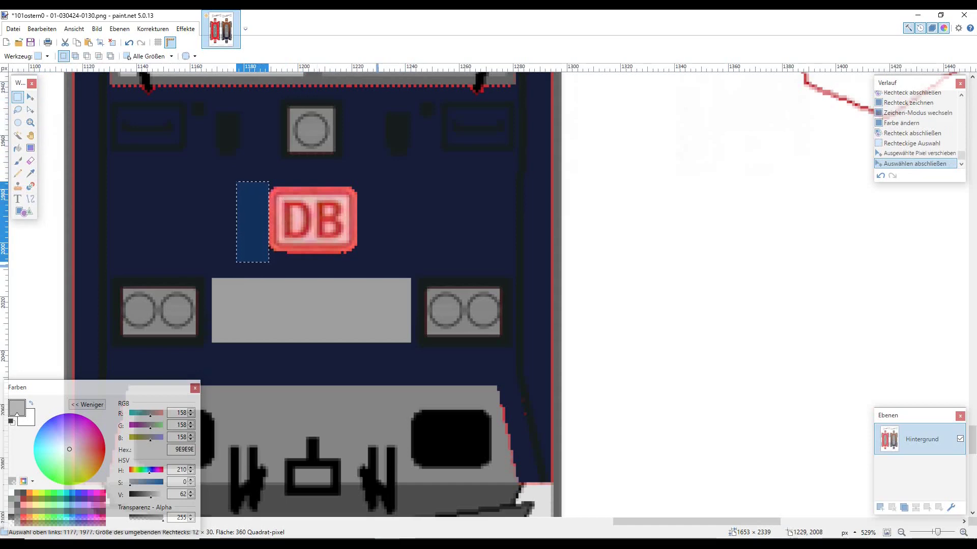
Clean the DB logo's lower edge by stretching a 50 × 2 px dark-blue strip upward to 50 × 7 px, then deselect
{"action": "left_click_drag", "start_coordinate": [379, 264], "coordinate": [244, 271]}
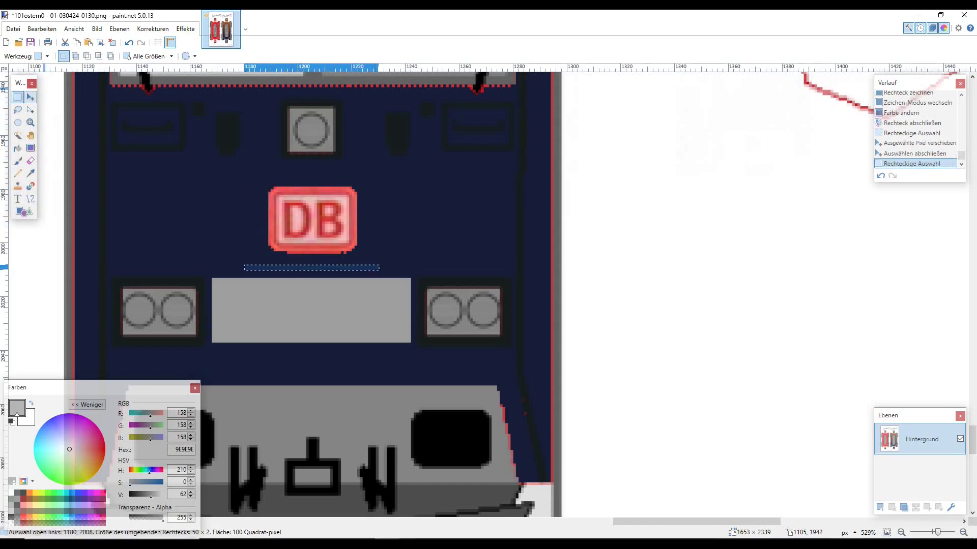
{"action": "key", "text": "m"}
{"action": "left_click_drag", "start_coordinate": [311, 265], "coordinate": [312, 252]}
{"action": "key", "text": "s"}
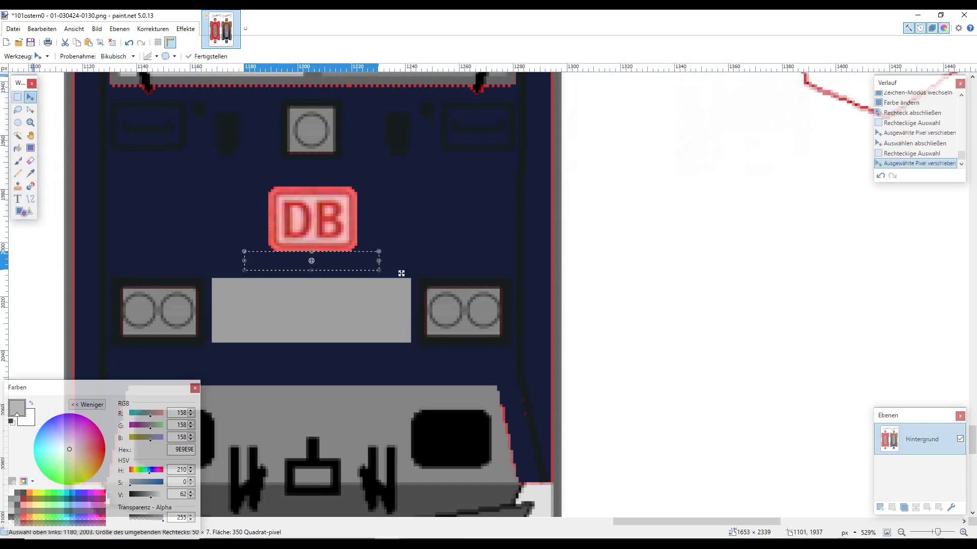
{"action": "left_click", "coordinate": [145, 150]}
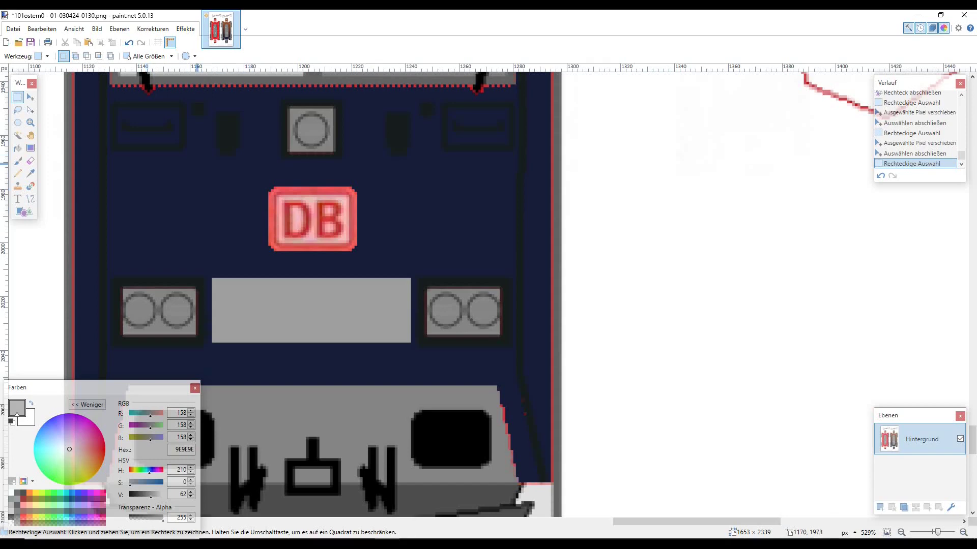
Move the DB logo from the blue cab front down onto the grey headlight panel and shrink it to 24 × 18 px
{"action": "left_click_drag", "start_coordinate": [257, 178], "coordinate": [365, 260]}
{"action": "left_click", "coordinate": [356, 236]}
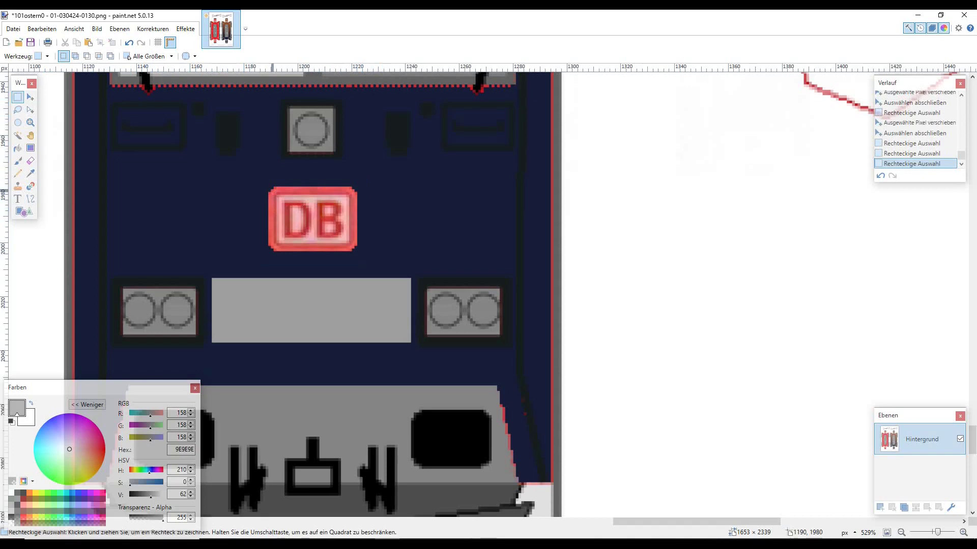
{"action": "left_click_drag", "start_coordinate": [269, 185], "coordinate": [375, 357]}
{"action": "key", "text": "m"}
{"action": "left_click_drag", "start_coordinate": [357, 275], "coordinate": [333, 295]}
{"action": "left_click_drag", "start_coordinate": [351, 356], "coordinate": [362, 346]}
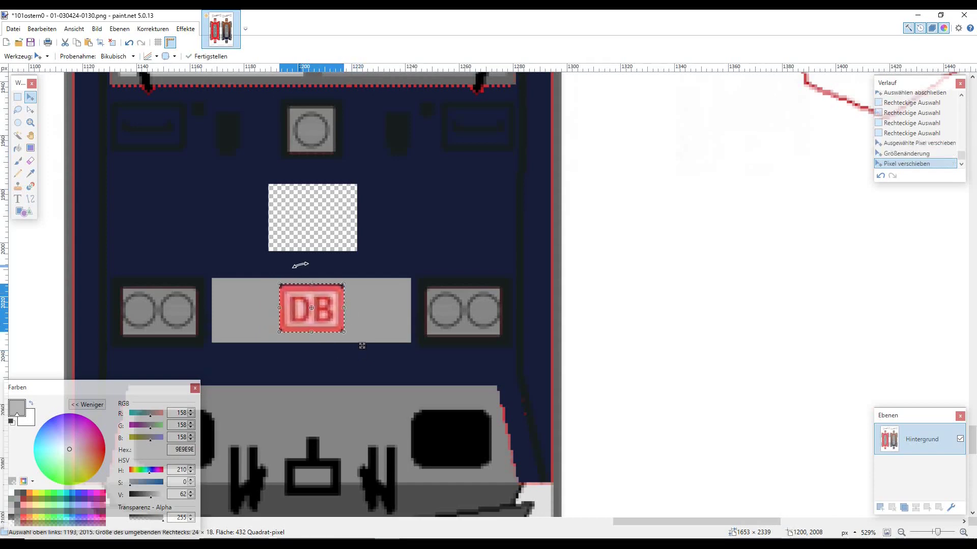
Fill the transparent hole at the logo's former position with the cab front's sampled dark blue, 161D39
{"action": "left_click", "coordinate": [18, 148]}
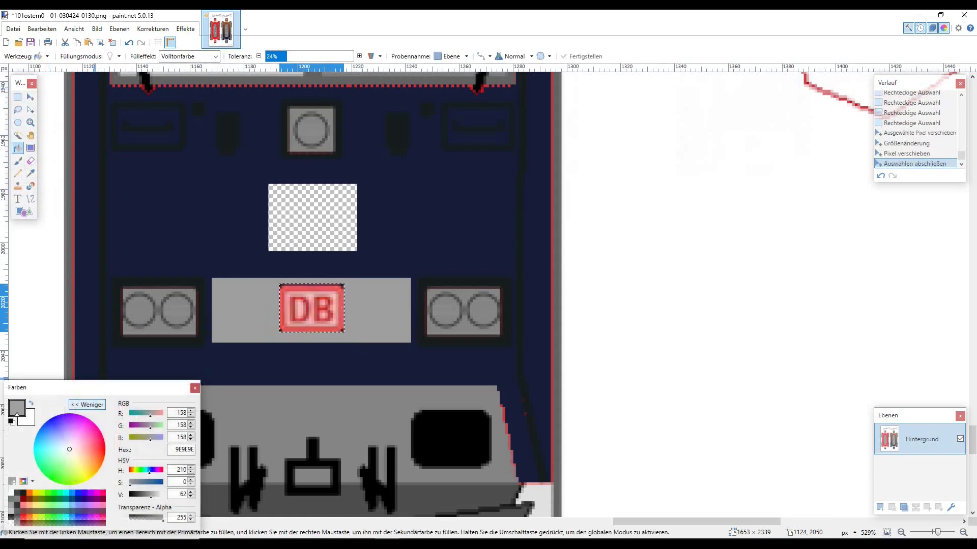
{"action": "left_click", "coordinate": [31, 173]}
{"action": "left_click", "coordinate": [196, 174]}
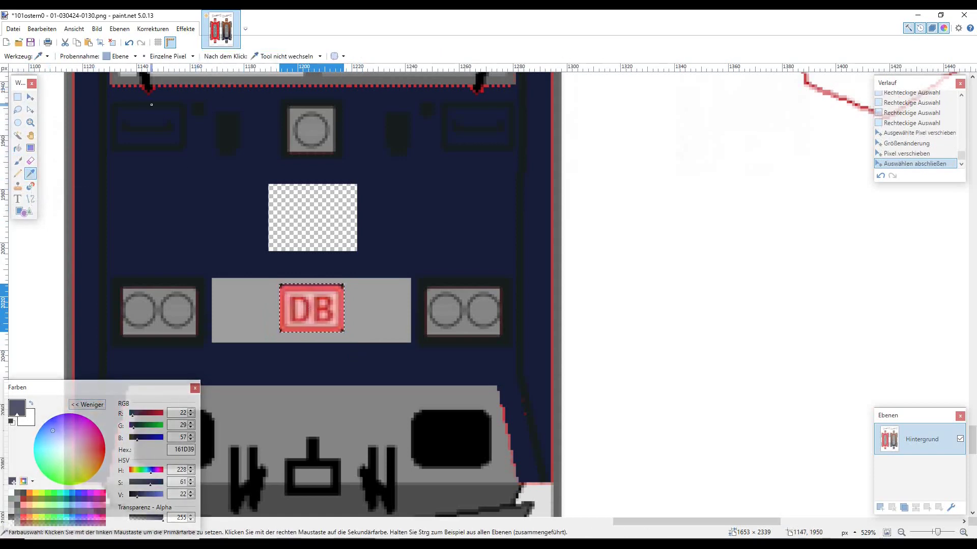
{"action": "key", "text": "ctrl+d"}
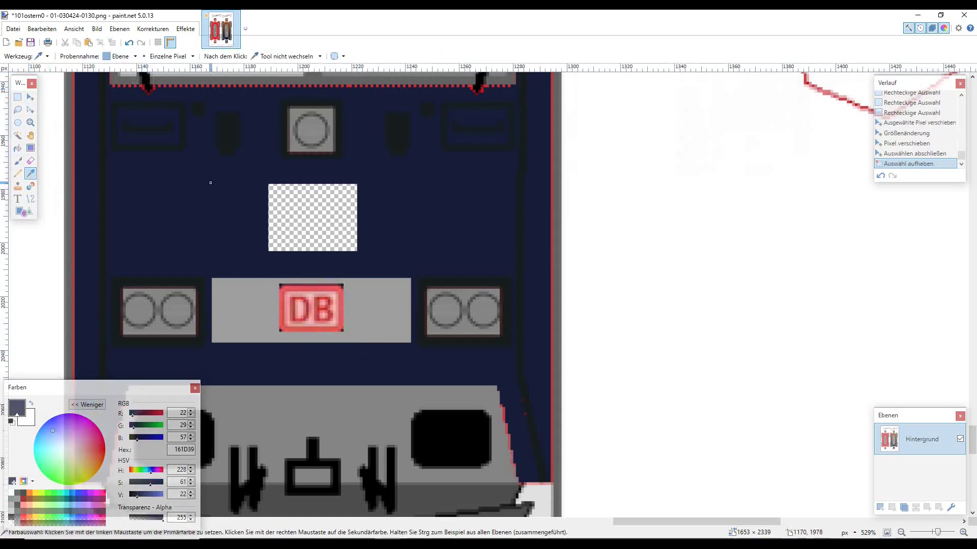
{"action": "left_click", "coordinate": [18, 148]}
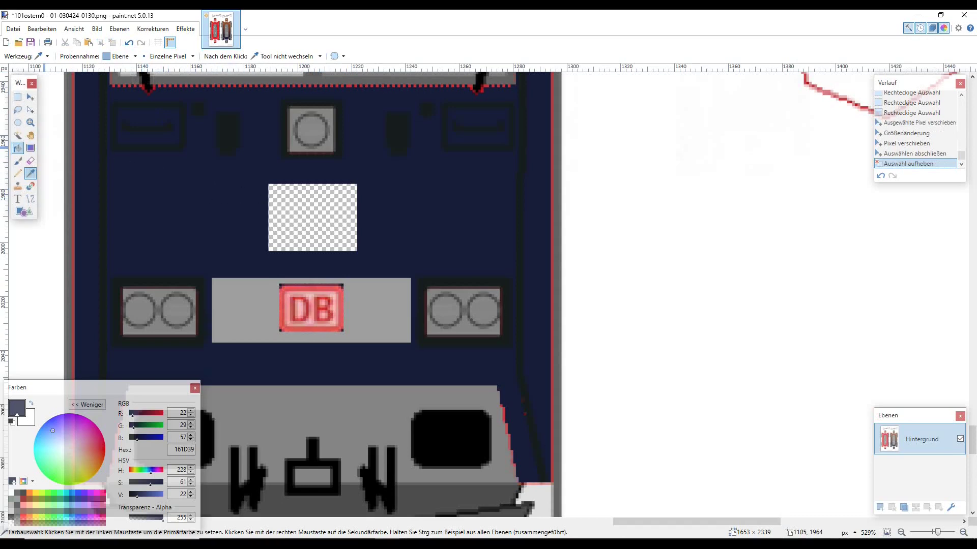
{"action": "left_click", "coordinate": [317, 226]}
Delete the dark pixels along the small DB logo's top edge and at its corners, using the Magic Wand at 55% tolerance
{"action": "scroll", "coordinate": [318, 225], "scroll_direction": "up", "scroll_amount": 4}
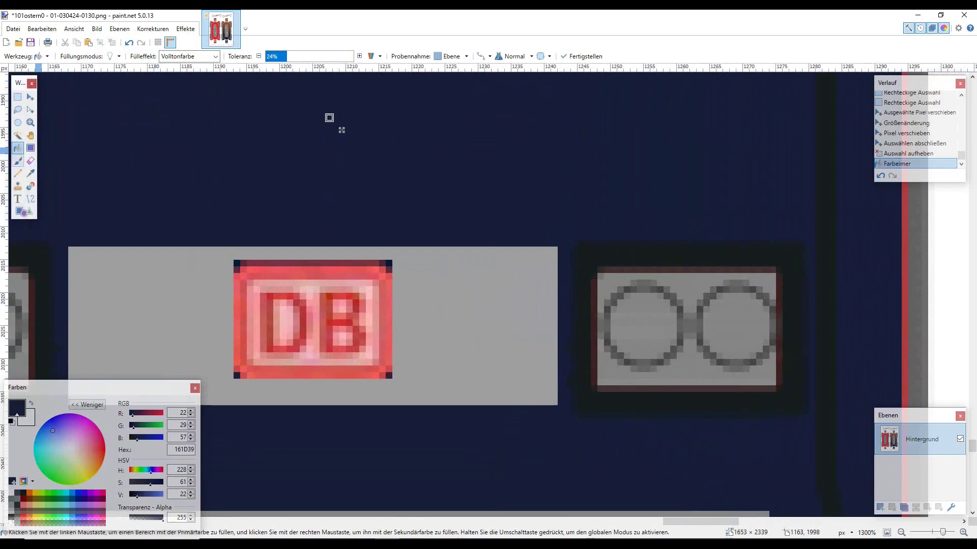
{"action": "key", "text": "k"}
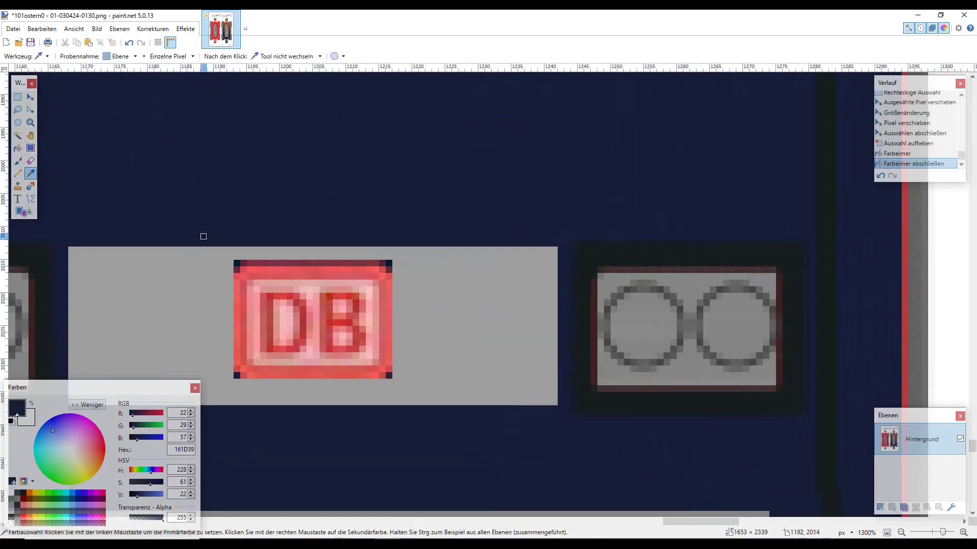
{"action": "left_click", "coordinate": [18, 135]}
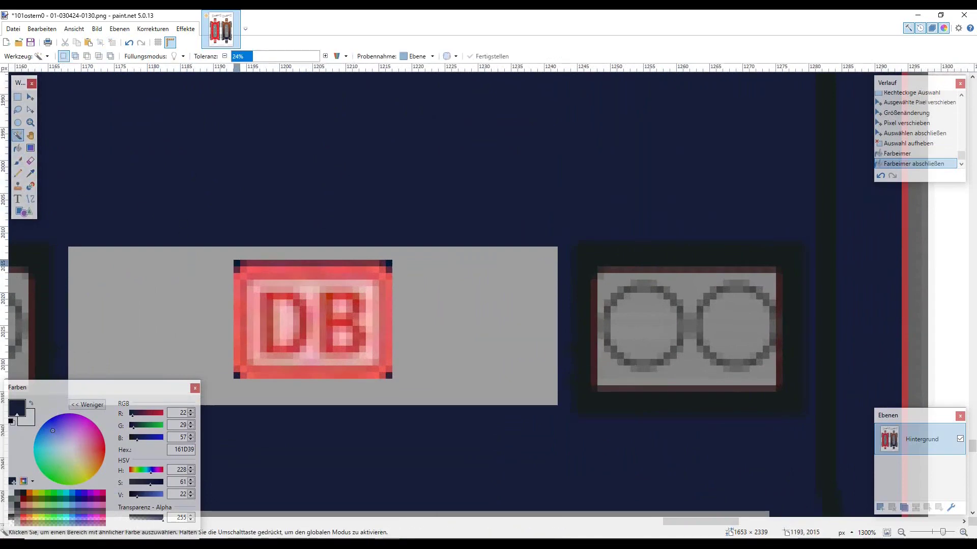
{"action": "left_click", "coordinate": [236, 263]}
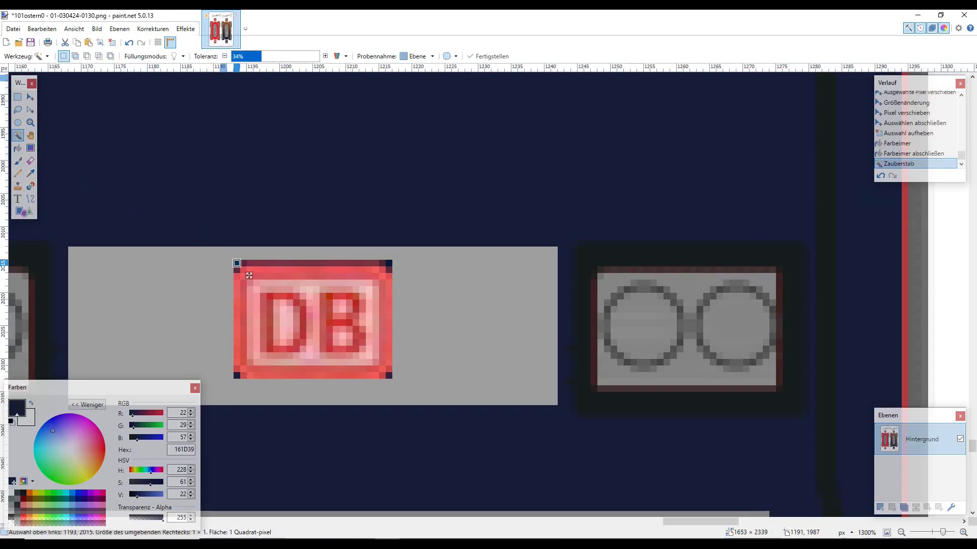
{"action": "left_click_drag", "start_coordinate": [261, 57], "coordinate": [279, 57]}
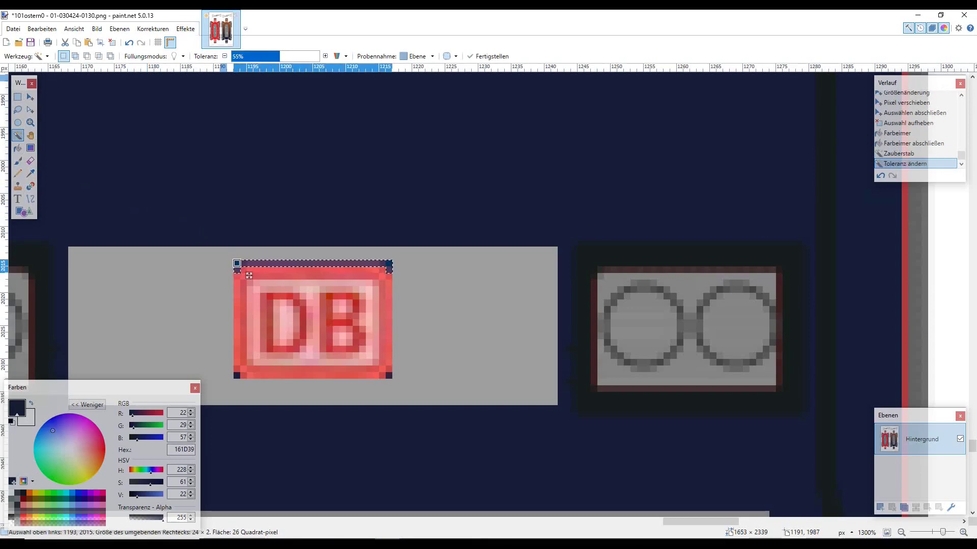
{"action": "key", "text": "Delete"}
{"action": "left_click", "coordinate": [389, 375]}
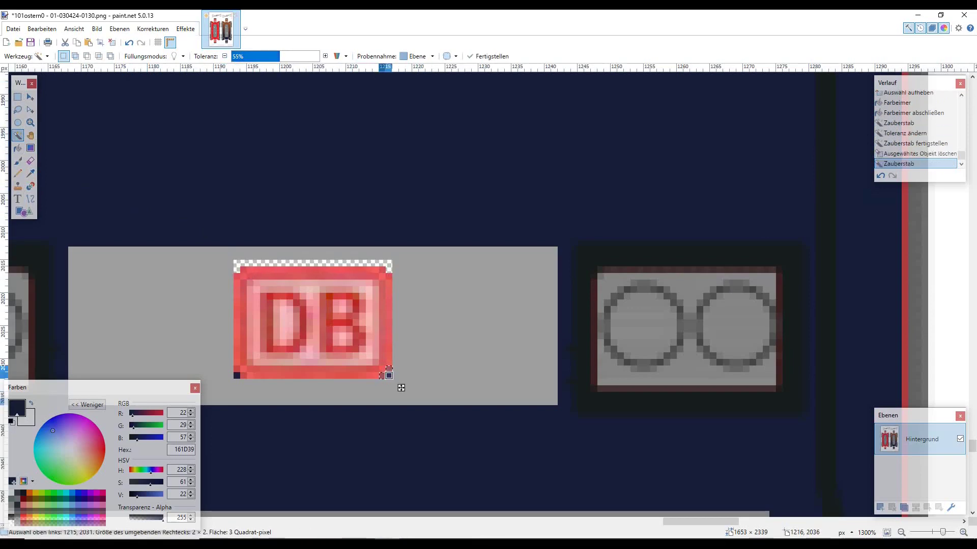
{"action": "key", "text": "Delete"}
{"action": "left_click", "coordinate": [236, 375]}
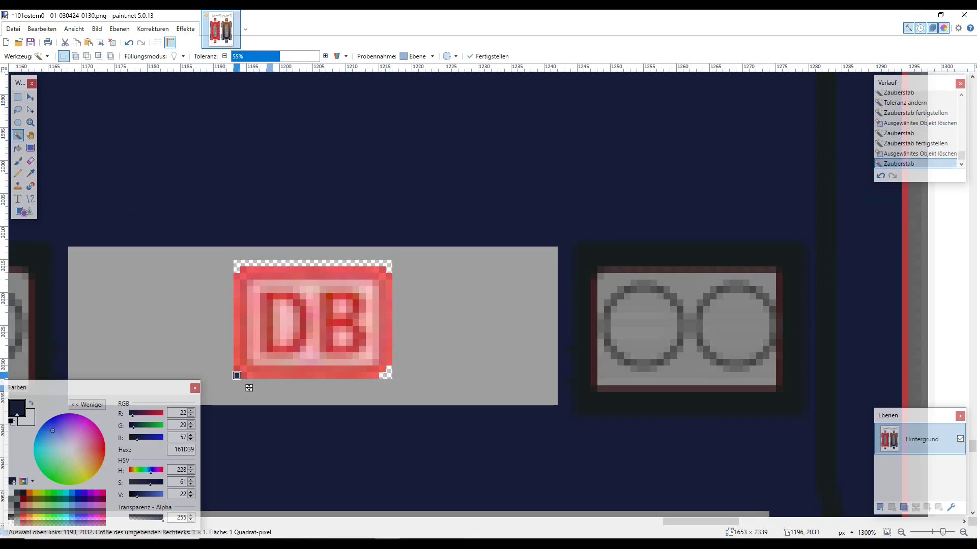
{"action": "key", "text": "Delete"}
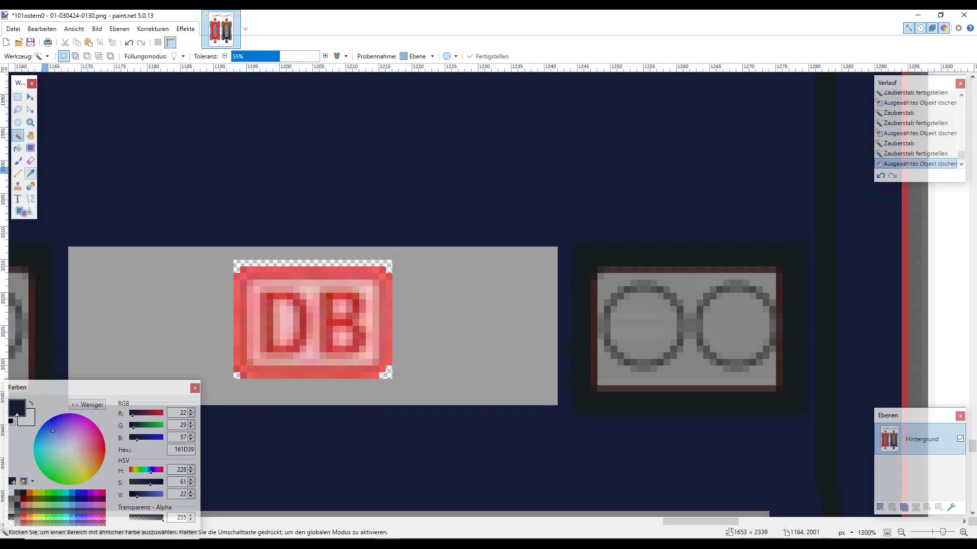
Fill the transparent gaps around the DB logo with the panel's sampled grey, 9E9E9E
{"action": "left_click", "coordinate": [30, 173]}
{"action": "left_click", "coordinate": [137, 281]}
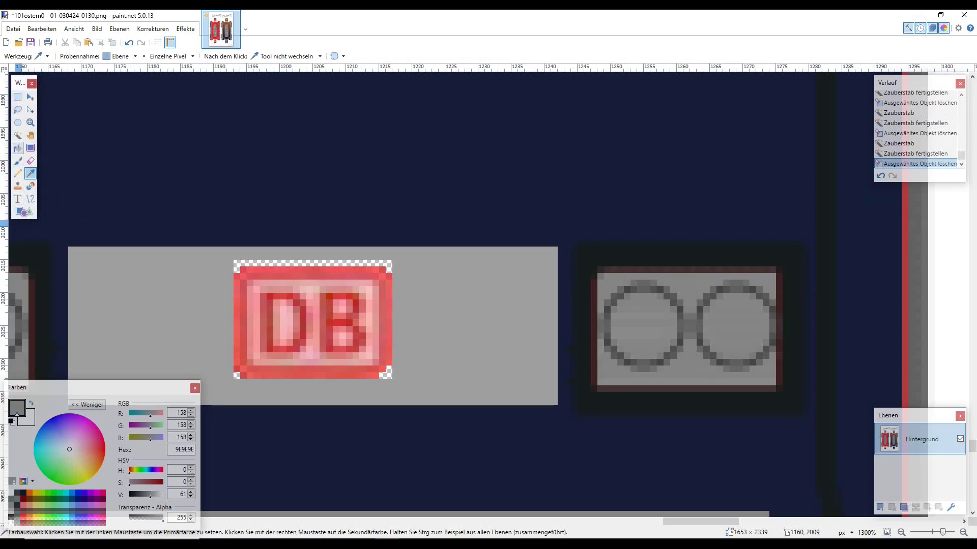
{"action": "left_click", "coordinate": [18, 147]}
{"action": "left_click", "coordinate": [236, 263]}
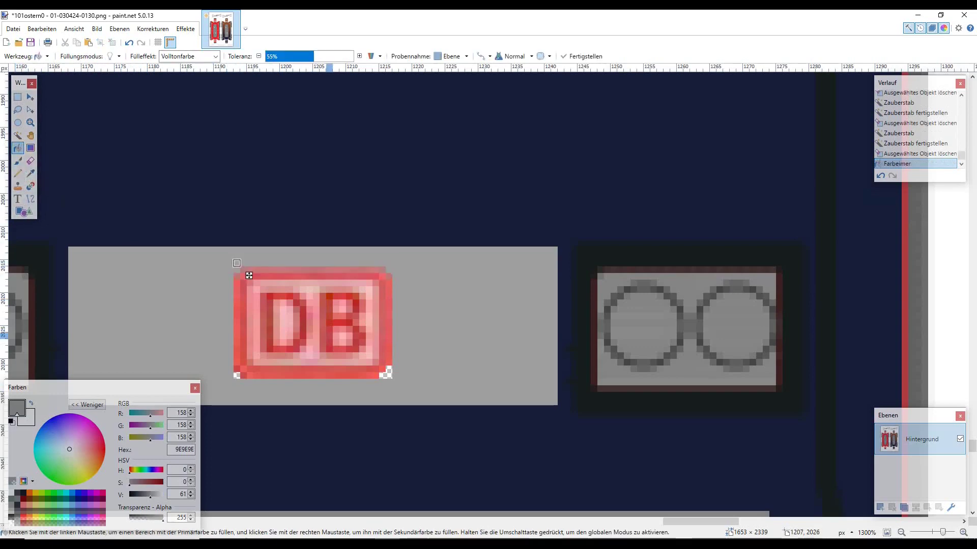
{"action": "left_click", "coordinate": [388, 376]}
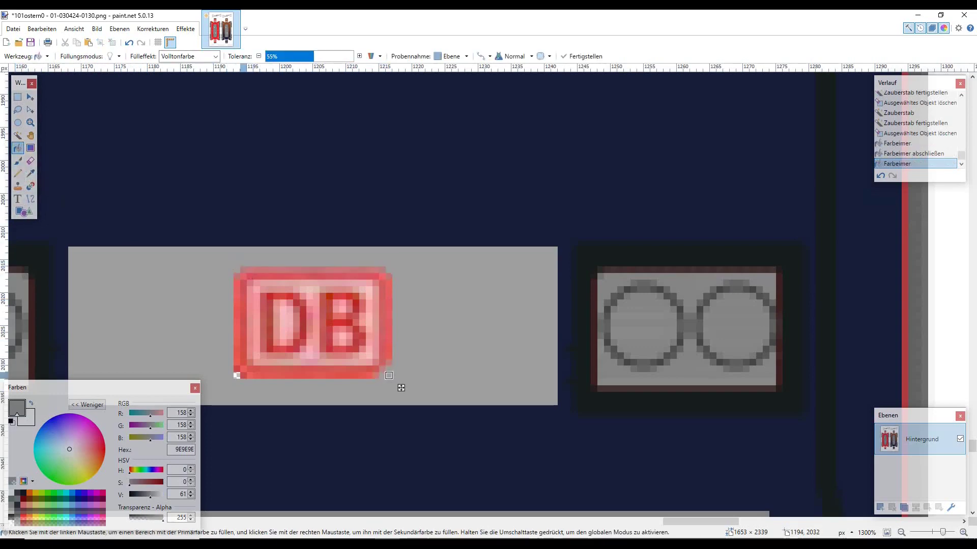
{"action": "left_click", "coordinate": [237, 375]}
{"action": "scroll", "coordinate": [249, 388], "scroll_direction": "down", "scroll_amount": 5}
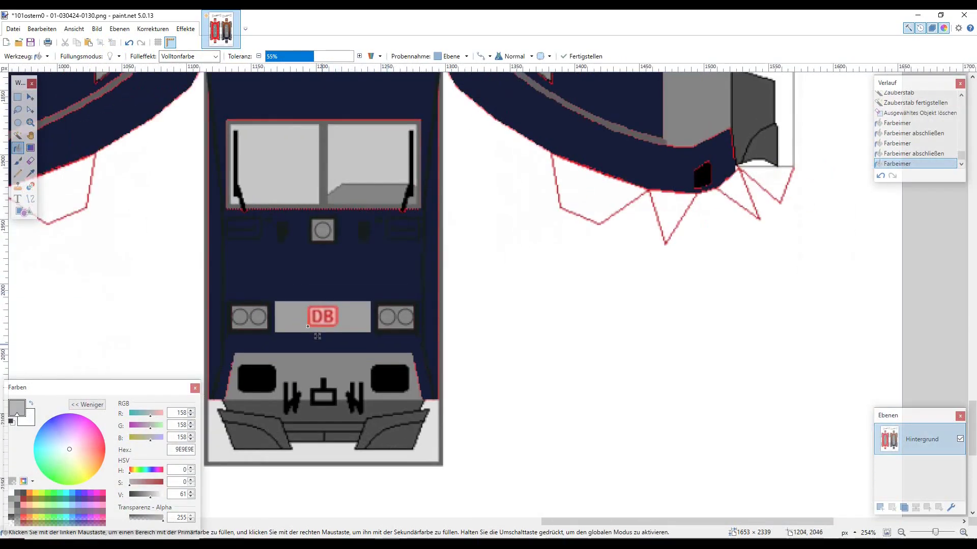
Compare the panel margins on both sides of the DB logo by shifting a 25 × 8 px selection outline across, then deselect
{"action": "scroll", "coordinate": [317, 337], "scroll_direction": "up", "scroll_amount": 3}
{"action": "scroll", "coordinate": [303, 332], "scroll_direction": "up", "scroll_amount": 3}
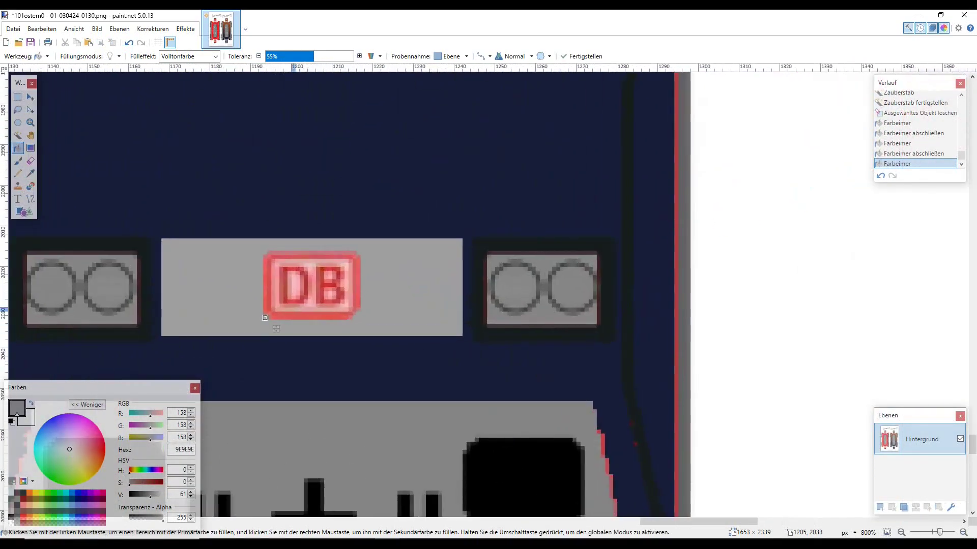
{"action": "key", "text": "s"}
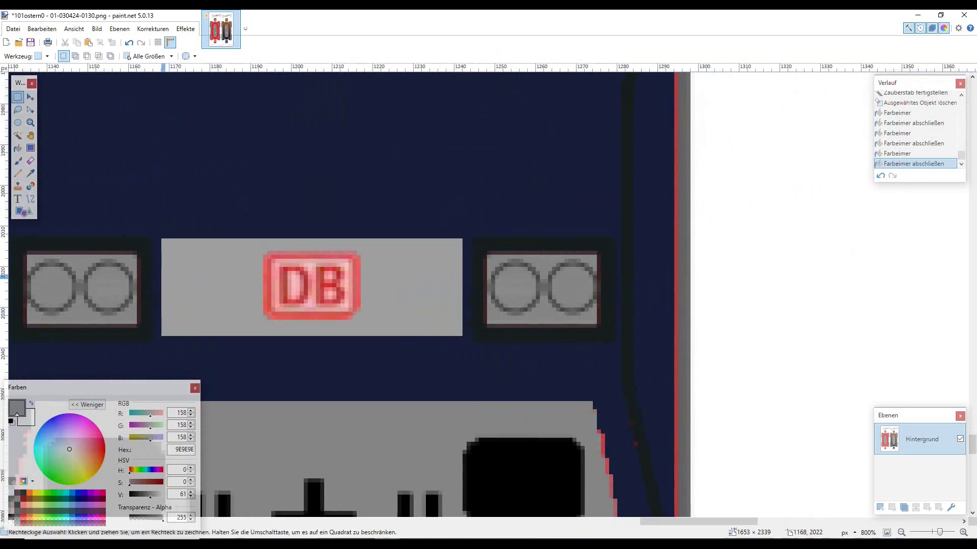
{"action": "left_click_drag", "start_coordinate": [162, 275], "coordinate": [484, 315]}
{"action": "left_click", "coordinate": [30, 109]}
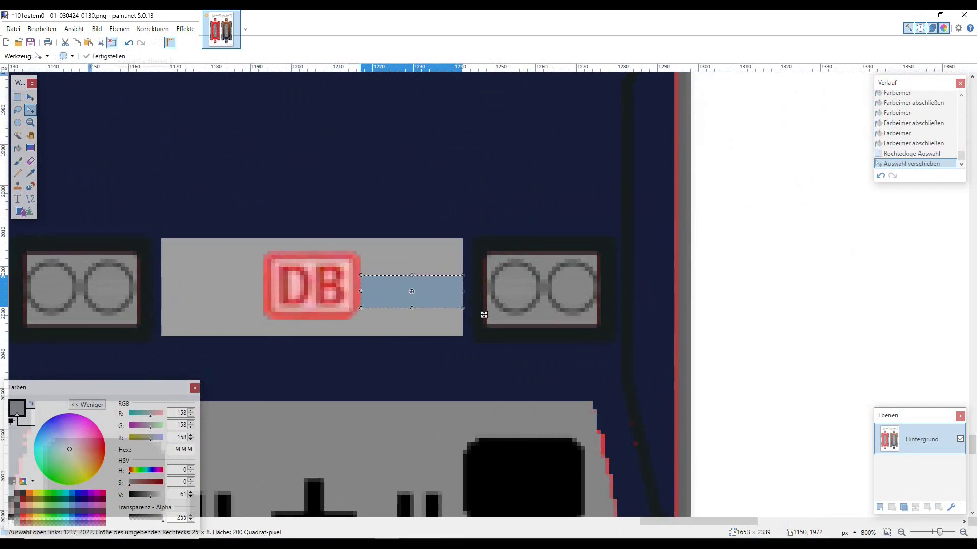
{"action": "key", "text": "ctrl+d"}
Examine the blue cab front's new logo panel in context, comparing it with the orange end and the red original
{"action": "scroll", "coordinate": [541, 307], "scroll_direction": "down", "scroll_amount": 2}
{"action": "scroll", "coordinate": [537, 309], "scroll_direction": "down", "scroll_amount": 5}
{"action": "scroll", "coordinate": [552, 297], "scroll_direction": "up", "scroll_amount": 2}
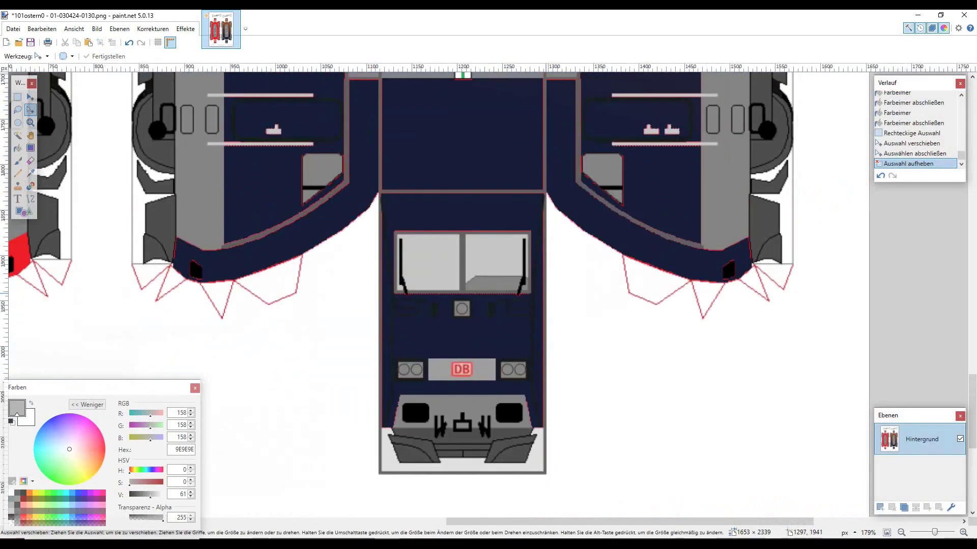
{"action": "scroll", "coordinate": [549, 300], "scroll_direction": "down", "scroll_amount": 4}
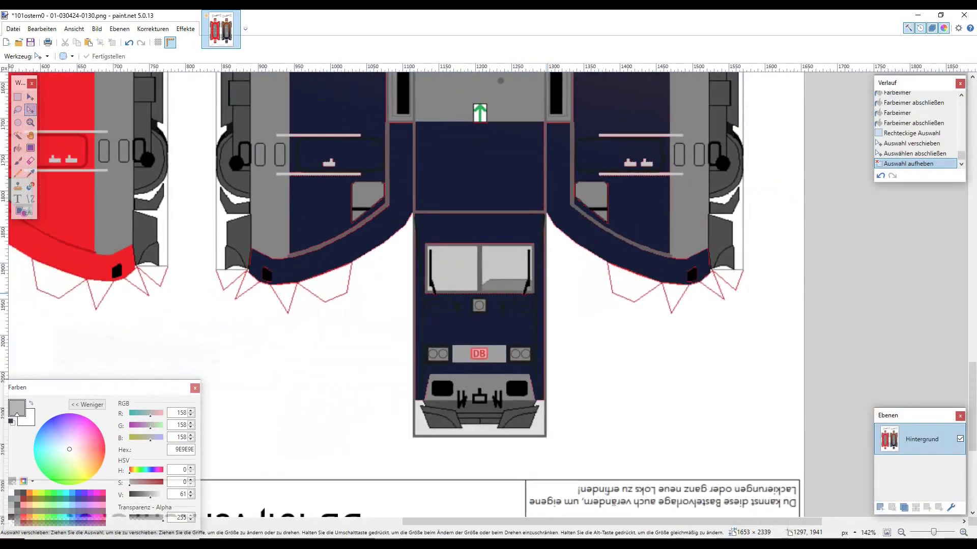
{"action": "scroll", "coordinate": [554, 356], "scroll_direction": "up", "scroll_amount": 8}
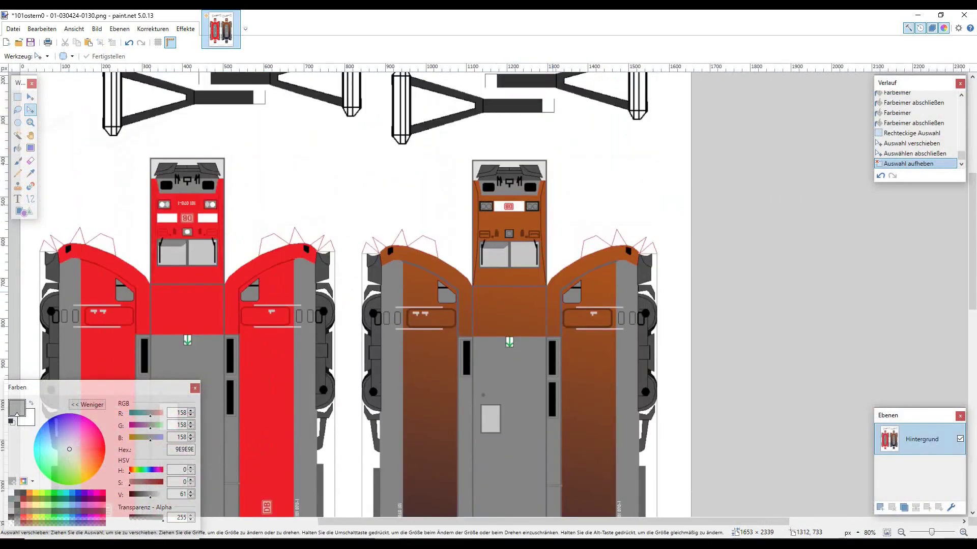
{"action": "scroll", "coordinate": [558, 295], "scroll_direction": "down", "scroll_amount": 10}
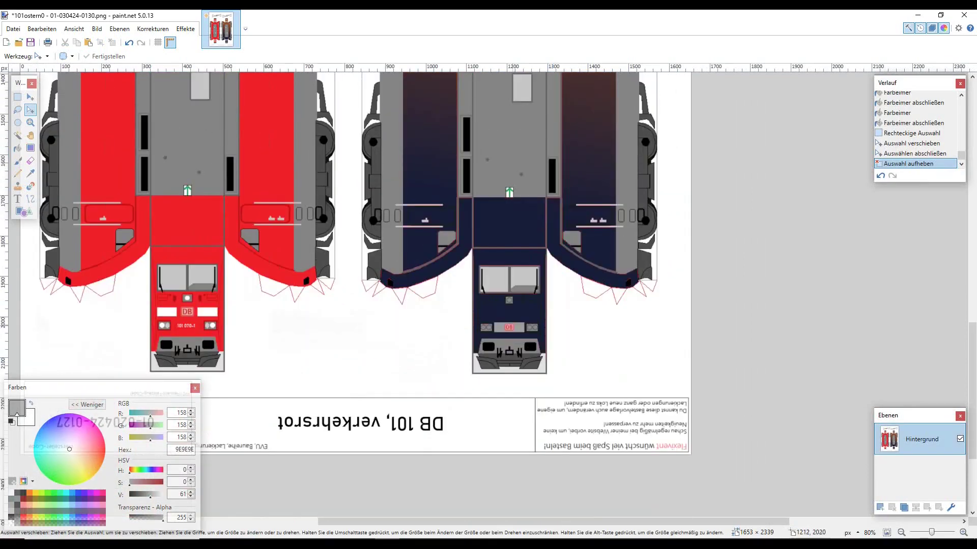
{"action": "scroll", "coordinate": [509, 326], "scroll_direction": "up", "scroll_amount": 7}
{"action": "scroll", "coordinate": [501, 295], "scroll_direction": "up", "scroll_amount": 1}
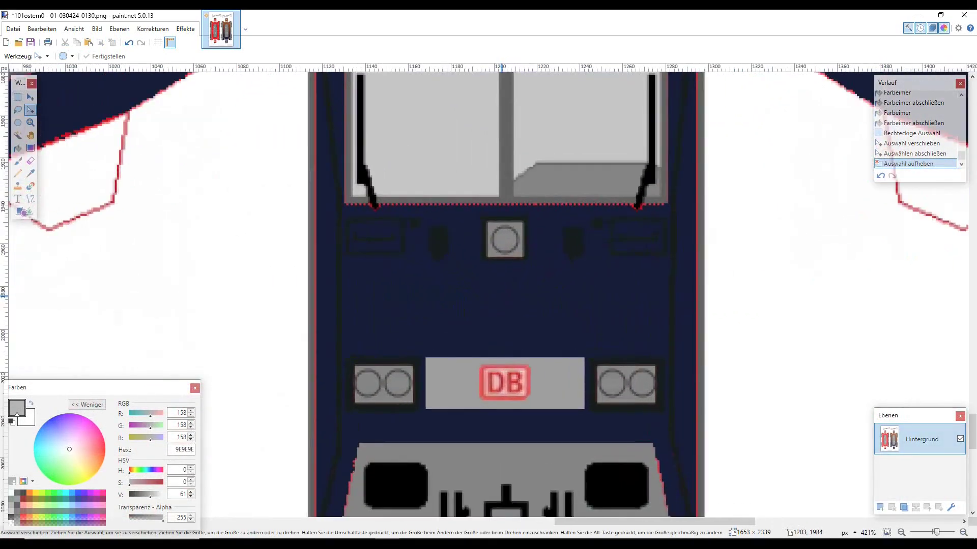
{"action": "scroll", "coordinate": [501, 295], "scroll_direction": "up", "scroll_amount": 2}
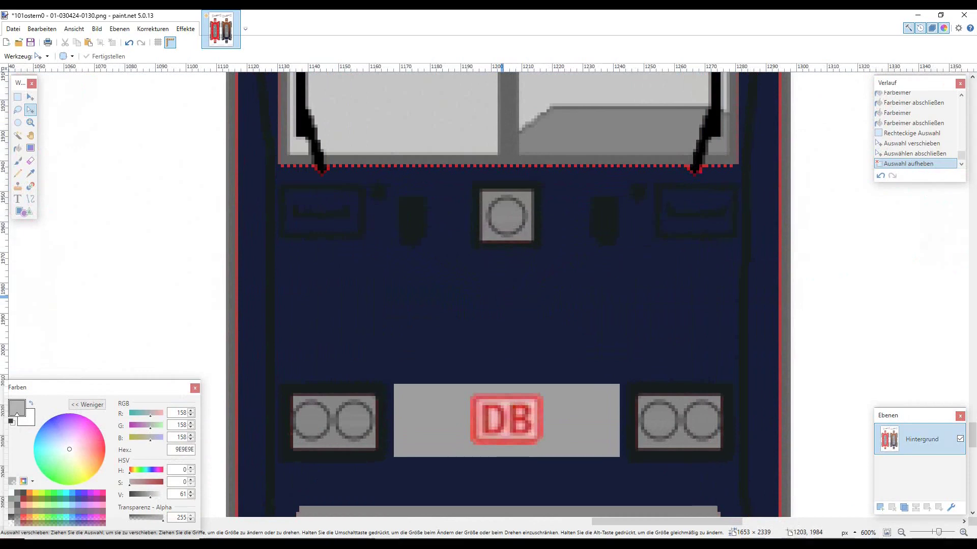
{"action": "scroll", "coordinate": [502, 297], "scroll_direction": "down", "scroll_amount": 2}
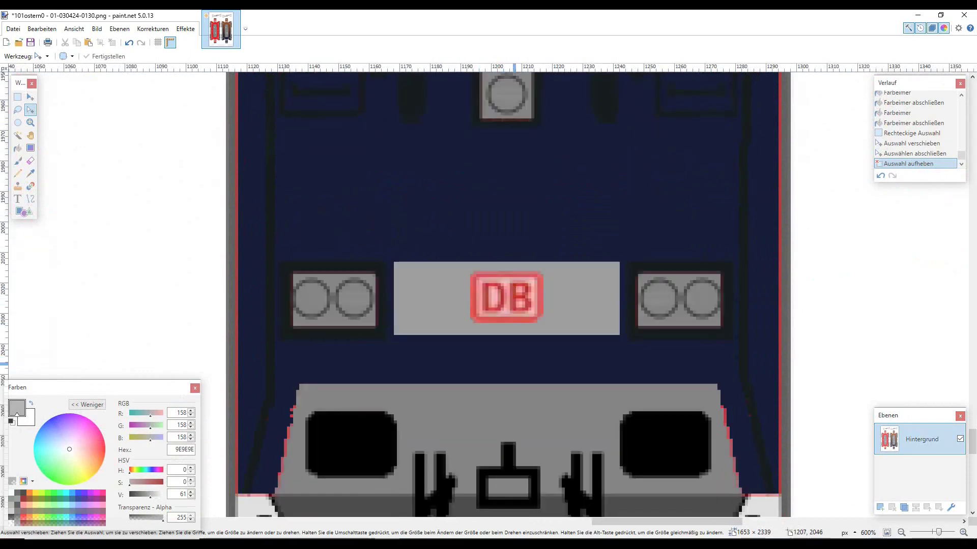
Add the running number "101 007" in grey Bahnschrift text below the headlight panel on the blue cab front
{"action": "left_click", "coordinate": [18, 199]}
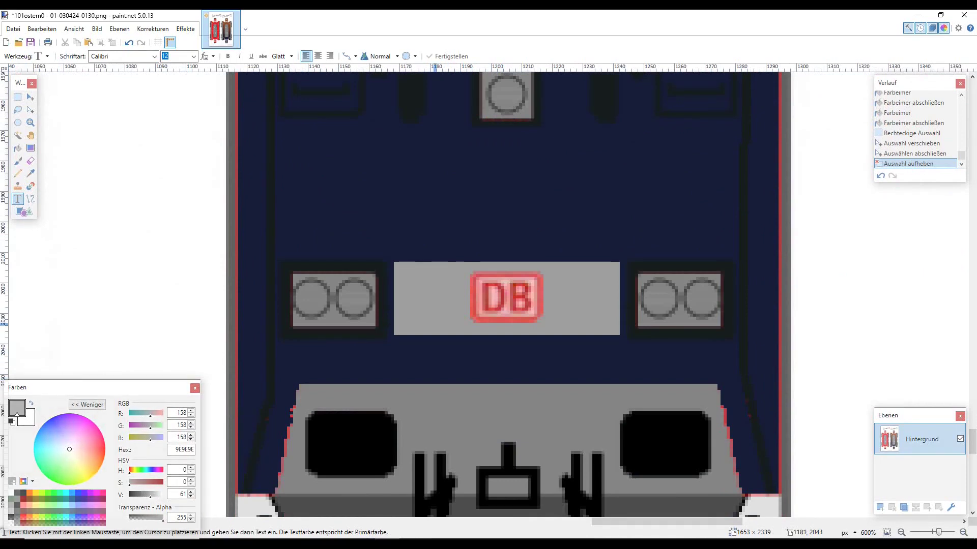
{"action": "scroll", "coordinate": [435, 355], "scroll_direction": "up", "scroll_amount": 3}
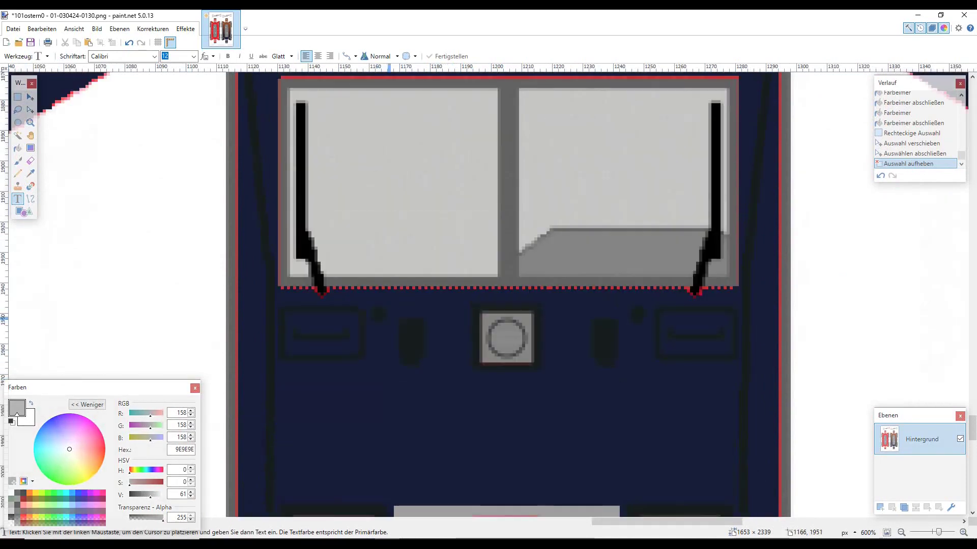
{"action": "scroll", "coordinate": [473, 335], "scroll_direction": "down", "scroll_amount": 3}
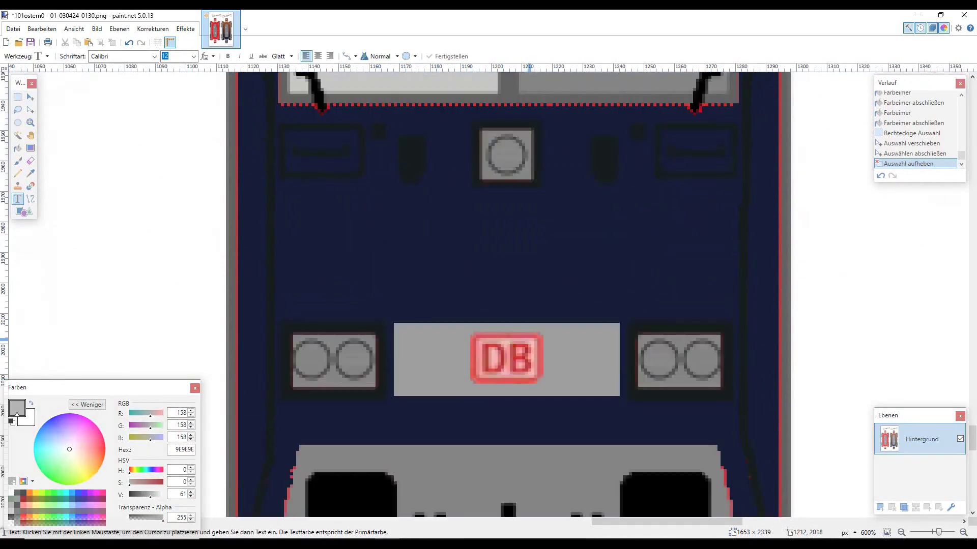
{"action": "left_click", "coordinate": [458, 363]}
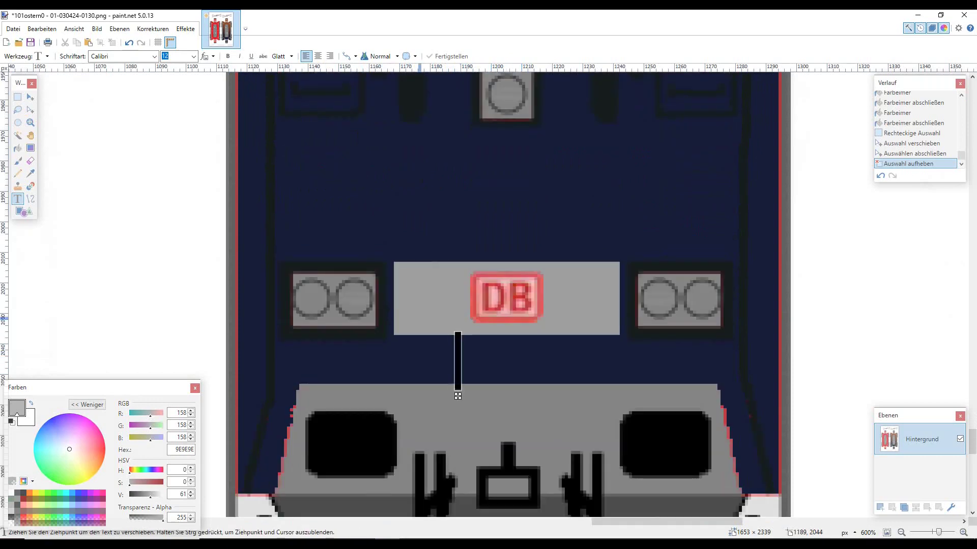
{"action": "left_click", "coordinate": [154, 56]}
{"action": "key", "text": "b"}
{"action": "key", "text": "Return"}
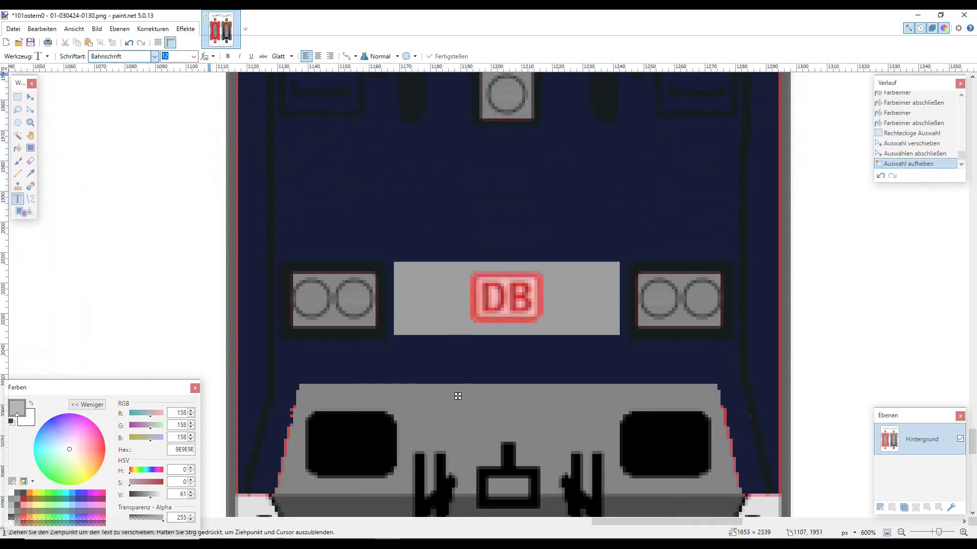
{"action": "type", "text": "101"}
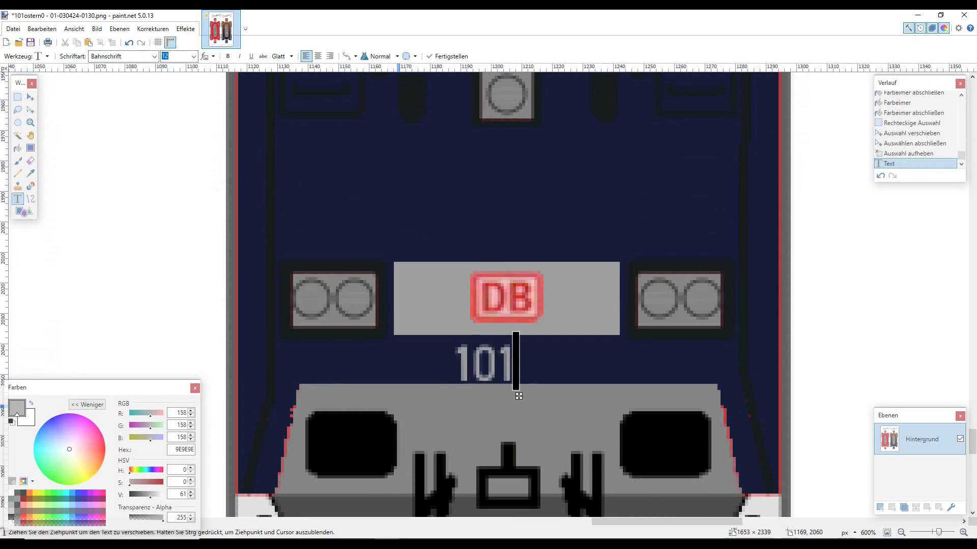
{"action": "type", "text": " 007"}
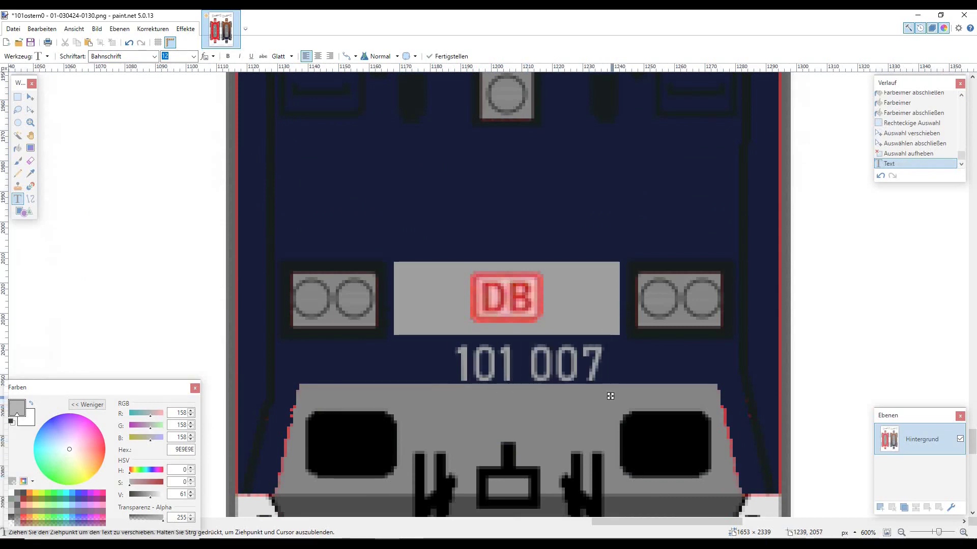
Try the size 12 running number roughly centred below the DB panel on the blue cab front, then undo the text
{"action": "left_click_drag", "start_coordinate": [610, 396], "coordinate": [593, 392]}
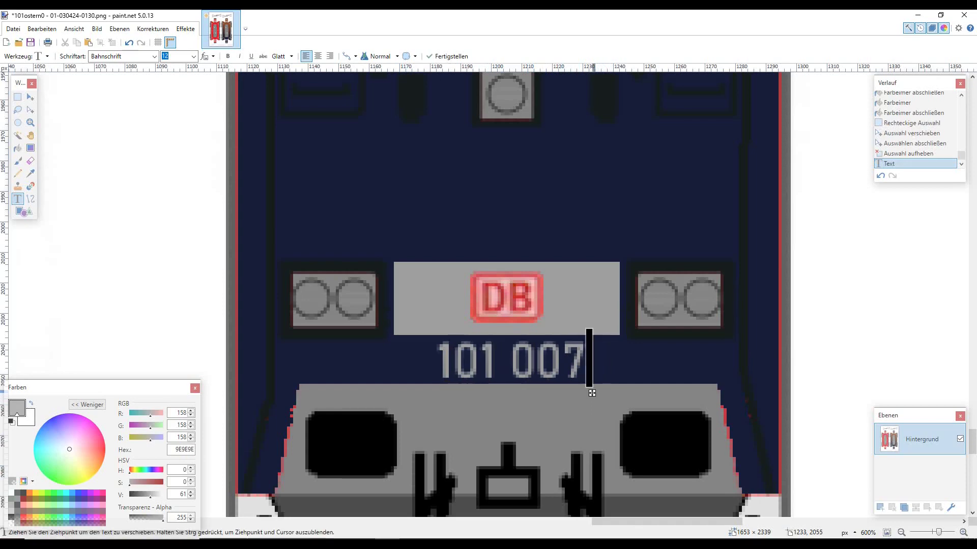
{"action": "left_click", "coordinate": [387, 183]}
{"action": "scroll", "coordinate": [445, 278], "scroll_direction": "down", "scroll_amount": 5}
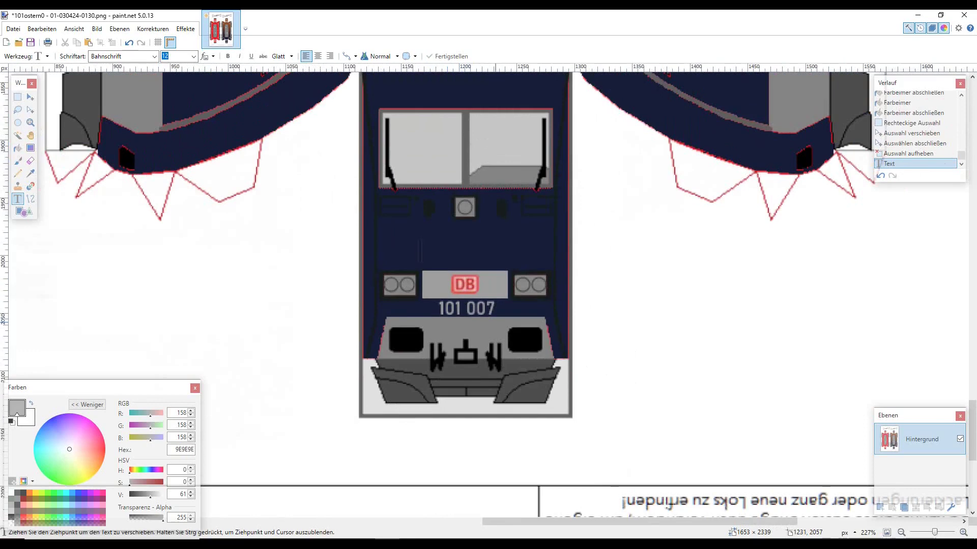
{"action": "scroll", "coordinate": [493, 320], "scroll_direction": "up", "scroll_amount": 4}
{"action": "left_click", "coordinate": [129, 43]}
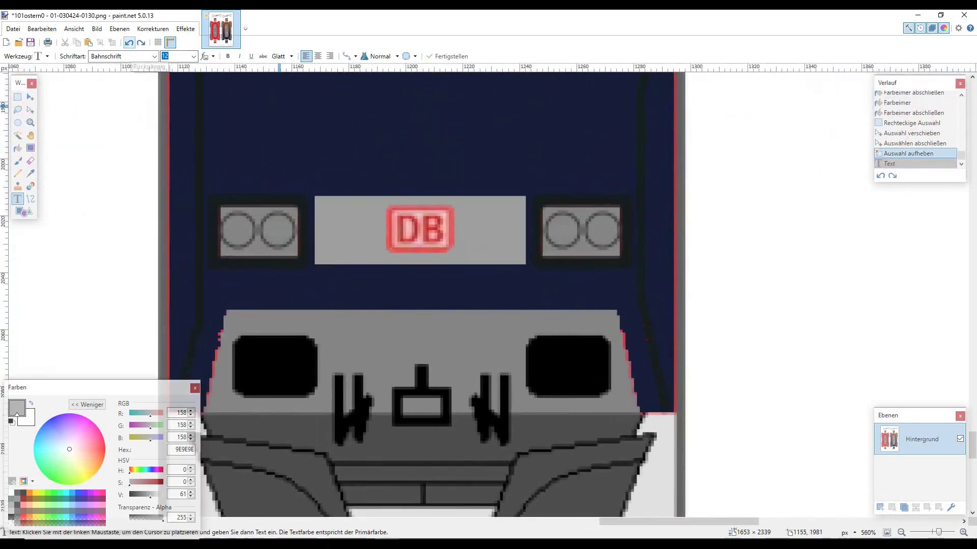
Write the running number "101 007" in grey Bahnschrift text on the blue cab front, between the windscreen and the DB panel
{"action": "left_click", "coordinate": [375, 292]}
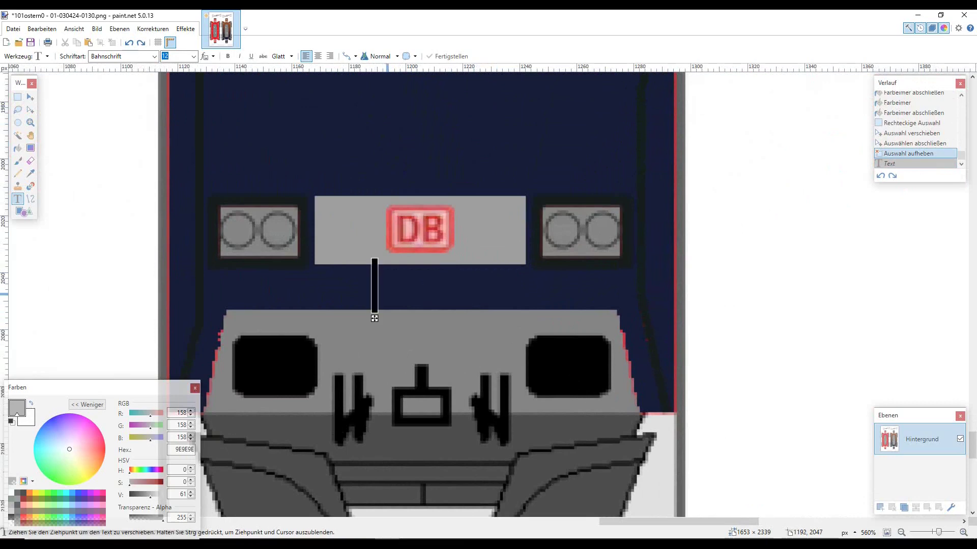
{"action": "scroll", "coordinate": [407, 296], "scroll_direction": "up", "scroll_amount": 3}
{"action": "scroll", "coordinate": [407, 295], "scroll_direction": "down", "scroll_amount": 2}
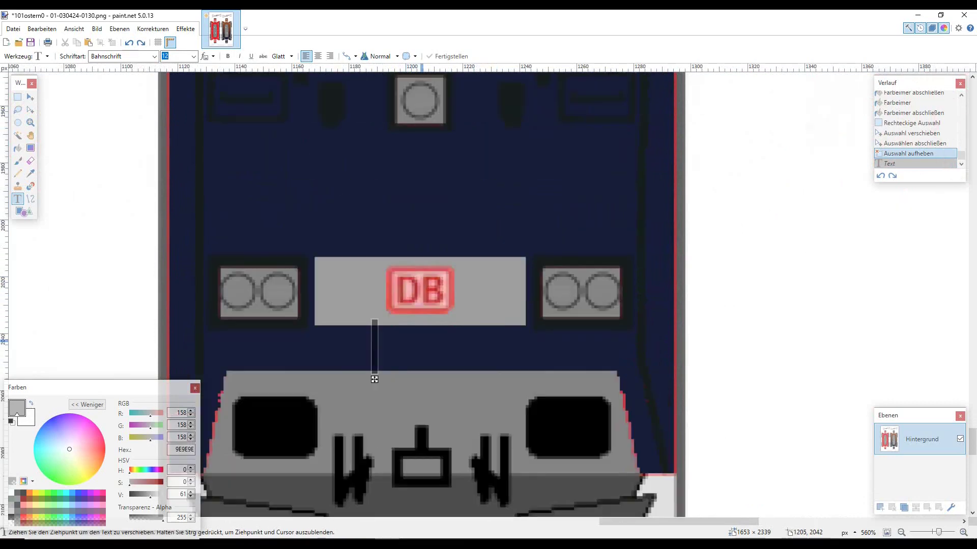
{"action": "scroll", "coordinate": [422, 318], "scroll_direction": "up", "scroll_amount": 1}
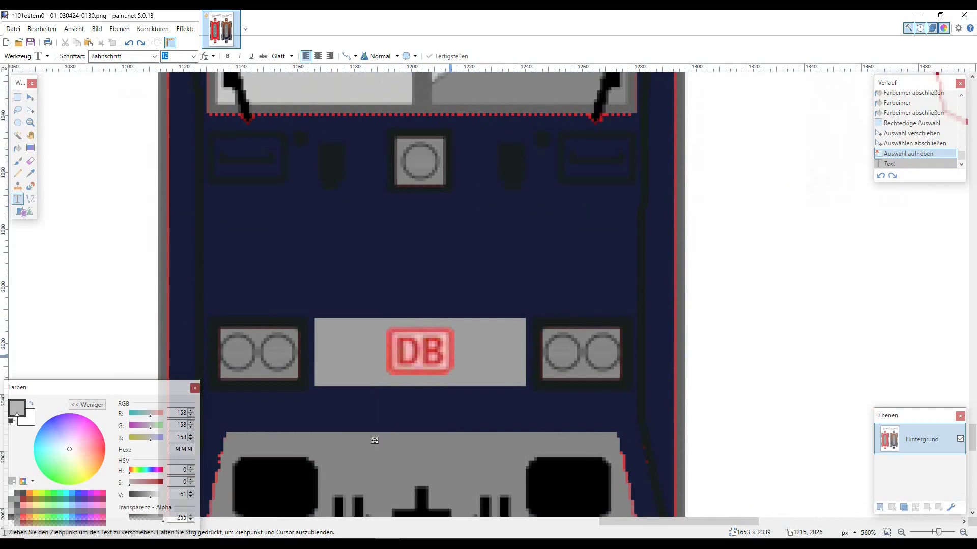
{"action": "scroll", "coordinate": [374, 440], "scroll_direction": "up", "scroll_amount": 1}
{"action": "scroll", "coordinate": [432, 396], "scroll_direction": "down", "scroll_amount": 5}
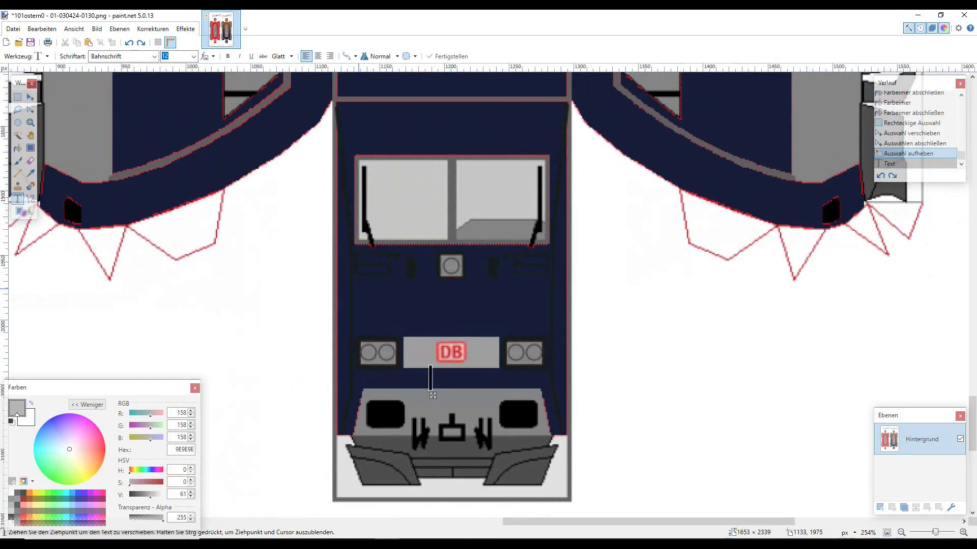
{"action": "type", "text": "101"}
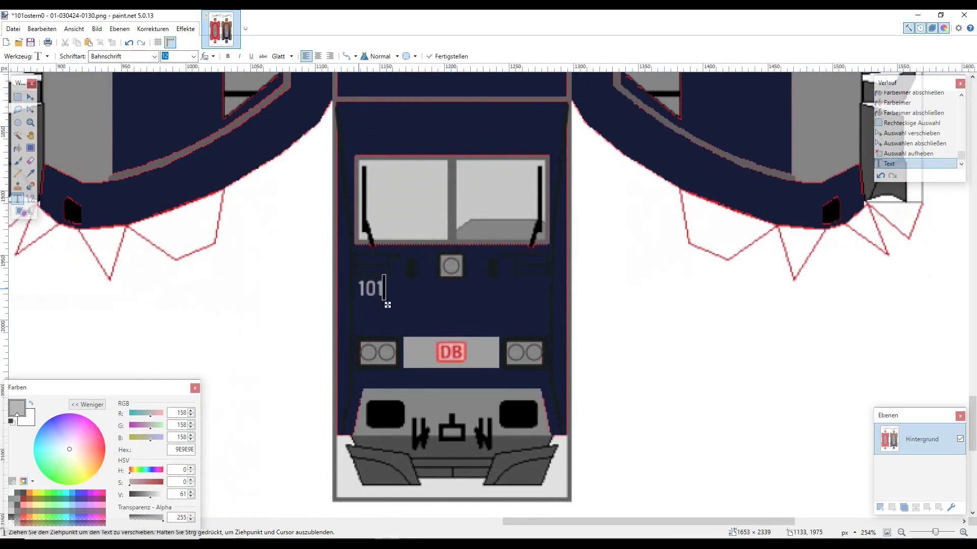
{"action": "type", "text": " 007"}
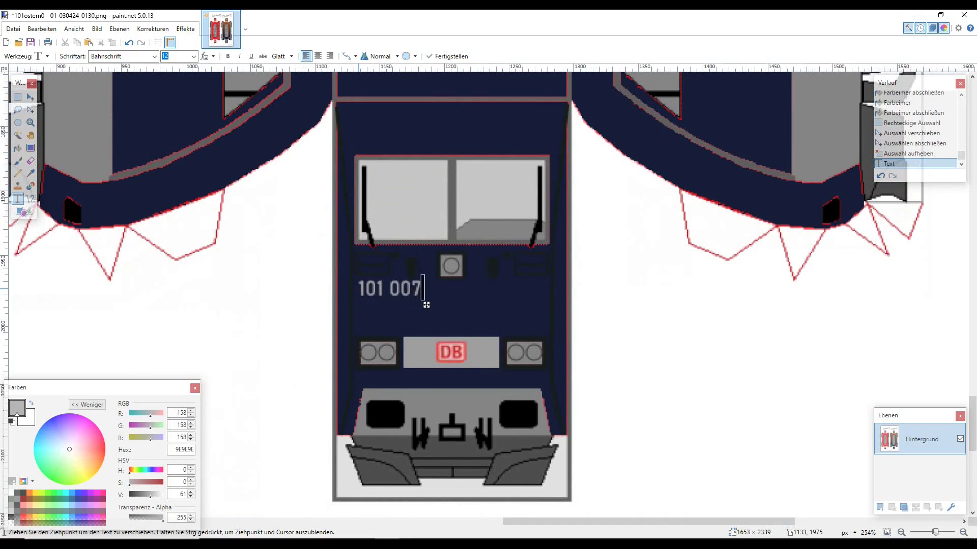
{"action": "type", "text": "8"}
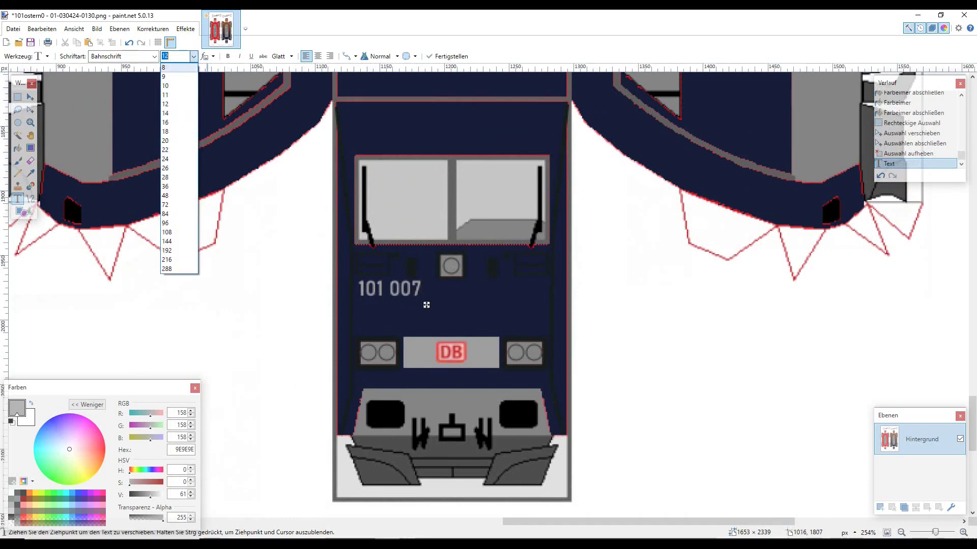
Reduce the number's font size to 8 and place it just above the windscreen's upper-right corner on the blue cab
{"action": "key", "text": "Return"}
{"action": "left_click_drag", "start_coordinate": [404, 300], "coordinate": [557, 161]}
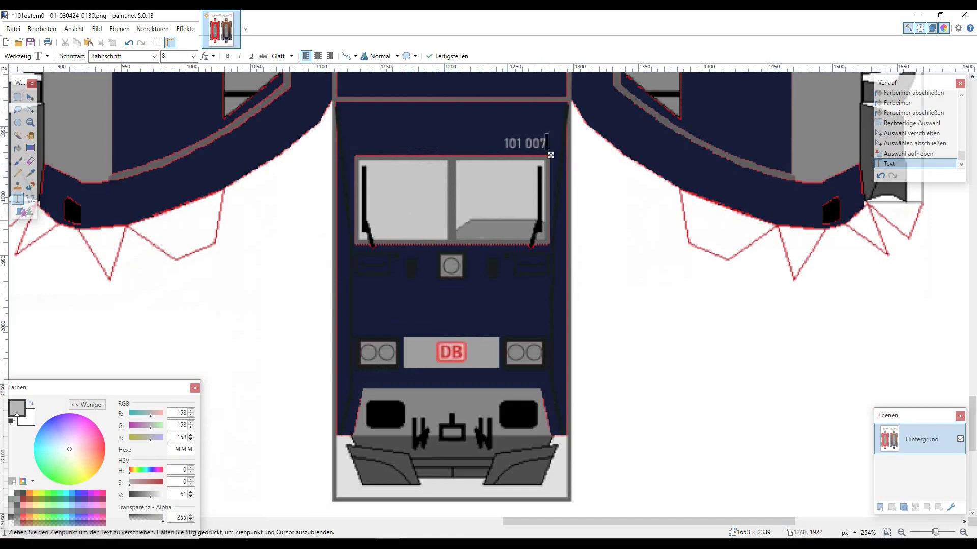
{"action": "scroll", "coordinate": [434, 286], "scroll_direction": "down", "scroll_amount": 3, "text": "ctrl"}
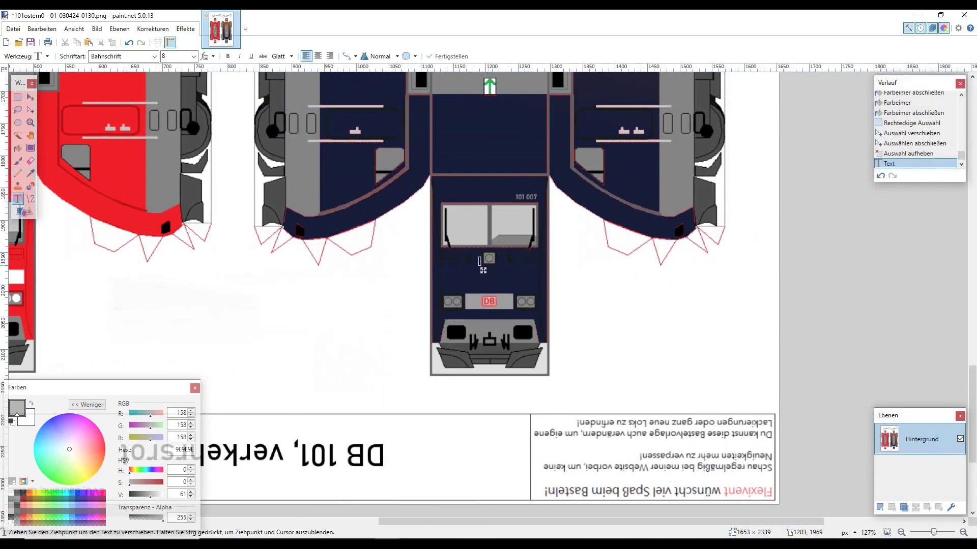
Cover the red dotted edge beneath the blue cab's windscreen with thin straight lines in the sampled dark blue, 161D39
{"action": "scroll", "coordinate": [482, 270], "scroll_direction": "up", "scroll_amount": 7, "text": "ctrl"}
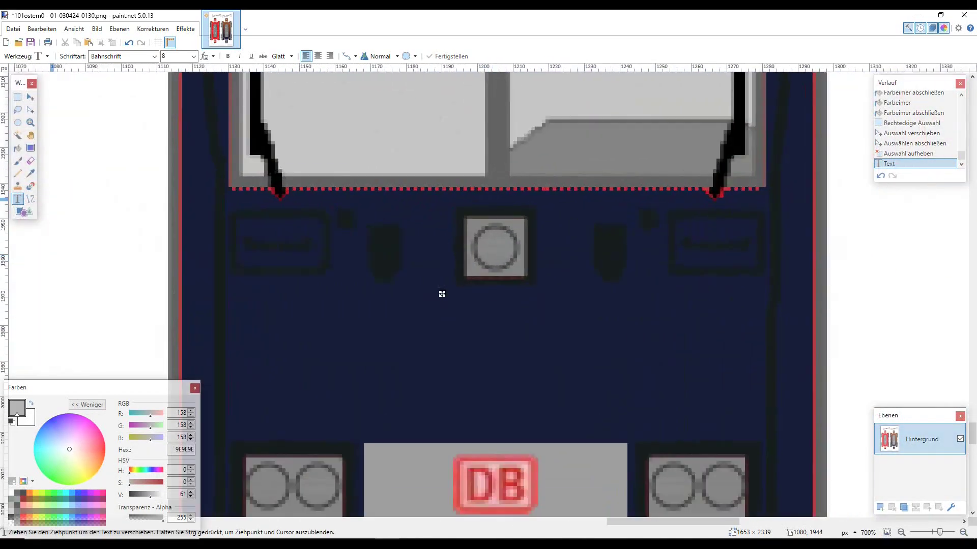
{"action": "key", "text": "k"}
{"action": "left_click", "coordinate": [435, 307]}
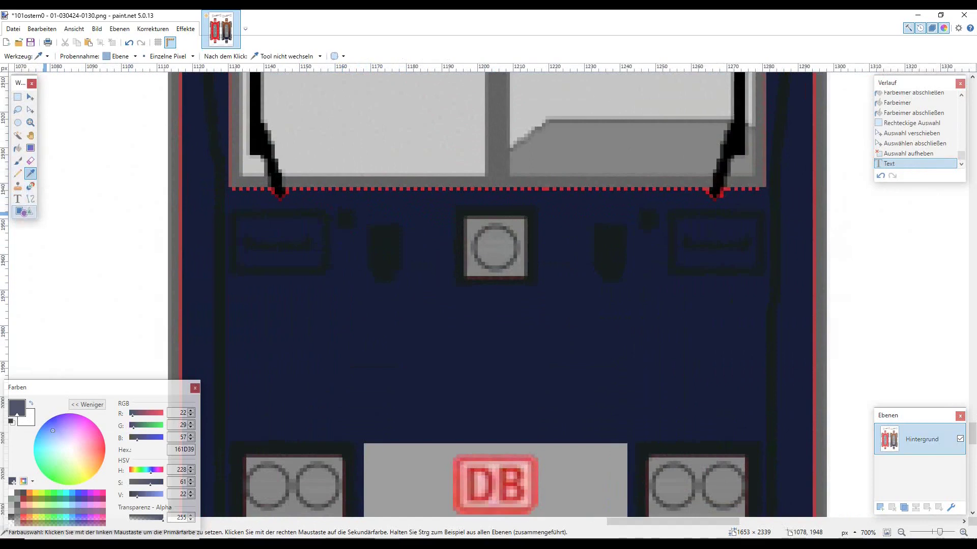
{"action": "key", "text": "o"}
{"action": "left_click_drag", "start_coordinate": [290, 189], "coordinate": [358, 196]}
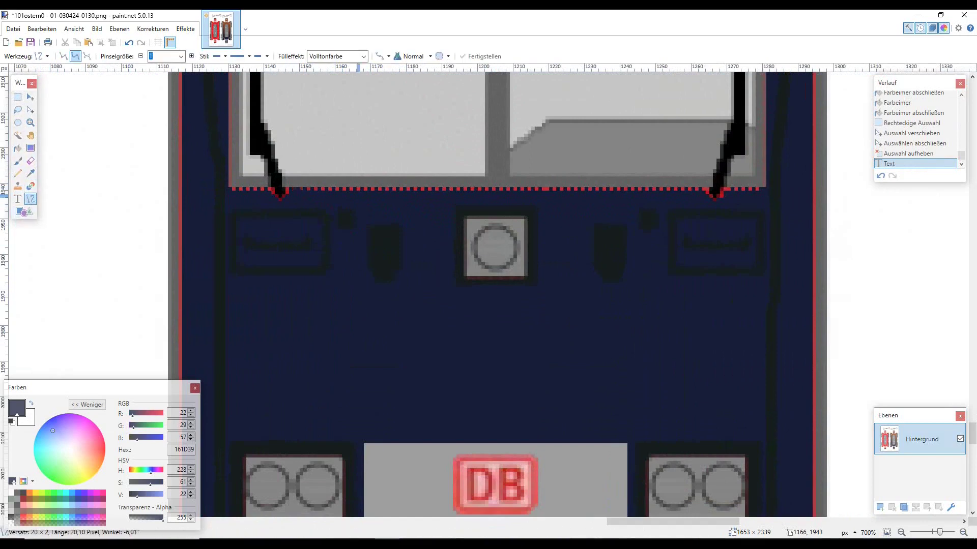
{"action": "left_click_drag", "start_coordinate": [601, 190], "coordinate": [722, 190]}
{"action": "key", "text": "Return"}
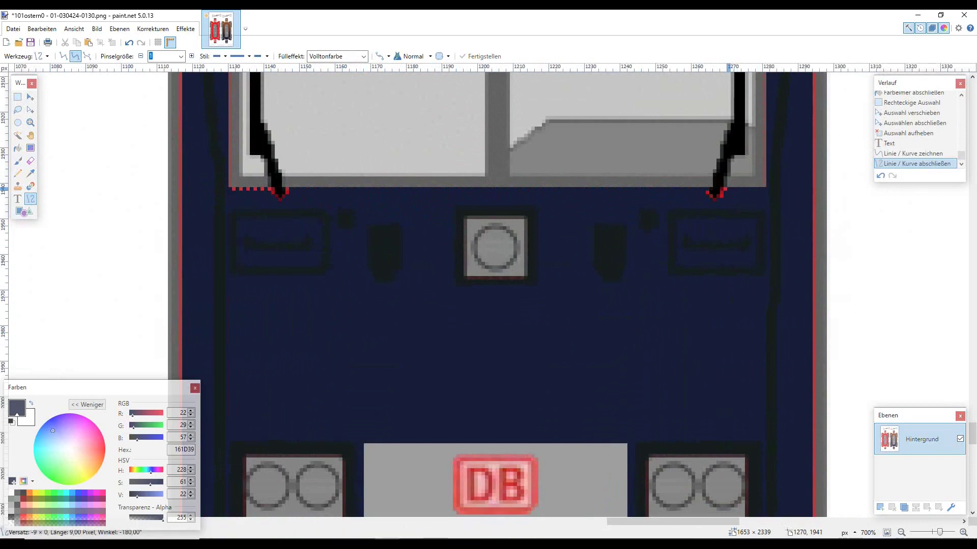
{"action": "key", "text": "Return"}
{"action": "left_click_drag", "start_coordinate": [232, 189], "coordinate": [271, 189]}
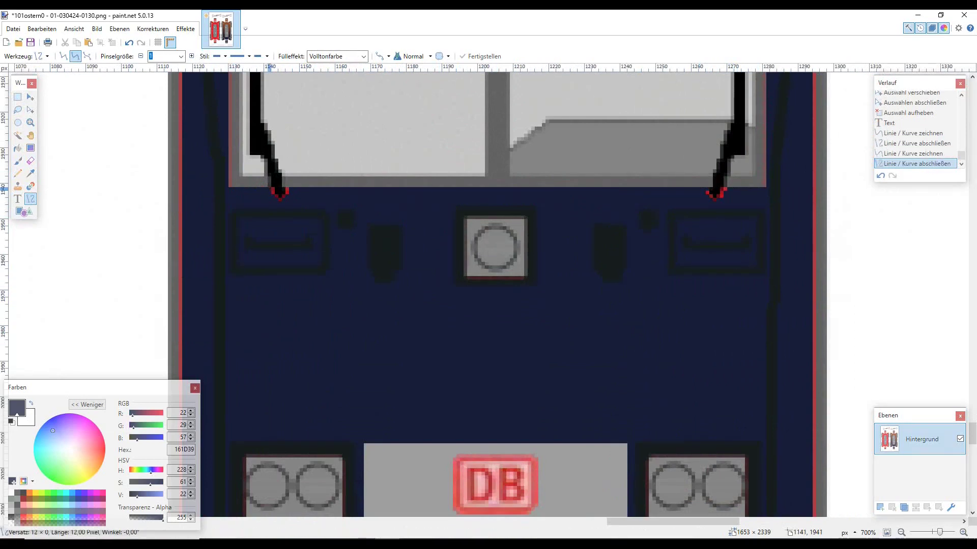
{"action": "key", "text": "Return"}
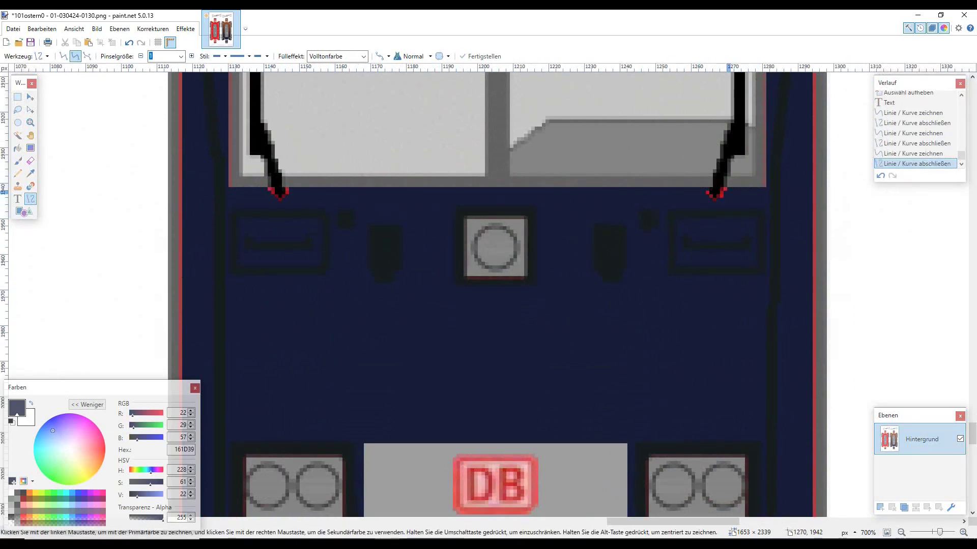
Rotate the whole image by 180° so the orange cab front stands upright
{"action": "scroll", "coordinate": [413, 246], "scroll_direction": "down", "scroll_amount": 8}
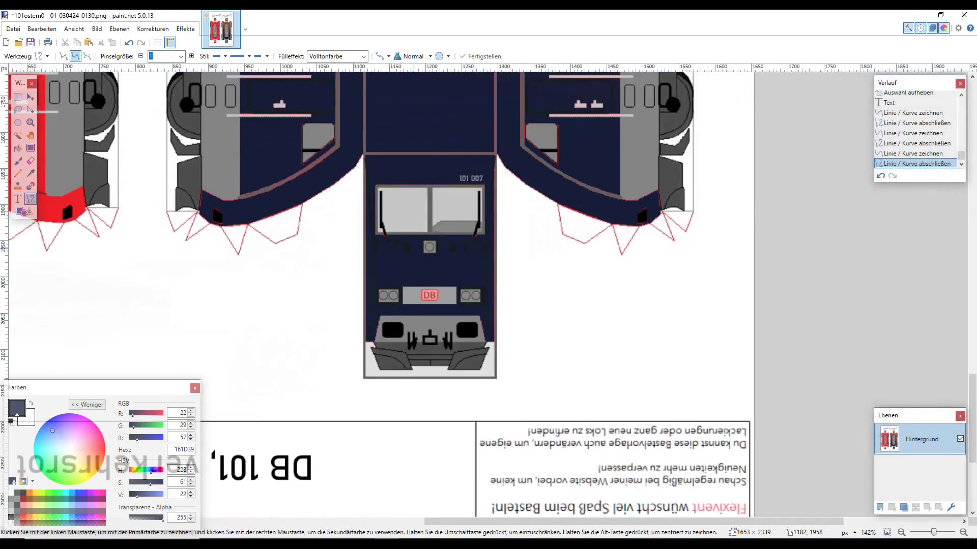
{"action": "scroll", "coordinate": [431, 282], "scroll_direction": "up", "scroll_amount": 5}
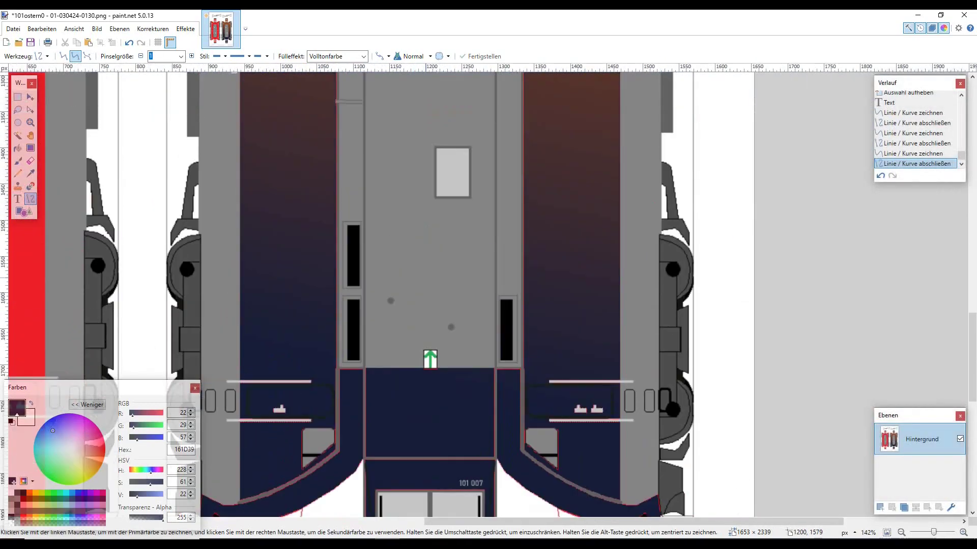
{"action": "scroll", "coordinate": [431, 282], "scroll_direction": "down", "scroll_amount": 2}
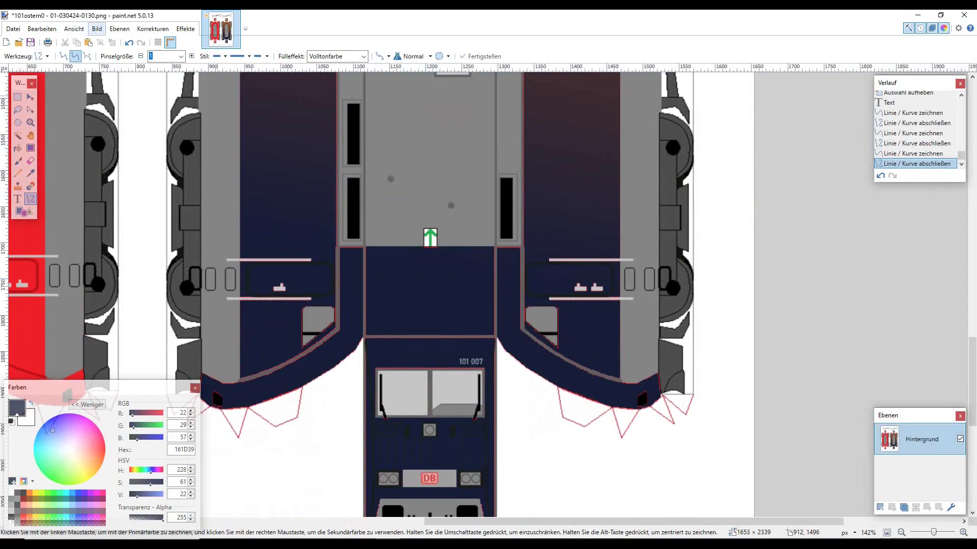
{"action": "left_click", "coordinate": [97, 29]}
{"action": "key", "text": "Down"}
{"action": "key", "text": "Down"}
{"action": "key", "text": "Down"}
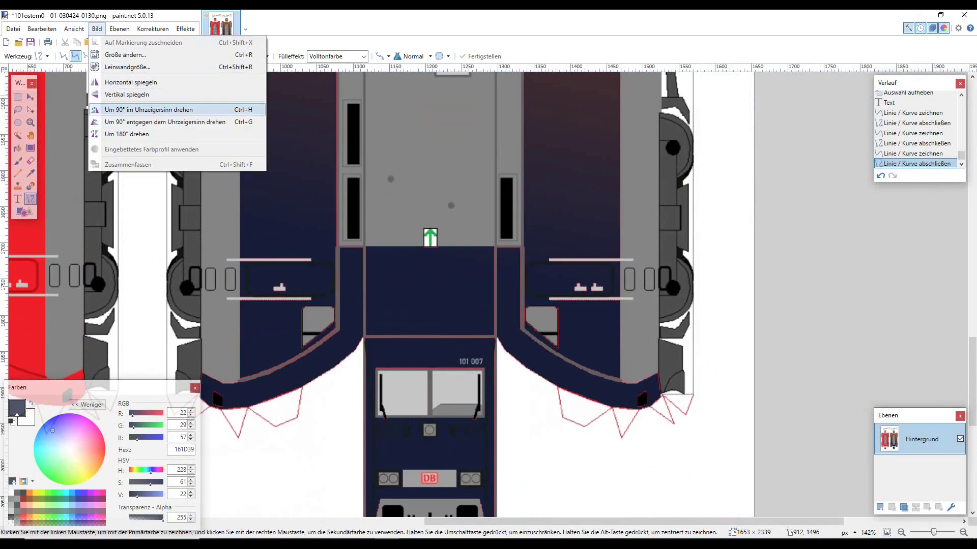
{"action": "key", "text": "Return"}
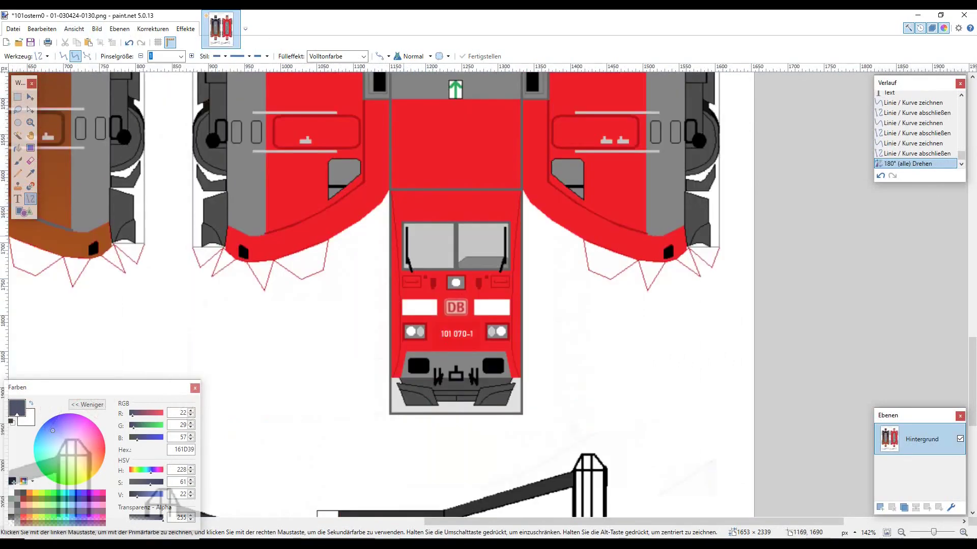
Add the running number "101 007" in size 8 Bahnschrift above the orange cab's windscreen and colour it near-white, FCFDFF
{"action": "scroll", "coordinate": [488, 295], "scroll_direction": "left", "scroll_amount": 8}
{"action": "scroll", "coordinate": [488, 295], "scroll_direction": "up", "scroll_amount": 3}
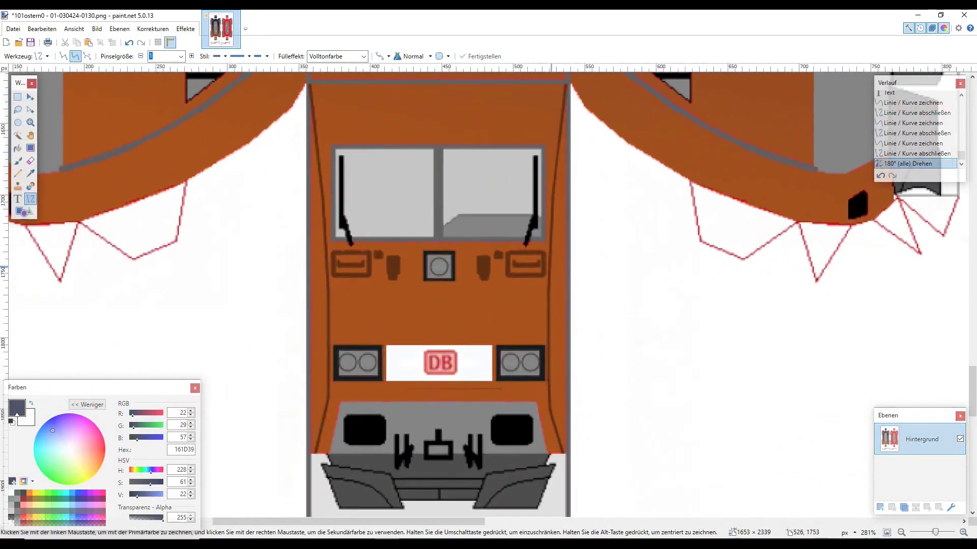
{"action": "left_click", "coordinate": [18, 198]}
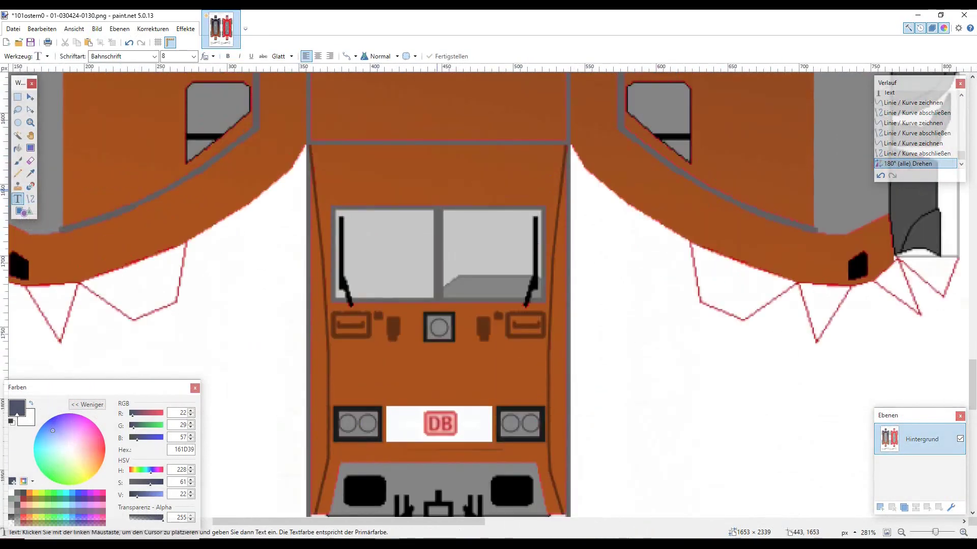
{"action": "left_click", "coordinate": [458, 188]}
{"action": "type", "text": "101 007"}
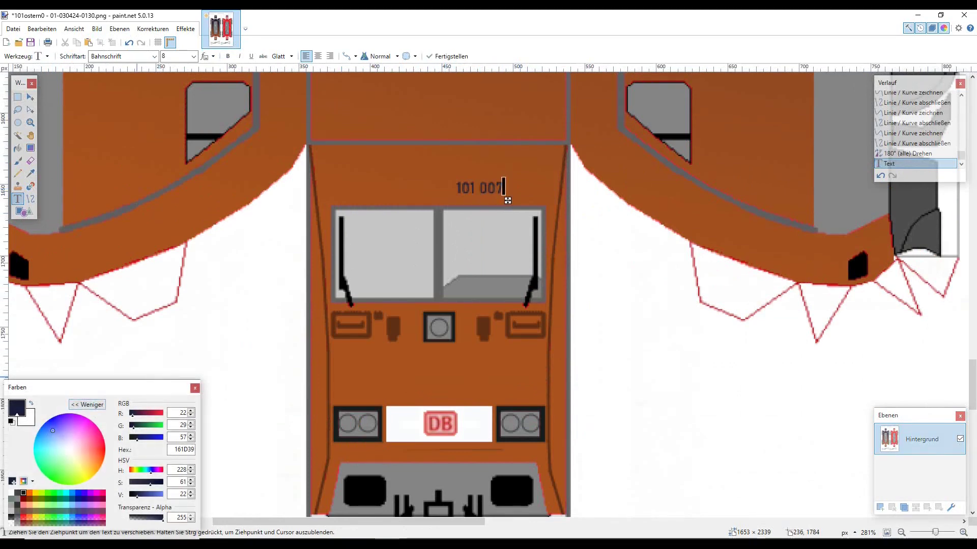
{"action": "left_click", "coordinate": [18, 499]}
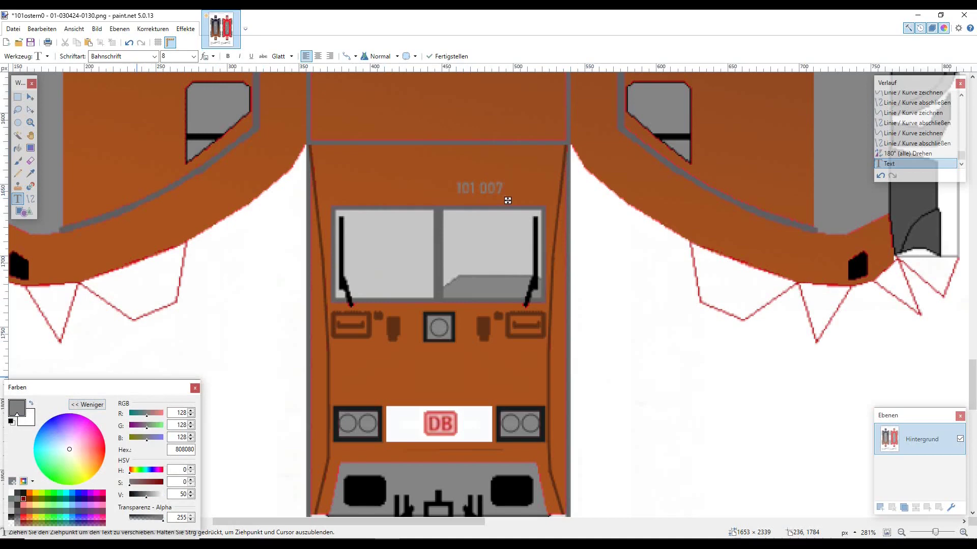
{"action": "left_click", "coordinate": [12, 493]}
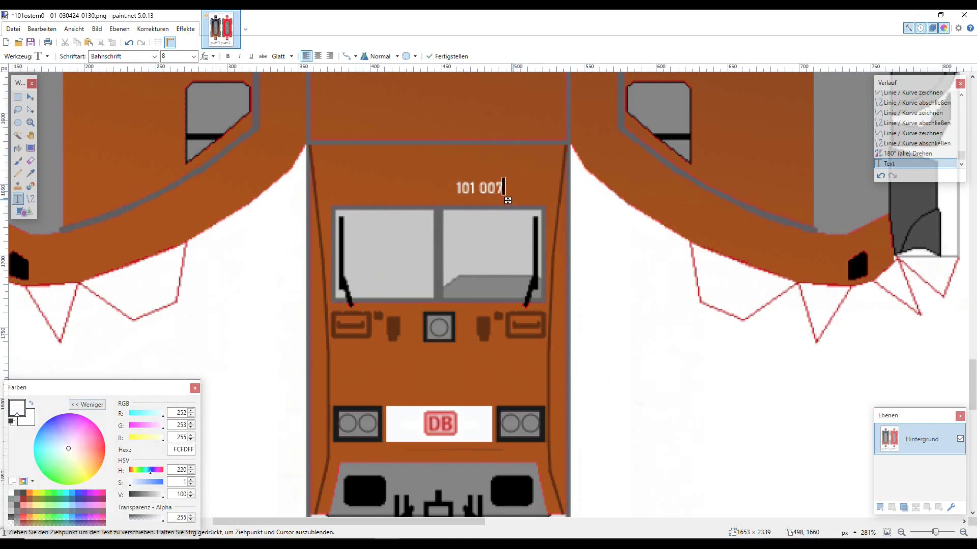
Try the number below the orange cab's DB panel, then place it just above the windscreen's upper-right corner
{"action": "left_click_drag", "start_coordinate": [508, 200], "coordinate": [471, 469]}
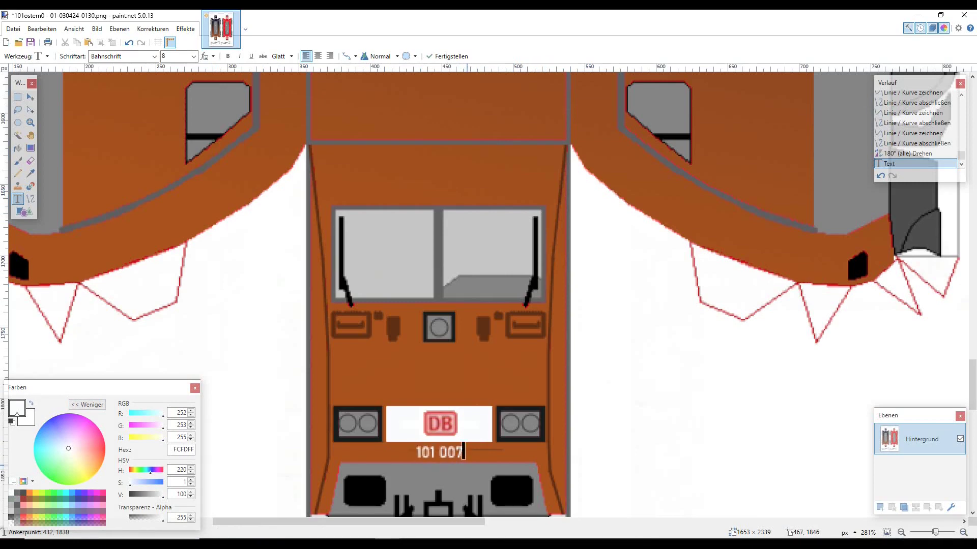
{"action": "left_click_drag", "start_coordinate": [471, 469], "coordinate": [546, 211]}
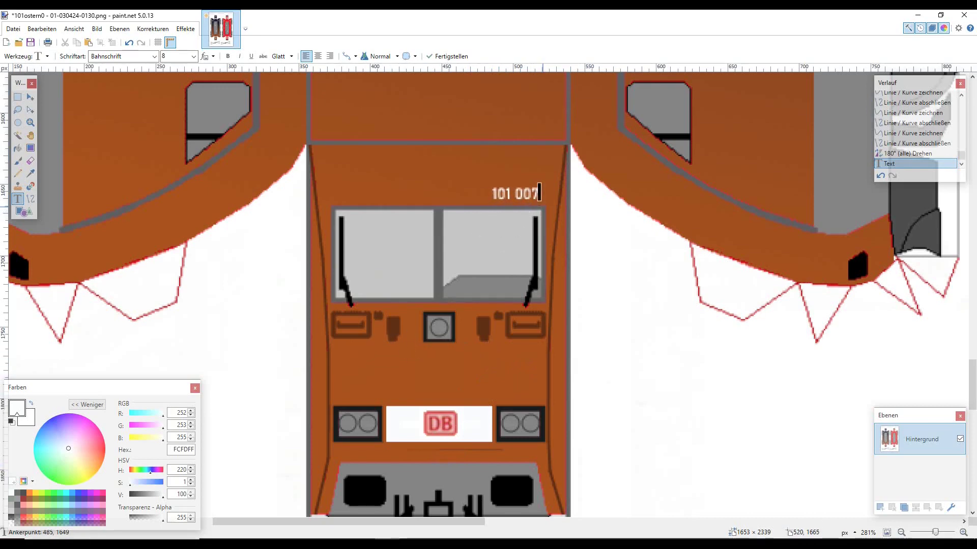
{"action": "left_click", "coordinate": [462, 333]}
{"action": "scroll", "coordinate": [462, 333], "scroll_direction": "down", "scroll_amount": 4}
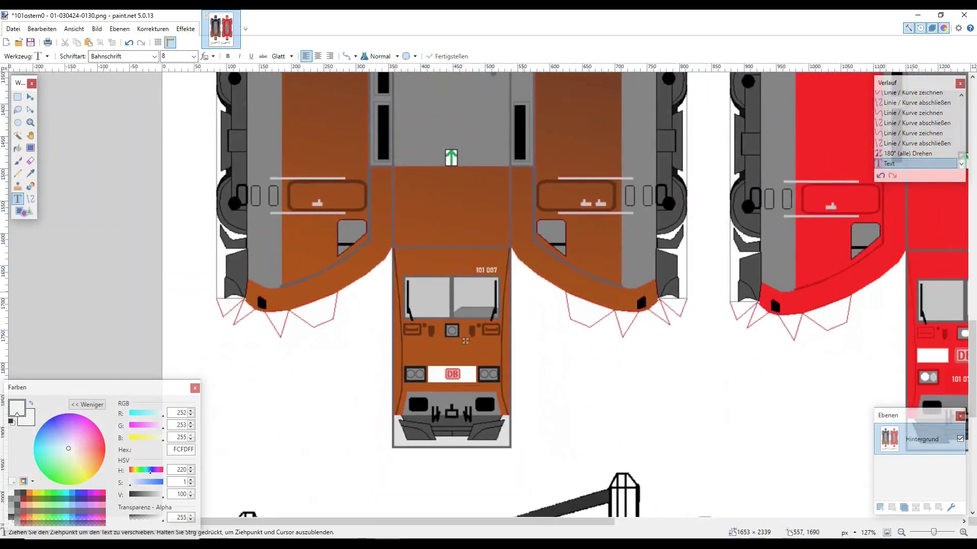
Rotate the whole image 90° clockwise so the locomotive's side walls lie horizontally
{"action": "scroll", "coordinate": [465, 341], "scroll_direction": "up", "scroll_amount": 5}
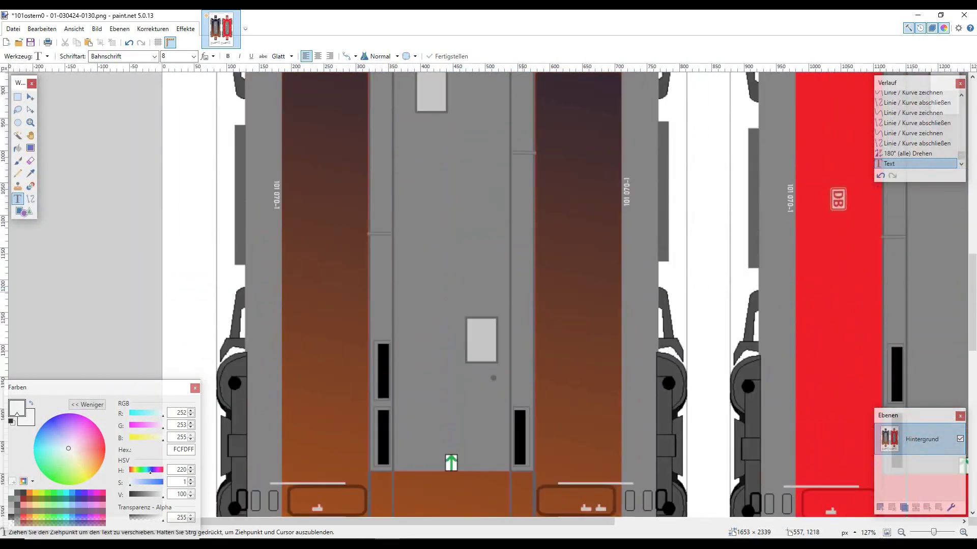
{"action": "scroll", "coordinate": [527, 297], "scroll_direction": "down", "scroll_amount": 2}
{"action": "key", "text": "alt+e"}
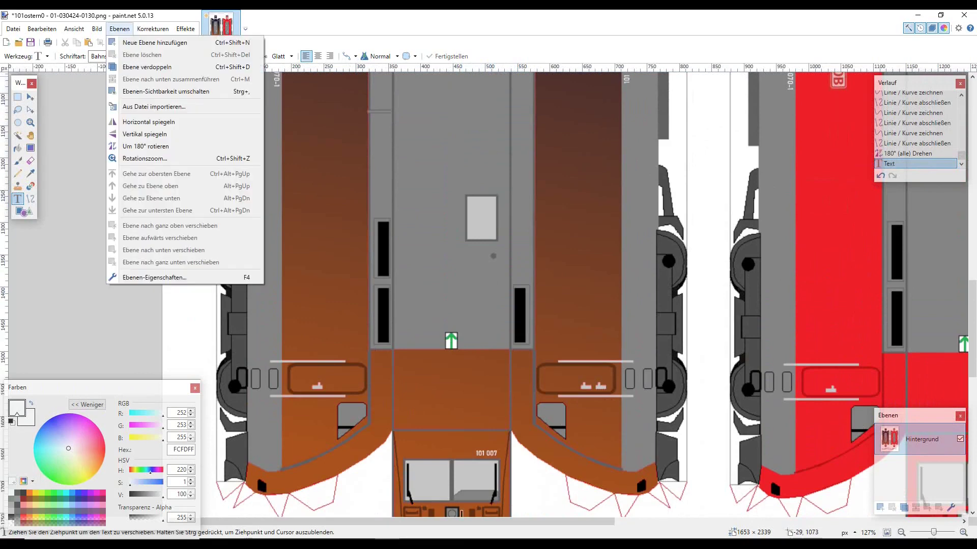
{"action": "key", "text": "Down"}
{"action": "key", "text": "Down"}
{"action": "key", "text": "Down"}
{"action": "key", "text": "Down"}
{"action": "key", "text": "Down"}
{"action": "key", "text": "Down"}
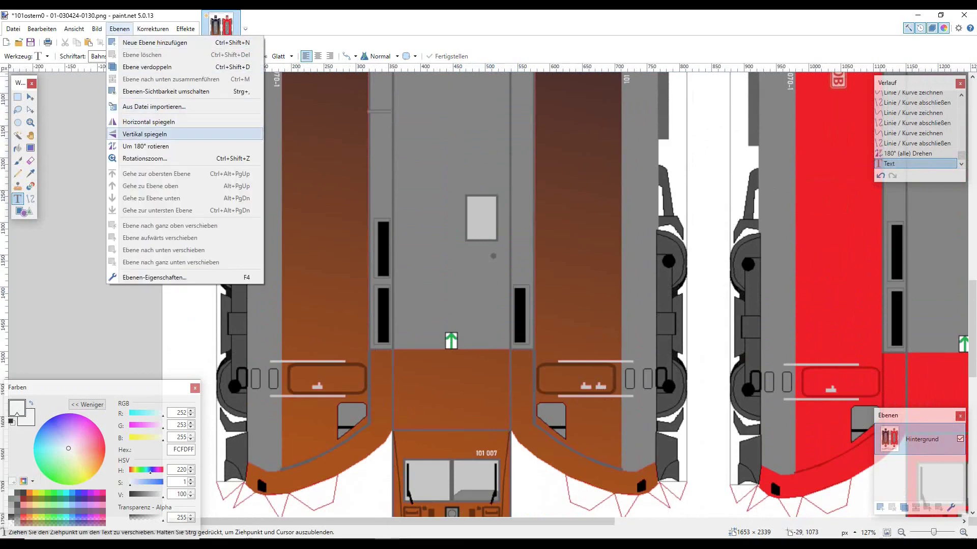
{"action": "key", "text": "Down"}
{"action": "key", "text": "Up"}
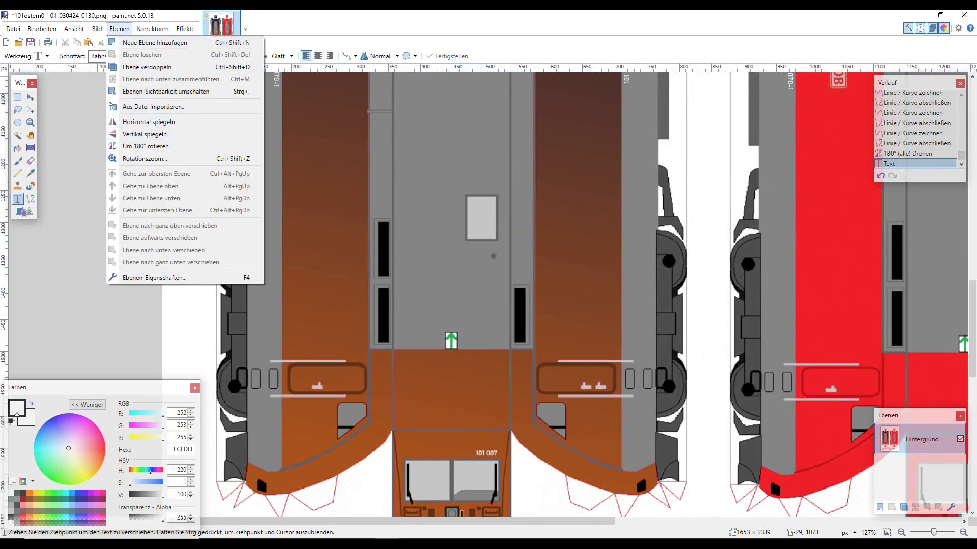
{"action": "mouse_move", "coordinate": [96, 29]}
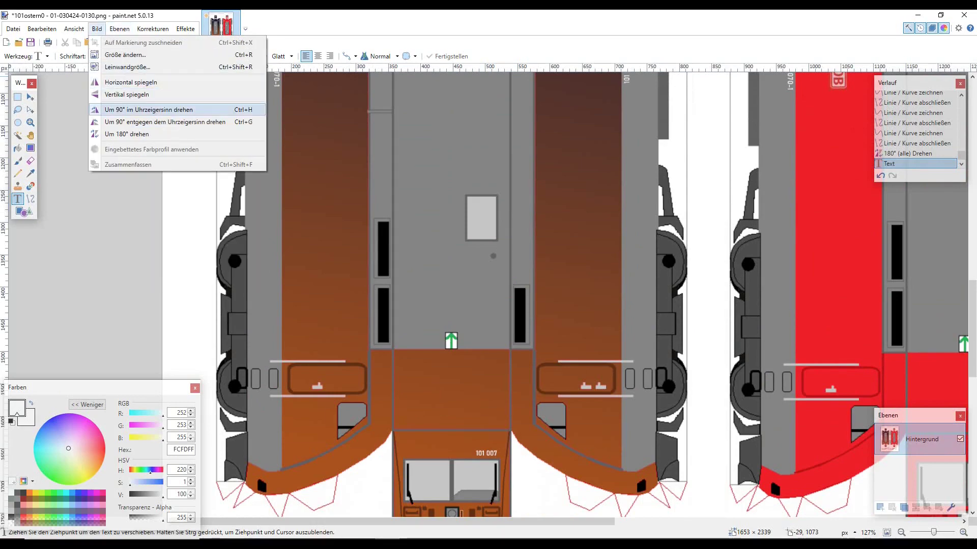
{"action": "key", "text": "Return"}
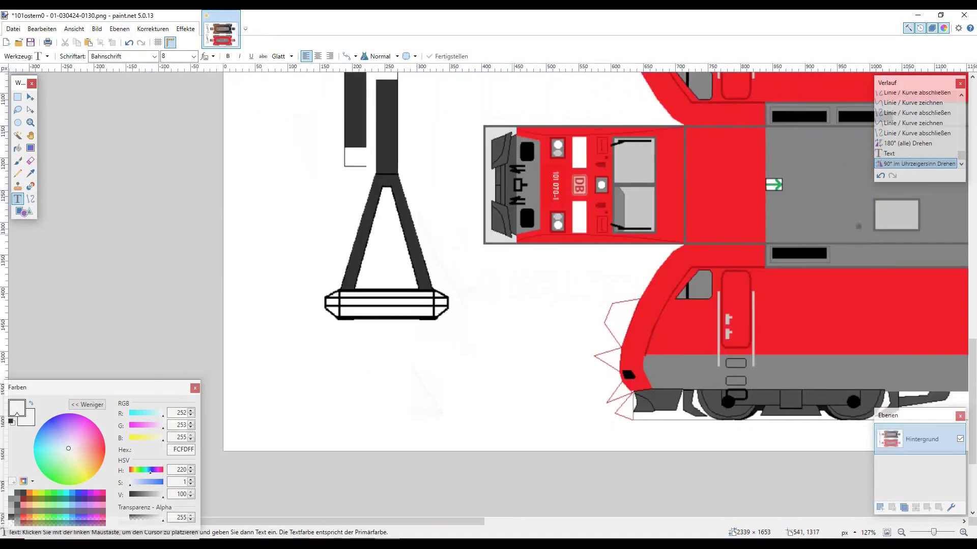
Cover the old number "101 070-1" on the gradient side's grey stripe with a patch of stripe about 65 × 28 px, then deselect
{"action": "scroll", "coordinate": [512, 234], "scroll_direction": "right", "scroll_amount": 13}
{"action": "scroll", "coordinate": [395, 236], "scroll_direction": "up", "scroll_amount": 7}
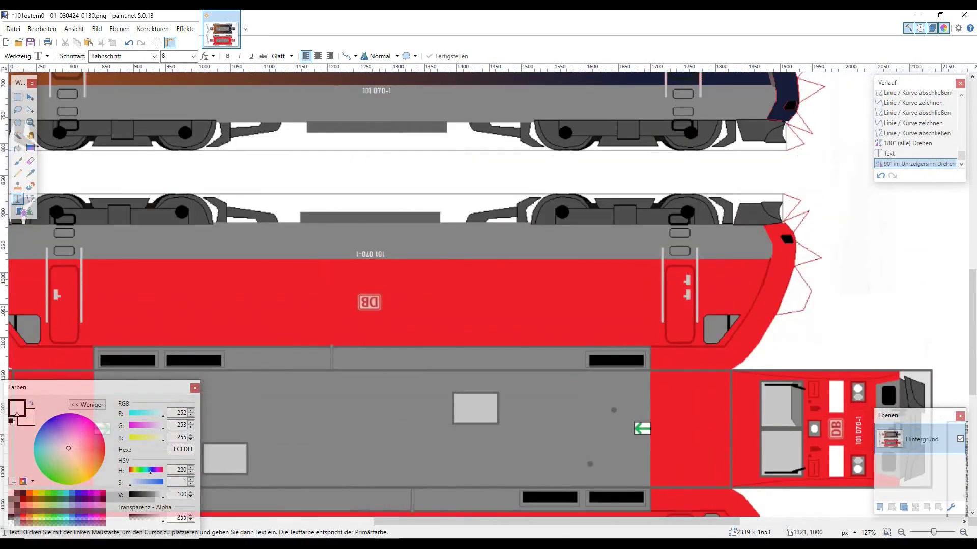
{"action": "scroll", "coordinate": [387, 281], "scroll_direction": "up", "scroll_amount": 5}
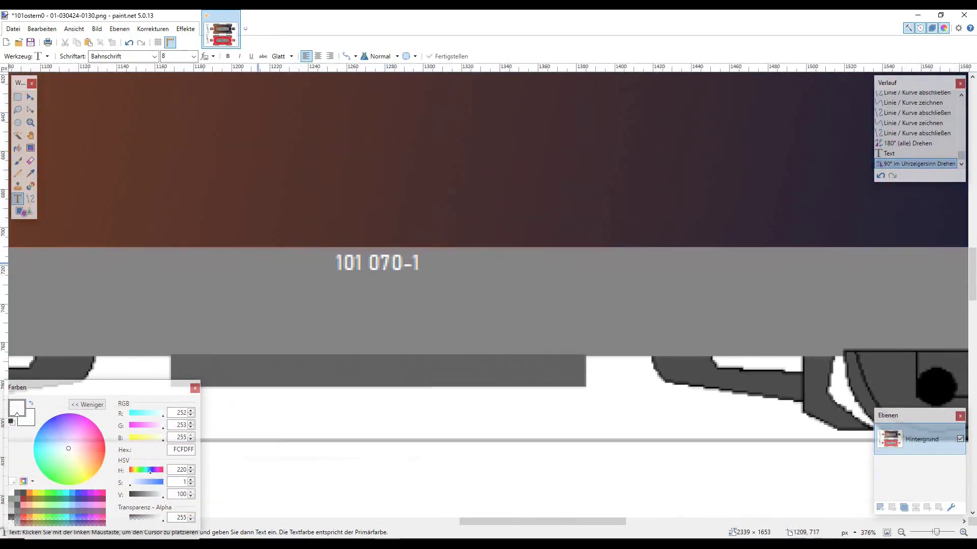
{"action": "left_click", "coordinate": [17, 97]}
{"action": "left_click_drag", "start_coordinate": [310, 234], "coordinate": [456, 296]}
{"action": "left_click", "coordinate": [31, 96]}
{"action": "key", "text": "ctrl+d"}
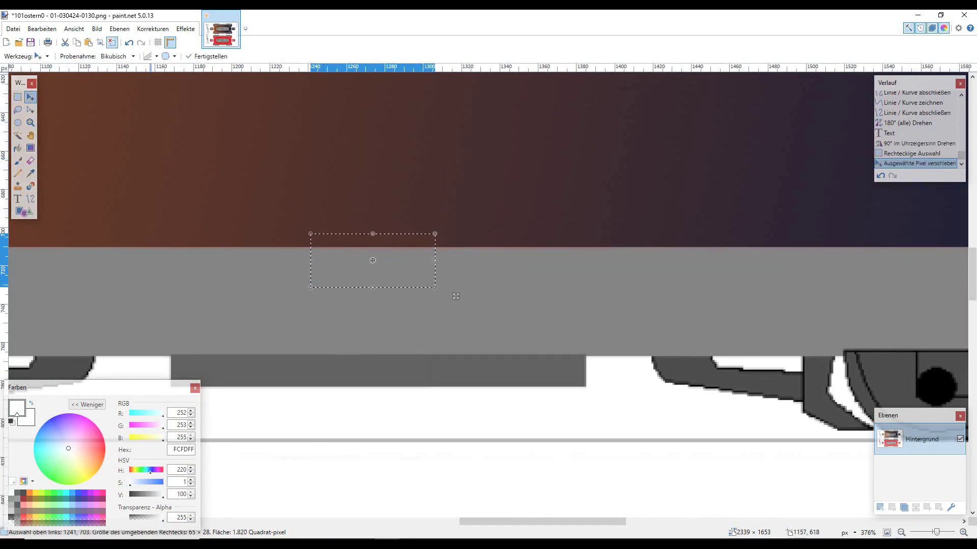
Add the running number "101 007" in near-white text on the dark-blue cab side, below the side window beside the door
{"action": "key", "text": "ctrl+0"}
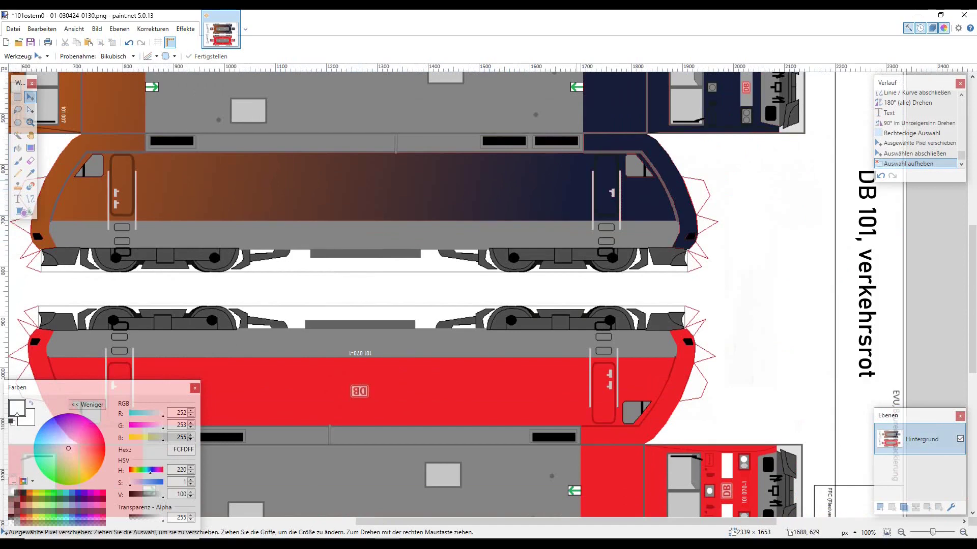
{"action": "scroll", "coordinate": [578, 189], "scroll_direction": "up", "scroll_amount": 3}
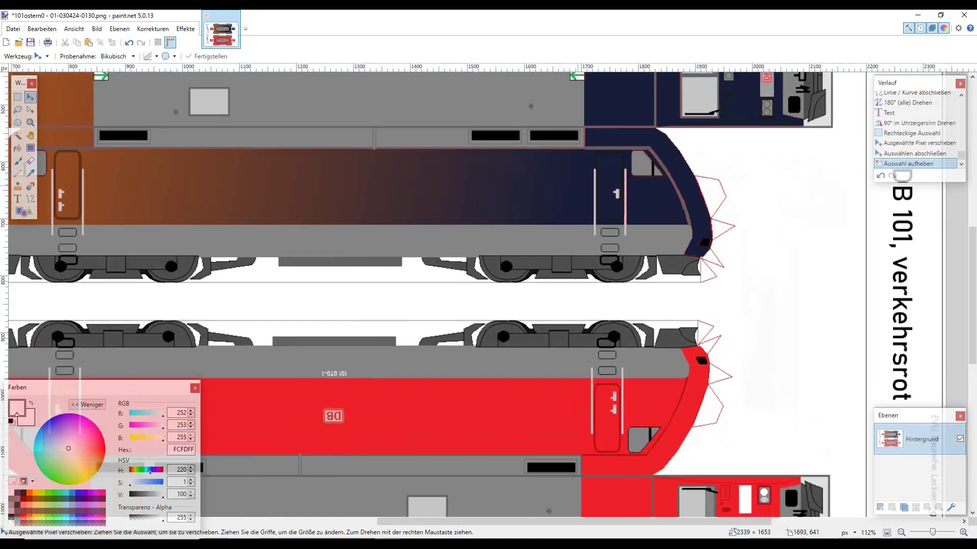
{"action": "scroll", "coordinate": [686, 244], "scroll_direction": "up", "scroll_amount": 4}
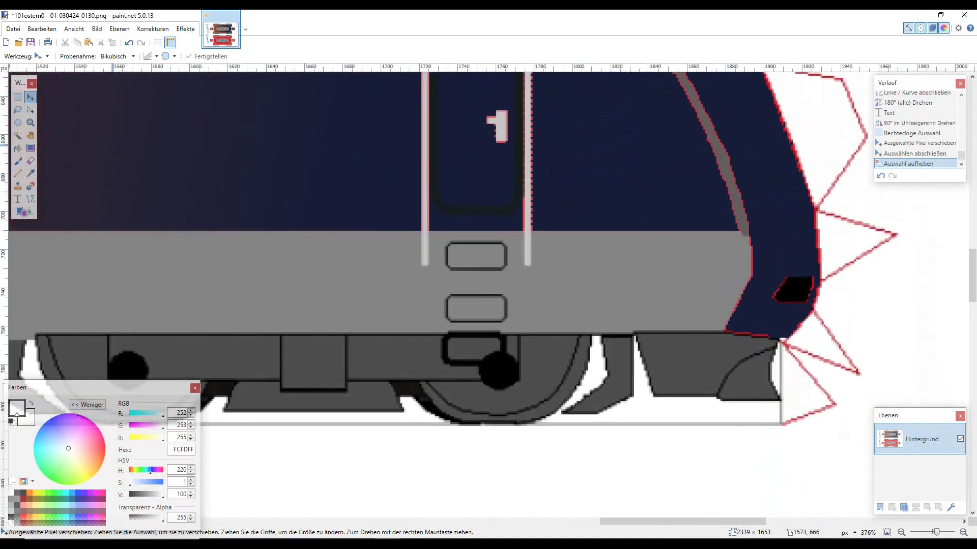
{"action": "left_click", "coordinate": [17, 198]}
{"action": "left_click", "coordinate": [552, 199]}
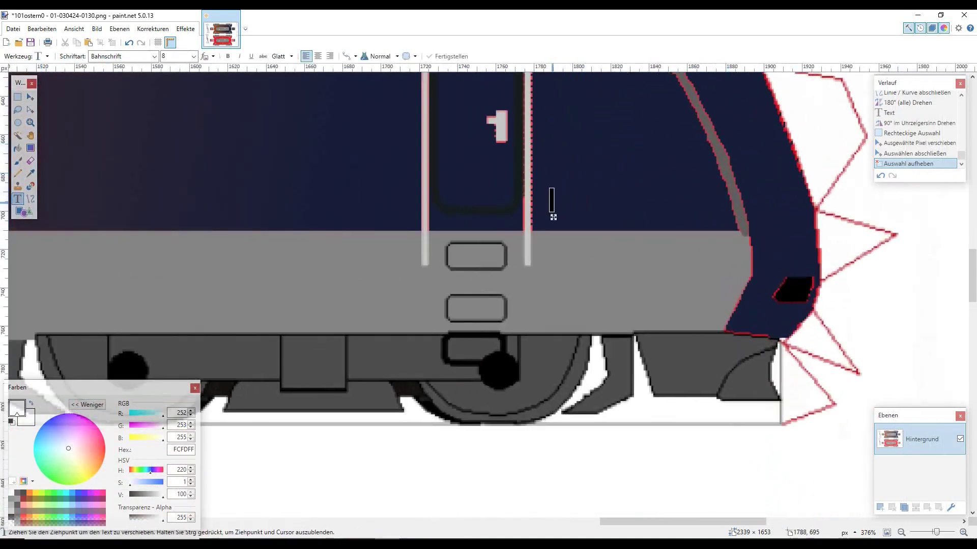
{"action": "type", "text": "101 0"}
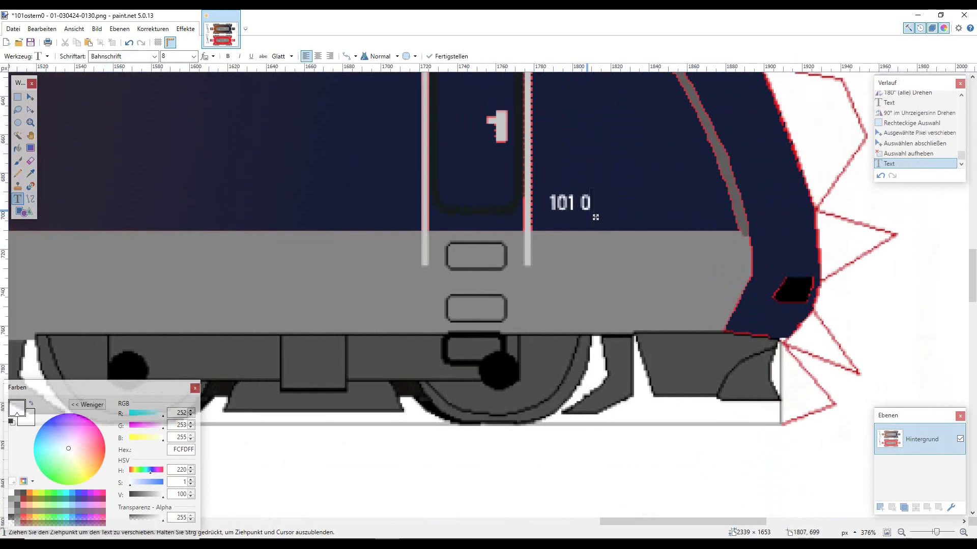
{"action": "type", "text": "07"}
{"action": "left_click_drag", "start_coordinate": [617, 217], "coordinate": [644, 288]}
{"action": "scroll", "coordinate": [642, 164], "scroll_direction": "up", "scroll_amount": 2}
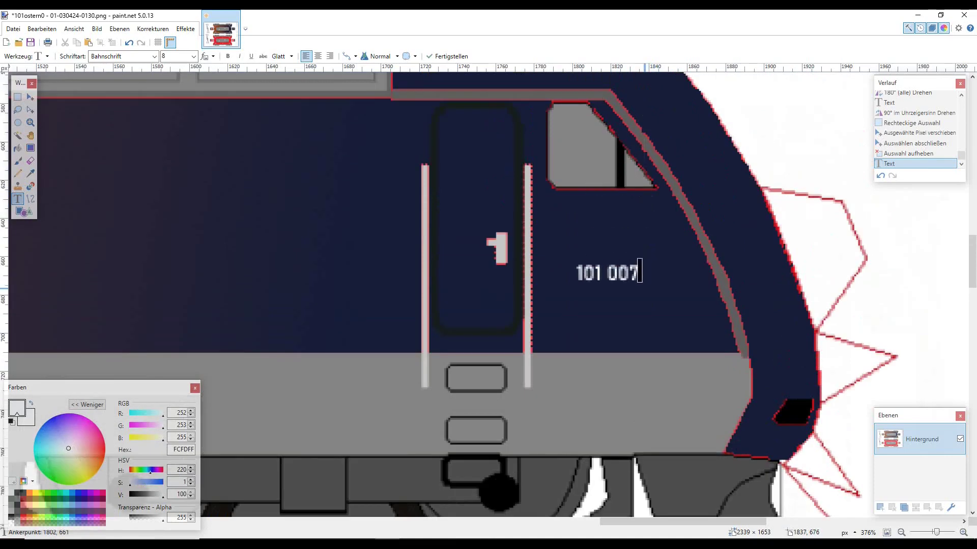
{"action": "scroll", "coordinate": [392, 255], "scroll_direction": "down", "scroll_amount": 3}
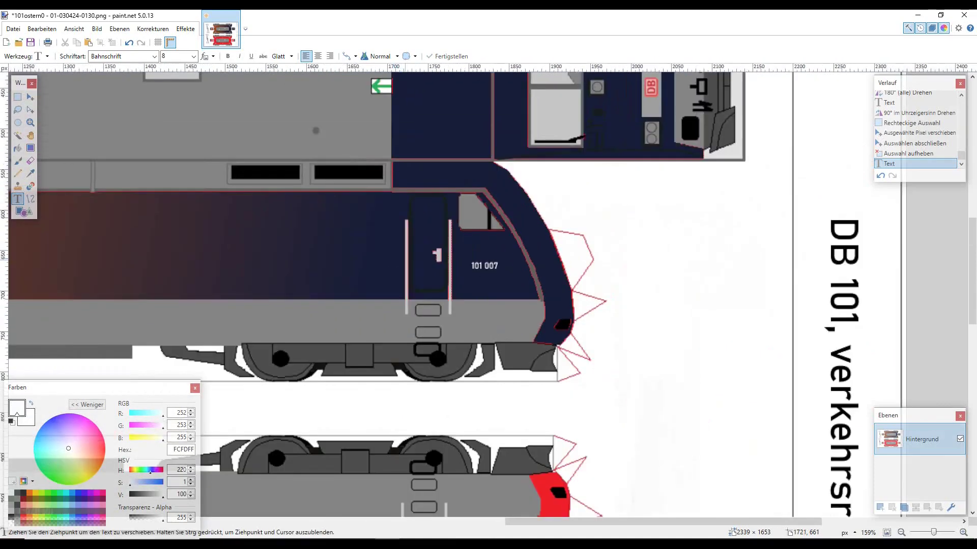
Rotate the whole image by 180° so the opposite side of the gradient locomotive stands upright
{"action": "scroll", "coordinate": [404, 268], "scroll_direction": "down", "scroll_amount": 2}
{"action": "left_click", "coordinate": [97, 29]}
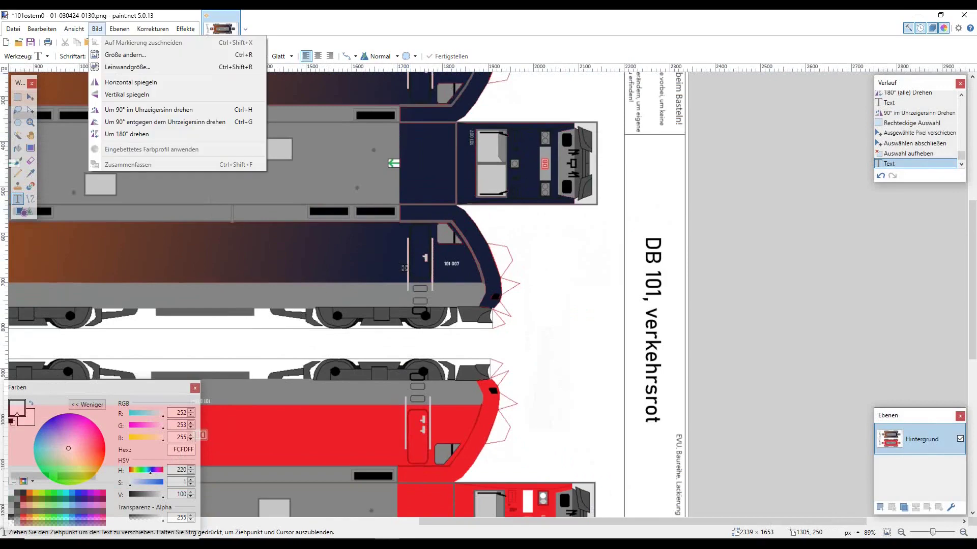
{"action": "key", "text": "Down"}
{"action": "key", "text": "Down"}
{"action": "key", "text": "Down"}
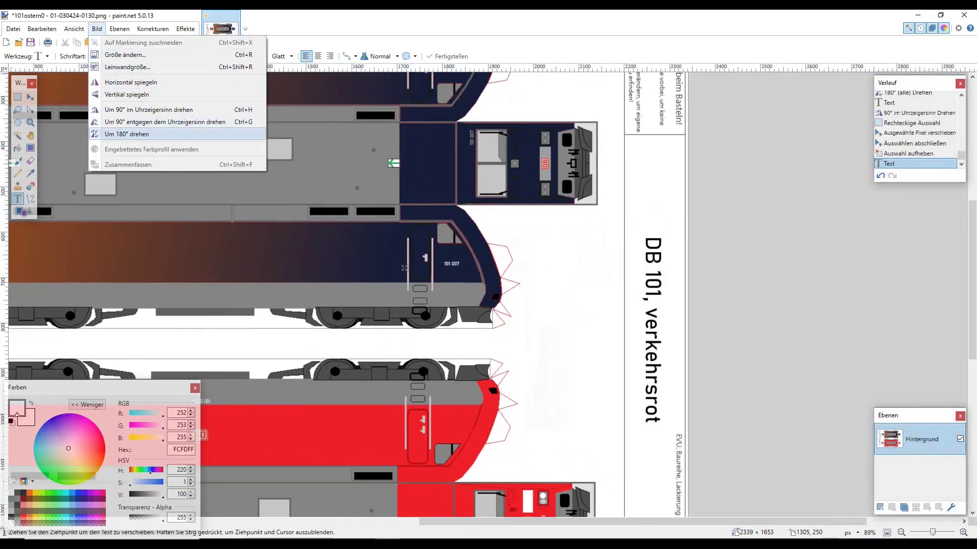
{"action": "key", "text": "Return"}
Add the running number "101 007" on the orange cab side, centred below the side window beside the door
{"action": "scroll", "coordinate": [400, 264], "scroll_direction": "down", "scroll_amount": 5}
{"action": "scroll", "coordinate": [553, 281], "scroll_direction": "left", "scroll_amount": 9}
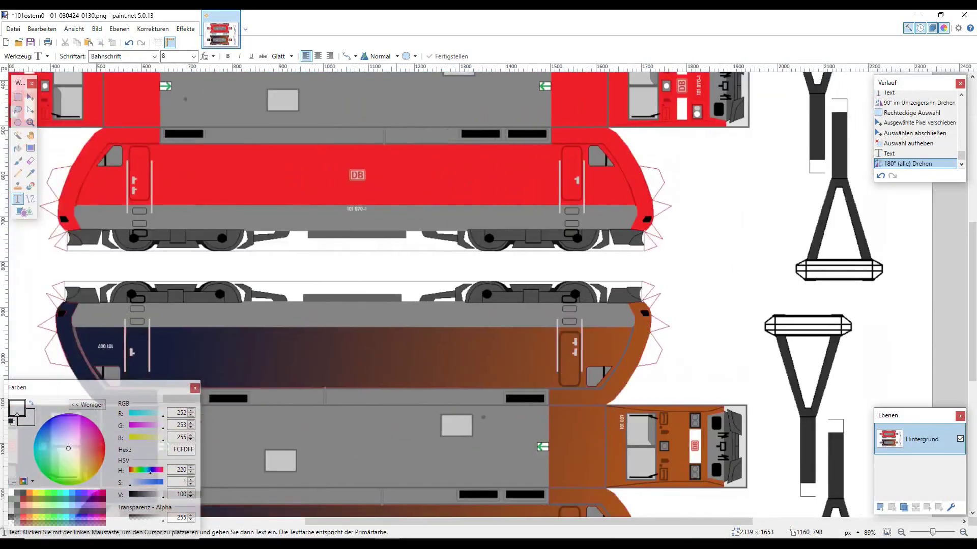
{"action": "scroll", "coordinate": [548, 283], "scroll_direction": "down", "scroll_amount": 3}
{"action": "scroll", "coordinate": [800, 314], "scroll_direction": "up", "scroll_amount": 3}
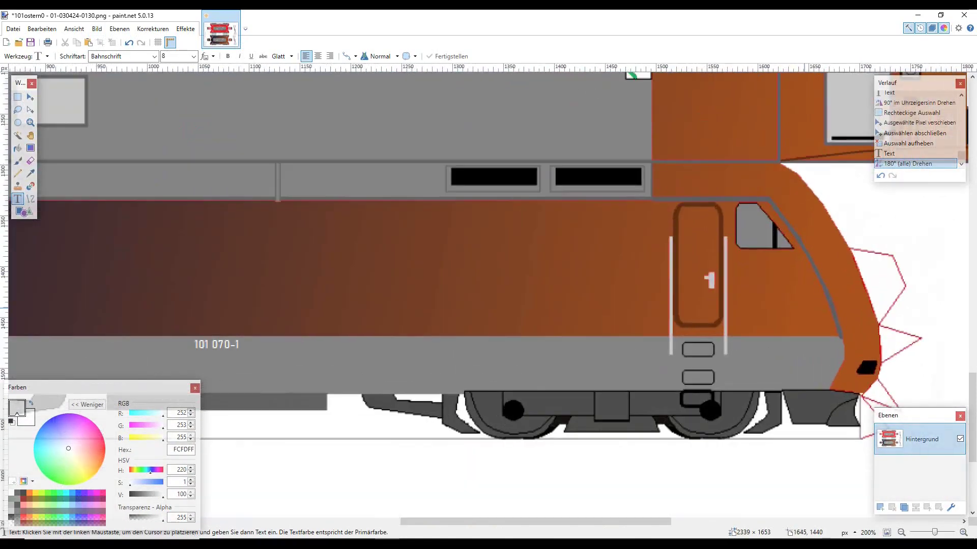
{"action": "left_click", "coordinate": [718, 288]}
{"action": "type", "text": "101"}
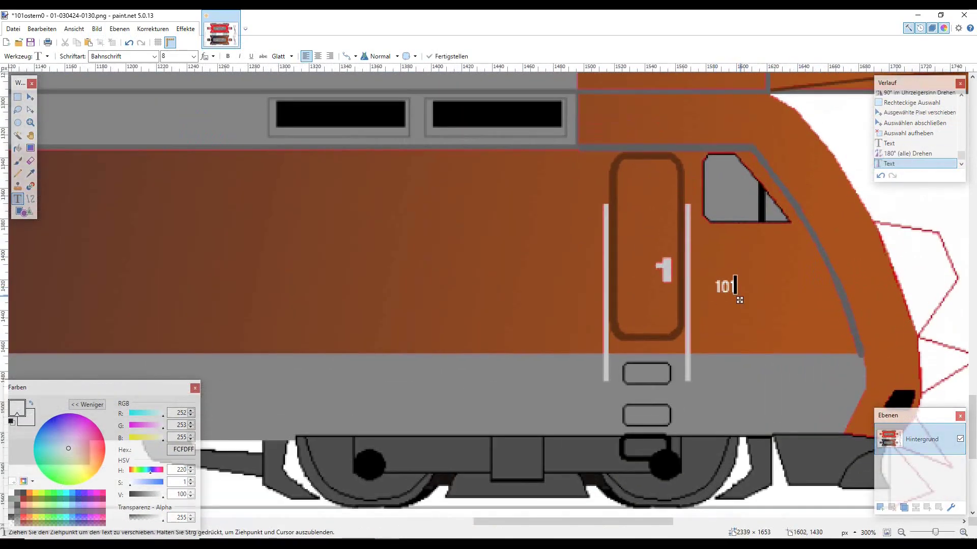
{"action": "type", "text": " 007"}
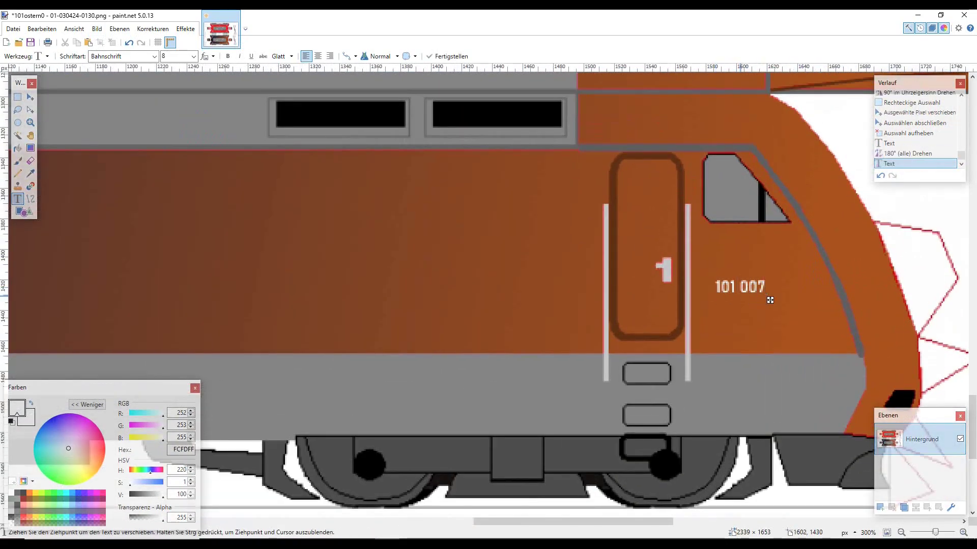
{"action": "left_click_drag", "start_coordinate": [771, 300], "coordinate": [778, 301]}
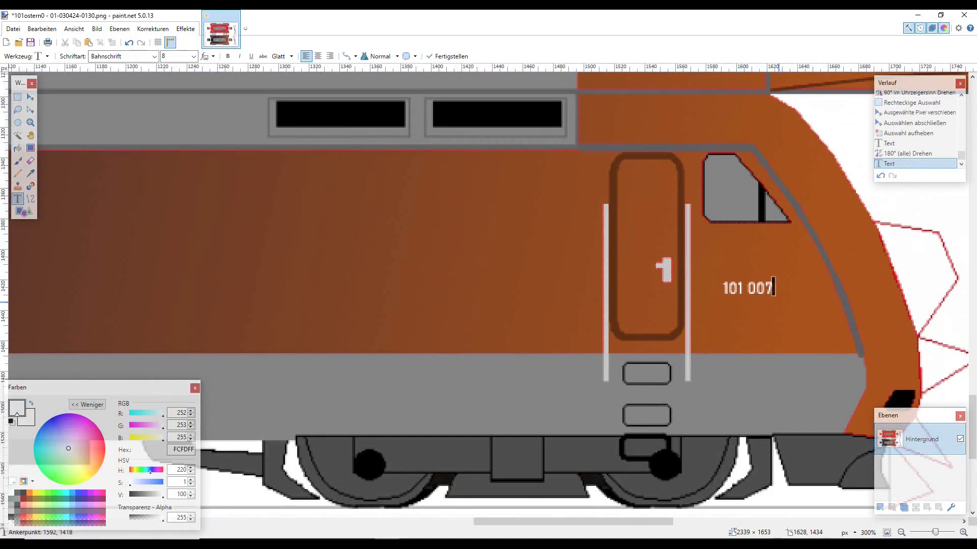
{"action": "scroll", "coordinate": [375, 260], "scroll_direction": "down", "scroll_amount": 5}
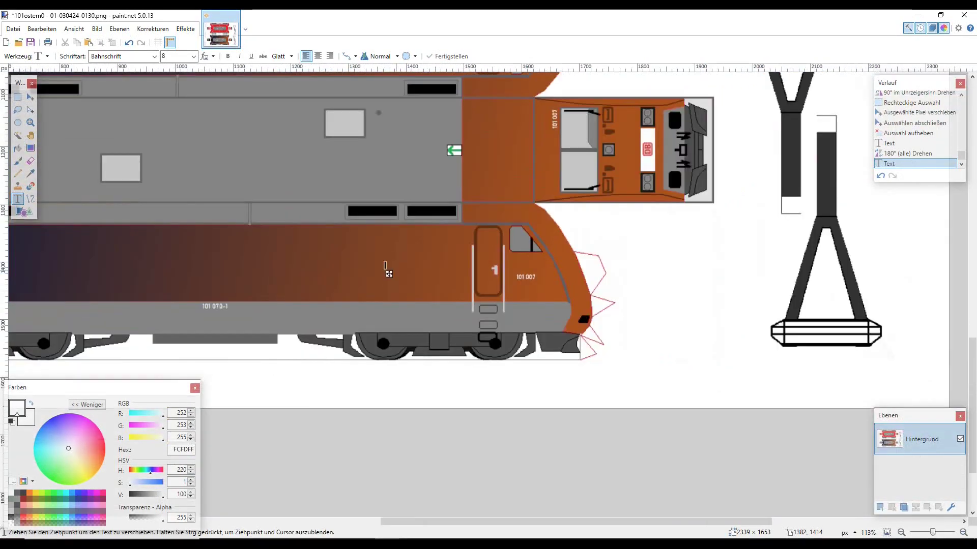
Switch to the desktop and open the picture file "Bild" in paint.net
{"action": "scroll", "coordinate": [395, 274], "scroll_direction": "left", "scroll_amount": 5}
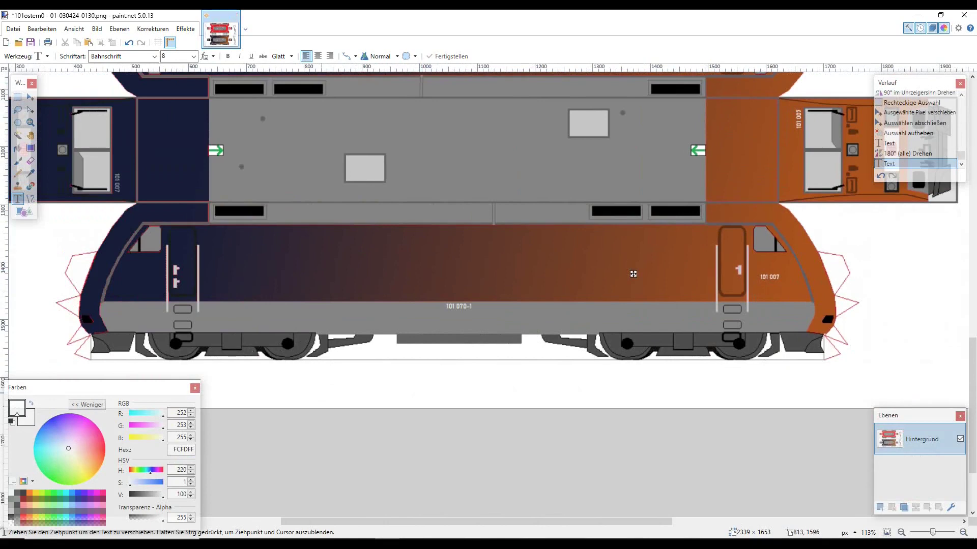
{"action": "left_click", "coordinate": [386, 544]}
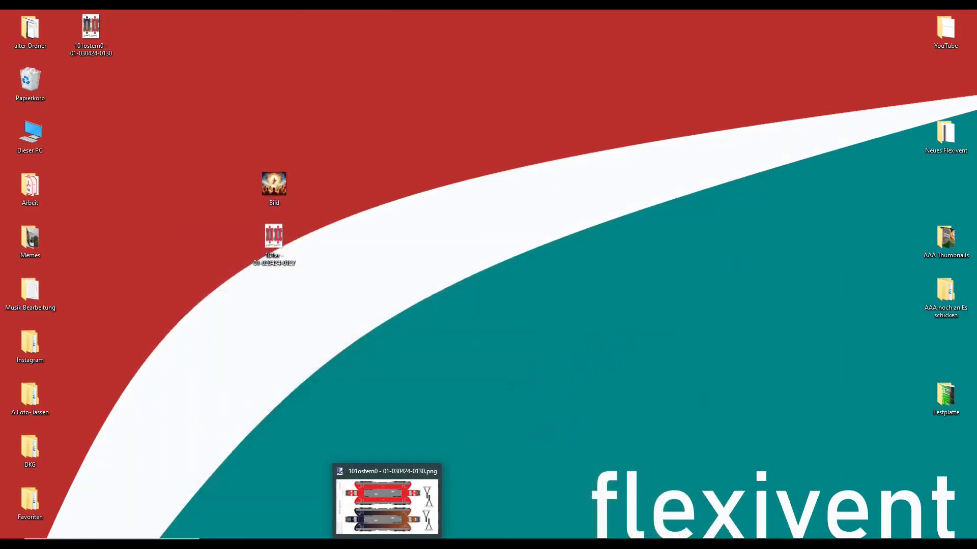
{"action": "left_click", "coordinate": [274, 188]}
{"action": "right_click", "coordinate": [282, 186]}
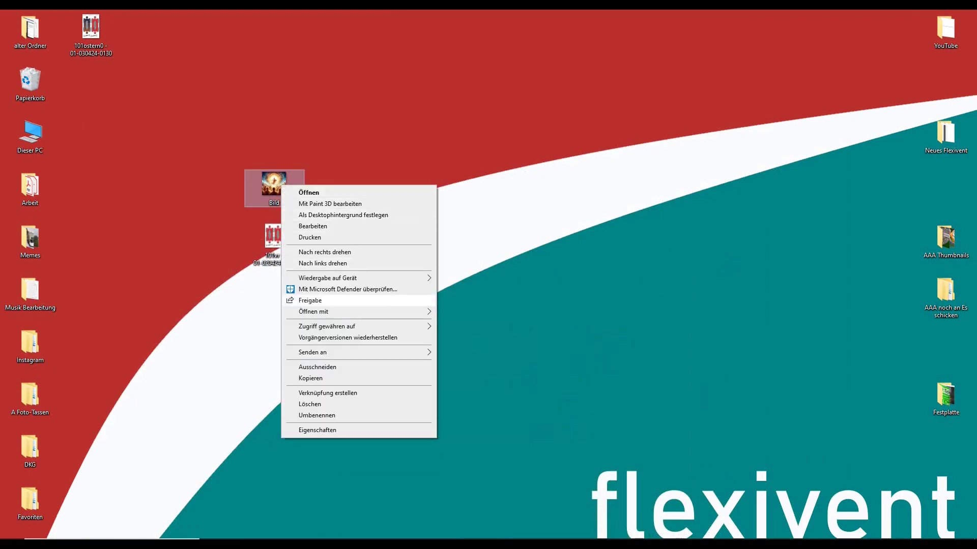
{"action": "mouse_move", "coordinate": [313, 311]}
{"action": "left_click", "coordinate": [463, 368]}
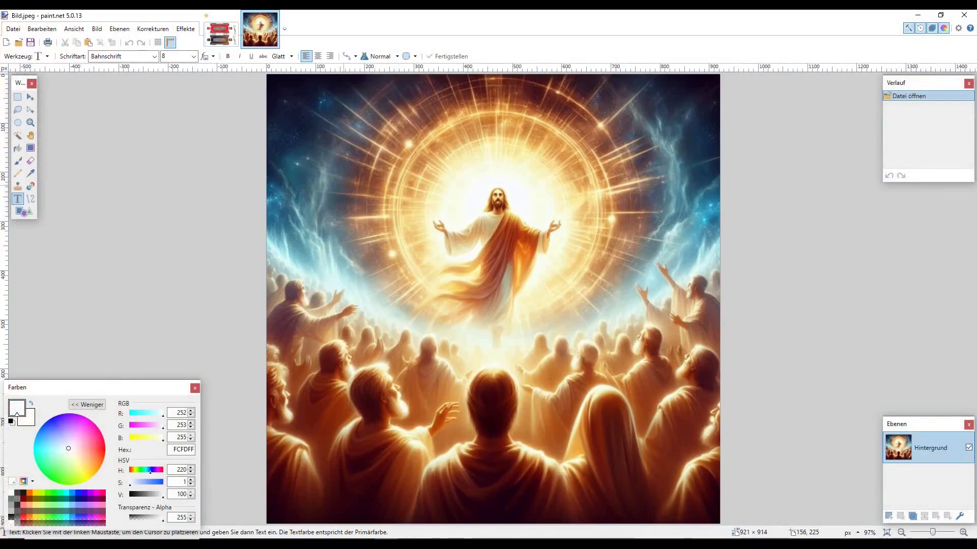
Return to the locomotive image and paste the Bild picture into it
{"action": "left_click", "coordinate": [221, 29]}
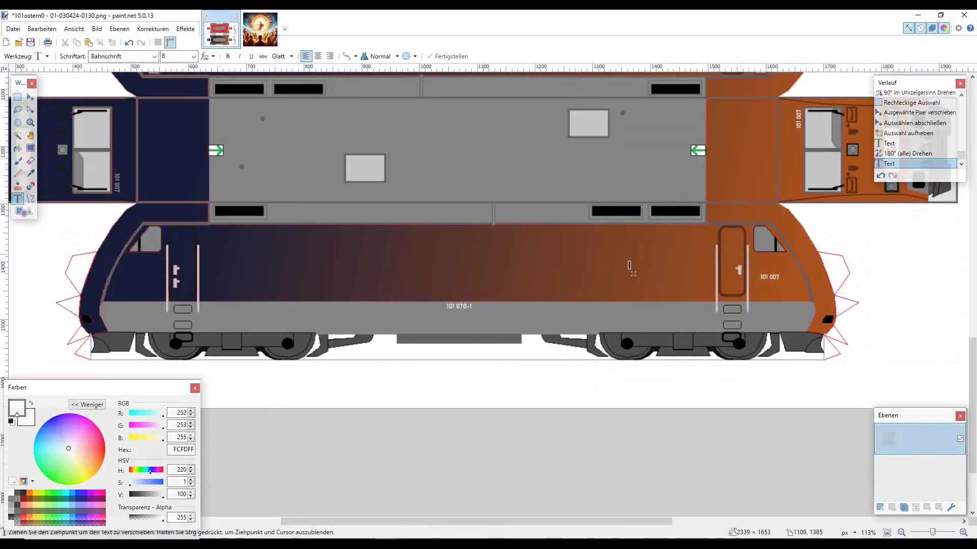
{"action": "key", "text": "ctrl+v"}
{"action": "scroll", "coordinate": [275, 266], "scroll_direction": "up", "scroll_amount": 2}
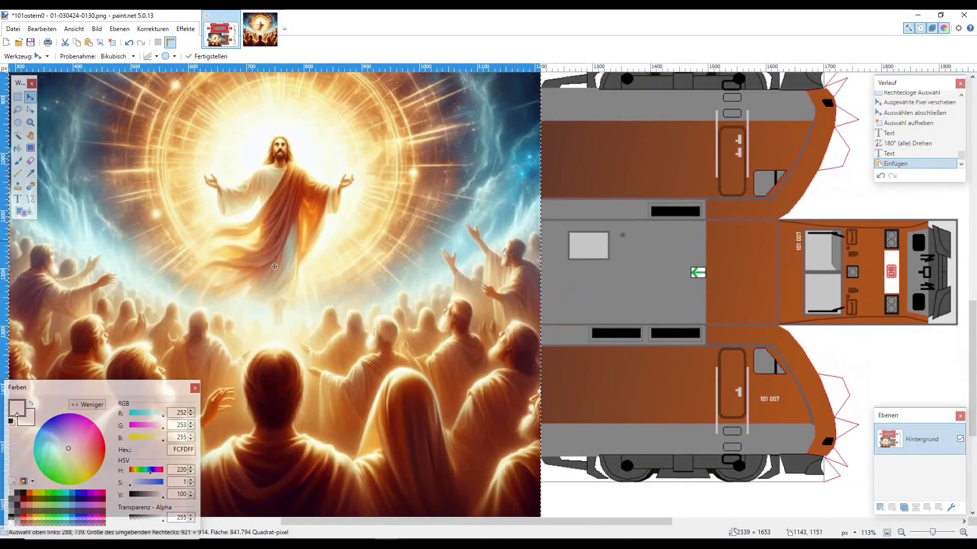
{"action": "scroll", "coordinate": [274, 267], "scroll_direction": "down", "scroll_amount": 5}
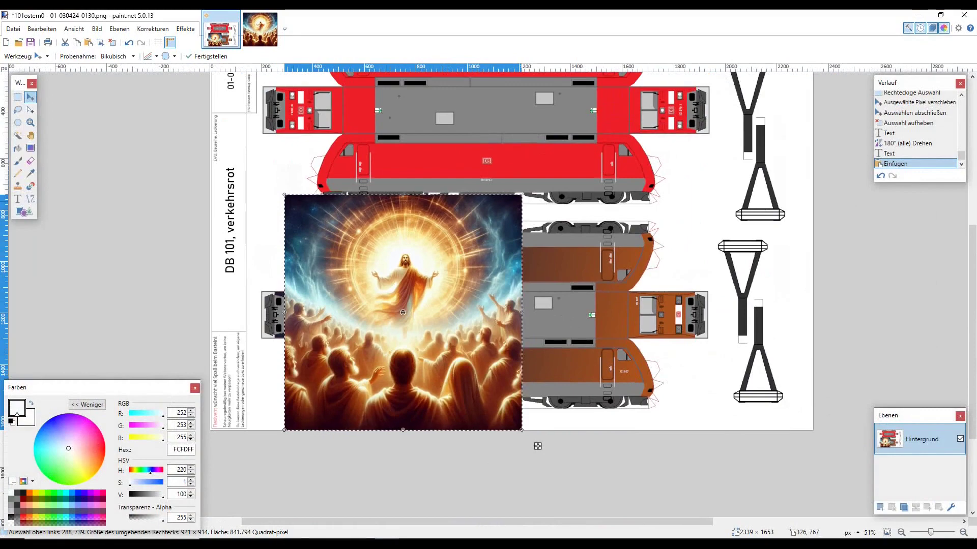
Shrink the pasted picture to about 191 × 190 px and position it over the middle of the gradient side wall
{"action": "left_click_drag", "start_coordinate": [286, 195], "coordinate": [481, 373]}
{"action": "scroll", "coordinate": [522, 374], "scroll_direction": "up", "scroll_amount": 7}
{"action": "left_click_drag", "start_coordinate": [472, 459], "coordinate": [439, 360]}
{"action": "mouse_move", "coordinate": [504, 462]}
{"action": "left_mouse_down"}
{"action": "mouse_move", "coordinate": [503, 434]}
{"action": "mouse_move", "coordinate": [537, 380]}
{"action": "mouse_move", "coordinate": [526, 446]}
{"action": "mouse_move", "coordinate": [520, 458]}
{"action": "mouse_move", "coordinate": [504, 456]}
{"action": "left_mouse_up"}
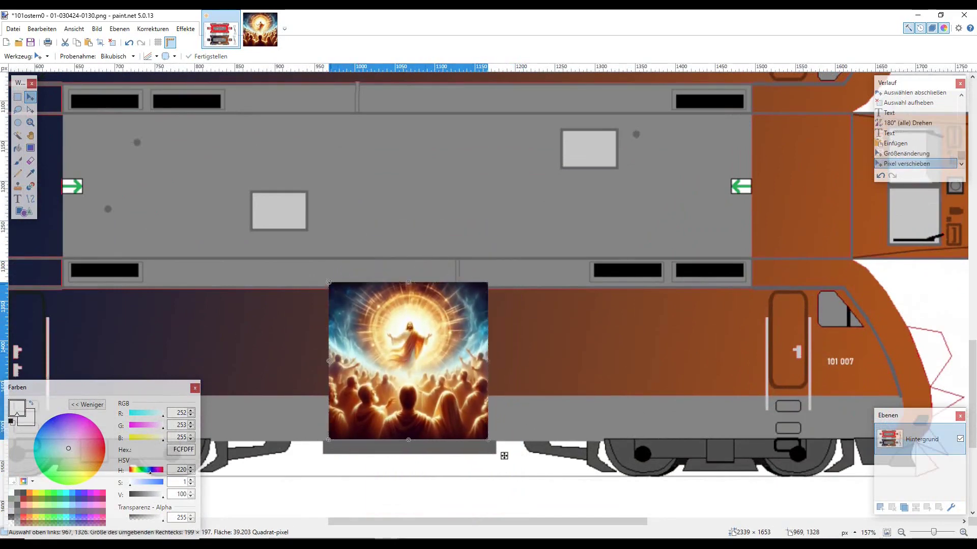
{"action": "mouse_move", "coordinate": [329, 283]}
{"action": "left_mouse_down"}
{"action": "mouse_move", "coordinate": [340, 294]}
{"action": "mouse_move", "coordinate": [334, 289]}
{"action": "left_mouse_up"}
{"action": "scroll", "coordinate": [388, 316], "scroll_direction": "down", "scroll_amount": 3}
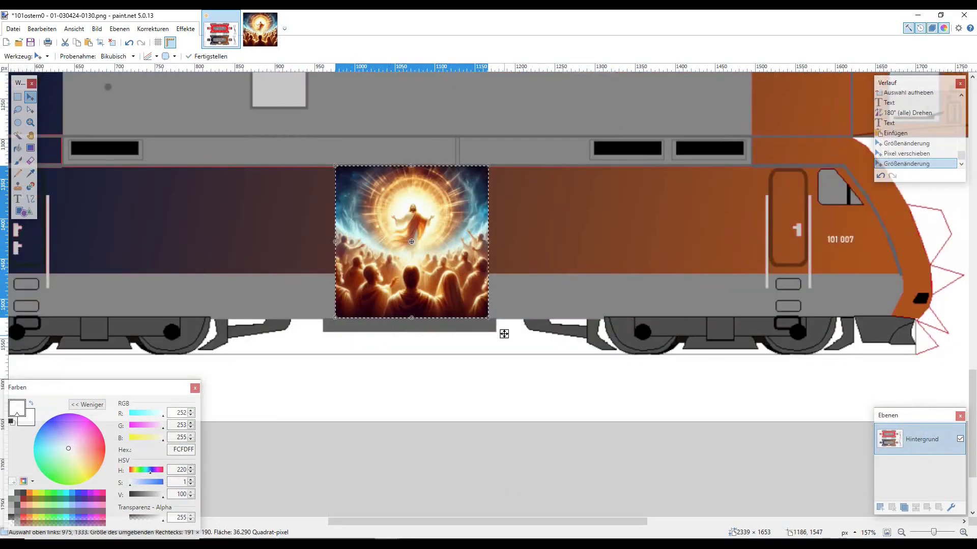
Shift the picture towards the dark-blue end and shrink it to about 134 × 133 px, fitting between roof edge and grey stripe
{"action": "left_click_drag", "start_coordinate": [491, 321], "coordinate": [306, 288]}
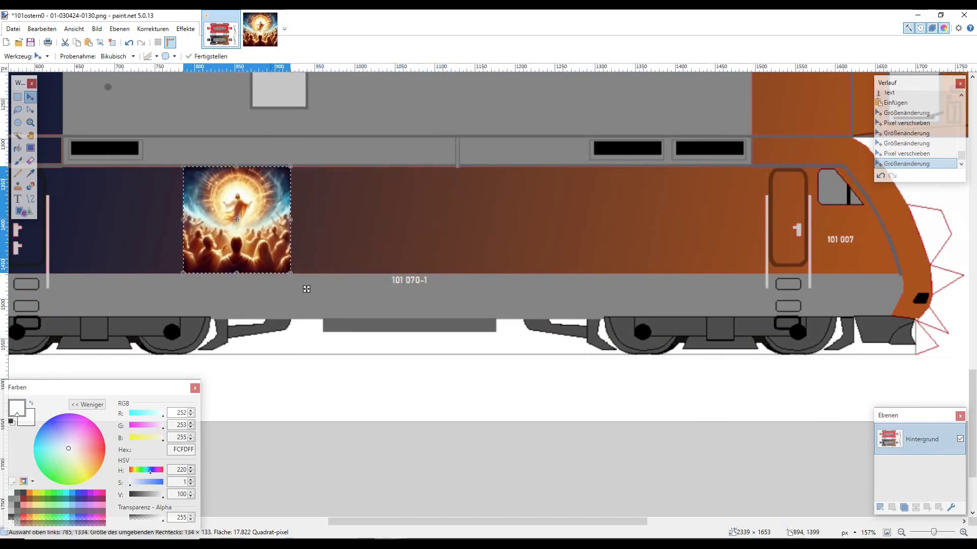
{"action": "scroll", "coordinate": [306, 289], "scroll_direction": "down", "scroll_amount": 3}
{"action": "scroll", "coordinate": [304, 281], "scroll_direction": "up", "scroll_amount": 3}
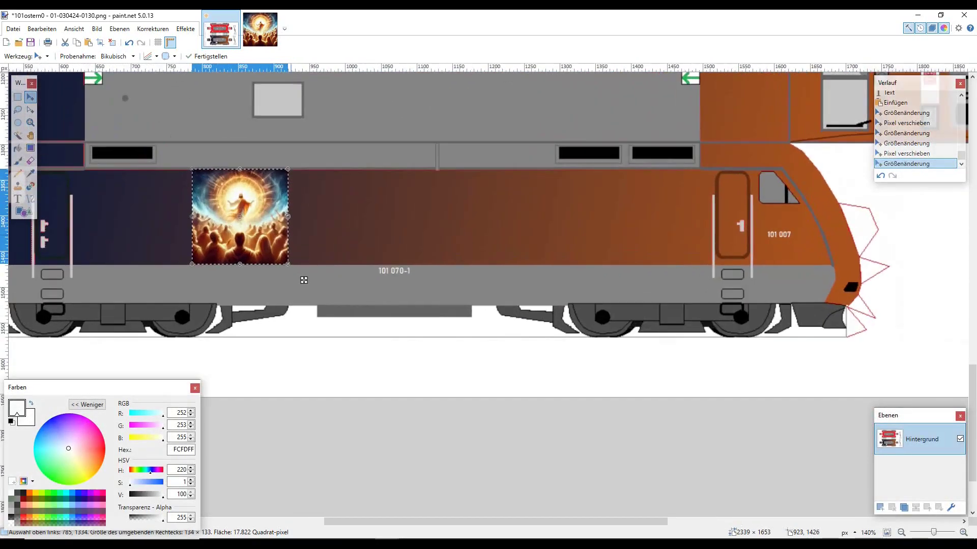
Shrink the picture to 128 × 127 px, place it beside the cab door at the dark-blue end of the side wall, and deselect it
{"action": "left_click_drag", "start_coordinate": [191, 169], "coordinate": [196, 173]}
{"action": "left_click_drag", "start_coordinate": [304, 280], "coordinate": [488, 312]}
{"action": "scroll", "coordinate": [457, 270], "scroll_direction": "left", "scroll_amount": 3}
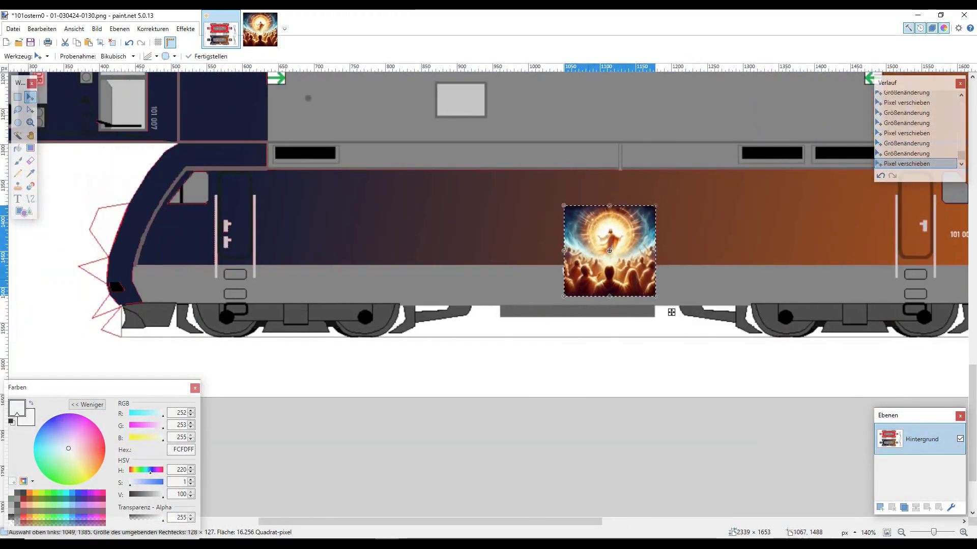
{"action": "left_click_drag", "start_coordinate": [671, 312], "coordinate": [377, 279]}
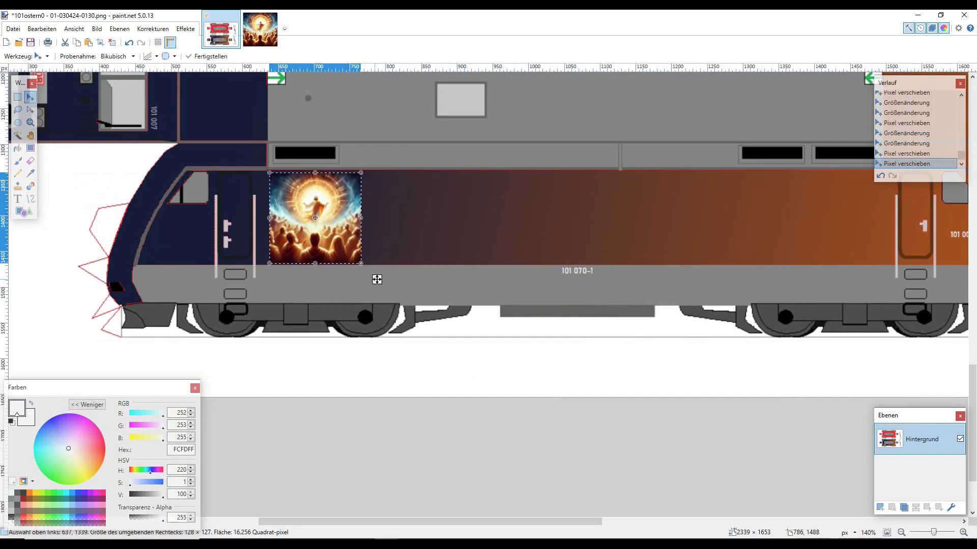
{"action": "key", "text": "ctrl+d"}
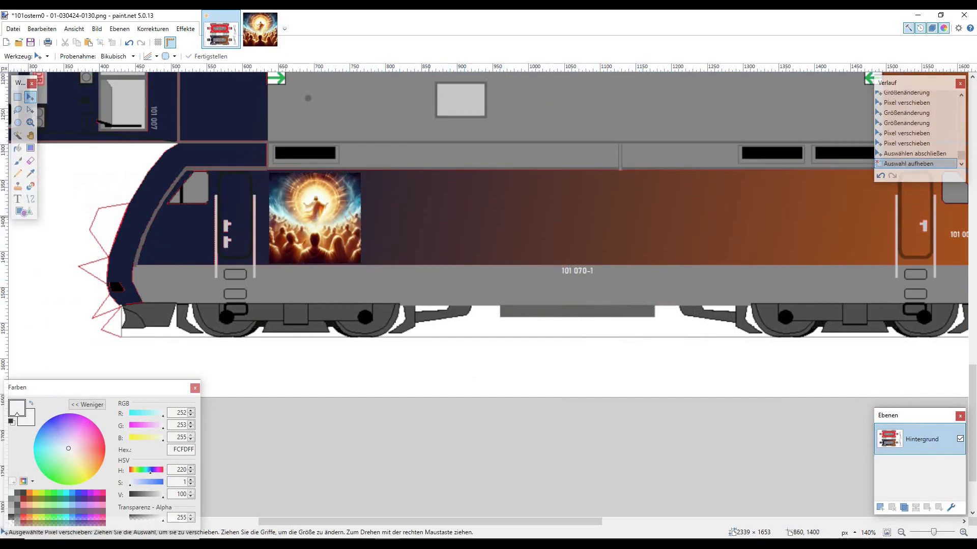
Cover the old number 101 070-1 on the grey stripe by stretching a narrow grey patch beside it over the lettering
{"action": "scroll", "coordinate": [433, 221], "scroll_direction": "down", "scroll_amount": 5}
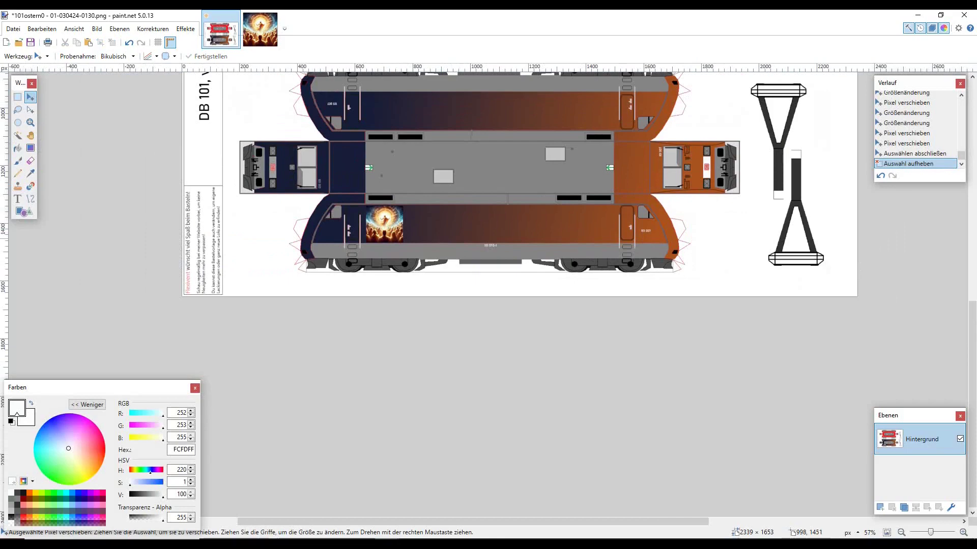
{"action": "scroll", "coordinate": [473, 242], "scroll_direction": "up", "scroll_amount": 5}
{"action": "scroll", "coordinate": [471, 249], "scroll_direction": "down", "scroll_amount": 5}
{"action": "scroll", "coordinate": [466, 254], "scroll_direction": "up", "scroll_amount": 2}
{"action": "scroll", "coordinate": [412, 294], "scroll_direction": "up", "scroll_amount": 5}
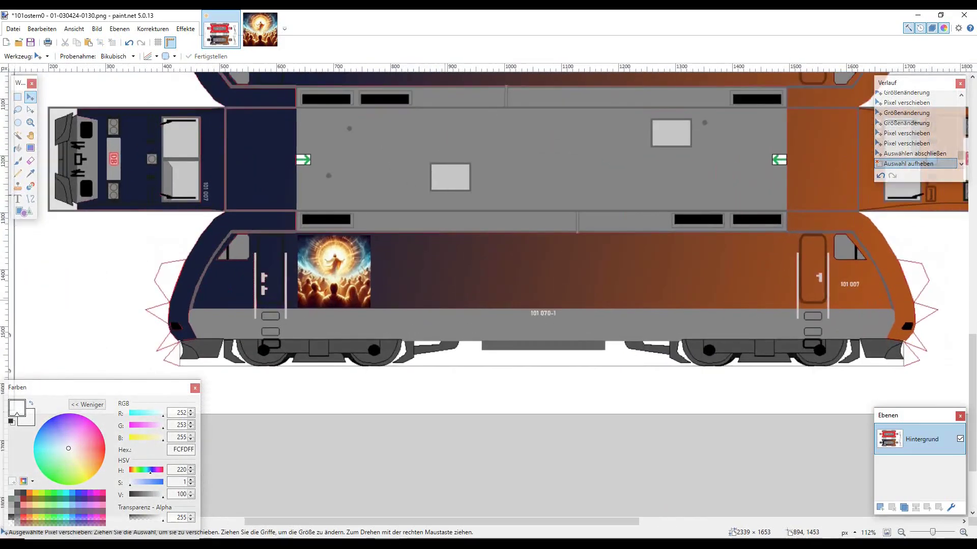
{"action": "scroll", "coordinate": [540, 311], "scroll_direction": "up", "scroll_amount": 3}
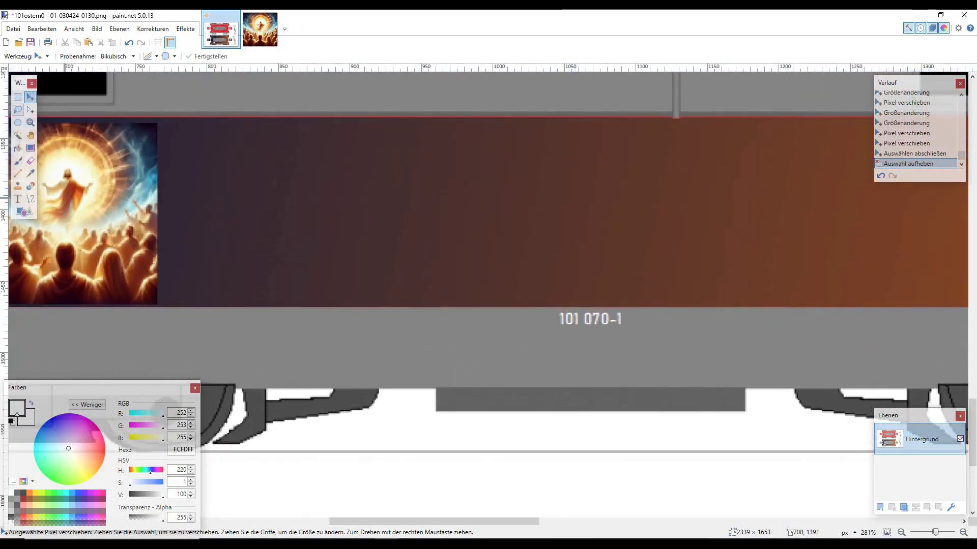
{"action": "key", "text": "s"}
{"action": "mouse_move", "coordinate": [516, 300]}
{"action": "left_mouse_down"}
{"action": "mouse_move", "coordinate": [551, 338]}
{"action": "mouse_move", "coordinate": [556, 309]}
{"action": "left_mouse_up"}
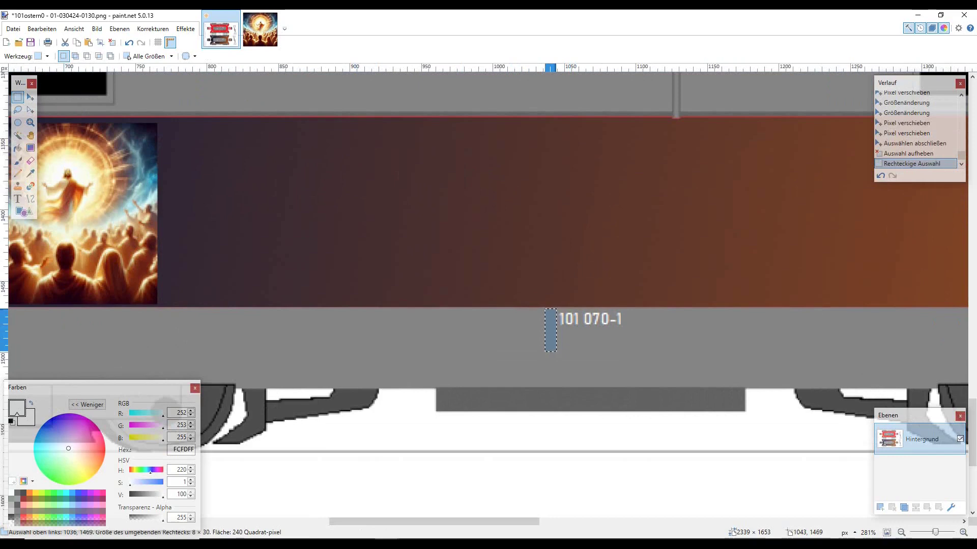
{"action": "left_click", "coordinate": [31, 97]}
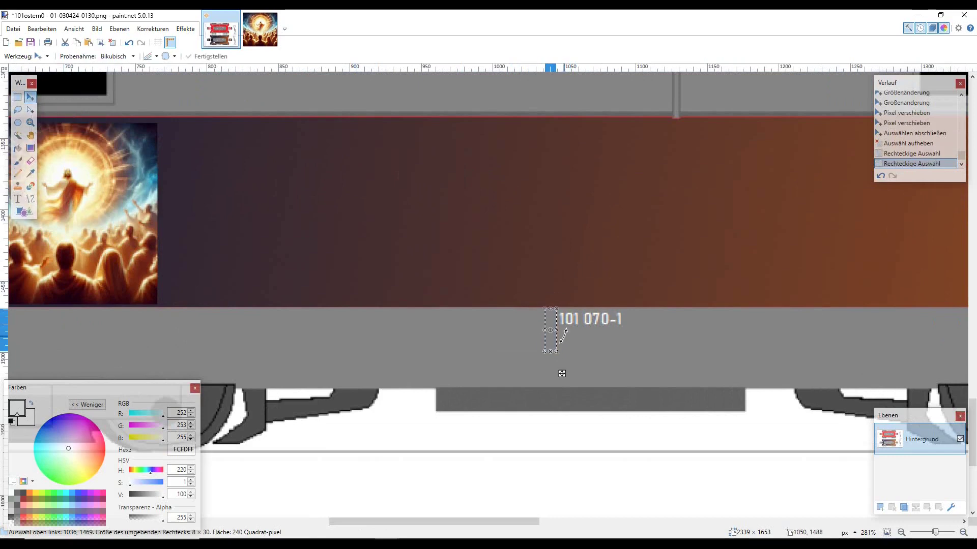
{"action": "left_click_drag", "start_coordinate": [558, 356], "coordinate": [657, 361]}
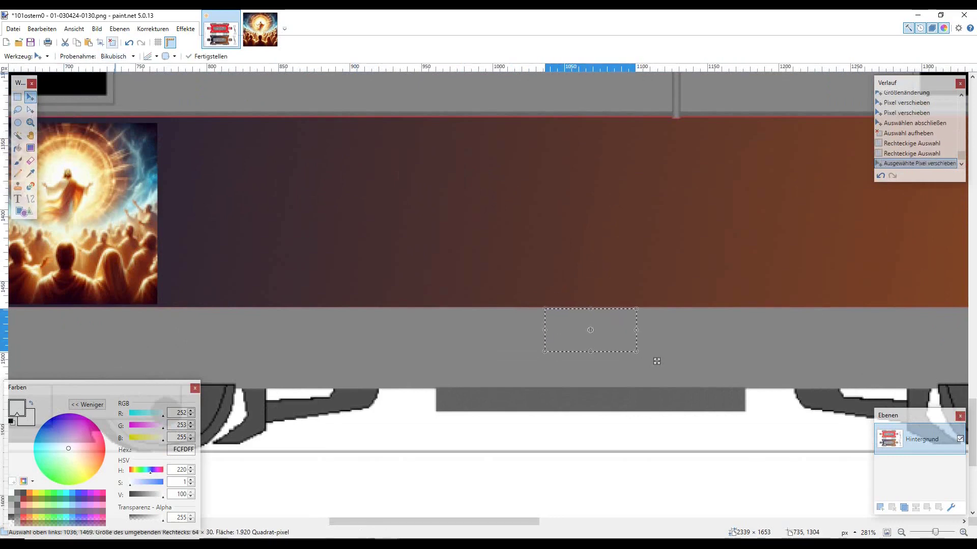
{"action": "key", "text": "ctrl+d"}
Activate the Text tool and darken the primary colour to light grey D9D9DB for lettering the lower side wall
{"action": "scroll", "coordinate": [657, 361], "scroll_direction": "up", "scroll_amount": 10}
{"action": "scroll", "coordinate": [699, 212], "scroll_direction": "up", "scroll_amount": 5}
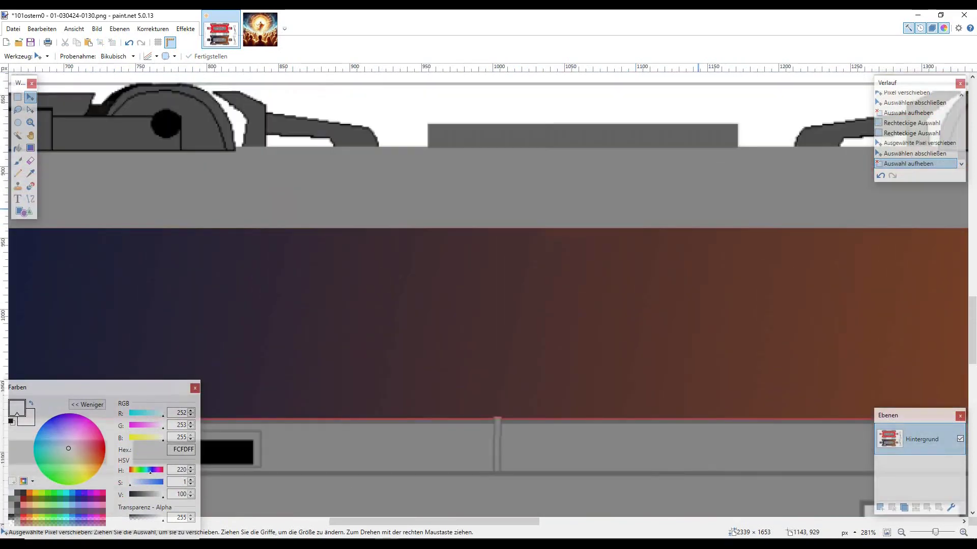
{"action": "scroll", "coordinate": [654, 215], "scroll_direction": "down", "scroll_amount": 4}
{"action": "scroll", "coordinate": [635, 222], "scroll_direction": "down", "scroll_amount": 5}
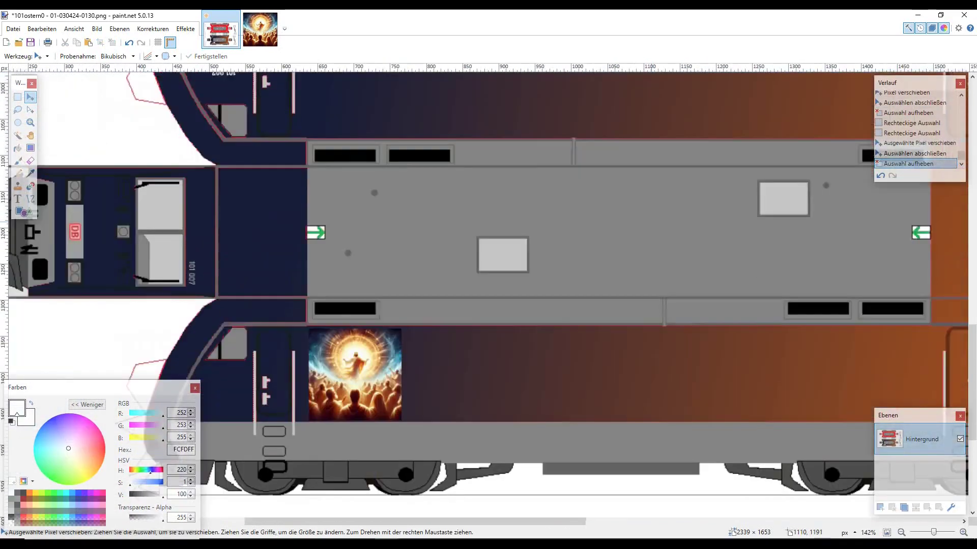
{"action": "scroll", "coordinate": [433, 266], "scroll_direction": "up", "scroll_amount": 3}
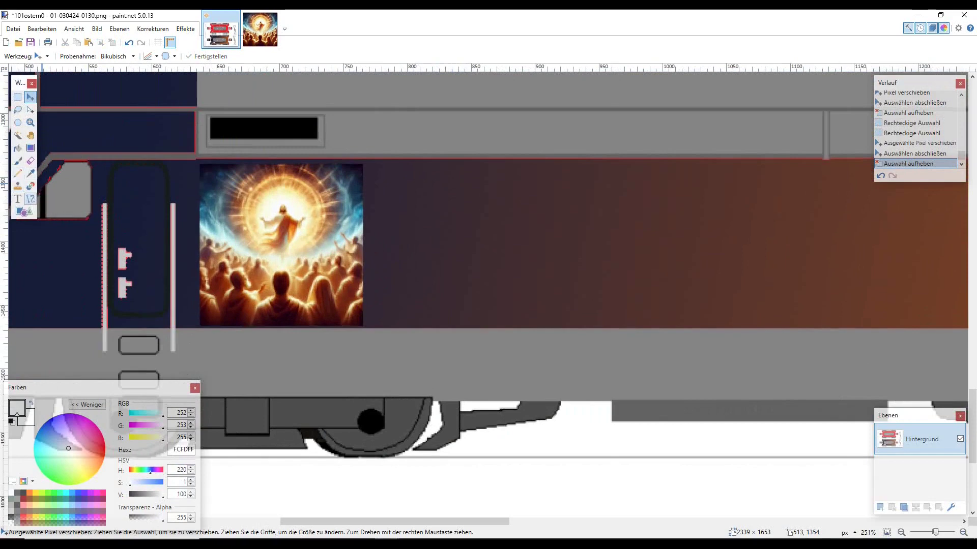
{"action": "left_click", "coordinate": [18, 199]}
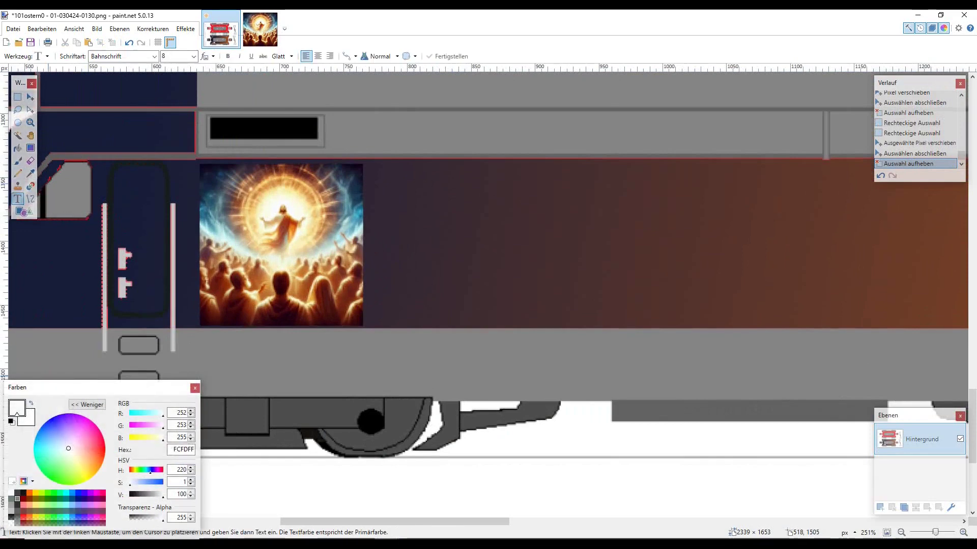
{"action": "left_click_drag", "start_coordinate": [163, 495], "coordinate": [160, 495]}
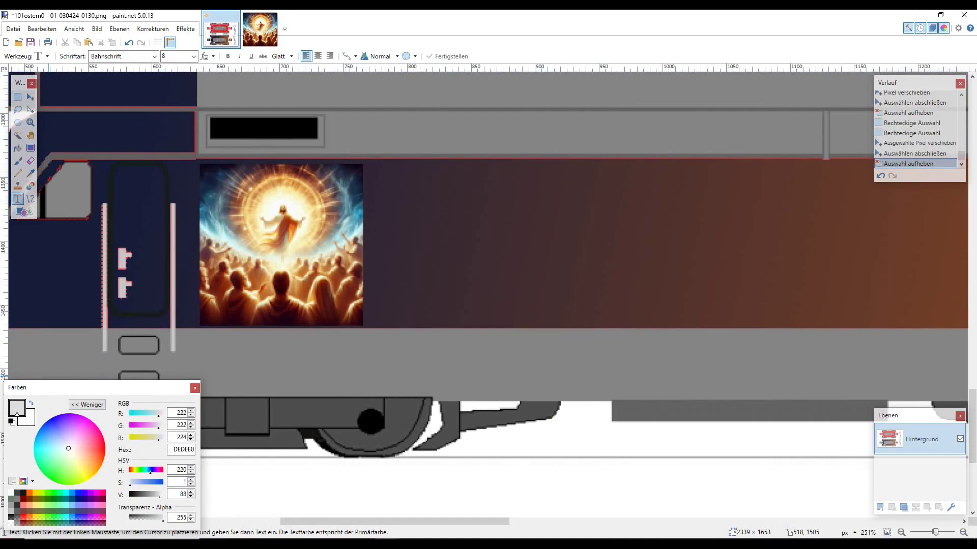
{"action": "scroll", "coordinate": [317, 307], "scroll_direction": "down", "scroll_amount": 5}
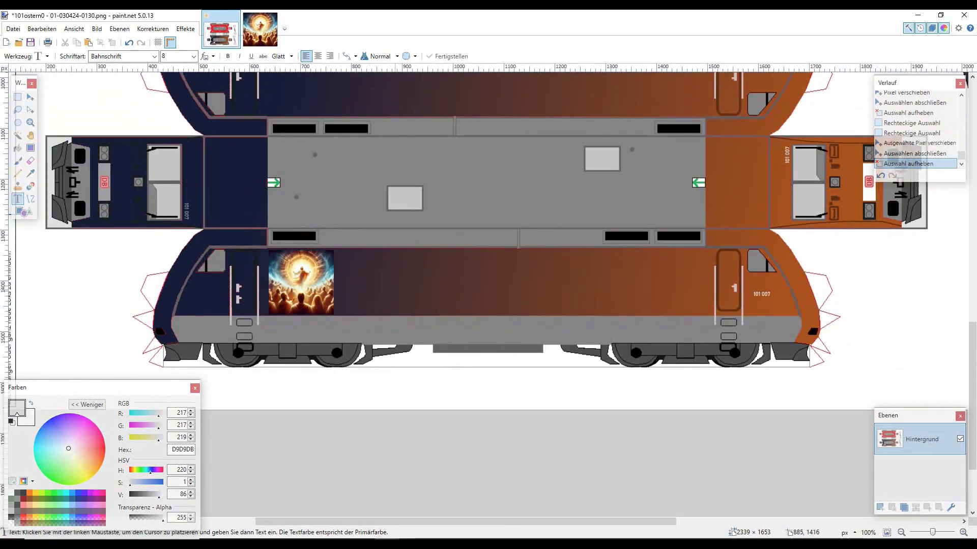
{"action": "scroll", "coordinate": [399, 294], "scroll_direction": "right", "scroll_amount": 3}
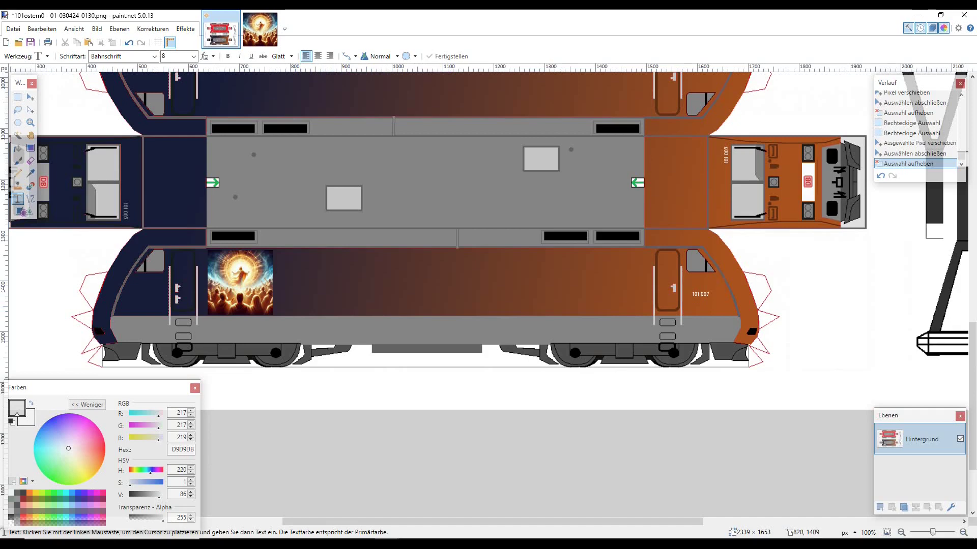
Add the text "Jesus ist auferstanden!" at font size 20 beside the picture and shift it slightly up the side wall
{"action": "left_click", "coordinate": [287, 281]}
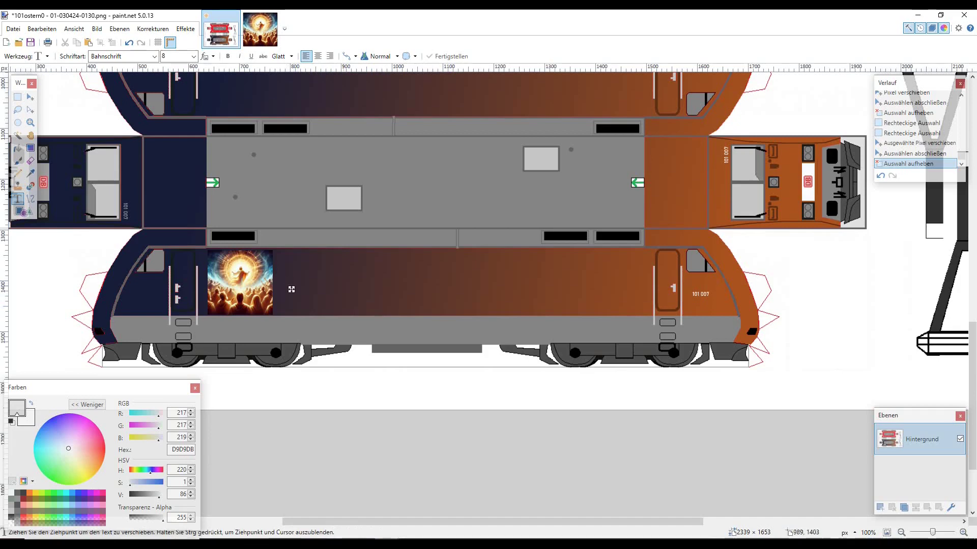
{"action": "left_click", "coordinate": [194, 56]}
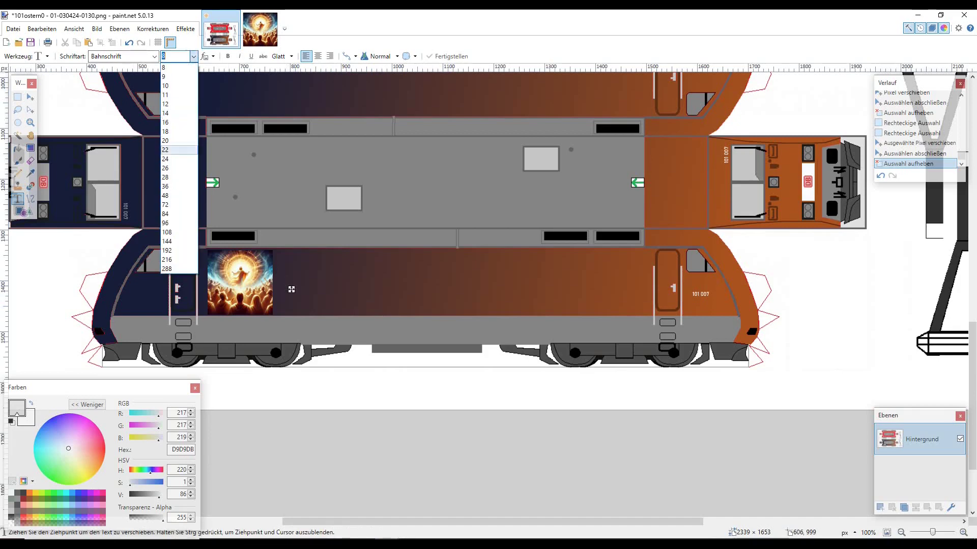
{"action": "left_click", "coordinate": [179, 160]}
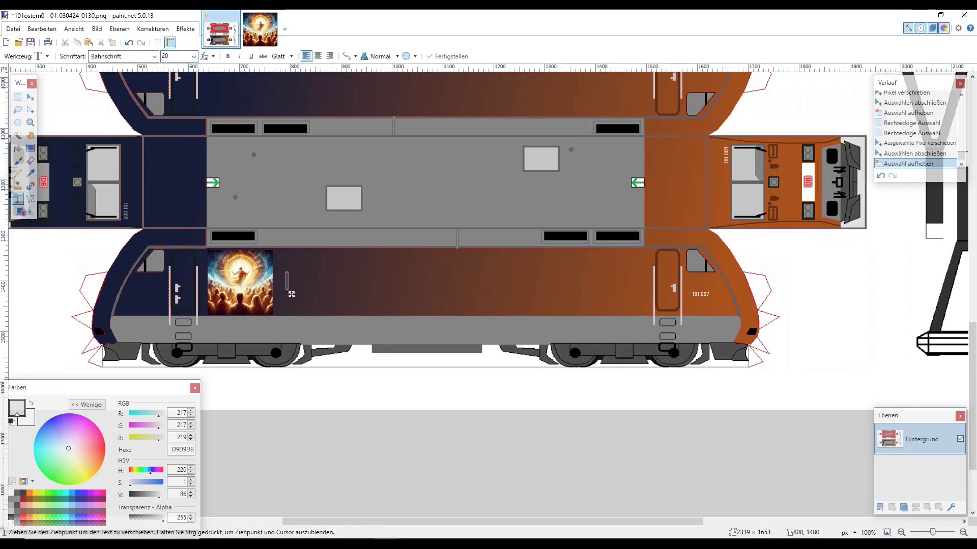
{"action": "type", "text": "Jesus is"}
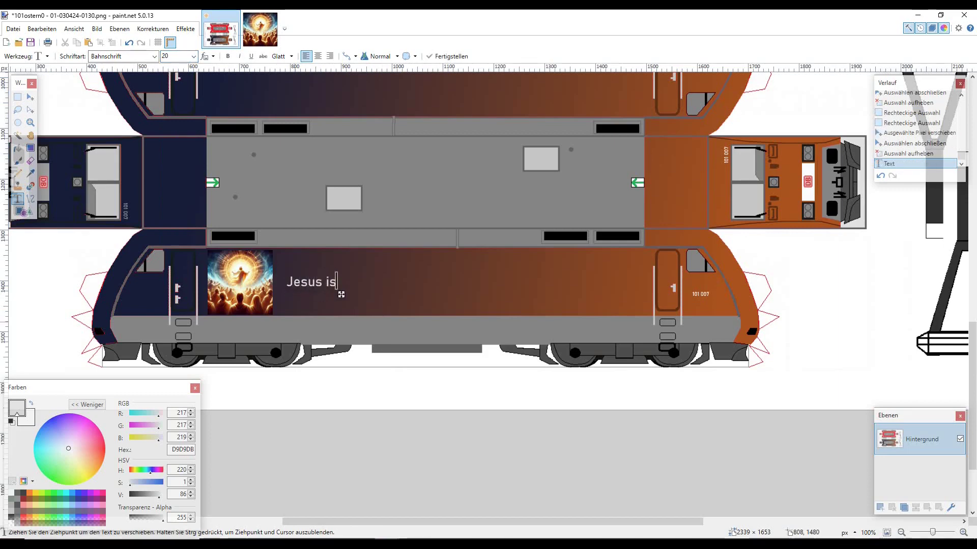
{"action": "type", "text": "t auferstanden!"}
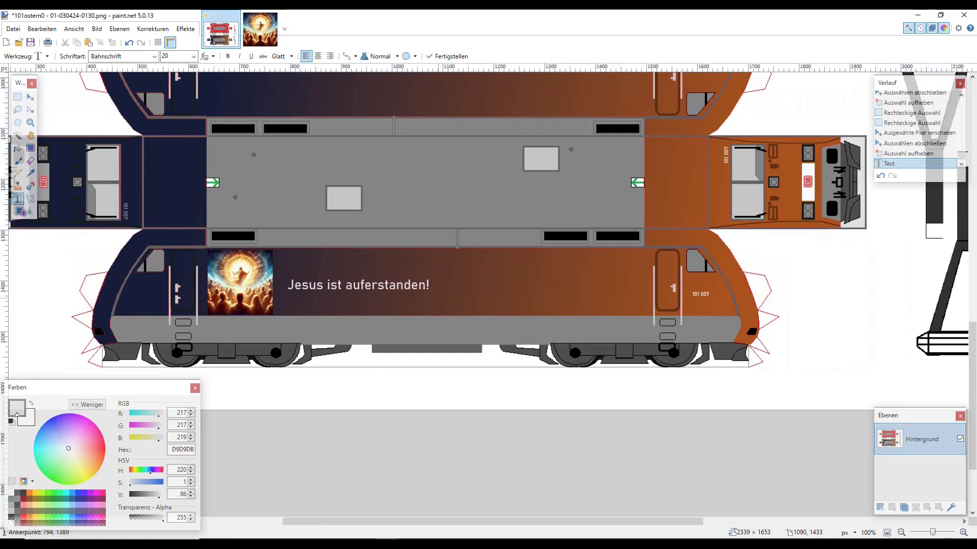
{"action": "left_click_drag", "start_coordinate": [437, 295], "coordinate": [434, 283]}
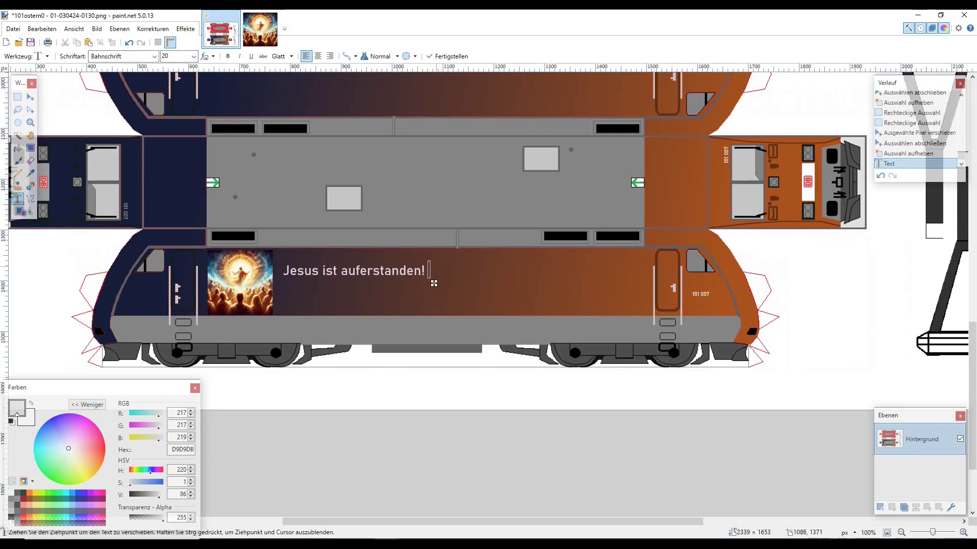
Shorten the lettering to "Jesus", set its font size to 48, and place it at mid-height beside the picture
{"action": "key", "text": "BackSpace"}
{"action": "key", "text": "BackSpace"}
{"action": "key", "text": "BackSpace"}
{"action": "key", "text": "BackSpace"}
{"action": "key", "text": "BackSpace"}
{"action": "key", "text": "BackSpace"}
{"action": "key", "text": "BackSpace"}
{"action": "key", "text": "BackSpace"}
{"action": "key", "text": "BackSpace"}
{"action": "key", "text": "BackSpace"}
{"action": "key", "text": "BackSpace"}
{"action": "key", "text": "BackSpace"}
{"action": "key", "text": "BackSpace"}
{"action": "key", "text": "BackSpace"}
{"action": "key", "text": "BackSpace"}
{"action": "key", "text": "BackSpace"}
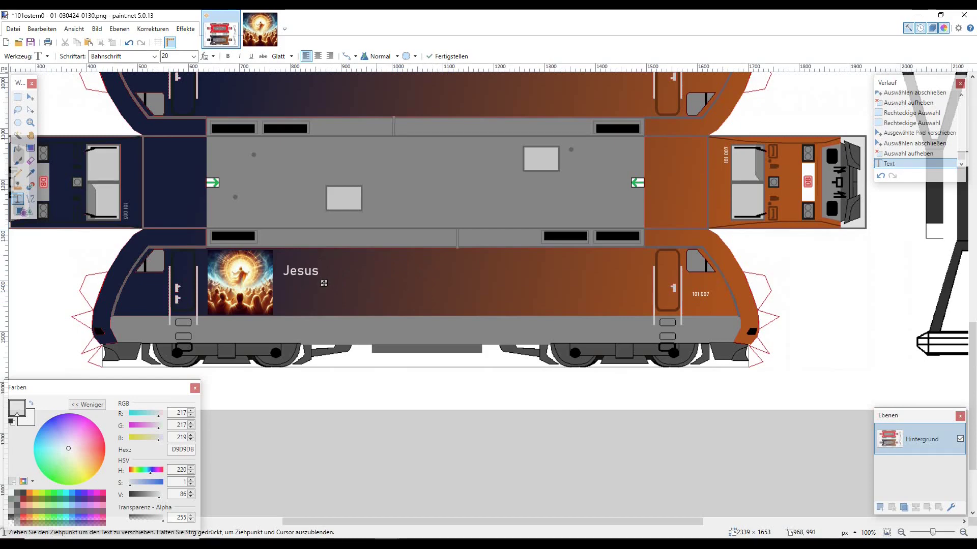
{"action": "left_click", "coordinate": [194, 56]}
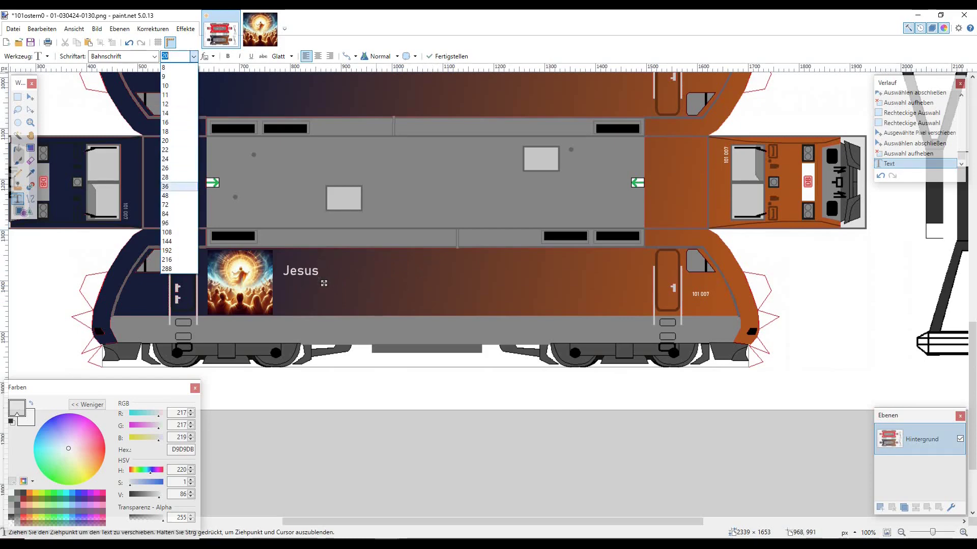
{"action": "left_click", "coordinate": [168, 195]}
{"action": "left_click_drag", "start_coordinate": [374, 294], "coordinate": [380, 304]}
{"action": "left_click", "coordinate": [440, 241]}
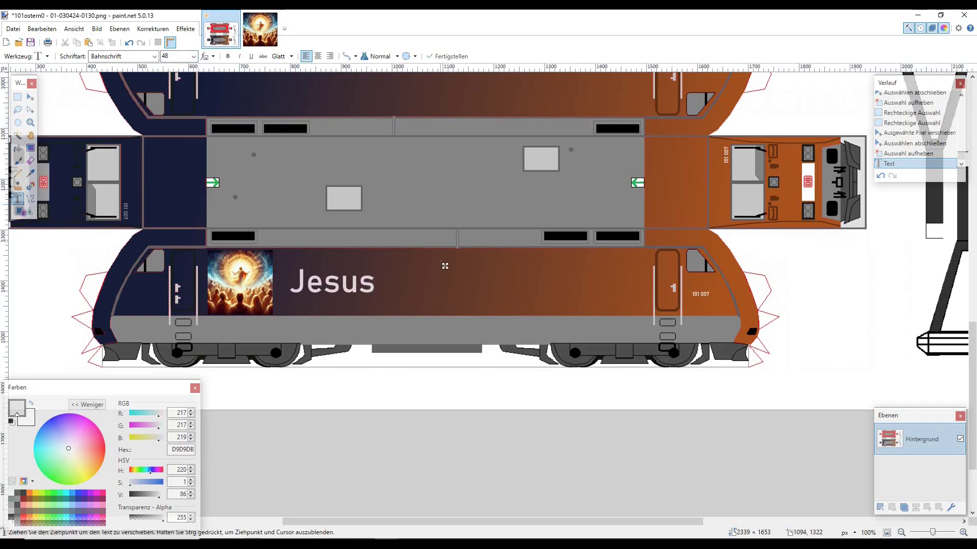
Add the separate word "ist" after "Jesus", reduce it to font size 20, and align it with the lettering
{"action": "left_click", "coordinate": [399, 283]}
{"action": "type", "text": "ist"}
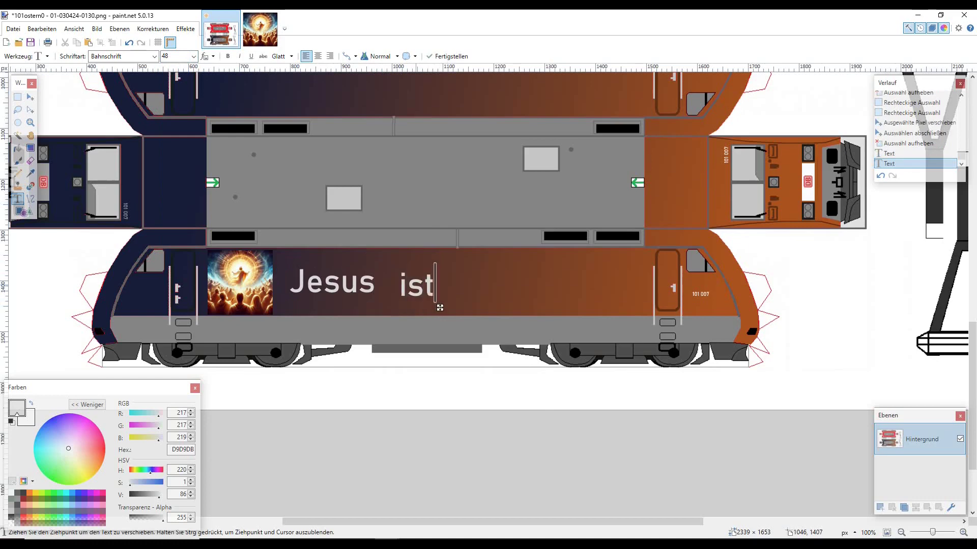
{"action": "left_click", "coordinate": [194, 56]}
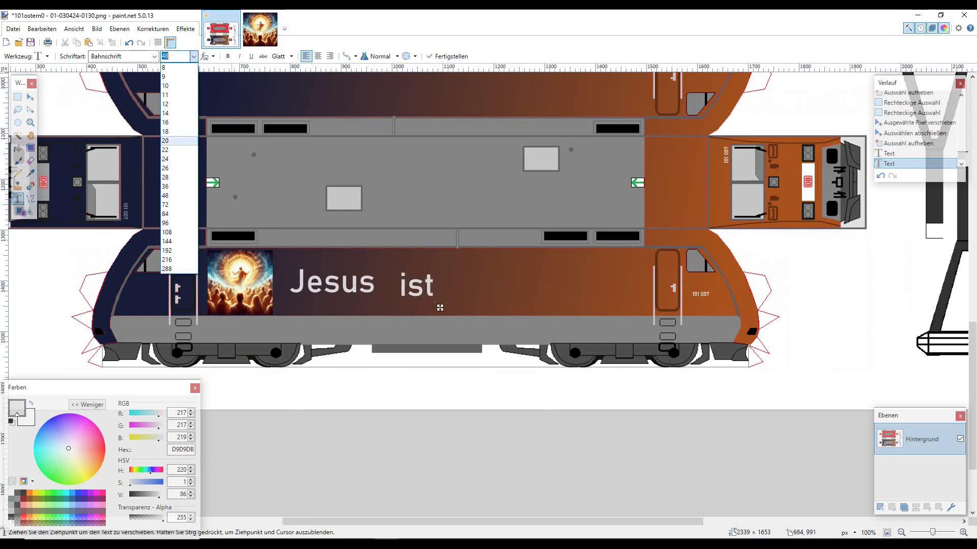
{"action": "left_click", "coordinate": [168, 141]}
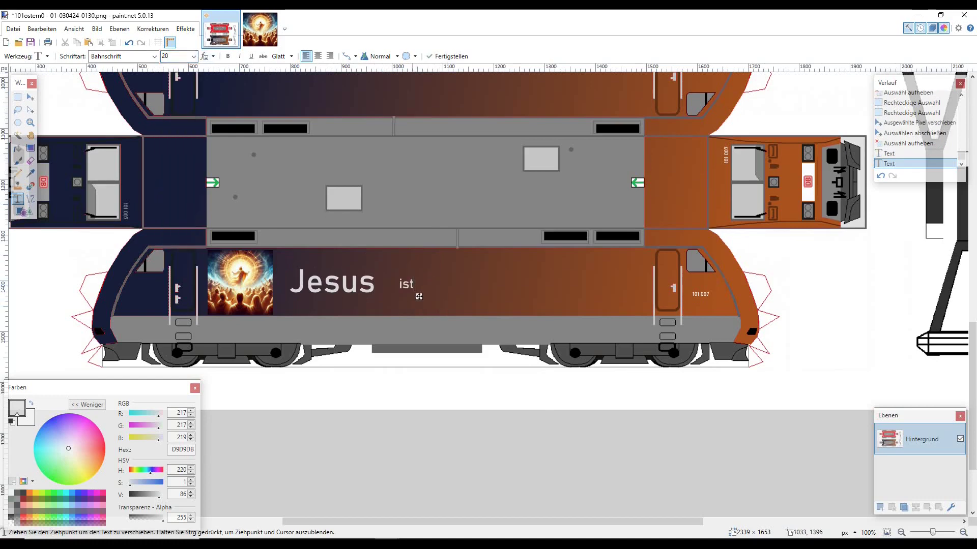
{"action": "left_click_drag", "start_coordinate": [419, 304], "coordinate": [418, 305]}
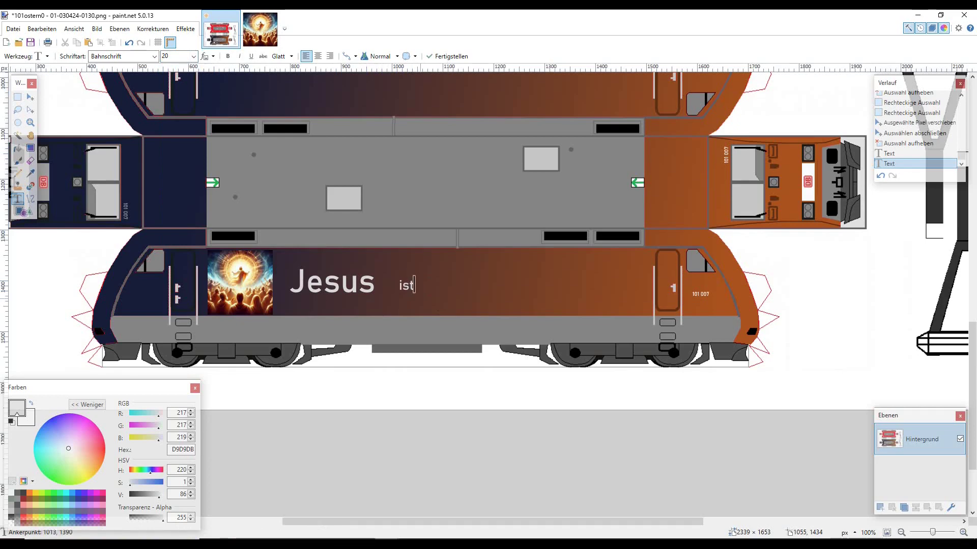
{"action": "left_click", "coordinate": [399, 220]}
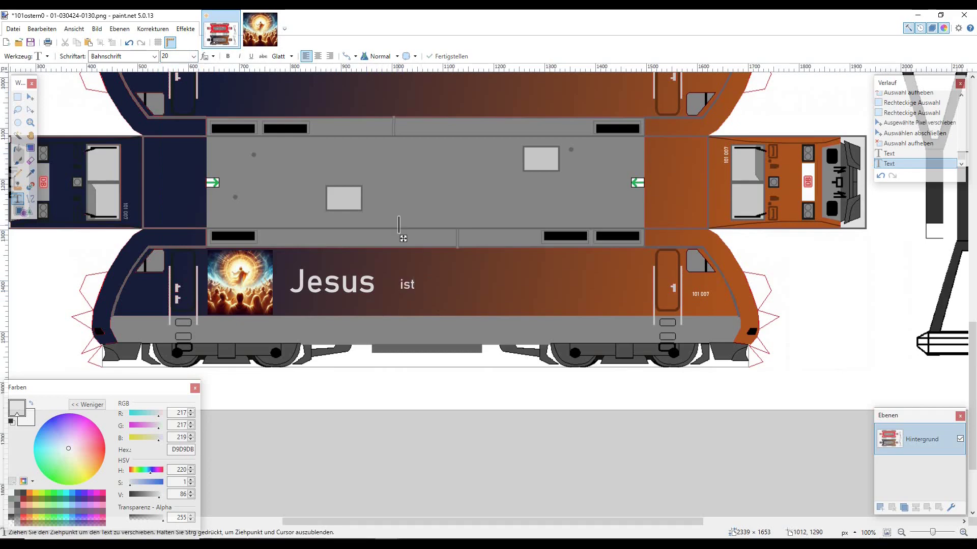
Add the separate bold word "auferstanden!" after "ist" on the lower side wall
{"action": "left_click", "coordinate": [446, 282]}
{"action": "left_click", "coordinate": [228, 56]}
{"action": "type", "text": "a"}
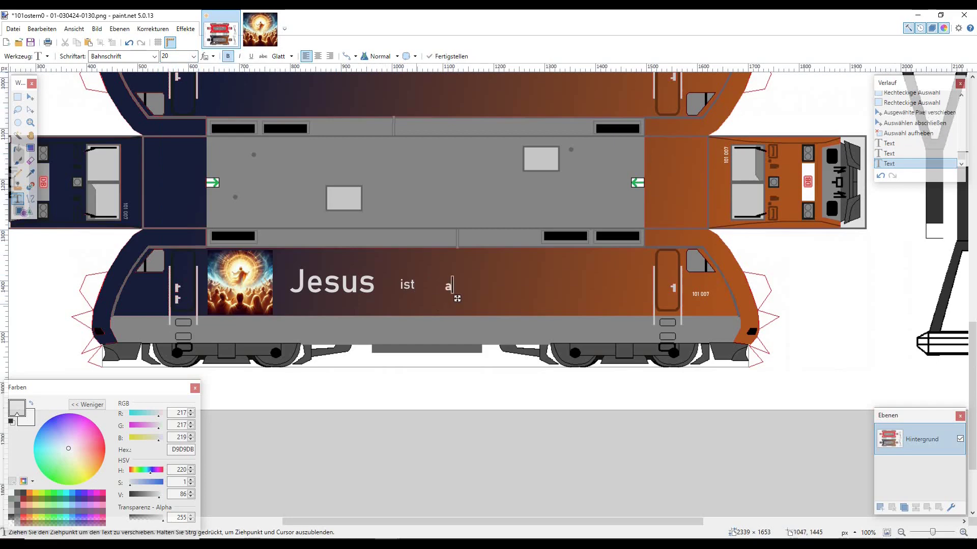
{"action": "type", "text": "uferstanden!"}
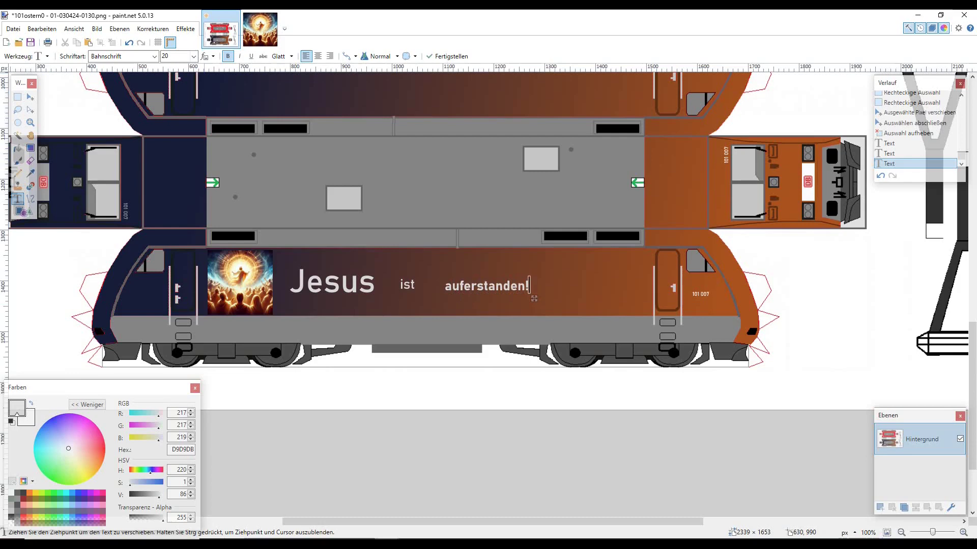
Enlarge "auferstanden!" to font size 48 and shift it slightly up to line up with the other words
{"action": "left_click", "coordinate": [193, 56]}
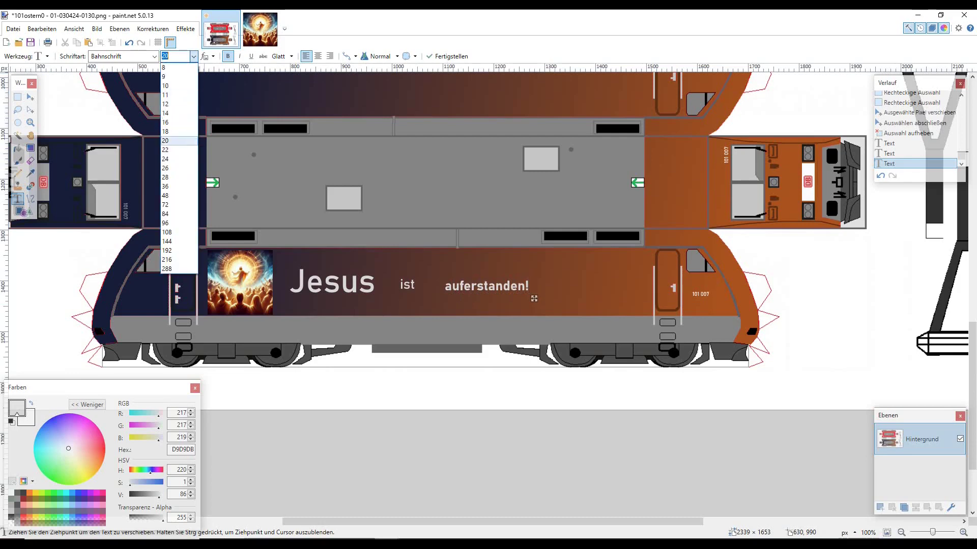
{"action": "left_click", "coordinate": [173, 204]}
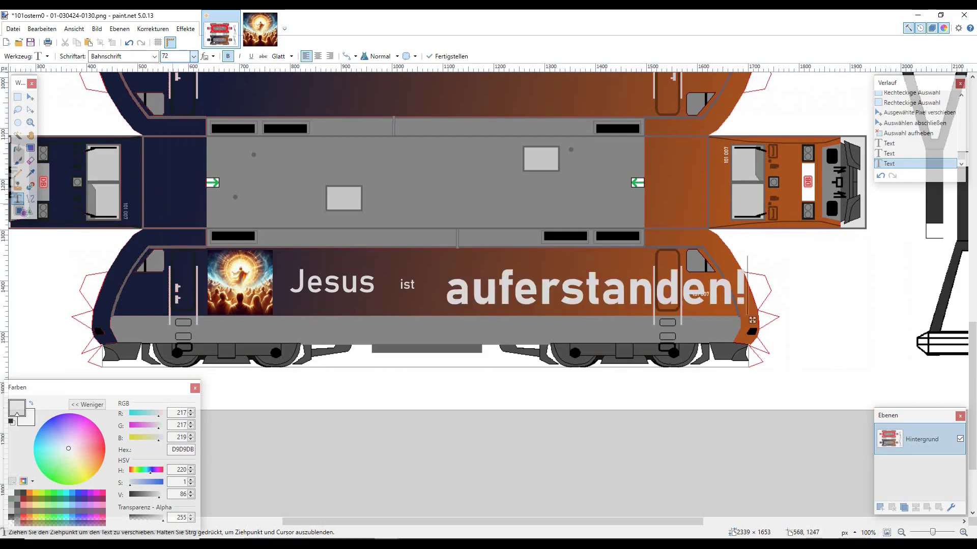
{"action": "left_click", "coordinate": [193, 56]}
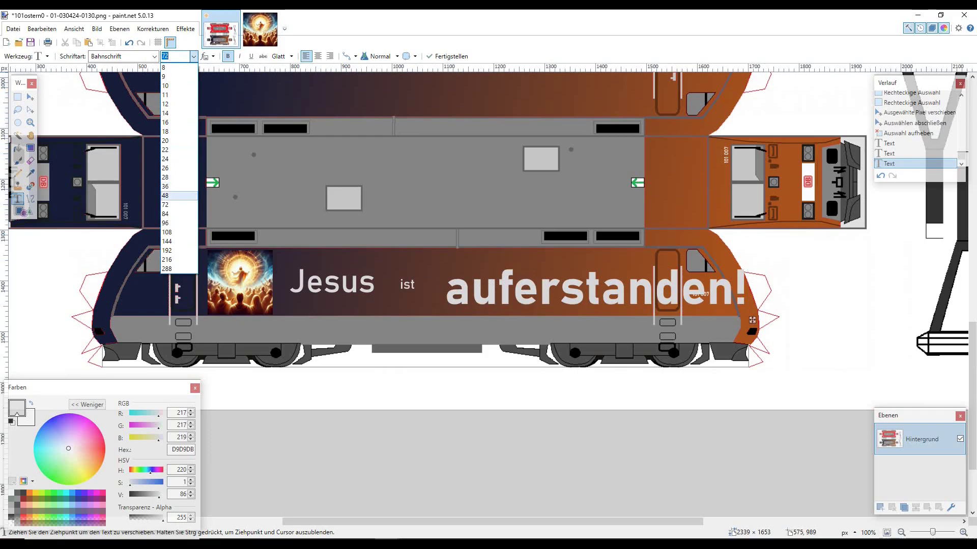
{"action": "left_click", "coordinate": [173, 186]}
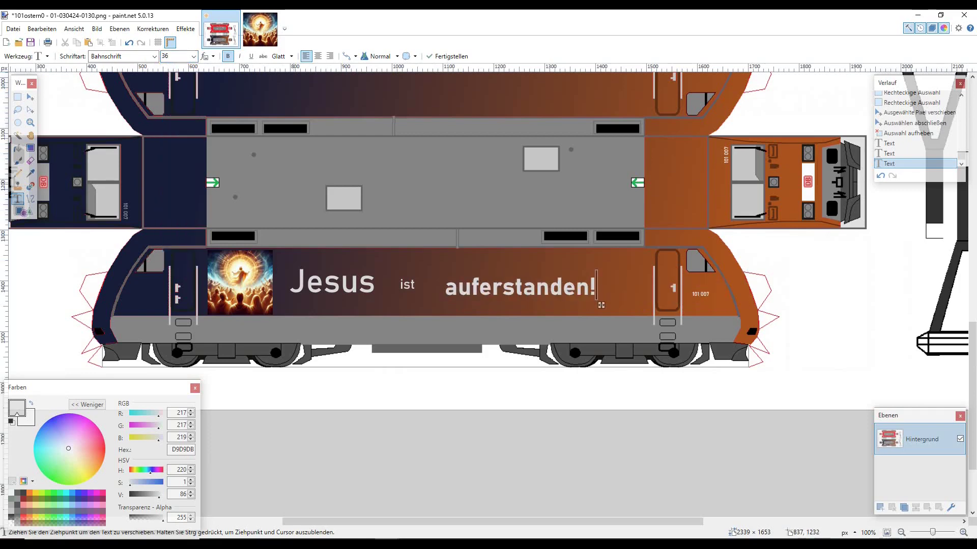
{"action": "left_click", "coordinate": [193, 56]}
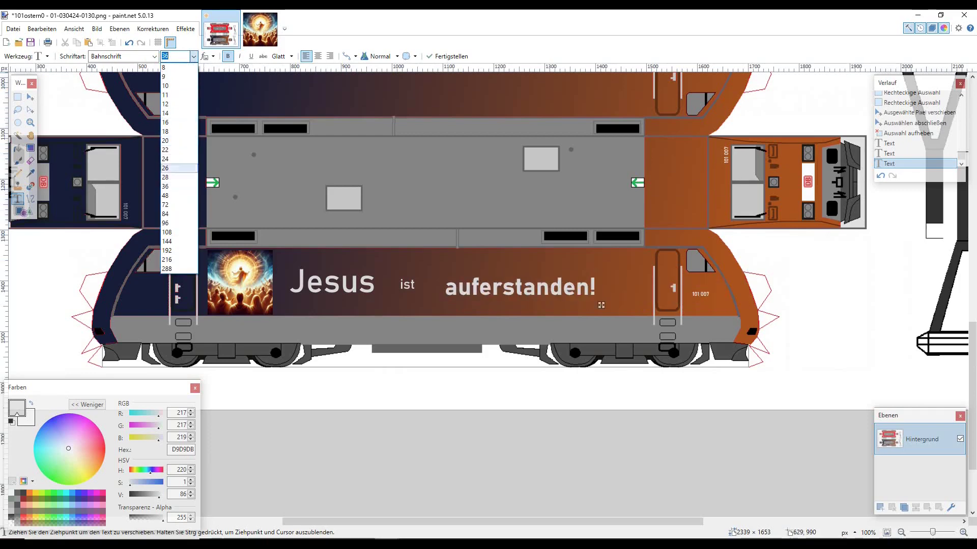
{"action": "left_click", "coordinate": [173, 195]}
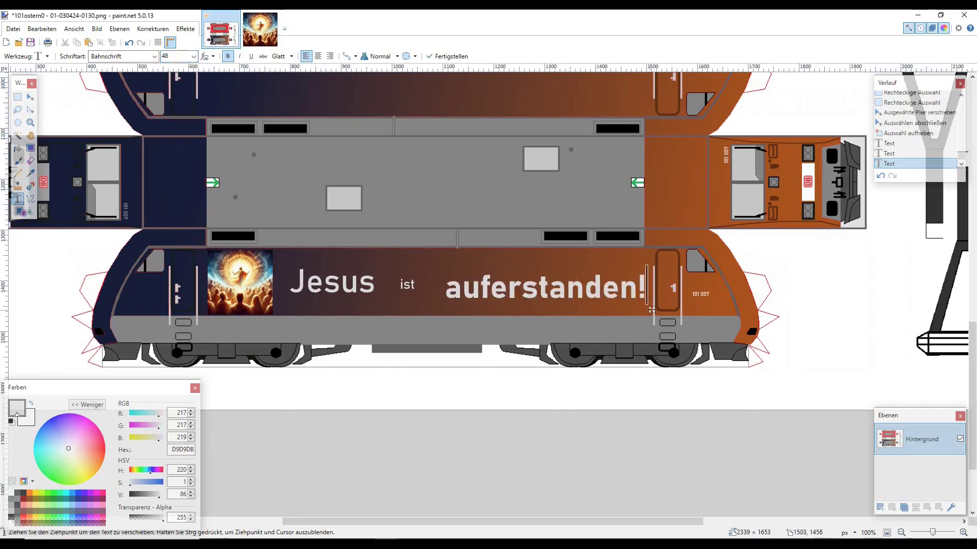
{"action": "left_click_drag", "start_coordinate": [651, 310], "coordinate": [649, 307]}
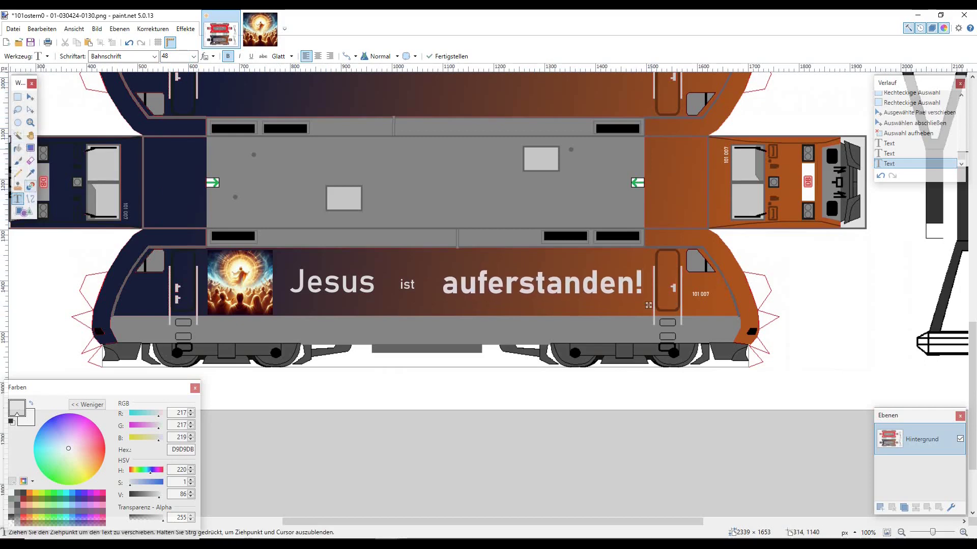
Try a slanted underline about 358 px long beneath "auferstanden!" with brush size 9, and undo it
{"action": "left_click", "coordinate": [31, 198]}
{"action": "left_click_drag", "start_coordinate": [453, 309], "coordinate": [635, 299]}
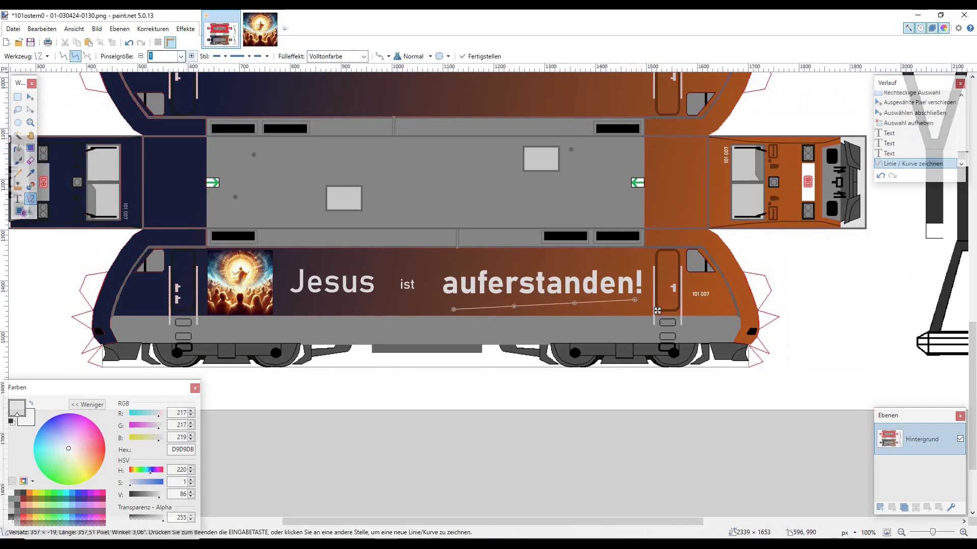
{"action": "type", "text": "5"}
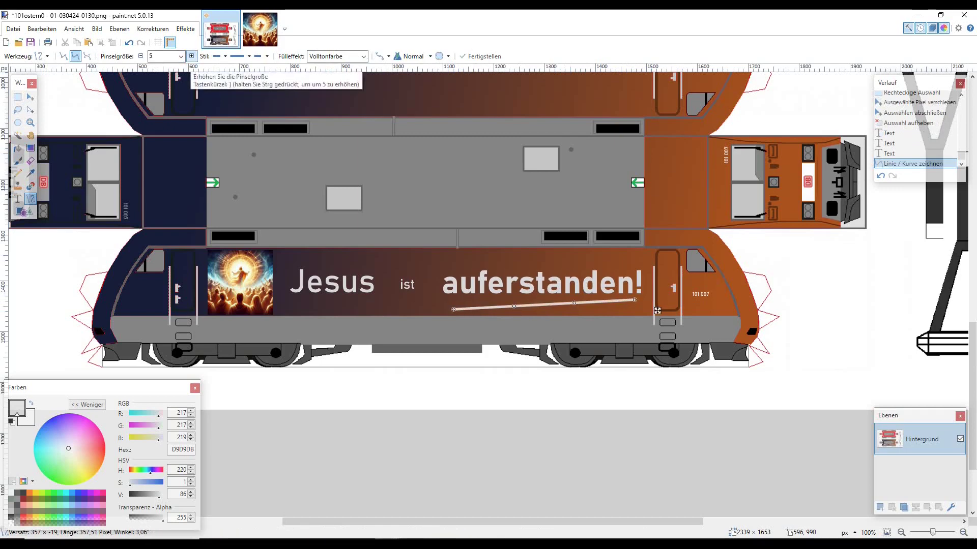
{"action": "left_click", "coordinate": [191, 56]}
{"action": "left_click", "coordinate": [191, 56]}
{"action": "left_click", "coordinate": [191, 56]}
{"action": "left_click", "coordinate": [191, 56]}
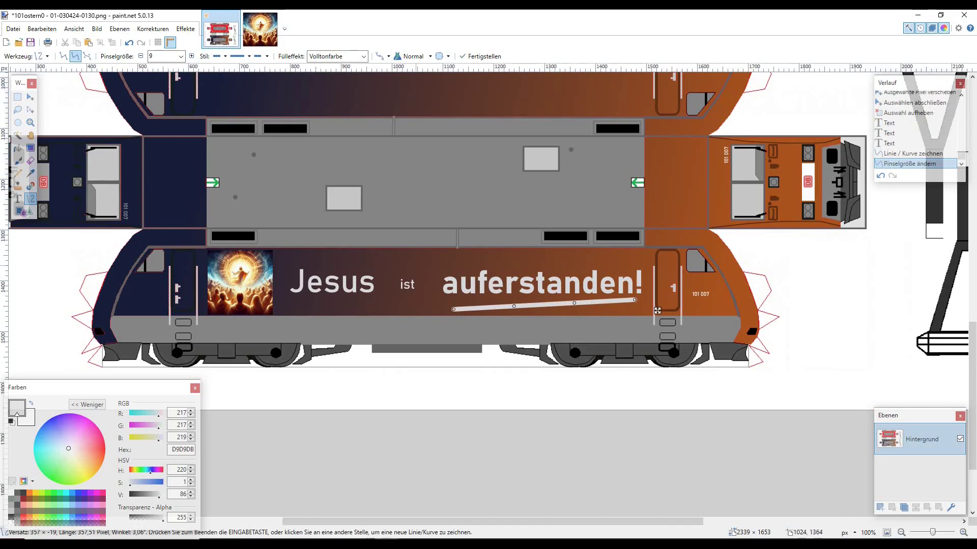
{"action": "key", "text": "ctrl+z"}
{"action": "key", "text": "ctrl+z"}
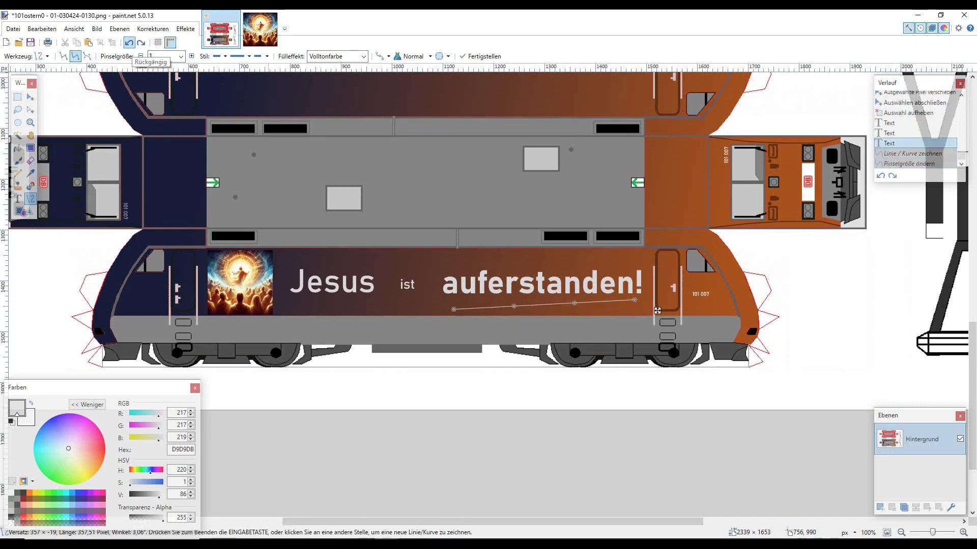
Underline "auferstanden!" with a nearly horizontal line about 368 px long at brush size 9, and extend its start slightly beyond the first letter
{"action": "left_click_drag", "start_coordinate": [449, 303], "coordinate": [636, 301]}
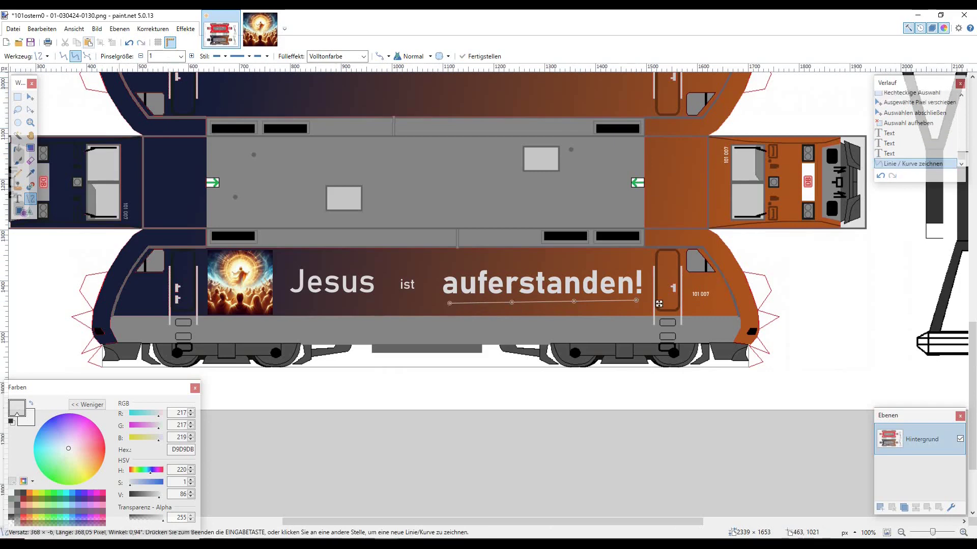
{"action": "left_click", "coordinate": [192, 57]}
{"action": "left_click", "coordinate": [191, 57]}
{"action": "left_click", "coordinate": [191, 57]}
{"action": "left_click", "coordinate": [191, 57]}
{"action": "left_click", "coordinate": [191, 57]}
{"action": "left_click", "coordinate": [191, 57]}
{"action": "left_click", "coordinate": [191, 56]}
{"action": "left_click", "coordinate": [192, 56]}
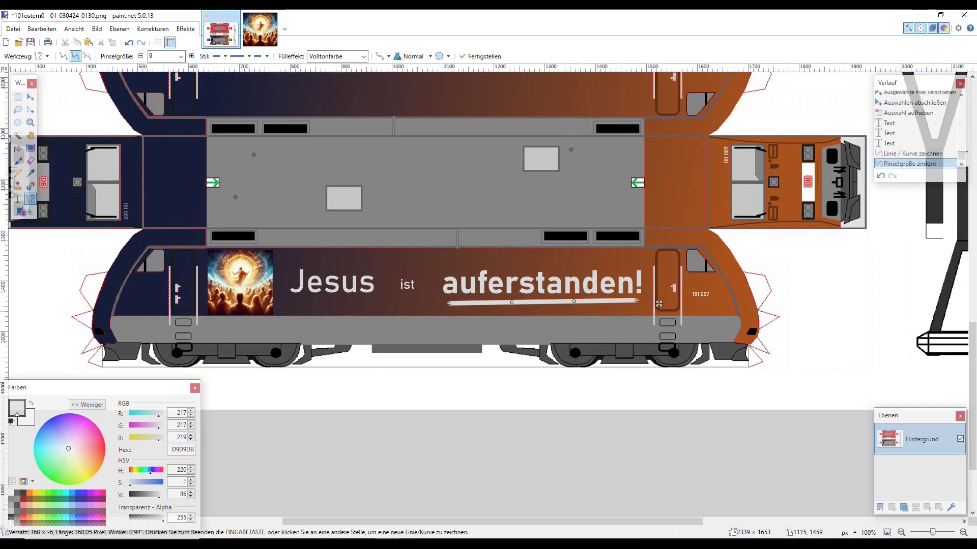
{"action": "left_click_drag", "start_coordinate": [449, 303], "coordinate": [441, 304]}
{"action": "left_click", "coordinate": [386, 216]}
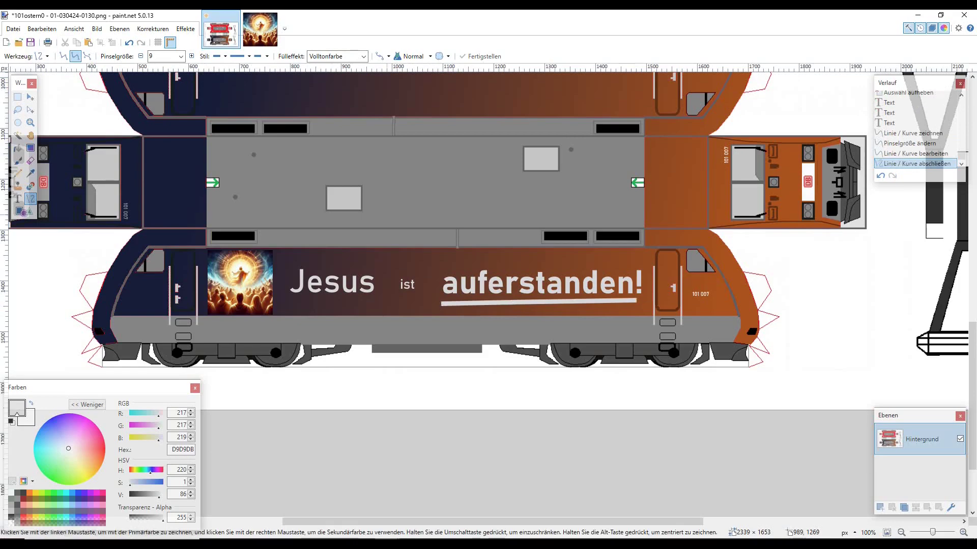
Rotate the whole image by 180° so the opposite side wall of the gradient locomotive is upright
{"action": "scroll", "coordinate": [387, 216], "scroll_direction": "down", "scroll_amount": 2}
{"action": "scroll", "coordinate": [333, 270], "scroll_direction": "up", "scroll_amount": 3}
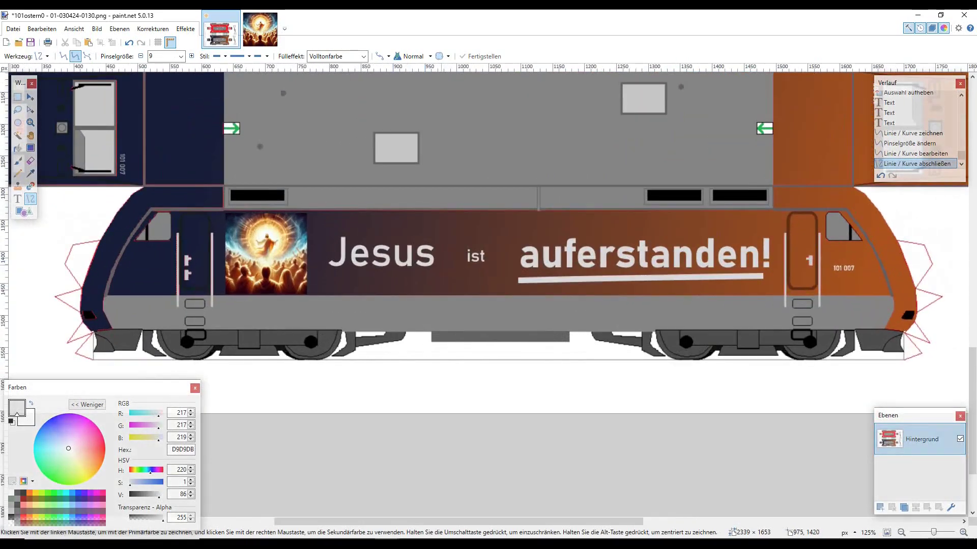
{"action": "key", "text": "ctrl+minus"}
{"action": "key", "text": "ctrl+minus"}
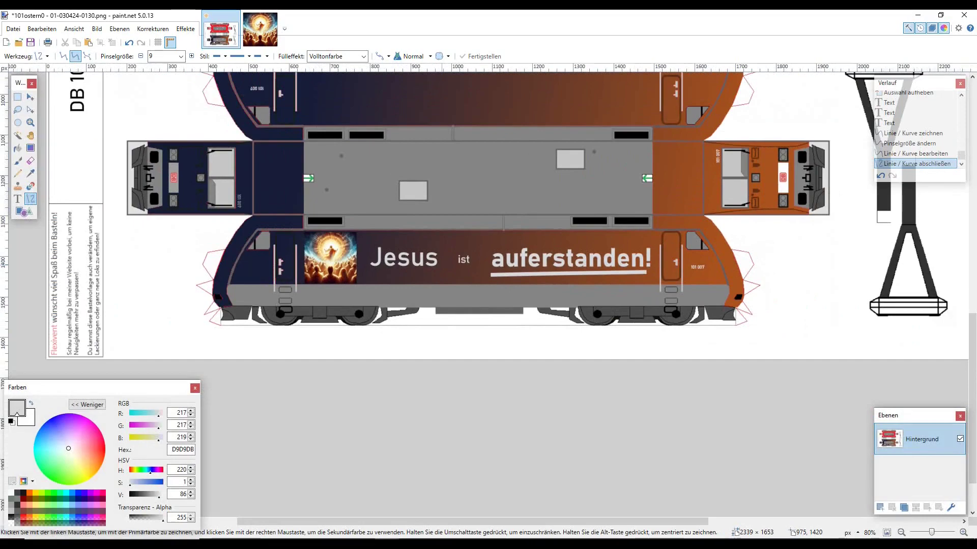
{"action": "scroll", "coordinate": [470, 263], "scroll_direction": "down", "scroll_amount": 2}
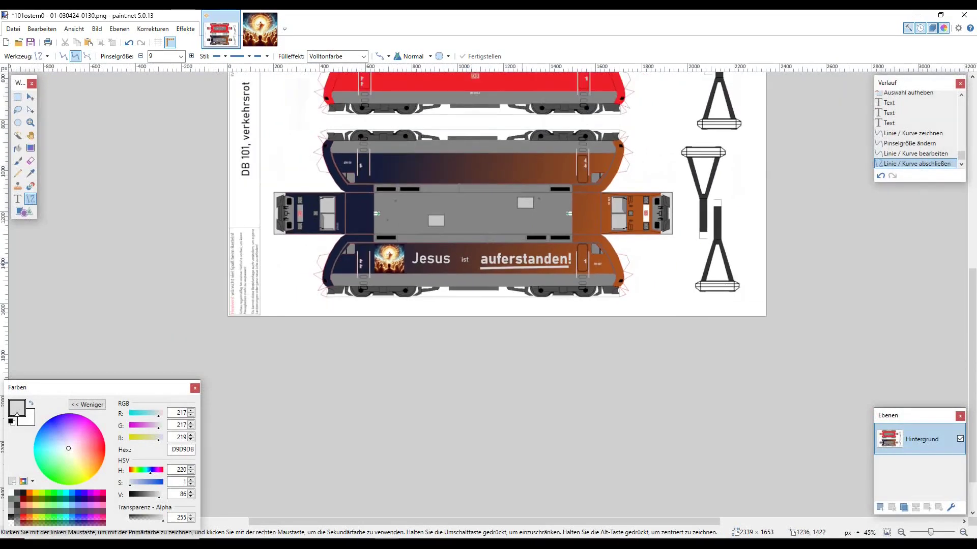
{"action": "scroll", "coordinate": [512, 268], "scroll_direction": "up", "scroll_amount": 2}
{"action": "left_click", "coordinate": [13, 28]}
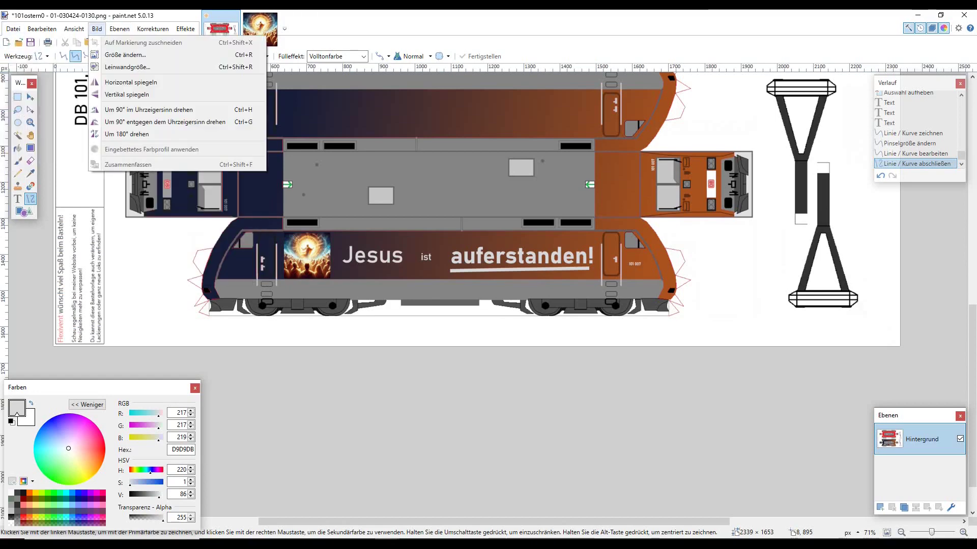
{"action": "left_click", "coordinate": [126, 133]}
Add "Jesus" in non-bold size 48 at mid-height on the orange part of the blank side wall
{"action": "scroll", "coordinate": [555, 237], "scroll_direction": "up", "scroll_amount": 5}
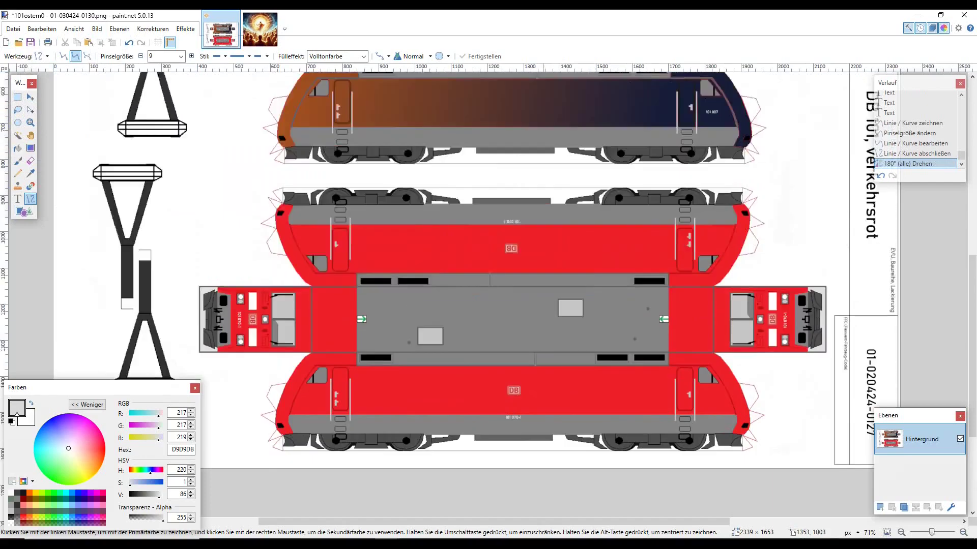
{"action": "scroll", "coordinate": [514, 368], "scroll_direction": "up", "scroll_amount": 3}
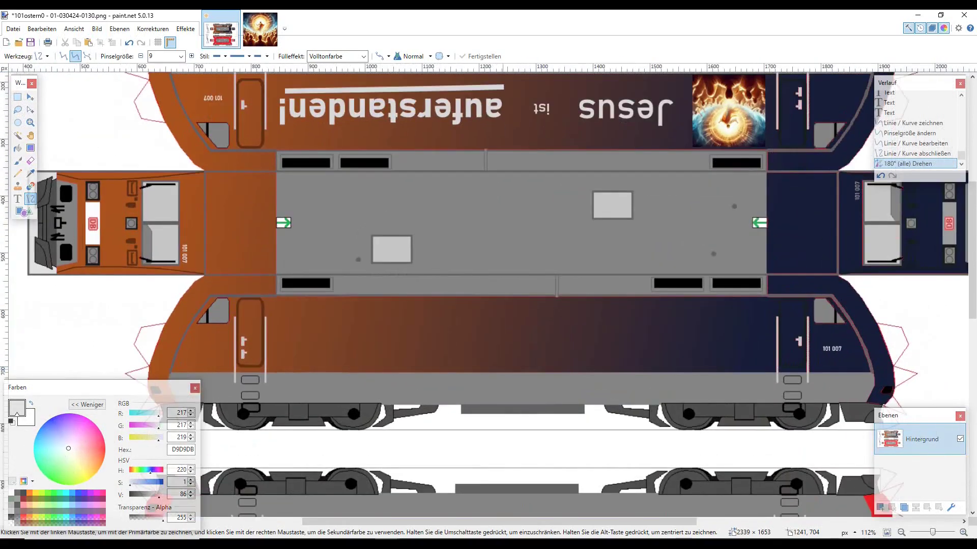
{"action": "scroll", "coordinate": [489, 371], "scroll_direction": "up", "scroll_amount": 1}
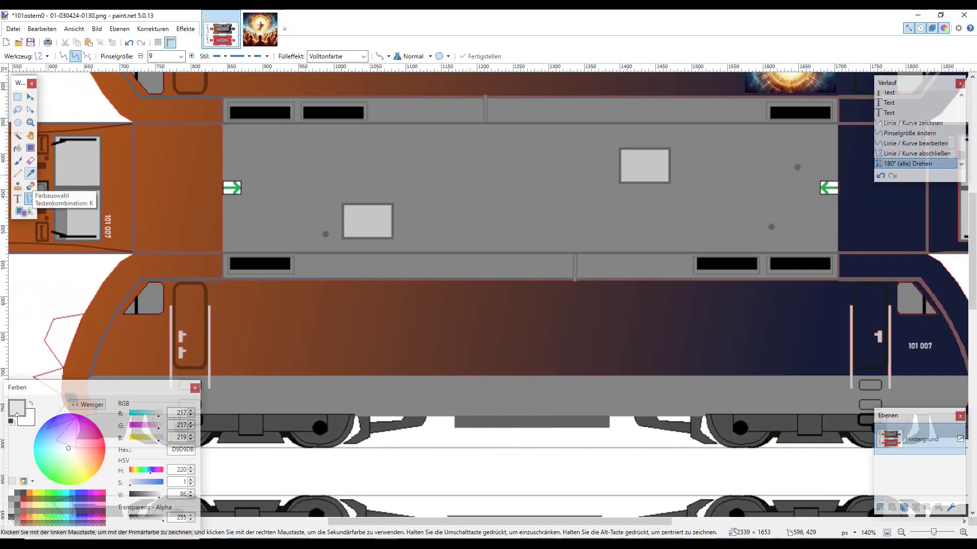
{"action": "left_click", "coordinate": [18, 199]}
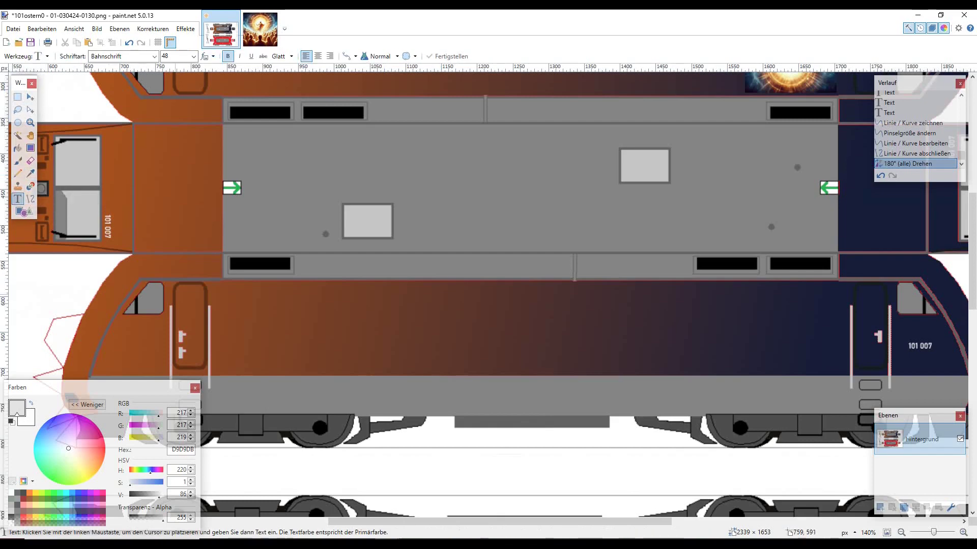
{"action": "left_click", "coordinate": [261, 293]}
{"action": "type", "text": "Jesus"}
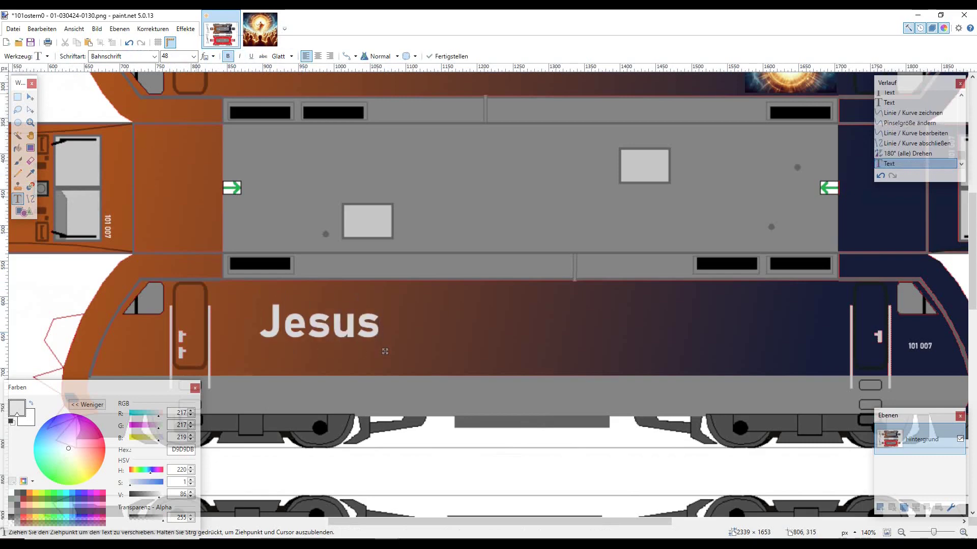
{"action": "key", "text": "ctrl+b"}
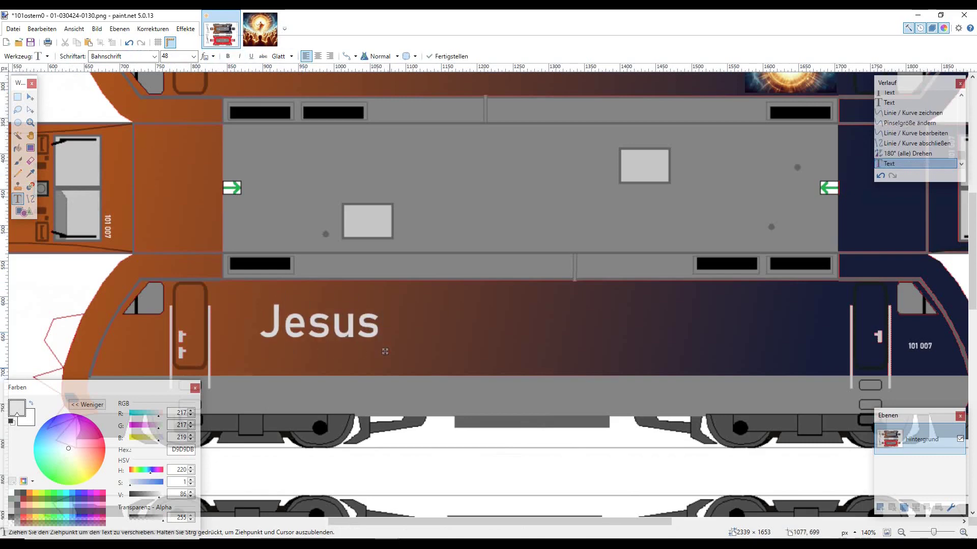
{"action": "left_click_drag", "start_coordinate": [385, 351], "coordinate": [404, 362]}
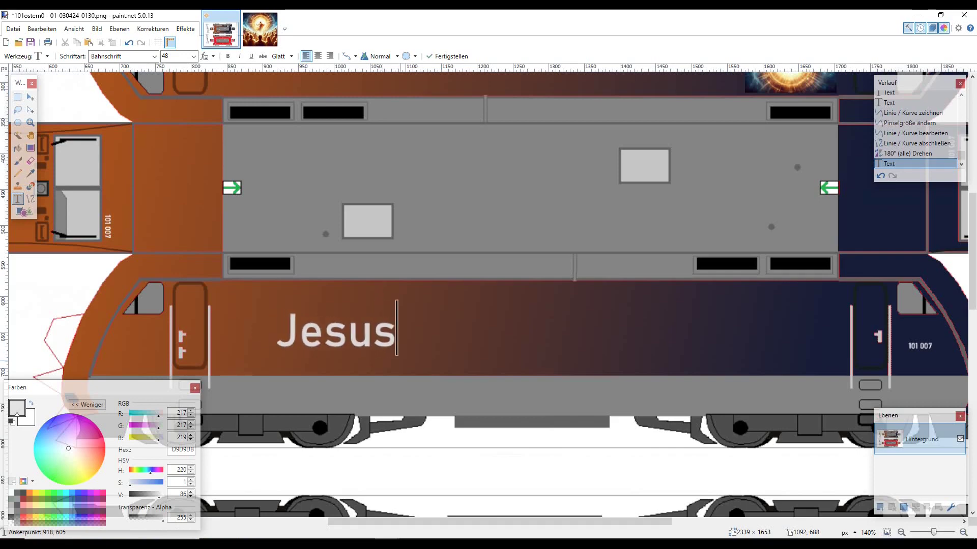
Add the separate word "ist" at font size 22 and place it close after "Jesus" at mid-height
{"action": "type", "text": "ist"}
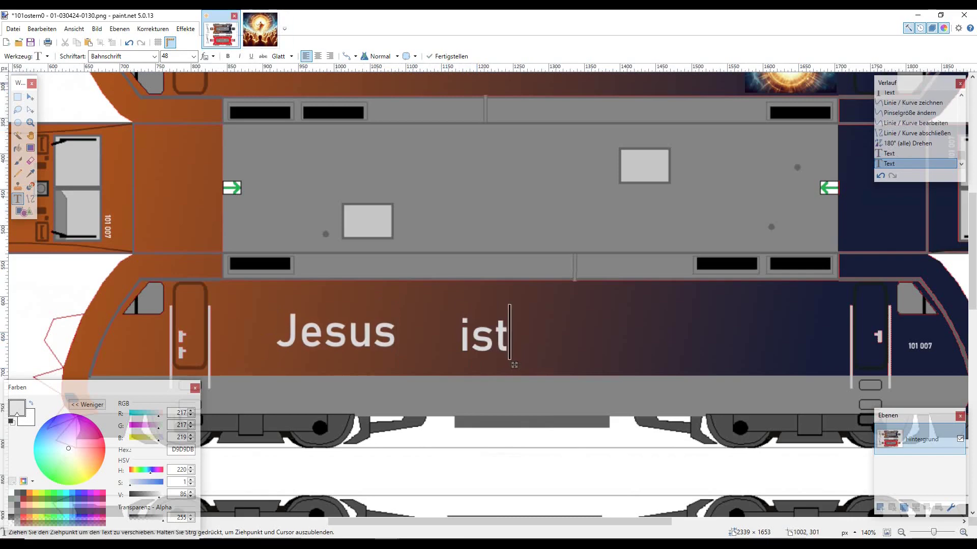
{"action": "left_click", "coordinate": [193, 56]}
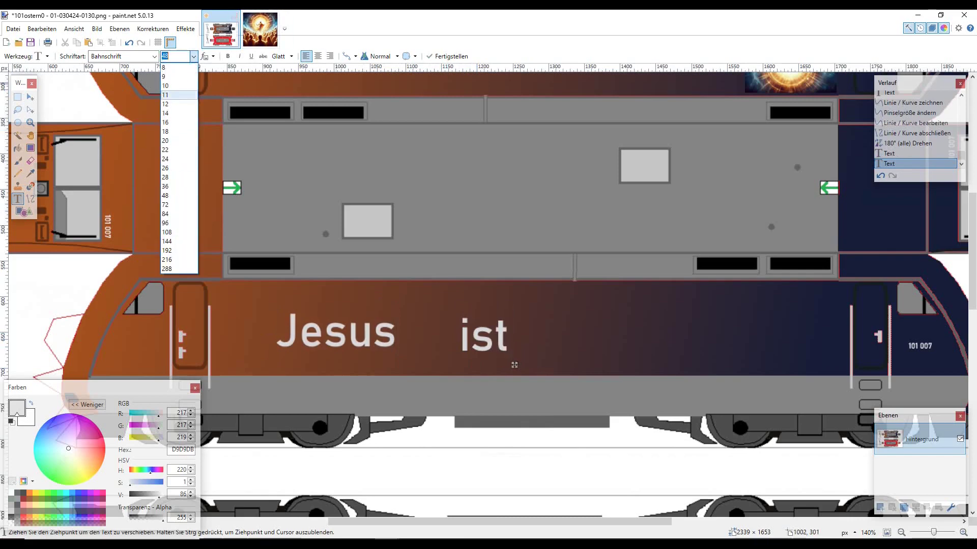
{"action": "left_click", "coordinate": [173, 149]}
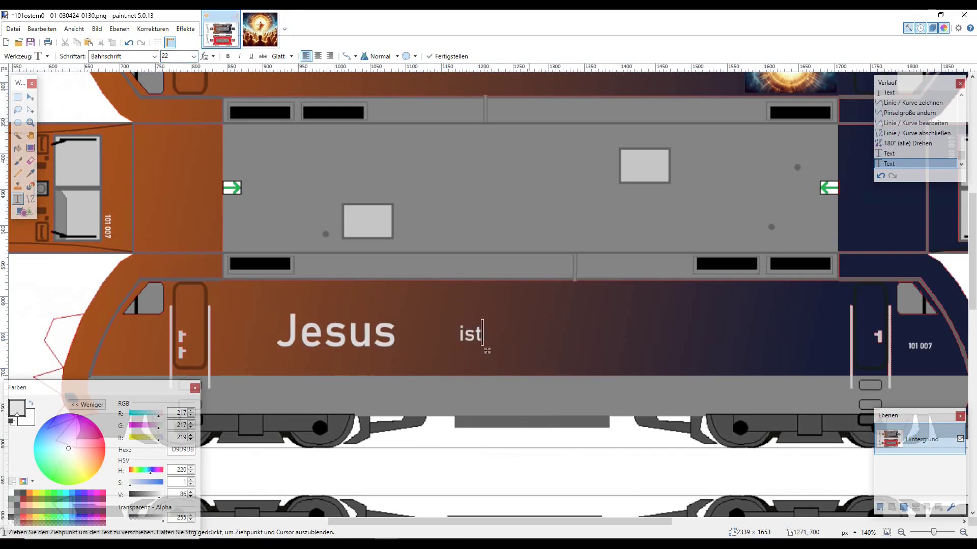
{"action": "left_click_drag", "start_coordinate": [487, 350], "coordinate": [492, 354]}
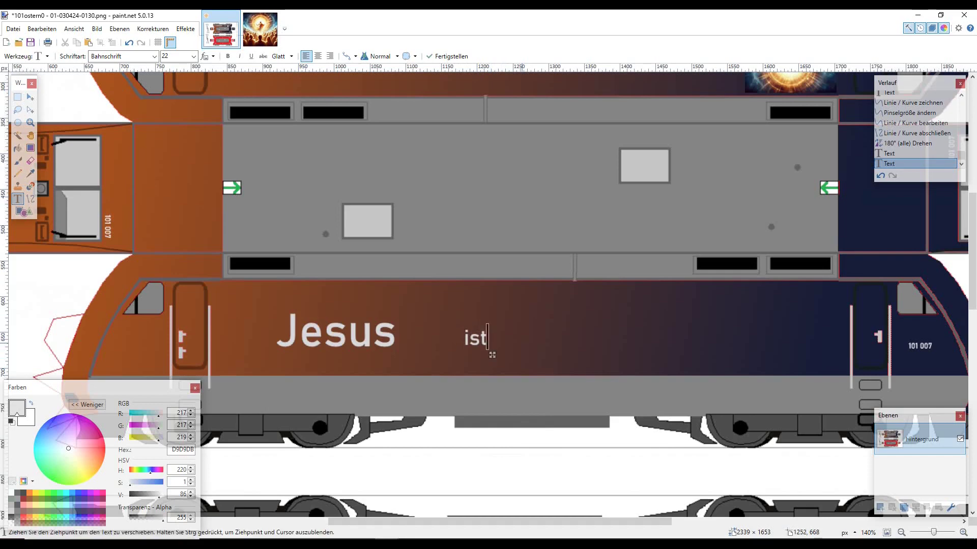
{"action": "left_click_drag", "start_coordinate": [492, 355], "coordinate": [465, 353]}
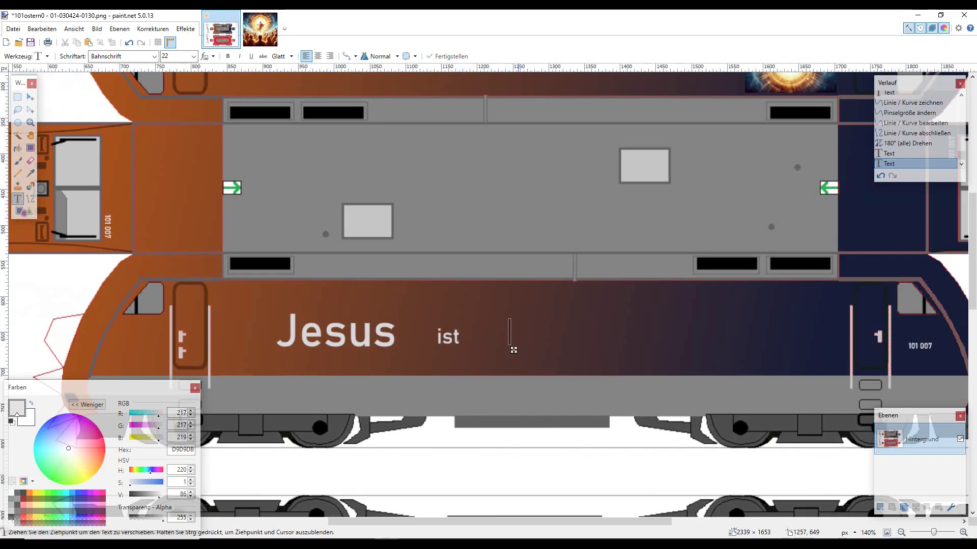
Add the bold word "auferstanden!" after "ist" on this side wall and set its font size to 48
{"action": "type", "text": "auferstanden!"}
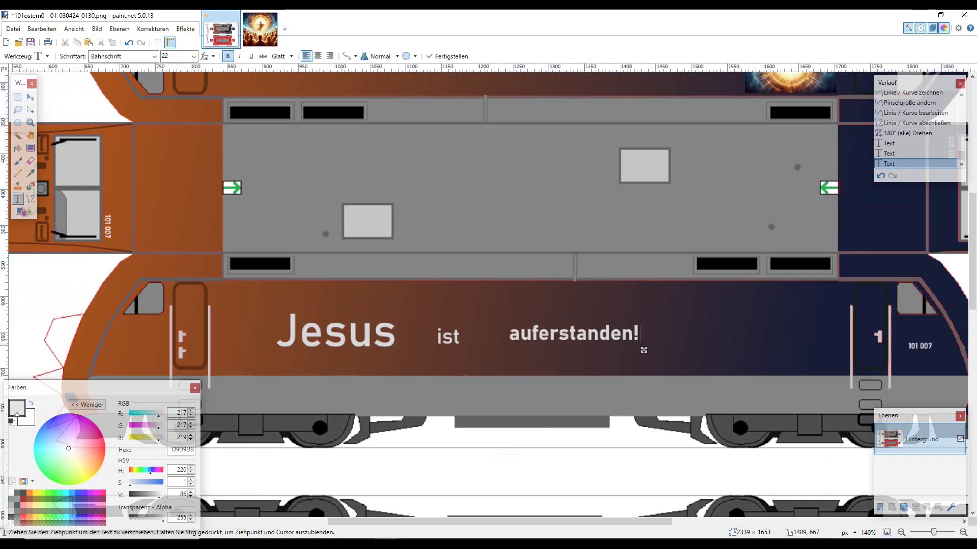
{"action": "left_click", "coordinate": [193, 57]}
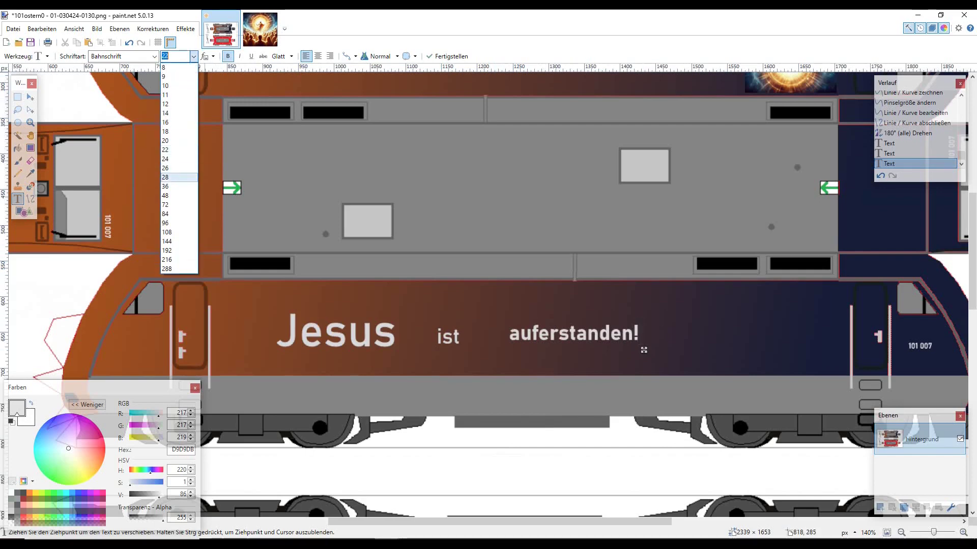
{"action": "left_click", "coordinate": [176, 196]}
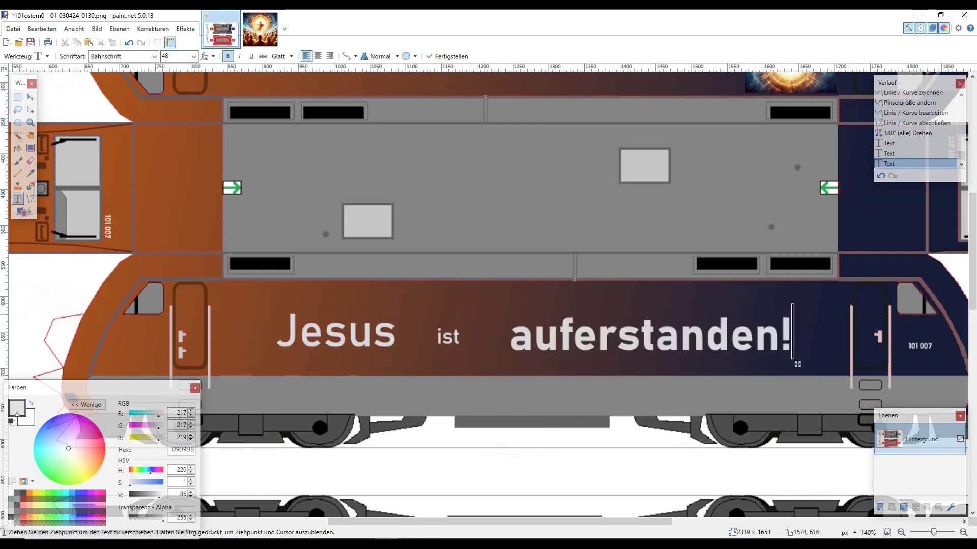
Move "auferstanden!" onto a second line below "Jesus ist", overlapping the grey stripe, and finish the text
{"action": "left_click_drag", "start_coordinate": [797, 364], "coordinate": [650, 403]}
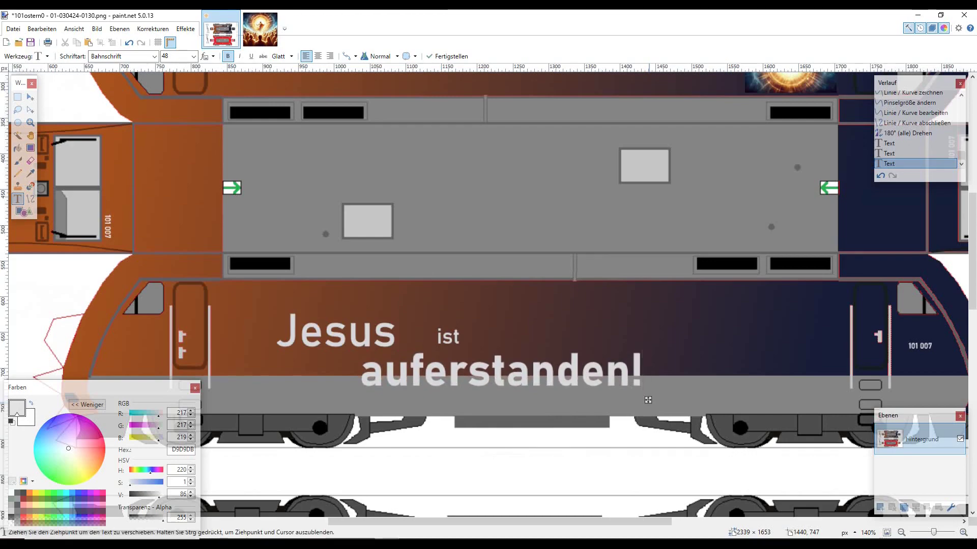
{"action": "scroll", "coordinate": [529, 275], "scroll_direction": "down", "scroll_amount": 1}
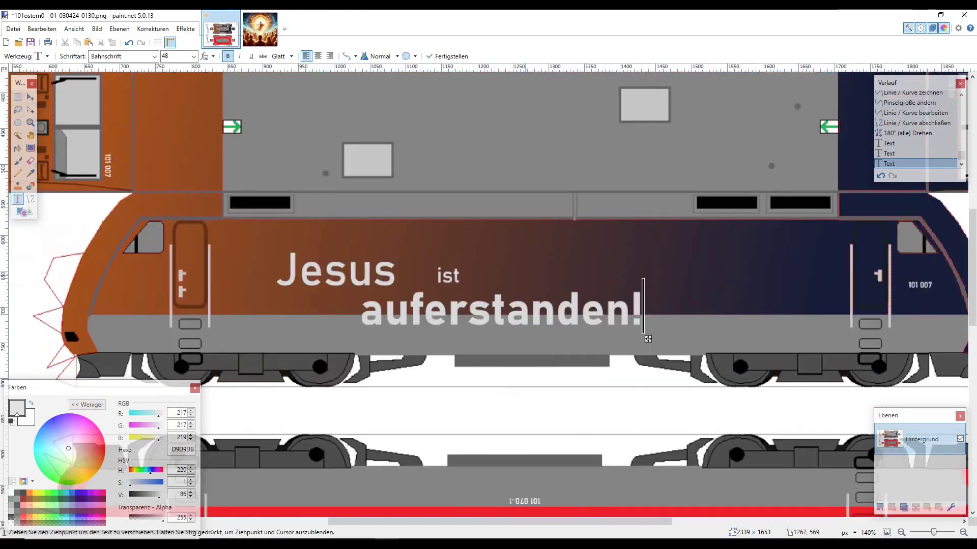
{"action": "scroll", "coordinate": [526, 277], "scroll_direction": "down", "scroll_amount": 4}
{"action": "scroll", "coordinate": [534, 265], "scroll_direction": "right", "scroll_amount": 3}
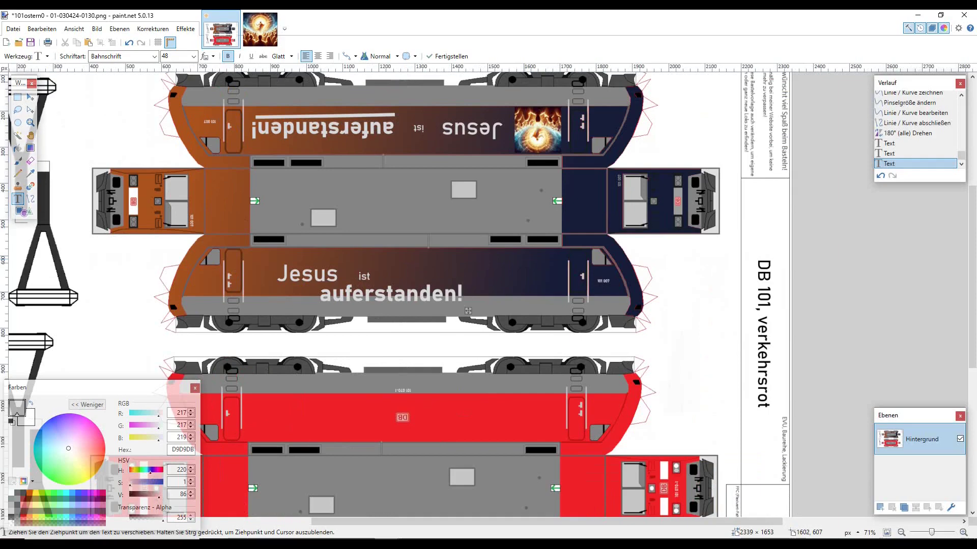
{"action": "left_click", "coordinate": [426, 219]}
{"action": "scroll", "coordinate": [390, 363], "scroll_direction": "up", "scroll_amount": 4}
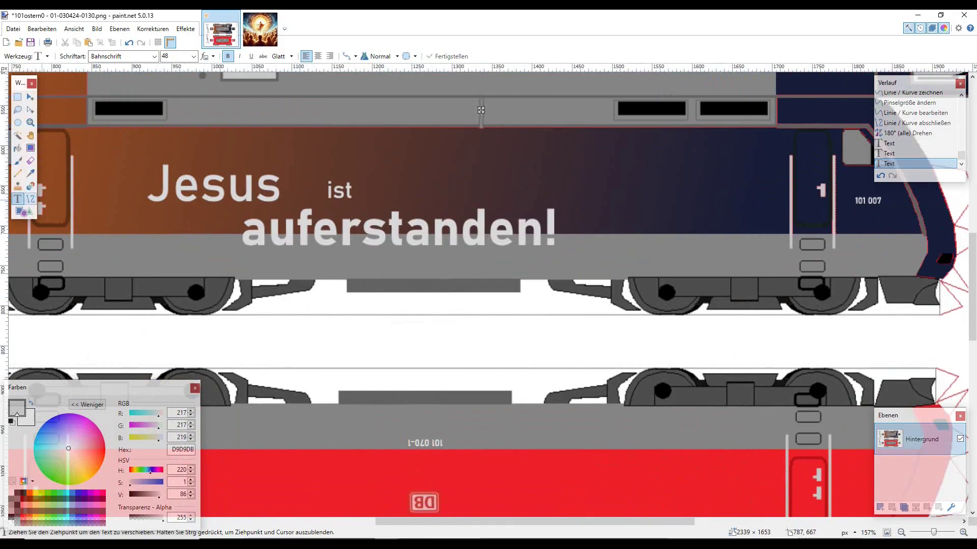
Underline "auferstanden!" with a slightly rising light-grey line of width 9 on the grey stripe
{"action": "left_click", "coordinate": [31, 199]}
{"action": "left_click_drag", "start_coordinate": [268, 264], "coordinate": [534, 257]}
{"action": "key", "text": "Return"}
{"action": "scroll", "coordinate": [556, 263], "scroll_direction": "down", "scroll_amount": 5}
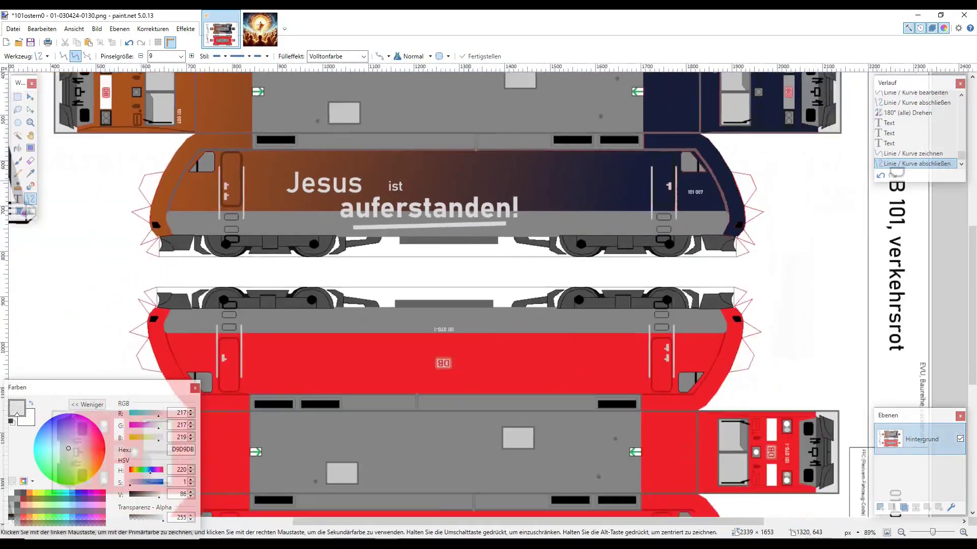
{"action": "scroll", "coordinate": [475, 184], "scroll_direction": "up", "scroll_amount": 3}
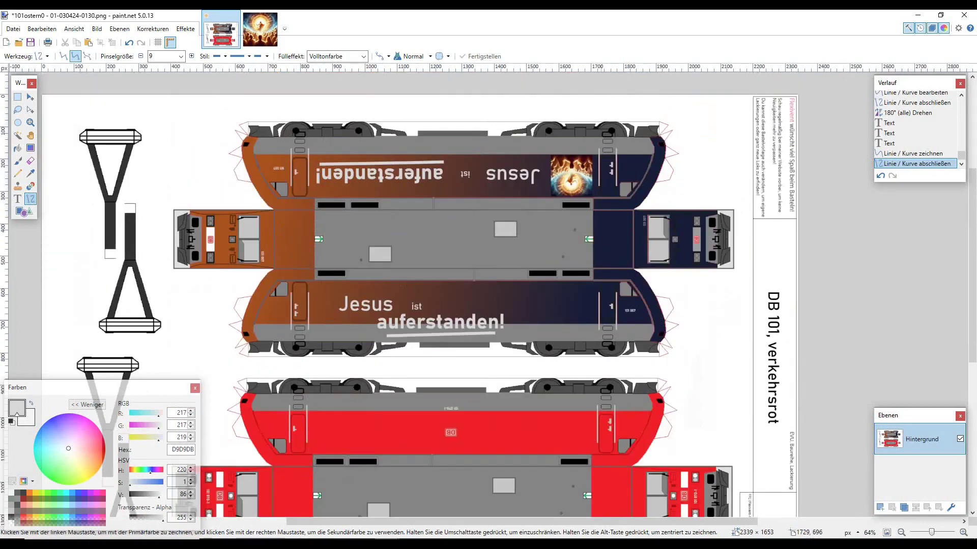
Paste the Easter picture from Bild.jpeg into the sheet and shrink it to 178 × 186 pixels beside the dark-blue end's door
{"action": "left_click", "coordinate": [260, 29]}
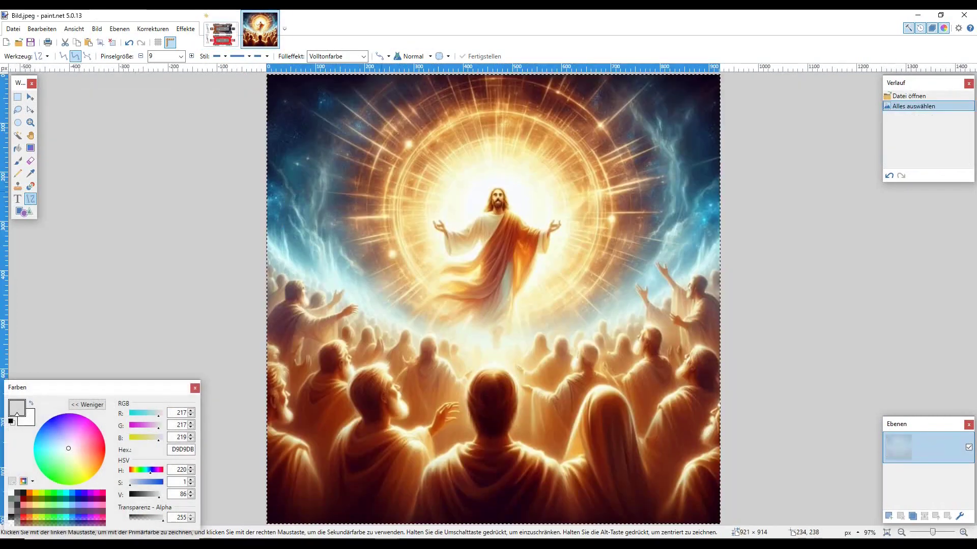
{"action": "left_click", "coordinate": [221, 29]}
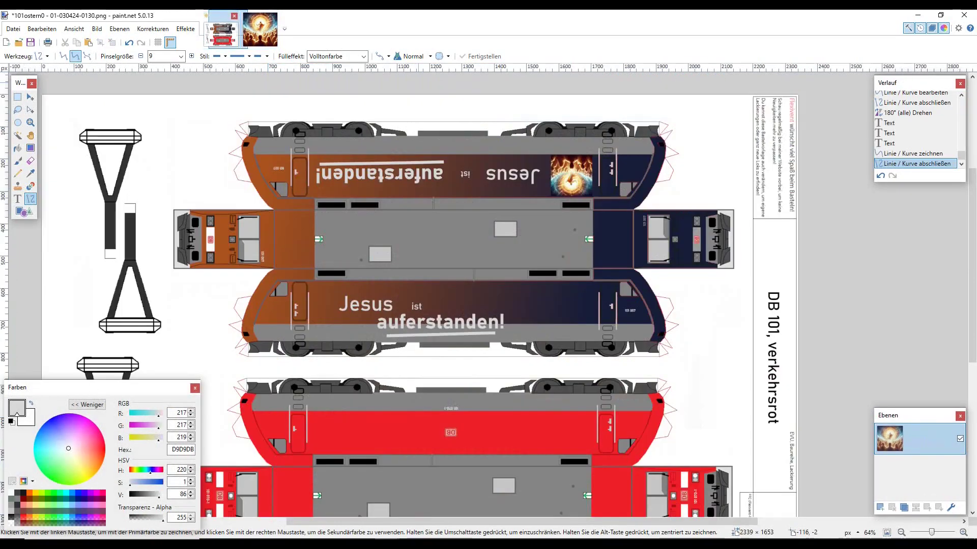
{"action": "scroll", "coordinate": [613, 285], "scroll_direction": "up", "scroll_amount": 4}
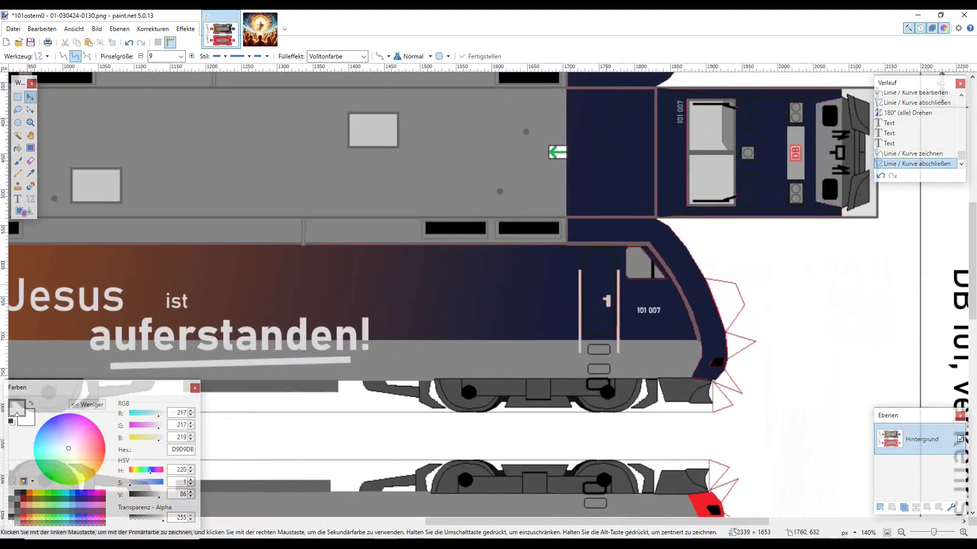
{"action": "key", "text": "ctrl+v"}
{"action": "scroll", "coordinate": [583, 436], "scroll_direction": "down", "scroll_amount": 4}
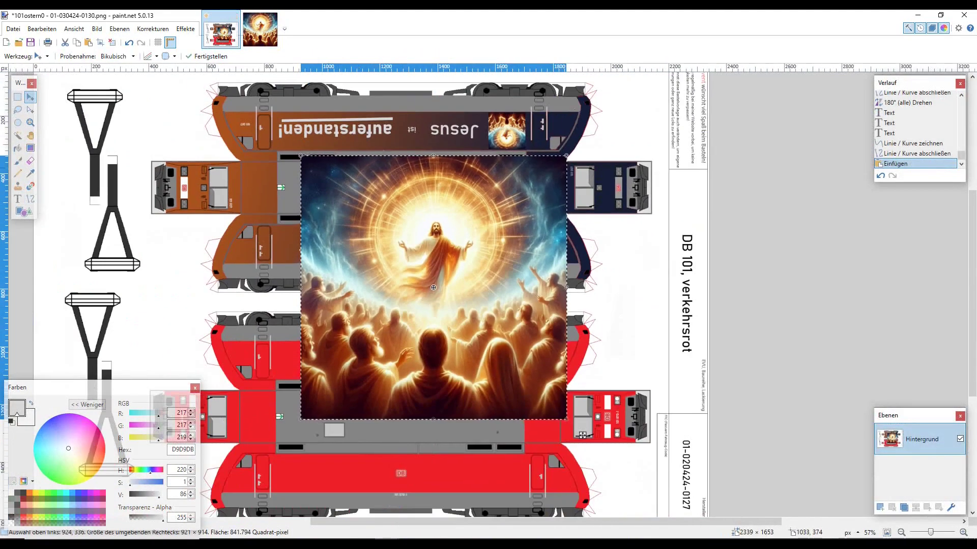
{"action": "left_click_drag", "start_coordinate": [582, 436], "coordinate": [503, 341]}
{"action": "scroll", "coordinate": [582, 238], "scroll_direction": "up", "scroll_amount": 5}
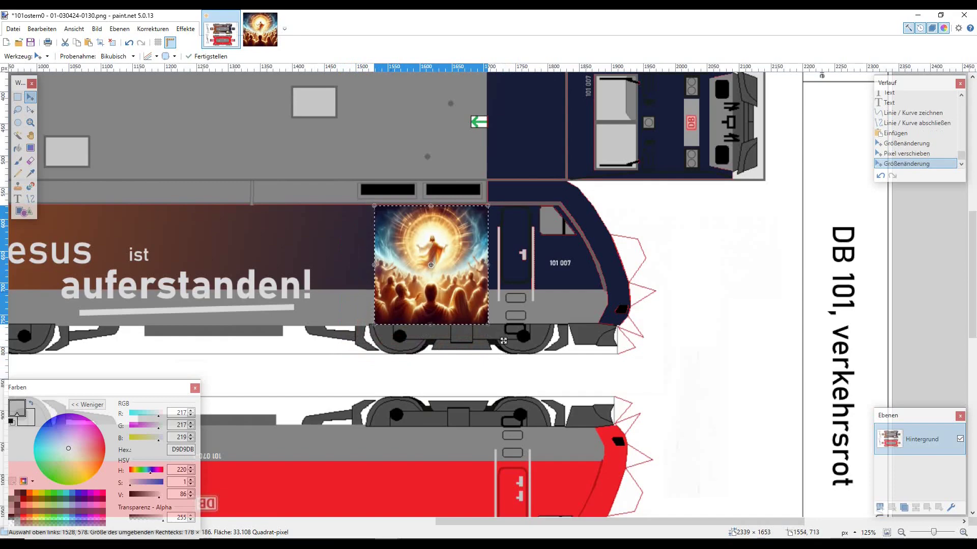
Shrink the pasted picture to 132 × 131 pixels so it ends above the grey stripe, and deselect it
{"action": "scroll", "coordinate": [451, 324], "scroll_direction": "down", "scroll_amount": 4, "text": "ctrl"}
{"action": "scroll", "coordinate": [450, 323], "scroll_direction": "up", "scroll_amount": 4, "text": "ctrl"}
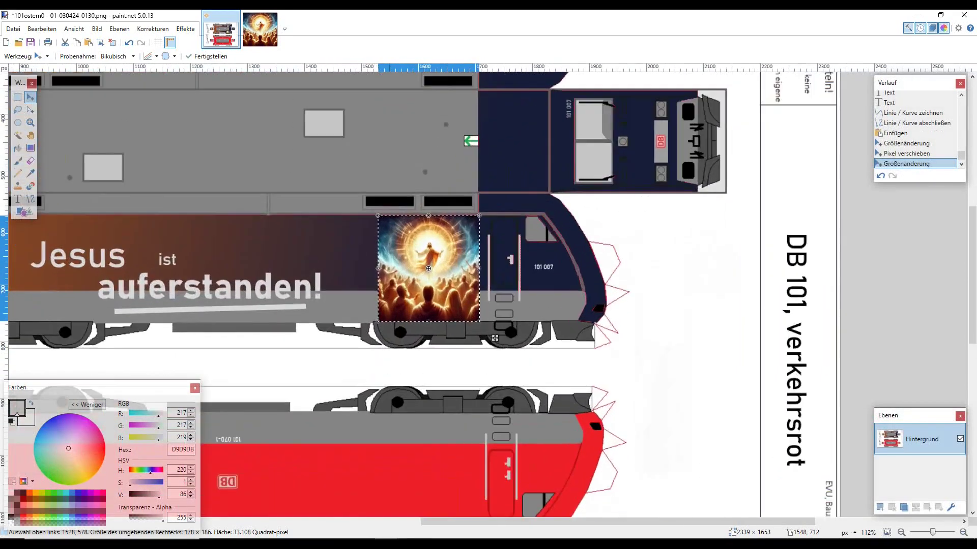
{"action": "left_click_drag", "start_coordinate": [517, 345], "coordinate": [518, 306]}
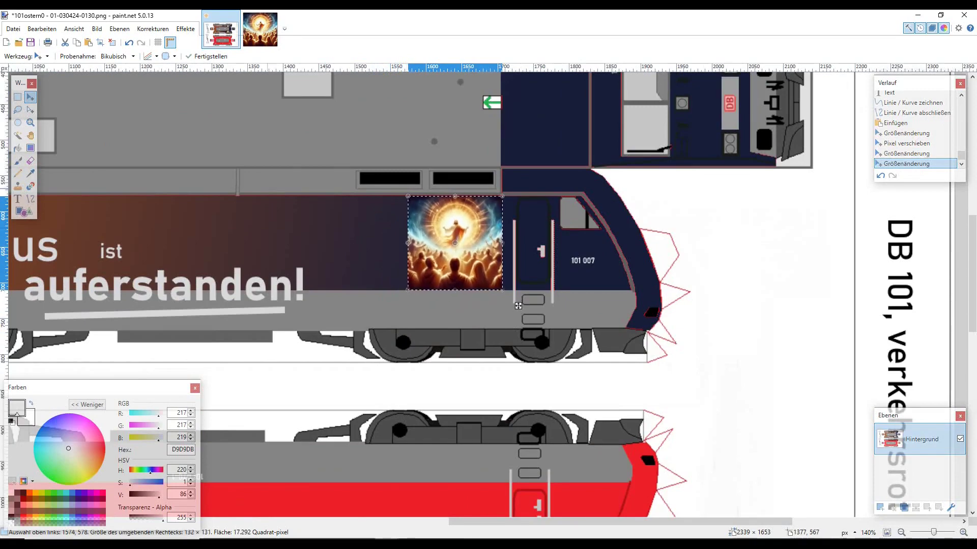
{"action": "key", "text": "ctrl+d"}
{"action": "scroll", "coordinate": [518, 306], "scroll_direction": "down", "scroll_amount": 4}
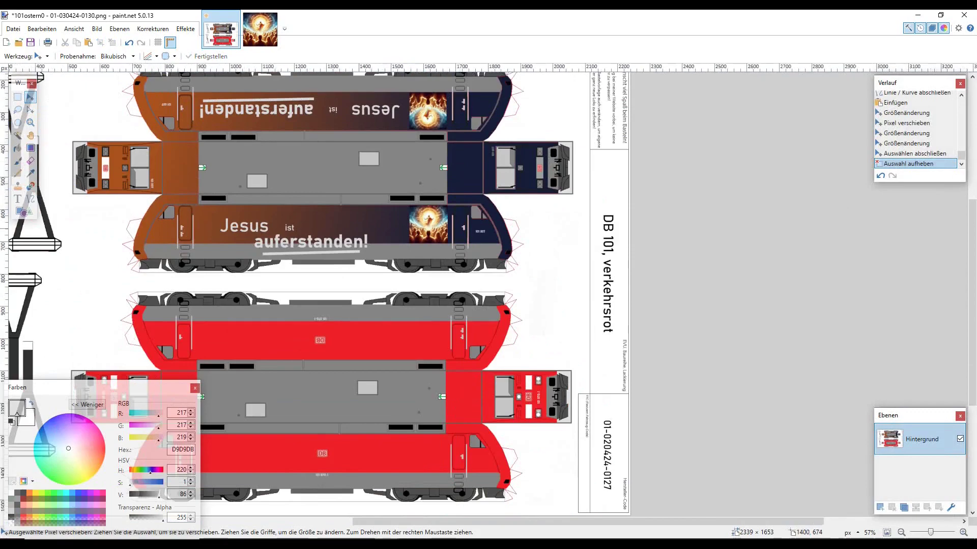
Add "Ostern 2024" in non-bold italic size 16 beside the upper edge of the Easter picture on this side wall
{"action": "scroll", "coordinate": [368, 227], "scroll_direction": "up", "scroll_amount": 4}
{"action": "left_click", "coordinate": [18, 199]}
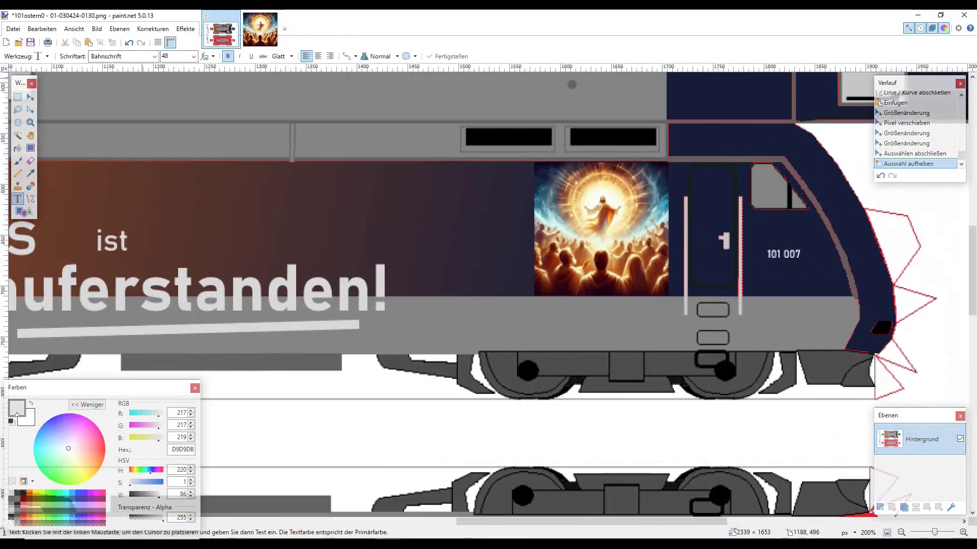
{"action": "left_click", "coordinate": [194, 57]}
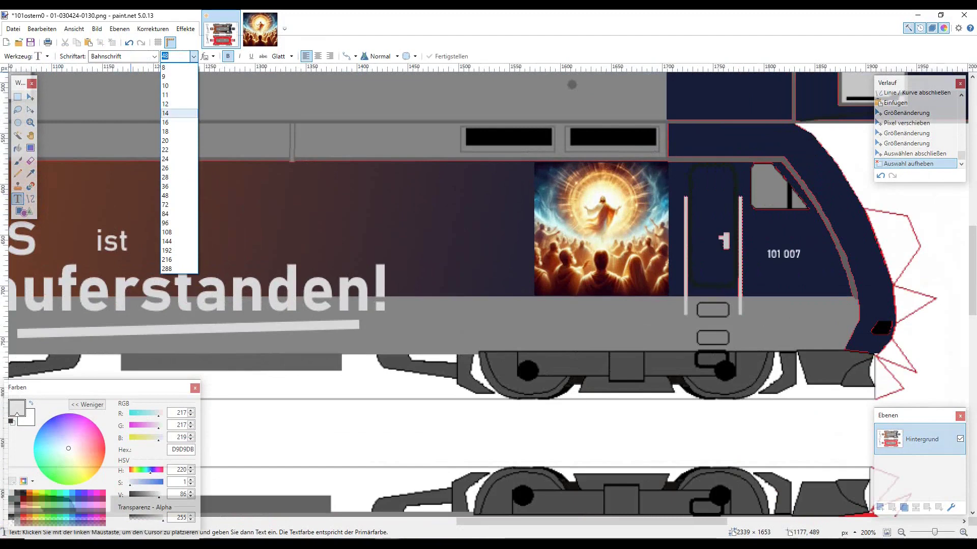
{"action": "left_click", "coordinate": [182, 124]}
{"action": "left_click", "coordinate": [229, 57]}
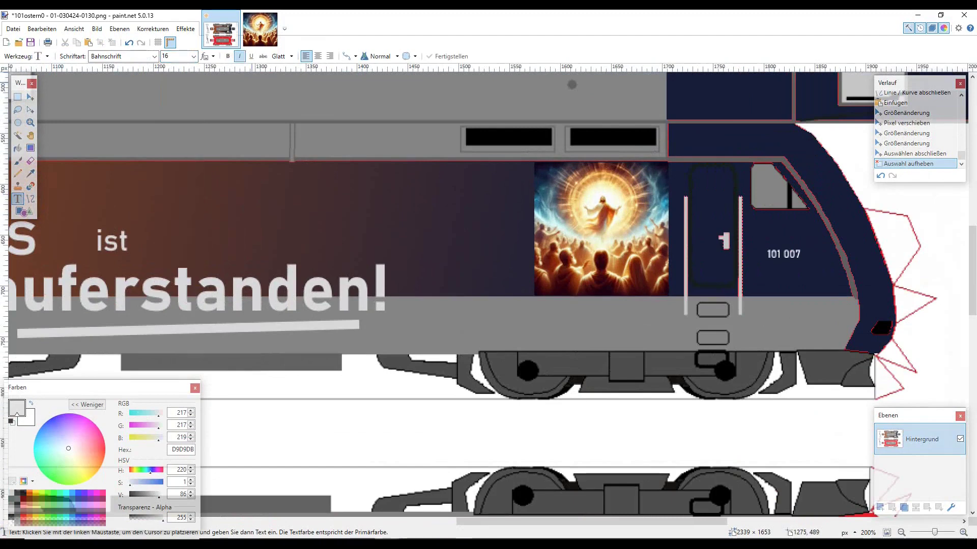
{"action": "left_click", "coordinate": [322, 198]}
{"action": "type", "text": "O"}
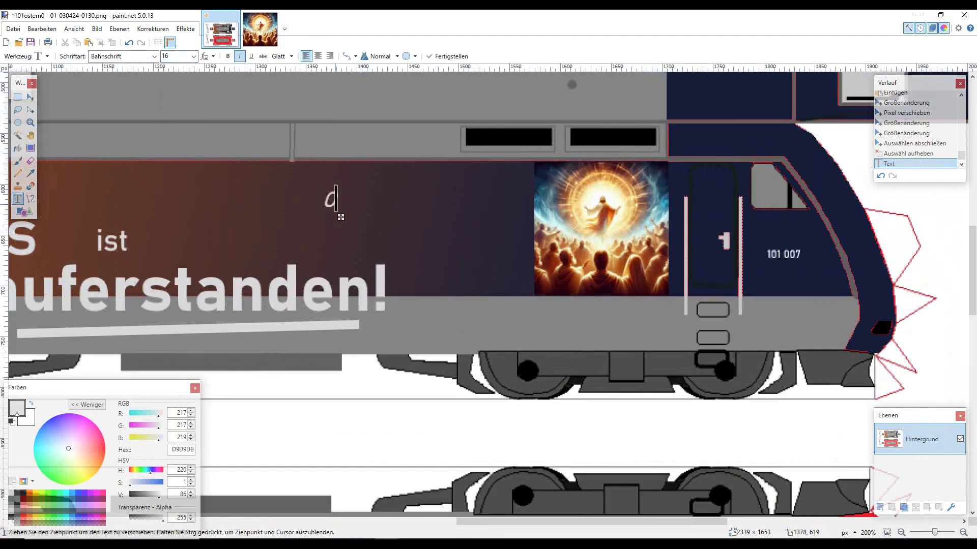
{"action": "type", "text": "stern 2024"}
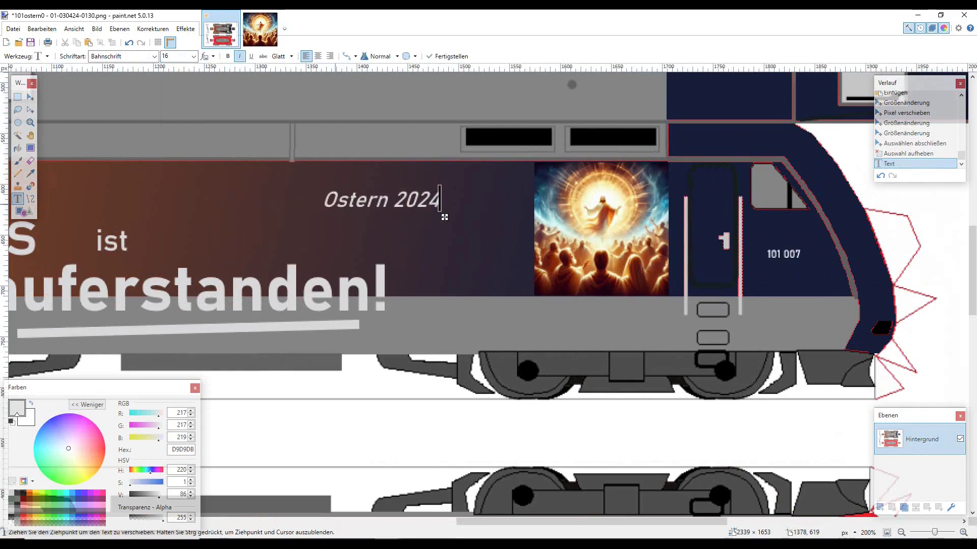
{"action": "left_click_drag", "start_coordinate": [443, 218], "coordinate": [529, 196]}
{"action": "left_click", "coordinate": [399, 329]}
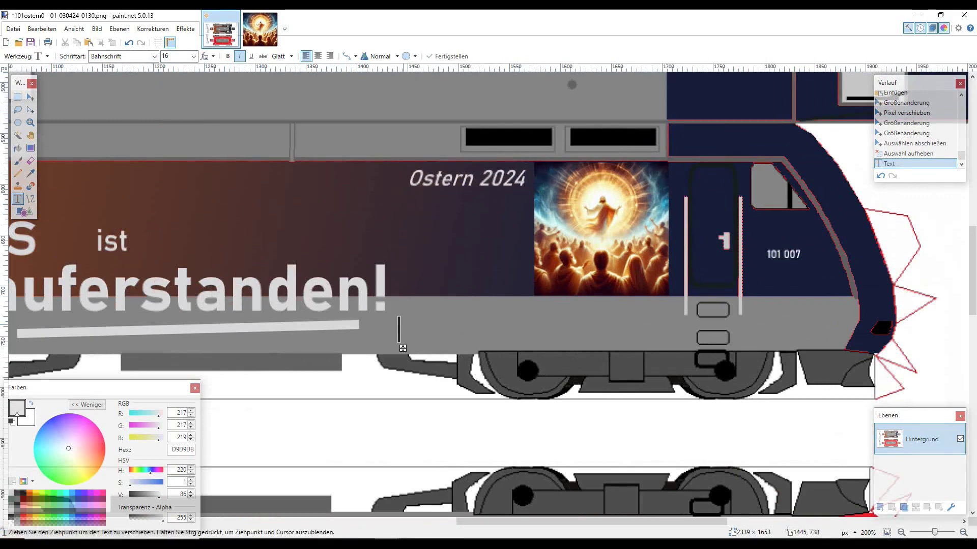
Rotate the whole image by 180° so the side wall with the one-line slogan is upright
{"action": "scroll", "coordinate": [405, 323], "scroll_direction": "down", "scroll_amount": 3}
{"action": "left_click", "coordinate": [13, 29]}
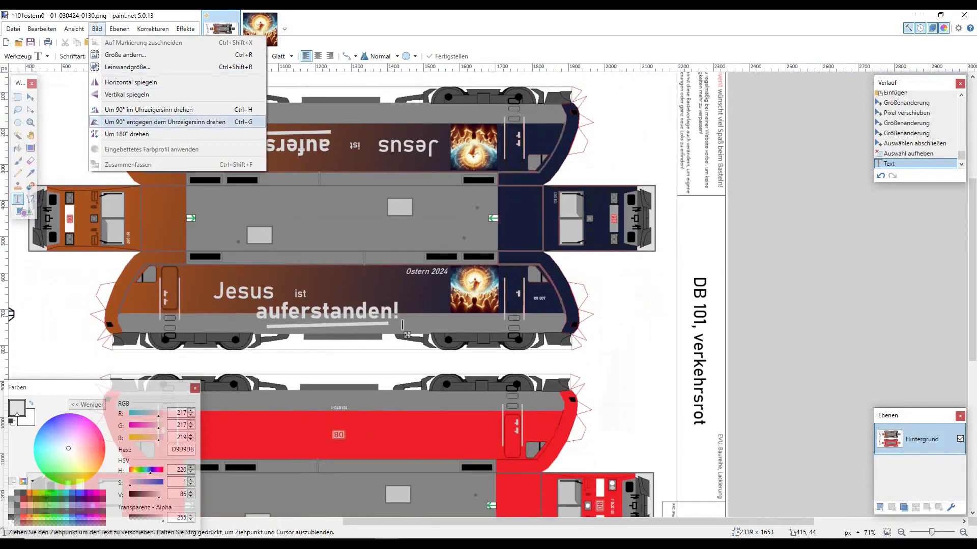
{"action": "left_click", "coordinate": [153, 134]}
{"action": "scroll", "coordinate": [367, 292], "scroll_direction": "down", "scroll_amount": 5}
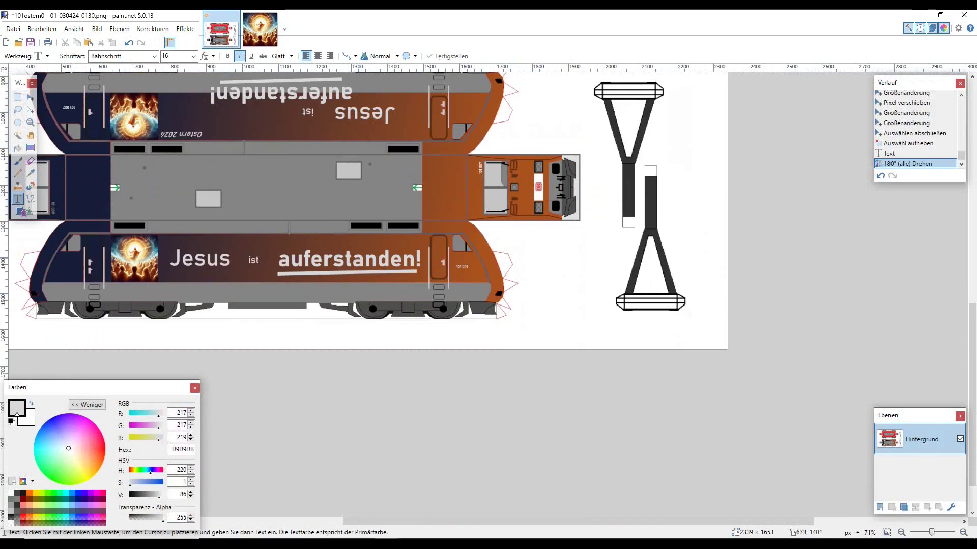
Add the italic size 16 text "Ostern 2024" just above the end of "auferstanden!", flush with the exclamation mark
{"action": "scroll", "coordinate": [450, 257], "scroll_direction": "up", "scroll_amount": 4}
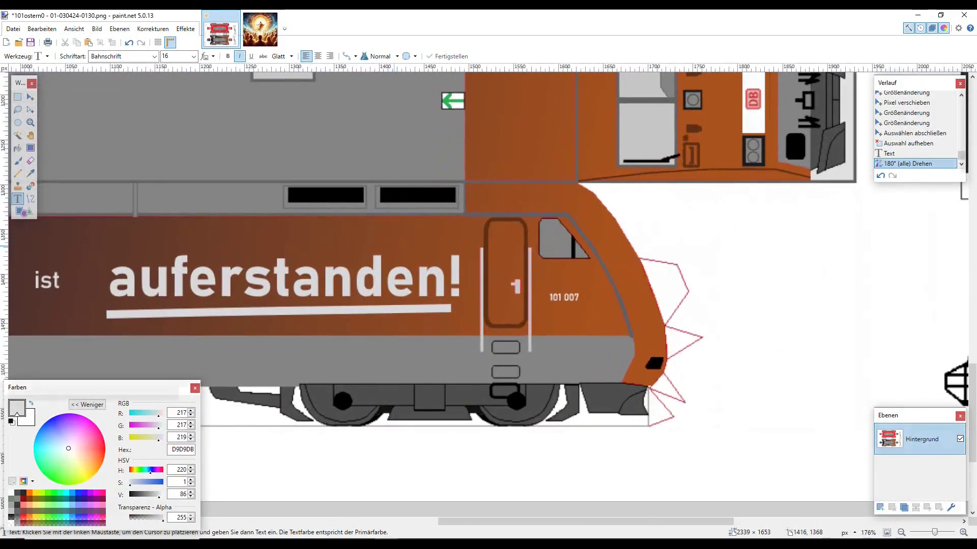
{"action": "left_click", "coordinate": [390, 245]}
{"action": "type", "text": "Oster"}
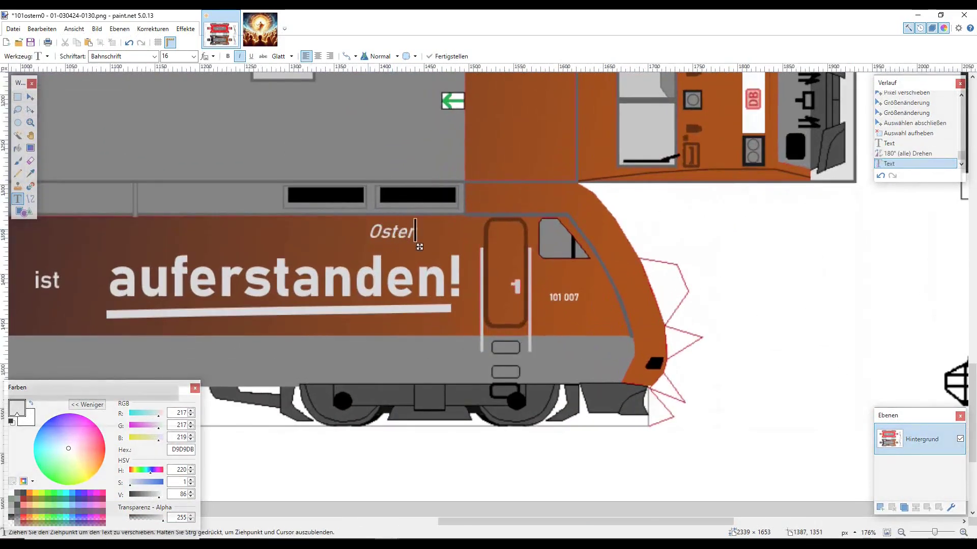
{"action": "type", "text": "n 2024"}
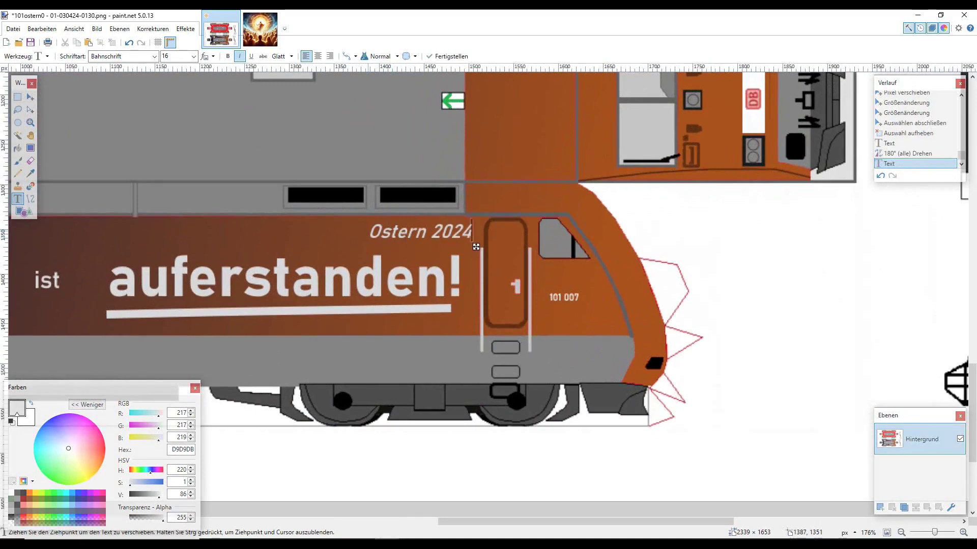
{"action": "left_click_drag", "start_coordinate": [481, 251], "coordinate": [469, 255]}
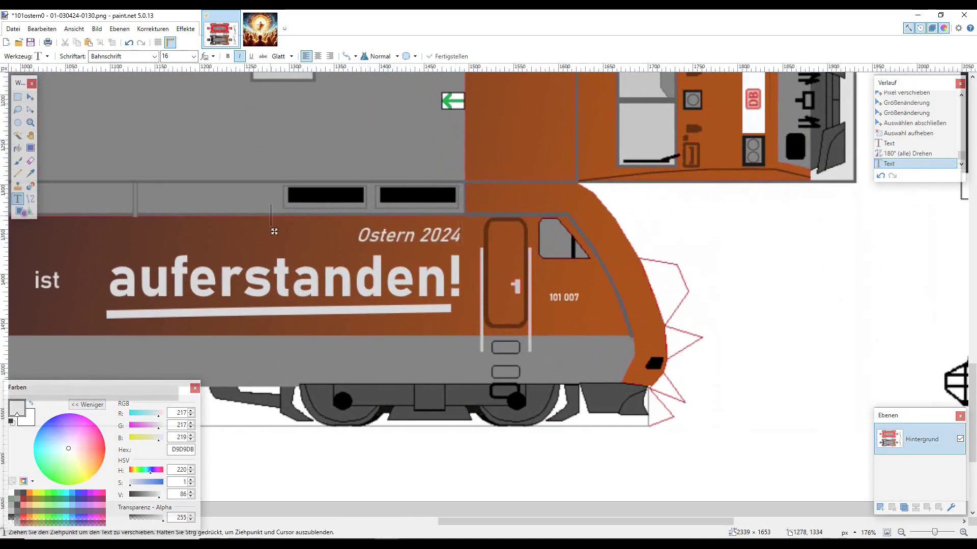
Copy the complete gradient locomotive with a selection of about 1772 × 796 pixels and place the duplicate over the red locomotive
{"action": "scroll", "coordinate": [336, 243], "scroll_direction": "down", "scroll_amount": 4}
{"action": "scroll", "coordinate": [308, 238], "scroll_direction": "down", "scroll_amount": 2}
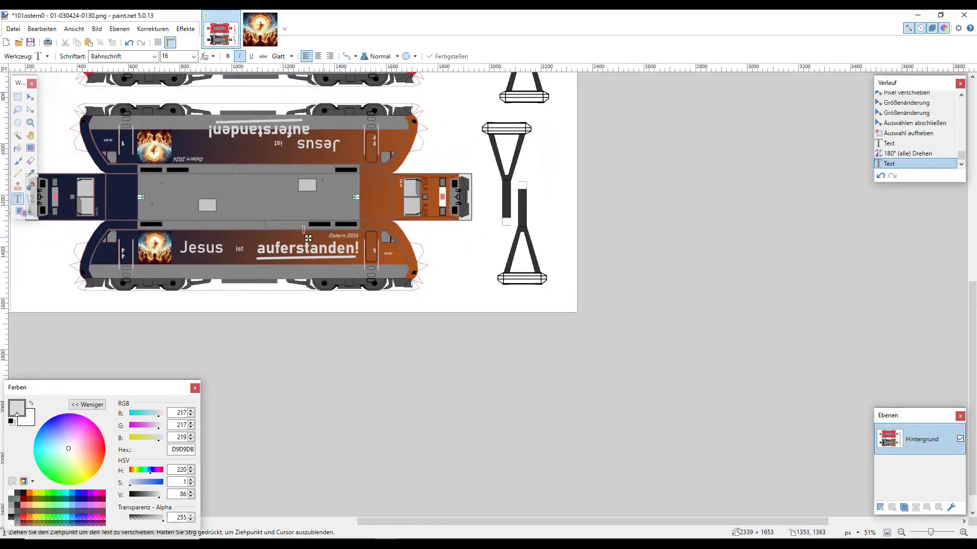
{"action": "scroll", "coordinate": [323, 237], "scroll_direction": "left", "scroll_amount": 2}
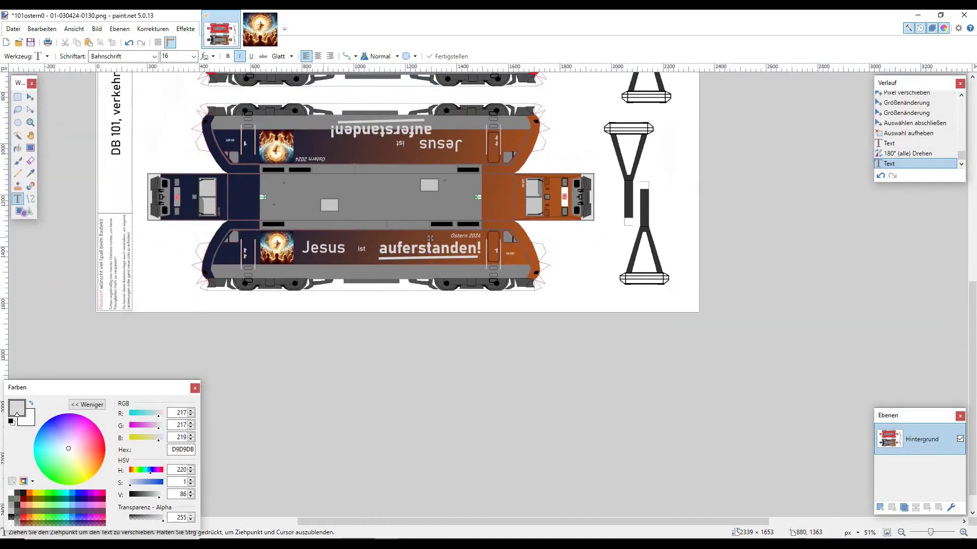
{"action": "scroll", "coordinate": [426, 231], "scroll_direction": "up", "scroll_amount": 2}
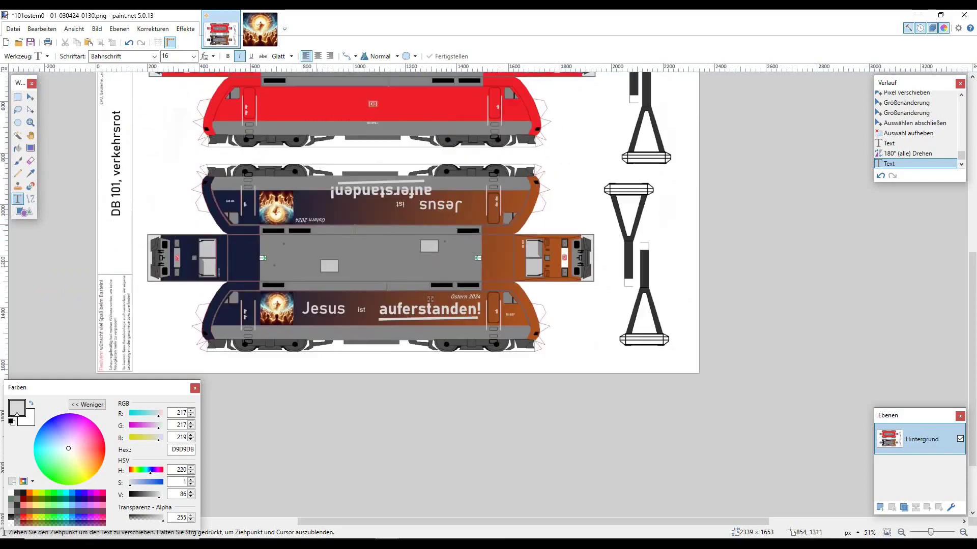
{"action": "left_click", "coordinate": [18, 96]}
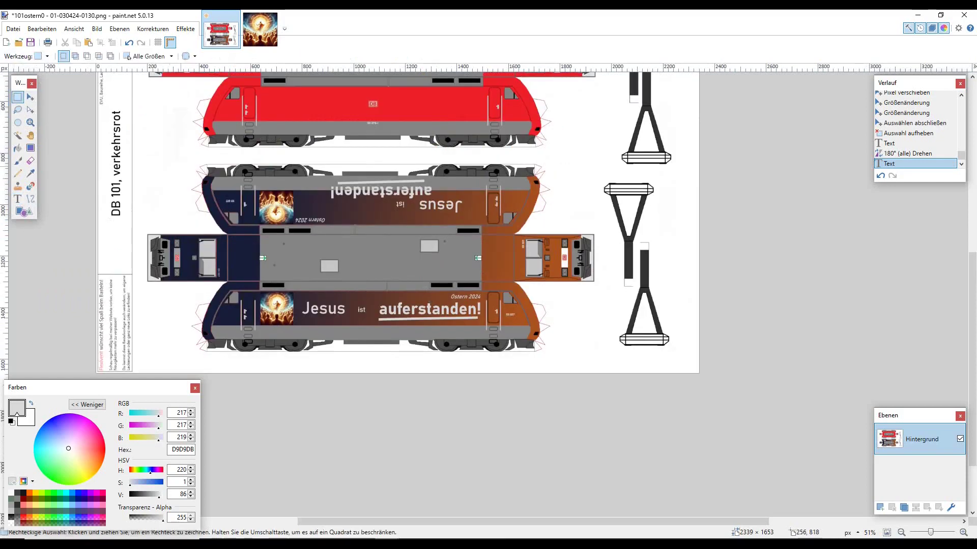
{"action": "left_click_drag", "start_coordinate": [141, 161], "coordinate": [597, 365]}
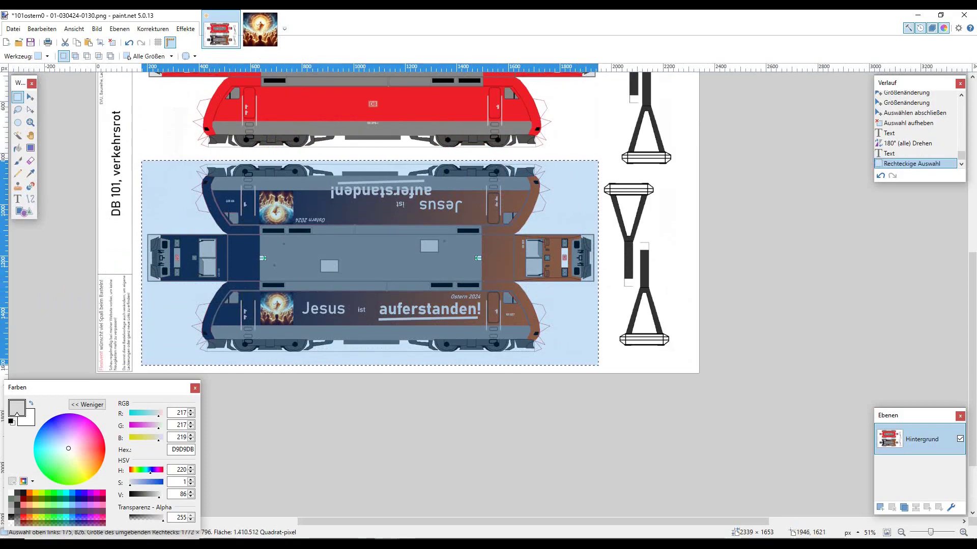
{"action": "key", "text": "ctrl+v"}
{"action": "left_click_drag", "start_coordinate": [618, 374], "coordinate": [622, 355]}
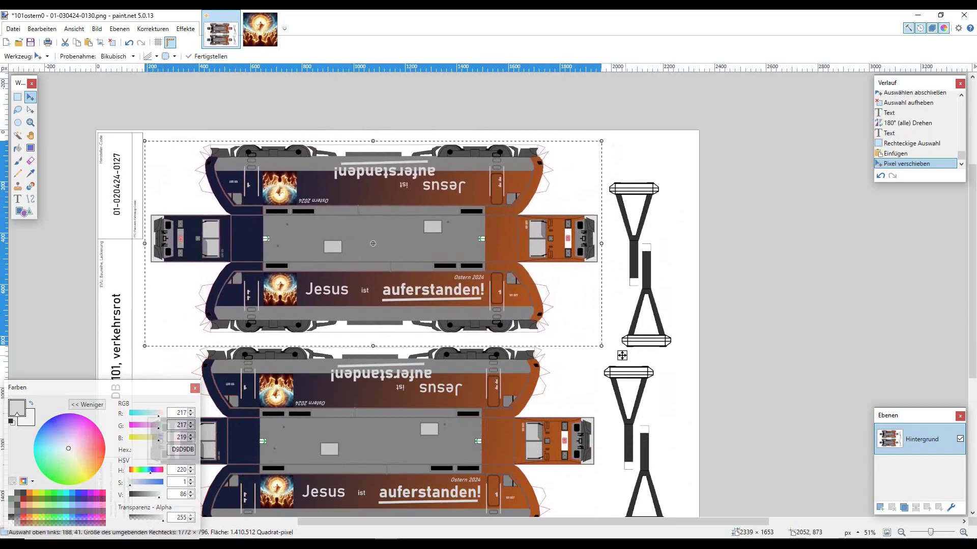
{"action": "key", "text": "ctrl+d"}
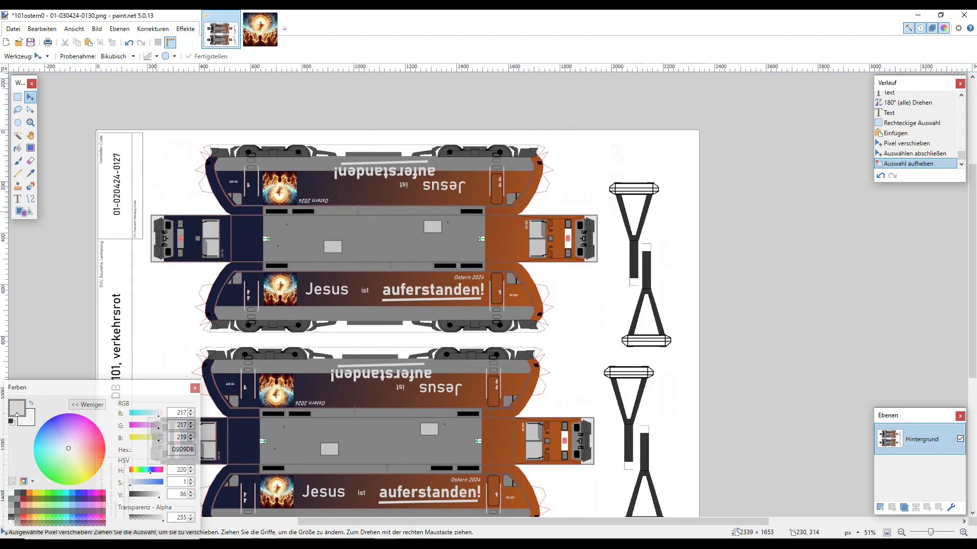
{"action": "scroll", "coordinate": [178, 214], "scroll_direction": "down", "scroll_amount": 3}
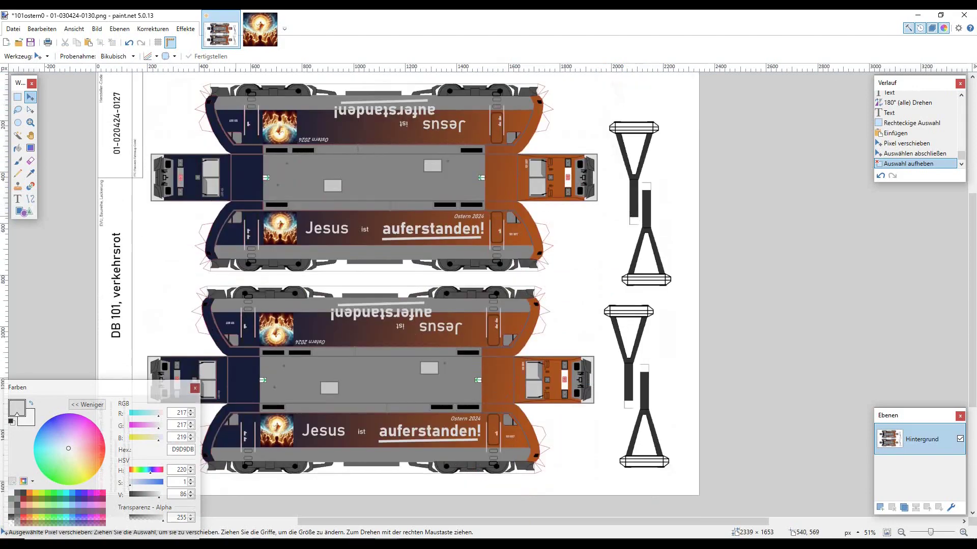
{"action": "scroll", "coordinate": [292, 237], "scroll_direction": "down", "scroll_amount": 2}
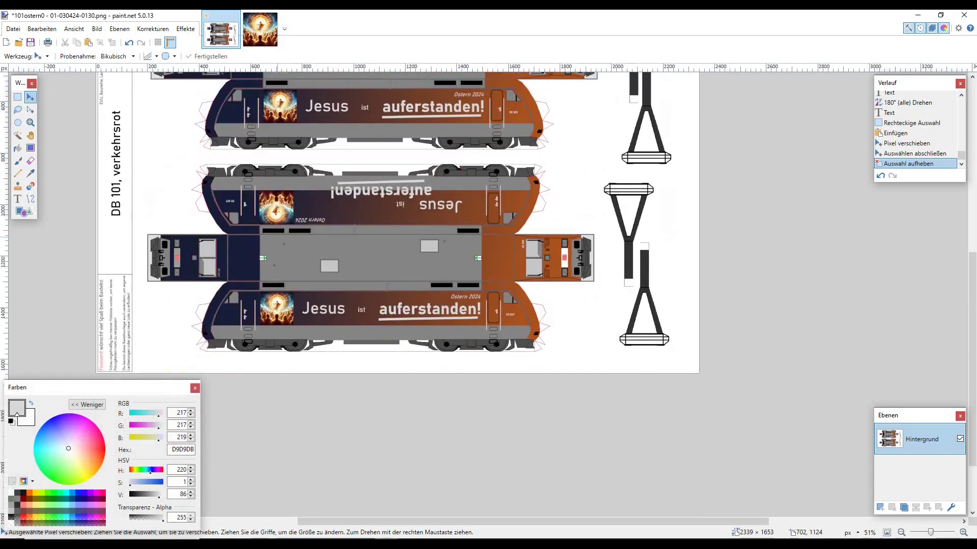
Rotate the whole image 90° clockwise so the sheet stands in portrait format
{"action": "scroll", "coordinate": [292, 238], "scroll_direction": "up", "scroll_amount": 2}
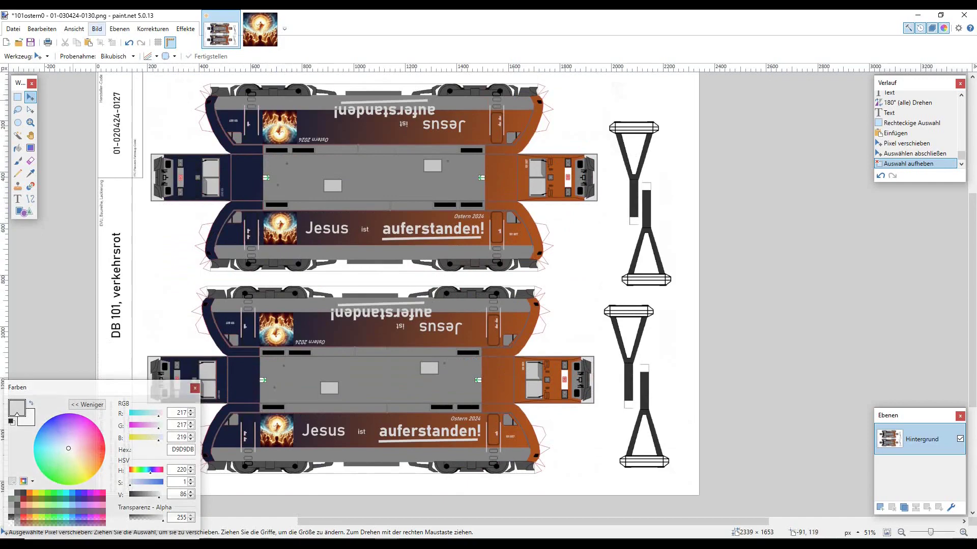
{"action": "left_click", "coordinate": [97, 29]}
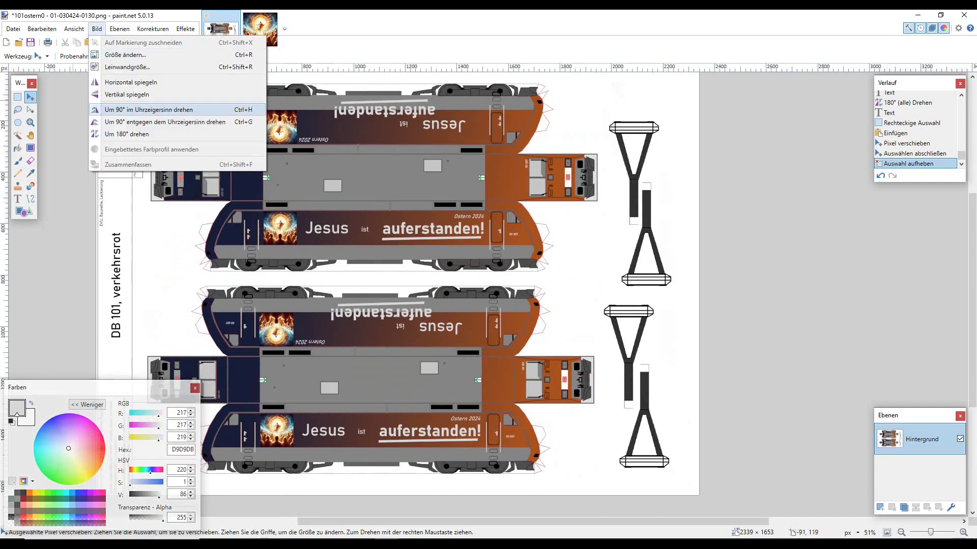
{"action": "left_click", "coordinate": [148, 110]}
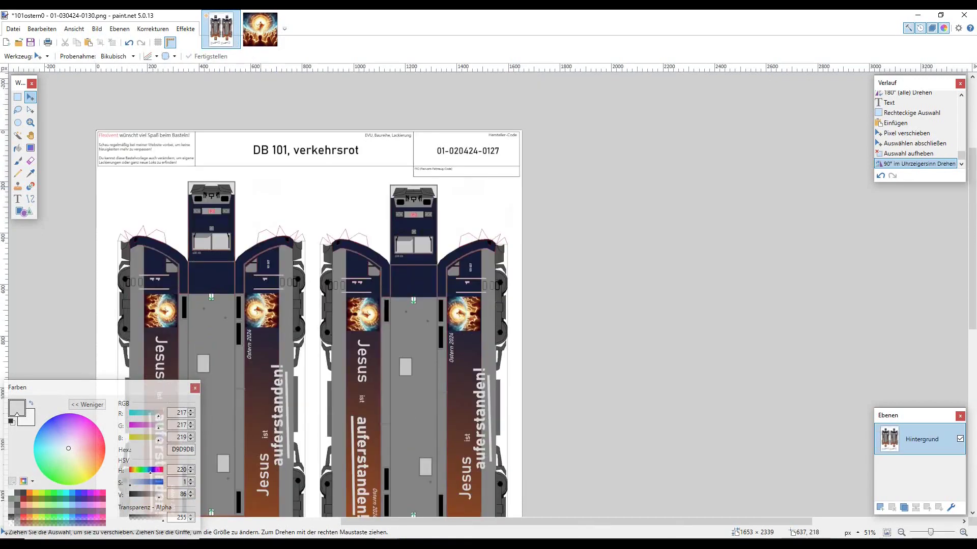
Paint the left outer headlight on the left locomotive's orange front in D9D9DB, using a brush of size 12 and 20% hardness
{"action": "scroll", "coordinate": [261, 186], "scroll_direction": "down", "scroll_amount": 6}
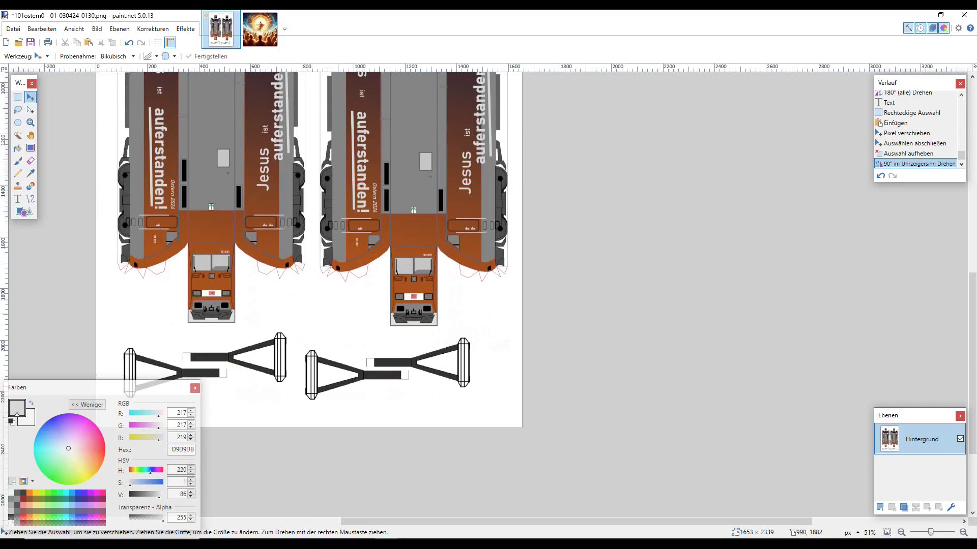
{"action": "scroll", "coordinate": [198, 296], "scroll_direction": "up", "scroll_amount": 7}
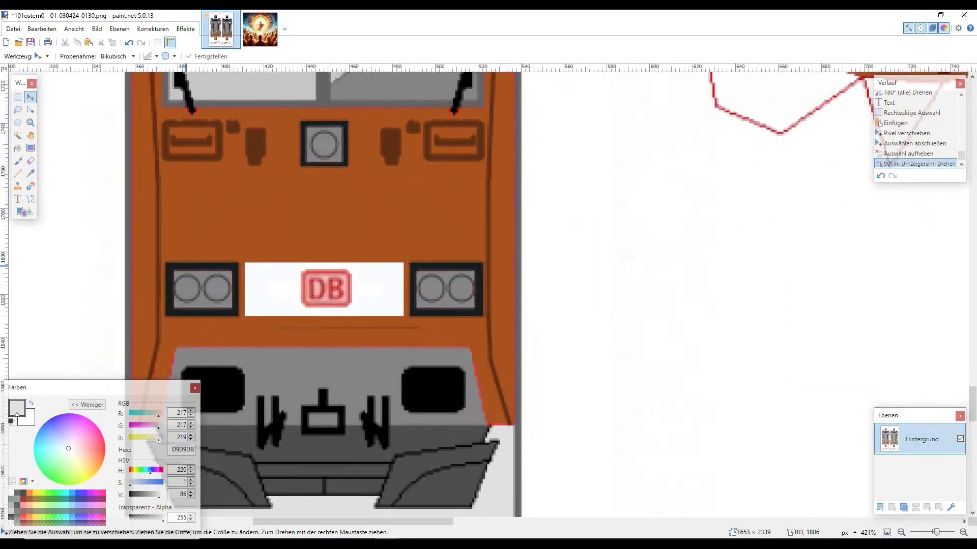
{"action": "scroll", "coordinate": [189, 270], "scroll_direction": "up", "scroll_amount": 2}
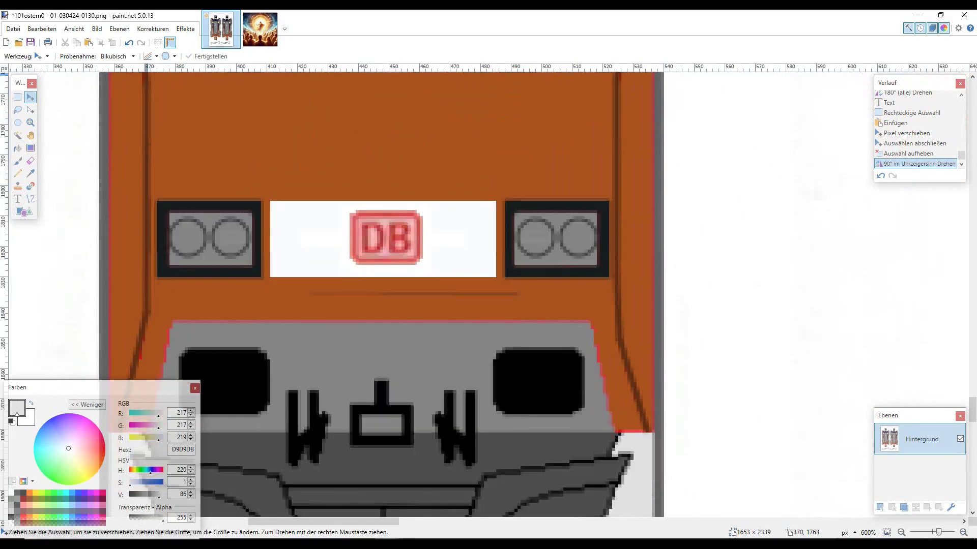
{"action": "left_click", "coordinate": [18, 161]}
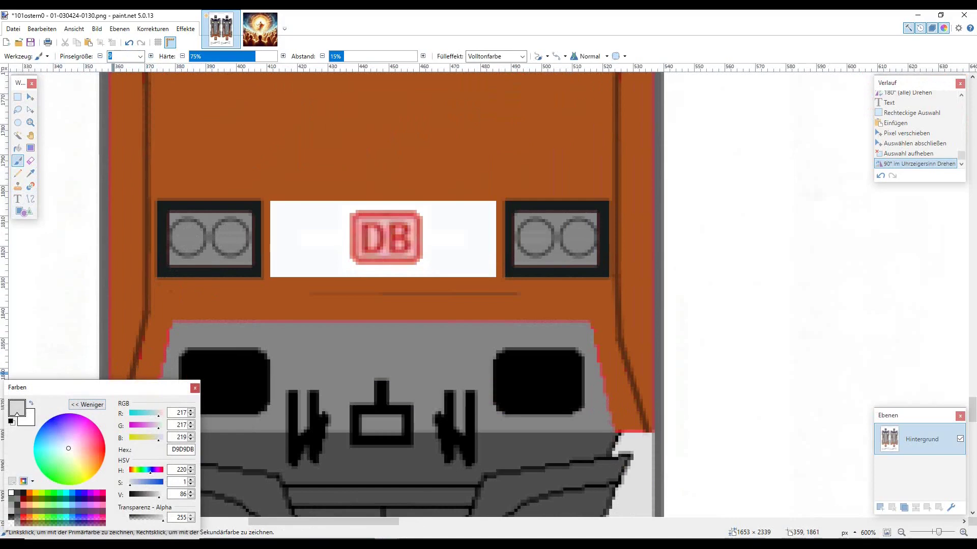
{"action": "left_click", "coordinate": [187, 234]}
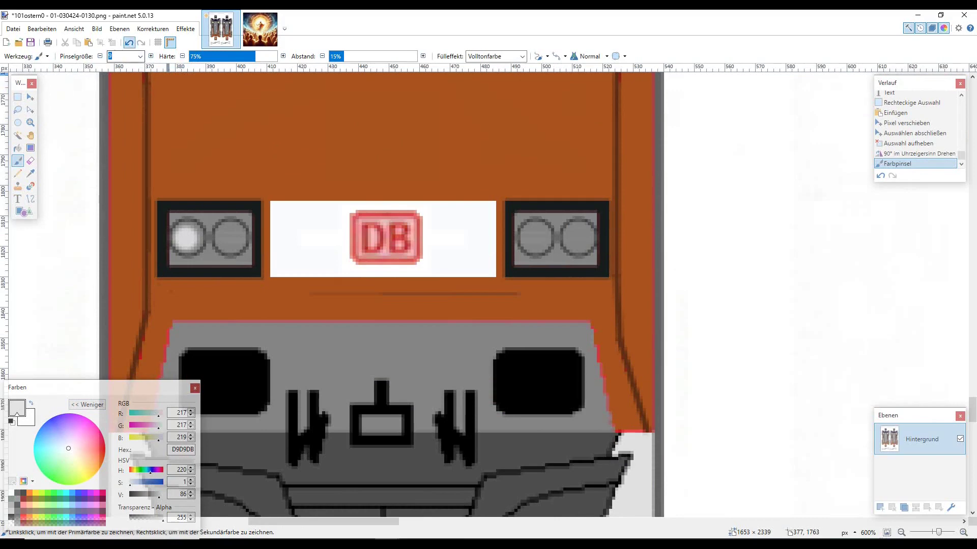
{"action": "left_click", "coordinate": [129, 43]}
{"action": "left_click_drag", "start_coordinate": [244, 57], "coordinate": [207, 57]}
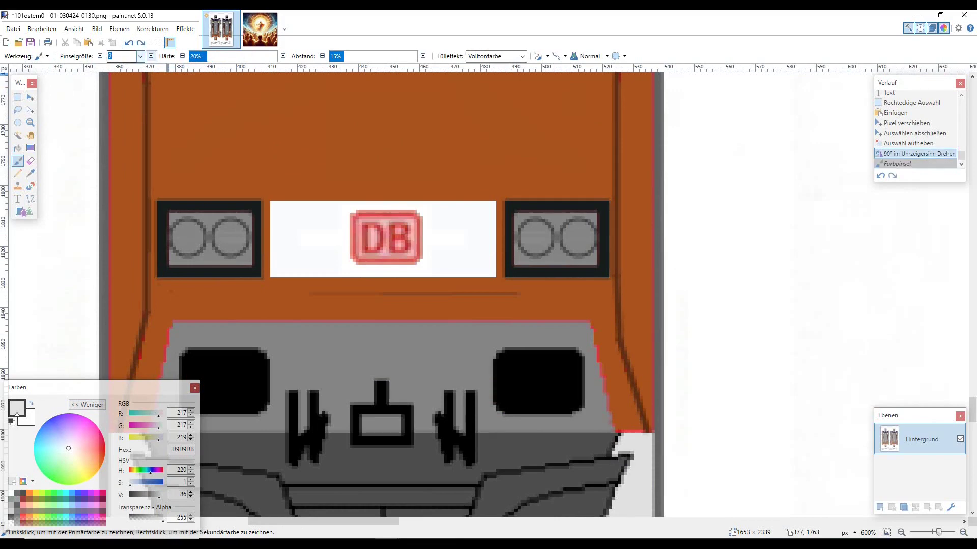
{"action": "type", "text": "12"}
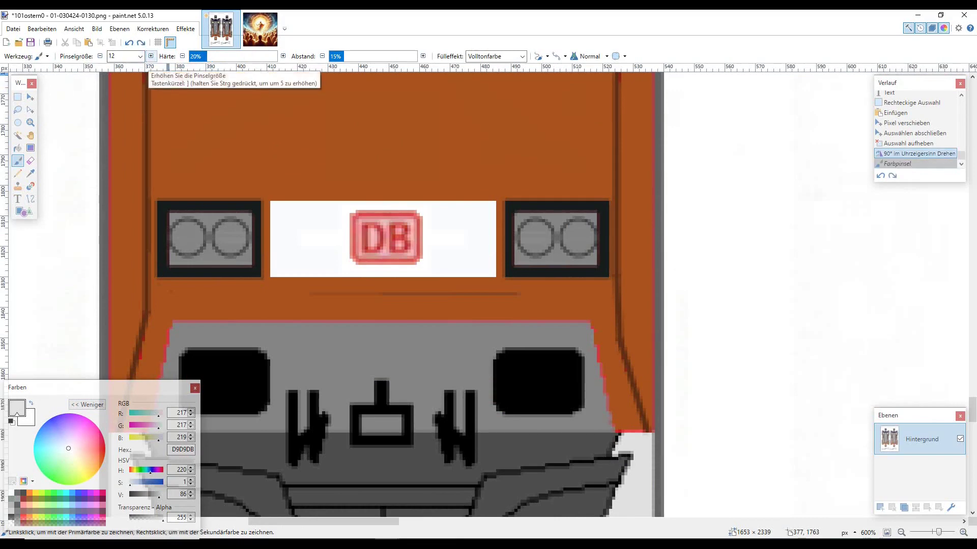
{"action": "left_click", "coordinate": [187, 237]}
{"action": "left_click", "coordinate": [187, 237]}
{"action": "left_click", "coordinate": [188, 237]}
{"action": "left_click", "coordinate": [188, 237]}
{"action": "left_click", "coordinate": [188, 237]}
{"action": "left_click", "coordinate": [188, 237]}
{"action": "left_click", "coordinate": [187, 237]}
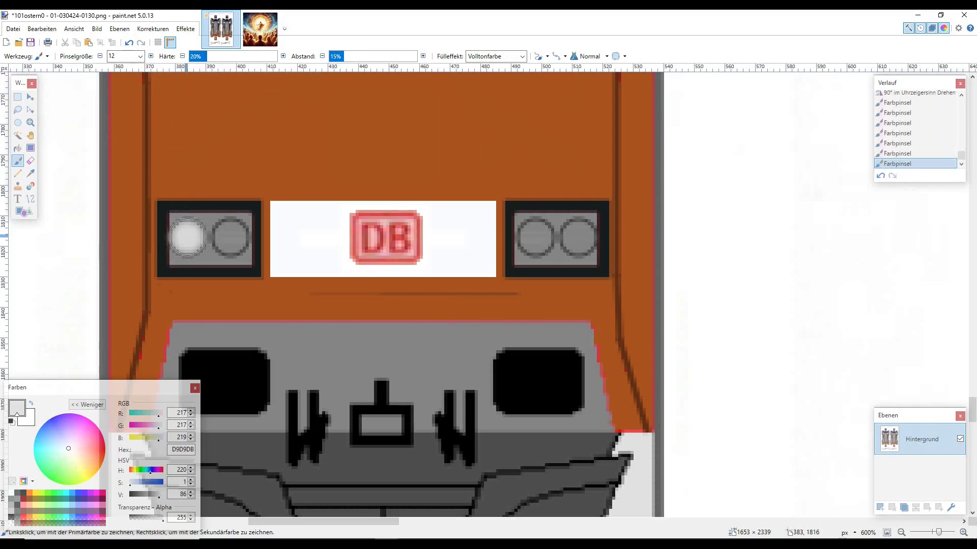
{"action": "left_click", "coordinate": [187, 237]}
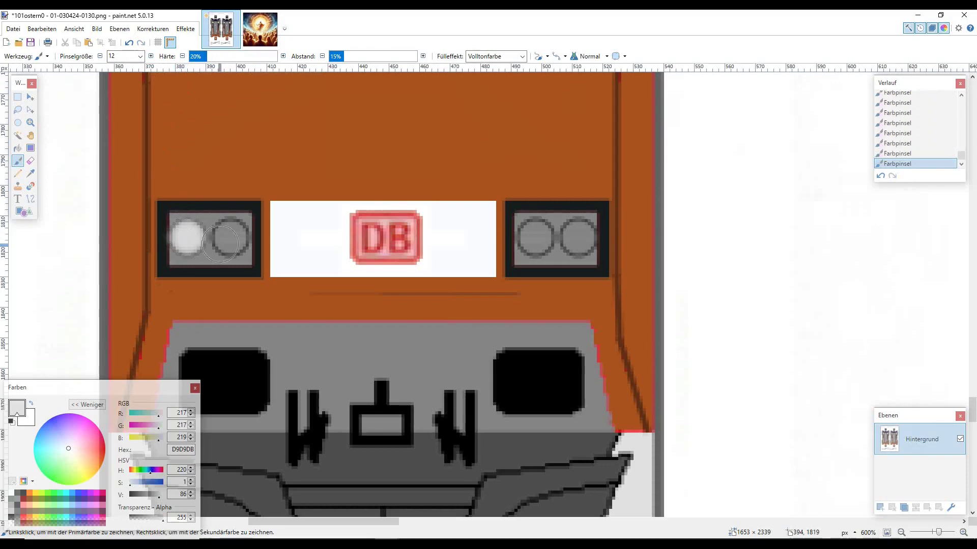
Paint the right outer headlight and the upper centre headlight of the same orange front in D9D9DB
{"action": "left_click", "coordinate": [578, 237]}
{"action": "left_click", "coordinate": [578, 237]}
{"action": "left_click", "coordinate": [578, 237]}
{"action": "left_click", "coordinate": [578, 237]}
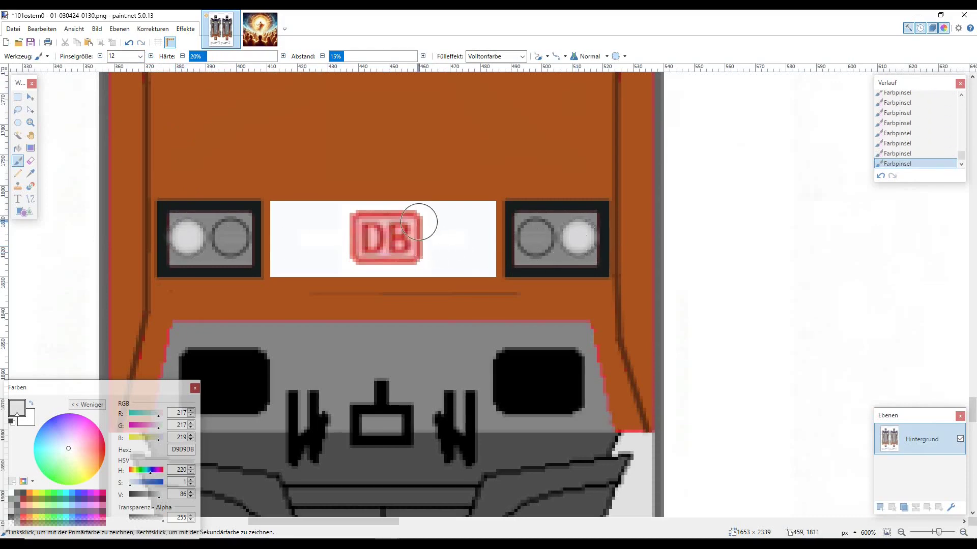
{"action": "scroll", "coordinate": [425, 218], "scroll_direction": "up", "scroll_amount": 3}
{"action": "left_click", "coordinate": [381, 215]}
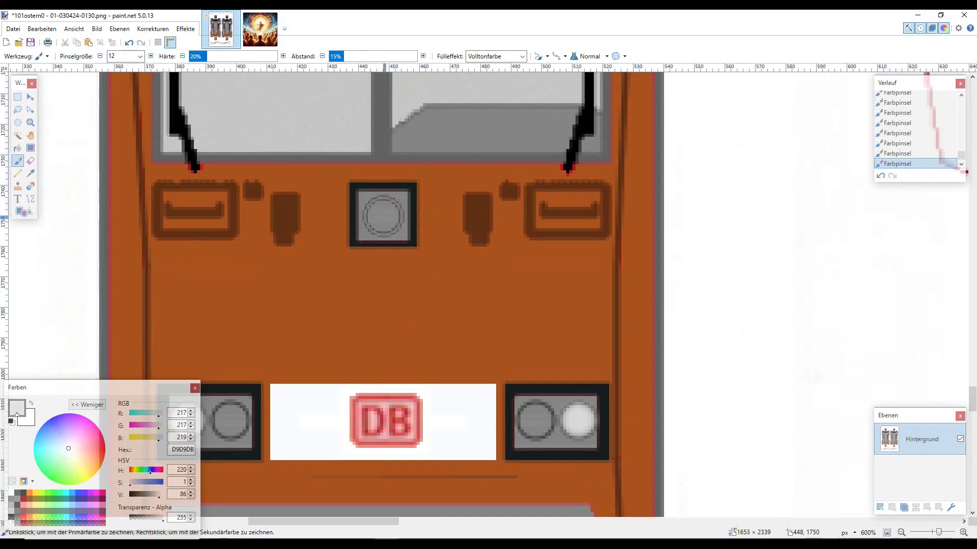
{"action": "left_click", "coordinate": [381, 215]}
{"action": "left_click", "coordinate": [380, 215]}
Brighten the two outer headlights and the upper centre headlight of this orange front with near-white FCFDFF
{"action": "scroll", "coordinate": [438, 260], "scroll_direction": "down", "scroll_amount": 5}
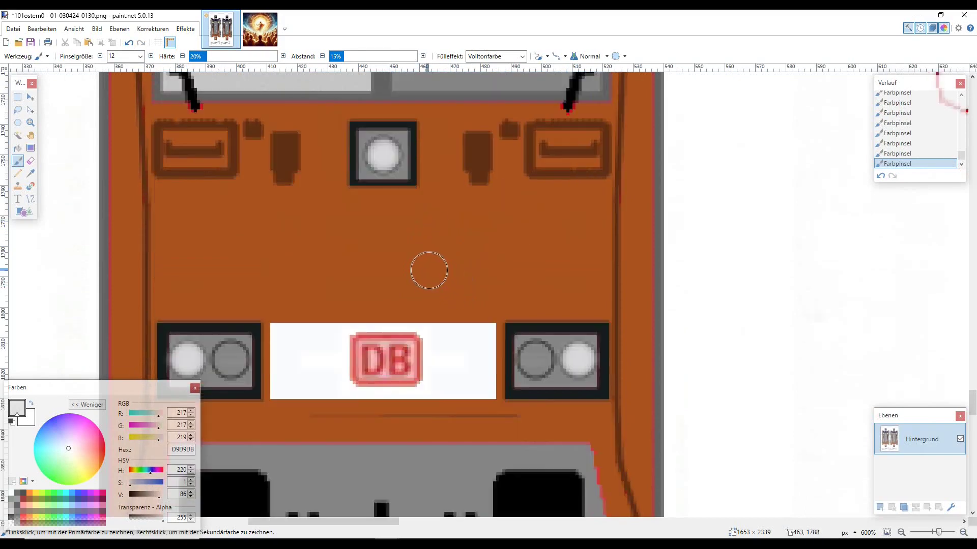
{"action": "scroll", "coordinate": [429, 258], "scroll_direction": "down", "scroll_amount": 5}
{"action": "scroll", "coordinate": [427, 256], "scroll_direction": "down", "scroll_amount": 1}
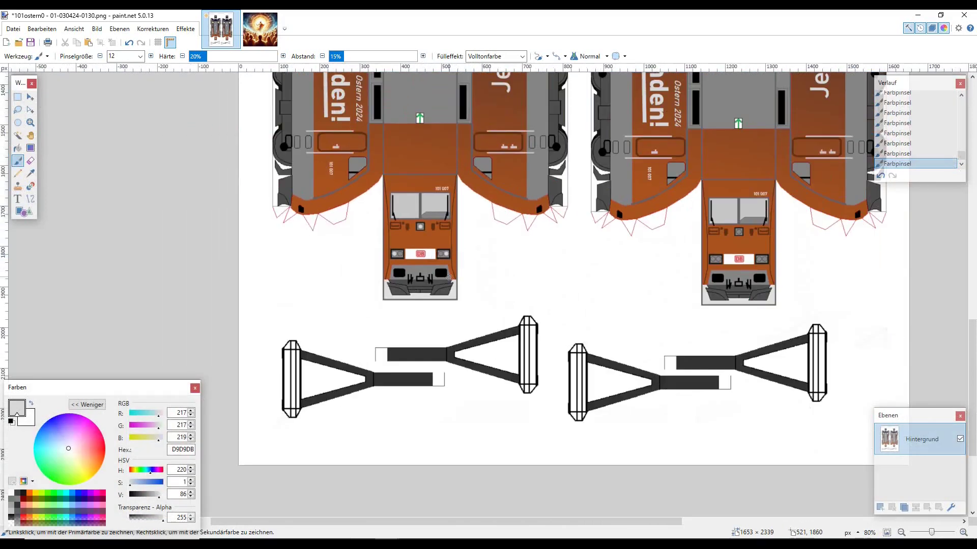
{"action": "scroll", "coordinate": [407, 257], "scroll_direction": "up", "scroll_amount": 5}
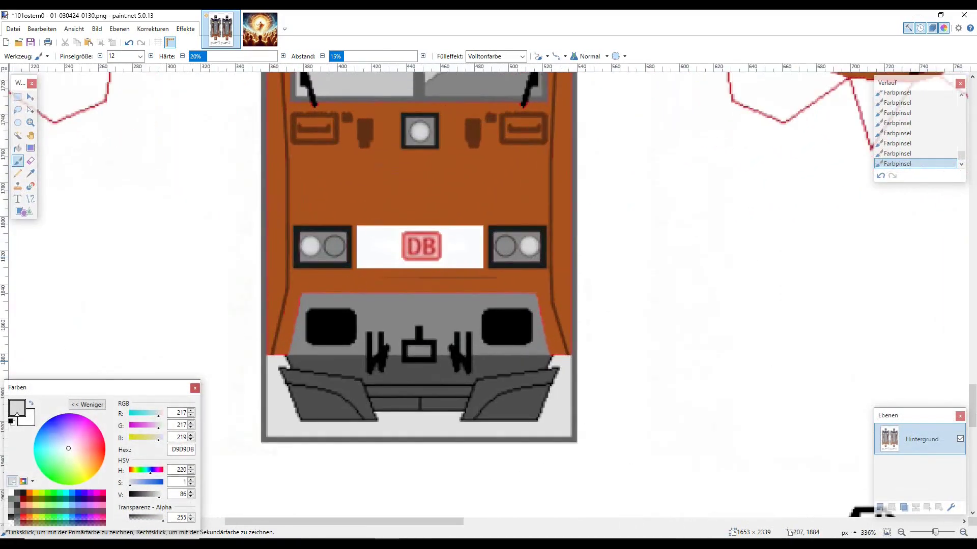
{"action": "left_click", "coordinate": [11, 493]}
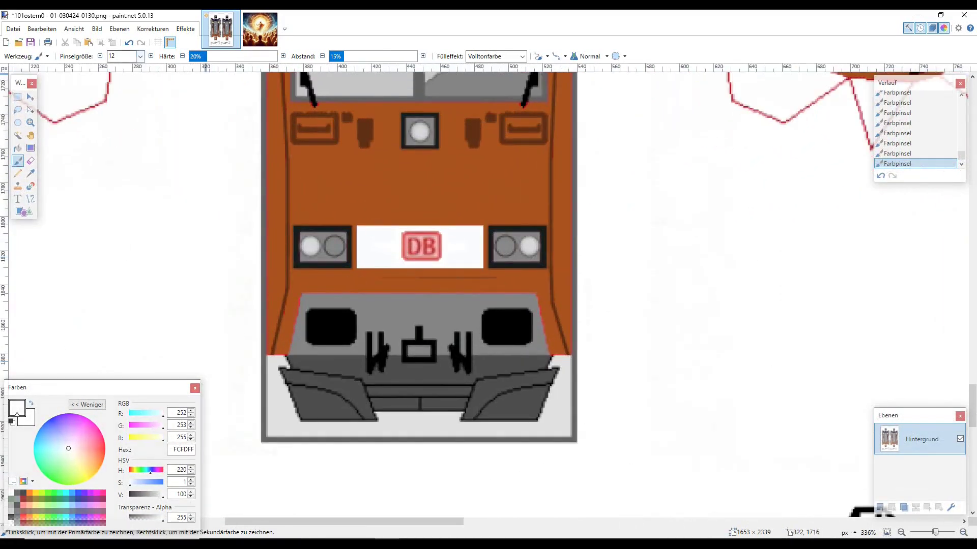
{"action": "scroll", "coordinate": [313, 244], "scroll_direction": "up", "scroll_amount": 4}
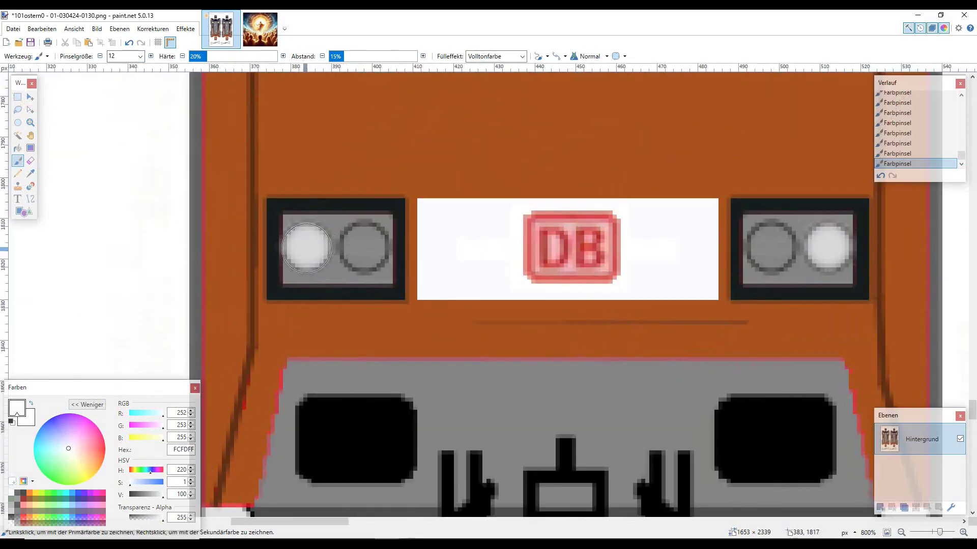
{"action": "left_click", "coordinate": [307, 246]}
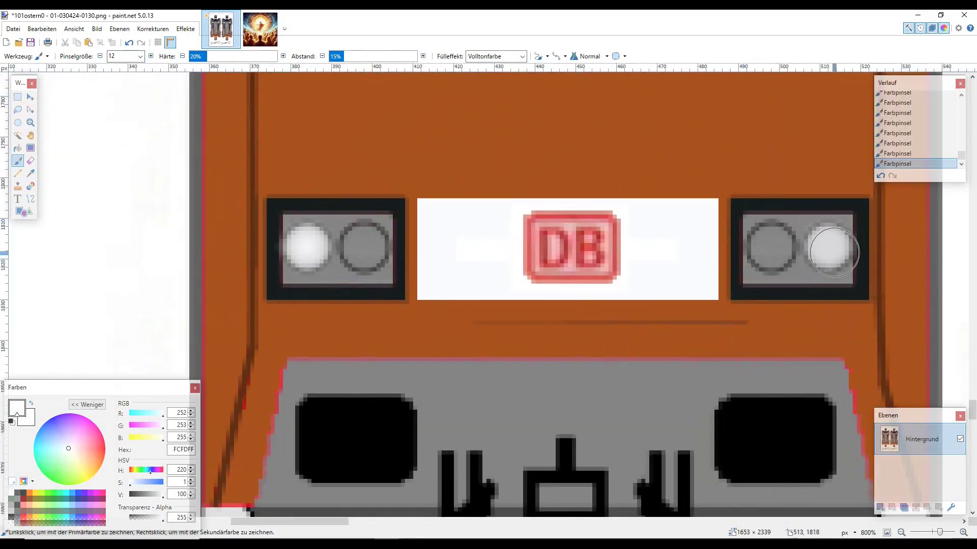
{"action": "scroll", "coordinate": [709, 227], "scroll_direction": "up", "scroll_amount": 3}
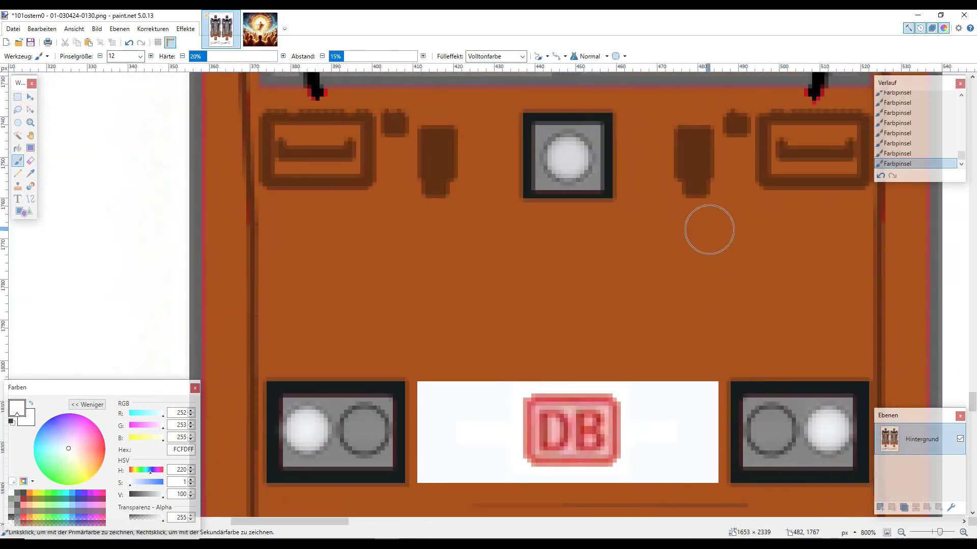
{"action": "left_click_drag", "start_coordinate": [596, 162], "coordinate": [564, 157]}
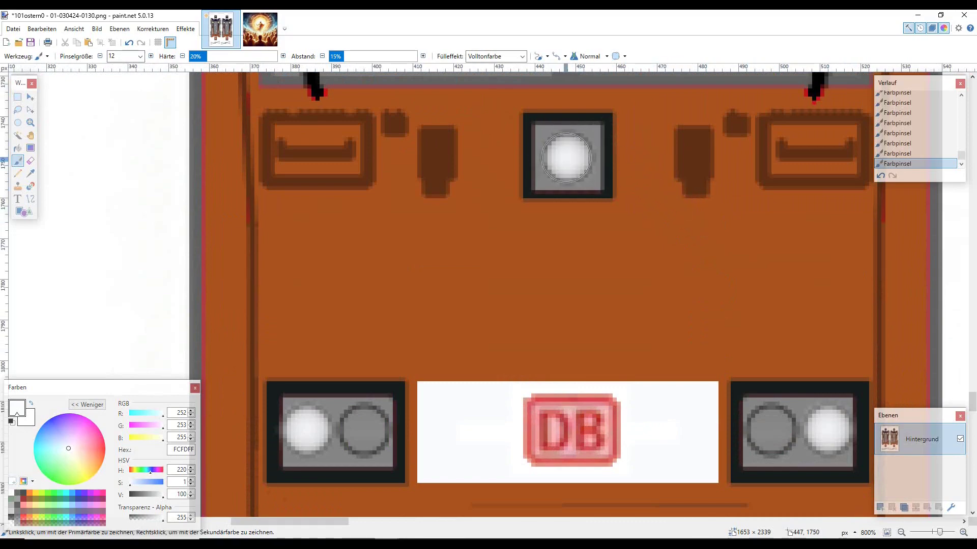
Paint the two outer headlights and the centre headlight on the right locomotive's blue front in light grey E0E1E2
{"action": "scroll", "coordinate": [549, 208], "scroll_direction": "down", "scroll_amount": 8}
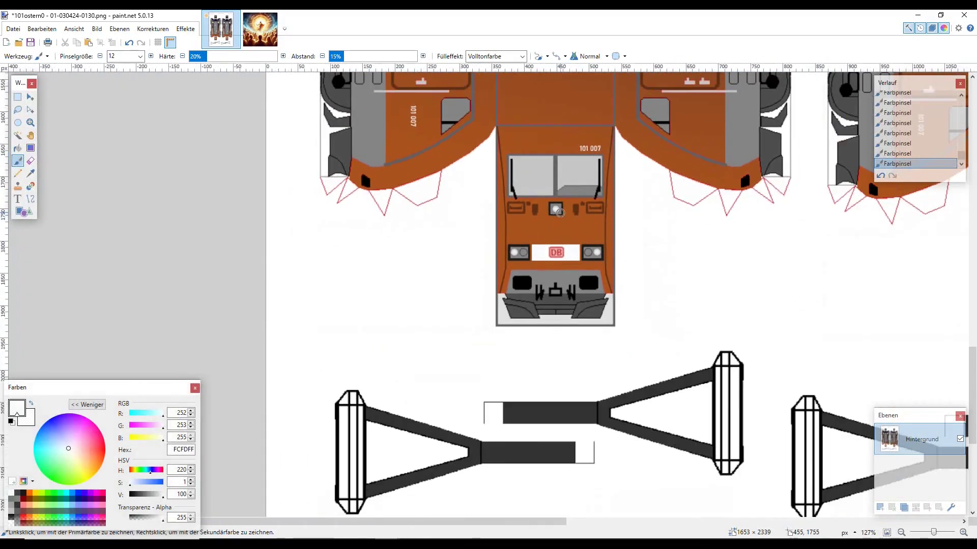
{"action": "scroll", "coordinate": [559, 212], "scroll_direction": "down", "scroll_amount": 1}
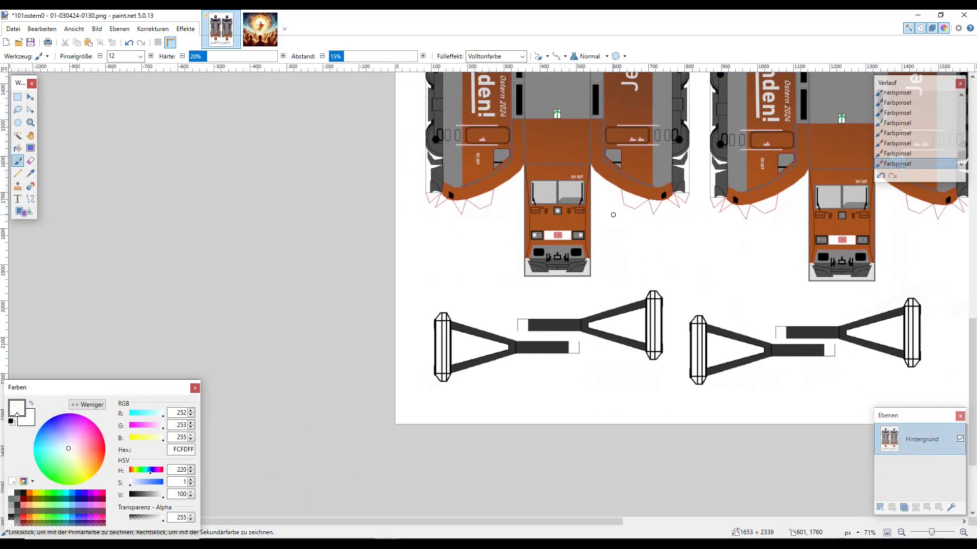
{"action": "scroll", "coordinate": [612, 217], "scroll_direction": "right", "scroll_amount": 5}
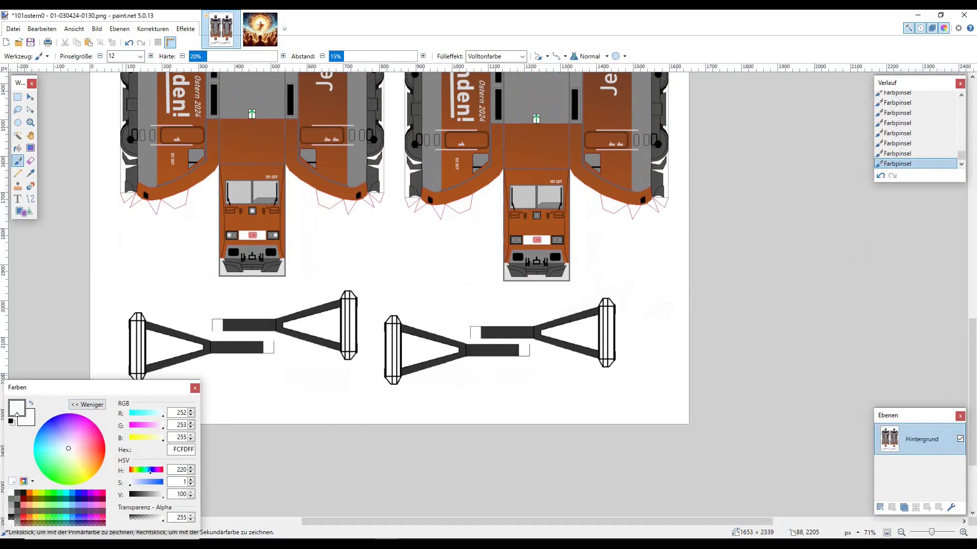
{"action": "left_click_drag", "start_coordinate": [163, 494], "coordinate": [160, 494]}
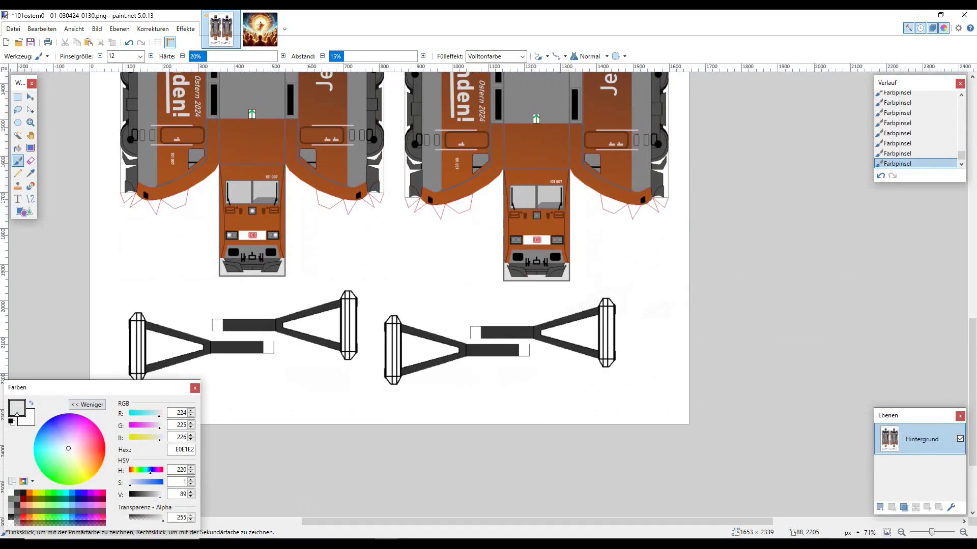
{"action": "scroll", "coordinate": [264, 284], "scroll_direction": "up", "scroll_amount": 8}
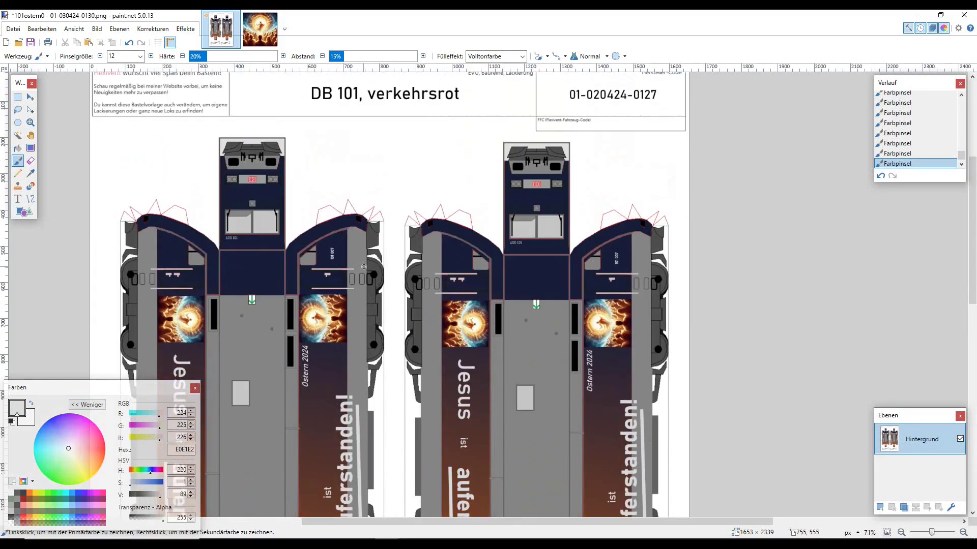
{"action": "scroll", "coordinate": [387, 249], "scroll_direction": "right", "scroll_amount": 2}
{"action": "scroll", "coordinate": [436, 186], "scroll_direction": "up", "scroll_amount": 8, "text": "ctrl"}
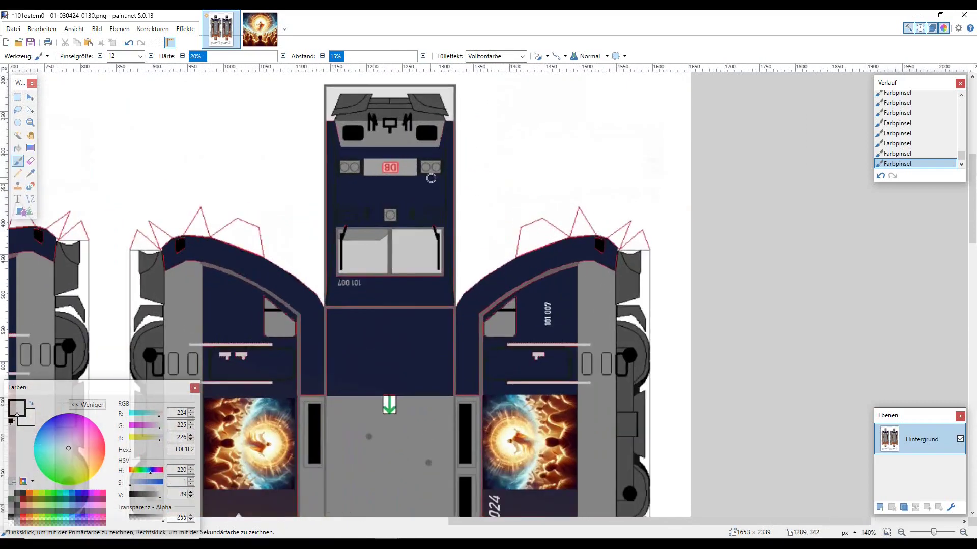
{"action": "scroll", "coordinate": [438, 165], "scroll_direction": "up", "scroll_amount": 1}
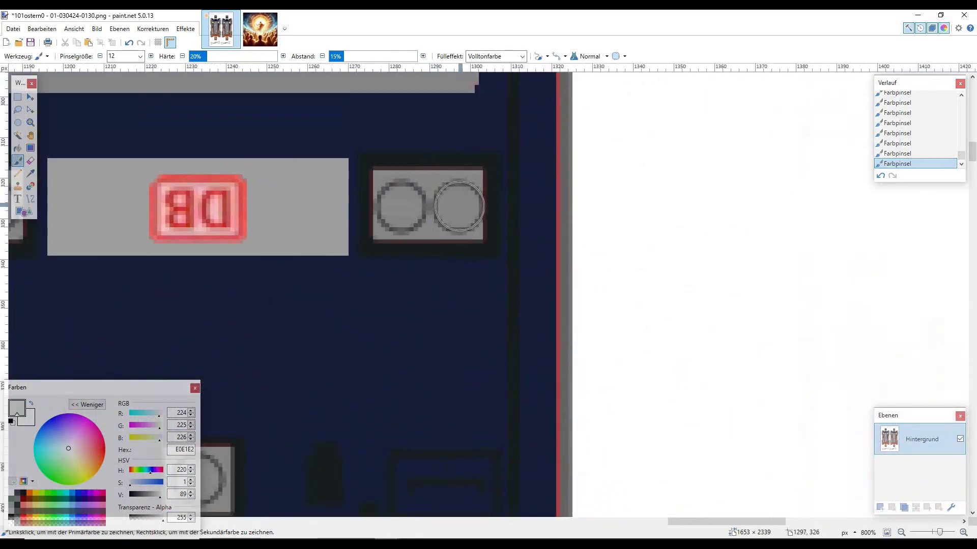
{"action": "left_click_drag", "start_coordinate": [456, 208], "coordinate": [457, 208]}
{"action": "scroll", "coordinate": [457, 208], "scroll_direction": "left", "scroll_amount": 6}
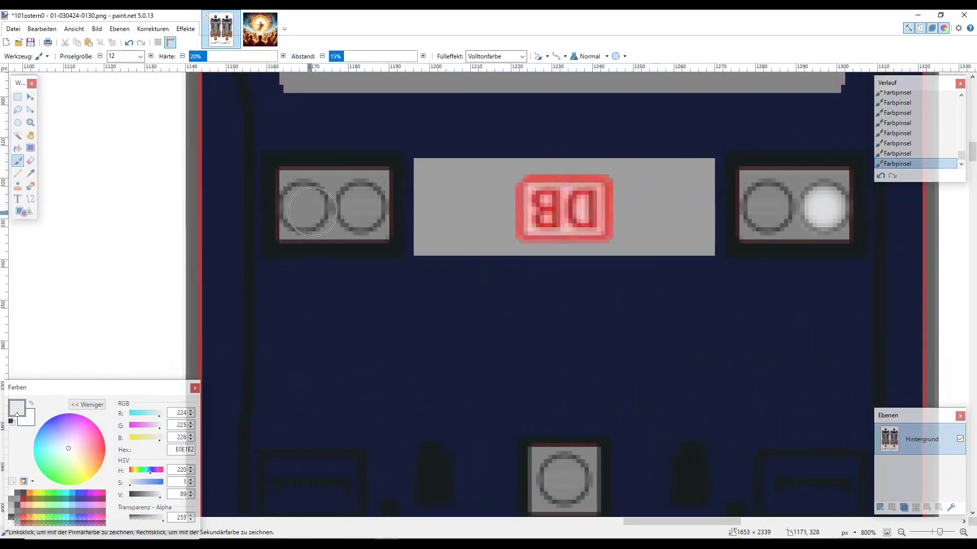
{"action": "left_click_drag", "start_coordinate": [303, 207], "coordinate": [303, 207]}
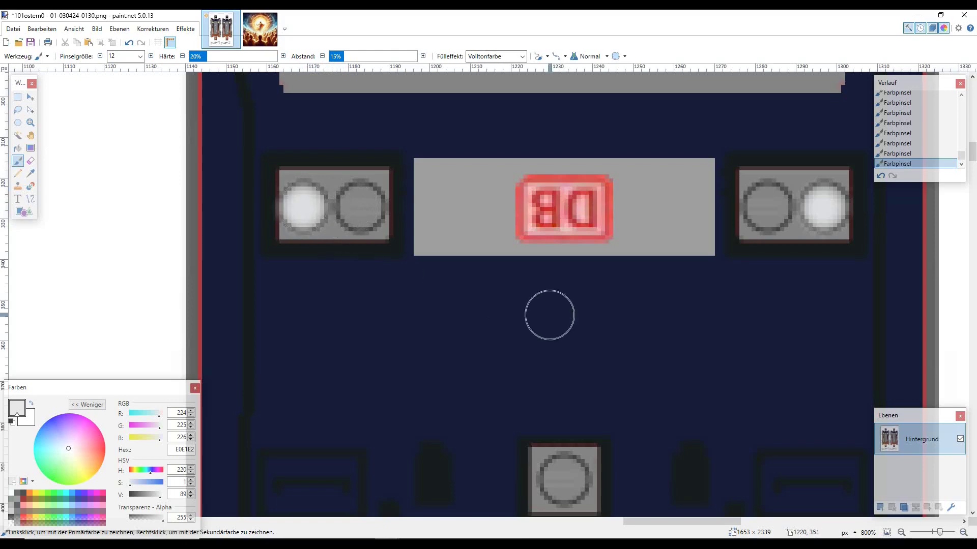
{"action": "scroll", "coordinate": [549, 315], "scroll_direction": "down", "scroll_amount": 1}
{"action": "left_click_drag", "start_coordinate": [563, 419], "coordinate": [563, 419]}
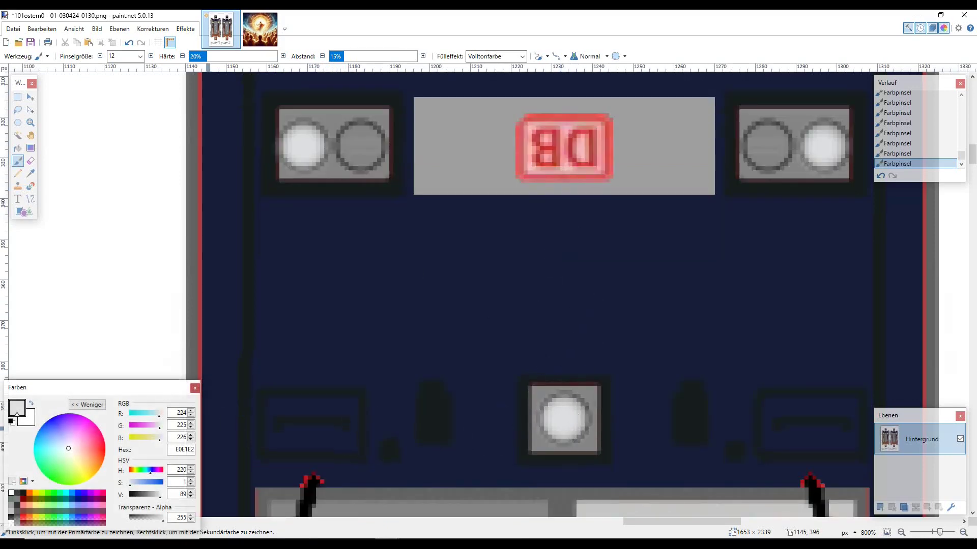
Brighten the left outer headlight and the centre headlight of this blue front with near-white FCFDFF
{"action": "left_click_drag", "start_coordinate": [160, 495], "coordinate": [165, 495]}
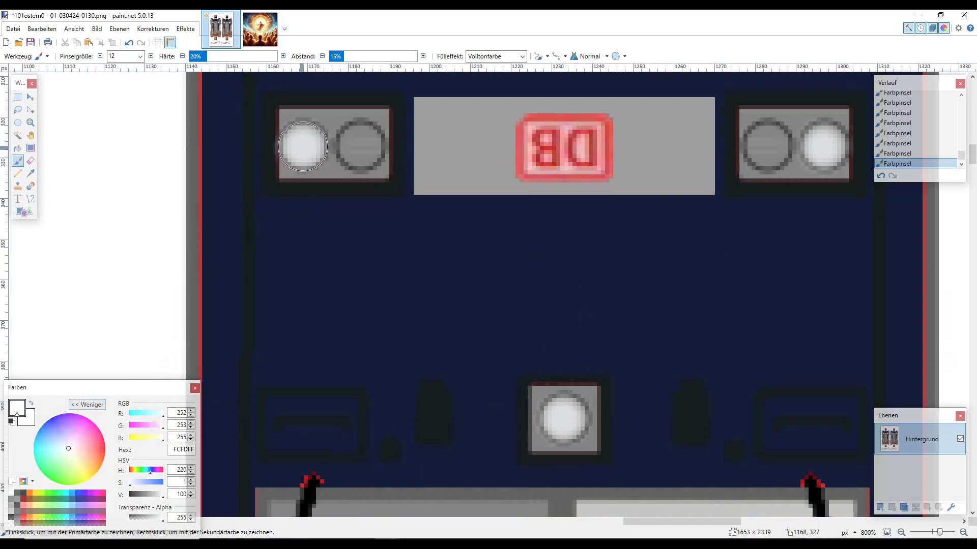
{"action": "left_click", "coordinate": [304, 146]}
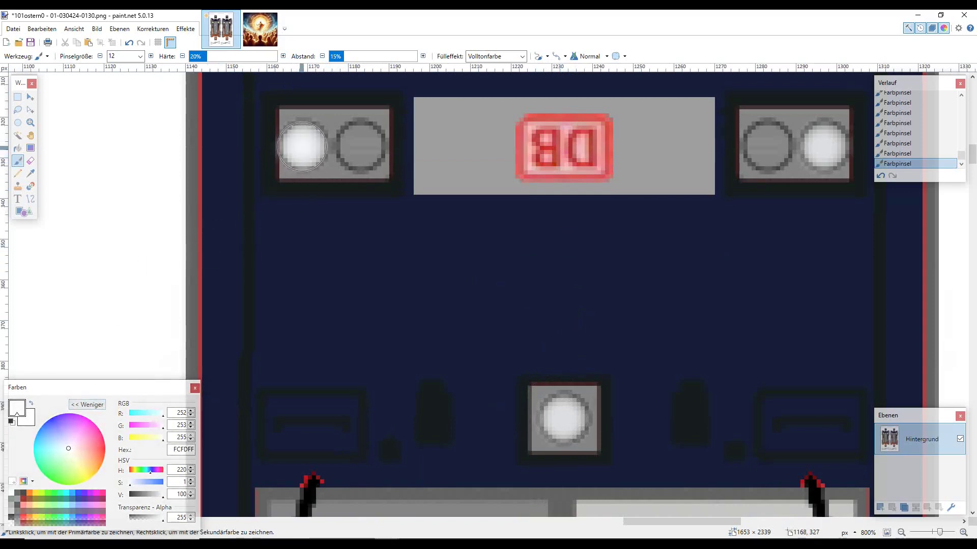
{"action": "left_click", "coordinate": [563, 420]}
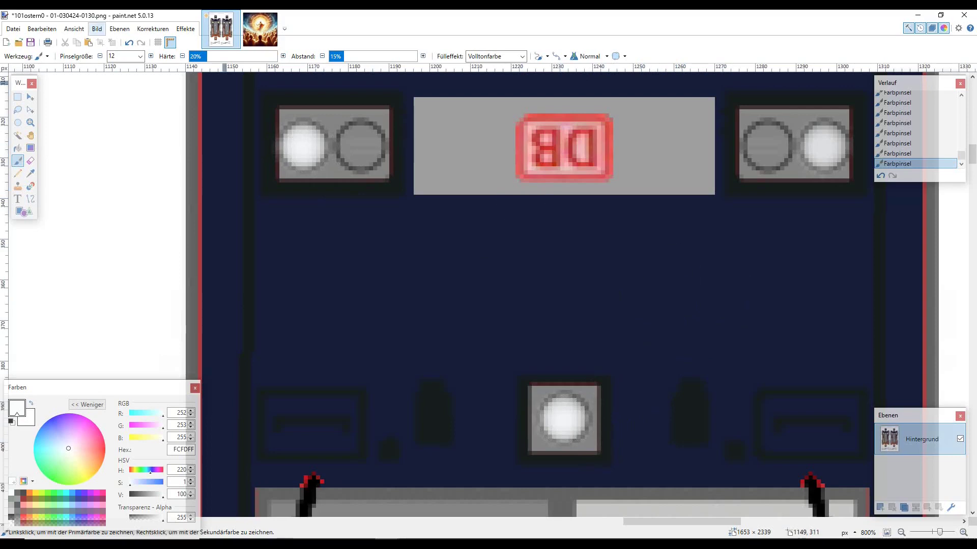
Undo and restore the last near-white stroke on the blue front's centre headlight to compare both versions
{"action": "left_click", "coordinate": [129, 42]}
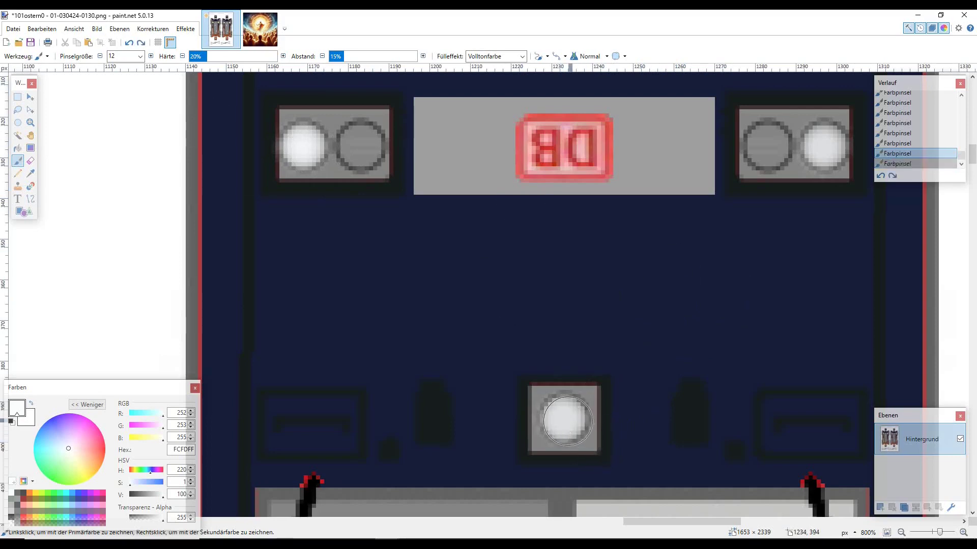
{"action": "key", "text": "ctrl+y"}
{"action": "scroll", "coordinate": [788, 266], "scroll_direction": "up", "scroll_amount": 1}
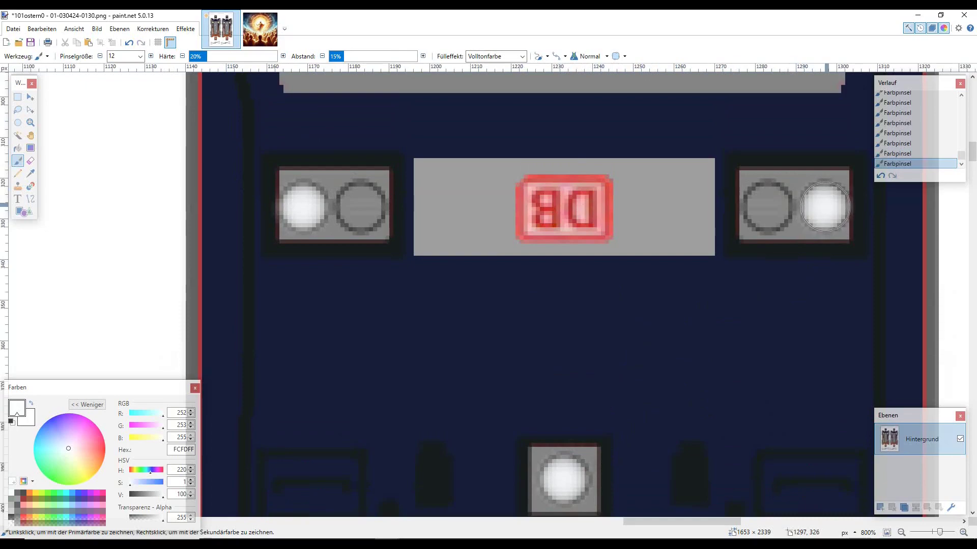
Paint the two outer lights on the right locomotive's orange front as red tail lights in FF3845
{"action": "scroll", "coordinate": [658, 234], "scroll_direction": "down", "scroll_amount": 5}
{"action": "scroll", "coordinate": [658, 239], "scroll_direction": "down", "scroll_amount": 5}
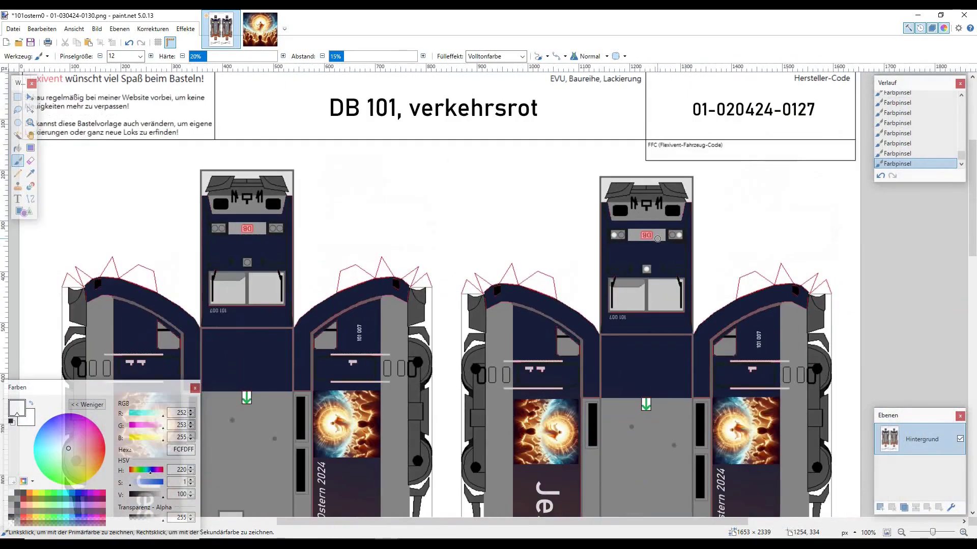
{"action": "scroll", "coordinate": [577, 289], "scroll_direction": "down", "scroll_amount": 6}
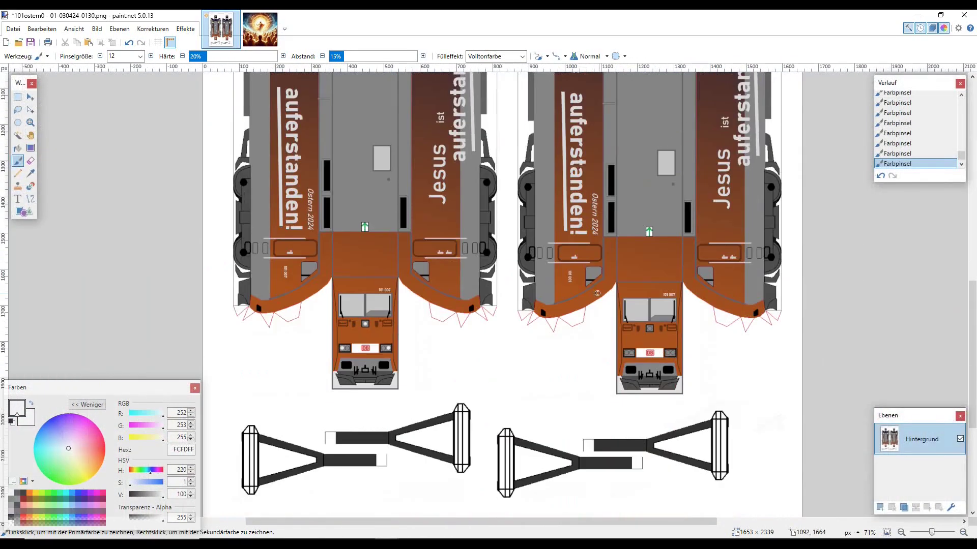
{"action": "scroll", "coordinate": [682, 359], "scroll_direction": "right", "scroll_amount": 5}
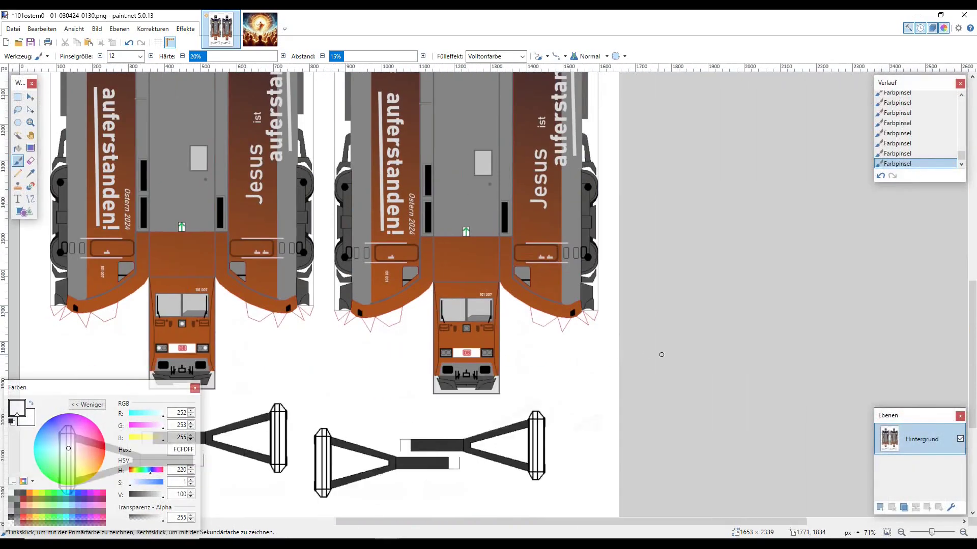
{"action": "scroll", "coordinate": [410, 319], "scroll_direction": "up", "scroll_amount": 5}
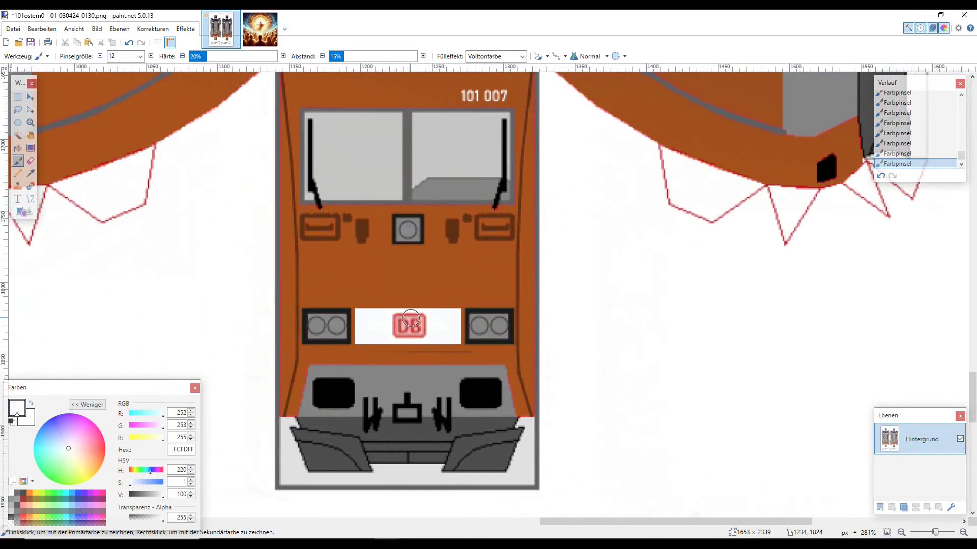
{"action": "scroll", "coordinate": [331, 336], "scroll_direction": "up", "scroll_amount": 6}
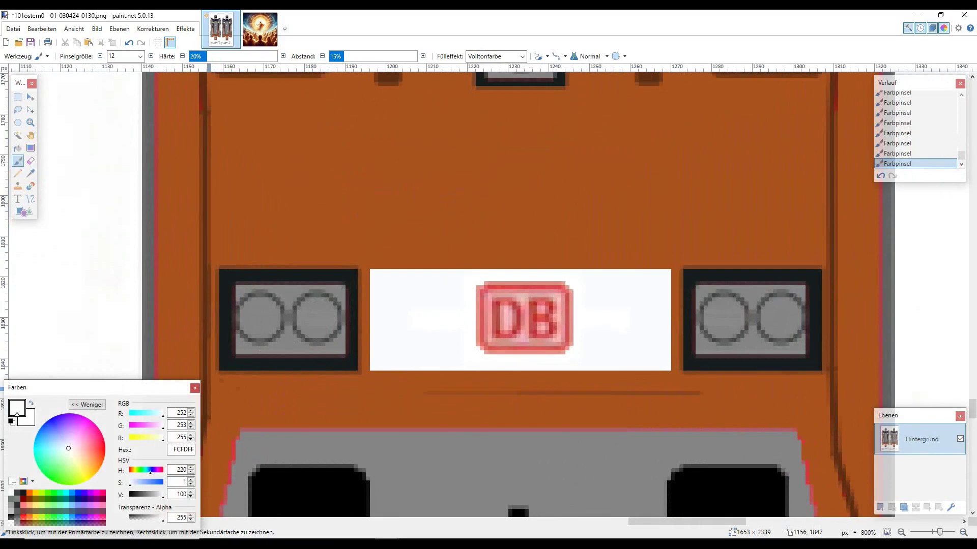
{"action": "left_click", "coordinate": [103, 447]}
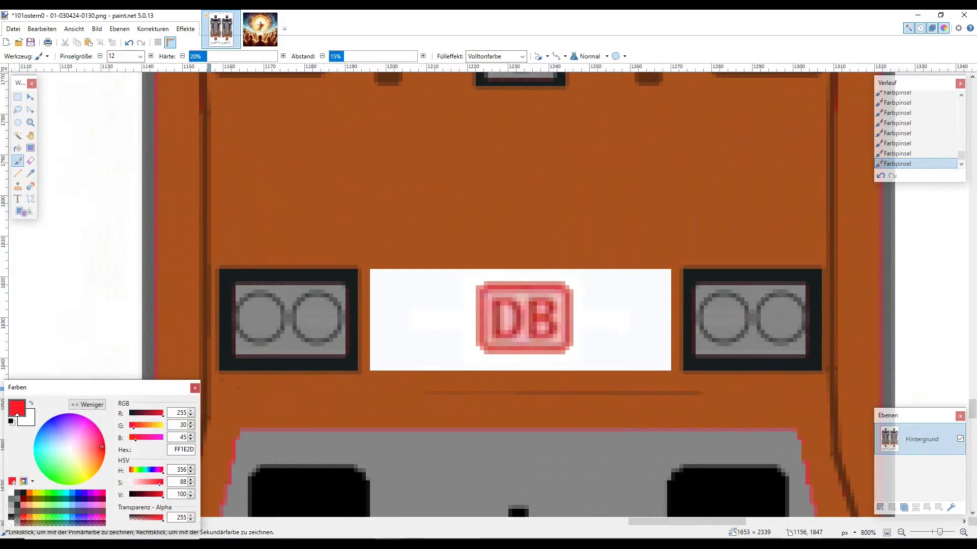
{"action": "left_click_drag", "start_coordinate": [101, 447], "coordinate": [100, 447]}
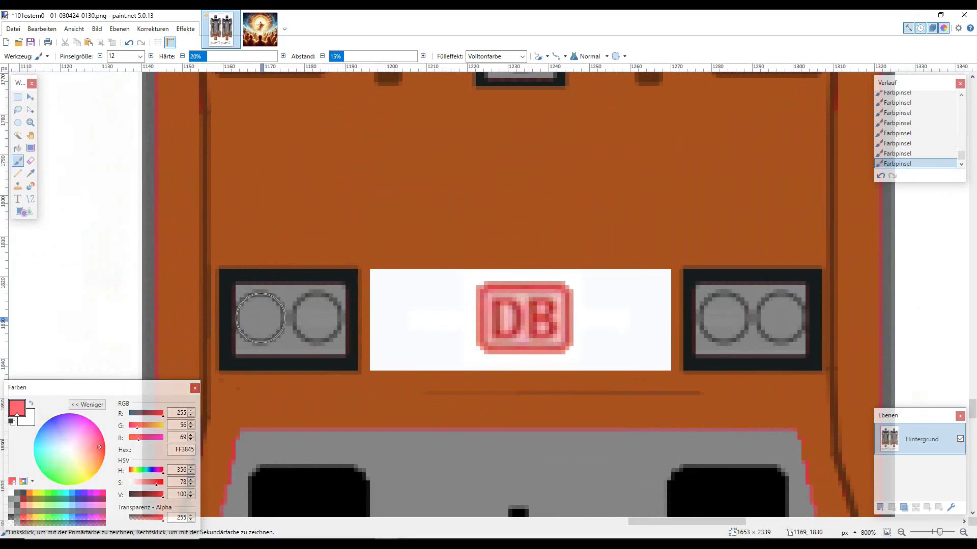
{"action": "left_click", "coordinate": [259, 319]}
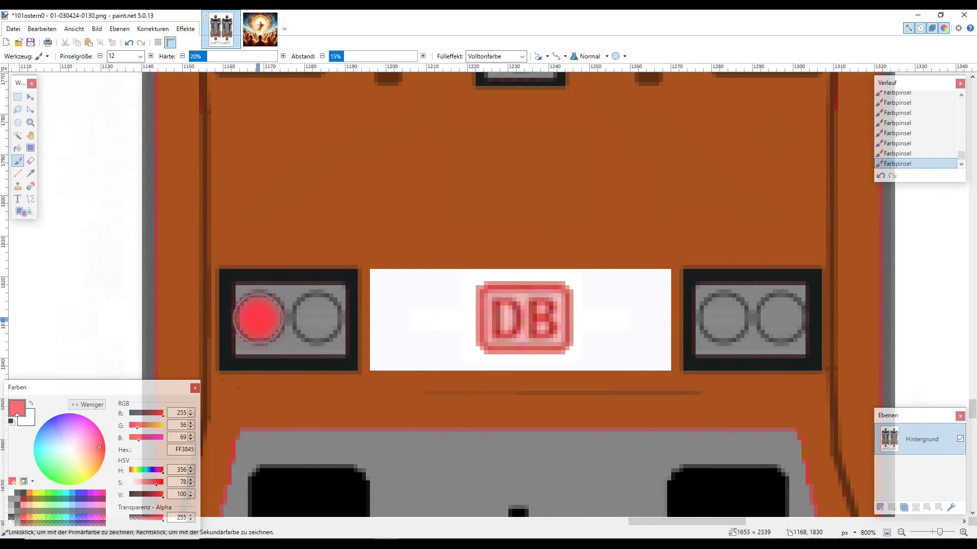
{"action": "left_click", "coordinate": [779, 319]}
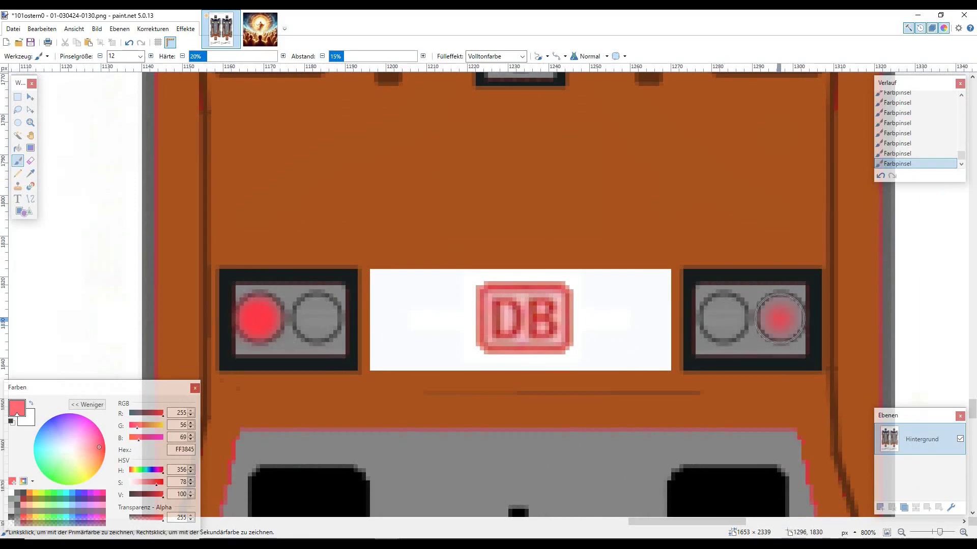
{"action": "left_click", "coordinate": [780, 319]}
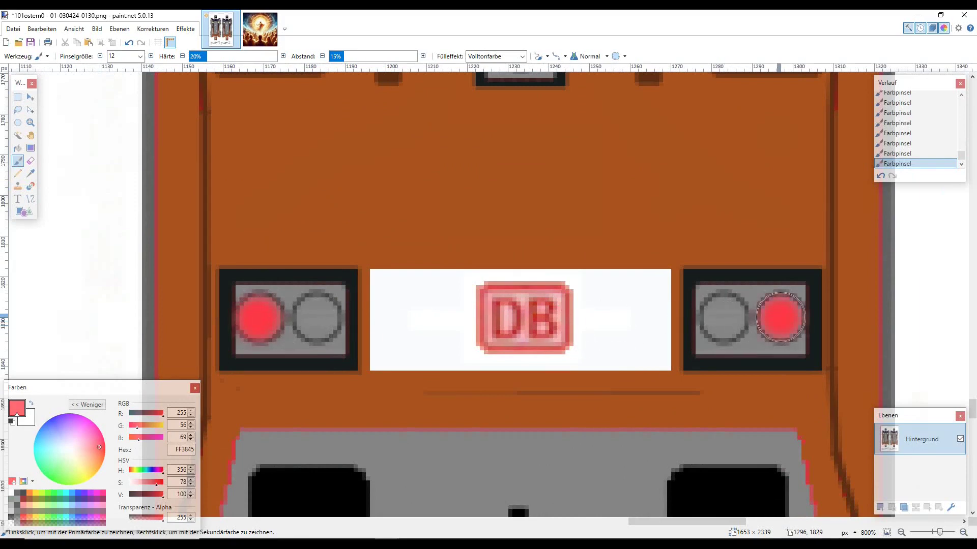
Repaint the left tail light of this orange front in the warmer red FF381C
{"action": "scroll", "coordinate": [442, 304], "scroll_direction": "down", "scroll_amount": 5}
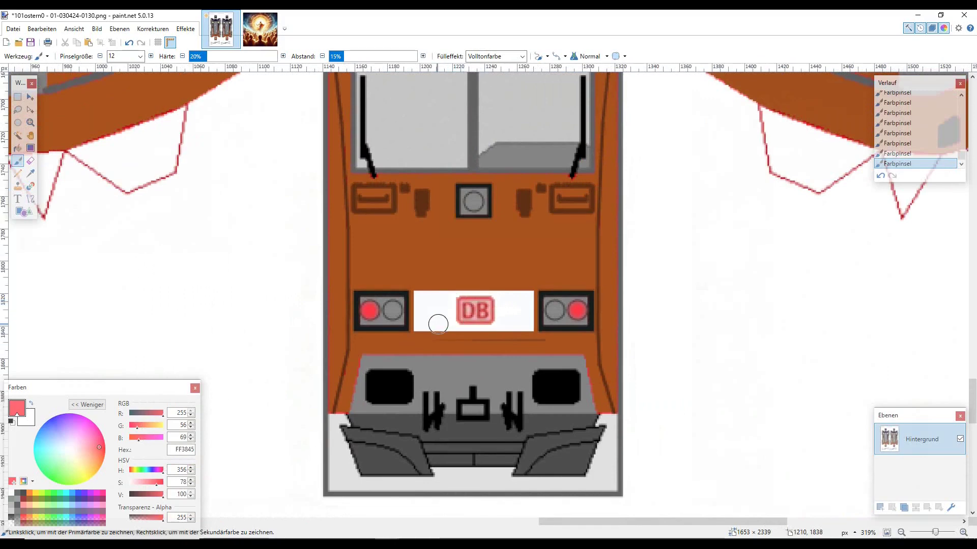
{"action": "scroll", "coordinate": [373, 331], "scroll_direction": "up", "scroll_amount": 7}
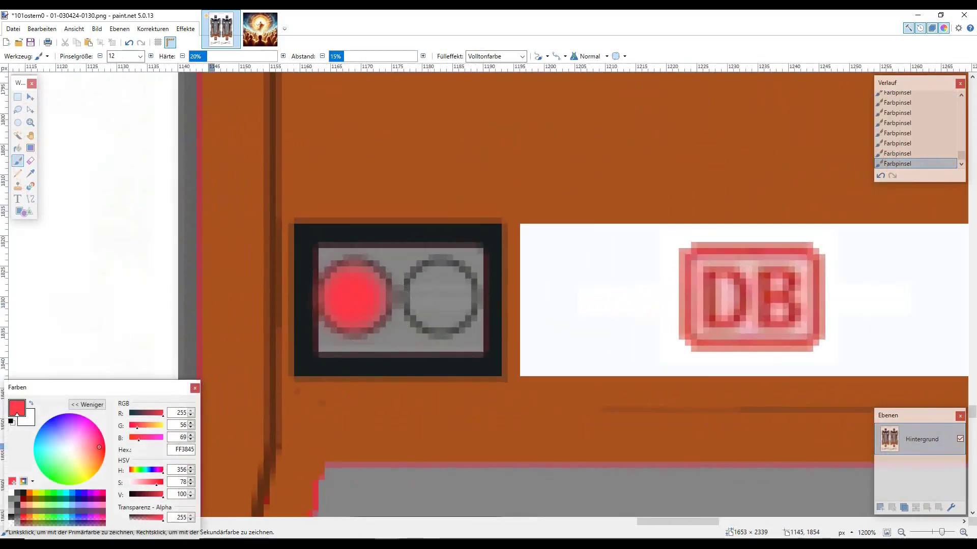
{"action": "left_click_drag", "start_coordinate": [139, 438], "coordinate": [136, 438]}
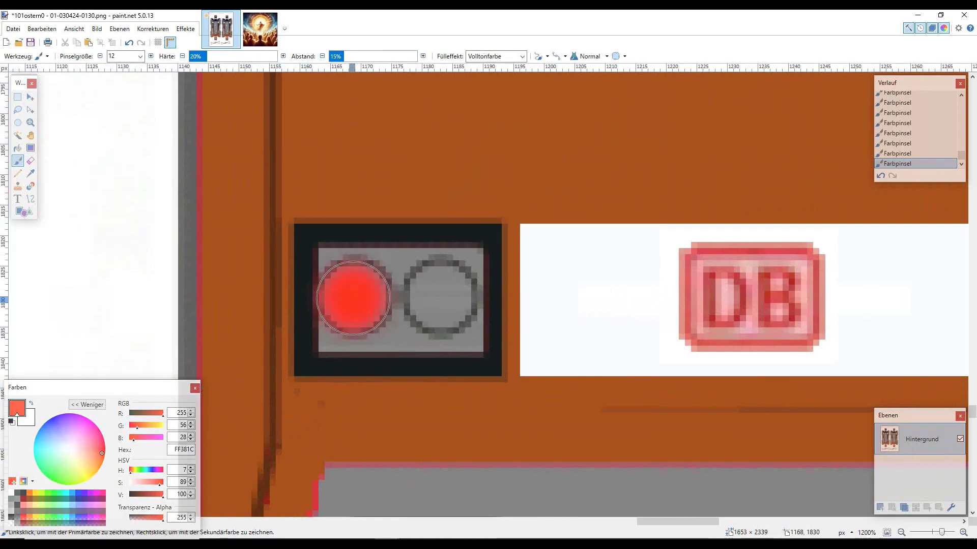
Compare the two differently coloured red tail lights on the orange front, both close up and from afar
{"action": "scroll", "coordinate": [414, 334], "scroll_direction": "down", "scroll_amount": 8}
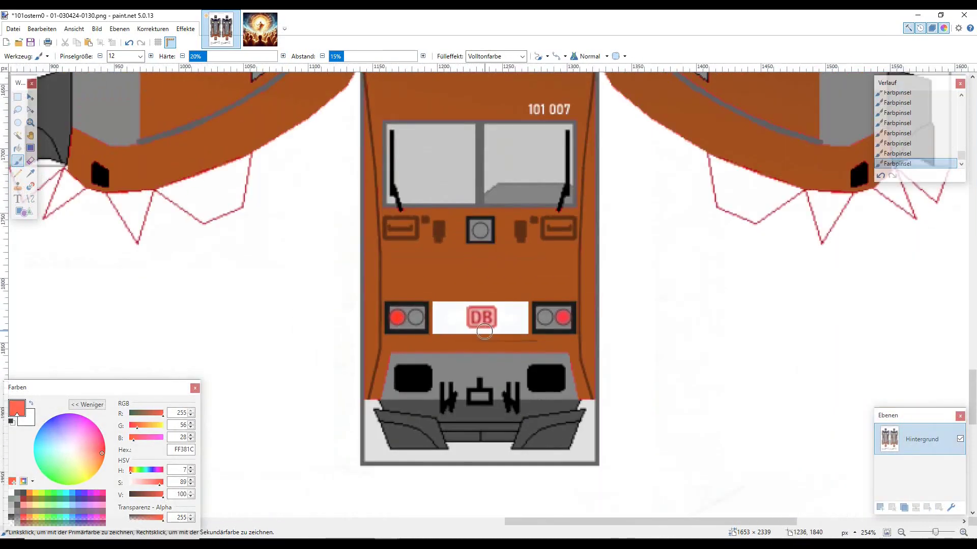
{"action": "scroll", "coordinate": [490, 328], "scroll_direction": "right", "scroll_amount": 2}
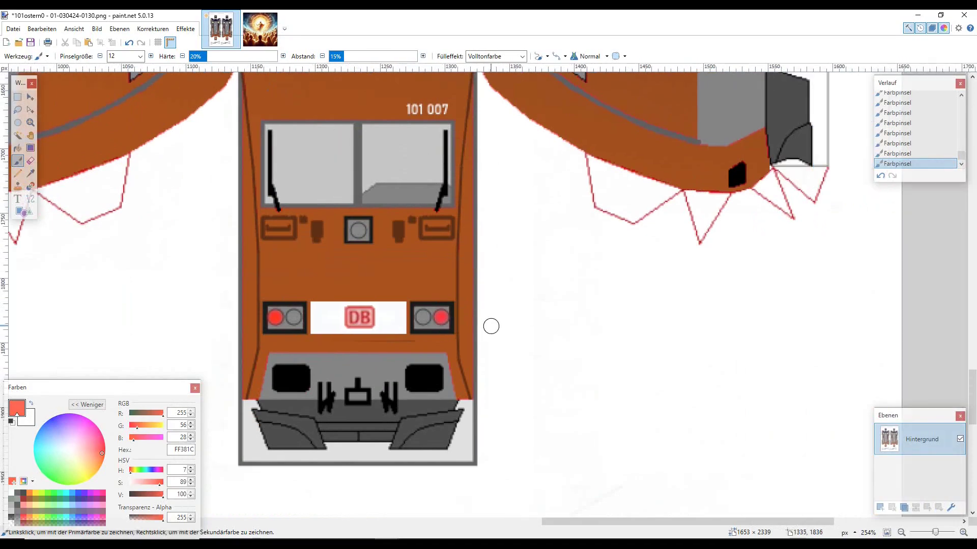
{"action": "scroll", "coordinate": [444, 326], "scroll_direction": "up", "scroll_amount": 3}
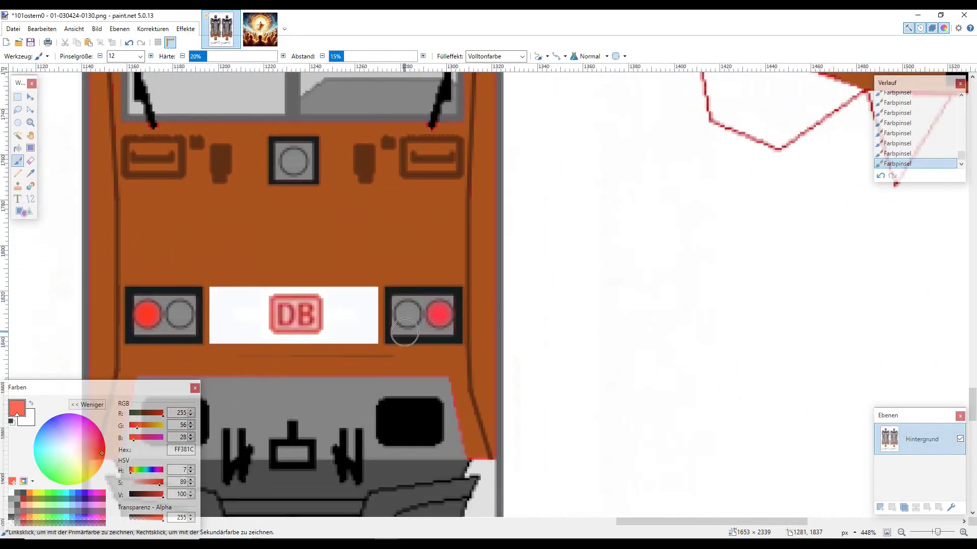
{"action": "scroll", "coordinate": [404, 332], "scroll_direction": "down", "scroll_amount": 3}
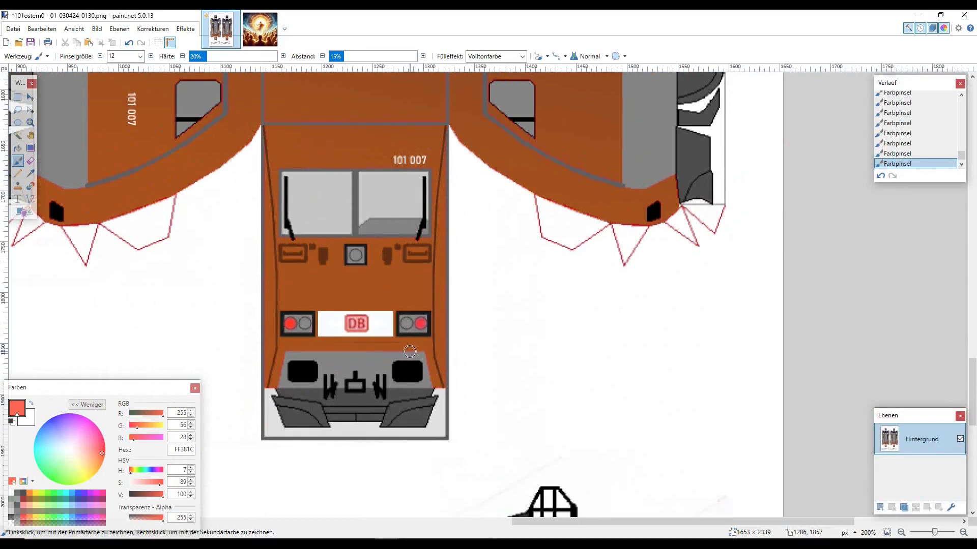
{"action": "scroll", "coordinate": [410, 351], "scroll_direction": "down", "scroll_amount": 3}
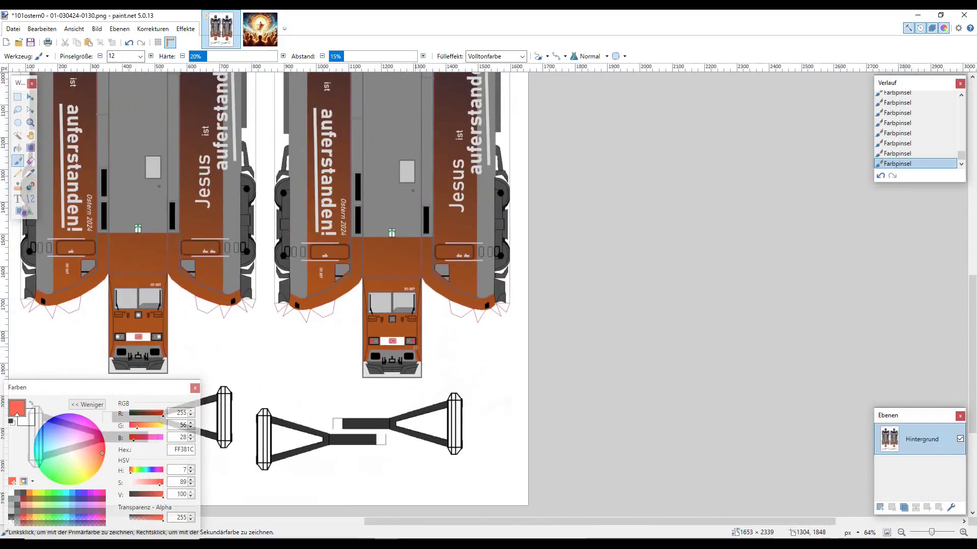
{"action": "scroll", "coordinate": [410, 344], "scroll_direction": "up", "scroll_amount": 3}
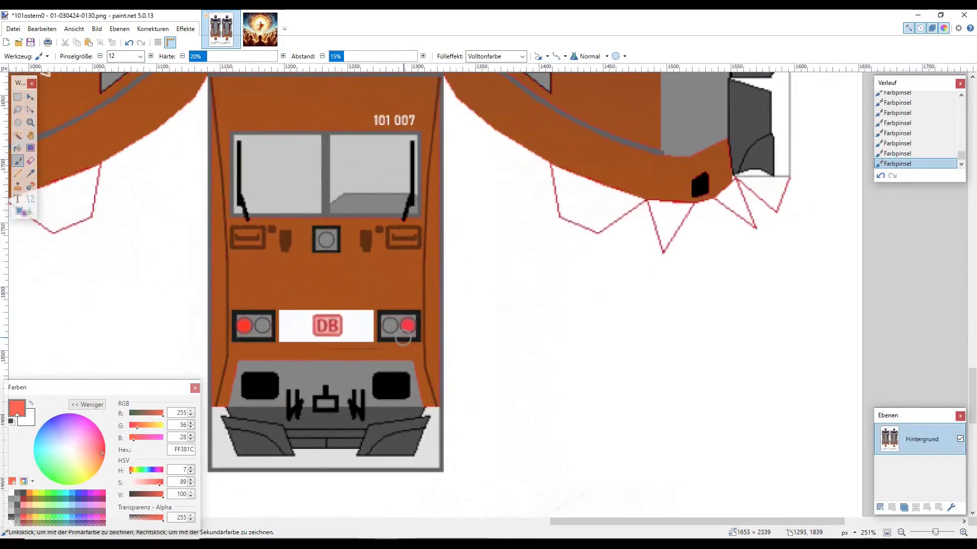
{"action": "scroll", "coordinate": [404, 338], "scroll_direction": "down", "scroll_amount": 2}
Paint both outer lights on the left locomotive's blue front red in FF381C, and go over the right one with FF3842
{"action": "scroll", "coordinate": [403, 337], "scroll_direction": "up", "scroll_amount": 12}
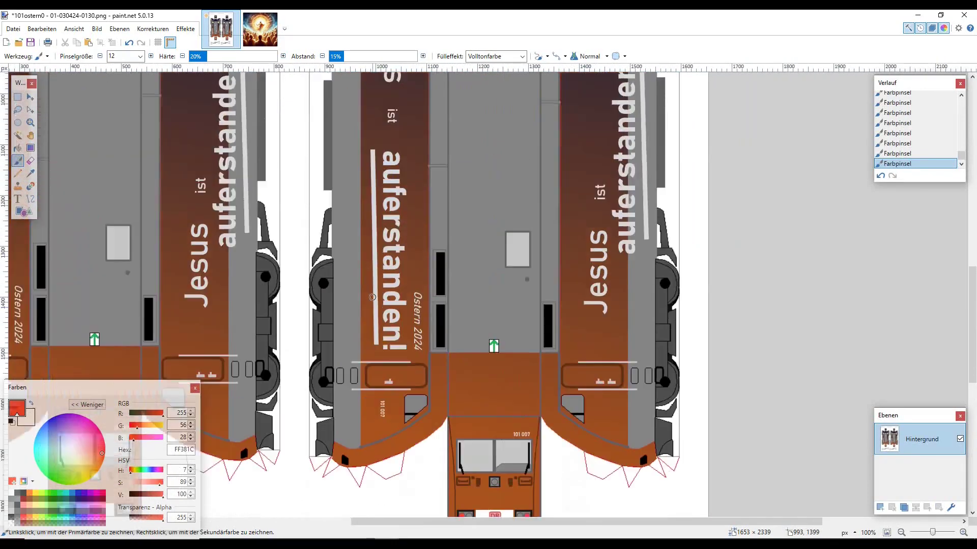
{"action": "scroll", "coordinate": [373, 296], "scroll_direction": "left", "scroll_amount": 6}
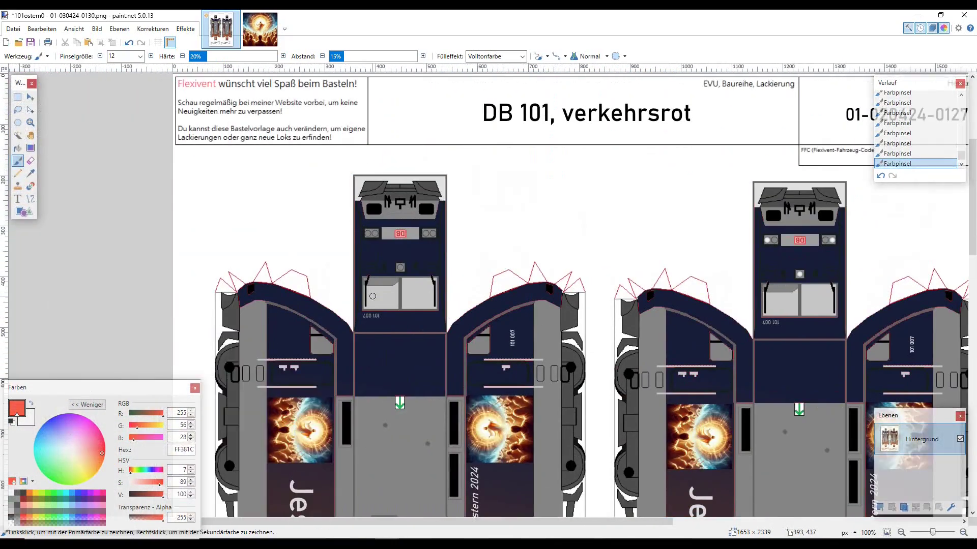
{"action": "scroll", "coordinate": [380, 238], "scroll_direction": "up", "scroll_amount": 2}
{"action": "scroll", "coordinate": [380, 237], "scroll_direction": "up", "scroll_amount": 5}
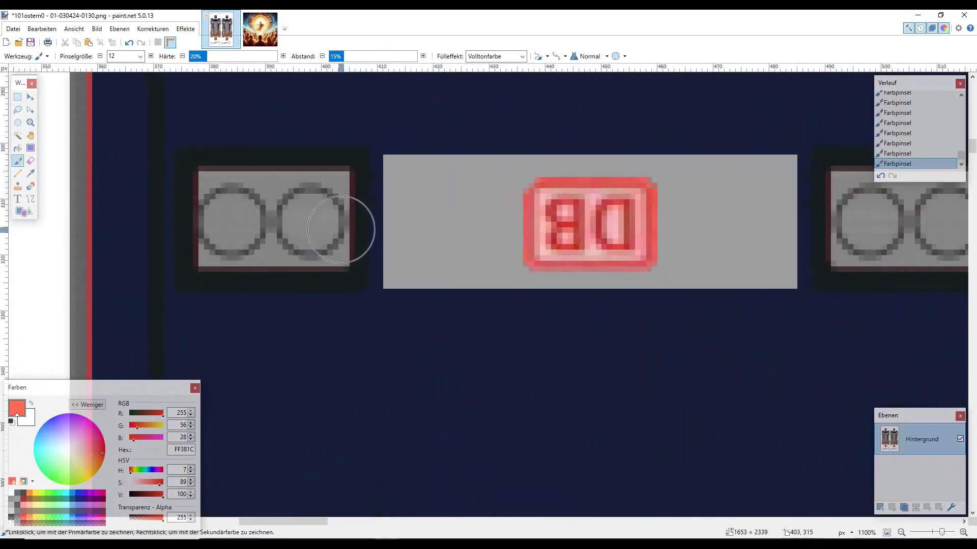
{"action": "left_click", "coordinate": [231, 223]}
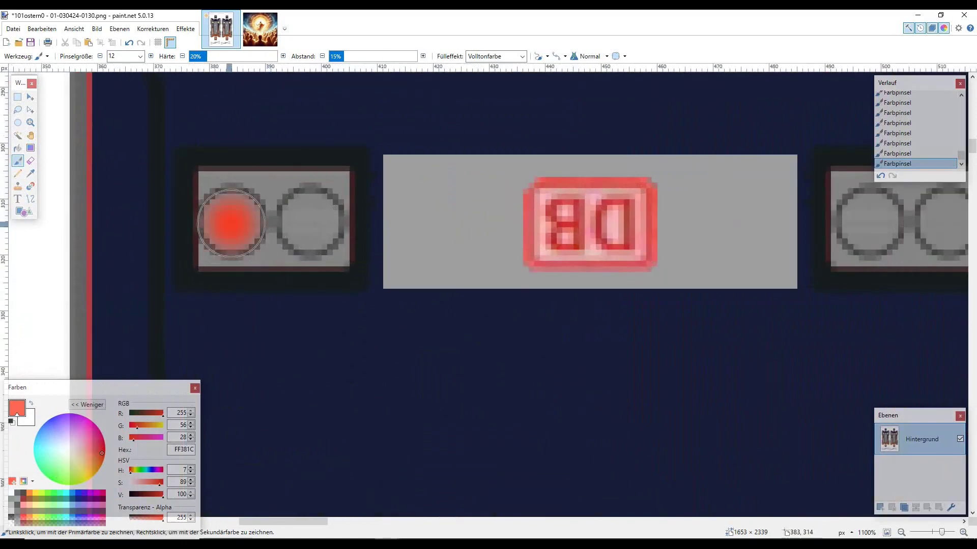
{"action": "scroll", "coordinate": [231, 224], "scroll_direction": "right", "scroll_amount": 6}
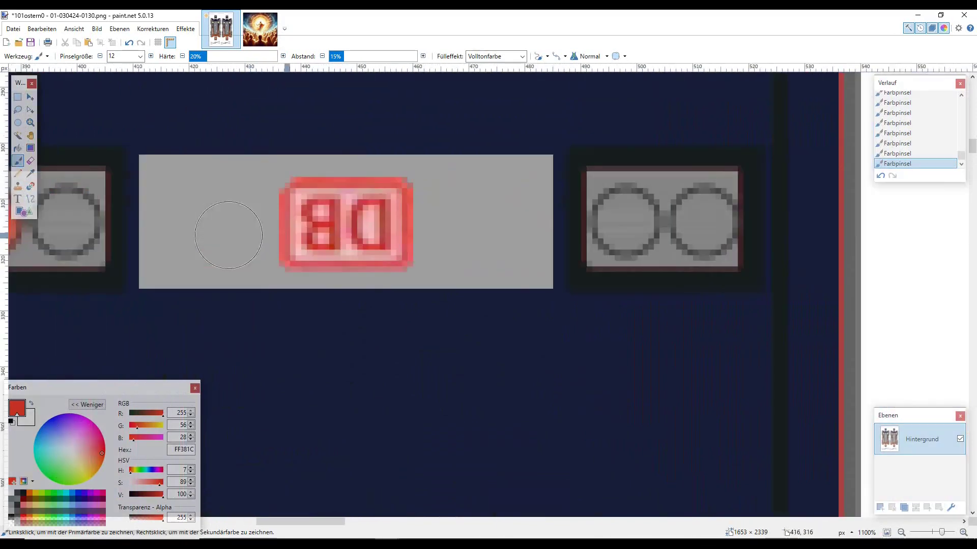
{"action": "left_click", "coordinate": [215, 221]}
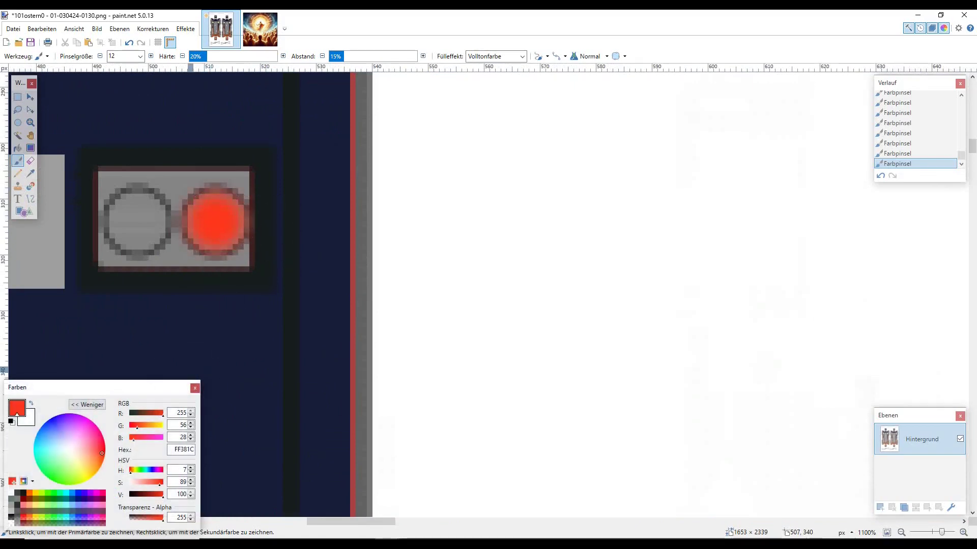
{"action": "left_click", "coordinate": [136, 438]}
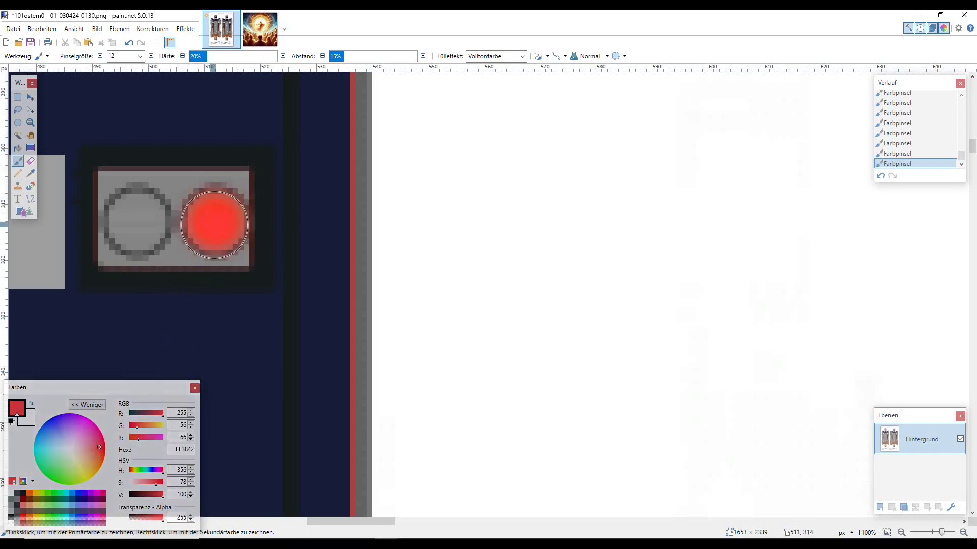
Look over both locomotives from the blue fronts down to the orange fronts to check lights, pictures and slogans
{"action": "scroll", "coordinate": [334, 167], "scroll_direction": "down", "scroll_amount": 10}
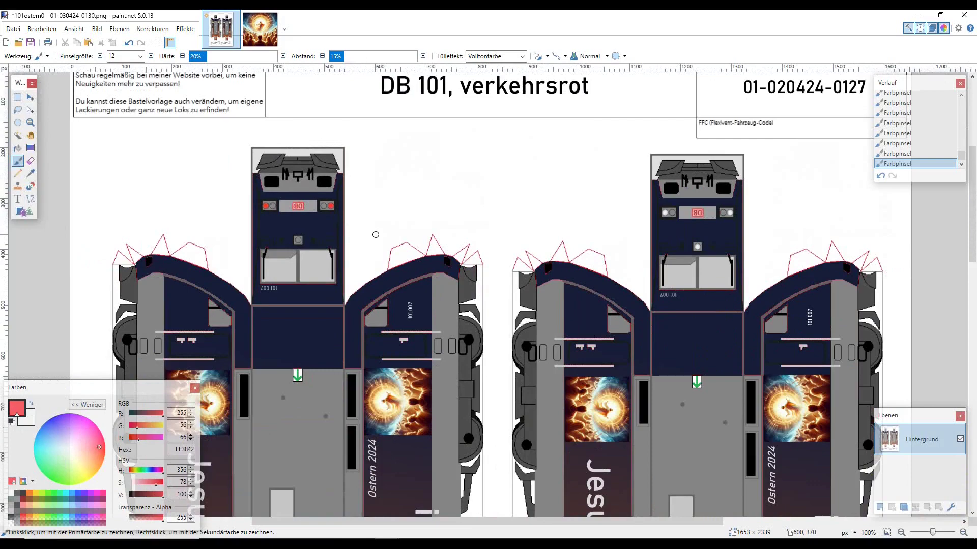
{"action": "scroll", "coordinate": [361, 227], "scroll_direction": "down", "scroll_amount": 4}
{"action": "scroll", "coordinate": [377, 231], "scroll_direction": "down", "scroll_amount": 5}
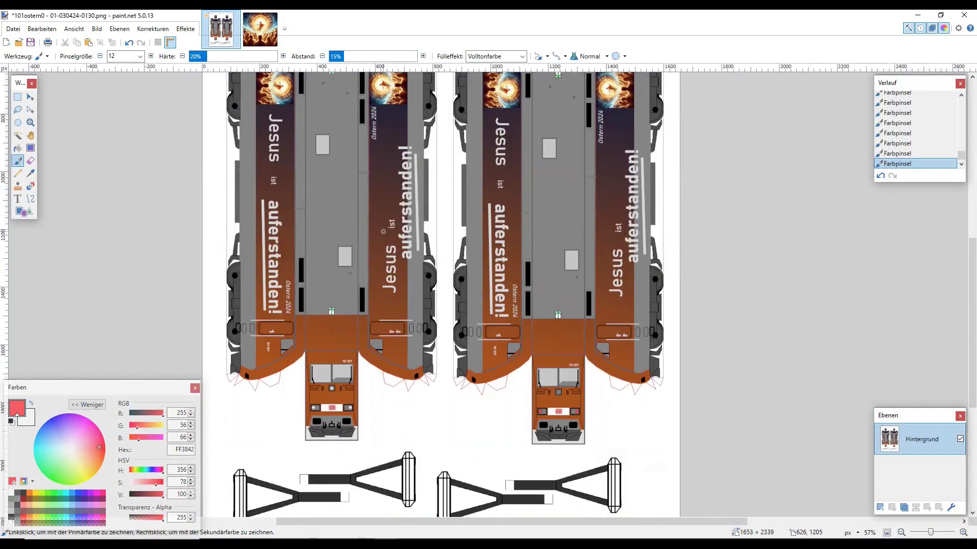
{"action": "scroll", "coordinate": [387, 233], "scroll_direction": "up", "scroll_amount": 3}
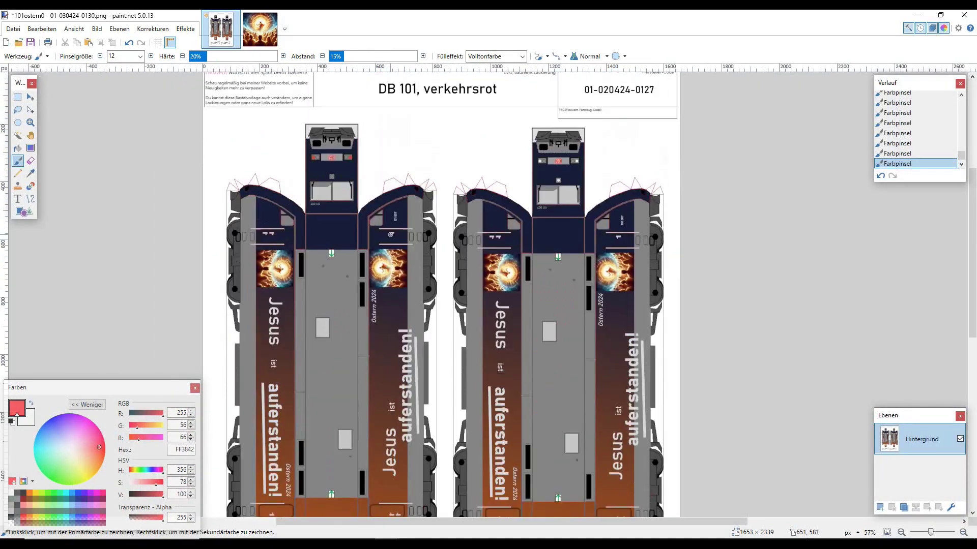
{"action": "scroll", "coordinate": [391, 235], "scroll_direction": "down", "scroll_amount": 5}
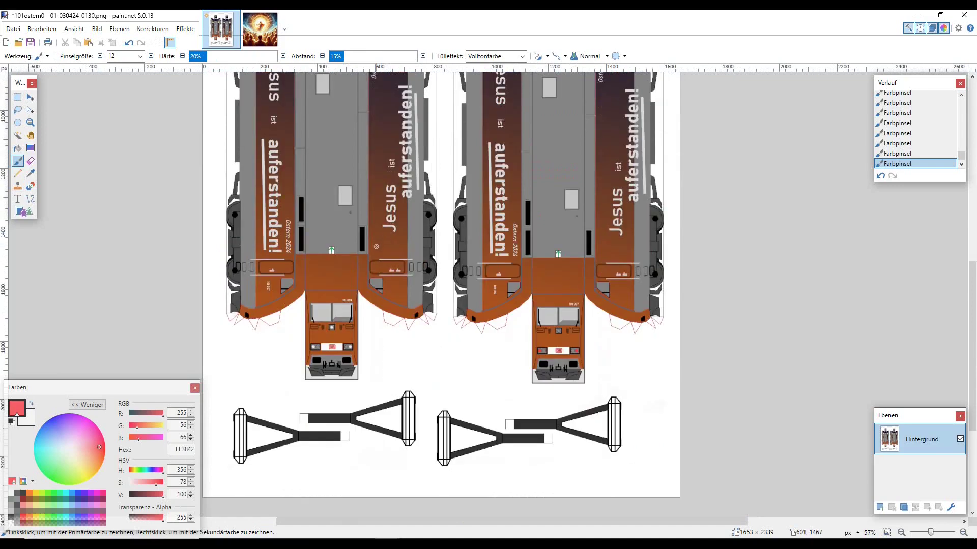
{"action": "scroll", "coordinate": [376, 246], "scroll_direction": "up", "scroll_amount": 5}
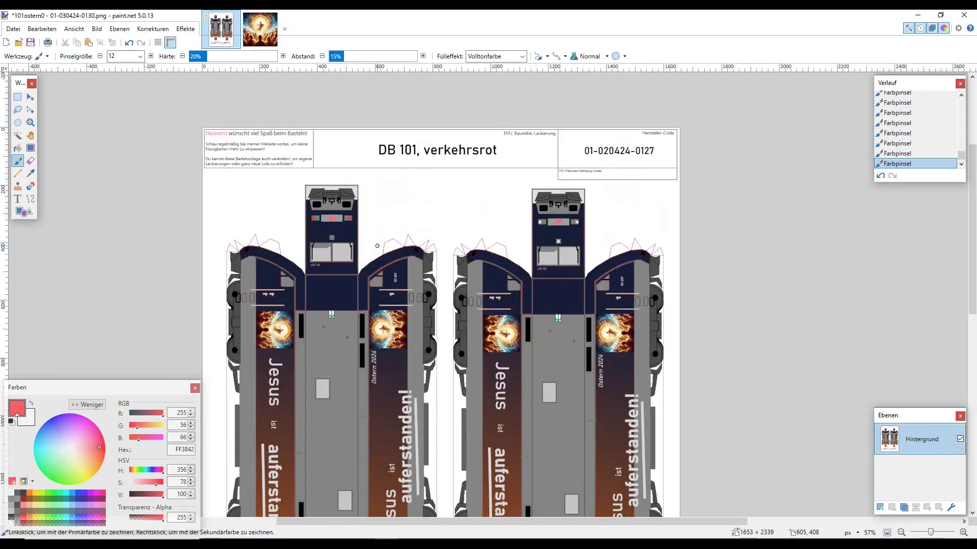
{"action": "scroll", "coordinate": [377, 246], "scroll_direction": "down", "scroll_amount": 5}
{"action": "scroll", "coordinate": [408, 275], "scroll_direction": "up", "scroll_amount": 4}
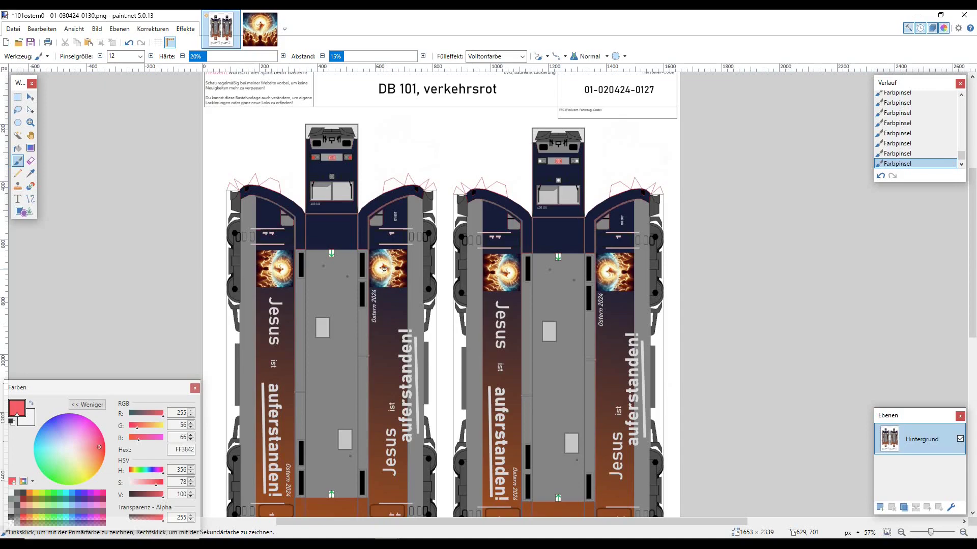
{"action": "scroll", "coordinate": [385, 269], "scroll_direction": "up", "scroll_amount": 1}
{"action": "scroll", "coordinate": [403, 217], "scroll_direction": "down", "scroll_amount": 4}
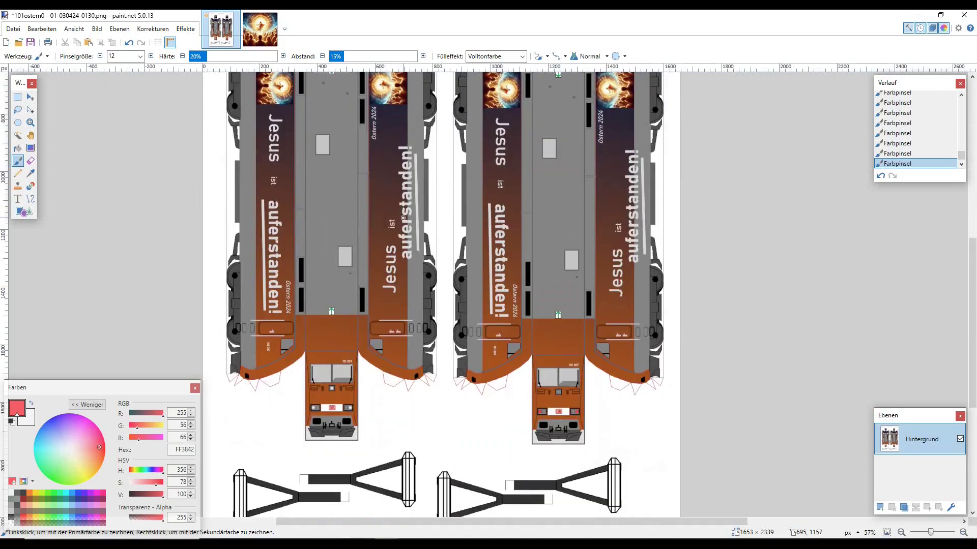
Review the whole papercraft sheet from the title block to the pantographs, comparing the finished design of the two locomotives
{"action": "scroll", "coordinate": [407, 220], "scroll_direction": "down", "scroll_amount": 1}
{"action": "scroll", "coordinate": [415, 222], "scroll_direction": "up", "scroll_amount": 5}
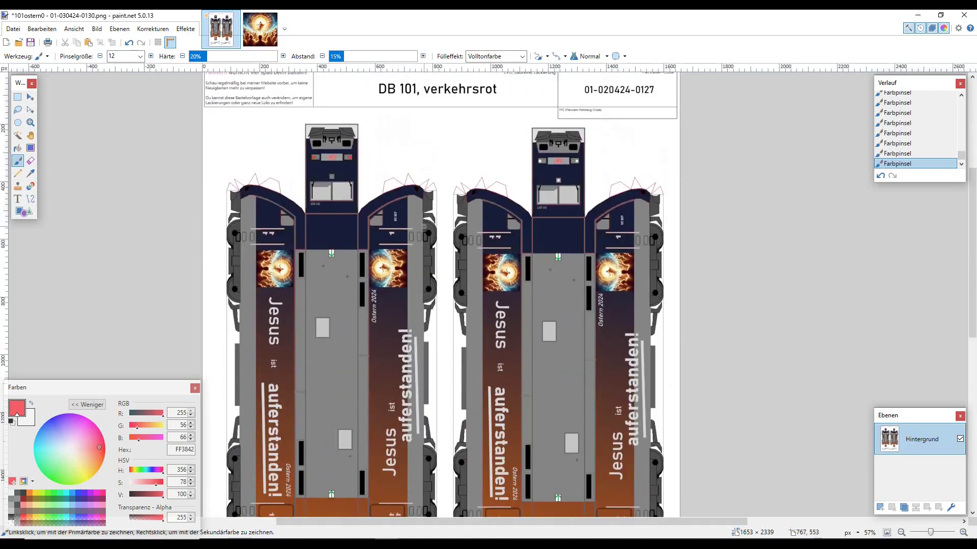
{"action": "scroll", "coordinate": [424, 227], "scroll_direction": "down", "scroll_amount": 4}
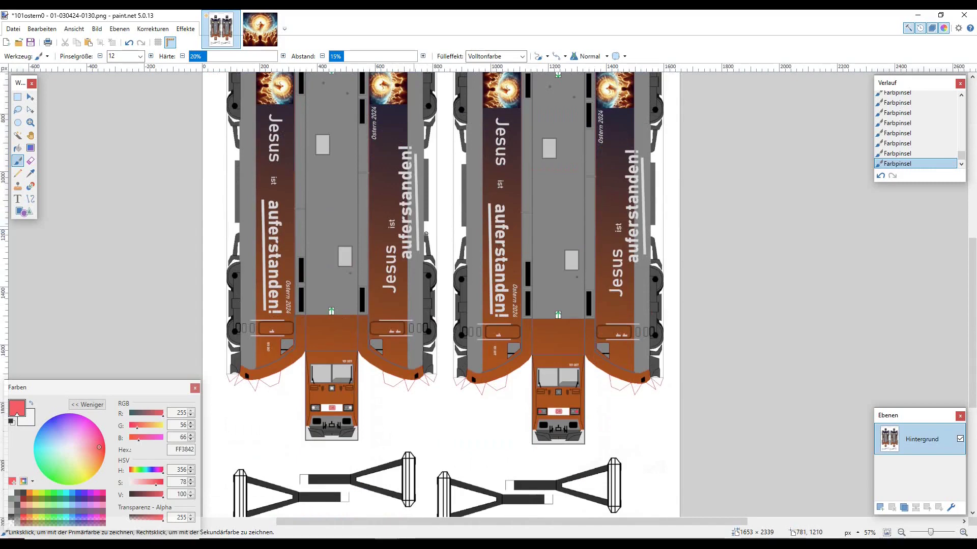
{"action": "scroll", "coordinate": [392, 242], "scroll_direction": "up", "scroll_amount": 7}
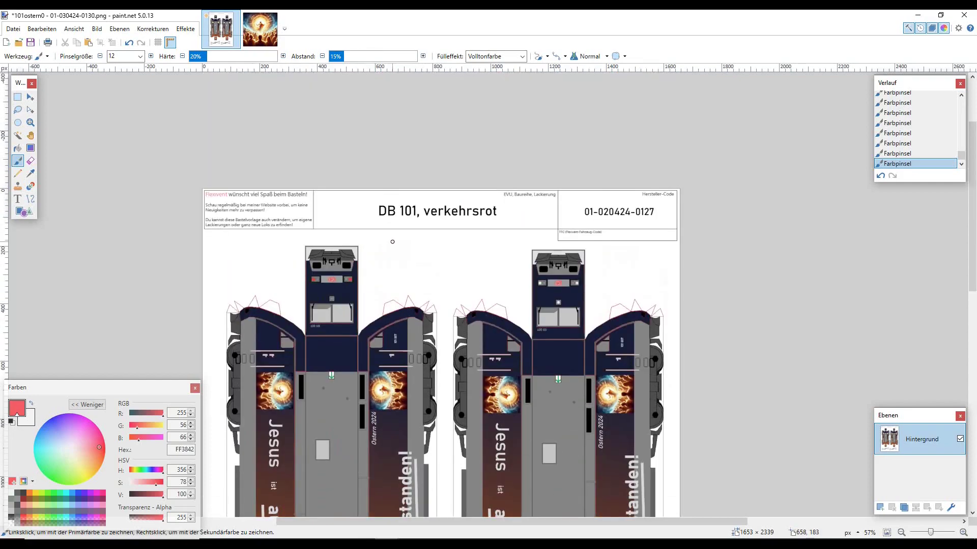
{"action": "scroll", "coordinate": [392, 241], "scroll_direction": "down", "scroll_amount": 5}
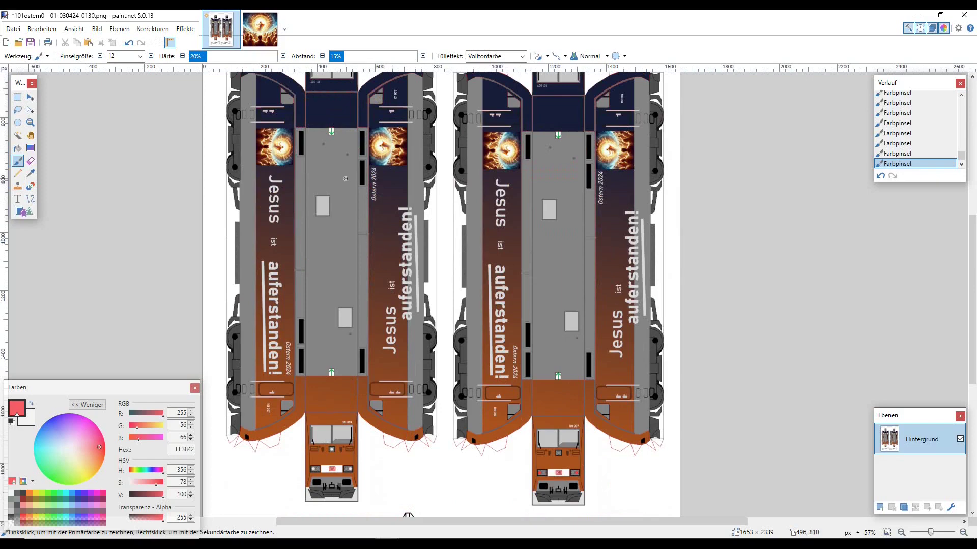
{"action": "scroll", "coordinate": [345, 179], "scroll_direction": "up", "scroll_amount": 4}
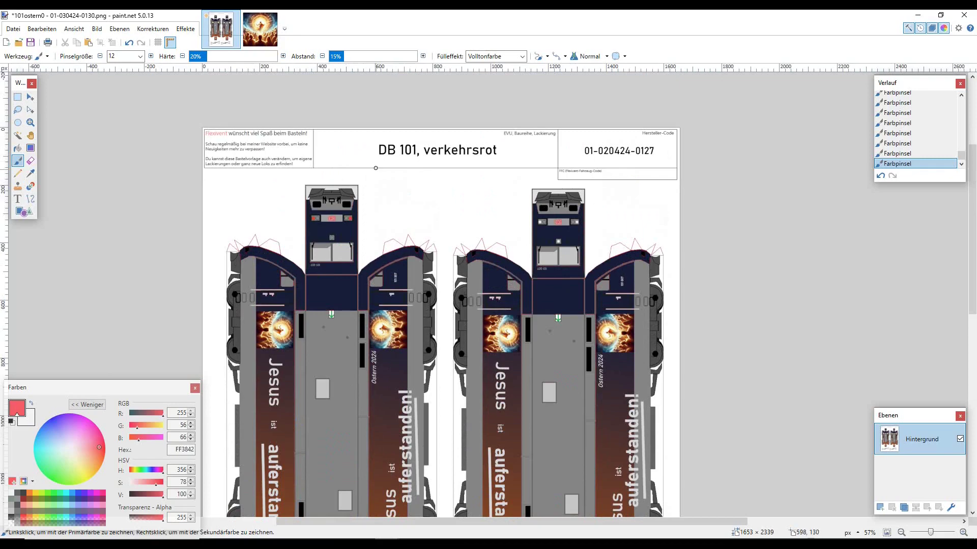
{"action": "scroll", "coordinate": [375, 168], "scroll_direction": "down", "scroll_amount": 7}
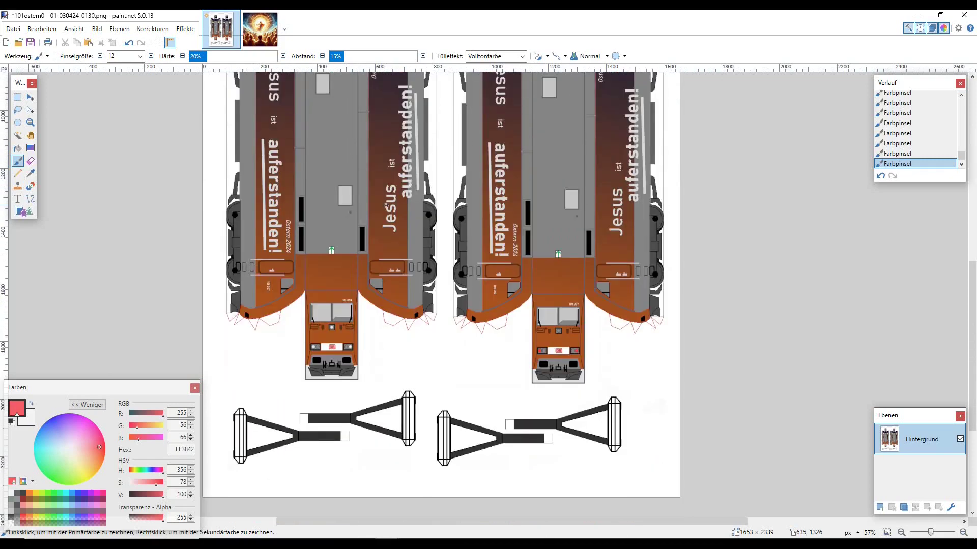
{"action": "scroll", "coordinate": [379, 213], "scroll_direction": "up", "scroll_amount": 5}
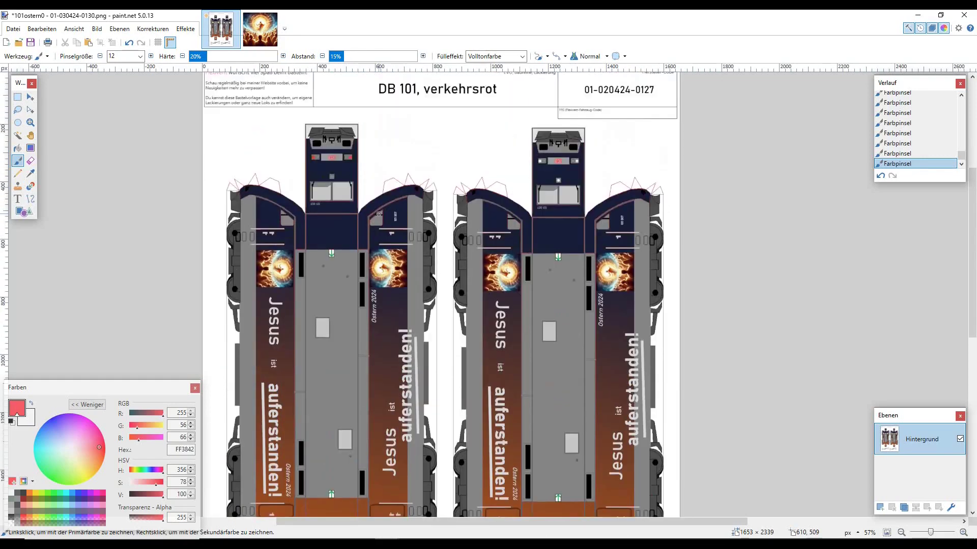
{"action": "scroll", "coordinate": [379, 213], "scroll_direction": "up", "scroll_amount": 2}
{"action": "scroll", "coordinate": [378, 214], "scroll_direction": "down", "scroll_amount": 4}
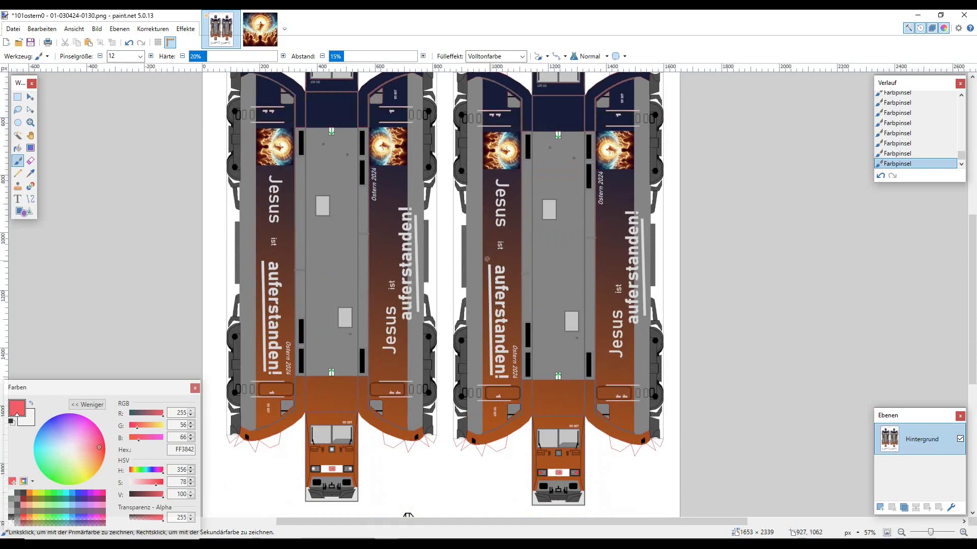
{"action": "scroll", "coordinate": [480, 267], "scroll_direction": "up", "scroll_amount": 4}
{"action": "scroll", "coordinate": [477, 272], "scroll_direction": "down", "scroll_amount": 3}
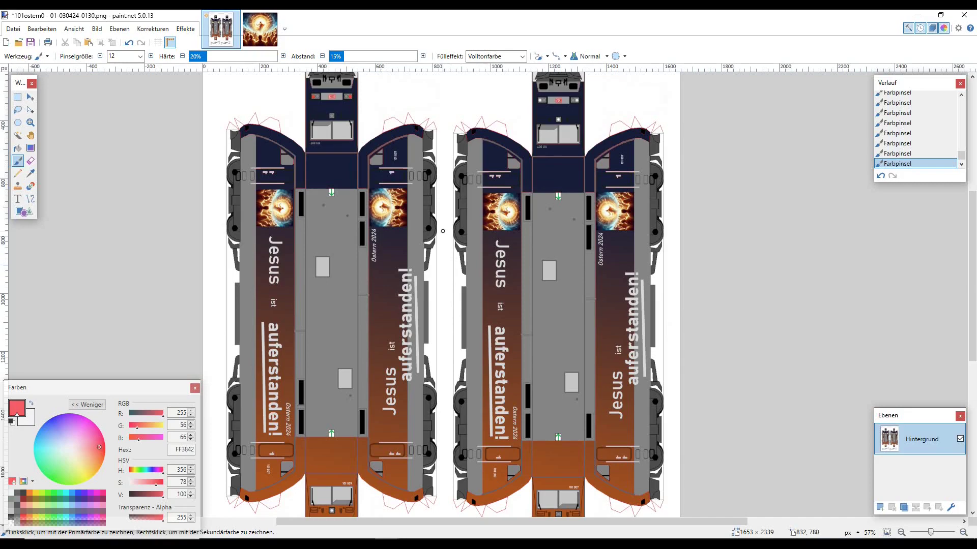
{"action": "scroll", "coordinate": [443, 228], "scroll_direction": "up", "scroll_amount": 2}
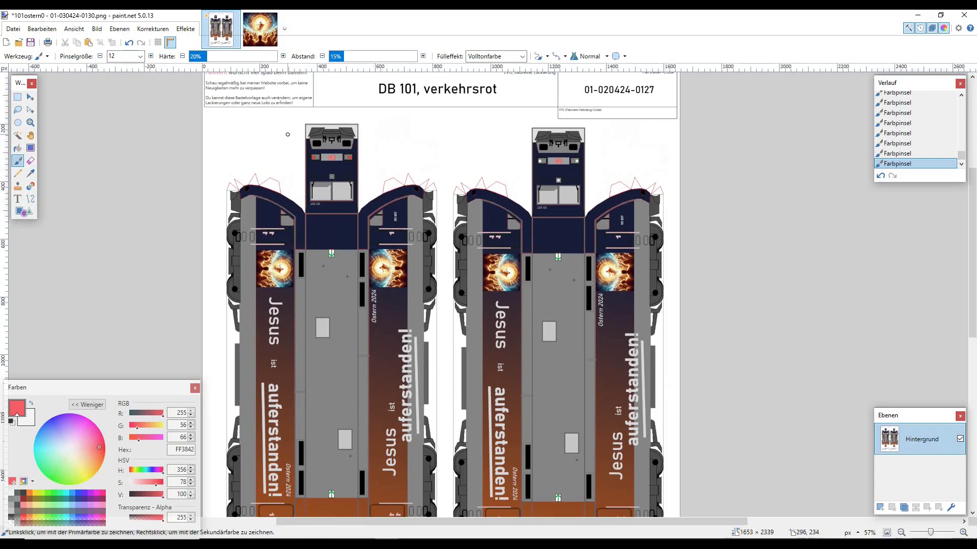
Examine both locomotives from the blue fronts to the orange fronts and pantographs, checking the gradient, pictures, slogans and lights
{"action": "scroll", "coordinate": [285, 138], "scroll_direction": "down", "scroll_amount": 3}
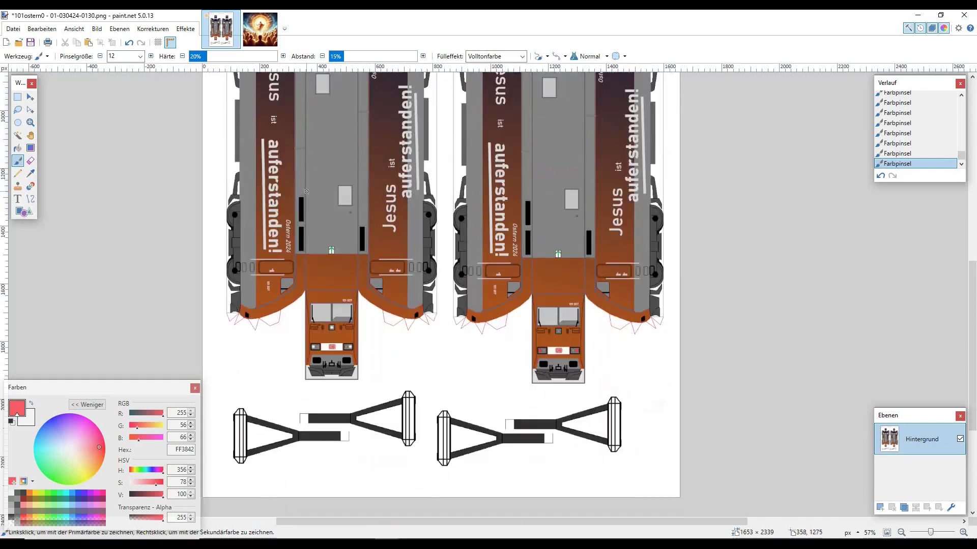
{"action": "scroll", "coordinate": [286, 138], "scroll_direction": "up", "scroll_amount": 4}
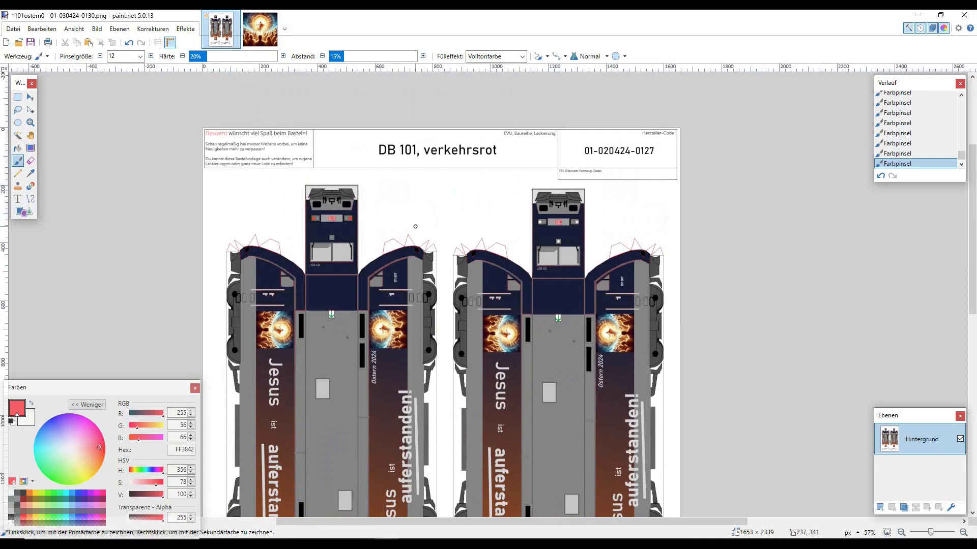
{"action": "scroll", "coordinate": [415, 226], "scroll_direction": "down", "scroll_amount": 4}
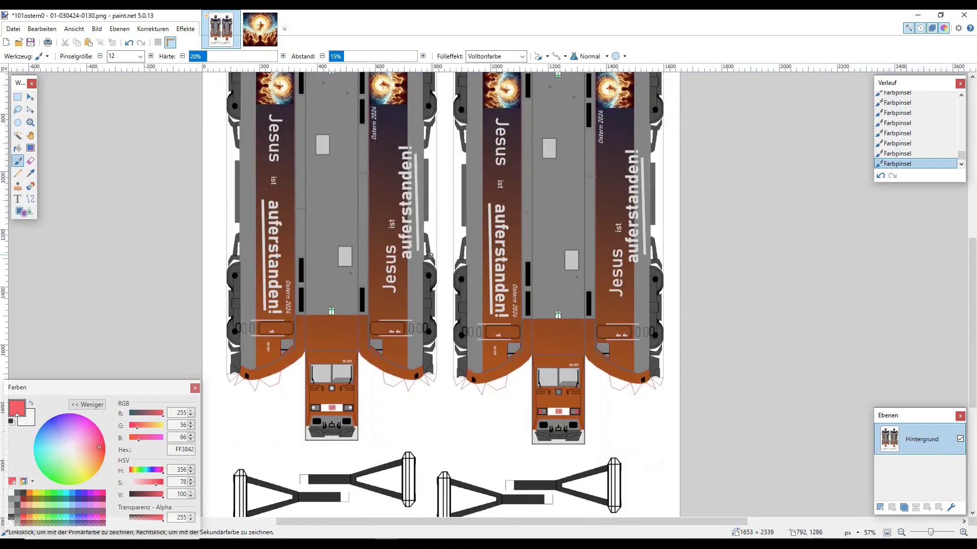
{"action": "scroll", "coordinate": [431, 257], "scroll_direction": "down", "scroll_amount": 3}
{"action": "scroll", "coordinate": [433, 288], "scroll_direction": "up", "scroll_amount": 5}
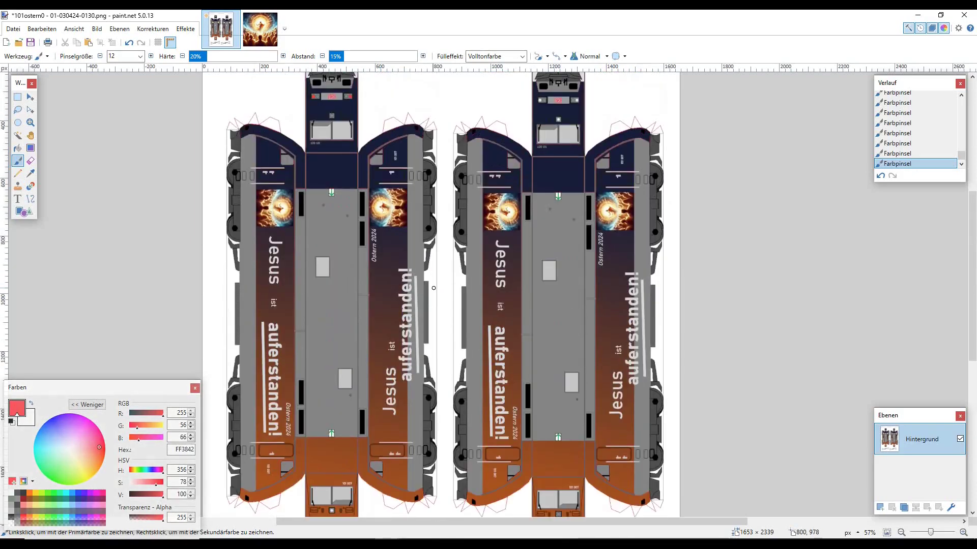
{"action": "scroll", "coordinate": [434, 288], "scroll_direction": "up", "scroll_amount": 2}
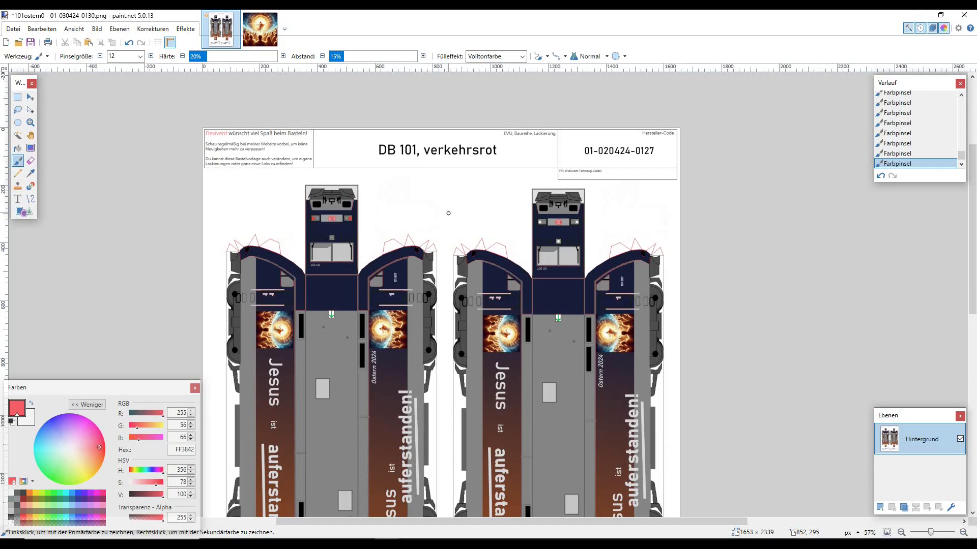
{"action": "scroll", "coordinate": [448, 213], "scroll_direction": "down", "scroll_amount": 6}
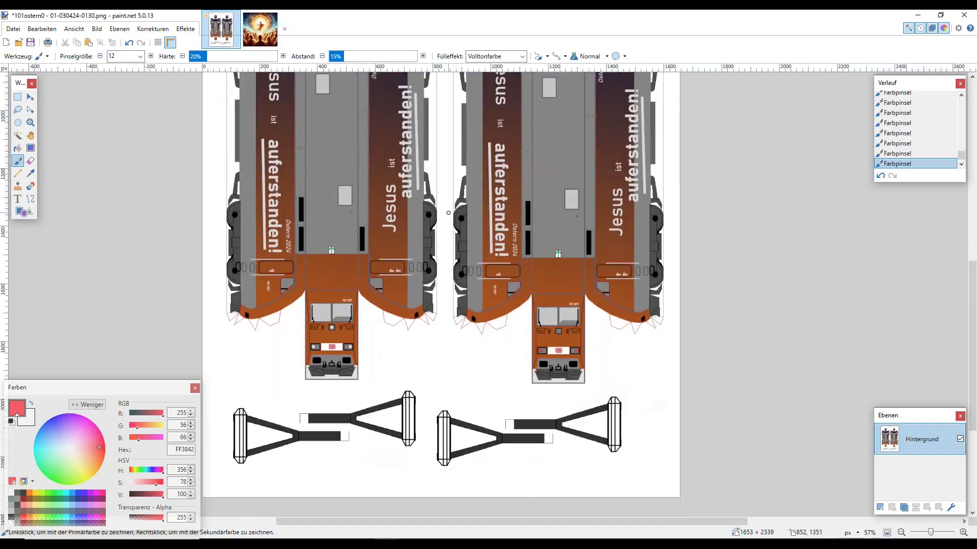
{"action": "scroll", "coordinate": [449, 214], "scroll_direction": "down", "scroll_amount": 4}
{"action": "scroll", "coordinate": [448, 213], "scroll_direction": "up", "scroll_amount": 13}
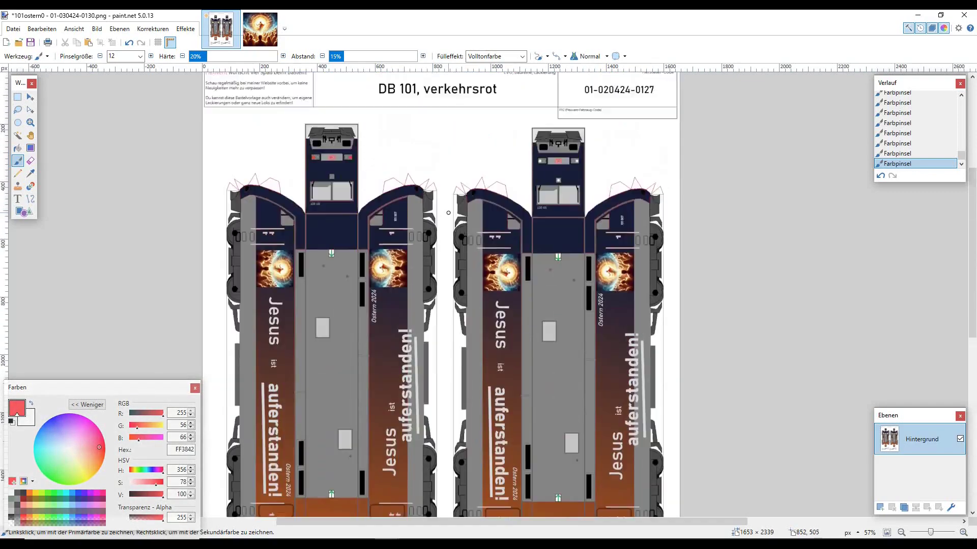
{"action": "scroll", "coordinate": [448, 213], "scroll_direction": "down", "scroll_amount": 1}
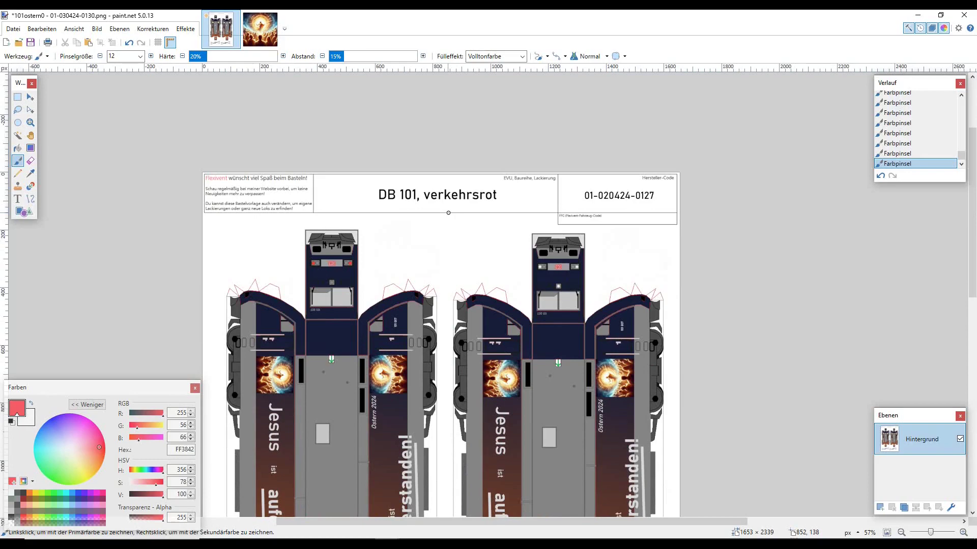
{"action": "scroll", "coordinate": [438, 226], "scroll_direction": "down", "scroll_amount": 5}
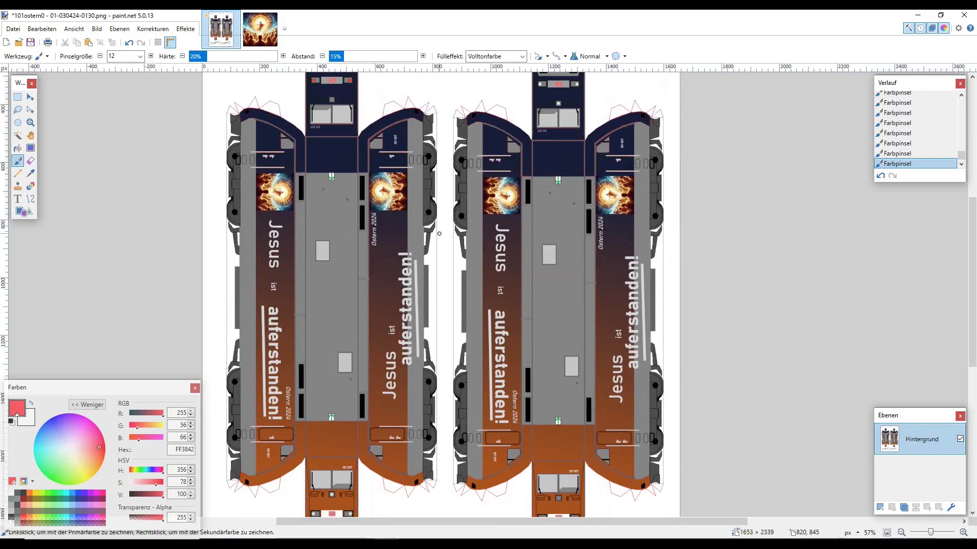
{"action": "scroll", "coordinate": [439, 234], "scroll_direction": "up", "scroll_amount": 5}
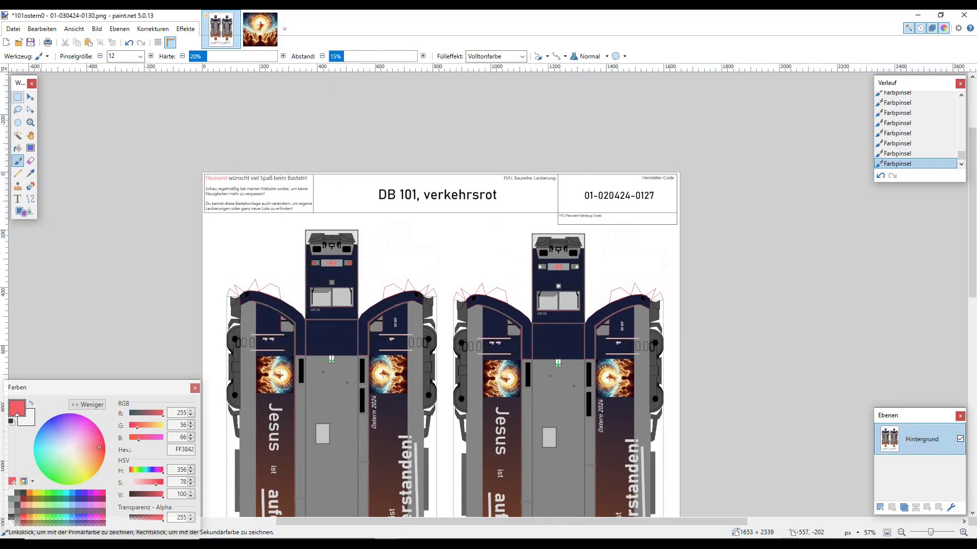
Switch from the paintbrush to rectangular selection and inspect the full sheet, from the title block to the pantographs
{"action": "left_click", "coordinate": [17, 97]}
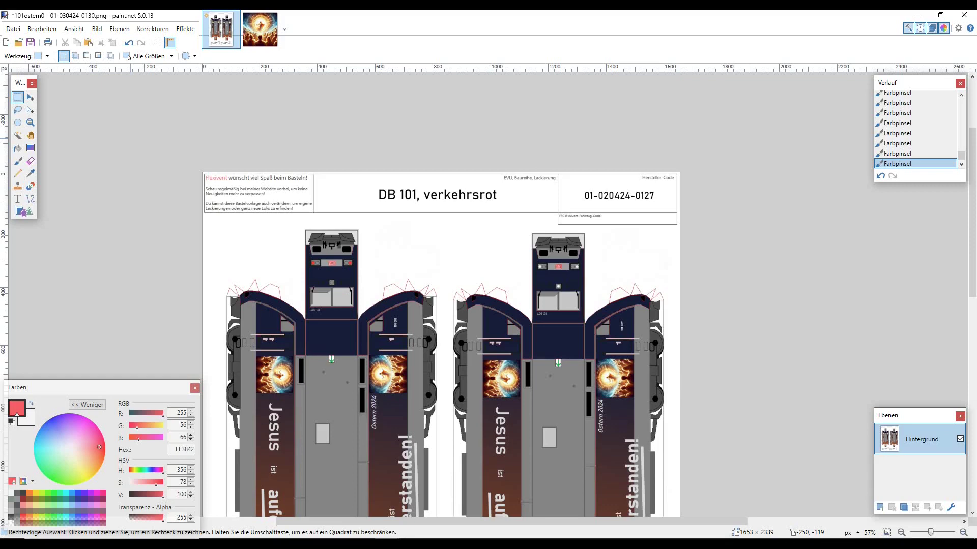
{"action": "scroll", "coordinate": [430, 288], "scroll_direction": "down", "scroll_amount": 10}
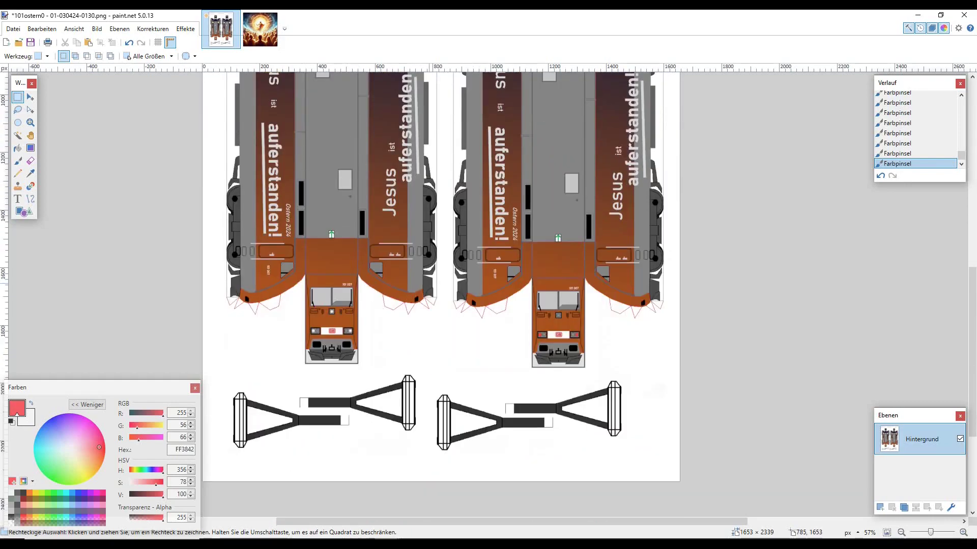
{"action": "scroll", "coordinate": [431, 289], "scroll_direction": "up", "scroll_amount": 8}
{"action": "scroll", "coordinate": [353, 312], "scroll_direction": "down", "scroll_amount": 3}
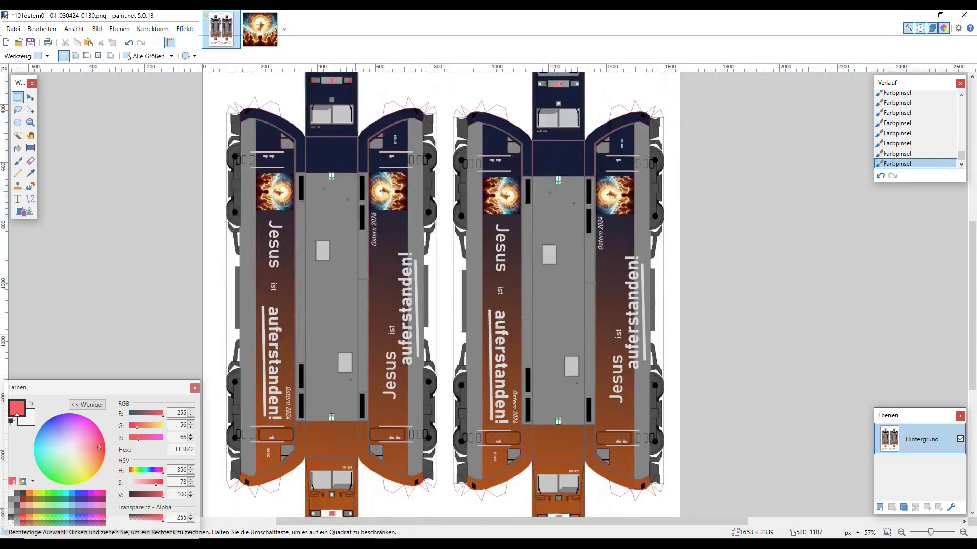
{"action": "scroll", "coordinate": [354, 312], "scroll_direction": "down", "scroll_amount": 4}
{"action": "scroll", "coordinate": [364, 314], "scroll_direction": "up", "scroll_amount": 4}
{"action": "scroll", "coordinate": [365, 316], "scroll_direction": "up", "scroll_amount": 4}
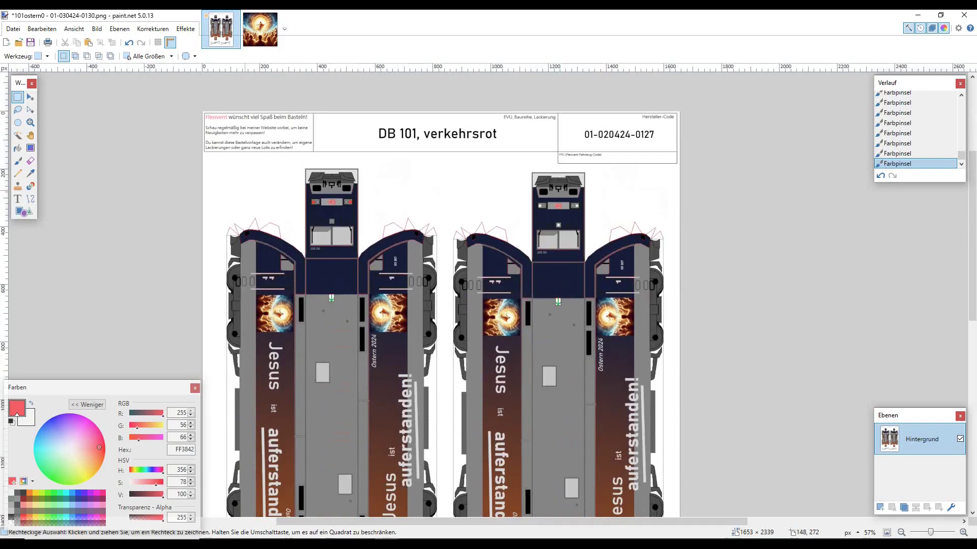
{"action": "scroll", "coordinate": [351, 244], "scroll_direction": "down", "scroll_amount": 8}
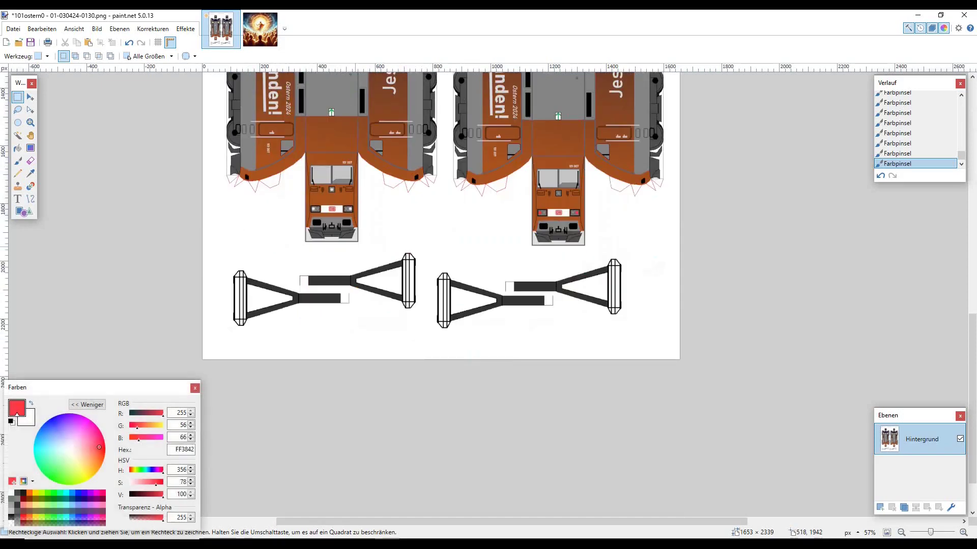
{"action": "scroll", "coordinate": [353, 247], "scroll_direction": "up", "scroll_amount": 6}
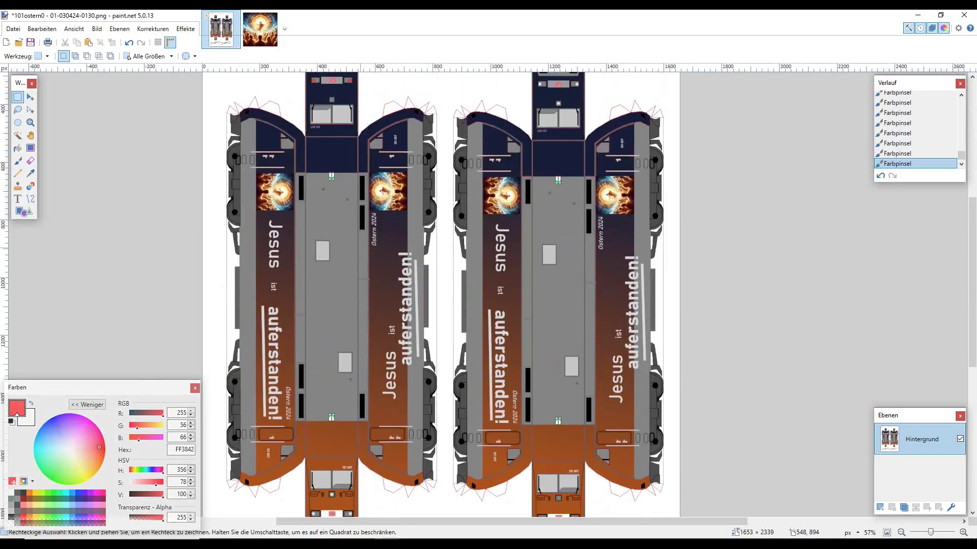
{"action": "scroll", "coordinate": [361, 252], "scroll_direction": "up", "scroll_amount": 3}
{"action": "scroll", "coordinate": [378, 247], "scroll_direction": "down", "scroll_amount": 9}
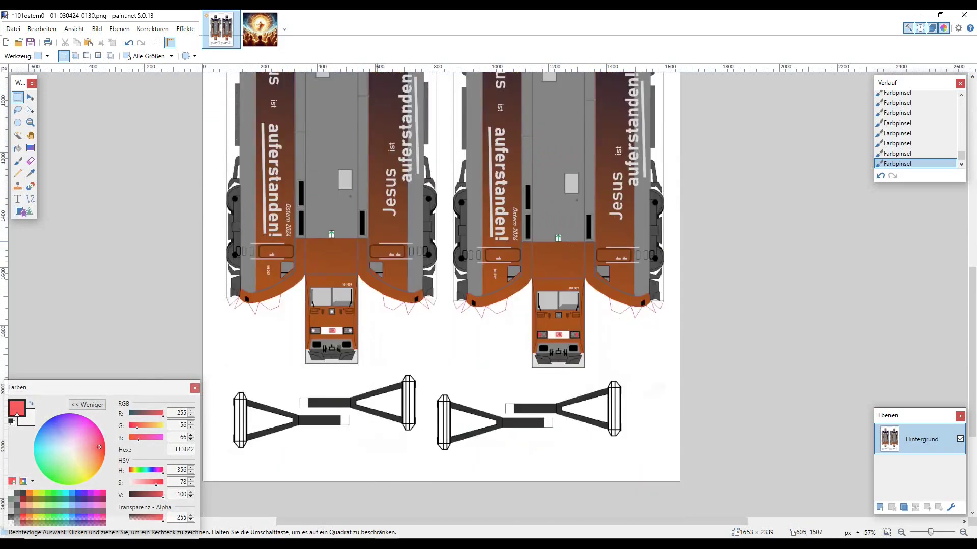
{"action": "scroll", "coordinate": [379, 242], "scroll_direction": "down", "scroll_amount": 4}
{"action": "scroll", "coordinate": [379, 242], "scroll_direction": "up", "scroll_amount": 9}
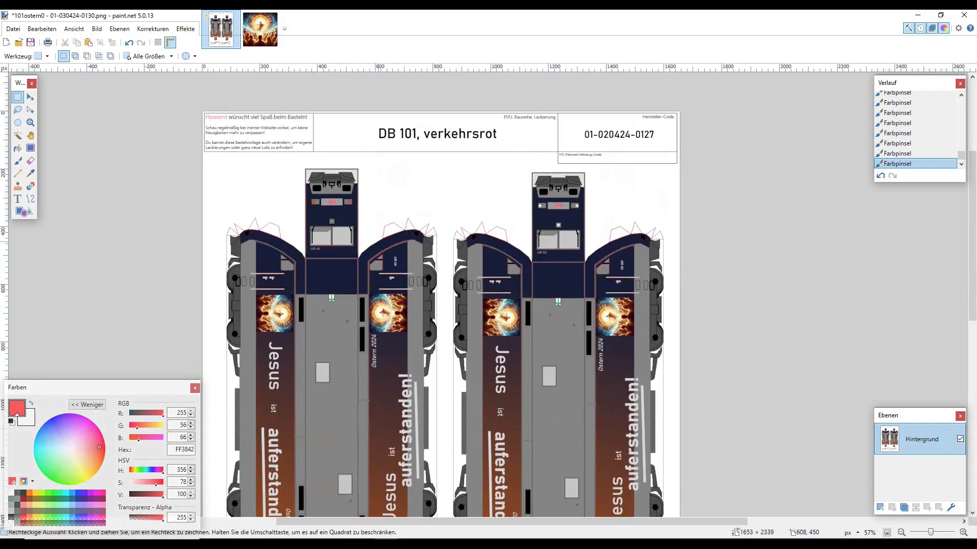
{"action": "scroll", "coordinate": [379, 241], "scroll_direction": "up", "scroll_amount": 2}
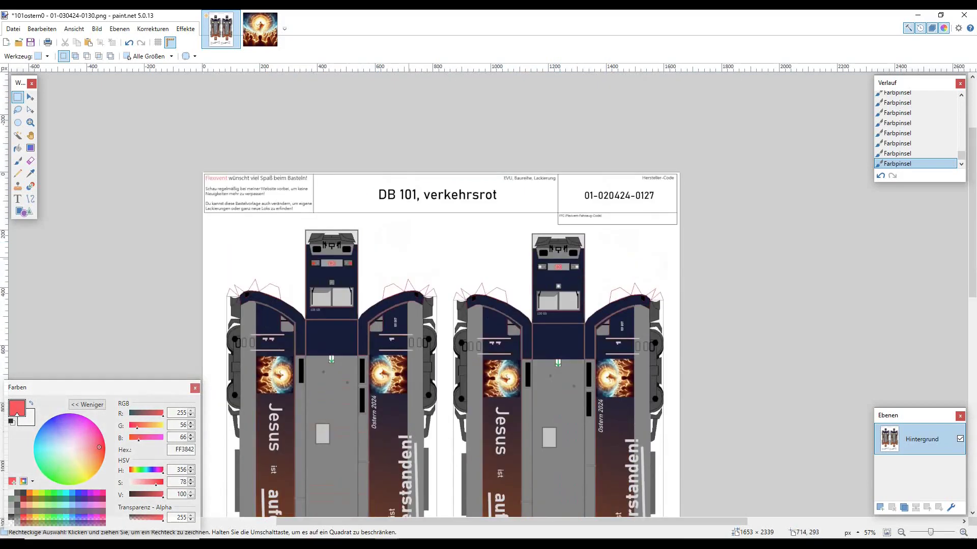